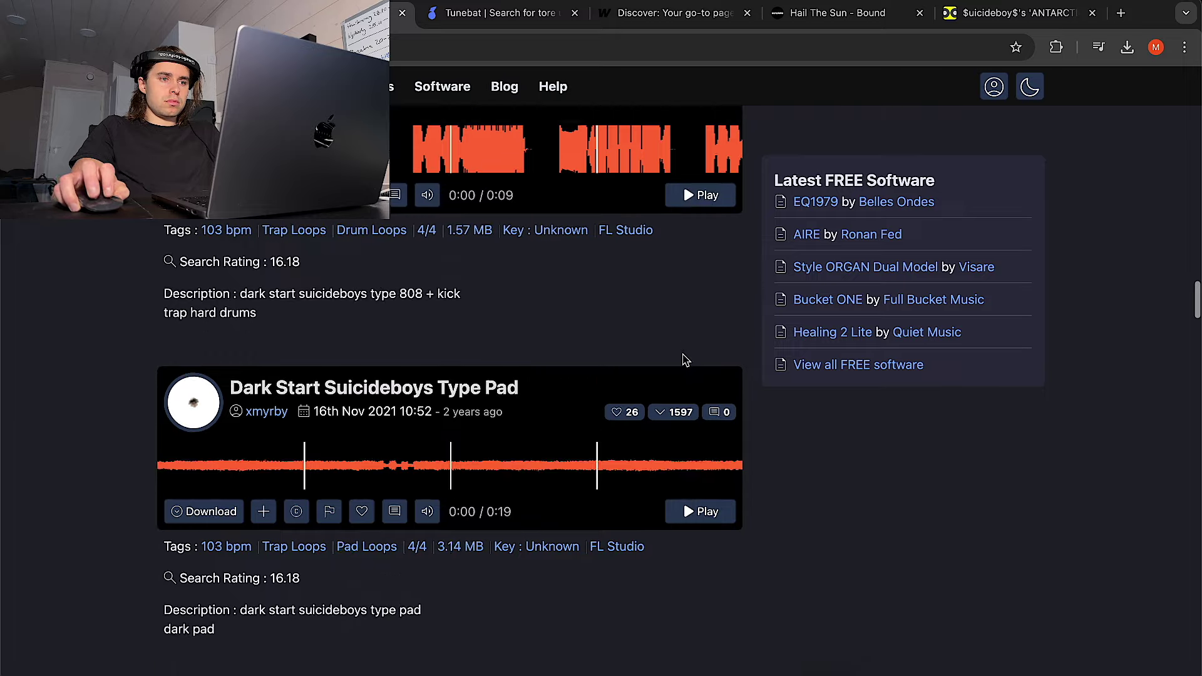
Step: Audition the Suicideboys-type pad, keys, Halloween sample and hard underground drum loops in the search results
{"action": "scroll", "coordinate": [698, 427], "scroll_direction": "down", "scroll_amount": 5}
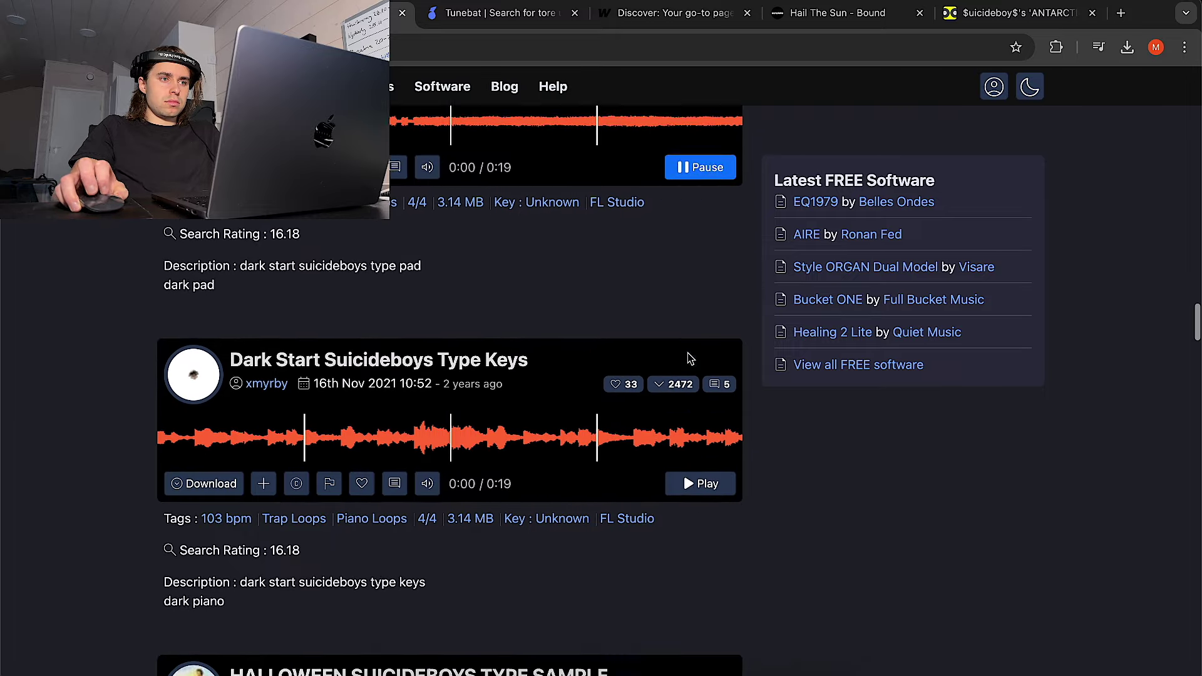
{"action": "scroll", "coordinate": [690, 401], "scroll_direction": "down", "scroll_amount": 1}
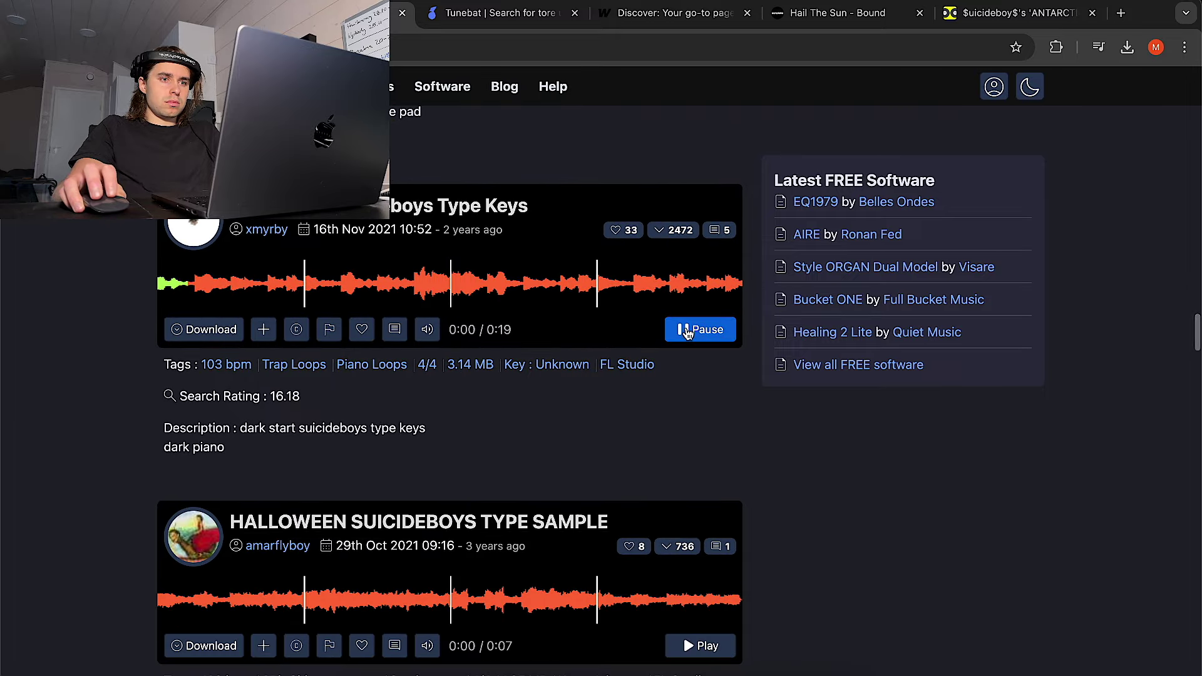
{"action": "scroll", "coordinate": [696, 421], "scroll_direction": "down", "scroll_amount": 4}
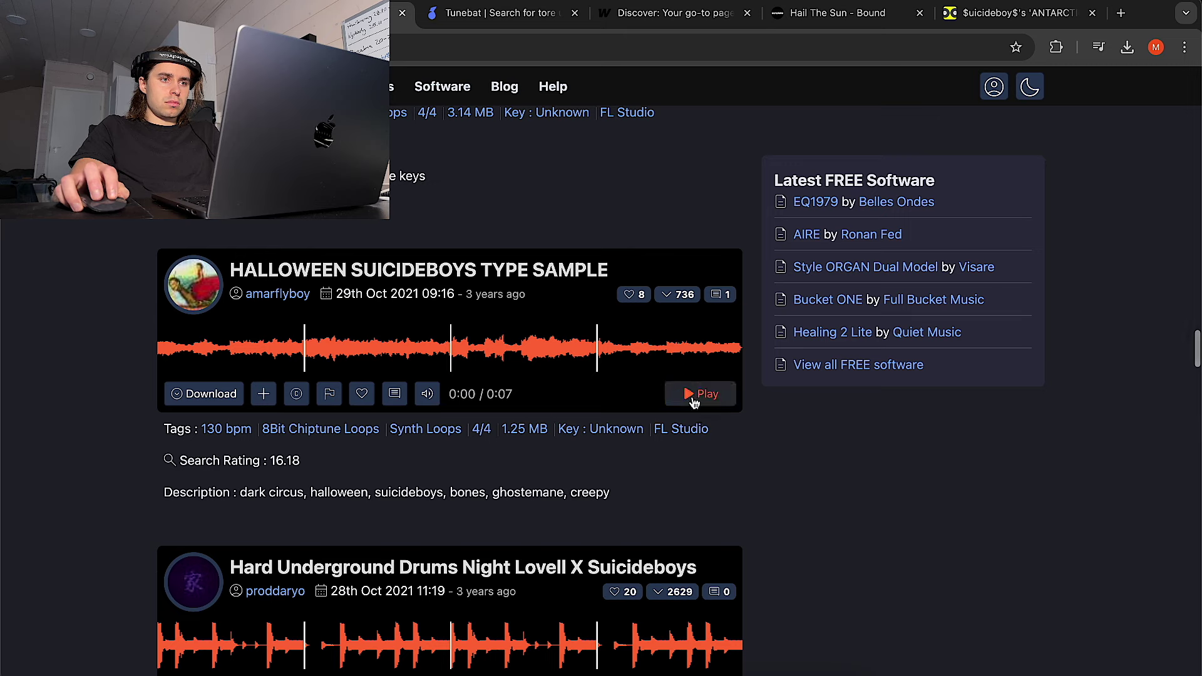
{"action": "scroll", "coordinate": [693, 402], "scroll_direction": "down", "scroll_amount": 3}
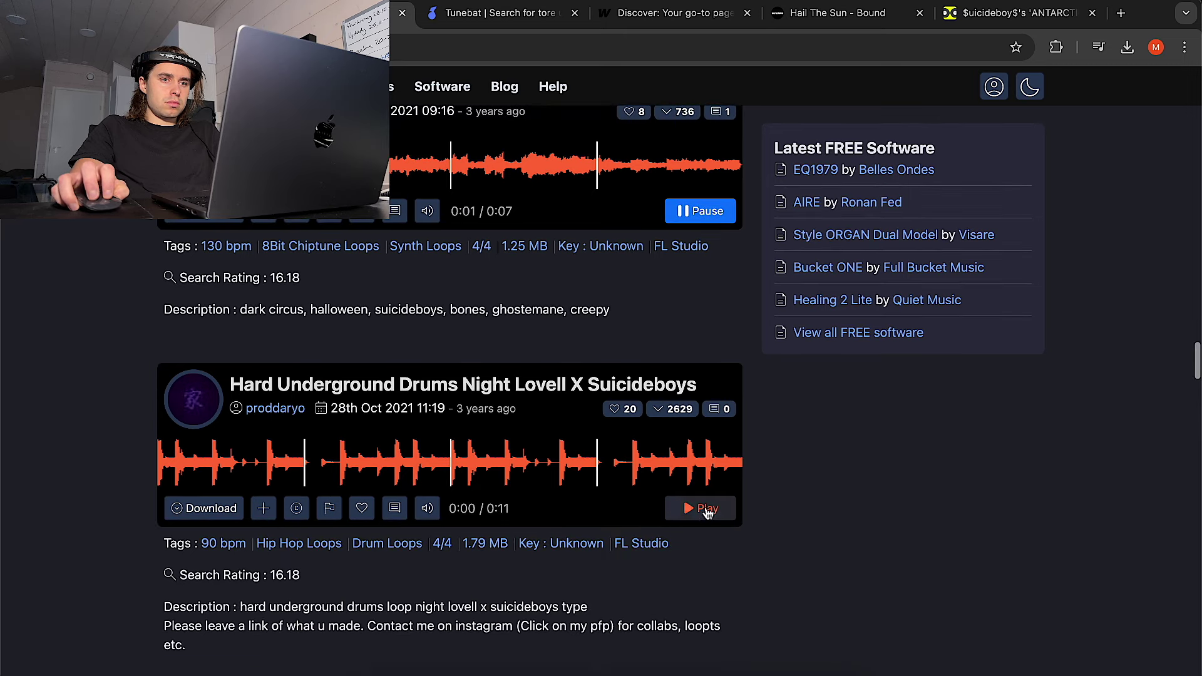
{"action": "left_click", "coordinate": [706, 509]}
{"action": "scroll", "coordinate": [706, 521], "scroll_direction": "down", "scroll_amount": 5}
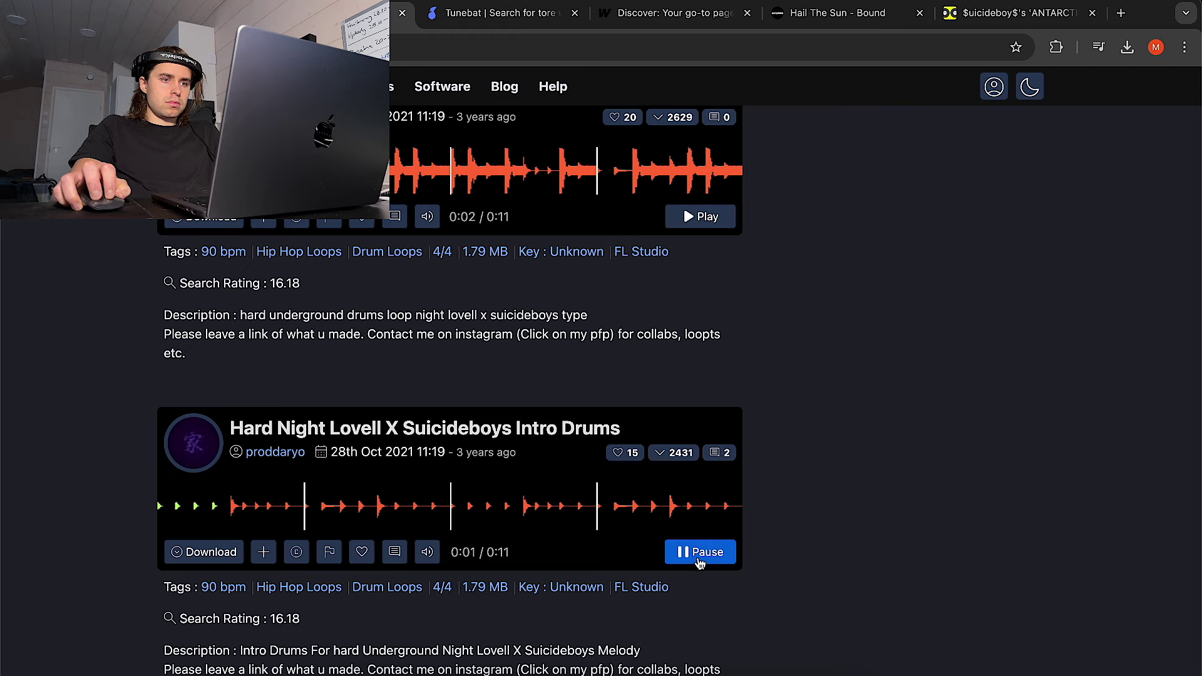
Step: Download the Hard Night Lovell X Suicideboys Intro Drums loop
{"action": "scroll", "coordinate": [700, 551], "scroll_direction": "down", "scroll_amount": 1}
{"action": "left_click", "coordinate": [197, 501]}
{"action": "scroll", "coordinate": [673, 451], "scroll_direction": "down", "scroll_amount": 2}
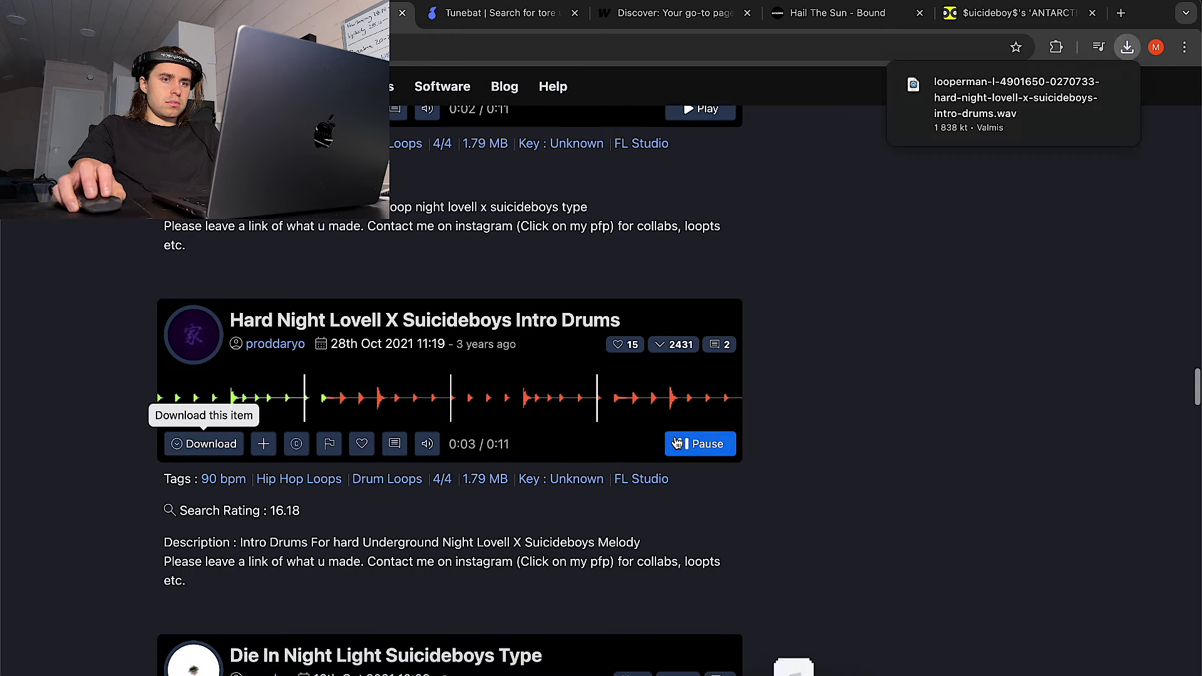
{"action": "scroll", "coordinate": [673, 443], "scroll_direction": "down", "scroll_amount": 1}
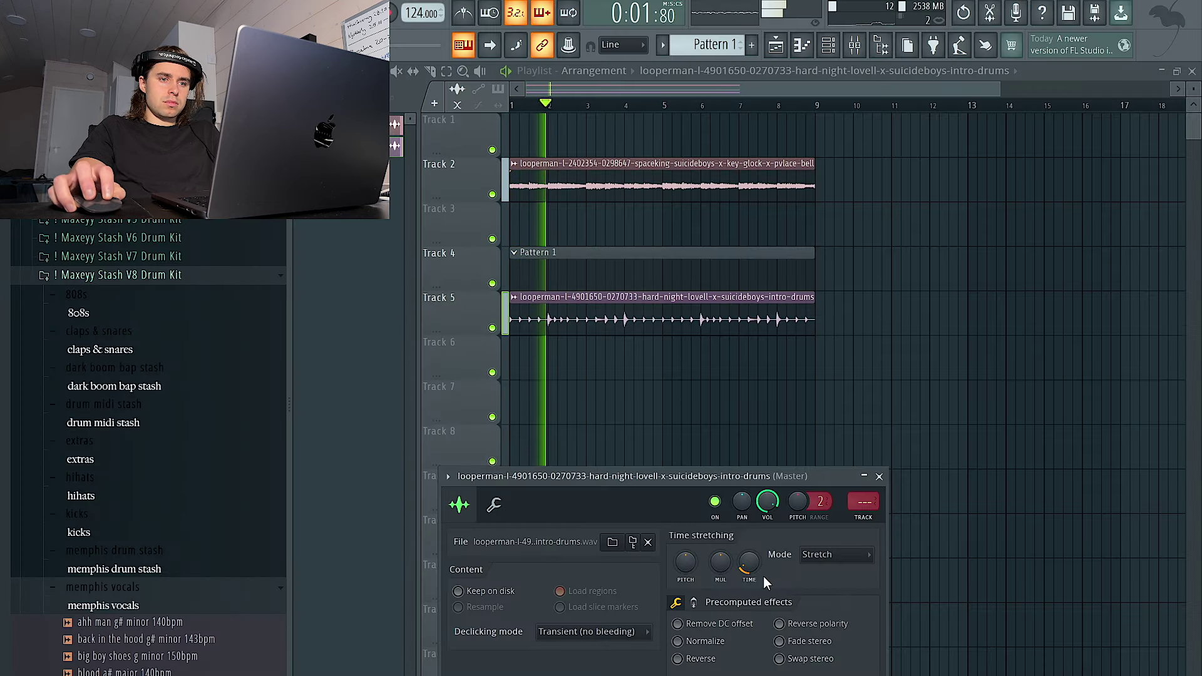
Step: In FL Studio, set the tempo to 115 BPM and stretch and duplicate the Track 5 intro drums clip to fill eight bars
{"action": "key", "text": "space"}
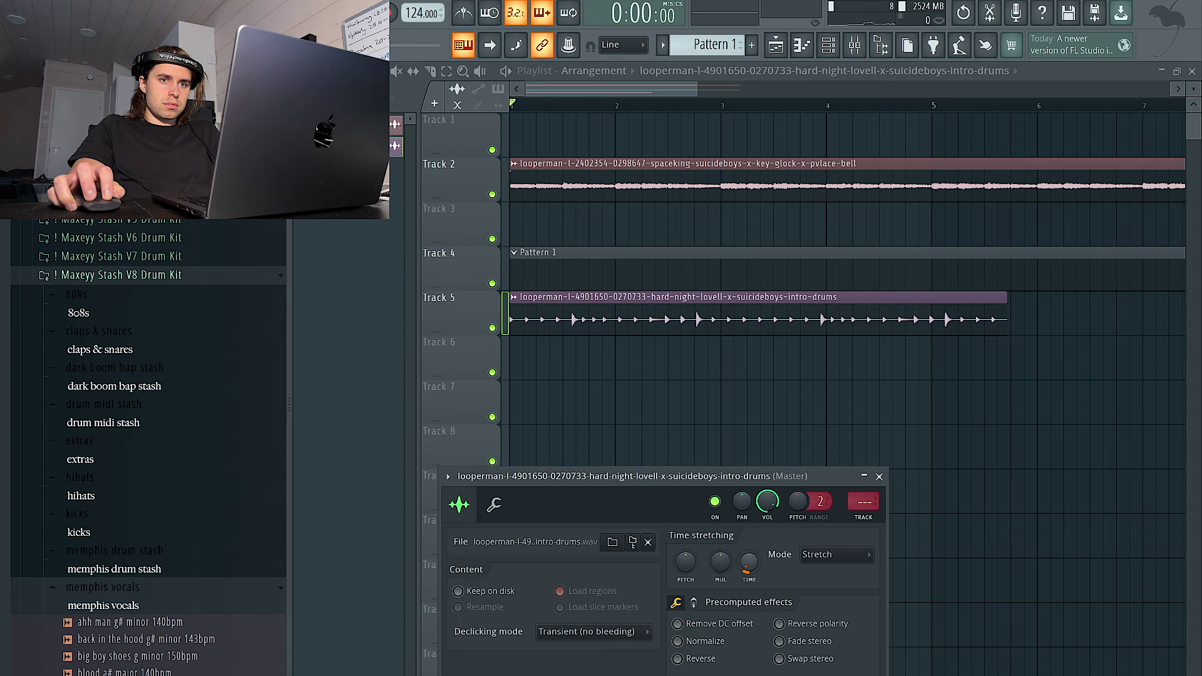
{"action": "left_click_drag", "start_coordinate": [750, 571], "coordinate": [749, 579]}
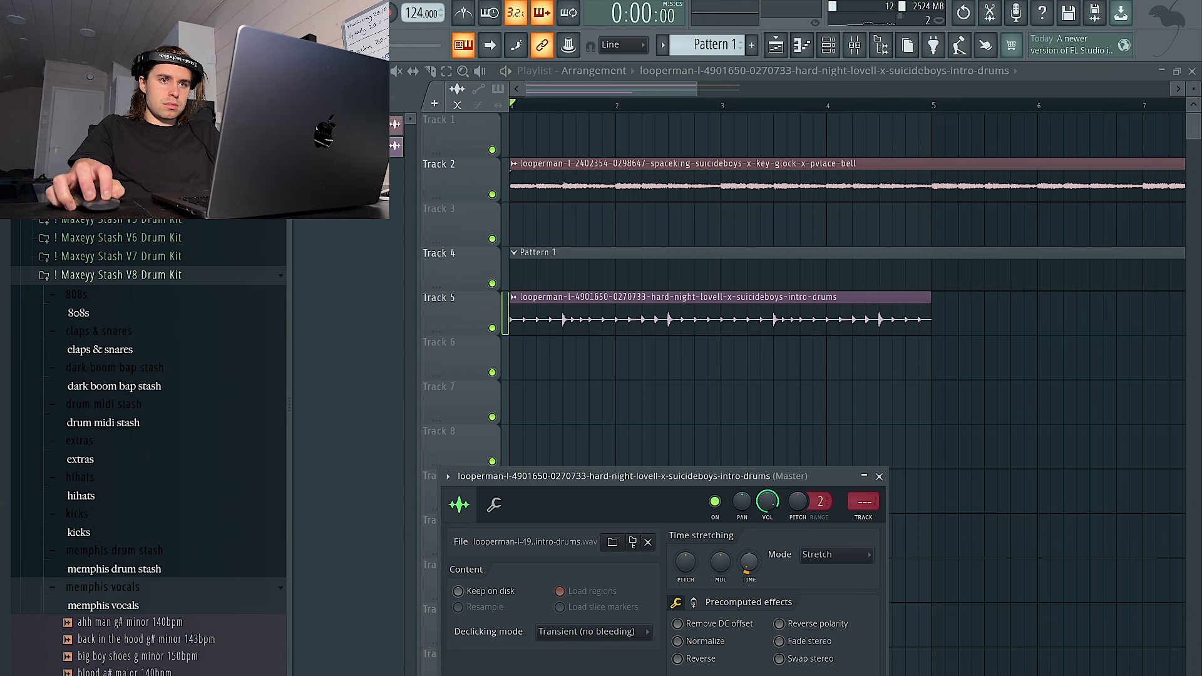
{"action": "scroll", "coordinate": [675, 415], "scroll_direction": "down", "scroll_amount": 2}
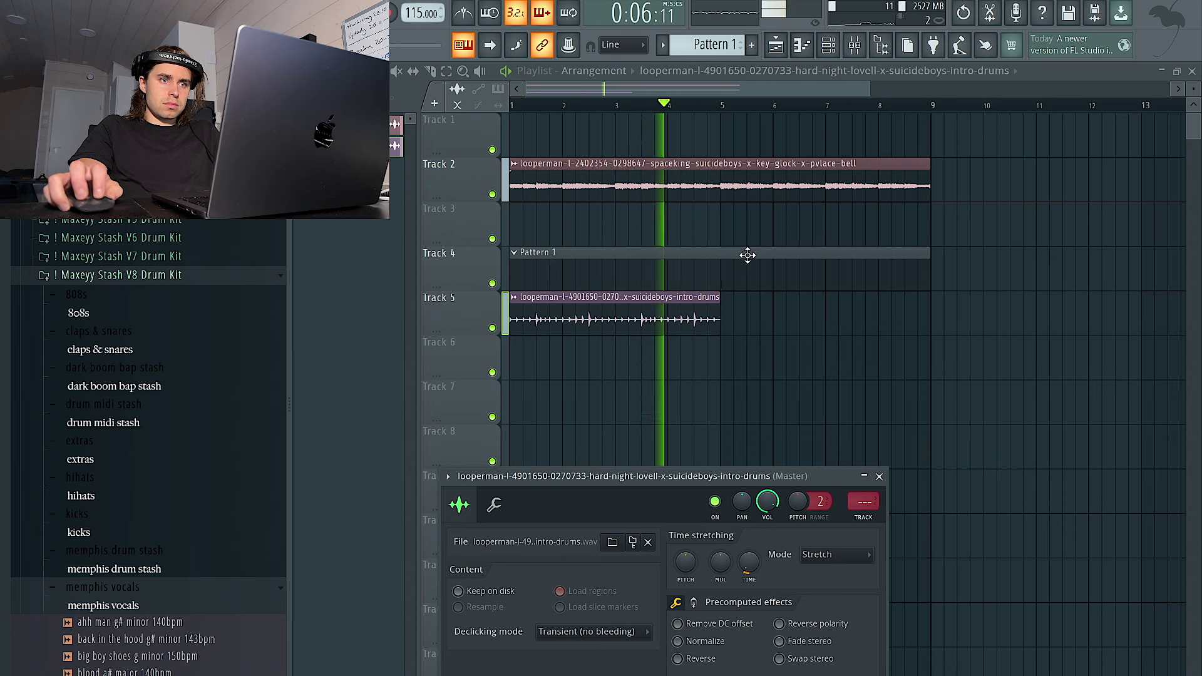
{"action": "left_click", "coordinate": [717, 313]}
{"action": "key", "text": "ctrl+b"}
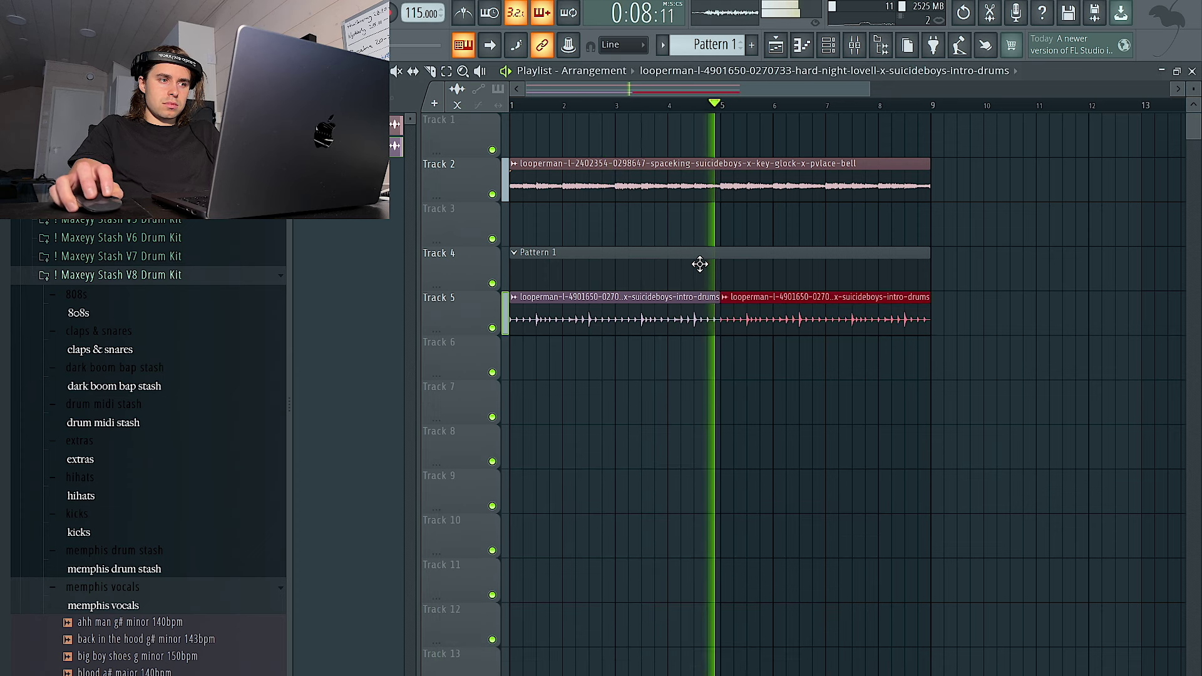
Step: Delete both intro drums clips from Track 5 and stop playback
{"action": "left_click", "coordinate": [828, 45]}
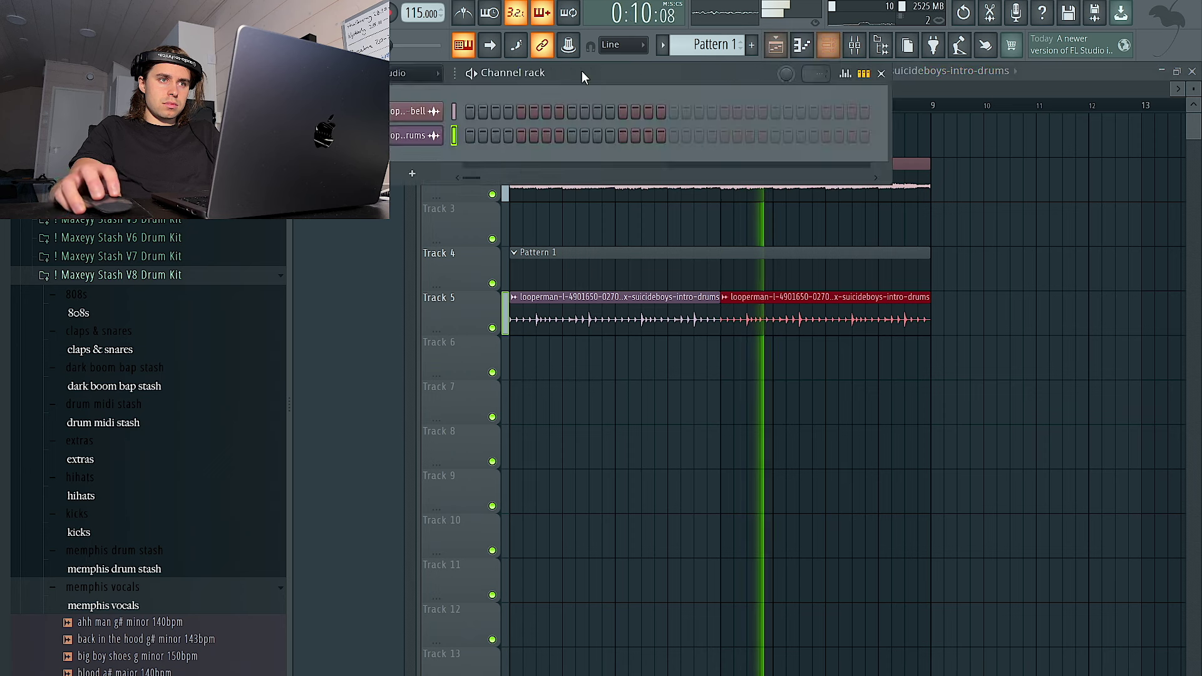
{"action": "right_click", "coordinate": [631, 304]}
{"action": "right_click", "coordinate": [758, 307]}
{"action": "key", "text": "space"}
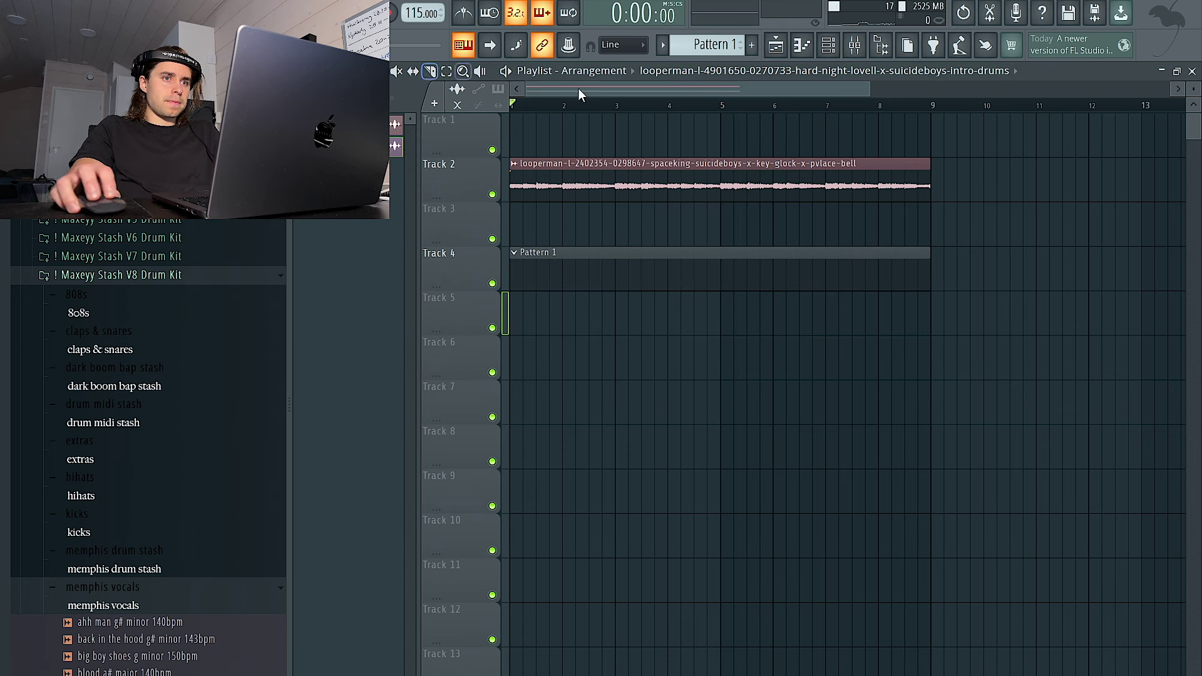
Step: Add the hihat clean reverb sample to Pattern 1 and draw a one-bar hi-hat rhythm on C5
{"action": "left_click", "coordinate": [830, 52]}
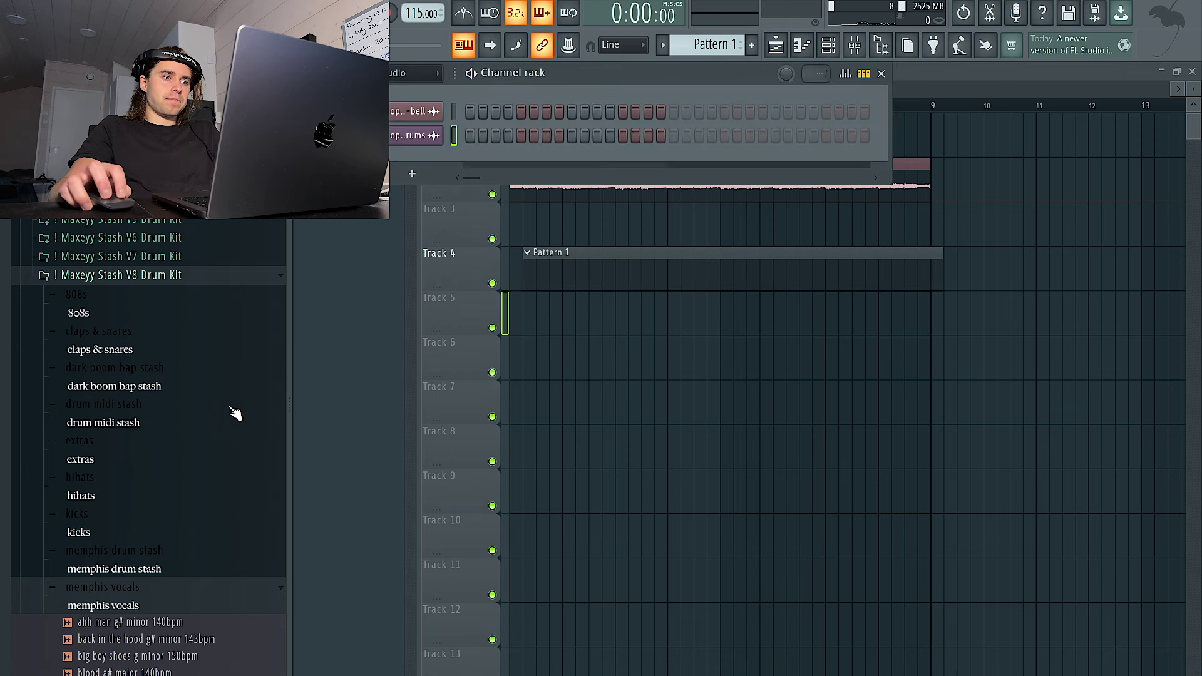
{"action": "left_click", "coordinate": [165, 493]}
{"action": "key", "text": "space"}
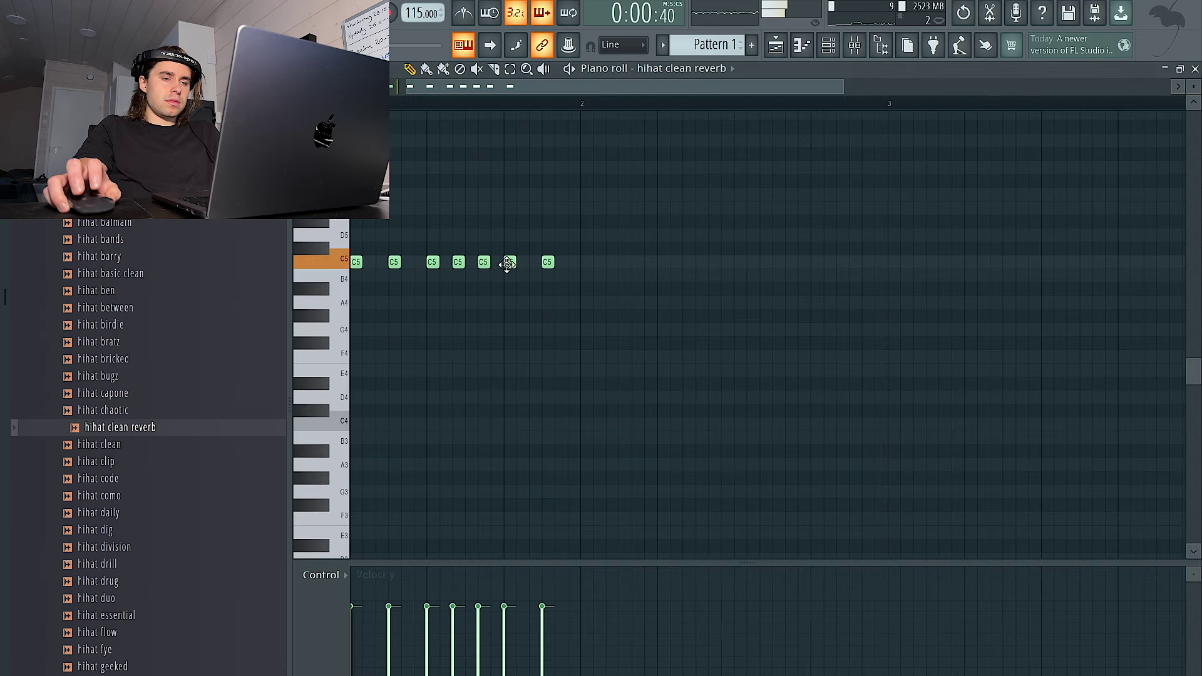
{"action": "key", "text": "super+a"}
{"action": "scroll", "coordinate": [510, 263], "scroll_direction": "right", "scroll_amount": 1}
{"action": "left_click", "coordinate": [511, 264]}
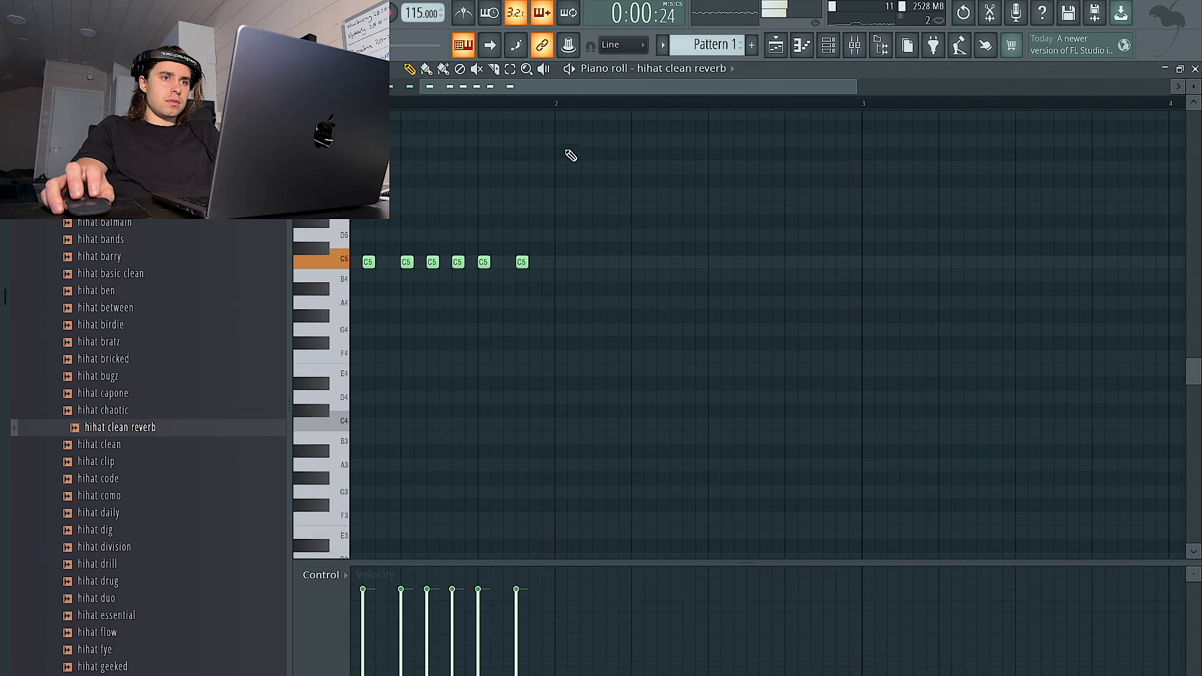
Step: Duplicate the one-bar hi-hat rhythm into bar 2
{"action": "left_click_drag", "start_coordinate": [533, 116], "coordinate": [352, 119]}
{"action": "key", "text": "super+b"}
{"action": "left_click", "coordinate": [748, 294], "text": "super"}
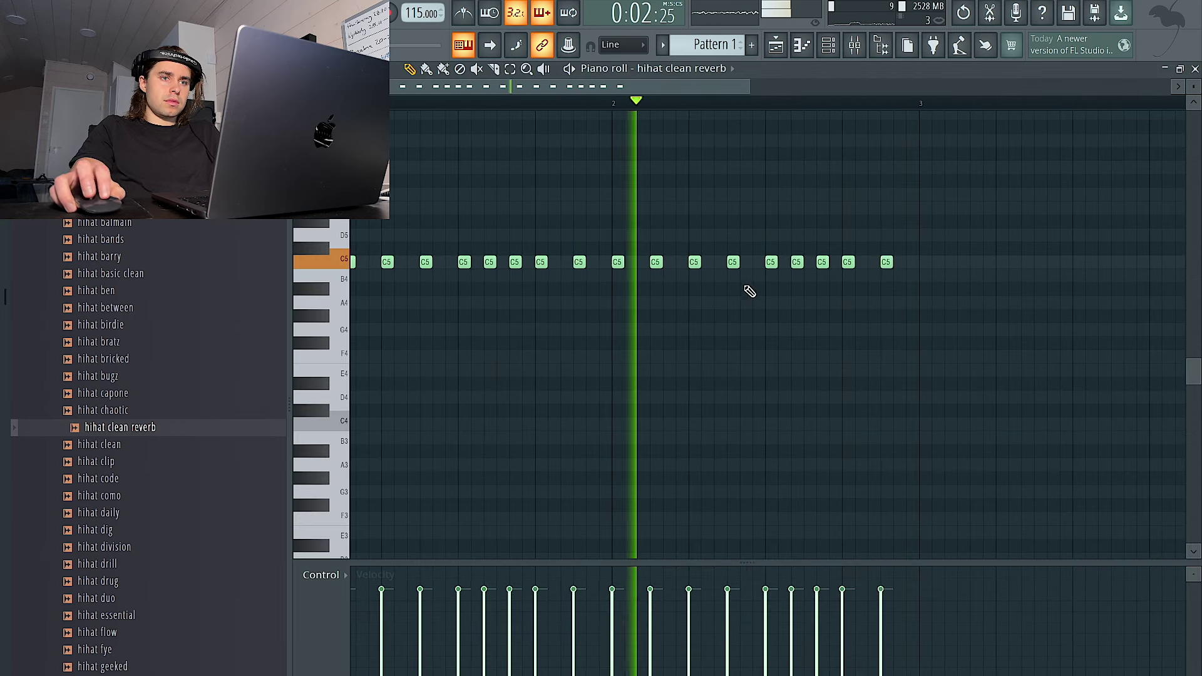
Step: Try deleting a hi-hat note in the second half of bar 2 and undo the deletion
{"action": "scroll", "coordinate": [744, 285], "scroll_direction": "down", "scroll_amount": 1}
{"action": "right_click", "coordinate": [739, 267]}
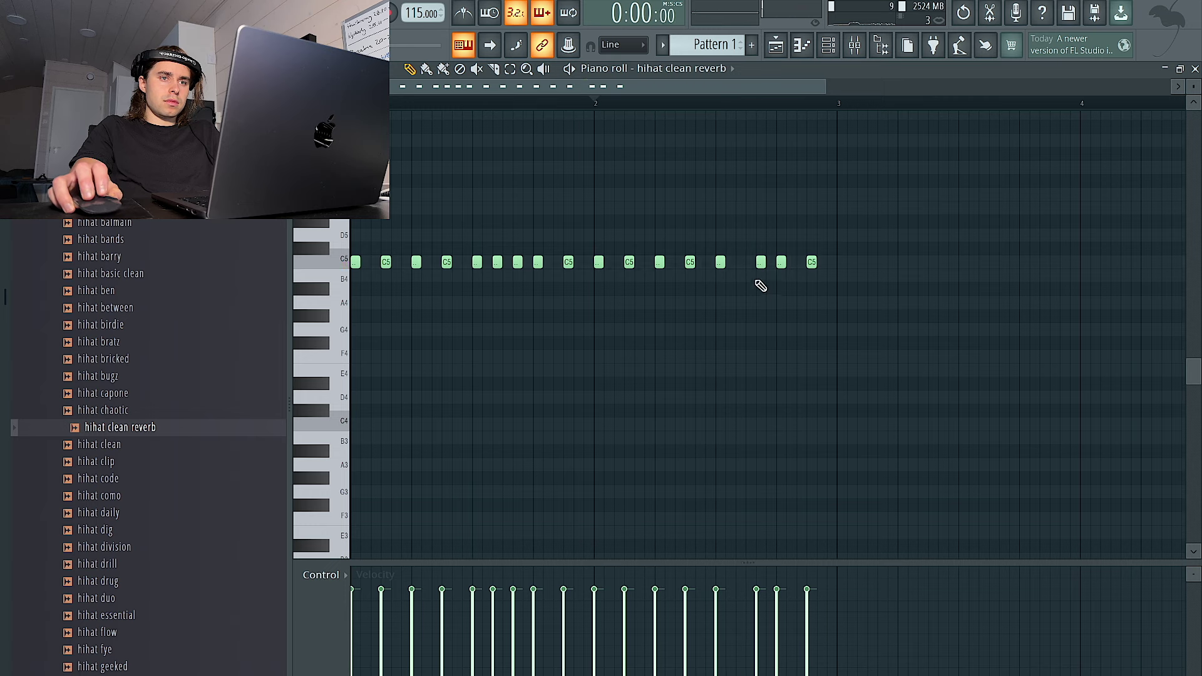
{"action": "key", "text": "super+z"}
{"action": "key", "text": "space"}
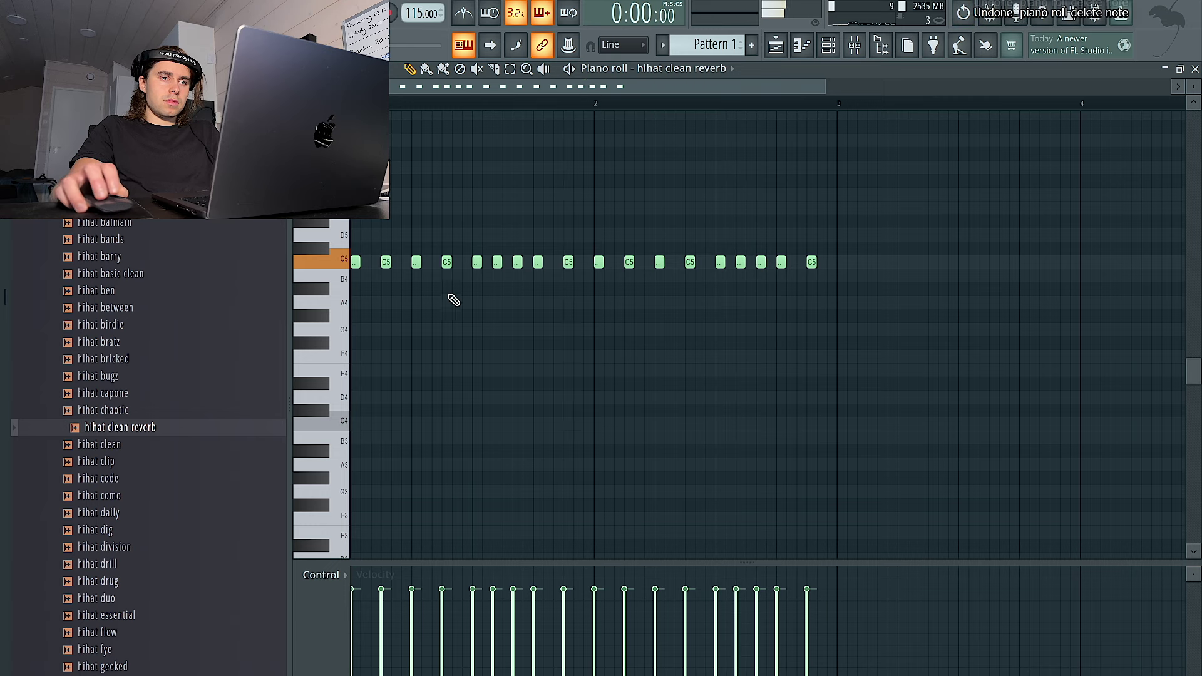
Step: Remove a C5 hi-hat note in bar 2 and fill the gaps between the following notes to form a fast roll
{"action": "key", "text": "space"}
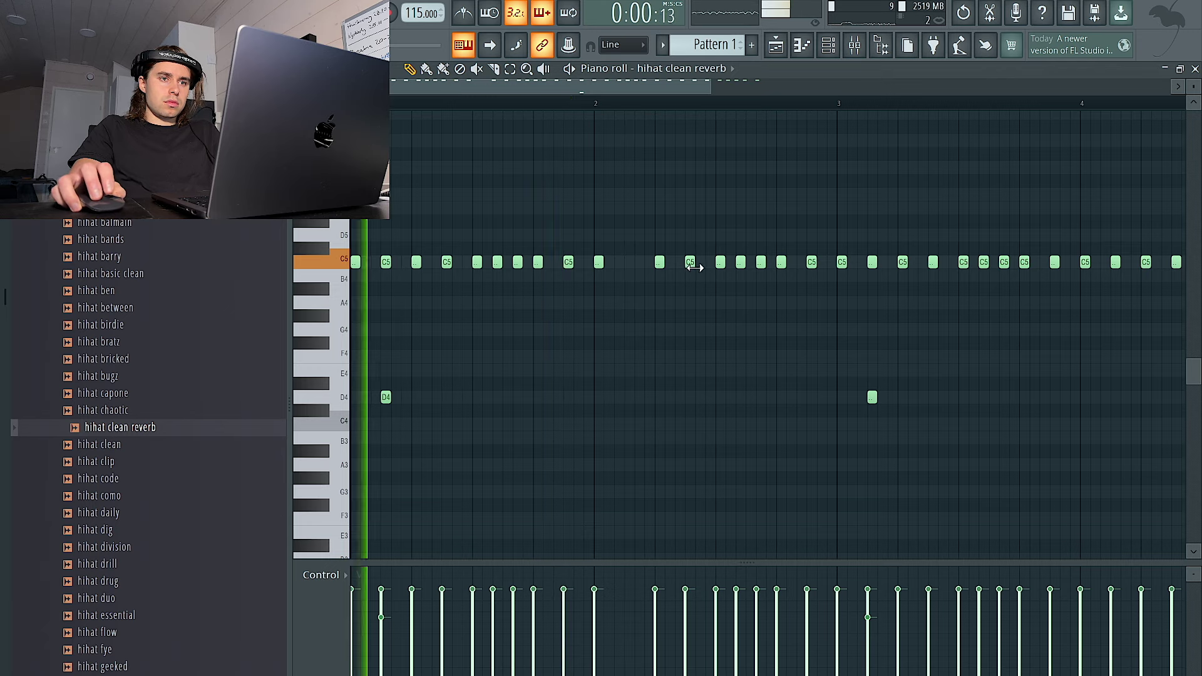
{"action": "right_click", "coordinate": [690, 262]}
{"action": "left_click", "coordinate": [730, 262]}
{"action": "left_click", "coordinate": [749, 262]}
{"action": "left_click", "coordinate": [773, 262]}
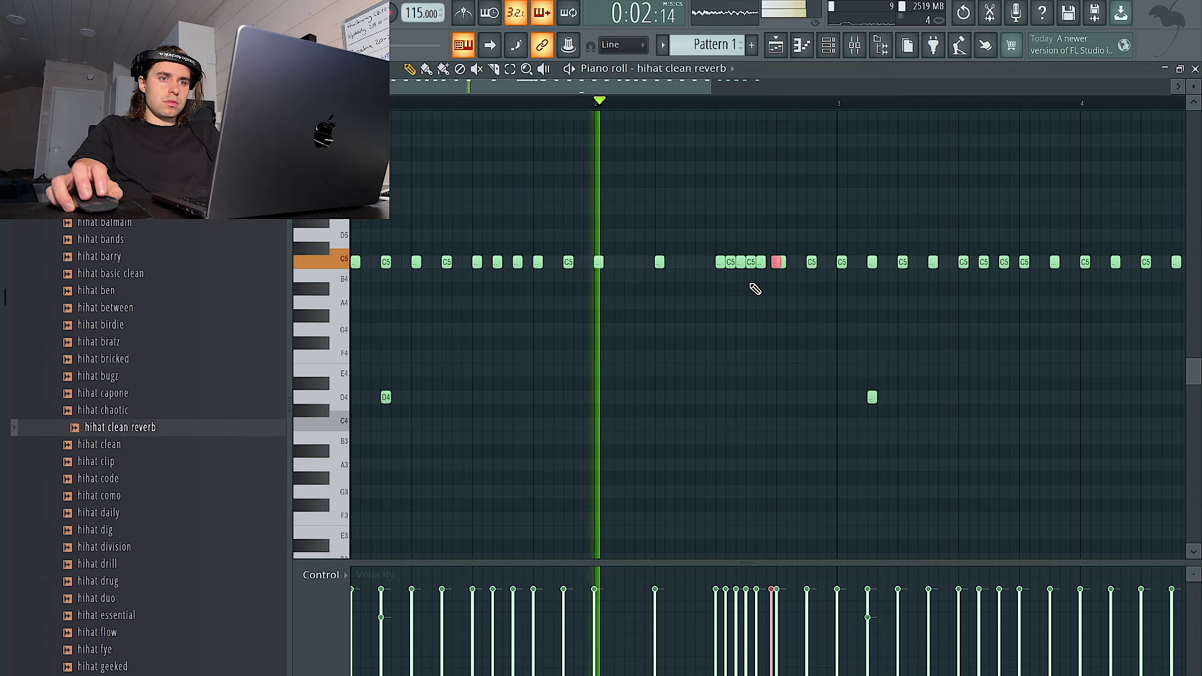
{"action": "right_click", "coordinate": [775, 263]}
{"action": "left_click", "coordinate": [768, 262]}
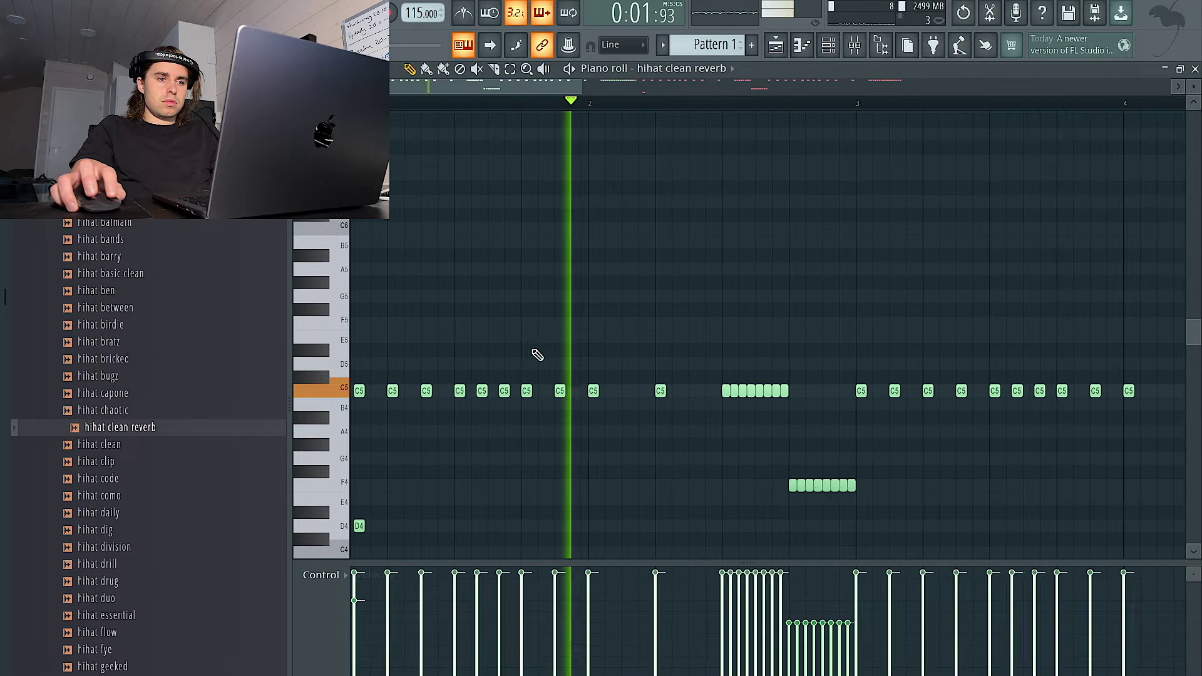
Step: Raise the velocities of the F4 hi-hat rolls in bars 2 and 6 and lower both rolls to F3
{"action": "scroll", "coordinate": [558, 357], "scroll_direction": "down", "scroll_amount": 4}
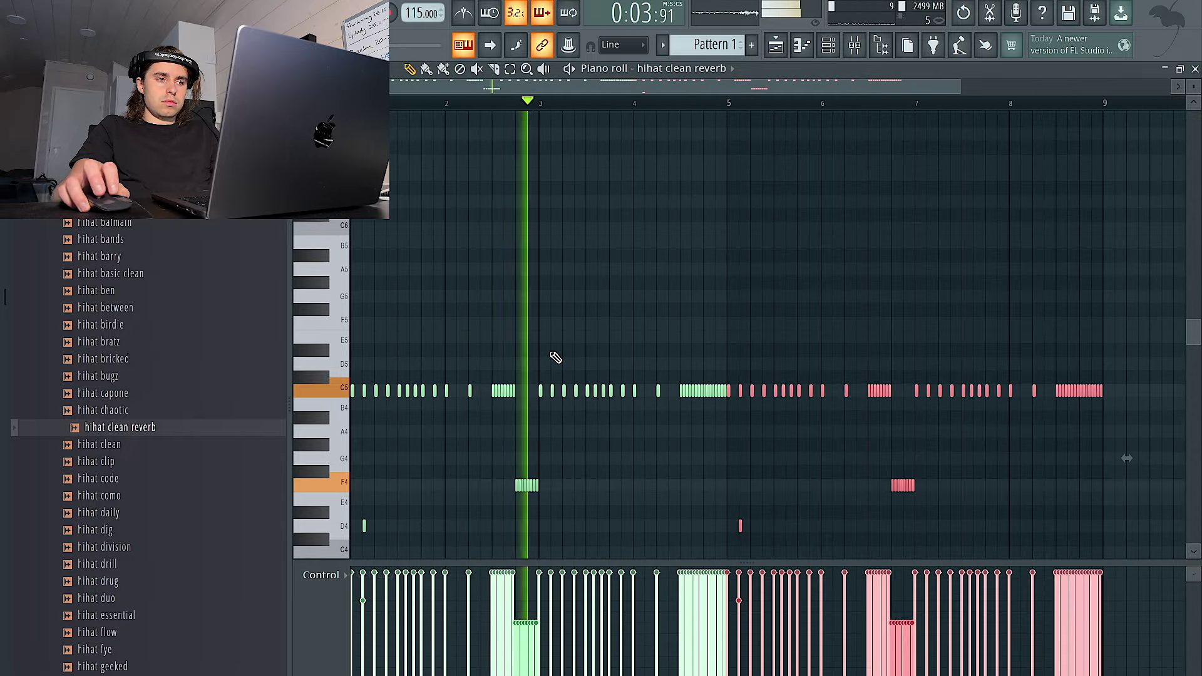
{"action": "left_click_drag", "start_coordinate": [601, 501], "coordinate": [467, 465]}
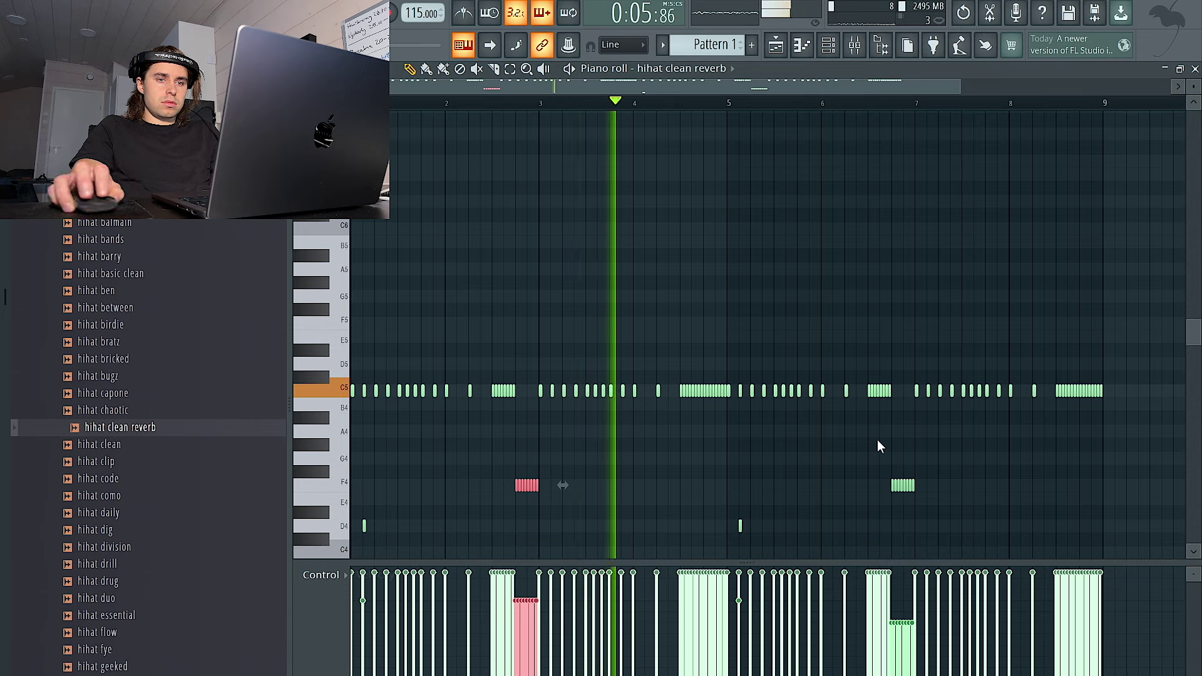
{"action": "left_click_drag", "start_coordinate": [975, 499], "coordinate": [827, 473]}
{"action": "left_click_drag", "start_coordinate": [1002, 504], "coordinate": [459, 441]}
{"action": "scroll", "coordinate": [459, 441], "scroll_direction": "down", "scroll_amount": 3}
Step: Try transposing the whole hi-hat pattern up one octave and move it back down
{"action": "key", "text": "ctrl+a"}
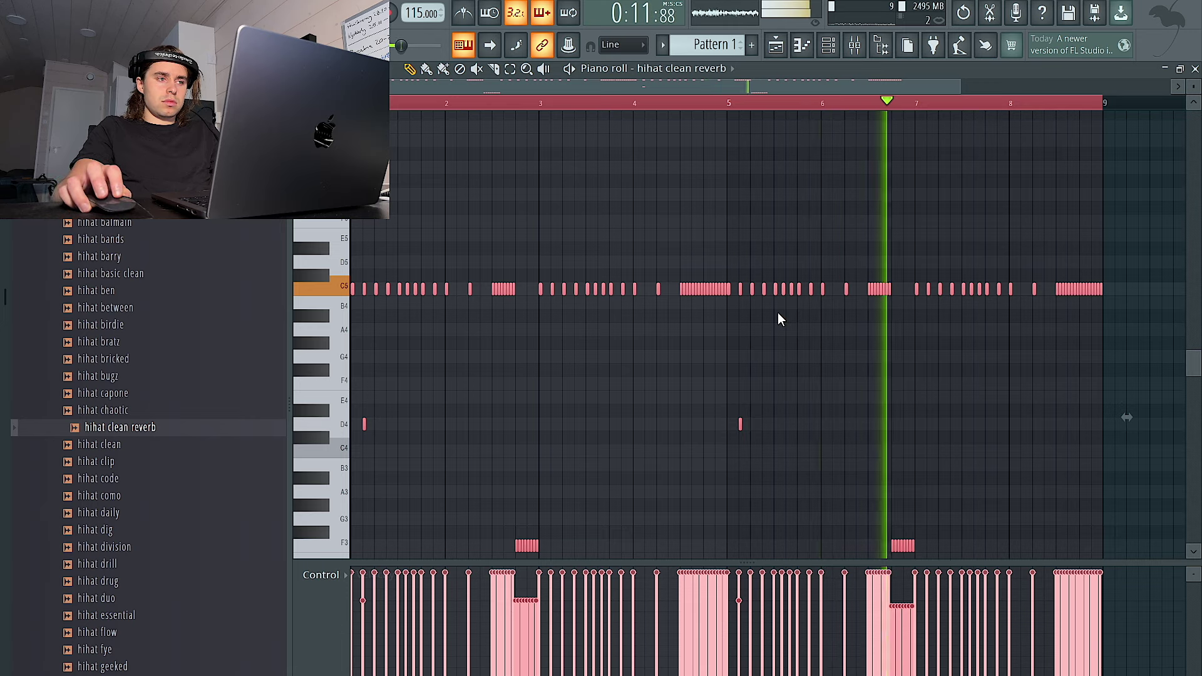
{"action": "key", "text": "ctrl+Up"}
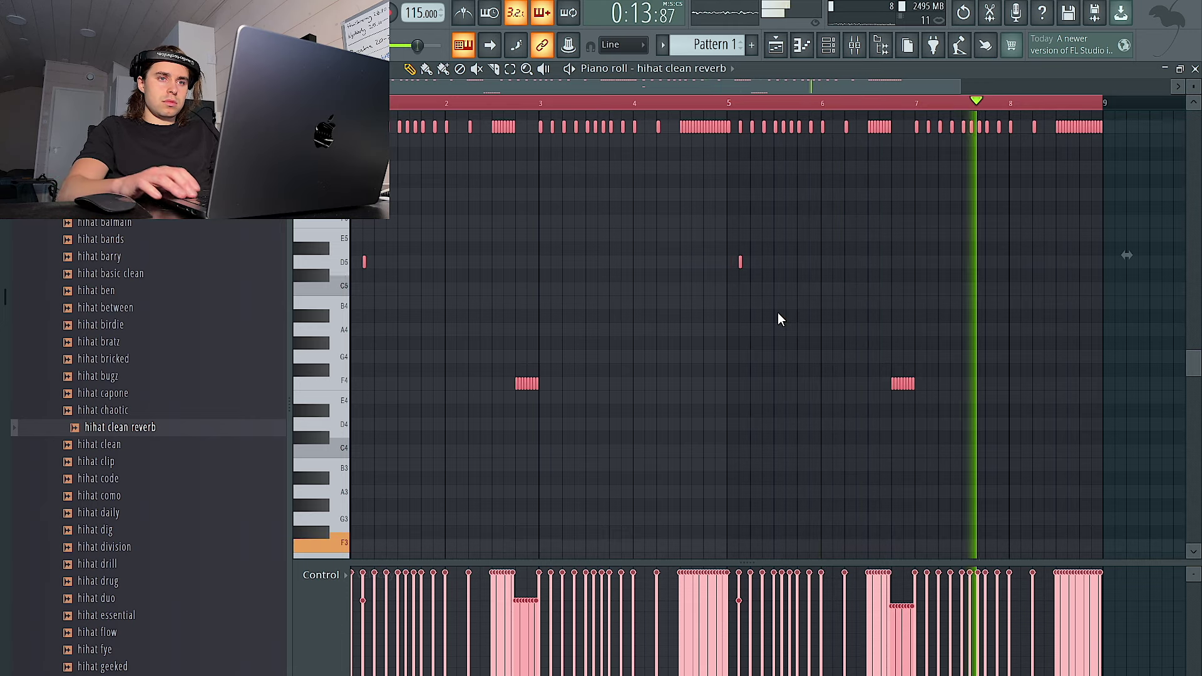
{"action": "key", "text": "ctrl+Down"}
Step: Transpose the low hi-hat rolls in bars 2 and 6 to D4
{"action": "left_click_drag", "start_coordinate": [943, 552], "coordinate": [457, 531]}
{"action": "key", "text": "ctrl+Up"}
{"action": "key", "text": "shift+Down"}
{"action": "key", "text": "shift+Down"}
{"action": "key", "text": "shift+Down"}
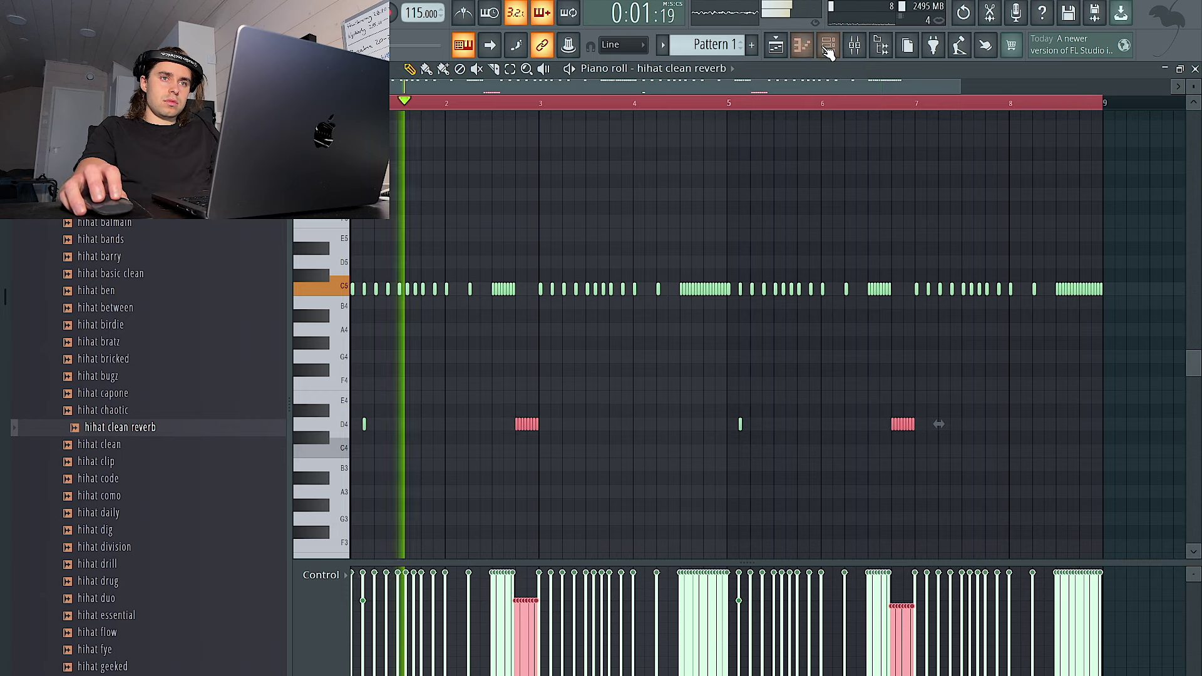
Step: Open the memphis vocals folder of the Maxeyy Stash V8 Drum Kit
{"action": "left_click", "coordinate": [828, 49]}
{"action": "left_click", "coordinate": [125, 176]}
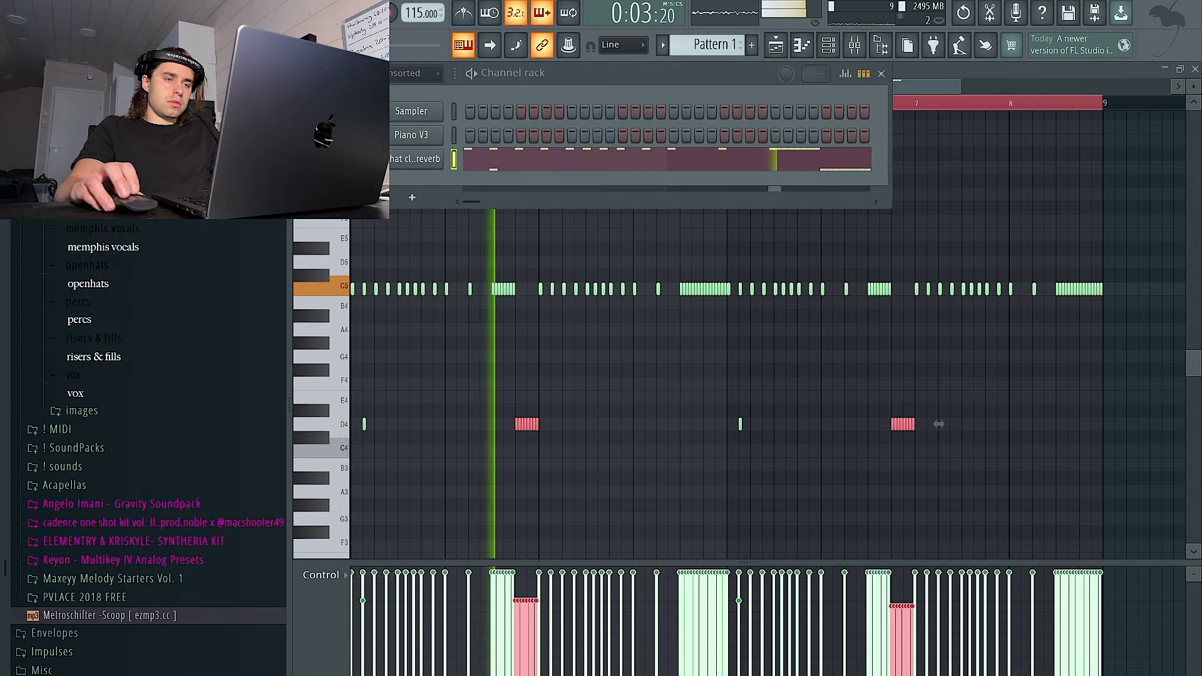
{"action": "scroll", "coordinate": [166, 273], "scroll_direction": "up", "scroll_amount": 3}
{"action": "left_click", "coordinate": [169, 346]}
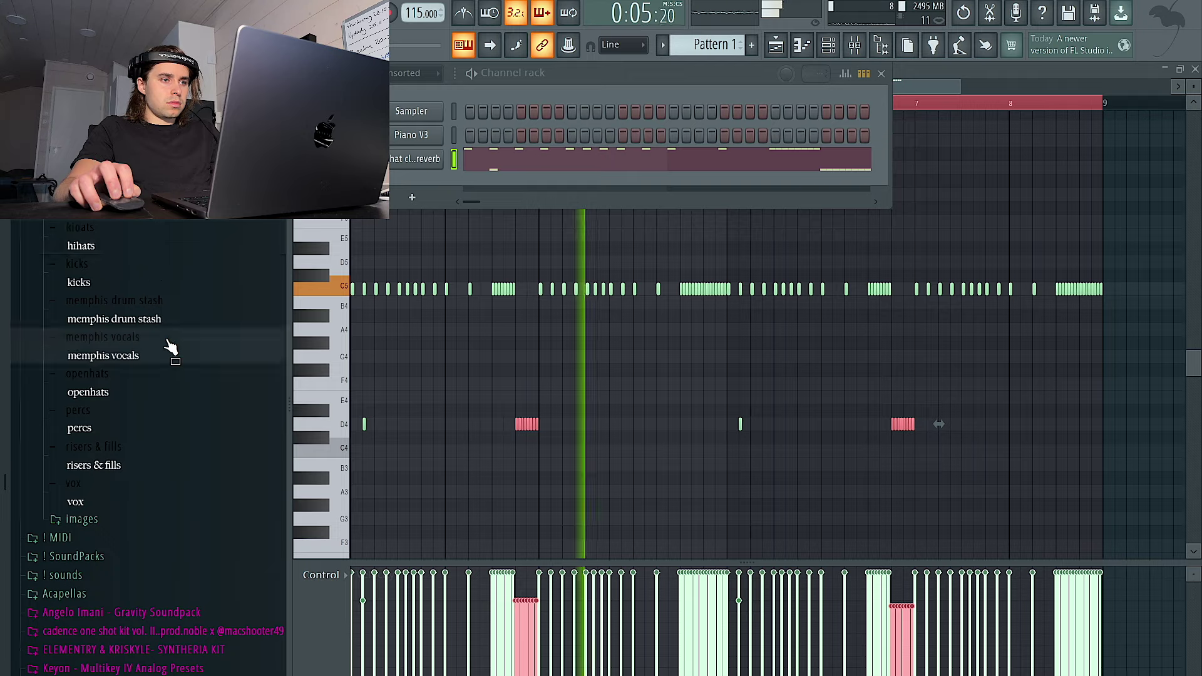
{"action": "left_click", "coordinate": [175, 363]}
Step: Place the cheese f# minor 140 vocal in the playlist and open its clip settings
{"action": "left_click", "coordinate": [808, 54]}
{"action": "left_click_drag", "start_coordinate": [119, 290], "coordinate": [753, 326]}
{"action": "scroll", "coordinate": [753, 327], "scroll_direction": "down", "scroll_amount": 3}
{"action": "double_click", "coordinate": [681, 318]}
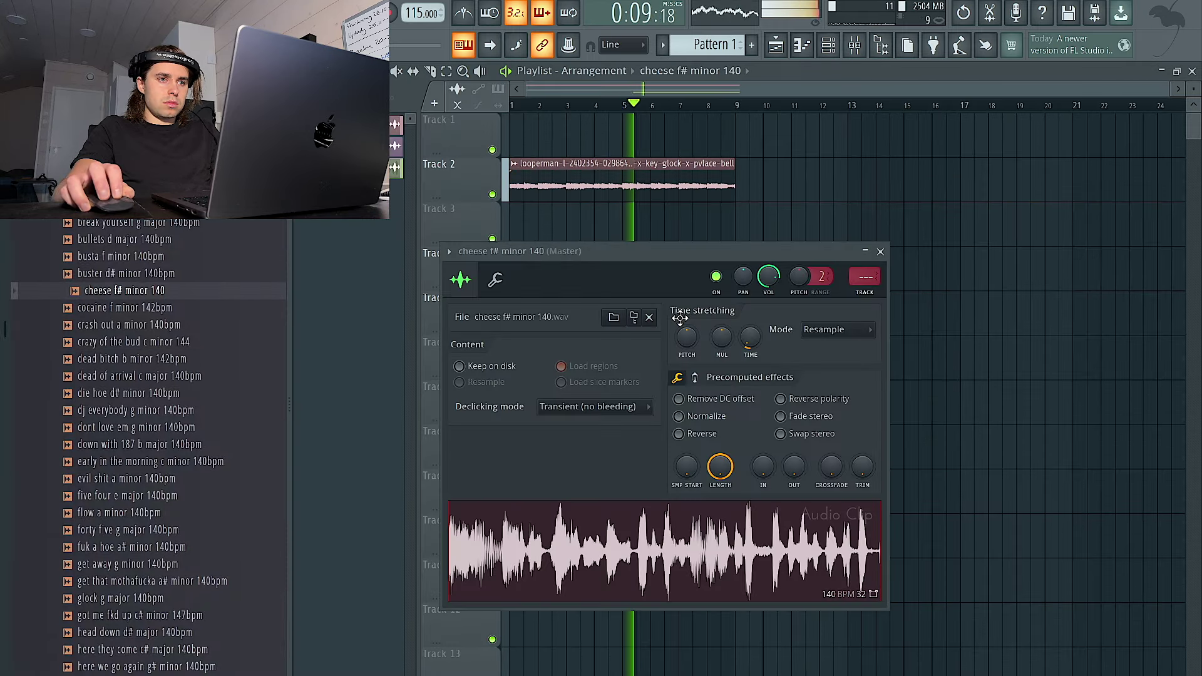
Step: Try several other Memphis vocals in the playlist, ending with head down d# major 140bpm on Track 6
{"action": "left_click_drag", "start_coordinate": [160, 500], "coordinate": [601, 545]}
{"action": "left_click_drag", "start_coordinate": [670, 252], "coordinate": [680, 396]}
{"action": "left_click_drag", "start_coordinate": [138, 546], "coordinate": [587, 338]}
{"action": "right_click", "coordinate": [645, 322]}
{"action": "left_click_drag", "start_coordinate": [200, 583], "coordinate": [564, 354]}
{"action": "middle_click", "coordinate": [187, 634]}
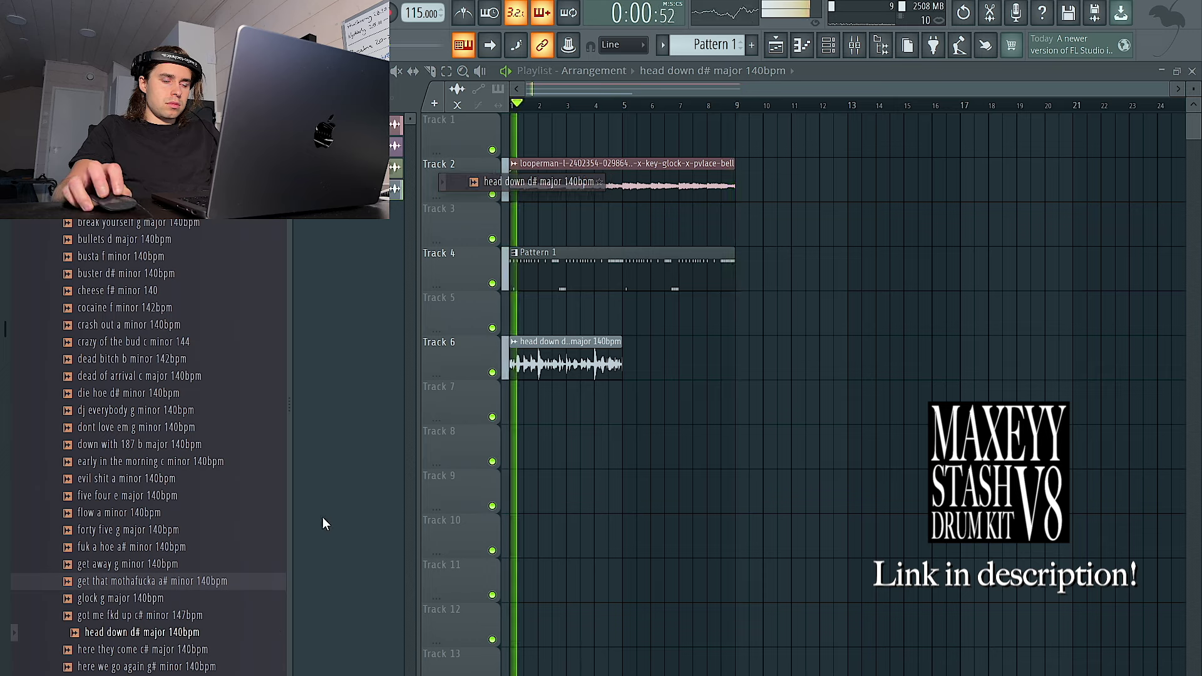
Step: Swap the Track 6 vocal for further Memphis samples, up to pop it f# minor 140bpm
{"action": "scroll", "coordinate": [200, 621], "scroll_direction": "down", "scroll_amount": 4}
{"action": "middle_click", "coordinate": [193, 572]}
{"action": "middle_click", "coordinate": [196, 593]}
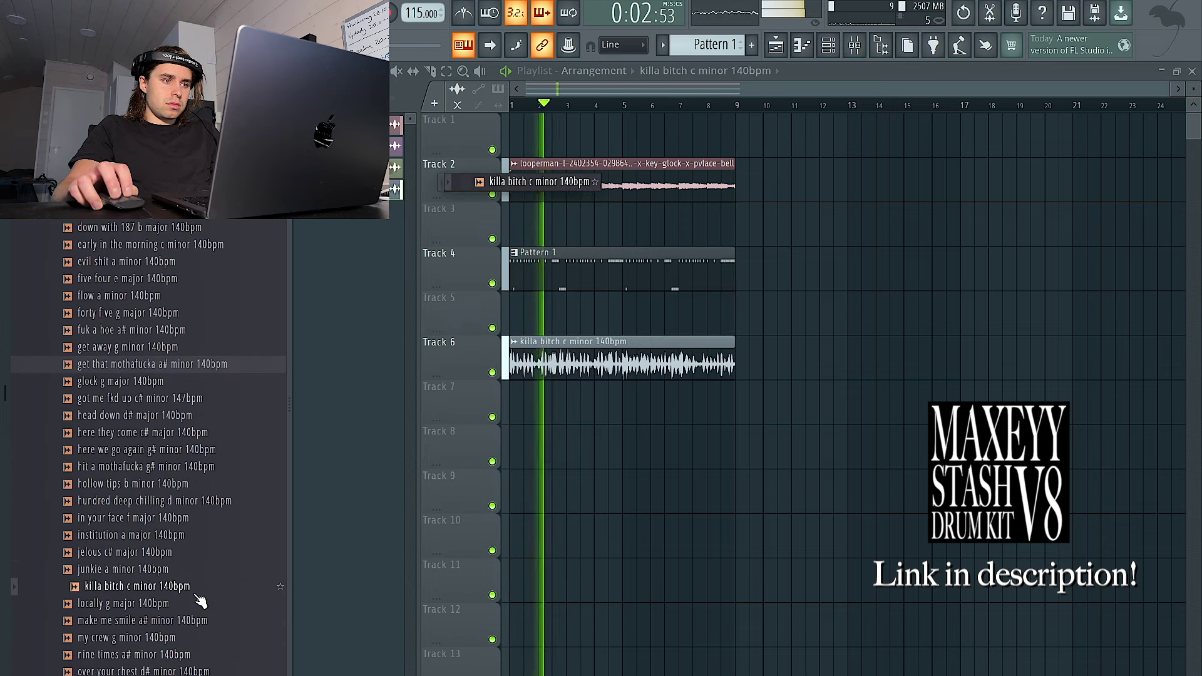
{"action": "scroll", "coordinate": [199, 600], "scroll_direction": "down", "scroll_amount": 4}
{"action": "middle_click", "coordinate": [195, 566]}
{"action": "middle_click", "coordinate": [201, 579]}
{"action": "middle_click", "coordinate": [193, 564]}
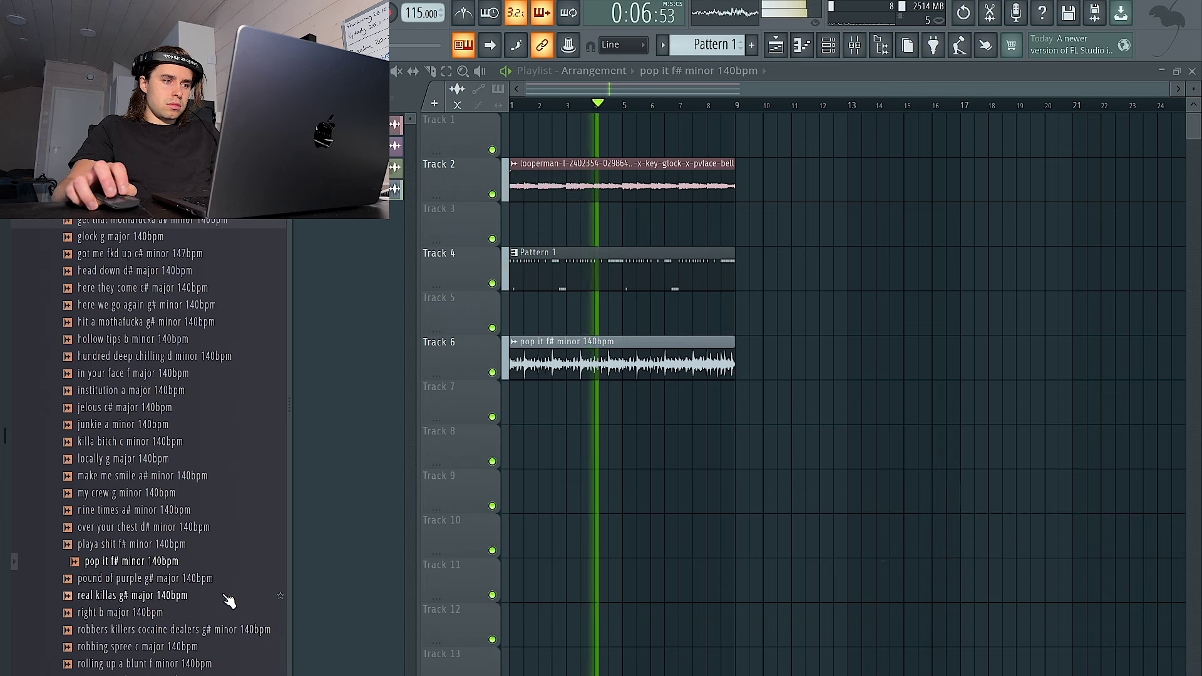
Step: Set the Track 6 vocal clip's time-stretching mode to Stretch and route its channel to mixer insert 2
{"action": "double_click", "coordinate": [599, 369]}
{"action": "left_click", "coordinate": [685, 186]}
{"action": "left_click", "coordinate": [678, 229]}
{"action": "left_click_drag", "start_coordinate": [513, 107], "coordinate": [657, 322]}
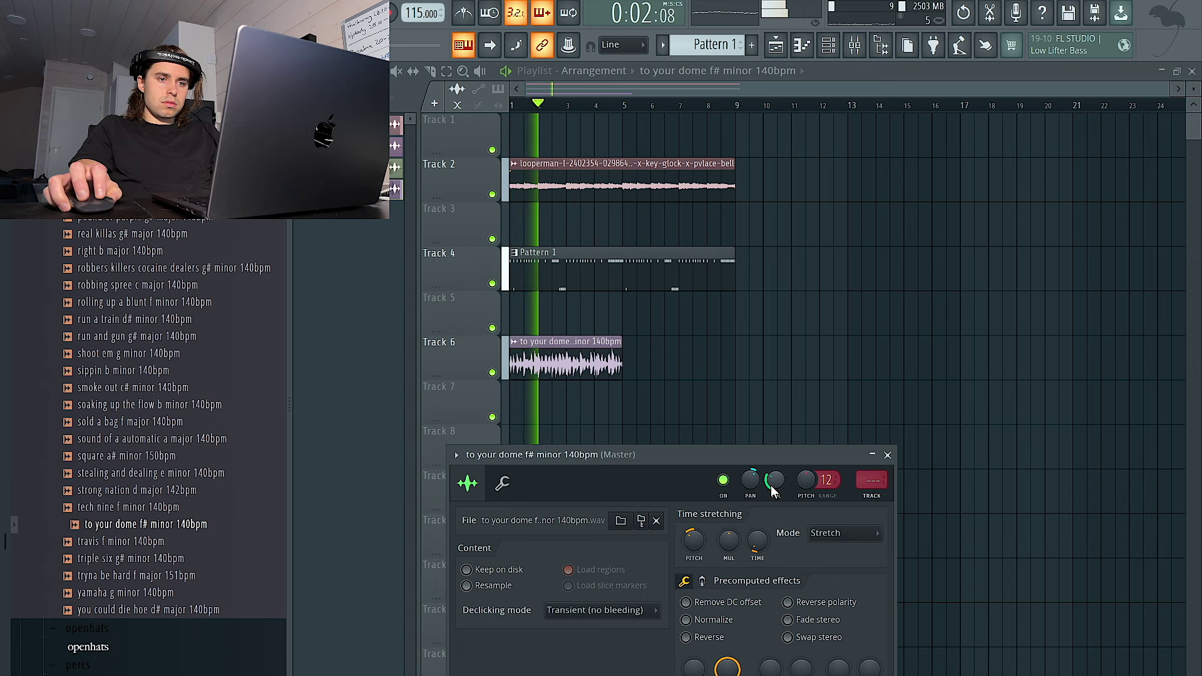
{"action": "left_click", "coordinate": [879, 497]}
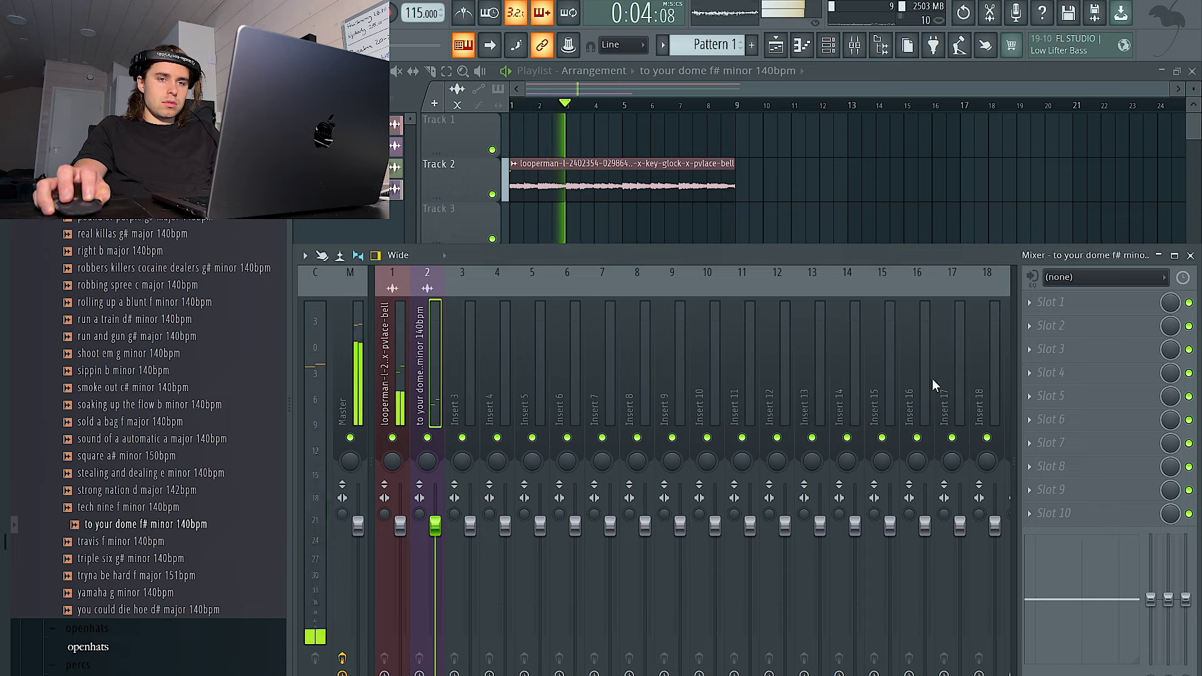
Step: Add Fruity parametric EQ 2 to the vocal's mixer insert and cut its lows, using the 30Hz + 18kHz cut preset
{"action": "left_click", "coordinate": [1070, 306]}
{"action": "mouse_move", "coordinate": [1058, 322]}
{"action": "left_click", "coordinate": [877, 437]}
{"action": "right_click", "coordinate": [814, 210]}
{"action": "double_click", "coordinate": [448, 358]}
{"action": "key", "text": "ctrl+b"}
{"action": "left_click", "coordinate": [855, 45]}
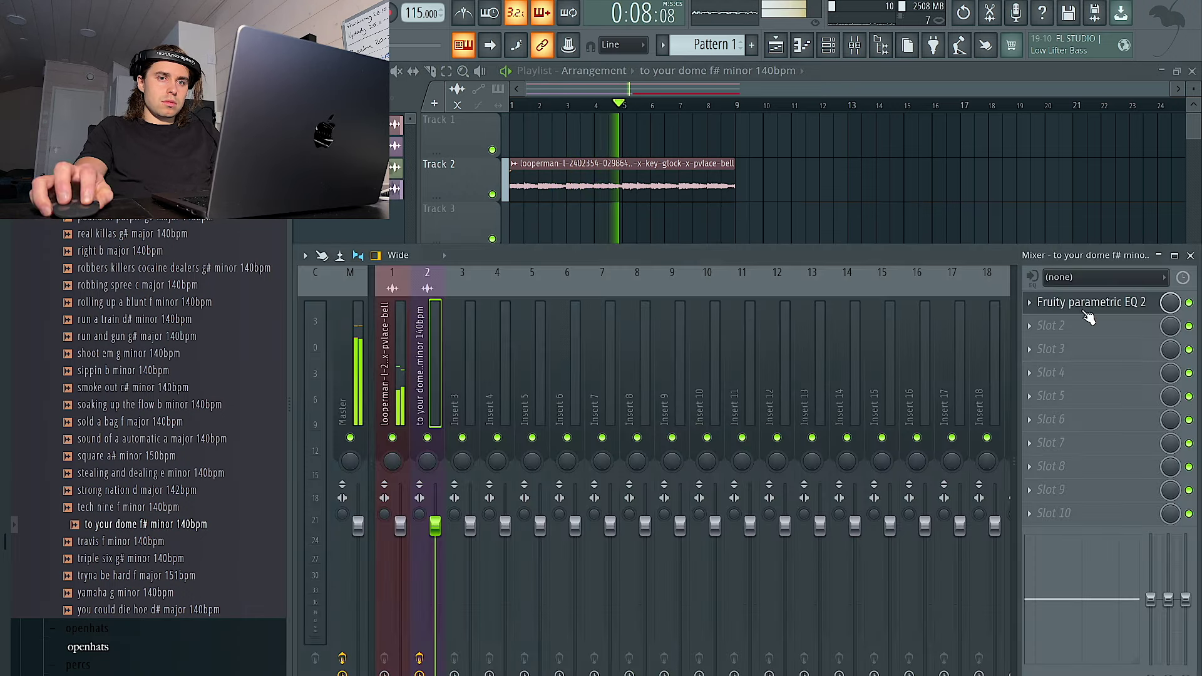
{"action": "left_click", "coordinate": [1064, 301]}
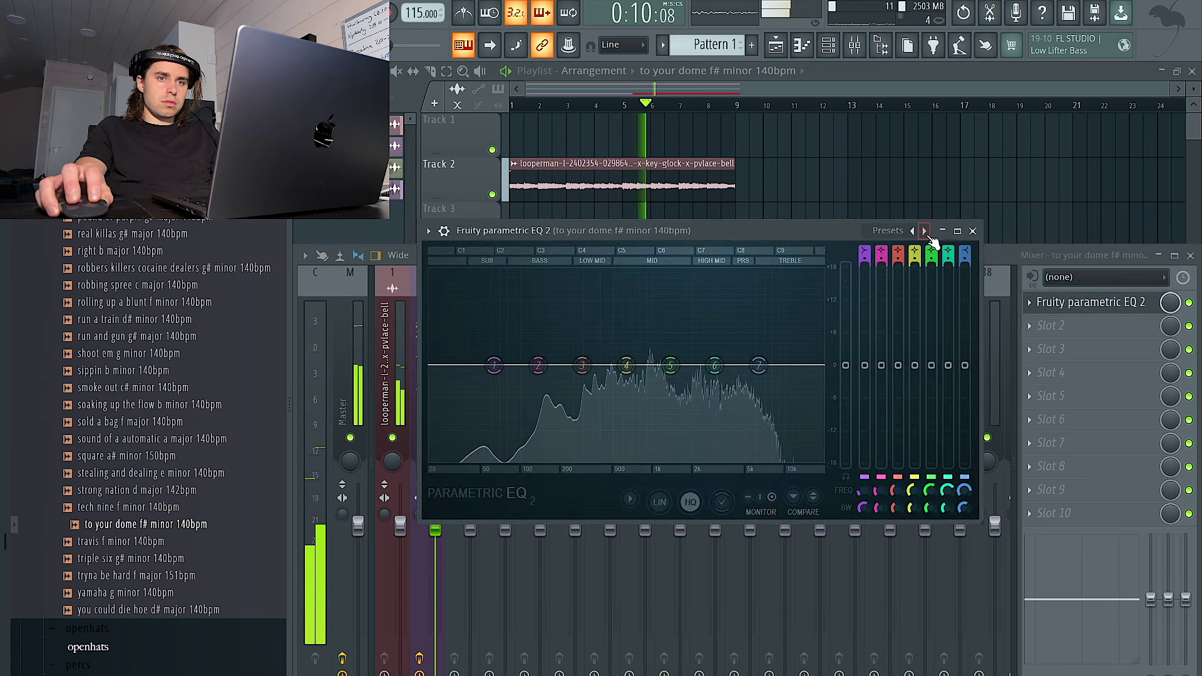
{"action": "left_click_drag", "start_coordinate": [437, 365], "coordinate": [587, 365]}
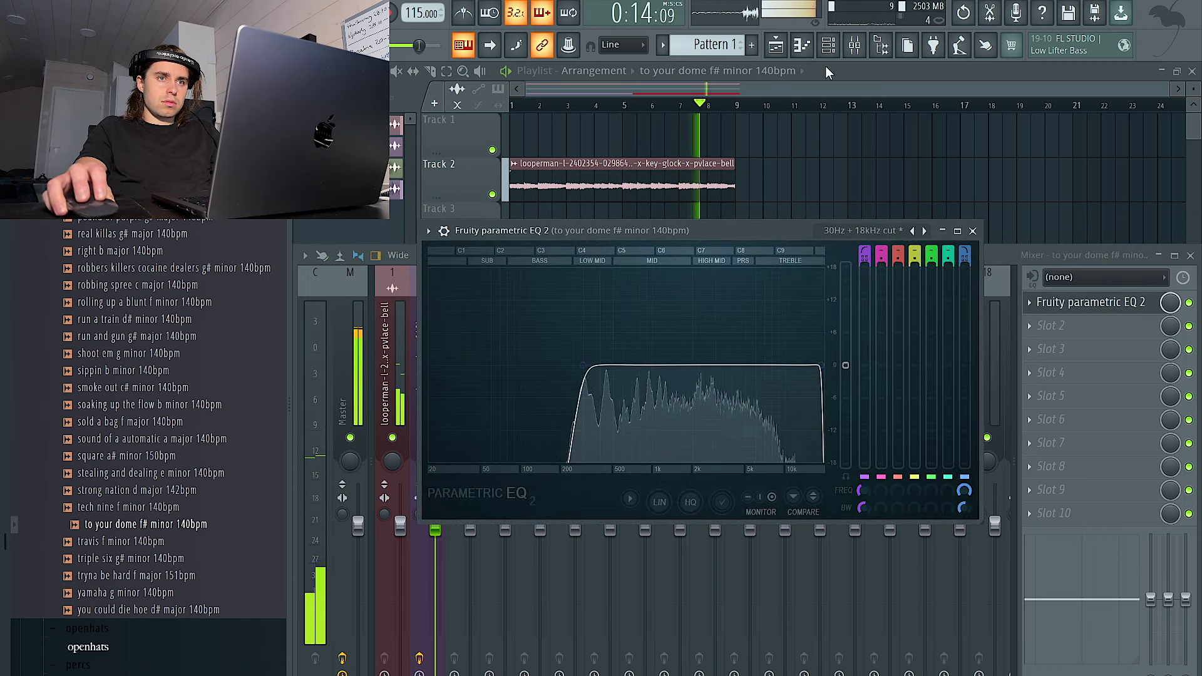
Step: Clone the hihat clean reverb channel in the channel rack
{"action": "left_click", "coordinate": [827, 45]}
{"action": "left_click", "coordinate": [404, 128]}
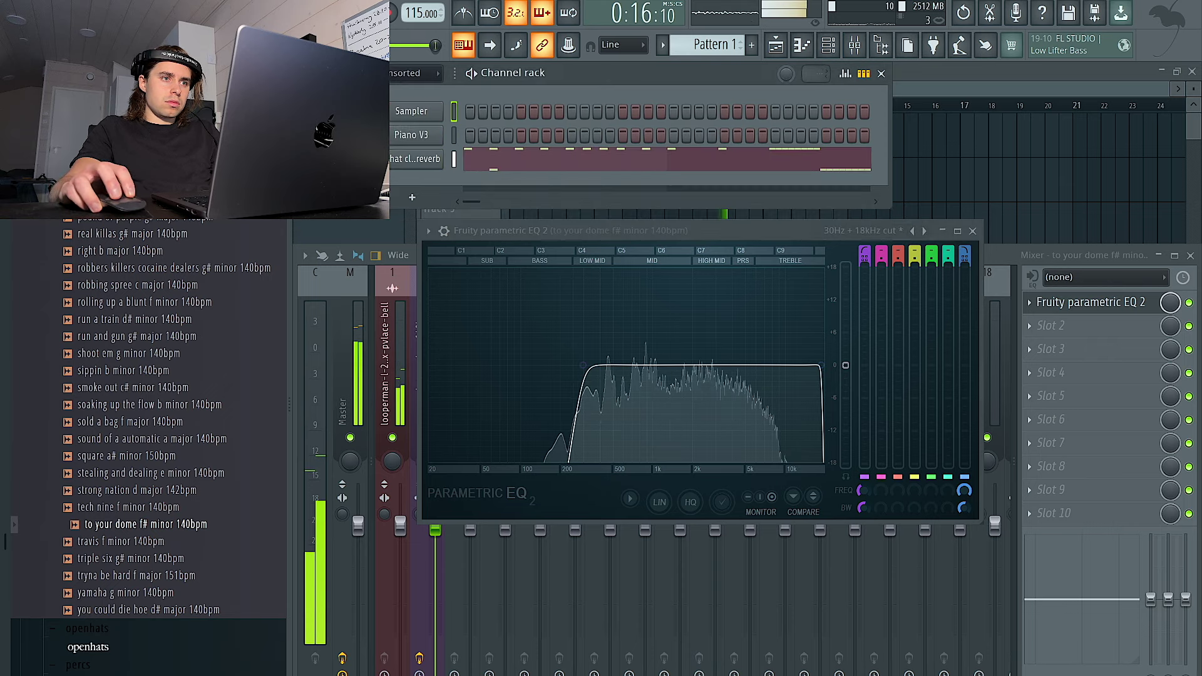
{"action": "right_click", "coordinate": [422, 168]}
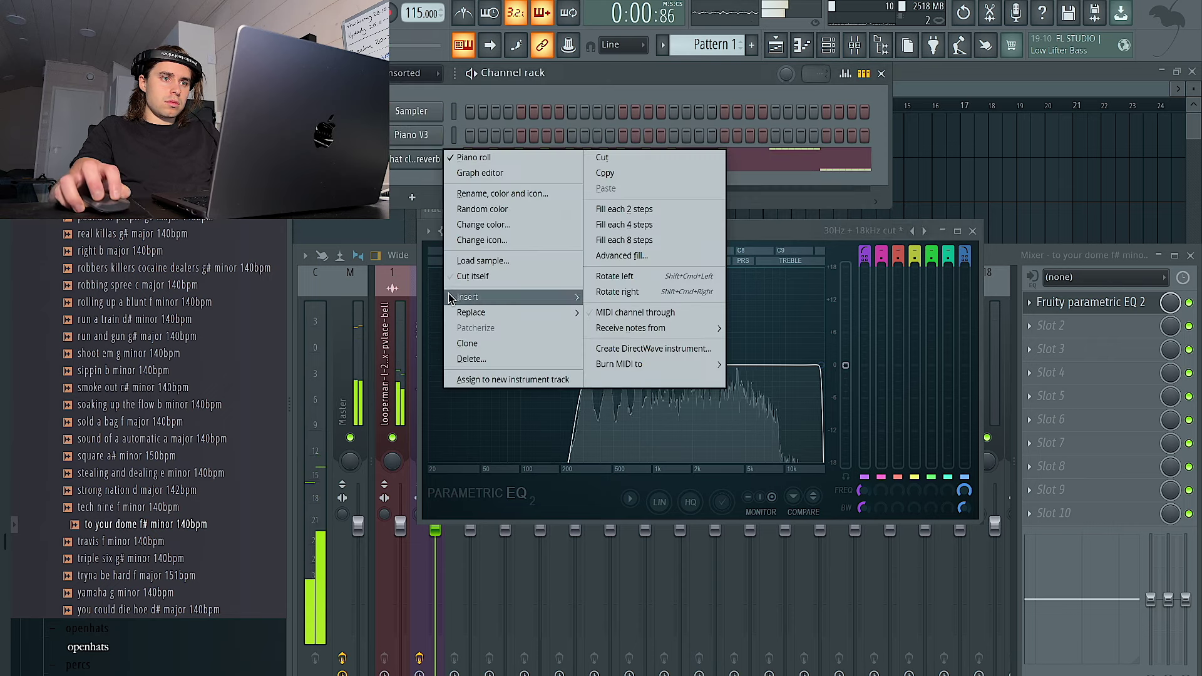
{"action": "left_click", "coordinate": [466, 345]}
Step: Pan the vocal insert slightly off-centre and lower the bell loop insert's fader a little
{"action": "left_click", "coordinate": [438, 527]}
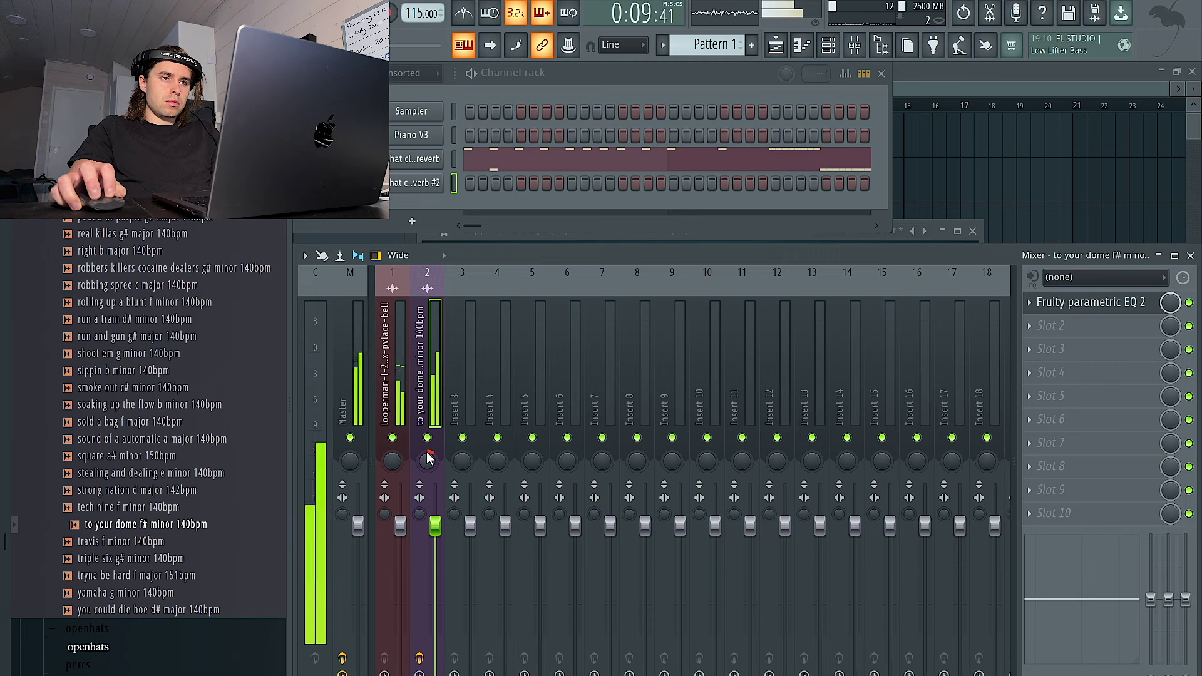
{"action": "left_click_drag", "start_coordinate": [400, 526], "coordinate": [400, 528]}
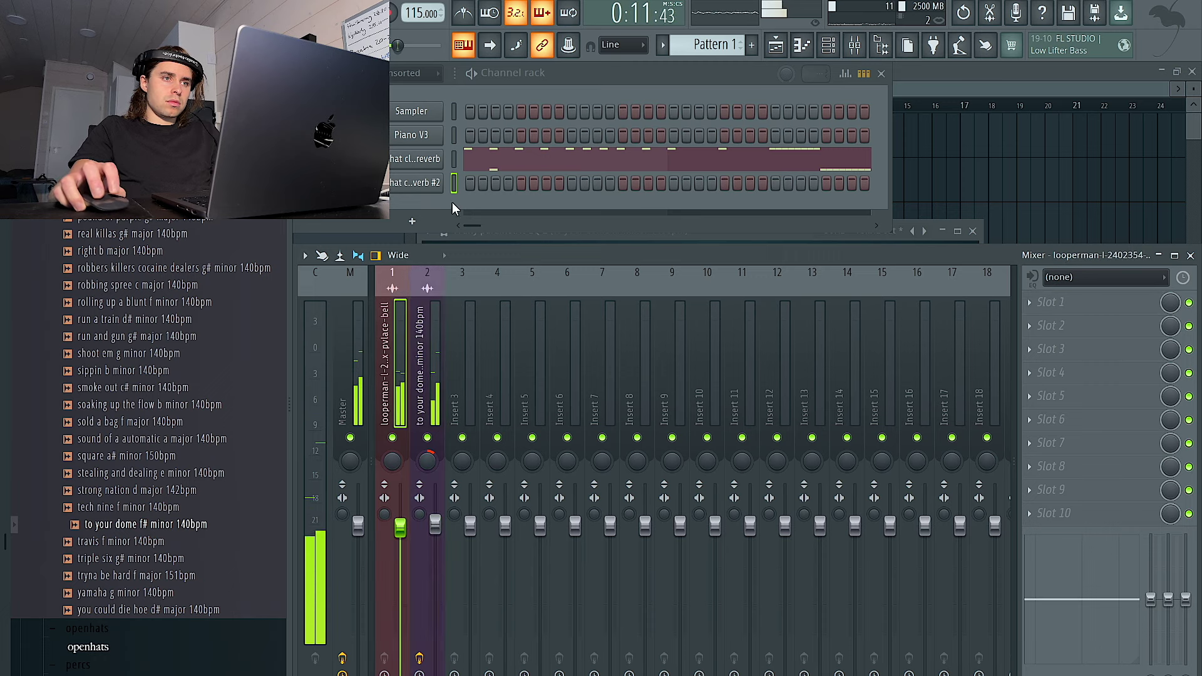
Step: Fill every second step of the cloned hi-hat channel and add a few extra steps in between
{"action": "scroll", "coordinate": [149, 447], "scroll_direction": "up", "scroll_amount": 10}
{"action": "right_click", "coordinate": [424, 187]}
{"action": "left_click", "coordinate": [424, 187]}
{"action": "right_click", "coordinate": [421, 187]}
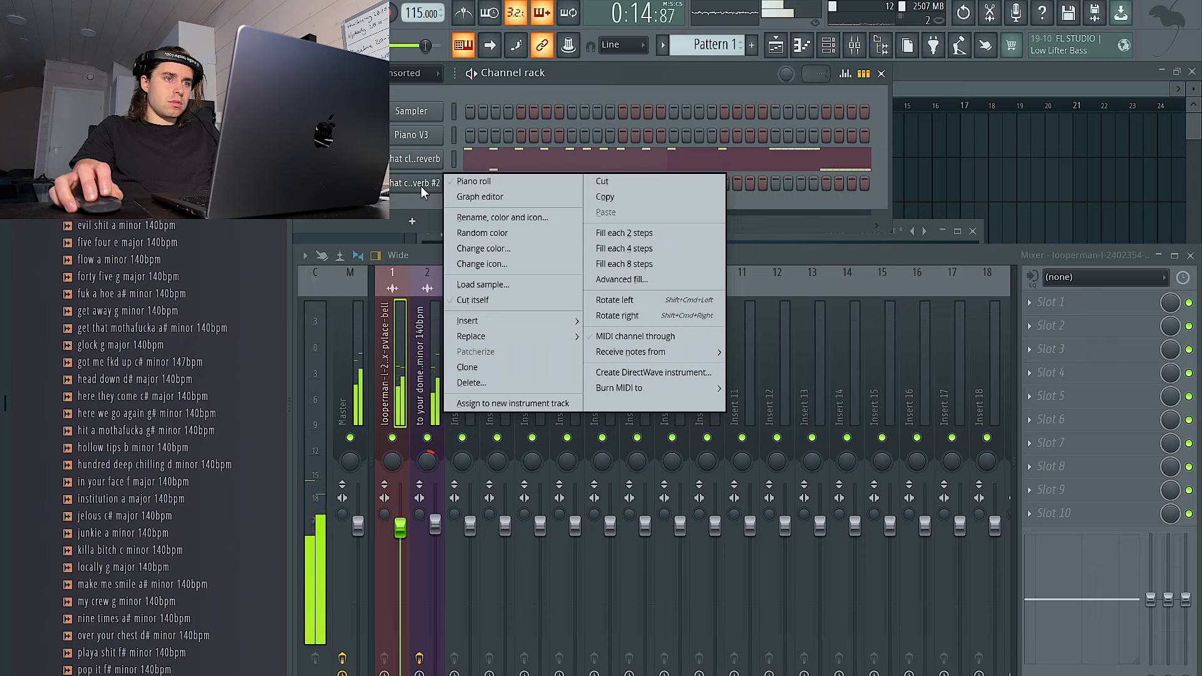
{"action": "left_click", "coordinate": [617, 234]}
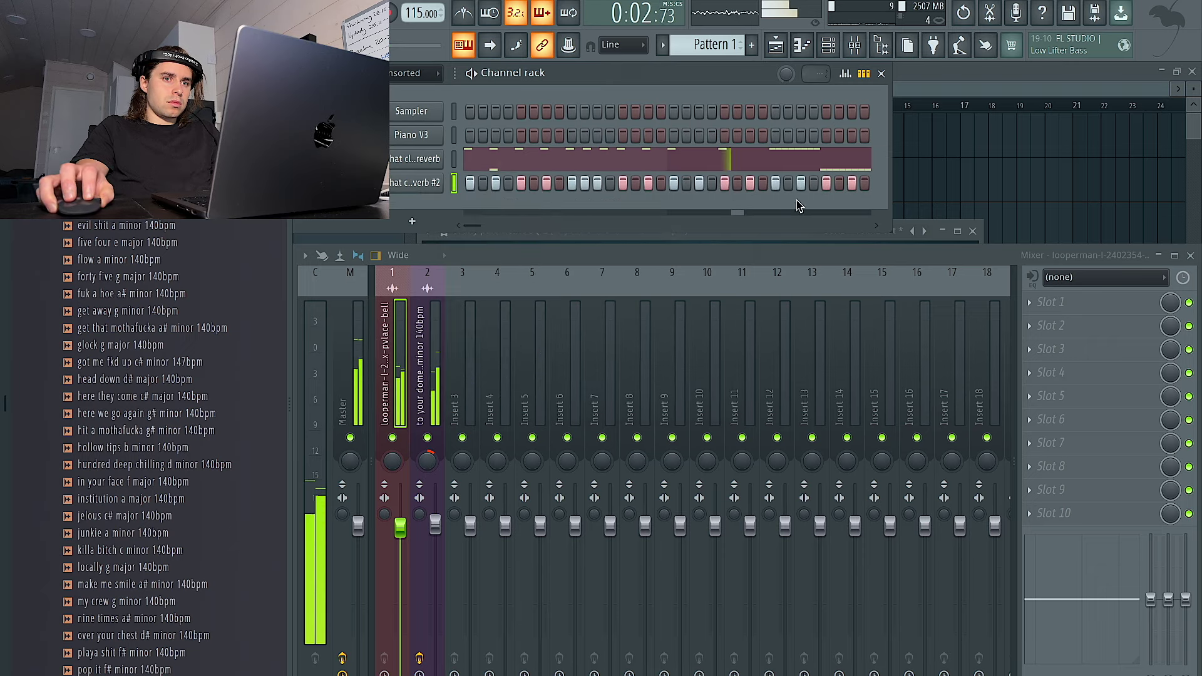
Step: Open the cloned hi-hat channel in the piano roll and apply quick legato to its notes
{"action": "right_click", "coordinate": [408, 187]}
{"action": "left_click", "coordinate": [497, 183]}
{"action": "key", "text": "ctrl+l"}
{"action": "key", "text": "ctrl+d"}
Step: Chop the first hi-hat note and the last two notes of bar 4 into fast rolls
{"action": "key", "text": "alt+u"}
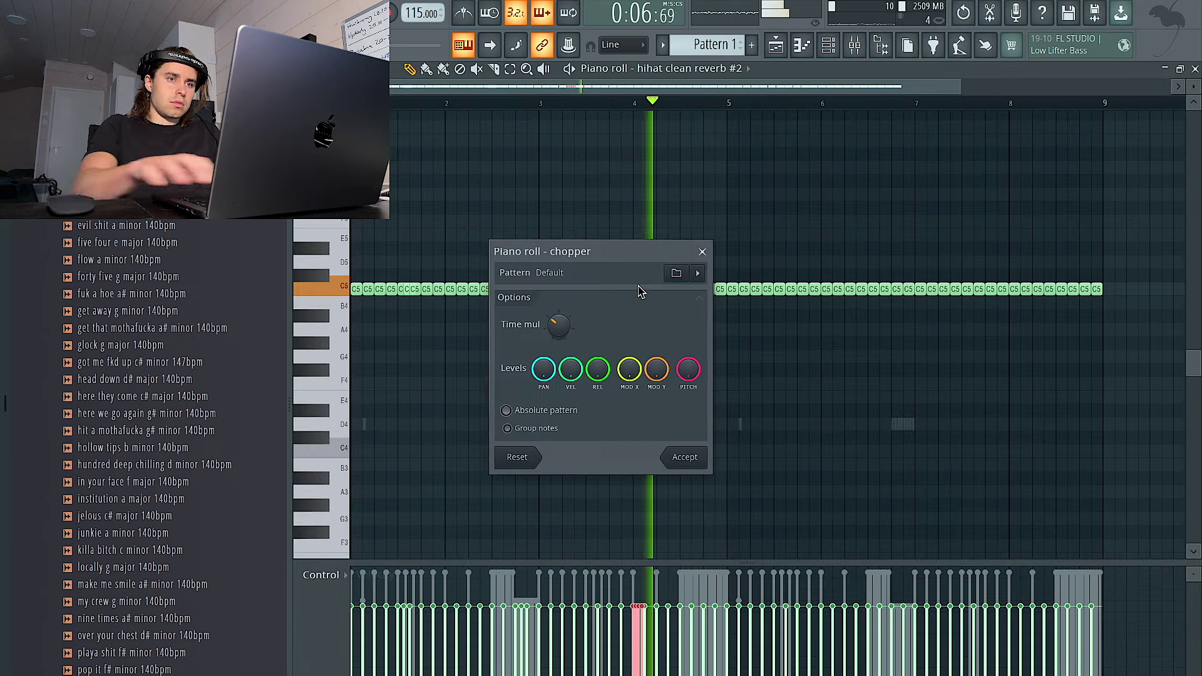
{"action": "left_click", "coordinate": [685, 457]}
{"action": "left_click", "coordinate": [713, 289]}
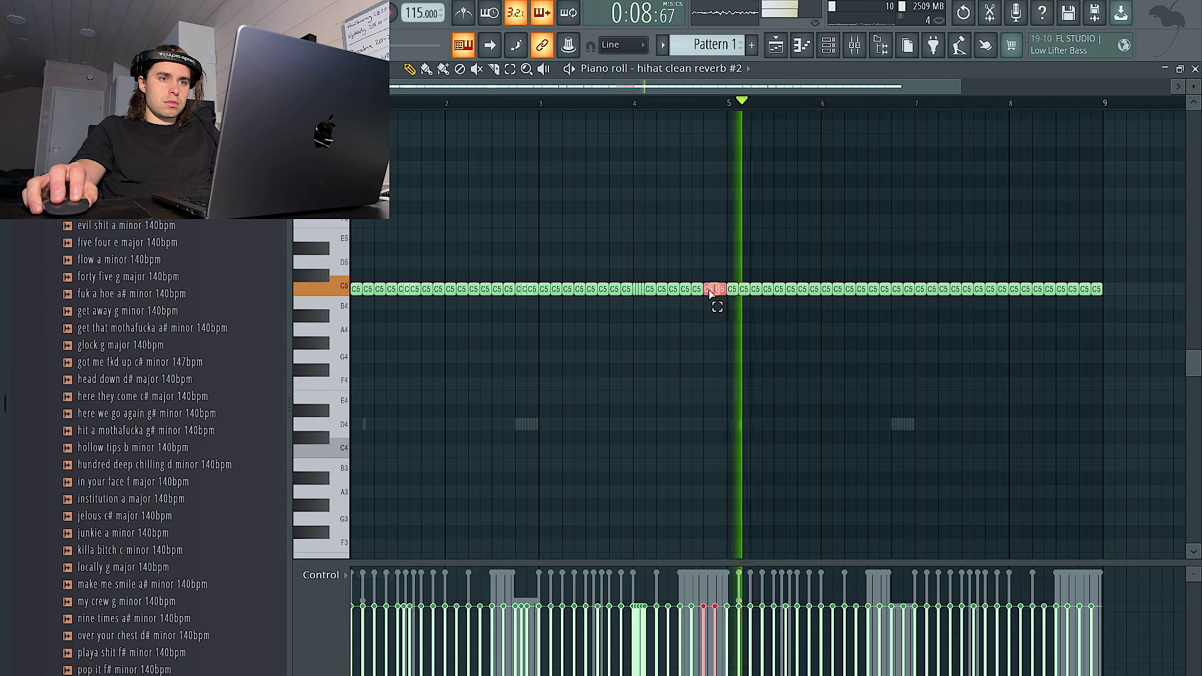
{"action": "key", "text": "alt+u"}
{"action": "left_click", "coordinate": [689, 462]}
Step: Replace the hi-hat notes from bar 5 onward with a duplicate of the first four bars and raise all velocities
{"action": "left_click_drag", "start_coordinate": [1138, 337], "coordinate": [738, 223]}
{"action": "key", "text": "Delete"}
{"action": "key", "text": "ctrl+a"}
{"action": "key", "text": "ctrl+b"}
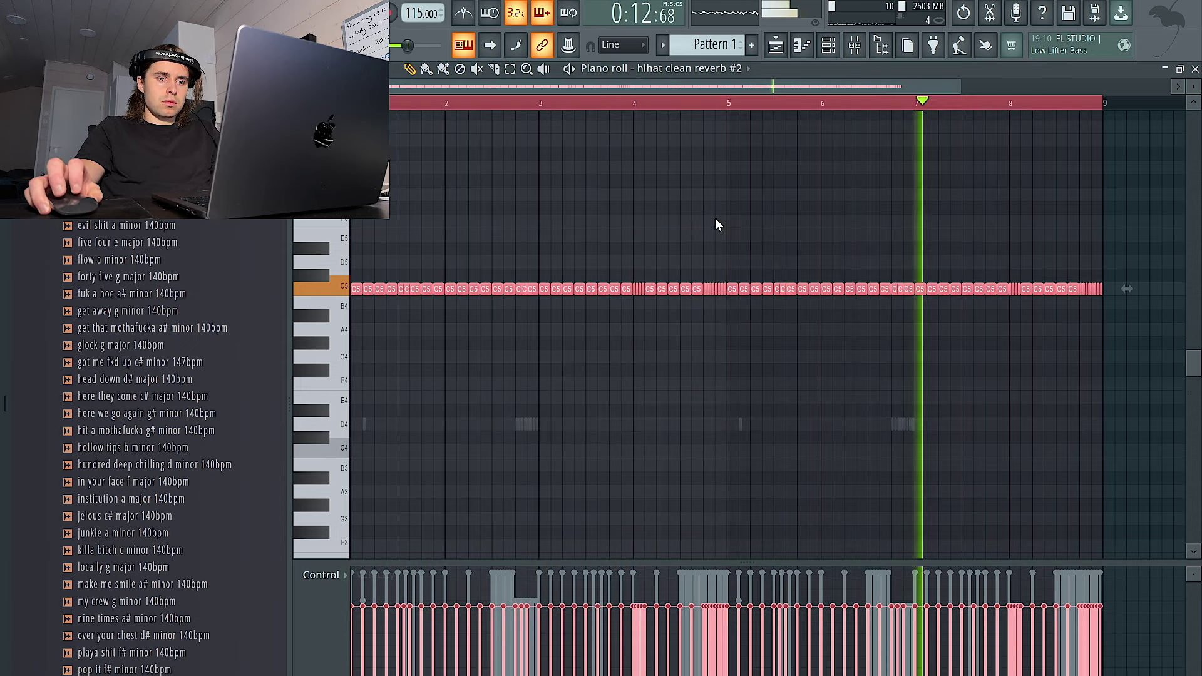
{"action": "scroll", "coordinate": [583, 216], "scroll_direction": "down", "scroll_amount": 3, "text": "ctrl"}
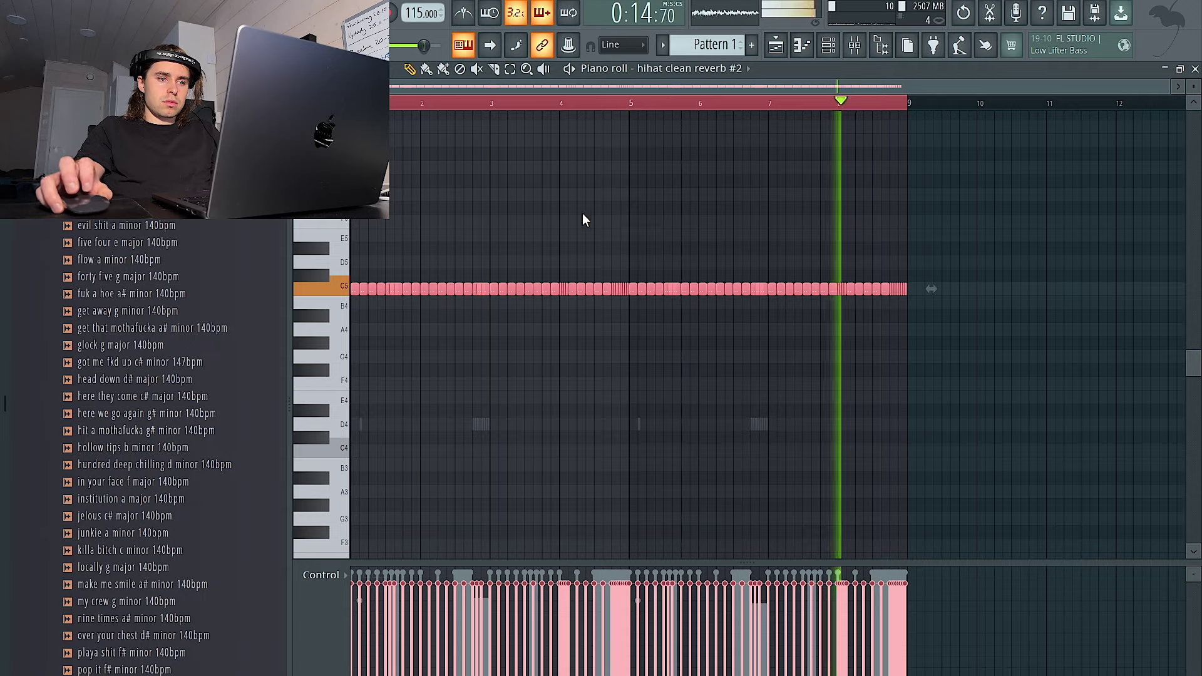
{"action": "left_click", "coordinate": [581, 220]}
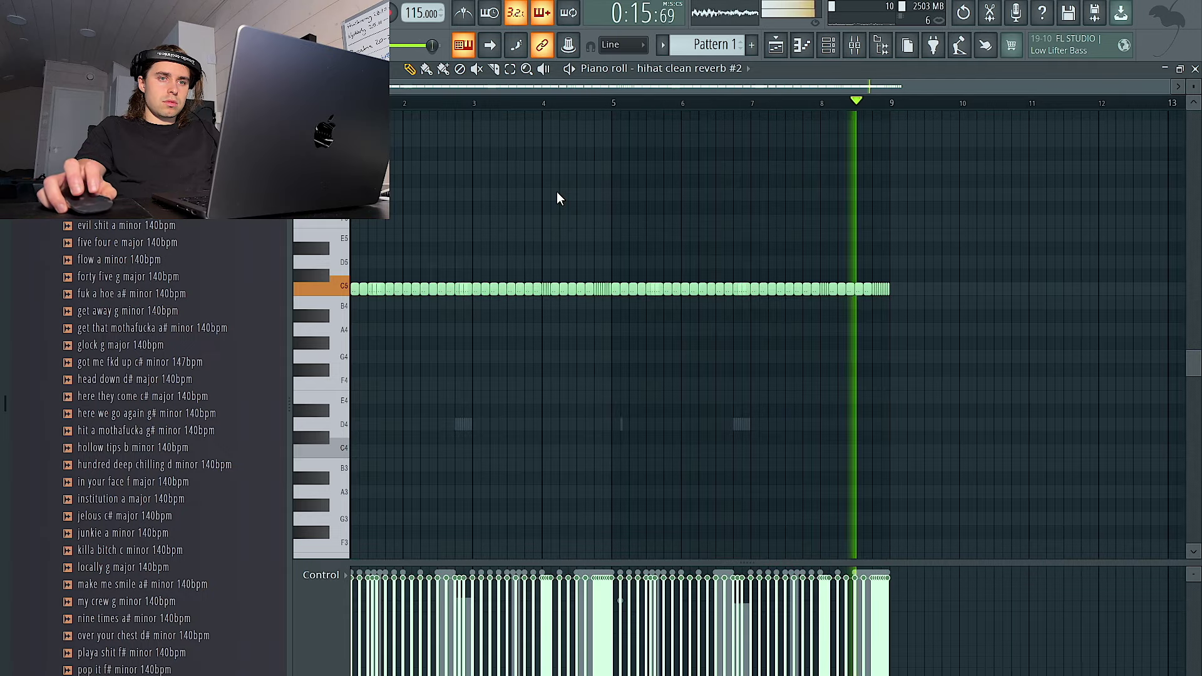
Step: Browse the memphis drum stash folder and add the openhat crash sample as a new channel
{"action": "left_click", "coordinate": [828, 45]}
{"action": "scroll", "coordinate": [144, 311], "scroll_direction": "up", "scroll_amount": 5}
{"action": "left_click", "coordinate": [148, 317]}
{"action": "scroll", "coordinate": [150, 401], "scroll_direction": "up", "scroll_amount": 3}
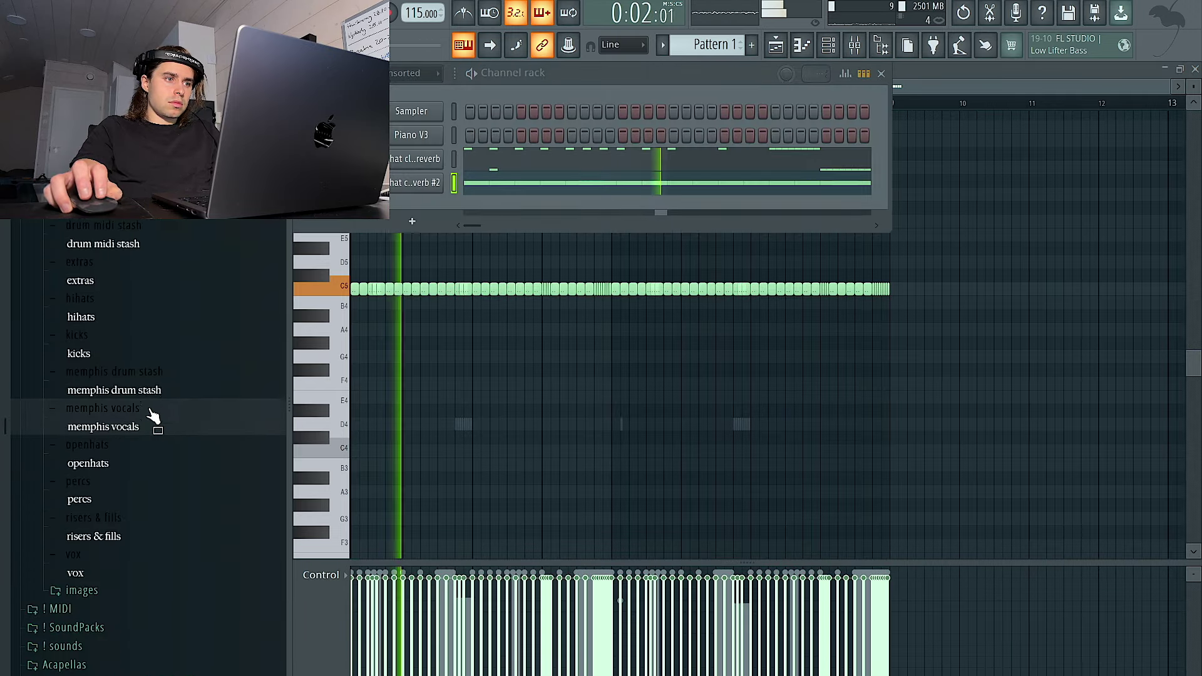
{"action": "left_click", "coordinate": [152, 389]}
{"action": "scroll", "coordinate": [161, 502], "scroll_direction": "down", "scroll_amount": 10}
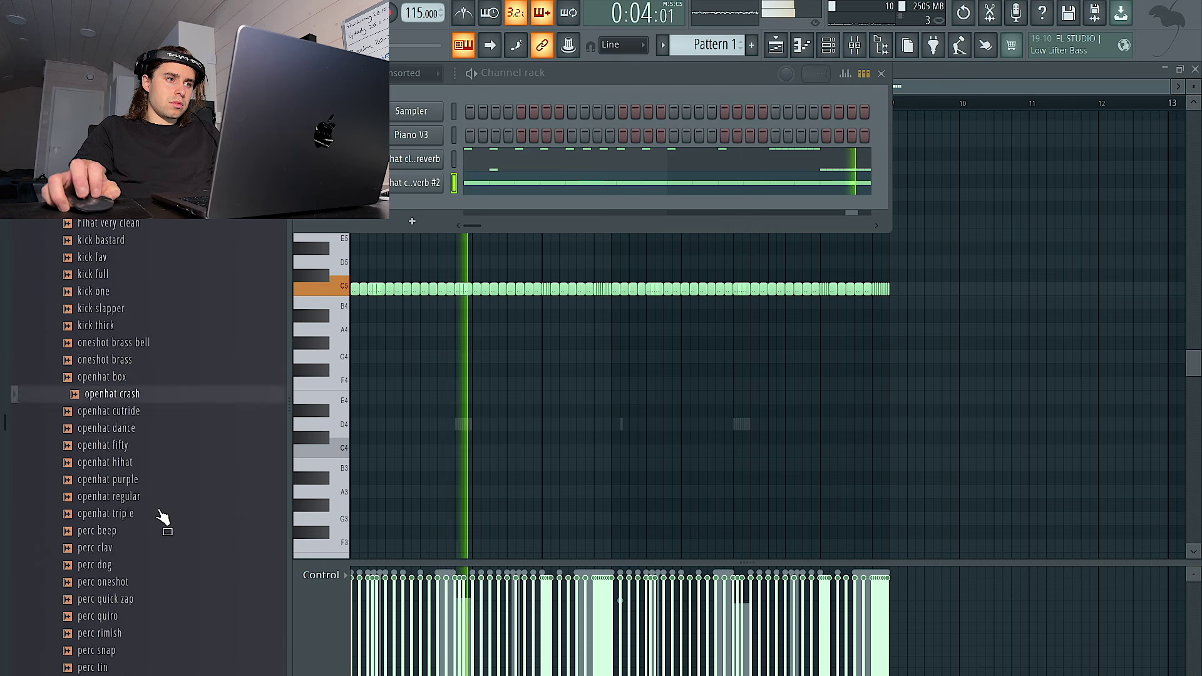
{"action": "scroll", "coordinate": [152, 285], "scroll_direction": "up", "scroll_amount": 5}
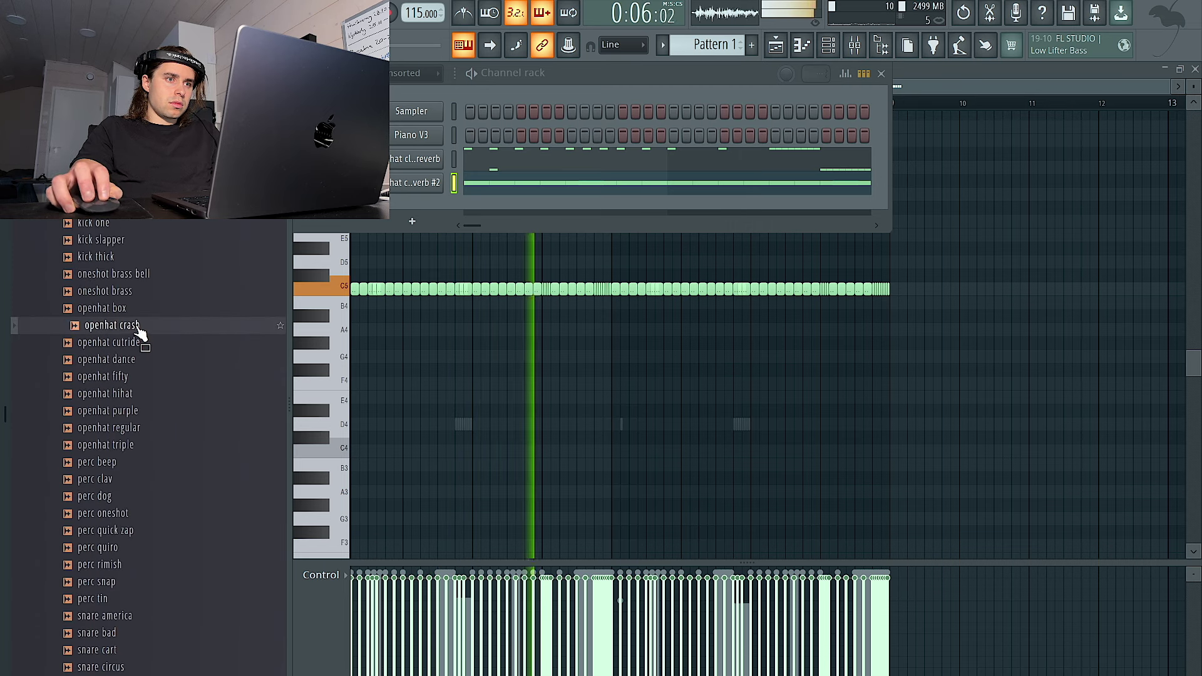
{"action": "left_click_drag", "start_coordinate": [375, 233], "coordinate": [382, 222]}
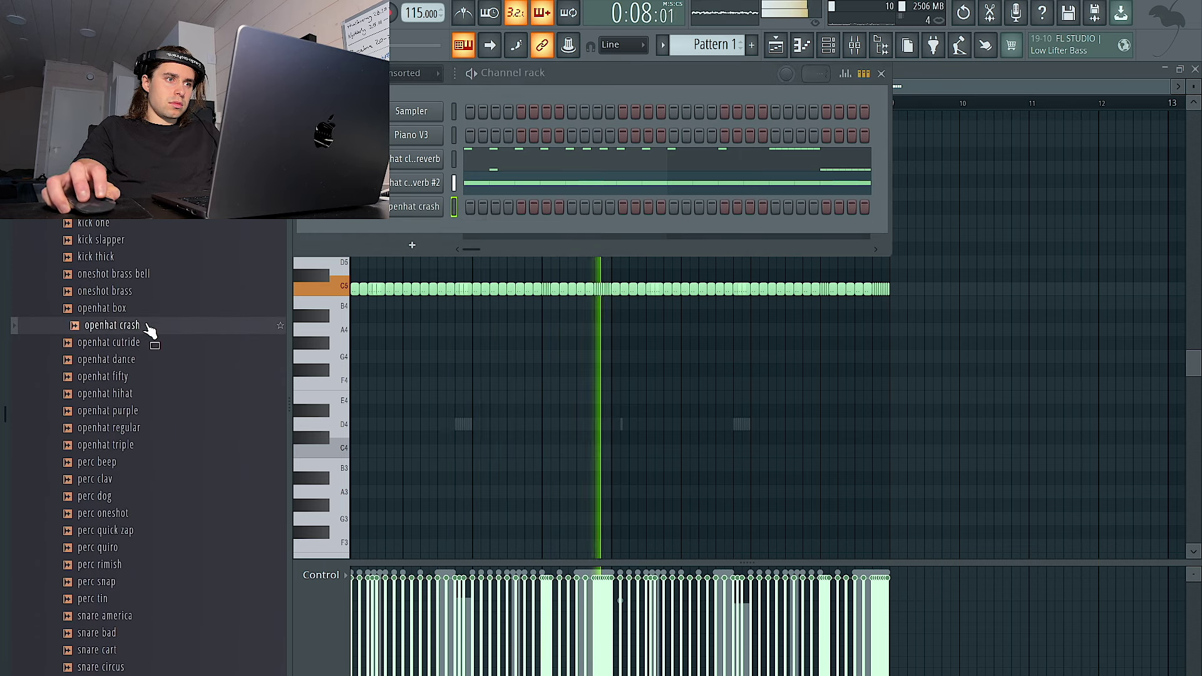
Step: Place a hit on the openhat crash channel's first step, swap its sample for crash classic and show it in the piano roll
{"action": "scroll", "coordinate": [182, 255], "scroll_direction": "up", "scroll_amount": 9}
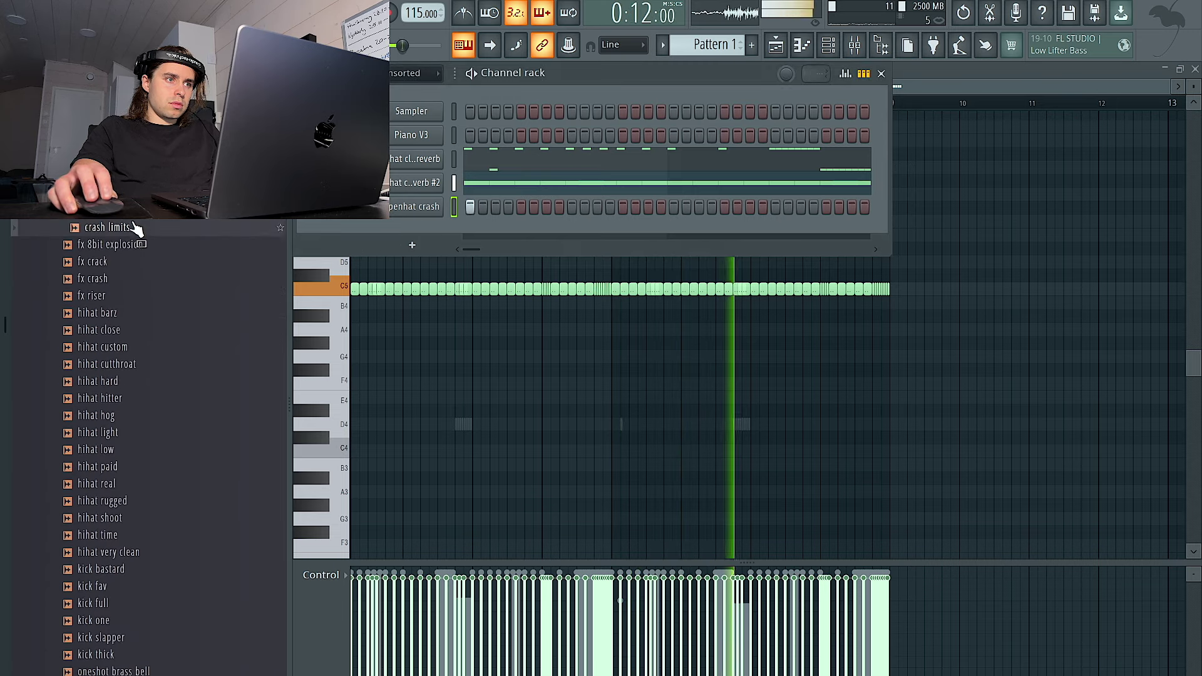
{"action": "right_click", "coordinate": [400, 203]}
{"action": "left_click", "coordinate": [410, 199]}
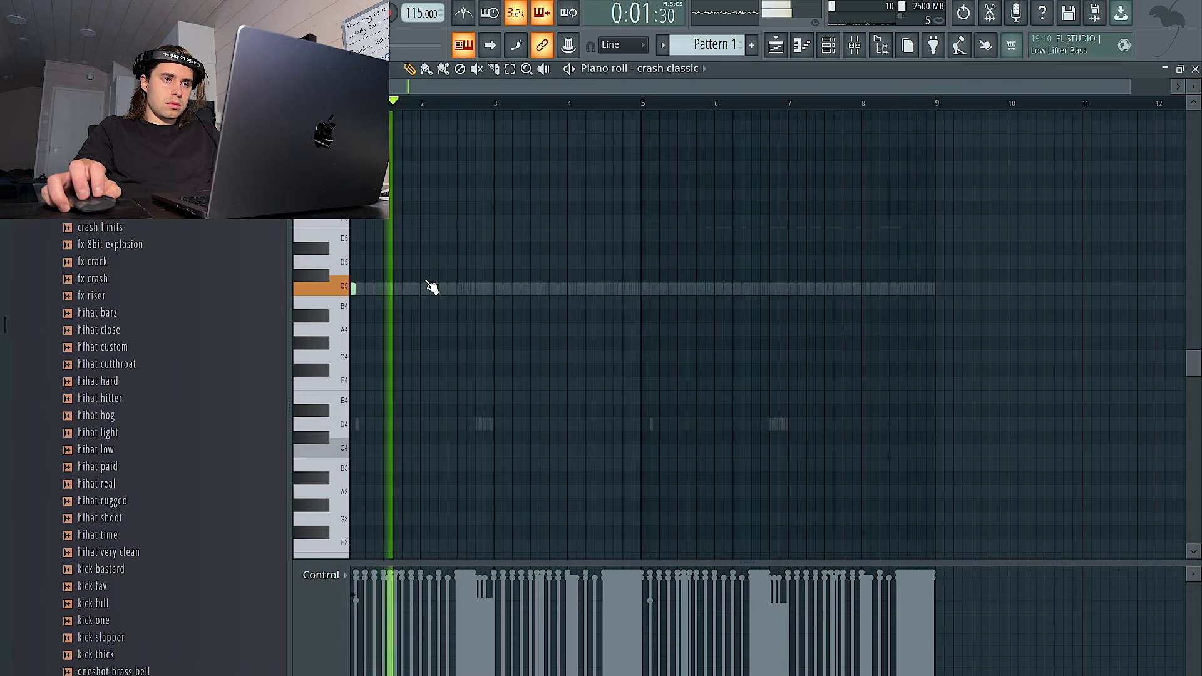
Step: Draw a quieter crash hit on beat 4 of bar 2 and one starting bar 3, and repeat the pattern over bars 5 to 8
{"action": "left_click_drag", "start_coordinate": [479, 290], "coordinate": [504, 288]}
{"action": "left_click", "coordinate": [497, 288]}
{"action": "left_click", "coordinate": [479, 288], "text": "super"}
{"action": "scroll", "coordinate": [479, 288], "scroll_direction": "down", "scroll_amount": 6}
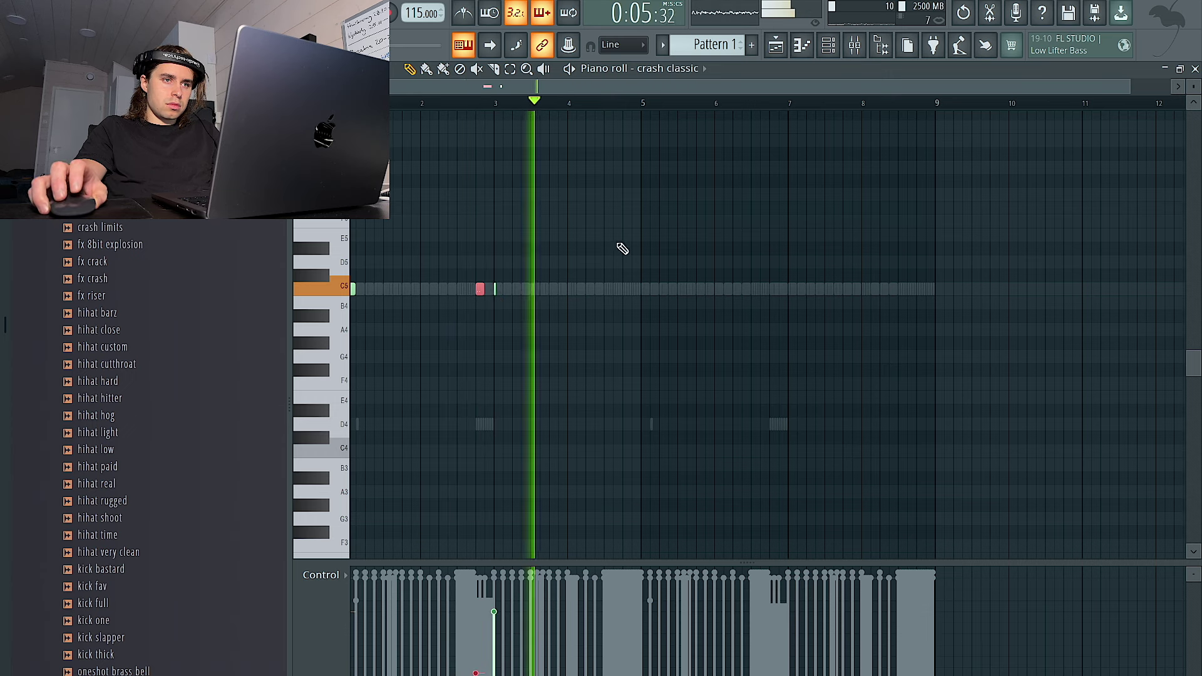
{"action": "left_click_drag", "start_coordinate": [649, 105], "coordinate": [358, 104]}
{"action": "key", "text": "ctrl+b"}
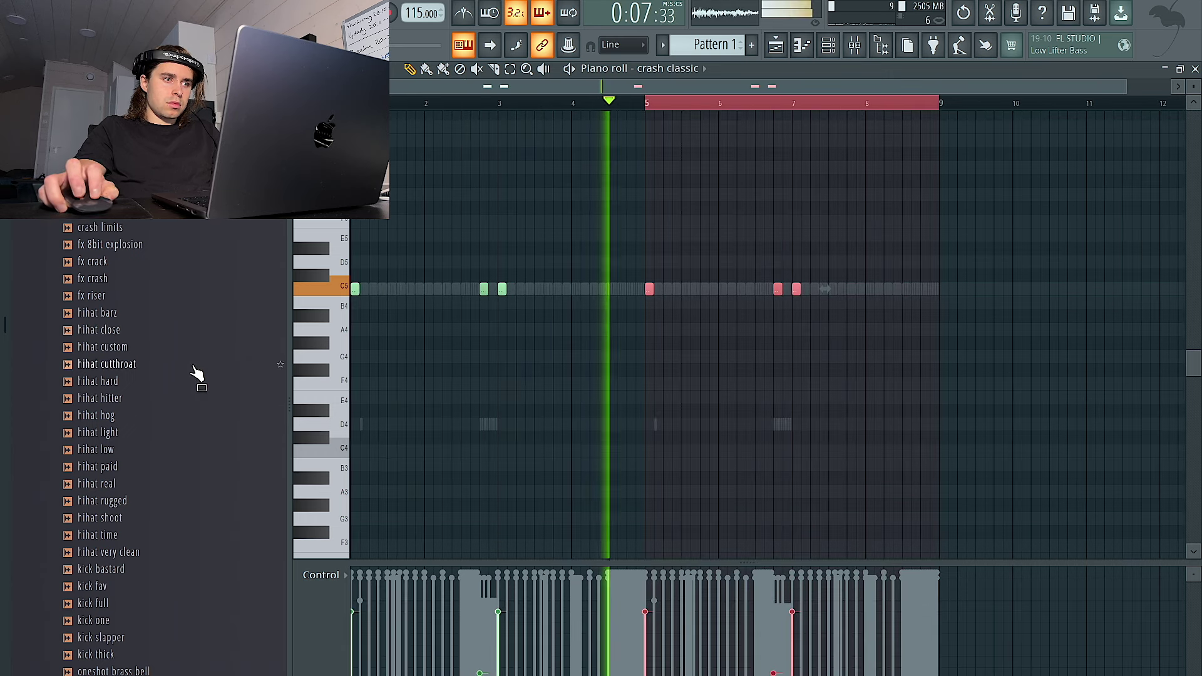
Step: Swap the crash channel's sample back to openhat crash and raise the velocity of all its notes
{"action": "scroll", "coordinate": [194, 388], "scroll_direction": "down", "scroll_amount": 4}
{"action": "left_click_drag", "start_coordinate": [157, 505], "coordinate": [476, 435]}
{"action": "key", "text": "ctrl+a"}
{"action": "scroll", "coordinate": [520, 424], "scroll_direction": "right", "scroll_amount": 1}
{"action": "scroll", "coordinate": [521, 424], "scroll_direction": "up", "scroll_amount": 3}
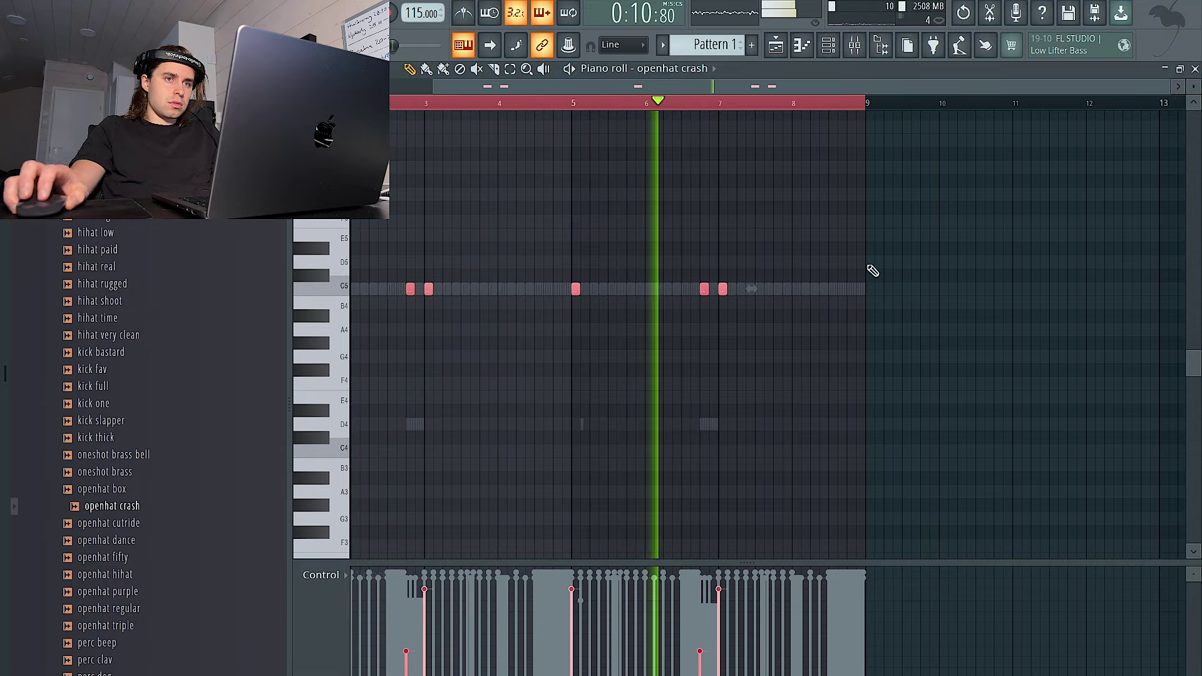
Step: Lower the vocal insert's fader in the mixer and add openhat triple and snare life as new channels
{"action": "left_click", "coordinate": [829, 49]}
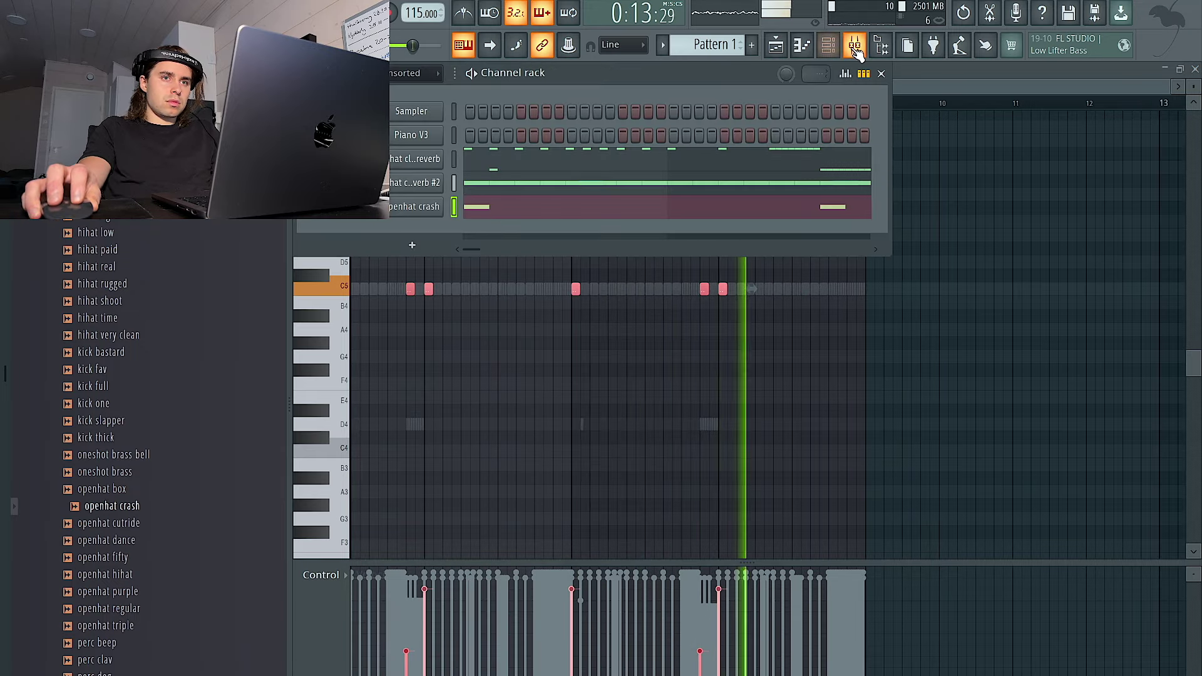
{"action": "left_click", "coordinate": [855, 46]}
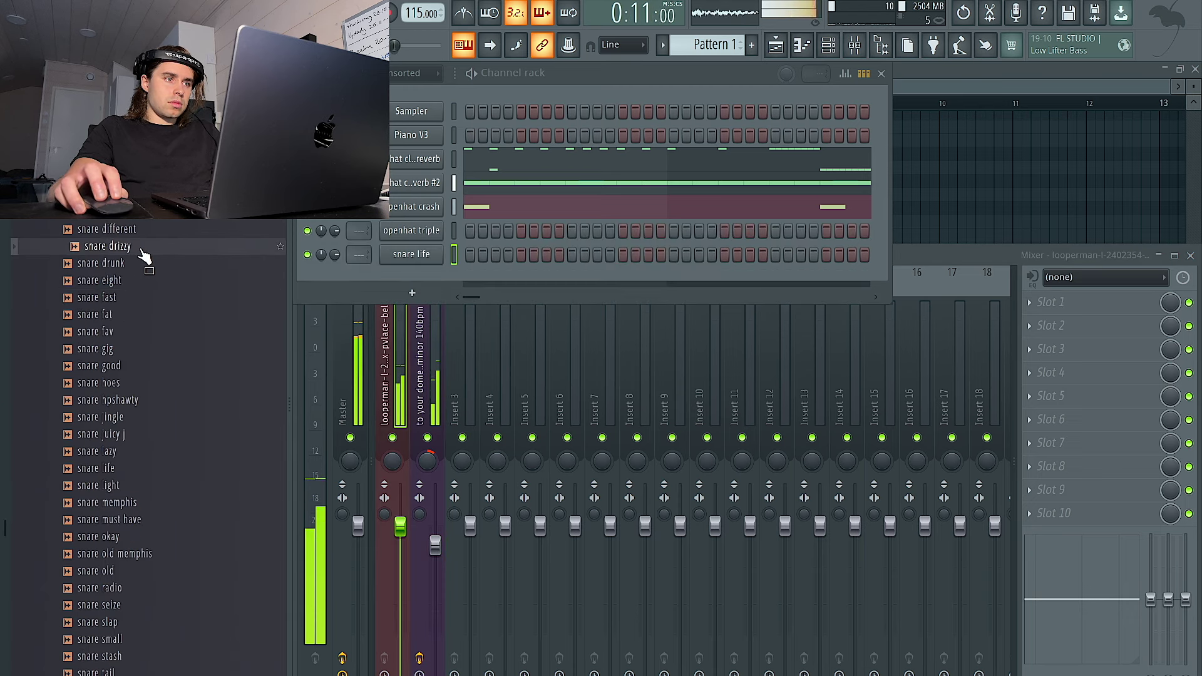
Step: Swap the snare life sample for snare drizzy and place a C5 hit on beat 3 of bar 1 in its piano roll
{"action": "right_click", "coordinate": [430, 255]}
{"action": "left_click", "coordinate": [484, 255]}
{"action": "scroll", "coordinate": [374, 363], "scroll_direction": "up", "scroll_amount": 5}
{"action": "scroll", "coordinate": [376, 362], "scroll_direction": "left", "scroll_amount": 5}
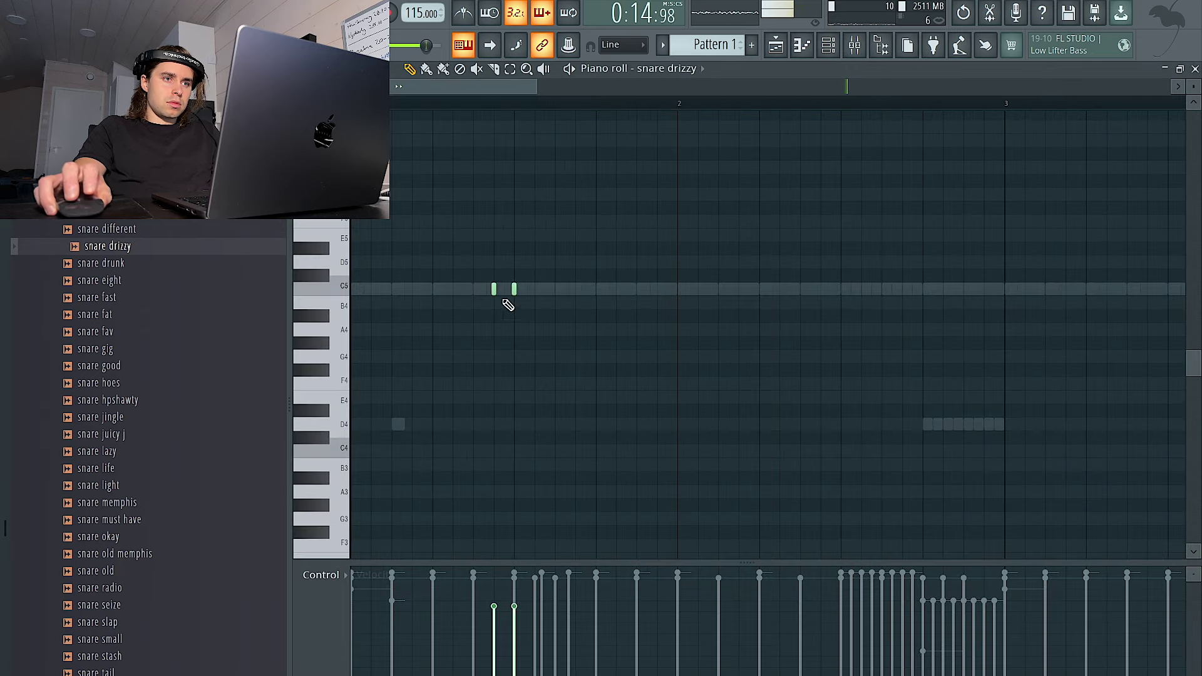
{"action": "key", "text": "ctrl+a"}
{"action": "scroll", "coordinate": [586, 333], "scroll_direction": "up", "scroll_amount": 5}
{"action": "key", "text": "ctrl+d"}
{"action": "scroll", "coordinate": [813, 313], "scroll_direction": "down", "scroll_amount": 1}
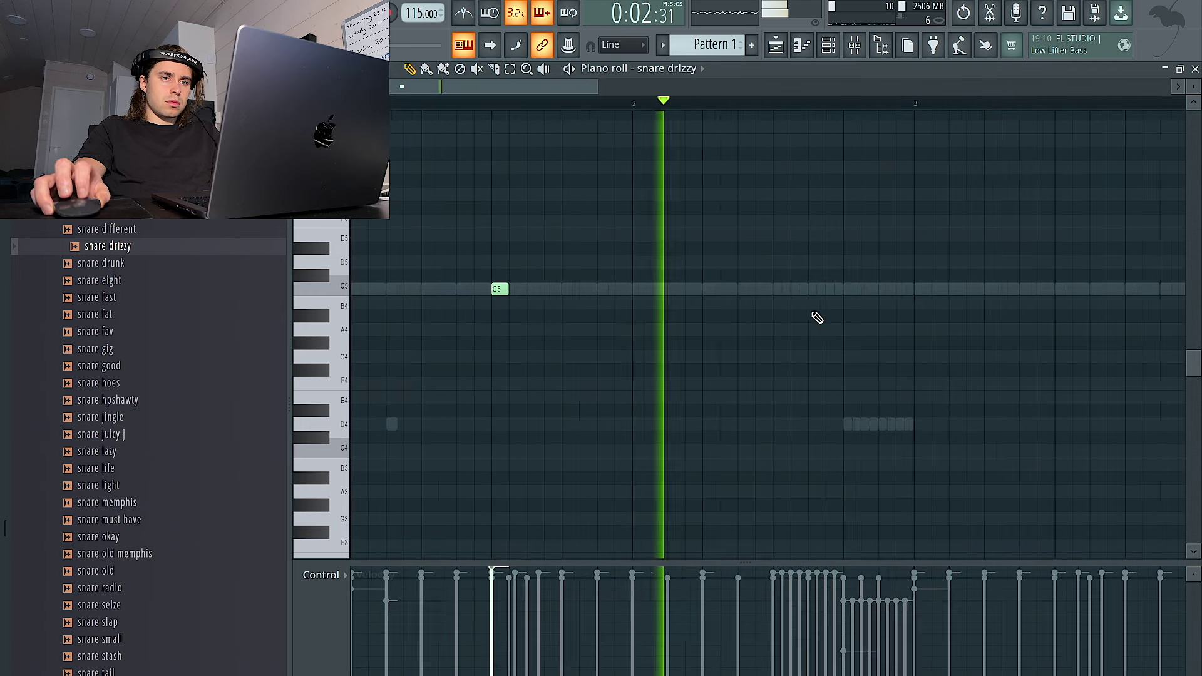
Step: Duplicate the beat-3 snare hit so that it plays in every bar up to bar 8
{"action": "scroll", "coordinate": [665, 303], "scroll_direction": "down", "scroll_amount": 1}
{"action": "left_click_drag", "start_coordinate": [748, 104], "coordinate": [3, 242]}
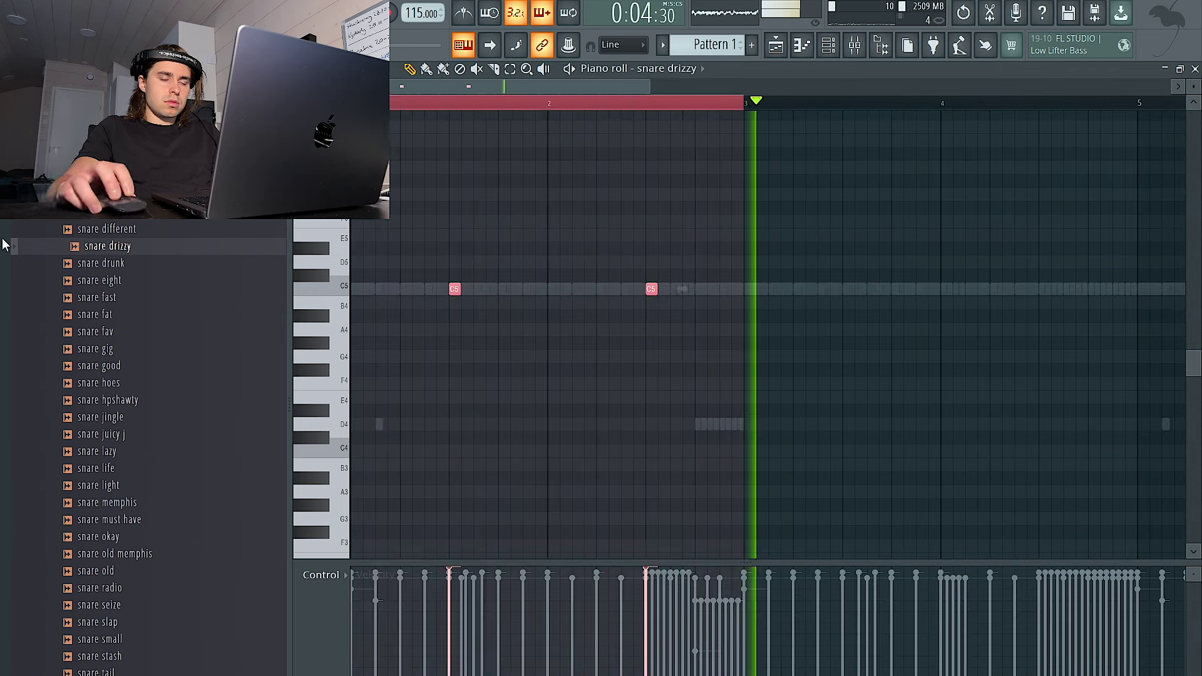
{"action": "key", "text": "ctrl+b"}
{"action": "key", "text": "ctrl+b"}
{"action": "key", "text": "ctrl+b"}
Step: Add extra snare hits early in bar 4 and late in bar 7, and swap the sample for snare must have
{"action": "key", "text": "ctrl+a"}
{"action": "key", "text": "ctrl+d"}
{"action": "scroll", "coordinate": [557, 282], "scroll_direction": "up", "scroll_amount": 3}
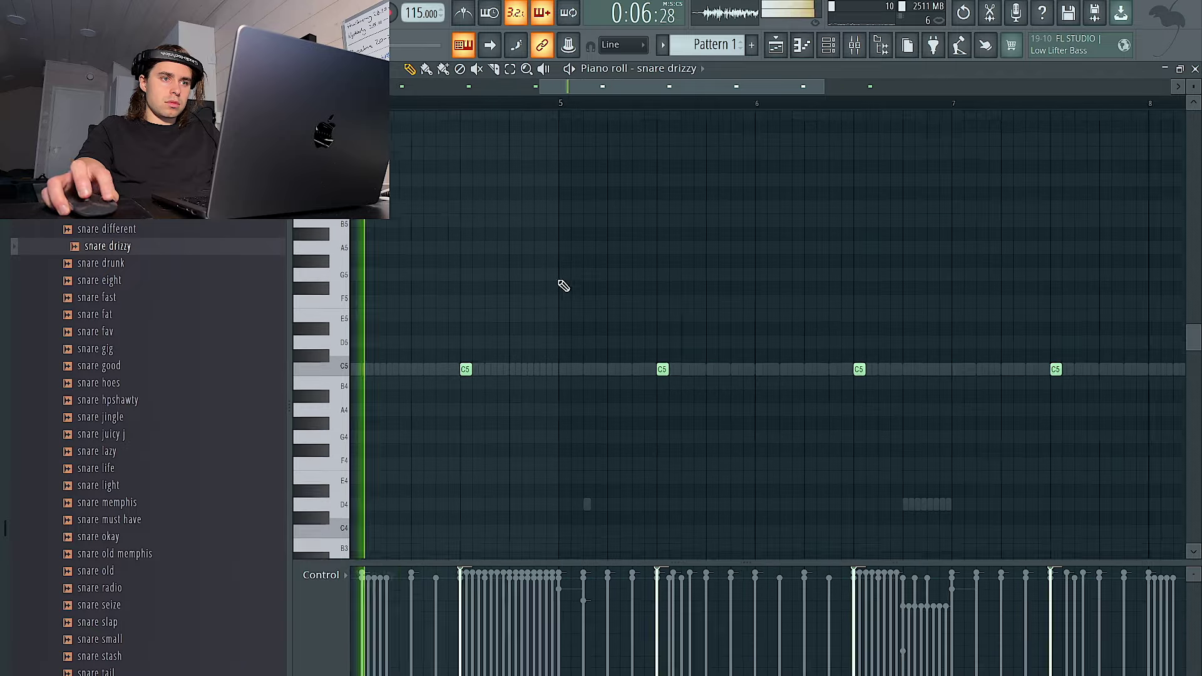
{"action": "scroll", "coordinate": [584, 378], "scroll_direction": "down", "scroll_amount": 2}
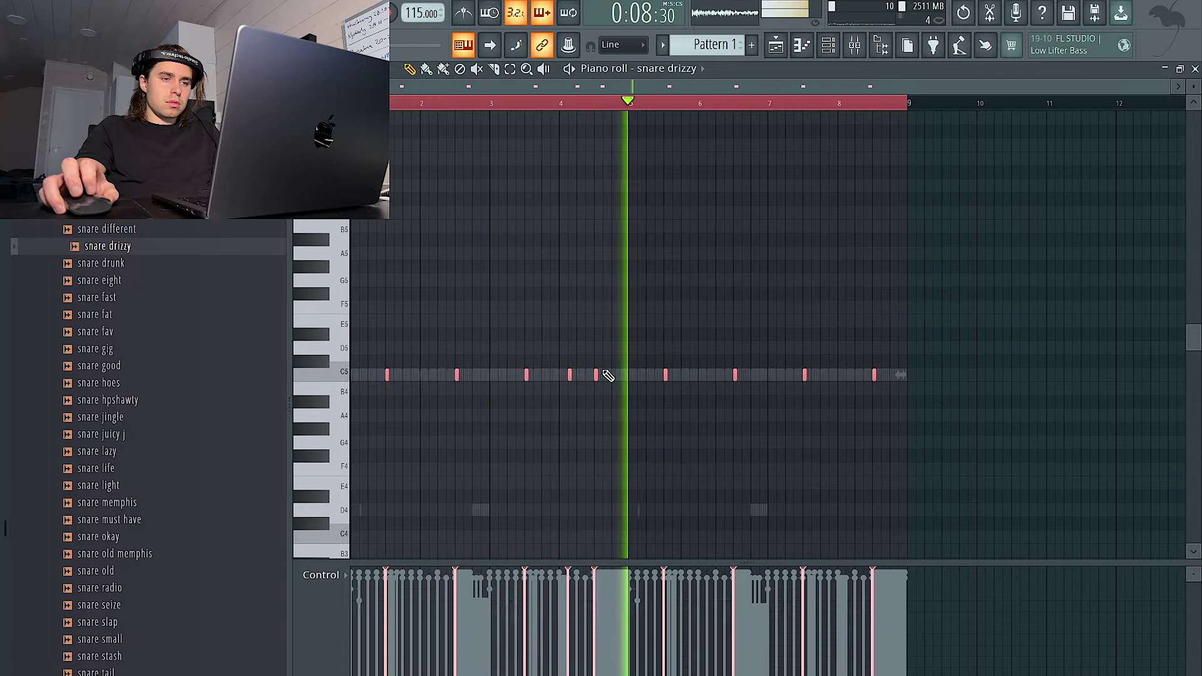
{"action": "scroll", "coordinate": [820, 401], "scroll_direction": "up", "scroll_amount": 1}
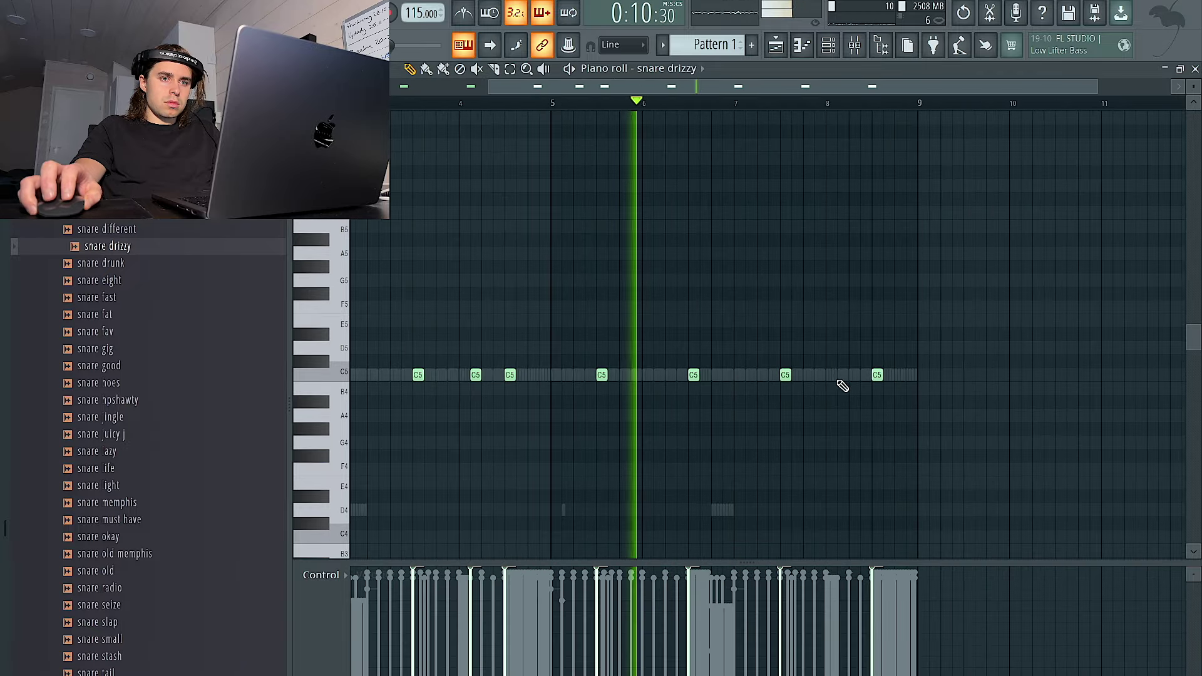
{"action": "scroll", "coordinate": [150, 450], "scroll_direction": "down", "scroll_amount": 4}
{"action": "left_click_drag", "start_coordinate": [109, 338], "coordinate": [518, 292]}
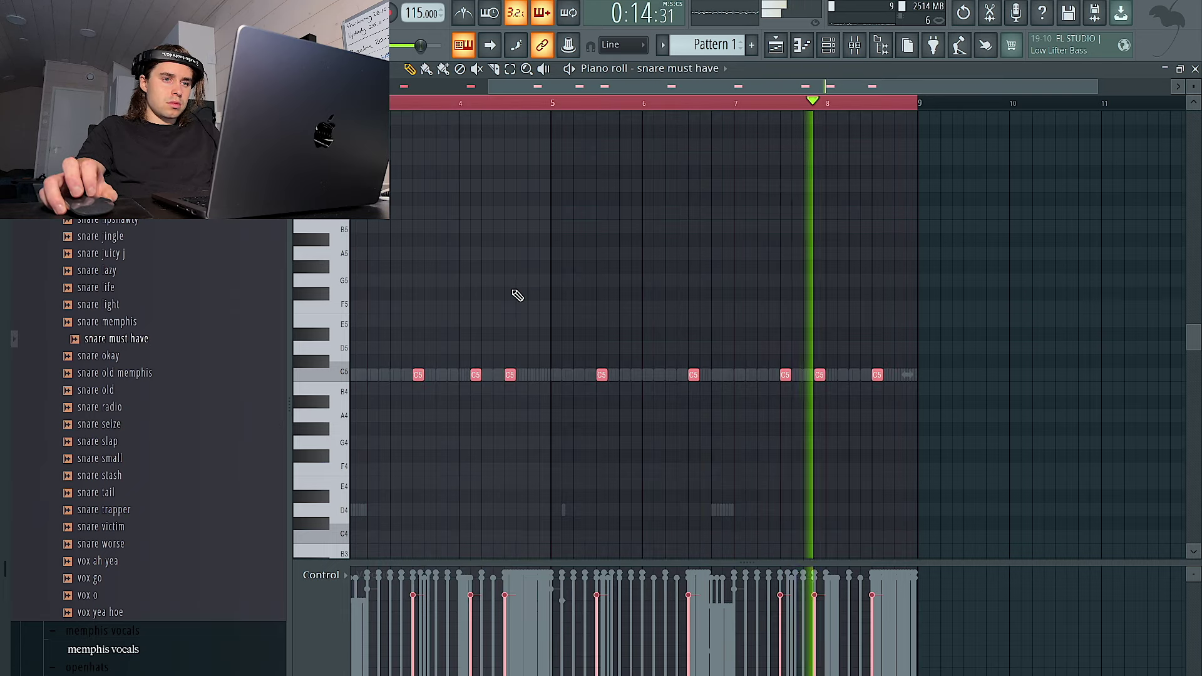
Step: Add a fast three-note snare roll near the end of bar 8
{"action": "left_click", "coordinate": [525, 290], "text": "super"}
{"action": "left_click", "coordinate": [896, 376]}
{"action": "scroll", "coordinate": [907, 378], "scroll_direction": "up", "scroll_amount": 2}
{"action": "scroll", "coordinate": [858, 365], "scroll_direction": "down", "scroll_amount": 3}
{"action": "key", "text": "super+a"}
{"action": "scroll", "coordinate": [850, 206], "scroll_direction": "up", "scroll_amount": 1}
{"action": "left_click", "coordinate": [847, 203], "text": "super"}
Step: Open the snare must have channel's settings and add a slight fade-out to its sample
{"action": "left_click", "coordinate": [835, 45]}
{"action": "left_click", "coordinate": [420, 255]}
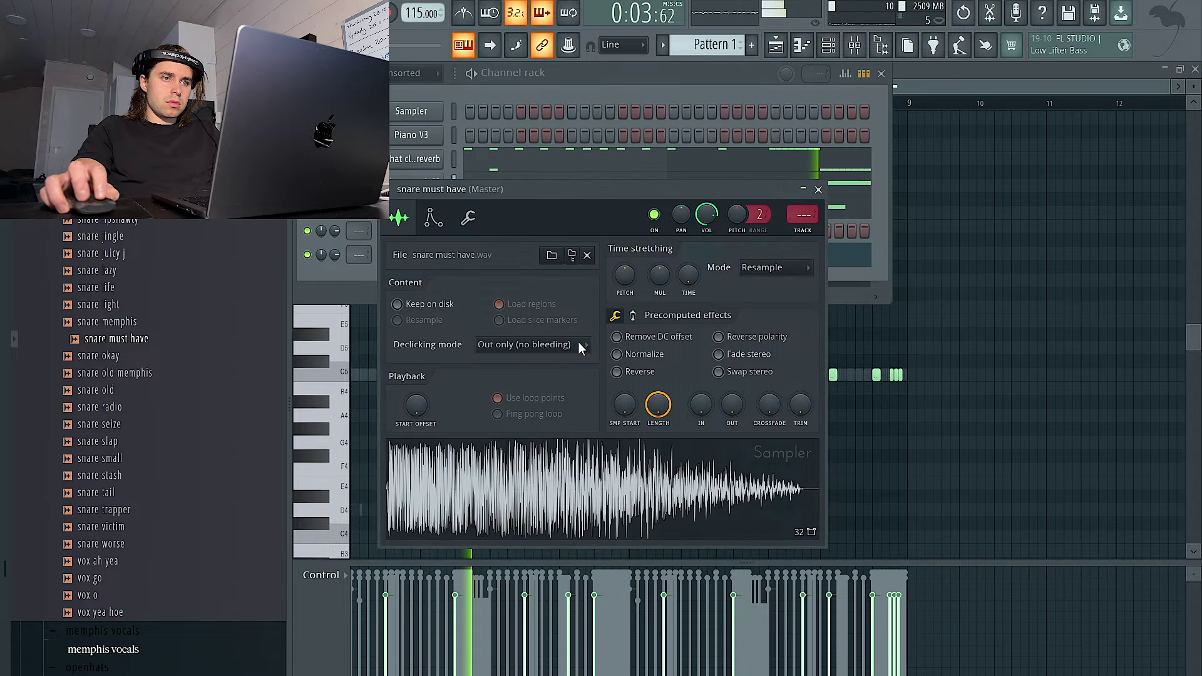
{"action": "left_click", "coordinate": [469, 217]}
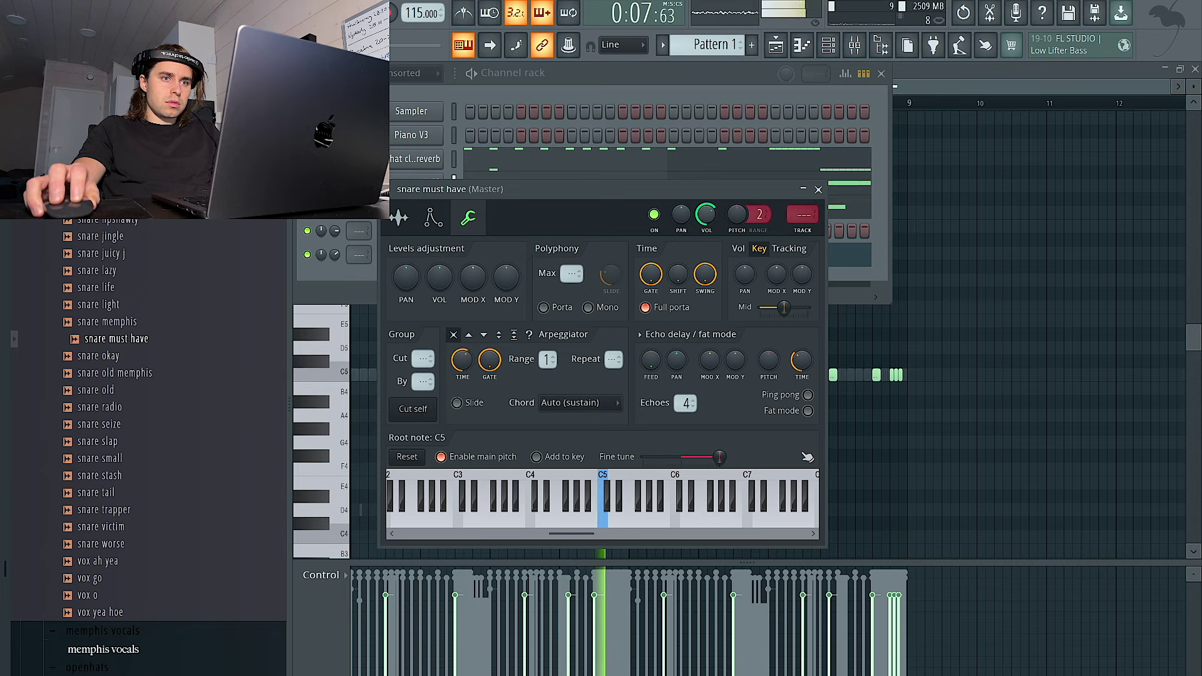
{"action": "left_click", "coordinate": [399, 219]}
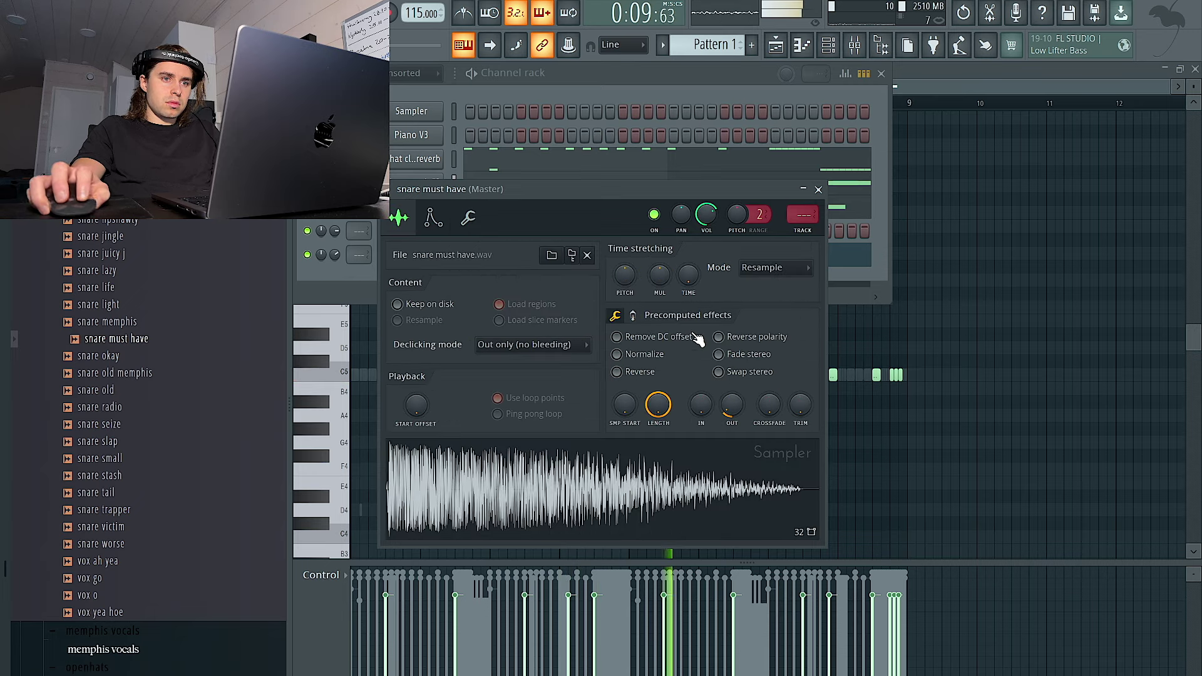
Step: Try a raised fine tune on the snare must have channel and replace its sample with snare old memphis
{"action": "left_click_drag", "start_coordinate": [735, 415], "coordinate": [735, 431]}
{"action": "left_click", "coordinate": [470, 218]}
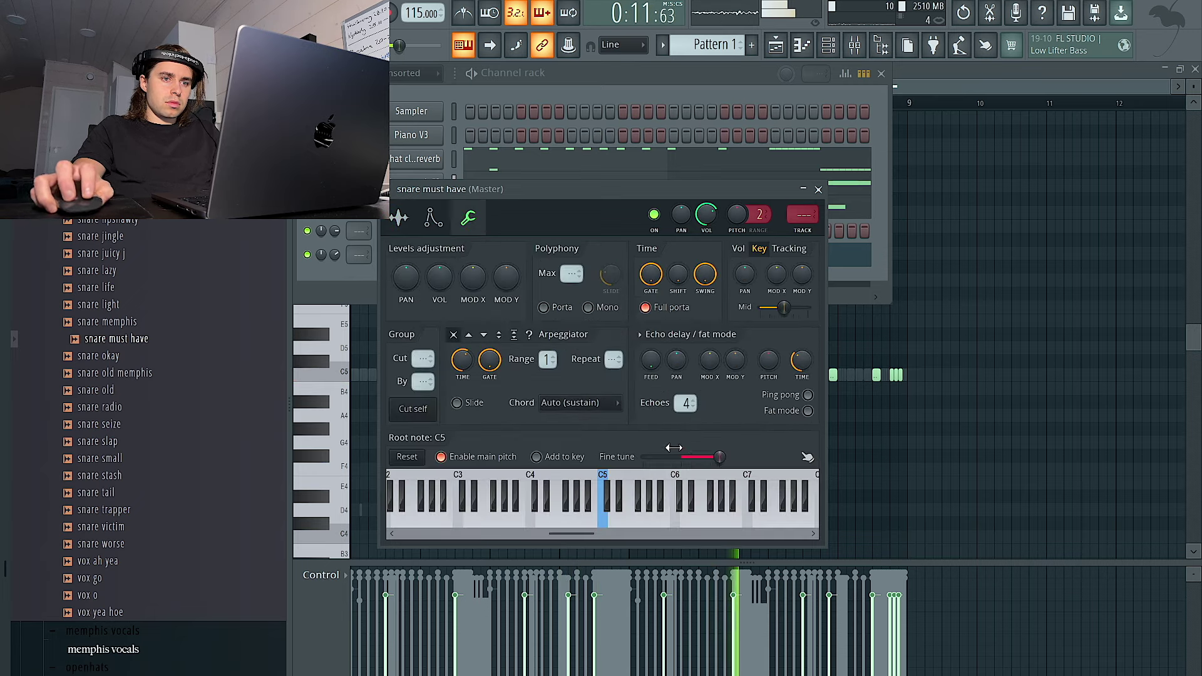
{"action": "left_click", "coordinate": [742, 478]}
{"action": "left_click_drag", "start_coordinate": [152, 386], "coordinate": [307, 386]}
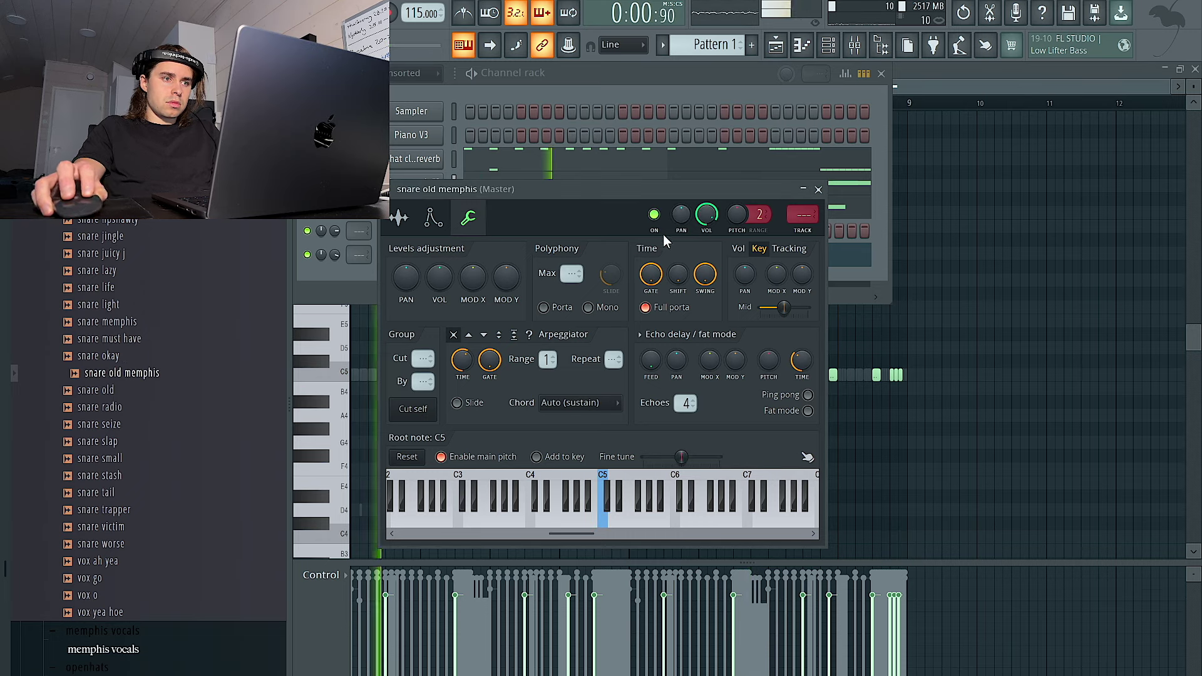
{"action": "left_click", "coordinate": [817, 190]}
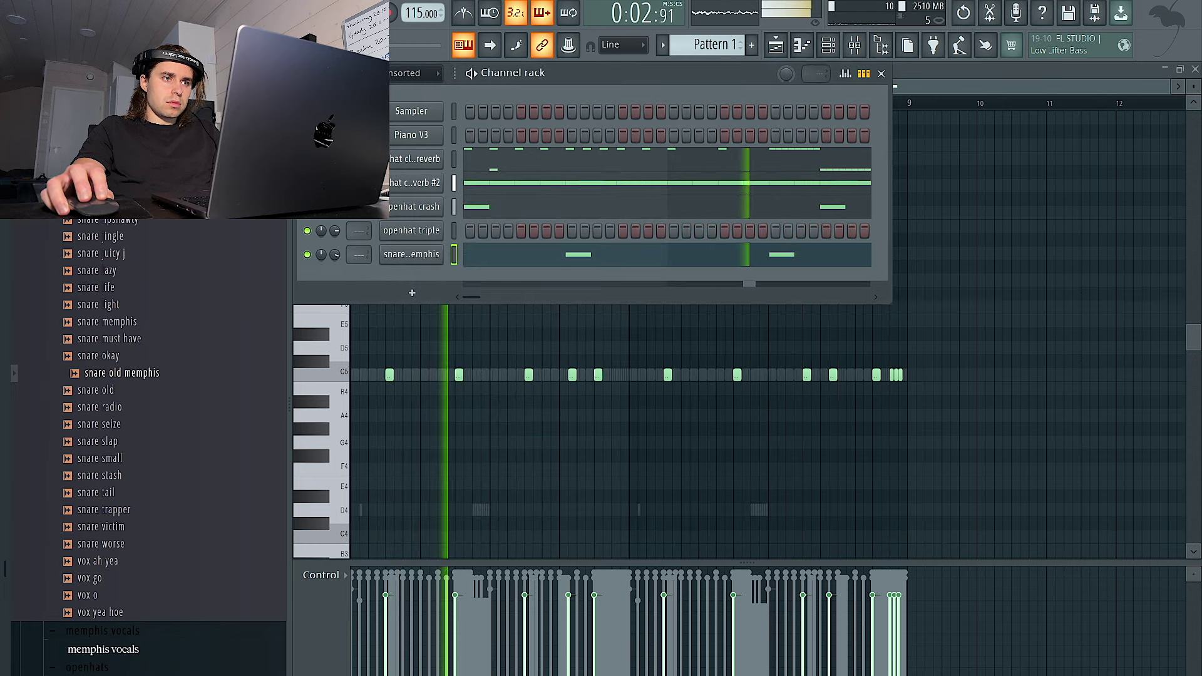
Step: Try the vox ah yea sample in the playlist on Track 7, just before bar 9
{"action": "left_click", "coordinate": [416, 188]}
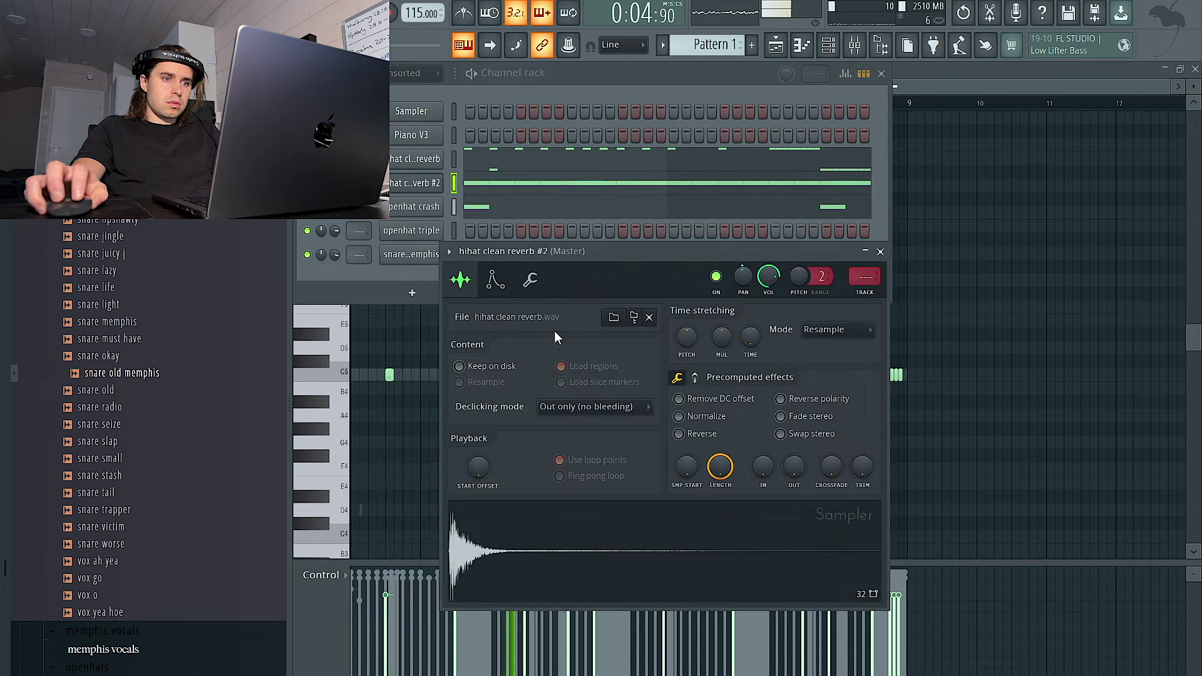
{"action": "scroll", "coordinate": [263, 346], "scroll_direction": "down", "scroll_amount": 3}
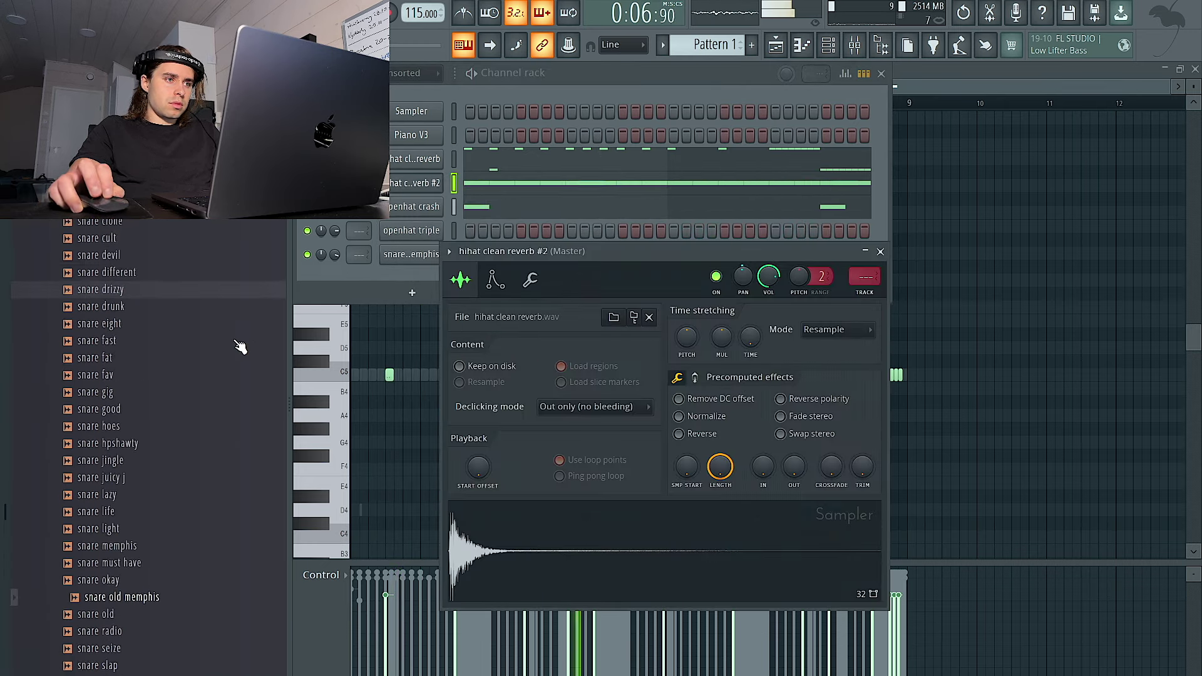
{"action": "scroll", "coordinate": [232, 326], "scroll_direction": "down", "scroll_amount": 7}
{"action": "scroll", "coordinate": [208, 372], "scroll_direction": "up", "scroll_amount": 5}
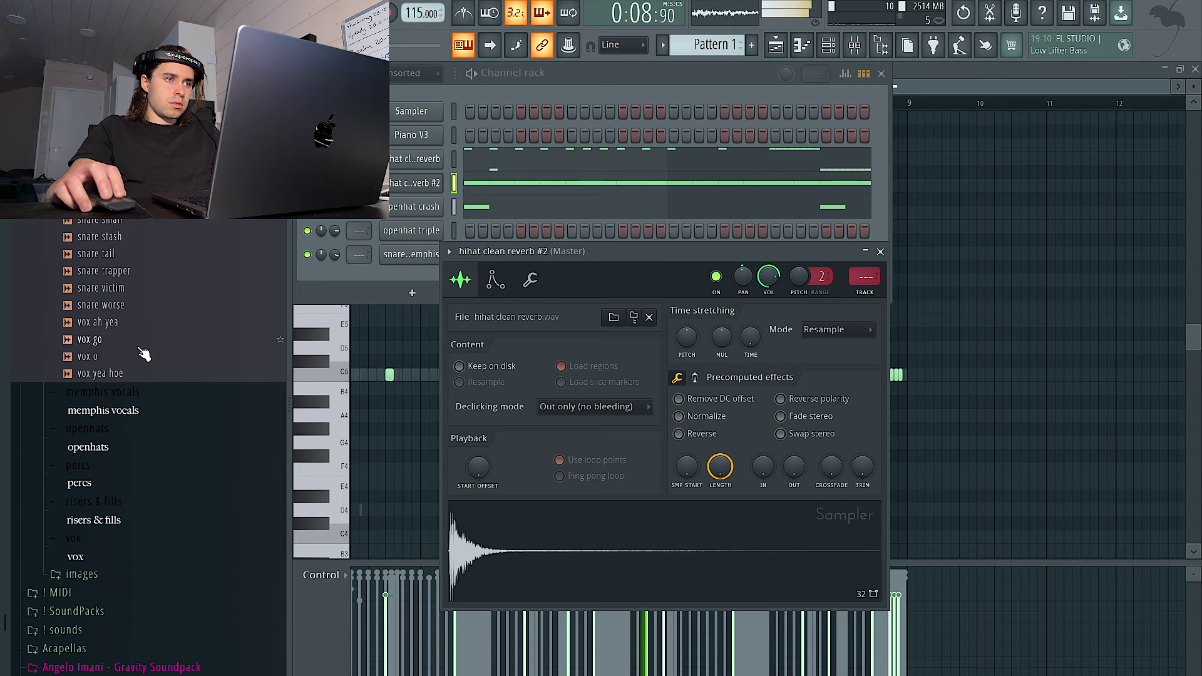
{"action": "key", "text": "F5"}
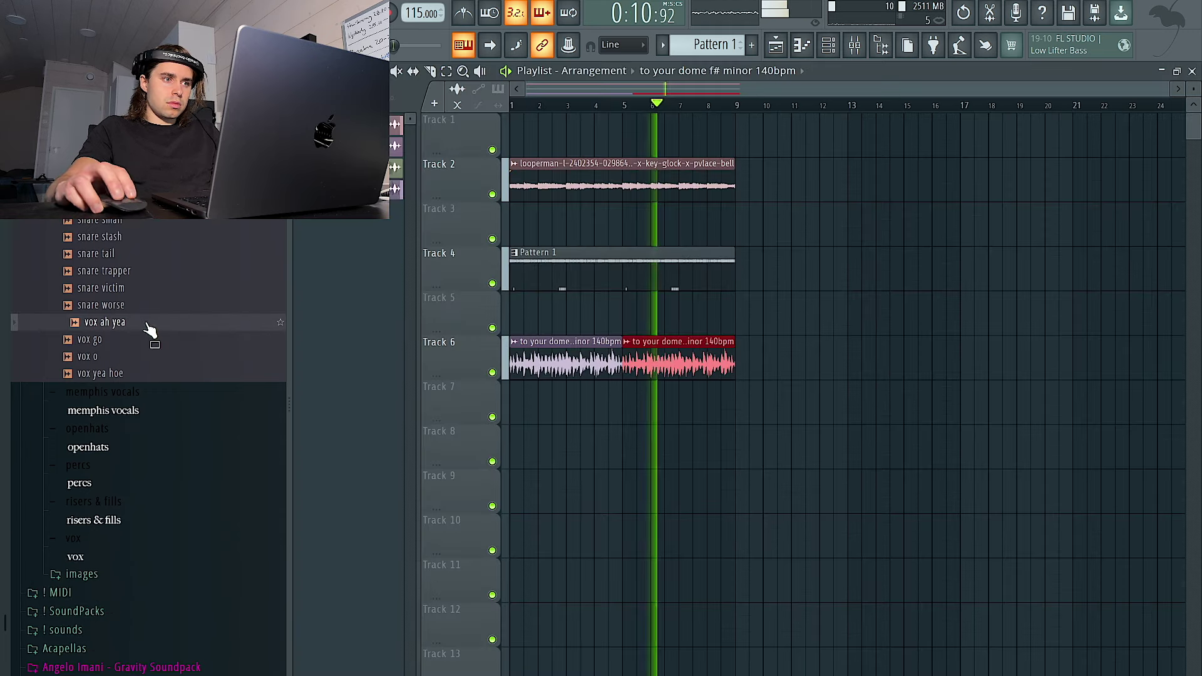
{"action": "left_click_drag", "start_coordinate": [738, 423], "coordinate": [730, 424]}
{"action": "scroll", "coordinate": [731, 434], "scroll_direction": "up", "scroll_amount": 10}
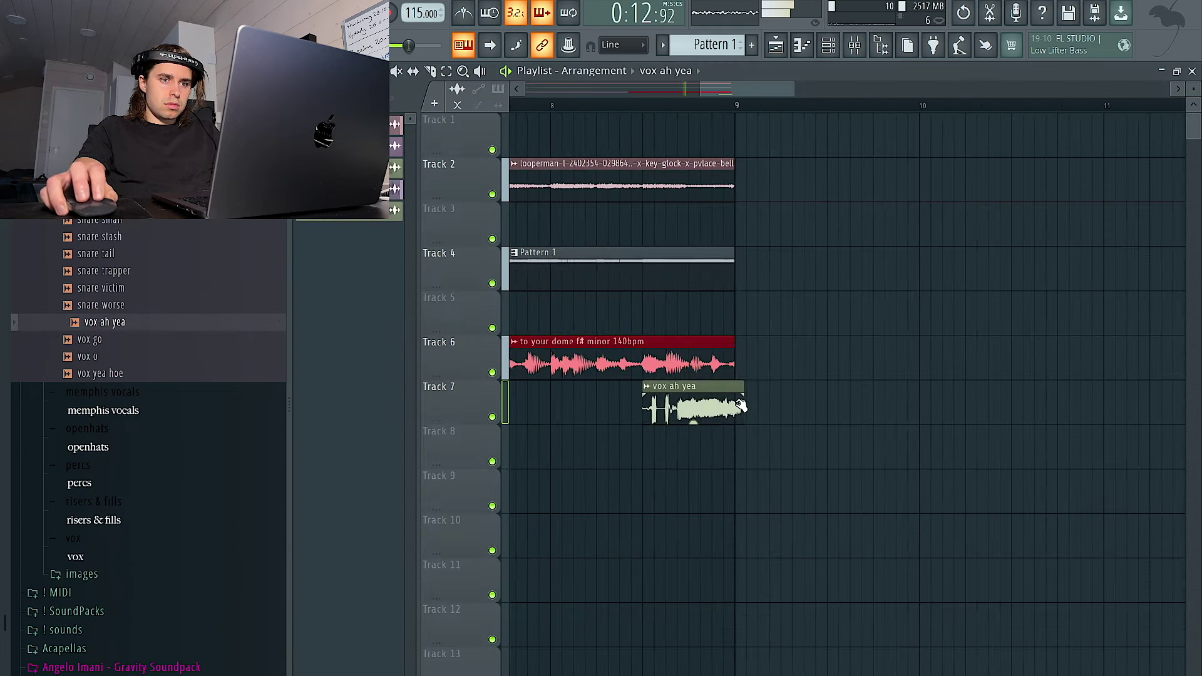
{"action": "scroll", "coordinate": [650, 400], "scroll_direction": "up", "scroll_amount": 1}
{"action": "scroll", "coordinate": [649, 401], "scroll_direction": "up", "scroll_amount": 2}
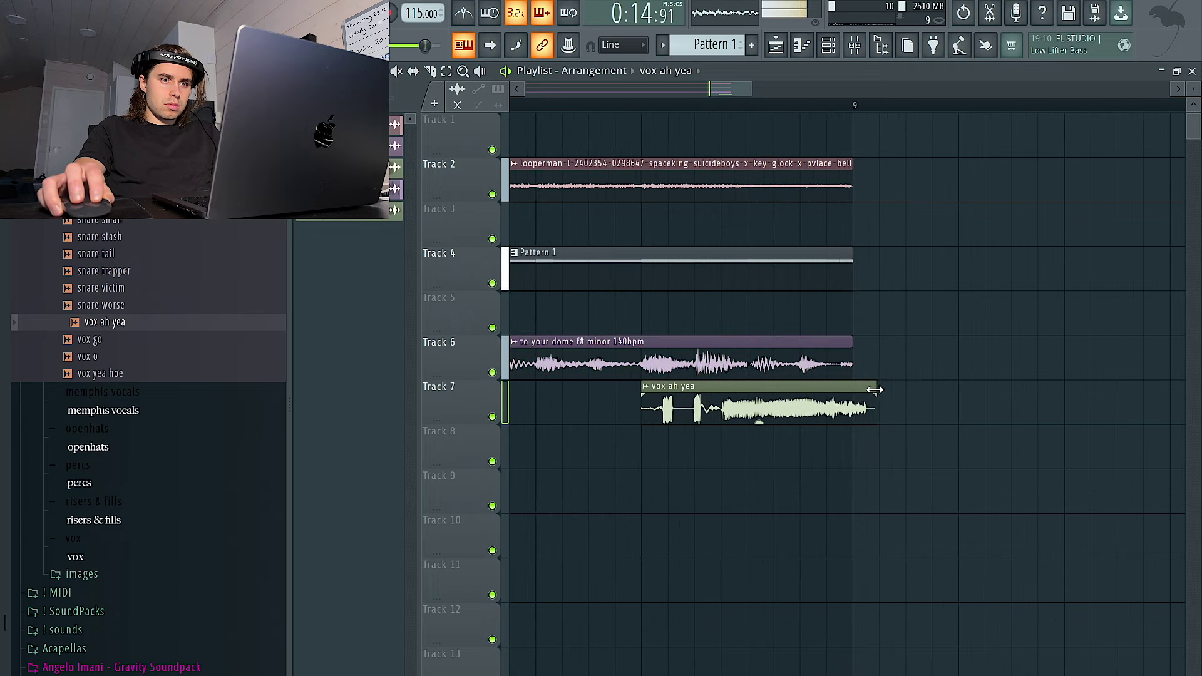
Step: Replace the kick byou sample with kick lifestyle and place kick hits on steps 1 and 7
{"action": "key", "text": "space"}
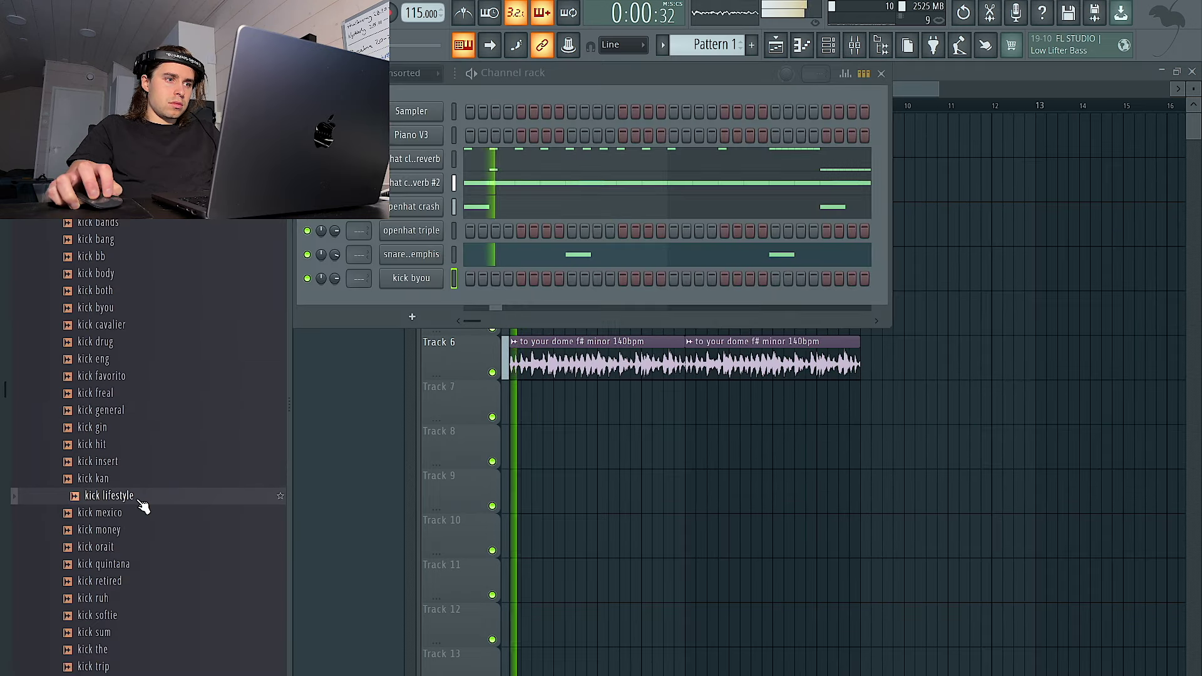
{"action": "left_click_drag", "start_coordinate": [142, 503], "coordinate": [471, 288]}
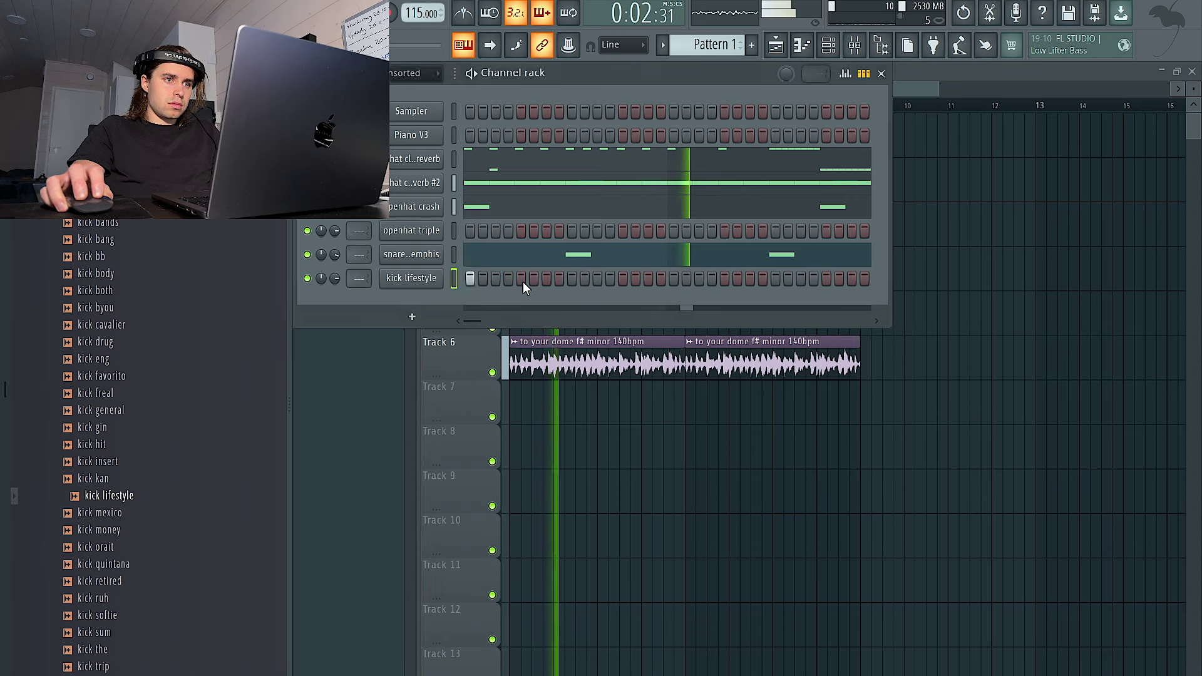
{"action": "key", "text": "F7"}
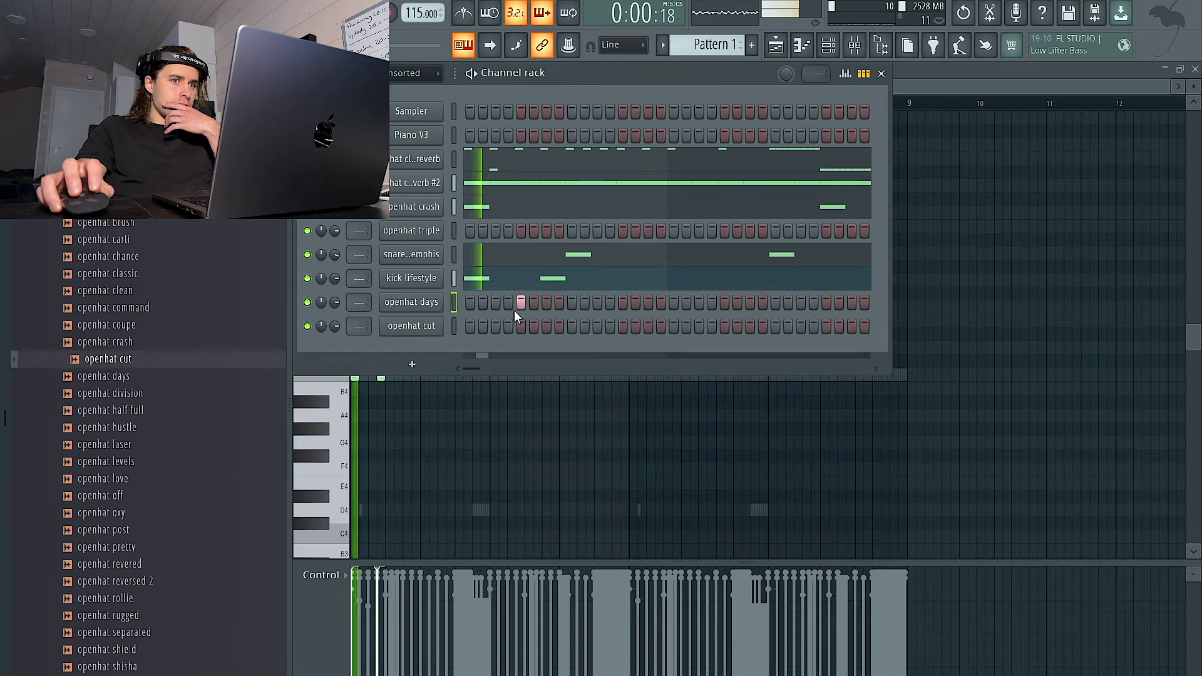
Step: Add an openhat days hit on step 13 and an openhat cut hit on step 29, repeating the openhat cut hit through bar 8
{"action": "left_click", "coordinate": [621, 302]}
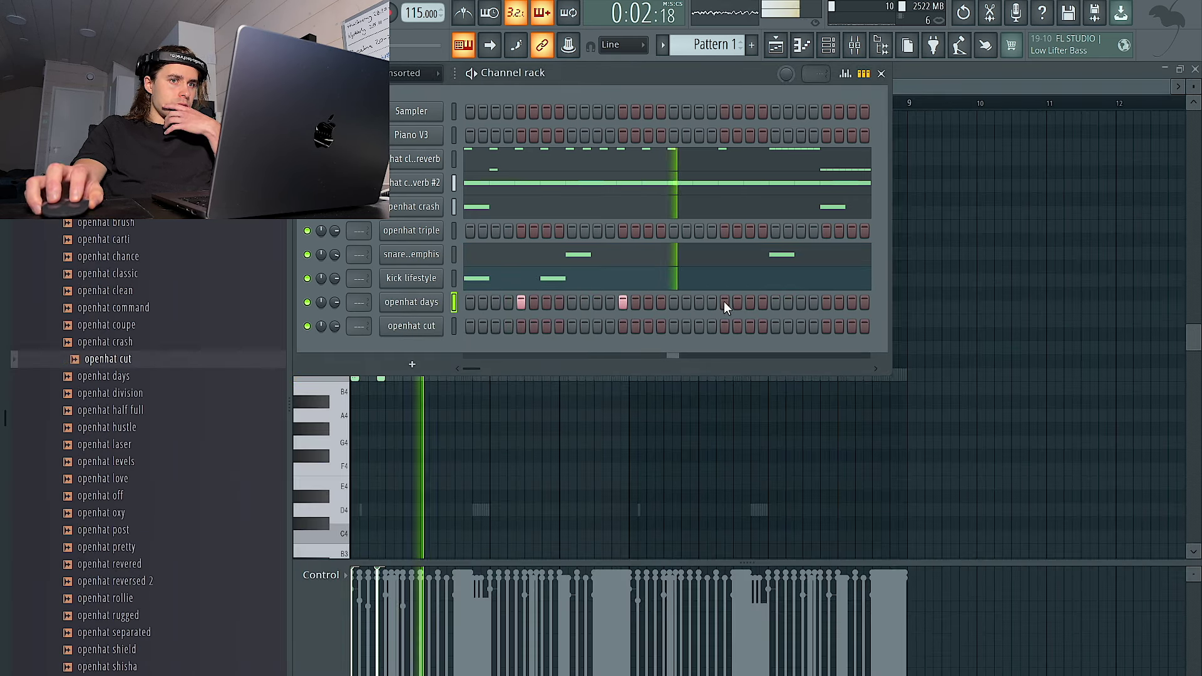
{"action": "right_click", "coordinate": [432, 324]}
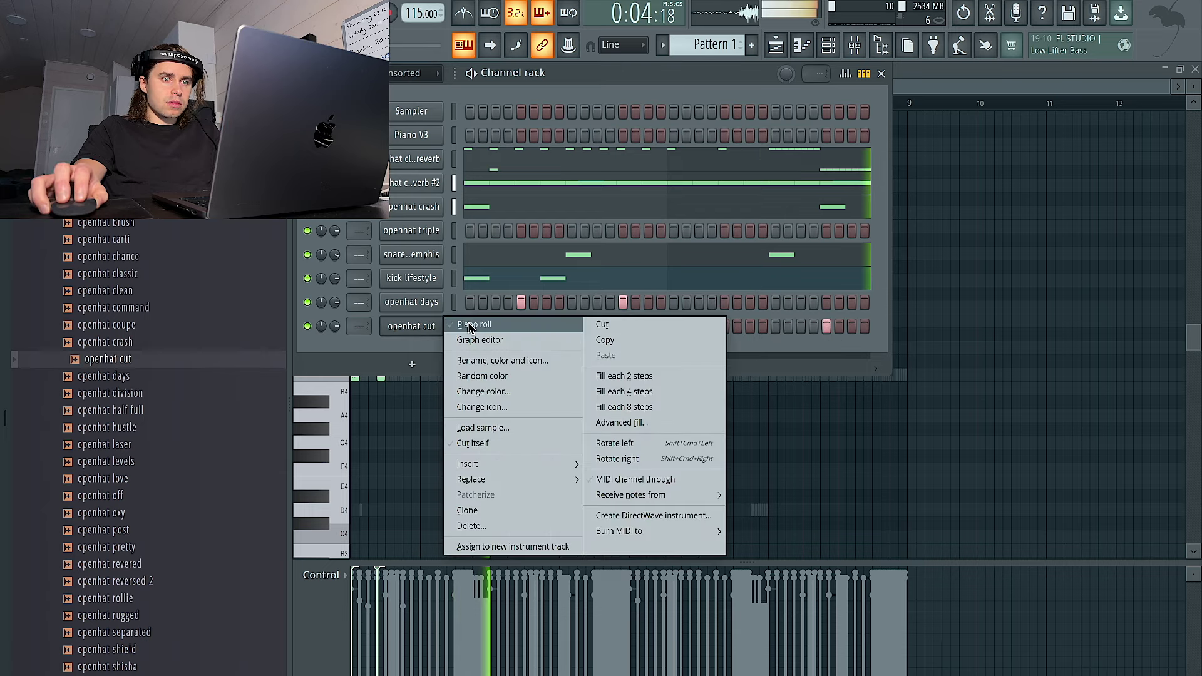
{"action": "left_click", "coordinate": [478, 326]}
{"action": "key", "text": "ctrl+a"}
{"action": "key", "text": "ctrl+b"}
{"action": "key", "text": "ctrl+b"}
{"action": "key", "text": "ctrl+b"}
{"action": "key", "text": "ctrl+a"}
{"action": "scroll", "coordinate": [732, 260], "scroll_direction": "up", "scroll_amount": 3}
Step: Repeat the two openhat days hits every two bars through bar 8
{"action": "key", "text": "F6"}
{"action": "right_click", "coordinate": [432, 300]}
{"action": "left_click", "coordinate": [485, 305]}
{"action": "key", "text": "ctrl+a"}
{"action": "key", "text": "ctrl+b"}
{"action": "key", "text": "ctrl+b"}
{"action": "key", "text": "ctrl+b"}
{"action": "key", "text": "ctrl+d"}
Step: Try openhat shield and openhat silly as replacement samples on the openhat days channel
{"action": "scroll", "coordinate": [159, 520], "scroll_direction": "down", "scroll_amount": 3}
{"action": "left_click", "coordinate": [153, 524]}
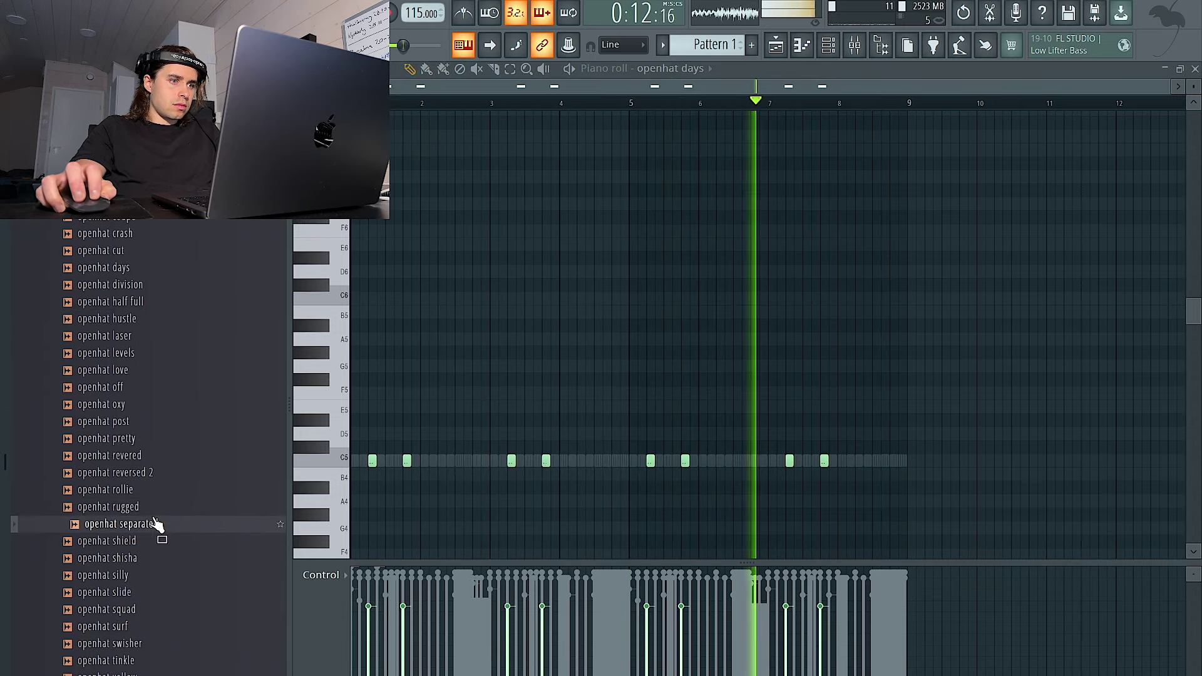
{"action": "left_click", "coordinate": [163, 542]}
{"action": "middle_click", "coordinate": [163, 548]}
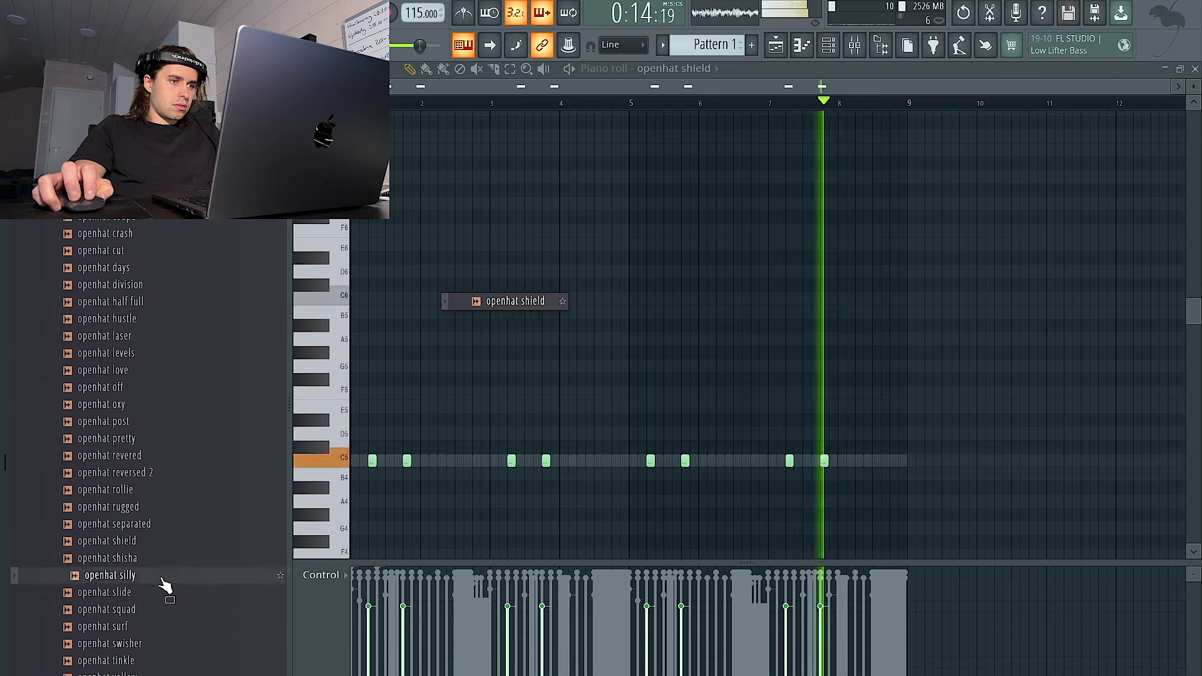
{"action": "middle_click", "coordinate": [163, 576]}
Step: Raise the velocity of all notes on the openhat silly channel and swap its sample for openhat coupe after trying openhat post
{"action": "key", "text": "ctrl+a"}
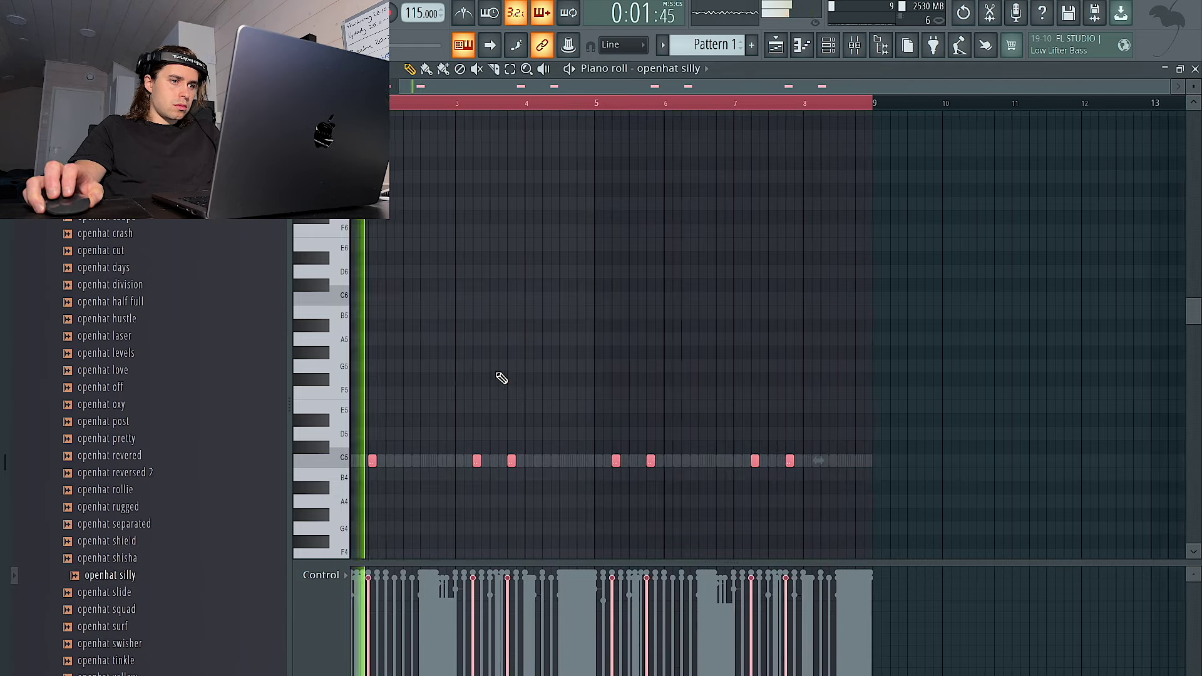
{"action": "scroll", "coordinate": [206, 495], "scroll_direction": "down", "scroll_amount": 5}
{"action": "left_click", "coordinate": [188, 467]}
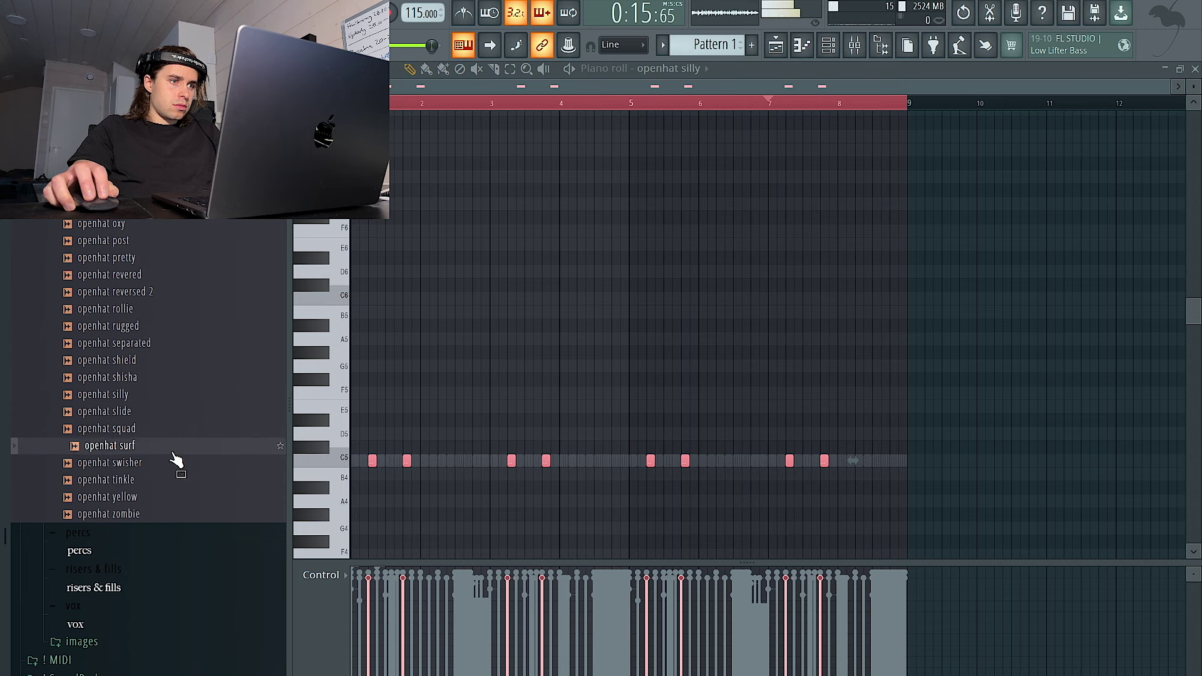
{"action": "scroll", "coordinate": [187, 426], "scroll_direction": "up", "scroll_amount": 4}
{"action": "middle_click", "coordinate": [230, 386]}
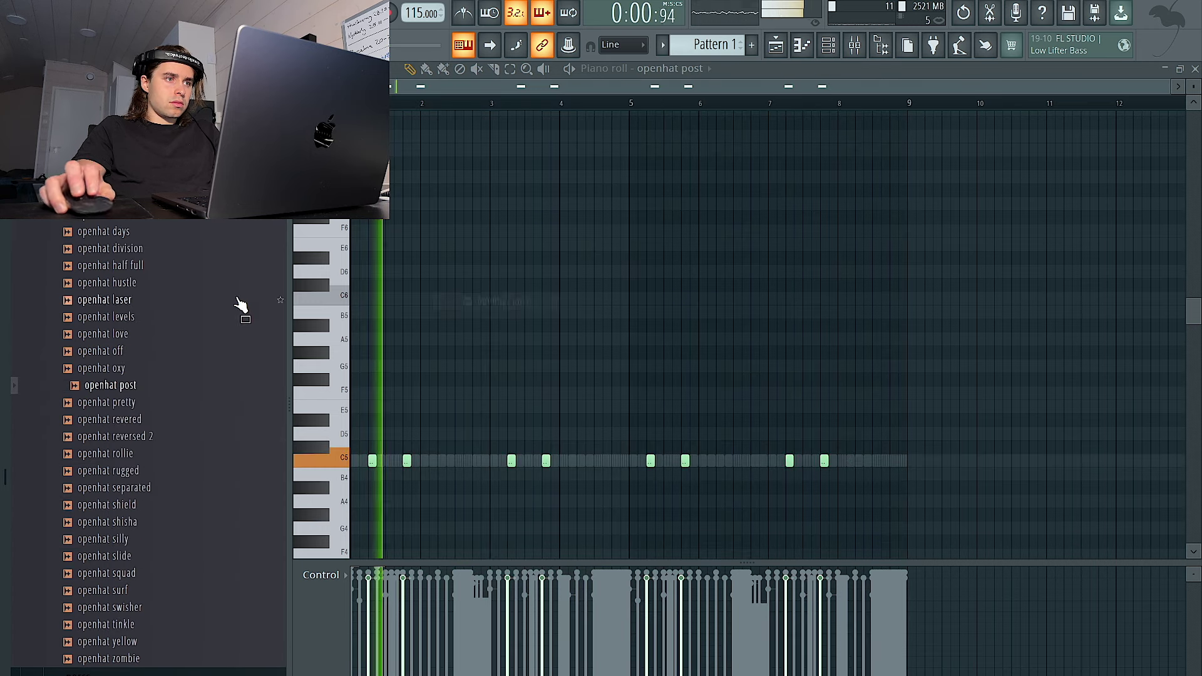
{"action": "scroll", "coordinate": [187, 296], "scroll_direction": "up", "scroll_amount": 4}
{"action": "key", "text": "space"}
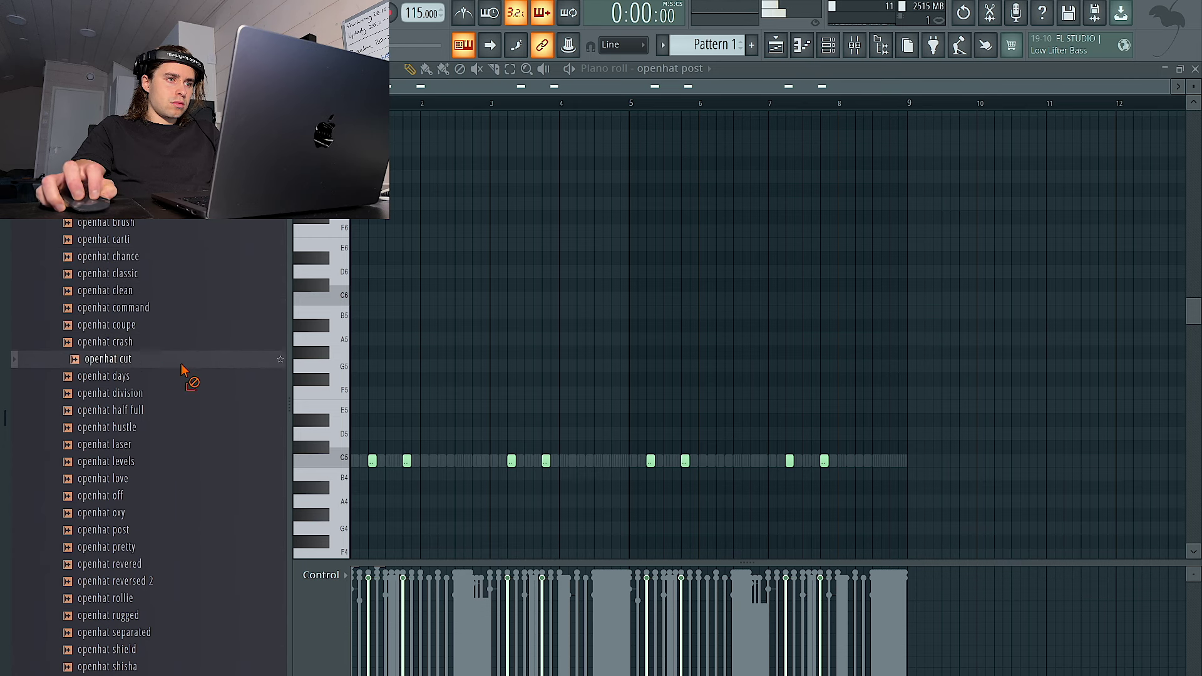
{"action": "key", "text": "ctrl+a"}
{"action": "key", "text": "ctrl+d"}
Step: Write a two-bar kick lifestyle pattern with hits on steps 1, 7, 13, 19, 21 and 27, and repeat it through bar 8
{"action": "left_click", "coordinate": [829, 46]}
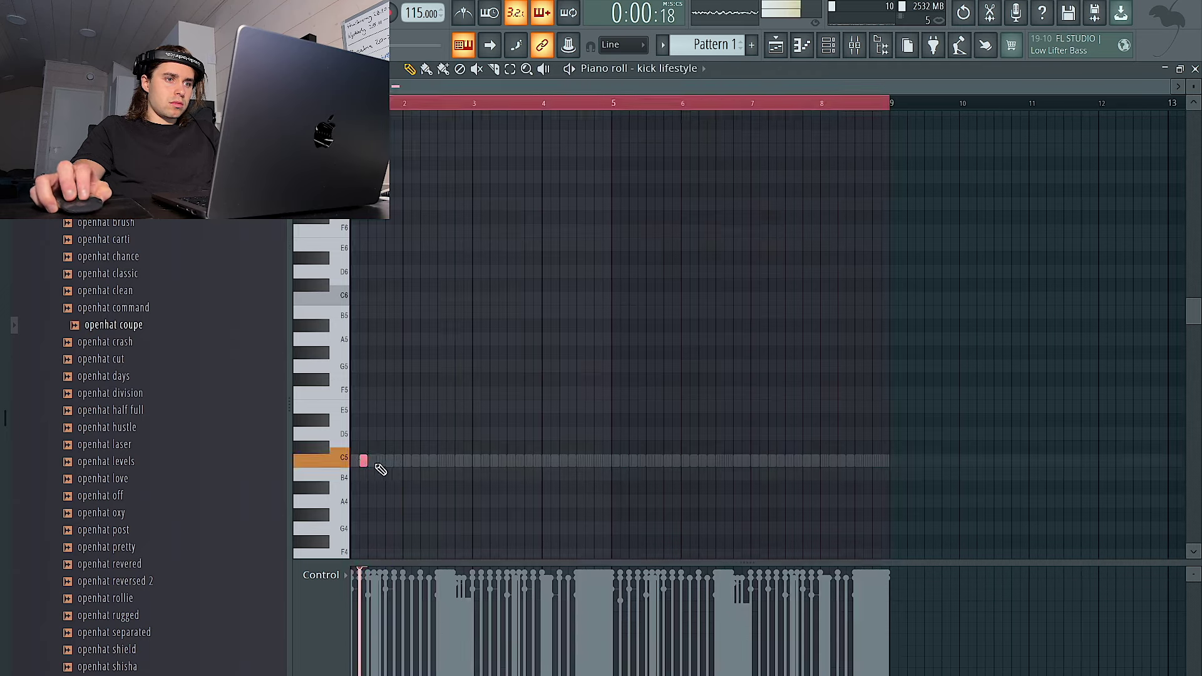
{"action": "key", "text": "ctrl+d"}
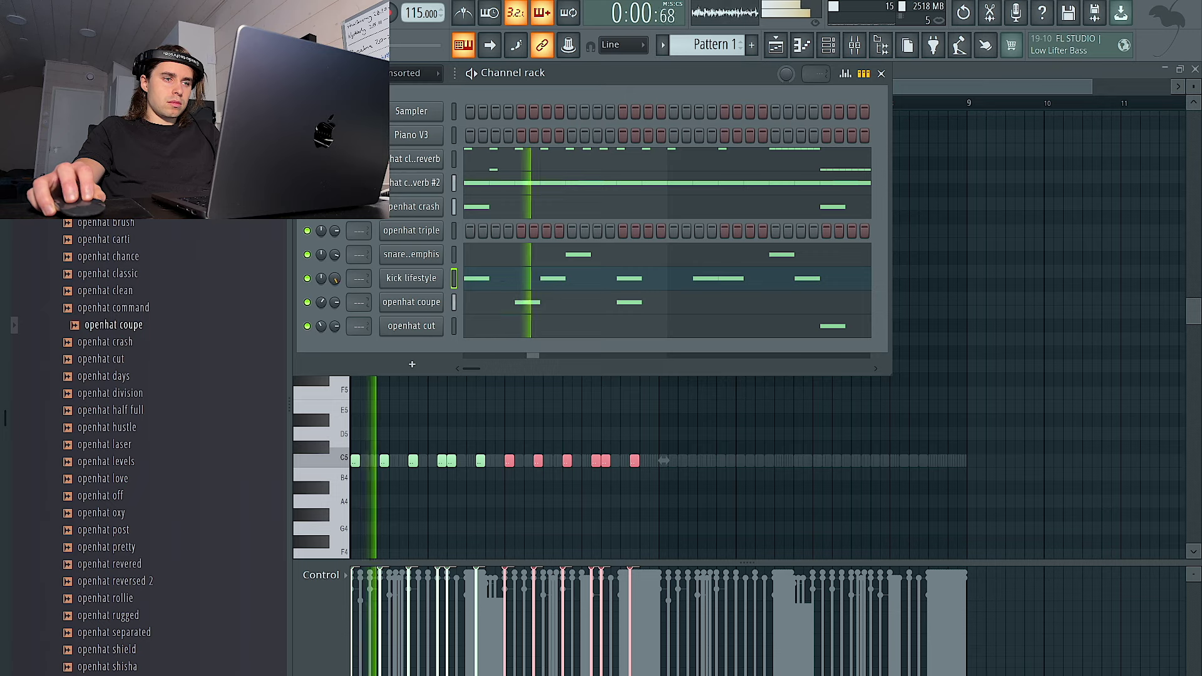
{"action": "left_click", "coordinate": [456, 413]}
{"action": "key", "text": "ctrl+b"}
{"action": "key", "text": "ctrl+d"}
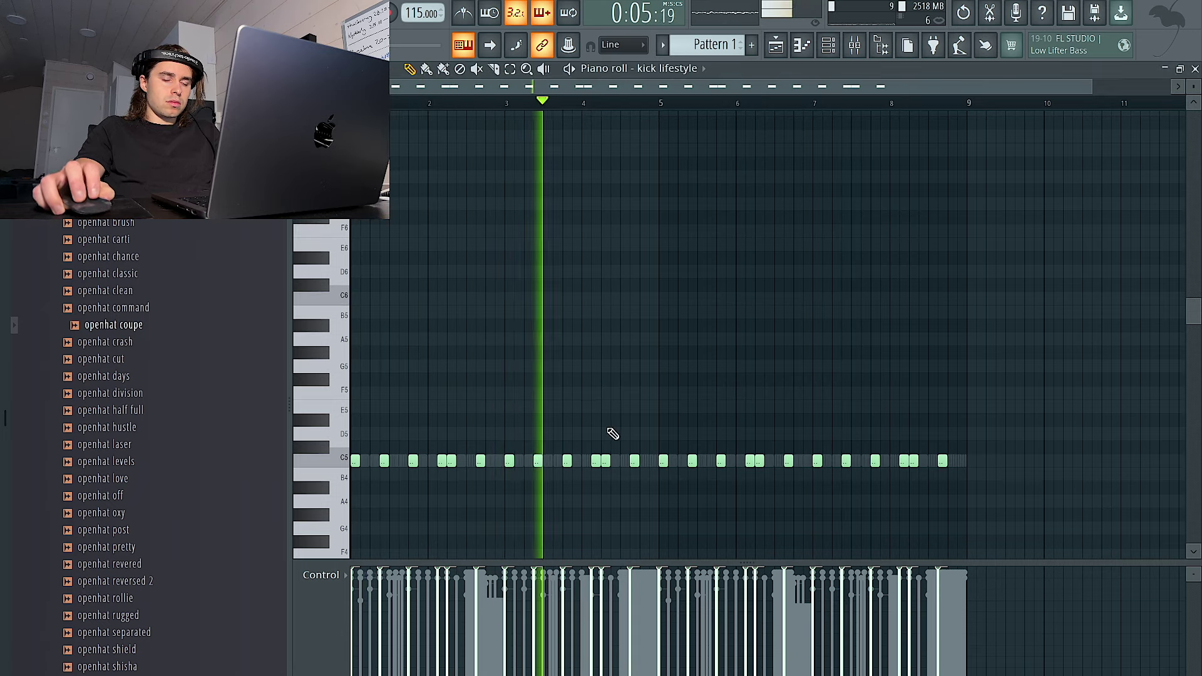
Step: Add two extra kick hits in the second half of bar 4 and replace bars 5 to 8 with a copy of bars 1 to 4
{"action": "left_click", "coordinate": [624, 461]}
{"action": "left_click", "coordinate": [653, 461]}
{"action": "left_click_drag", "start_coordinate": [1061, 506], "coordinate": [662, 415]}
{"action": "key", "text": "Delete"}
{"action": "key", "text": "ctrl+b"}
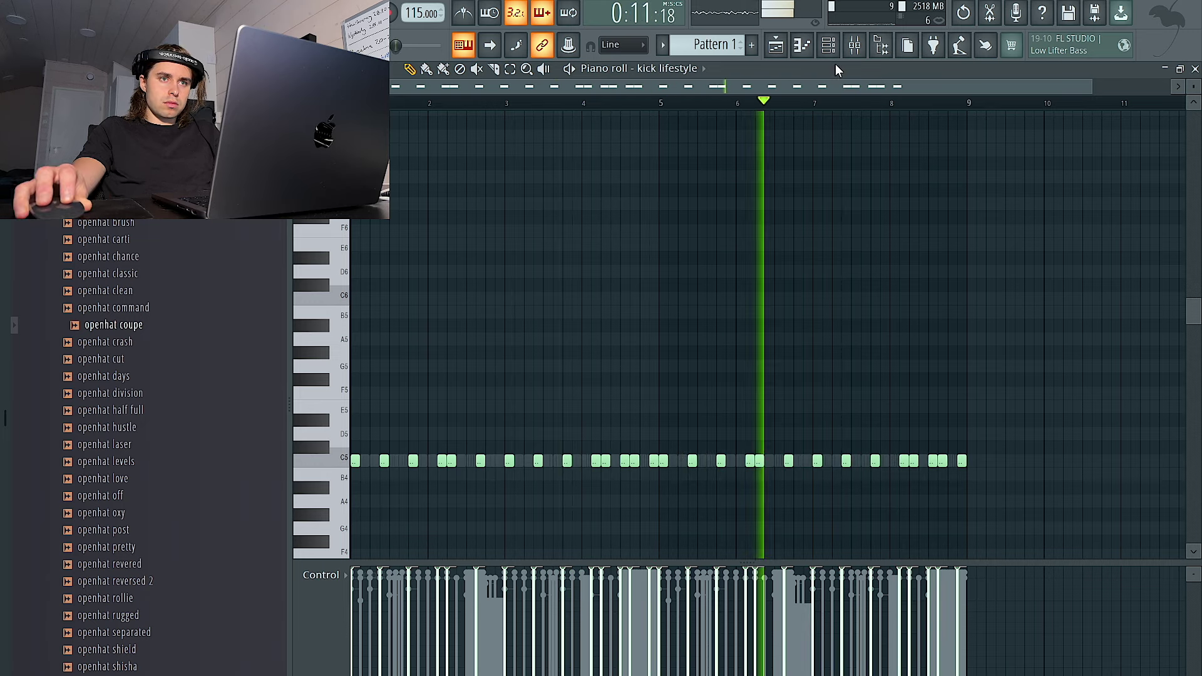
Step: Turn down the openhat coupe channel's volume and replace the kick lifestyle sample with kick eng
{"action": "key", "text": "F6"}
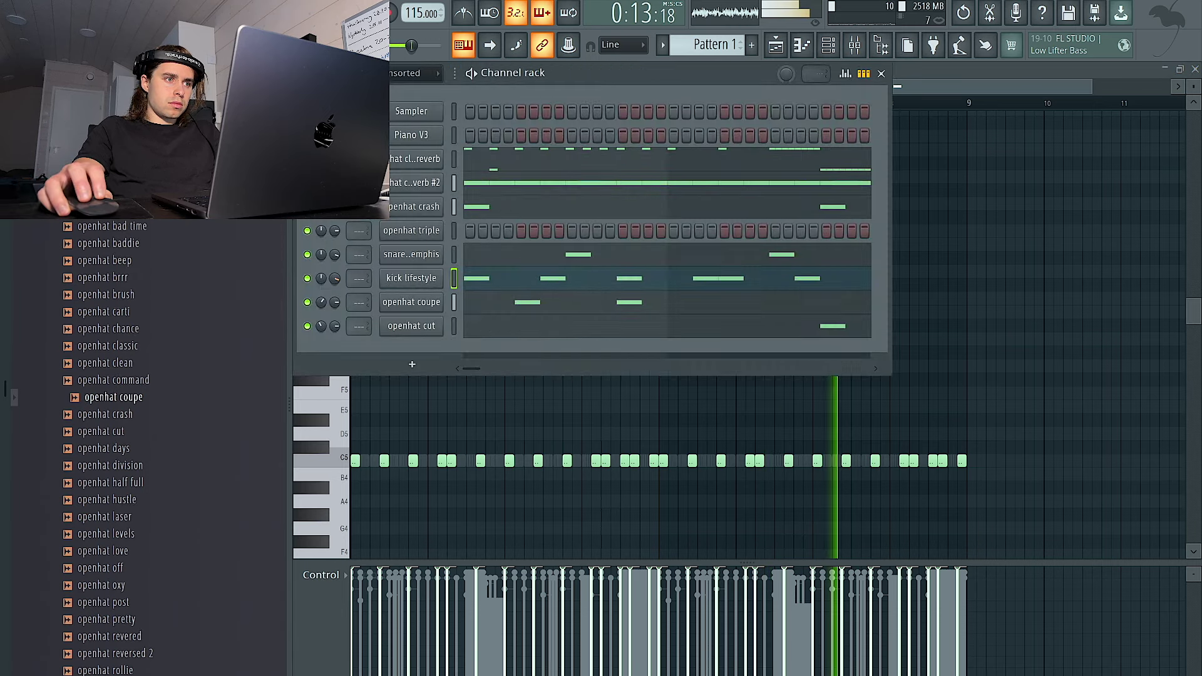
{"action": "left_click", "coordinate": [151, 194]}
{"action": "left_click_drag", "start_coordinate": [334, 300], "coordinate": [333, 309]}
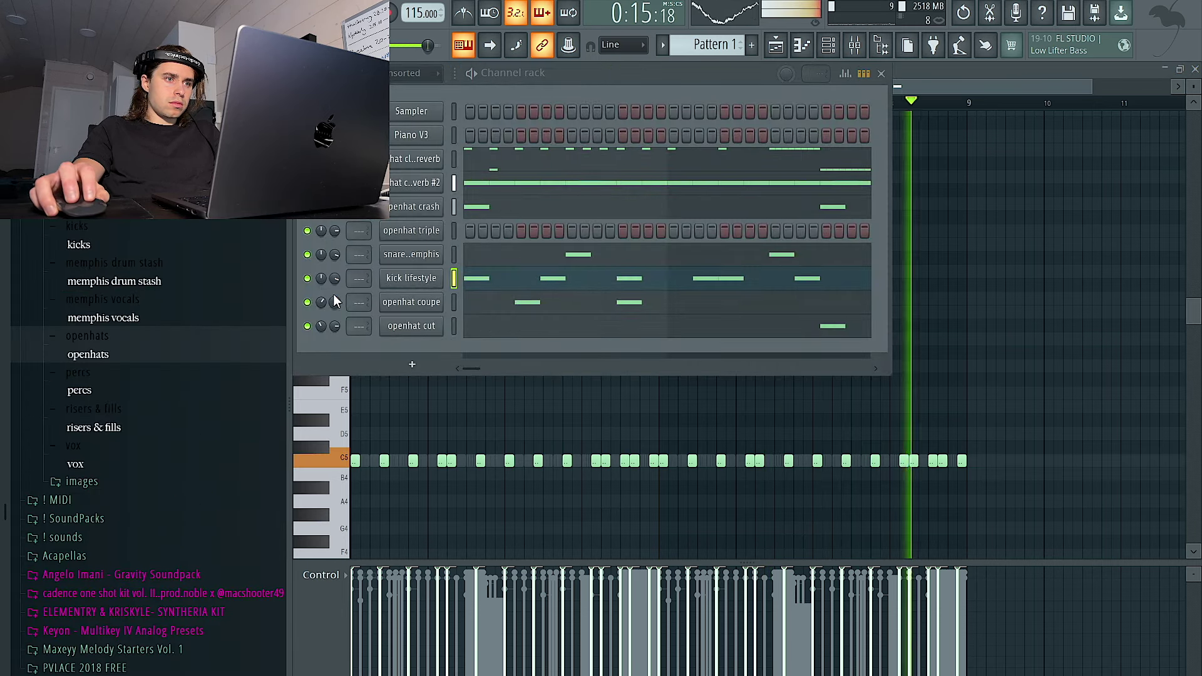
{"action": "left_click", "coordinate": [140, 284]}
{"action": "left_click_drag", "start_coordinate": [207, 361], "coordinate": [476, 278]}
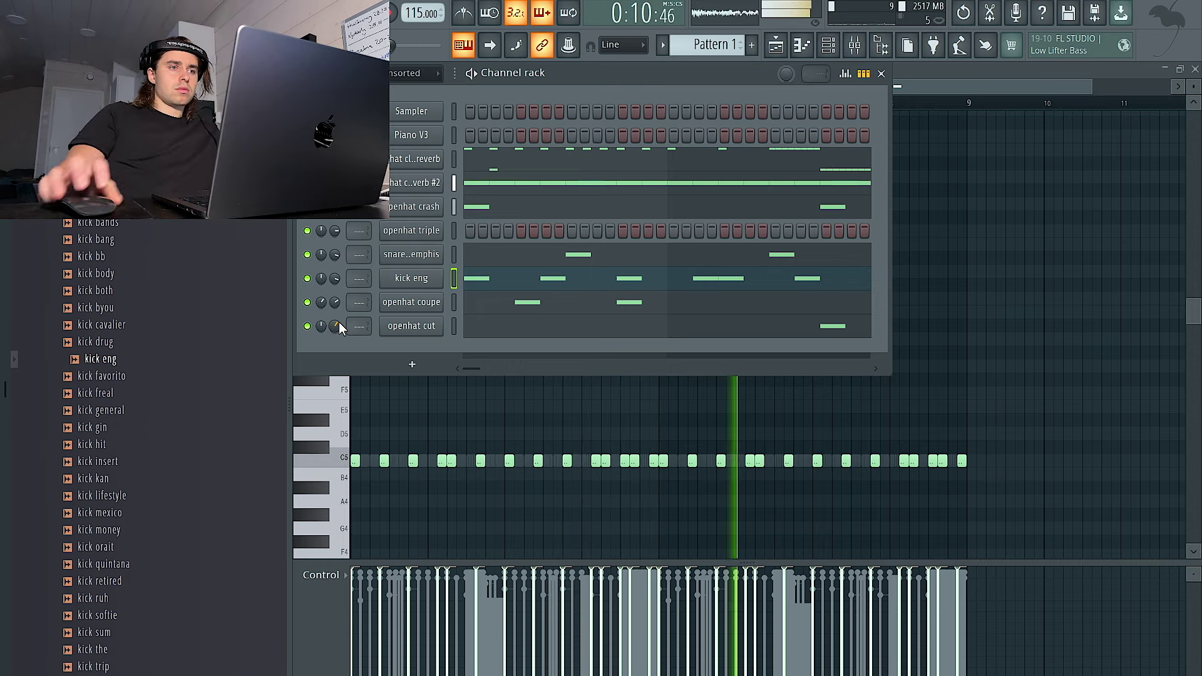
Step: Add 808 the grinch as a new channel and place D#6 notes at the start and on beat 4 of bar 1
{"action": "scroll", "coordinate": [228, 306], "scroll_direction": "up", "scroll_amount": 7}
{"action": "left_click", "coordinate": [169, 291]}
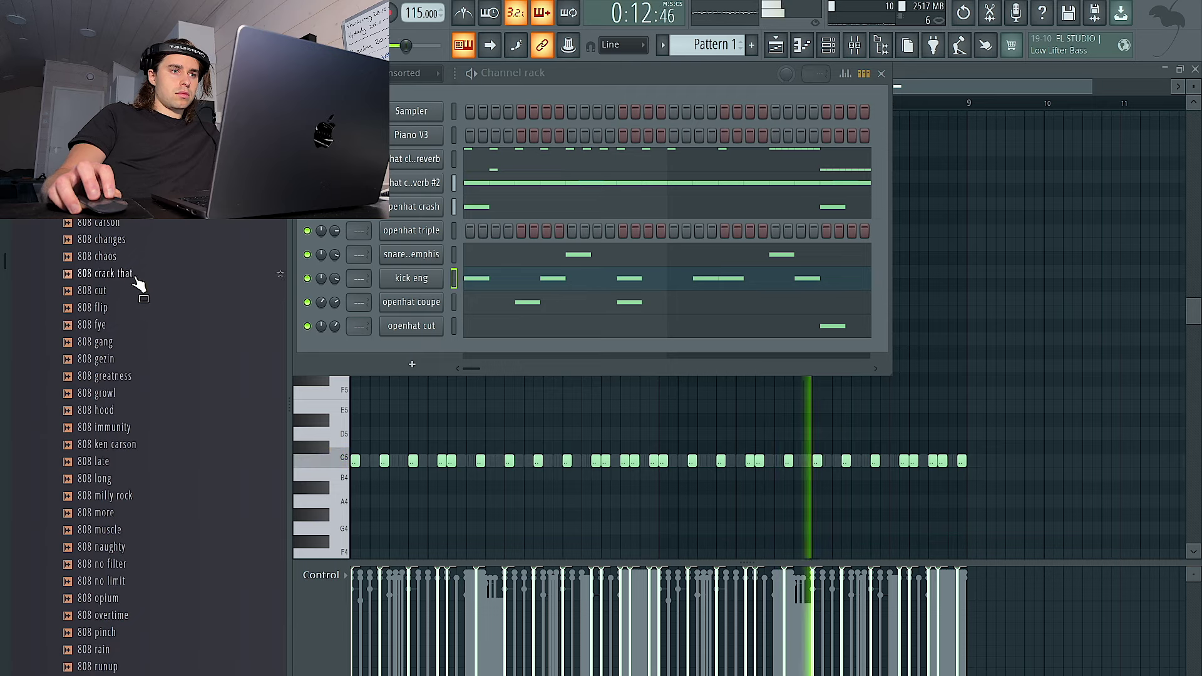
{"action": "scroll", "coordinate": [153, 462], "scroll_direction": "down", "scroll_amount": 5}
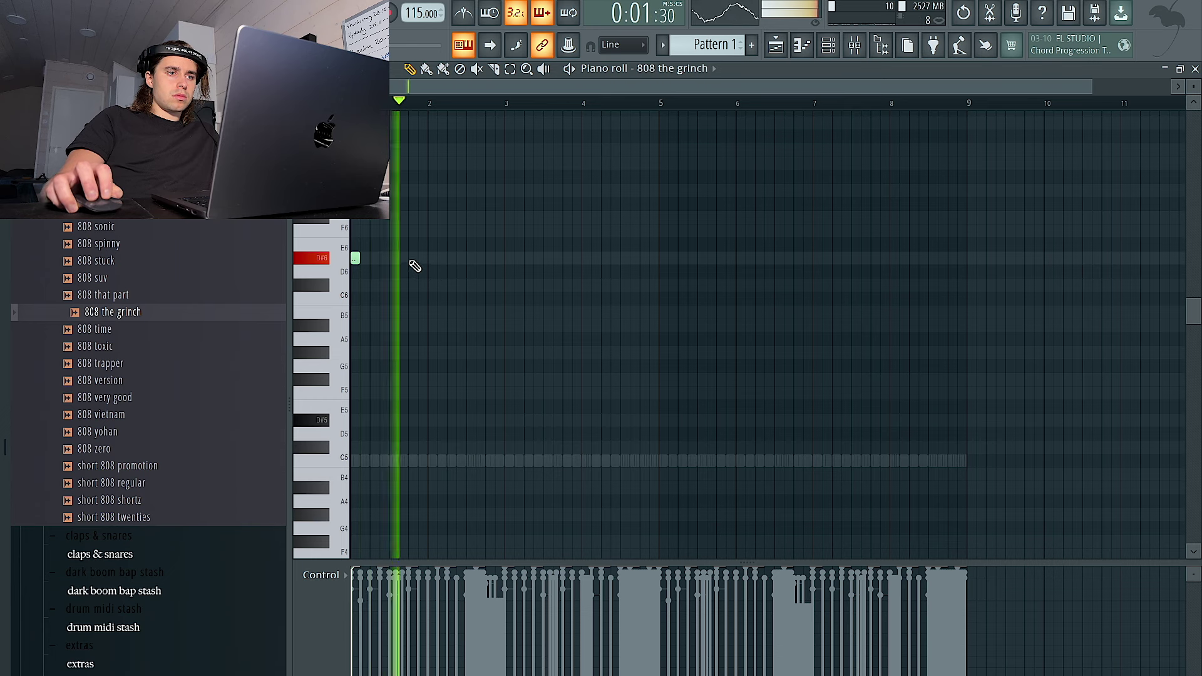
{"action": "left_click", "coordinate": [413, 259]}
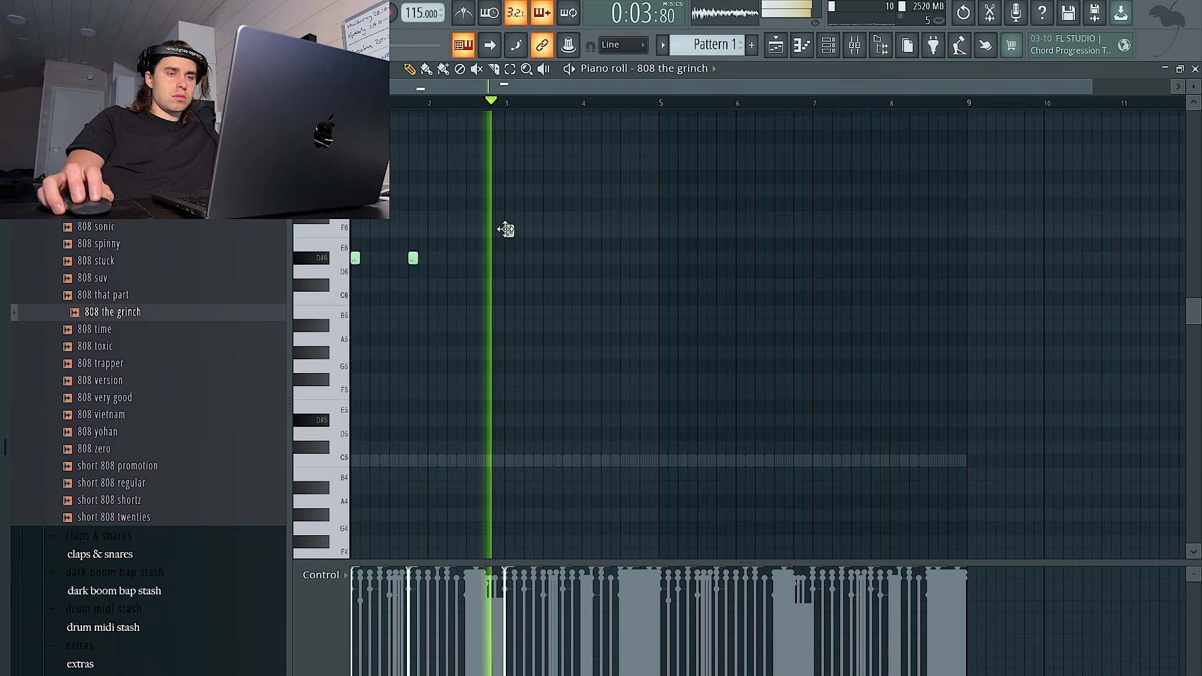
Step: Add an F#6 808 note at the start of bar 3 and extend all 808 notes so they join end to end
{"action": "left_click", "coordinate": [508, 230]}
{"action": "left_click_drag", "start_coordinate": [509, 230], "coordinate": [508, 216]}
{"action": "key", "text": "space"}
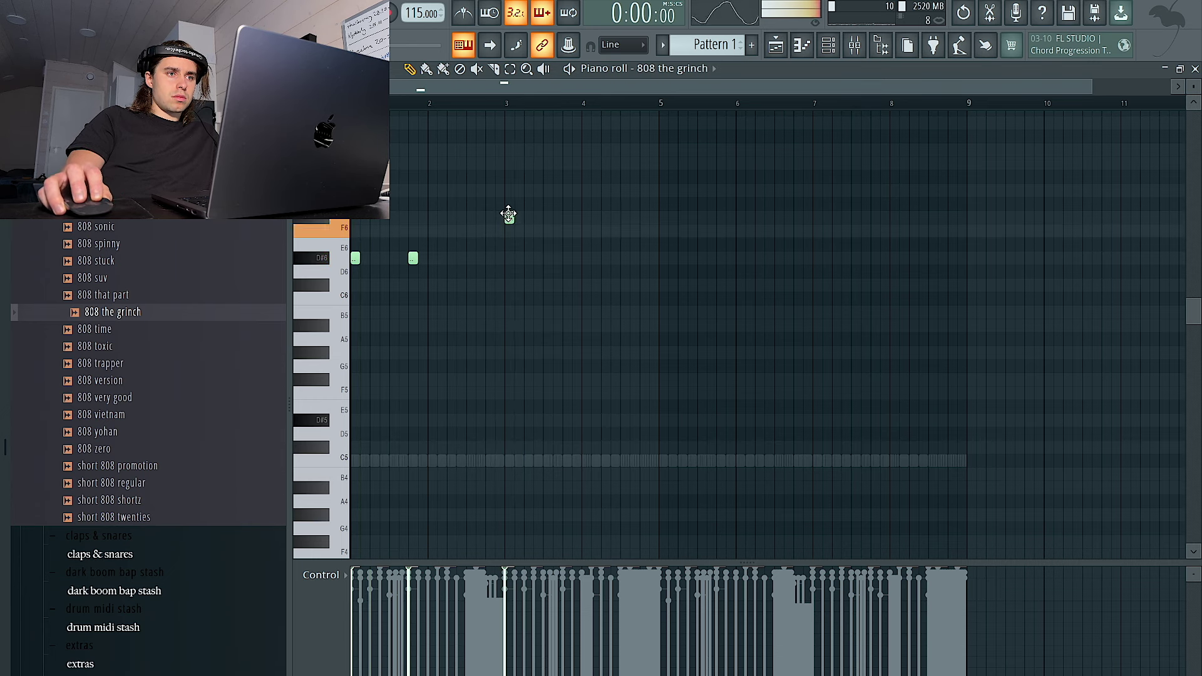
{"action": "key", "text": "space"}
{"action": "key", "text": "ctrl+l"}
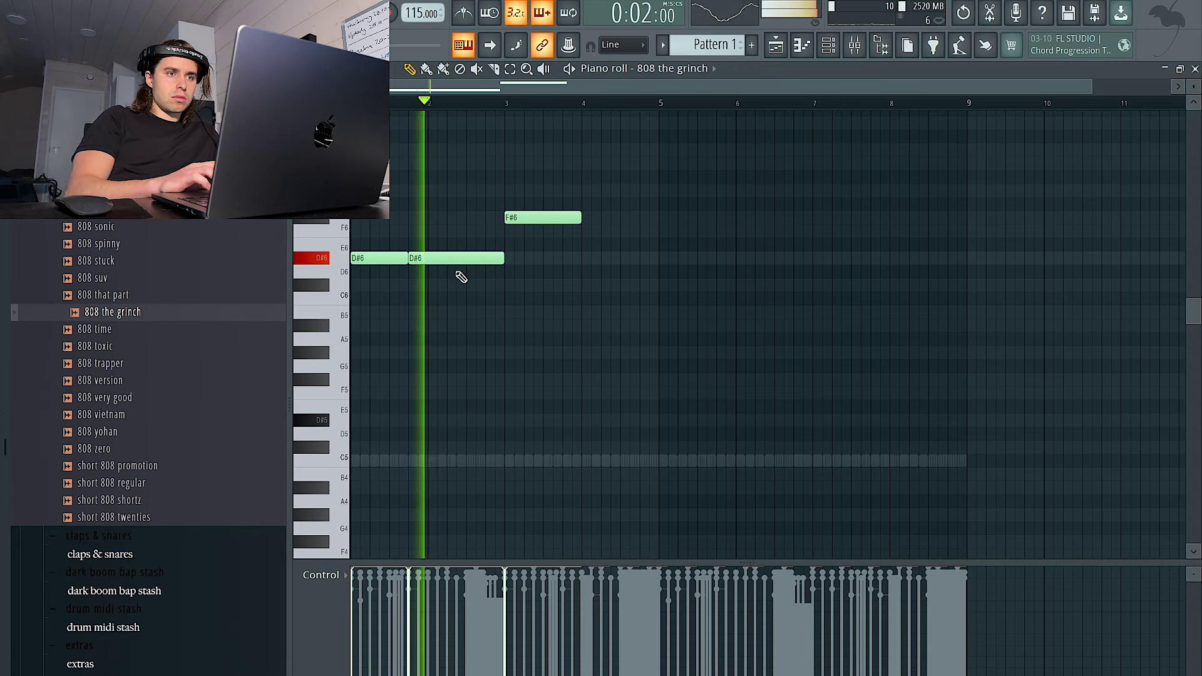
Step: Split the second D#6 808 note at beat 2 of bar 2
{"action": "key", "text": "space"}
{"action": "key", "text": "space"}
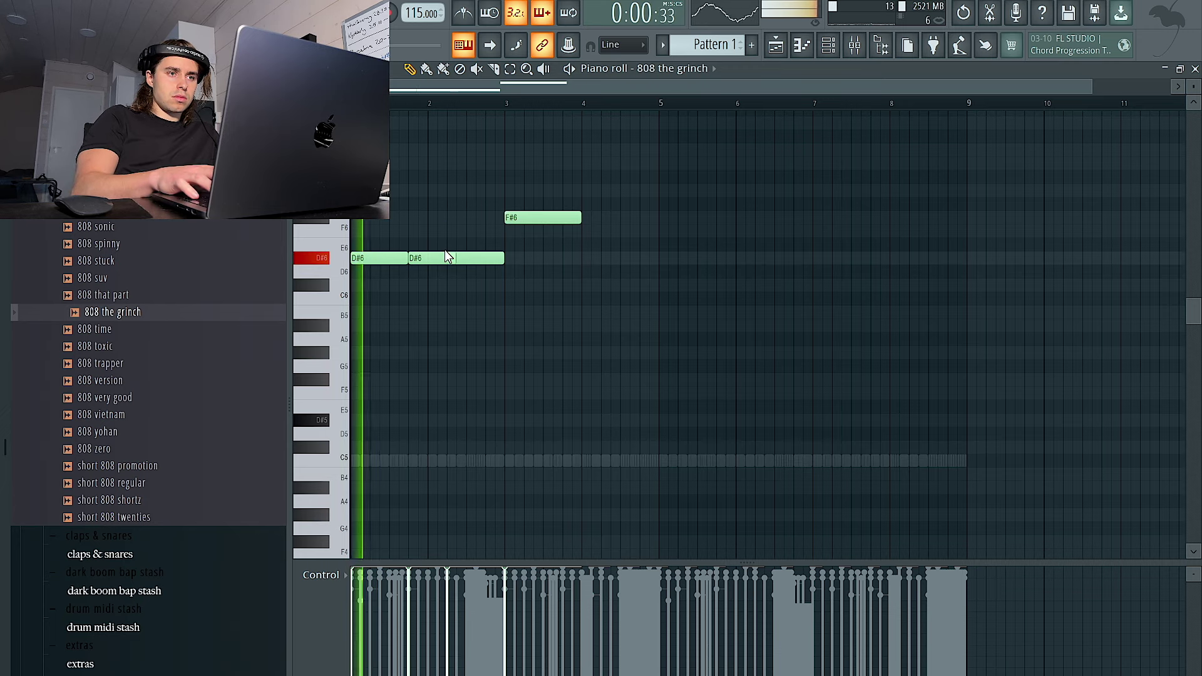
{"action": "key", "text": "ctrl+a"}
{"action": "key", "text": "ctrl+d"}
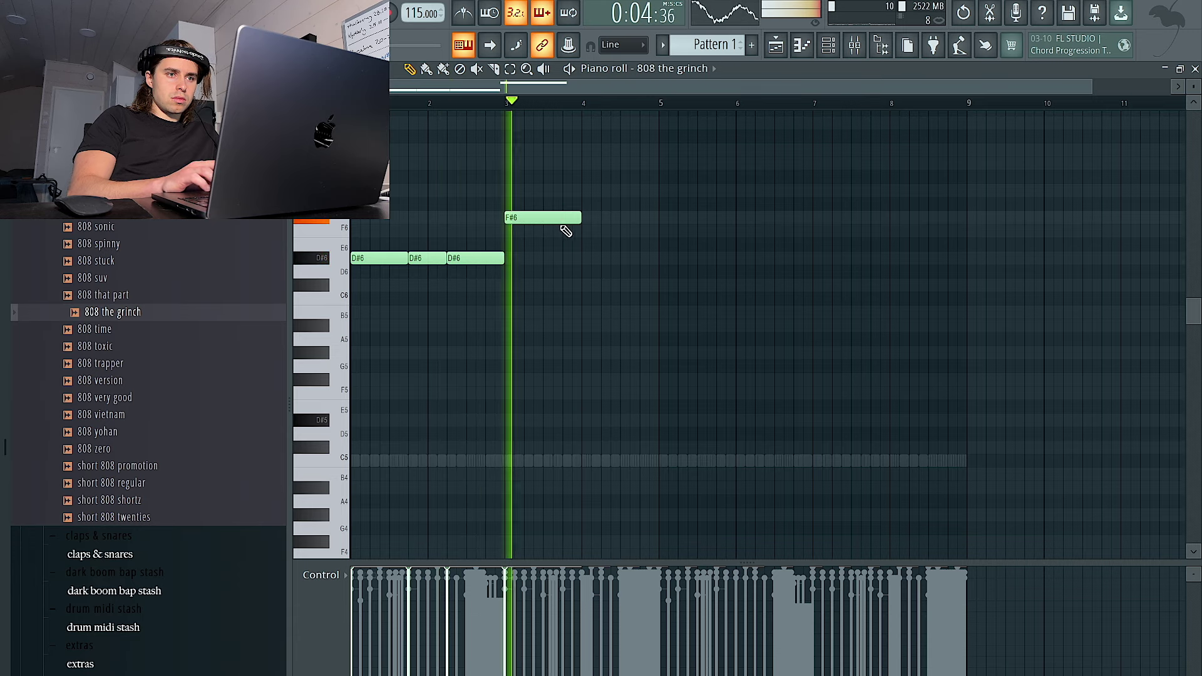
Step: Split the F#6 808 note at beat 4 of bar 3 and play the 808 line back from the start
{"action": "left_click_drag", "start_coordinate": [561, 200], "coordinate": [561, 221]}
{"action": "key", "text": "space"}
{"action": "key", "text": "space"}
{"action": "key", "text": "ctrl+a"}
{"action": "key", "text": "ctrl+d"}
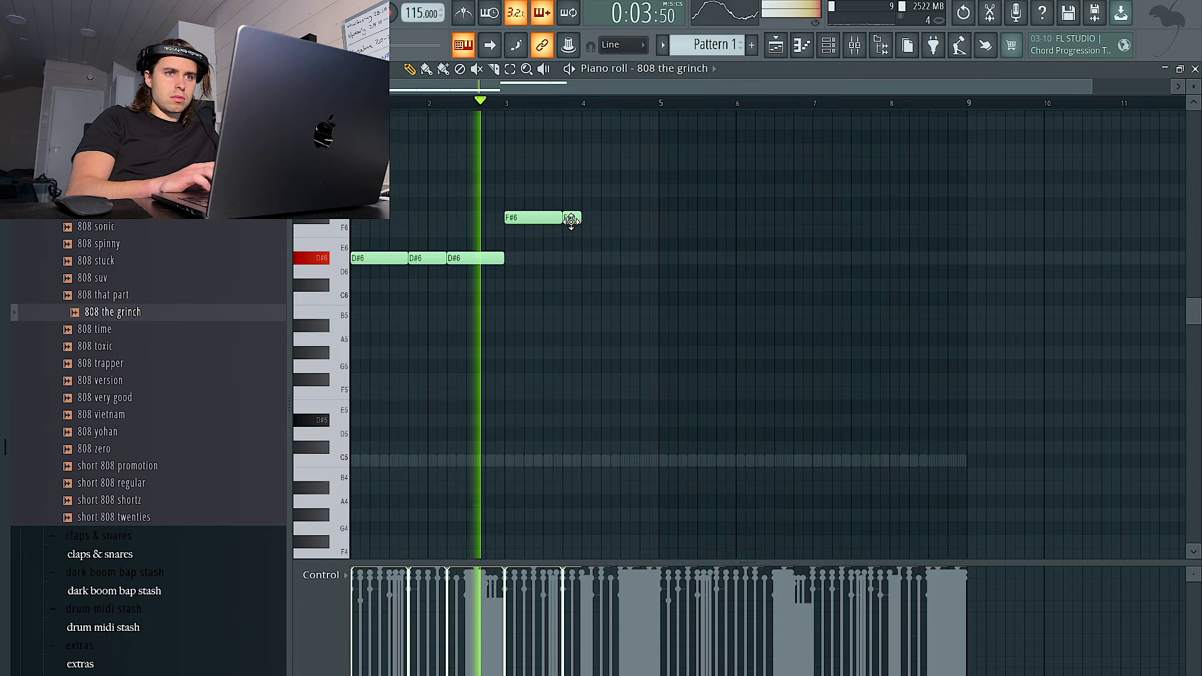
Step: Add an F#6 808 note at beat 2 of bar 4 and an F6 note midway through beat 3
{"action": "scroll", "coordinate": [570, 221], "scroll_direction": "up", "scroll_amount": 1}
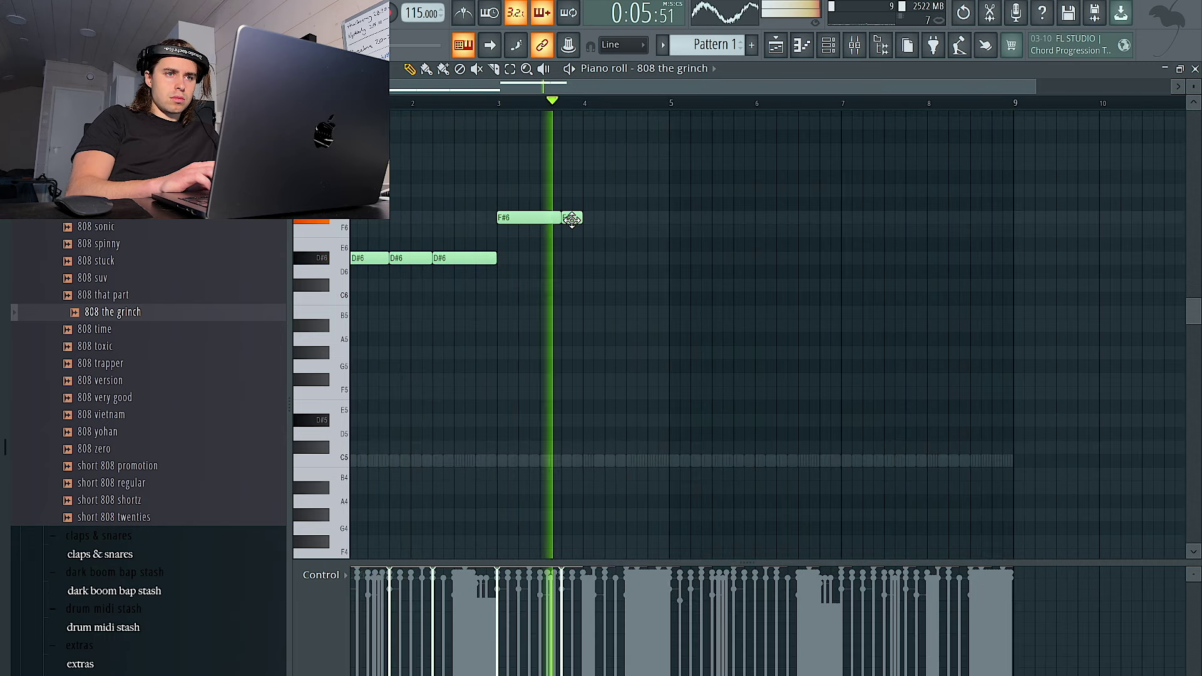
{"action": "left_click", "coordinate": [607, 218]}
{"action": "left_click", "coordinate": [640, 231]}
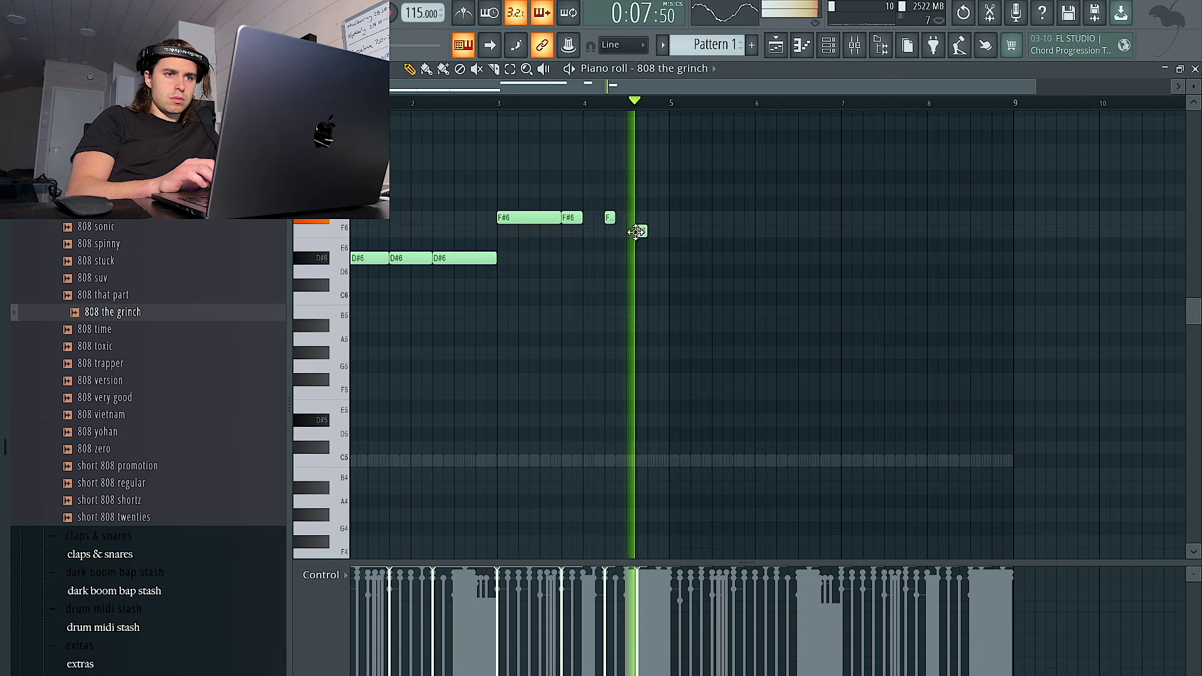
{"action": "left_click", "coordinate": [673, 258]}
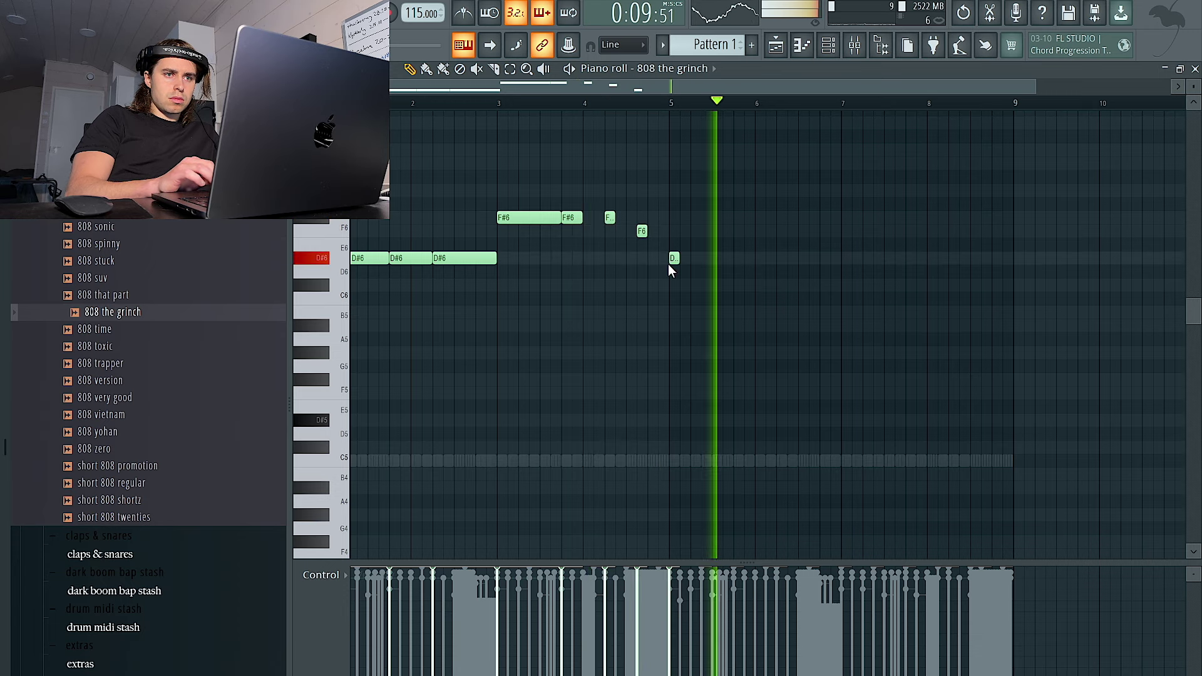
{"action": "right_click", "coordinate": [674, 257]}
Step: Join the 808 notes end to end and duplicate the four-bar line into bars 5 to 8
{"action": "key", "text": "ctrl+l"}
{"action": "key", "text": "ctrl+b"}
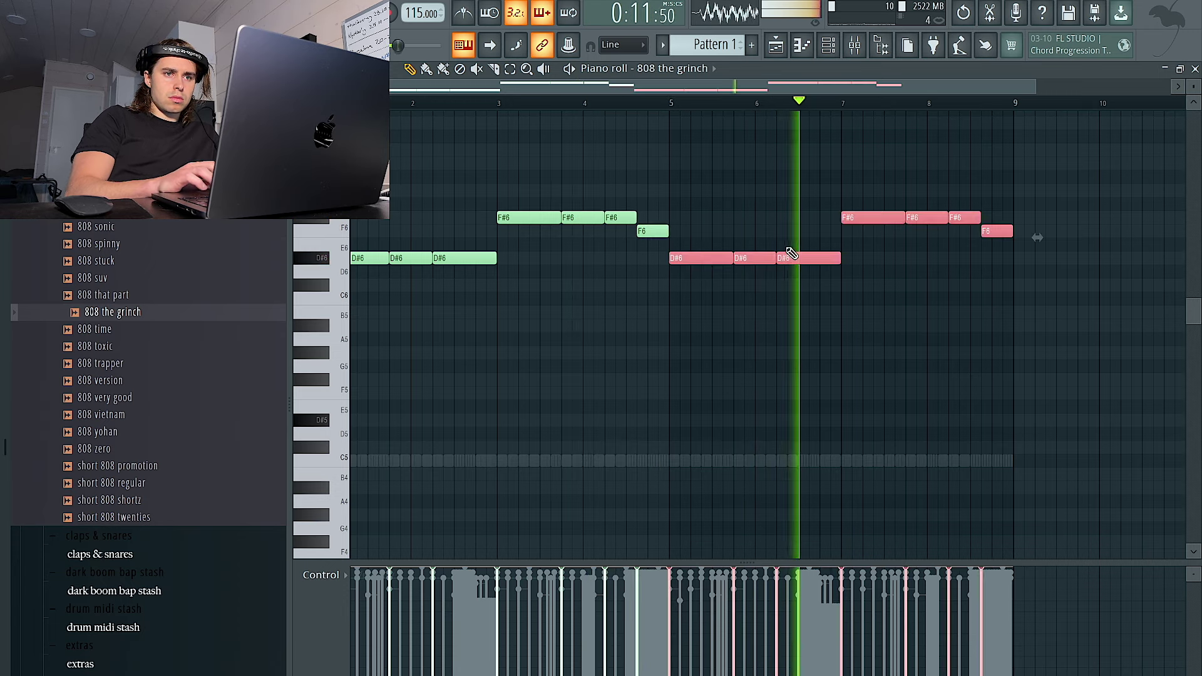
{"action": "left_click", "coordinate": [892, 258]}
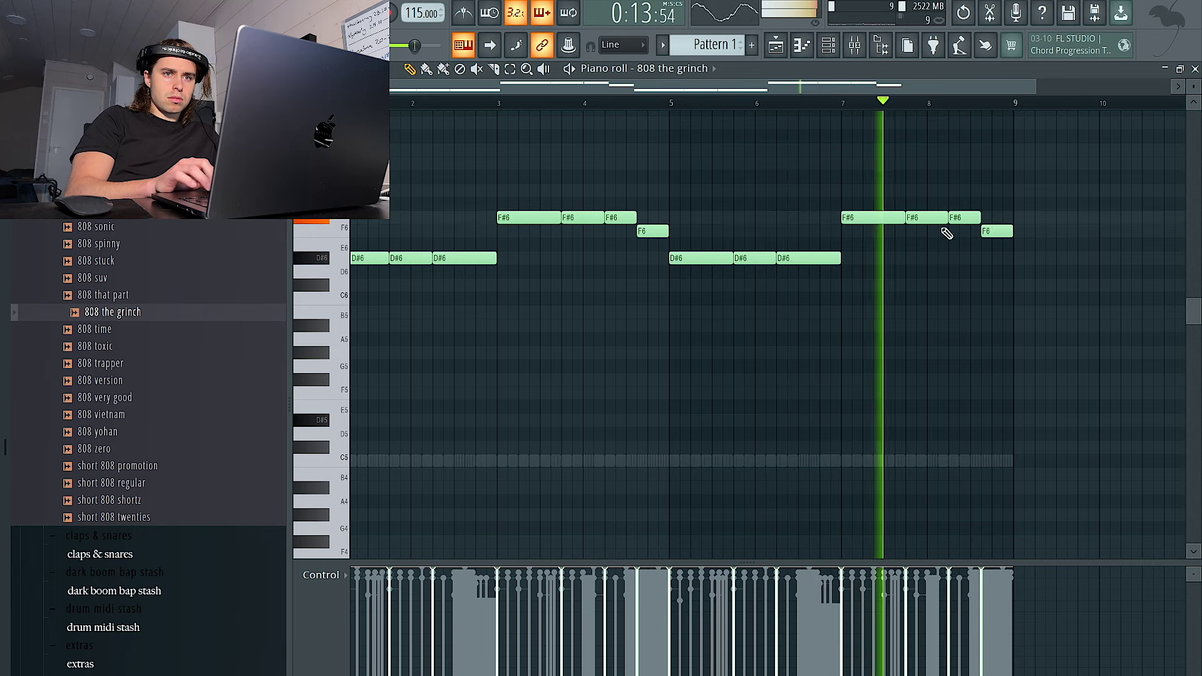
Step: Raise the last two 808 notes in bar 8 to G#6 and lower the whole 808 line by an octave
{"action": "left_click_drag", "start_coordinate": [962, 217], "coordinate": [964, 190]}
{"action": "left_click_drag", "start_coordinate": [994, 231], "coordinate": [995, 189]}
{"action": "key", "text": "ctrl+a"}
{"action": "key", "text": "ctrl+Down"}
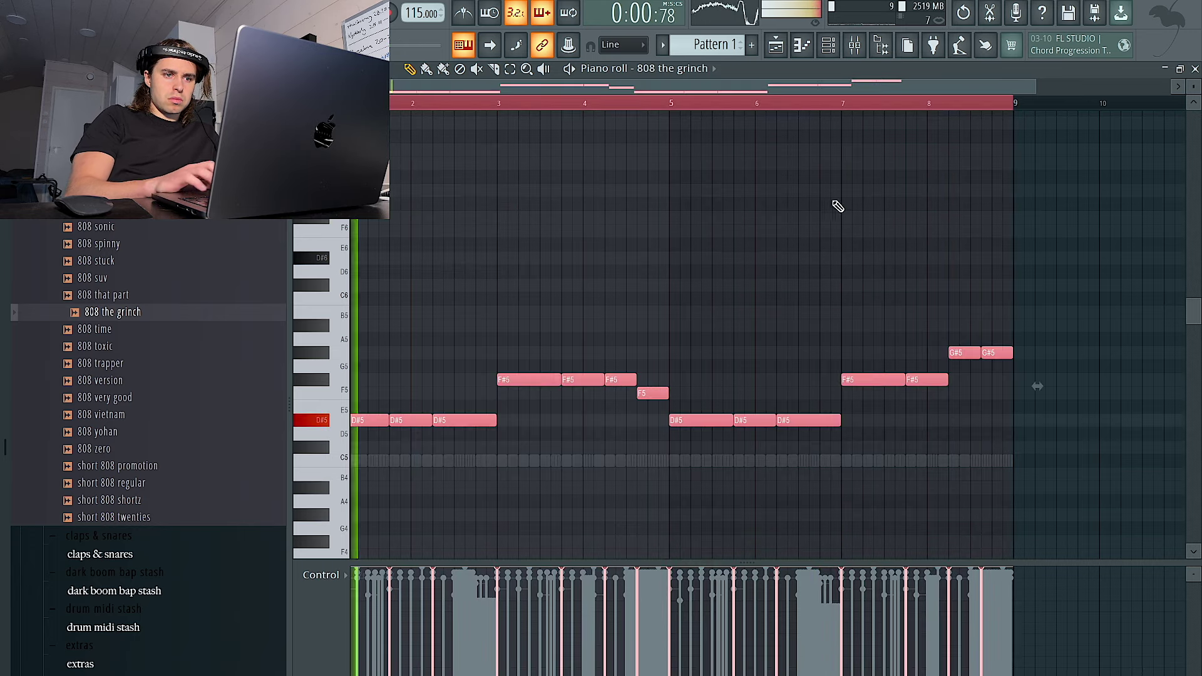
Step: Clear the openhat coupe channel's pattern and place a single hit on beat 4 of bar 1
{"action": "left_click", "coordinate": [832, 46]}
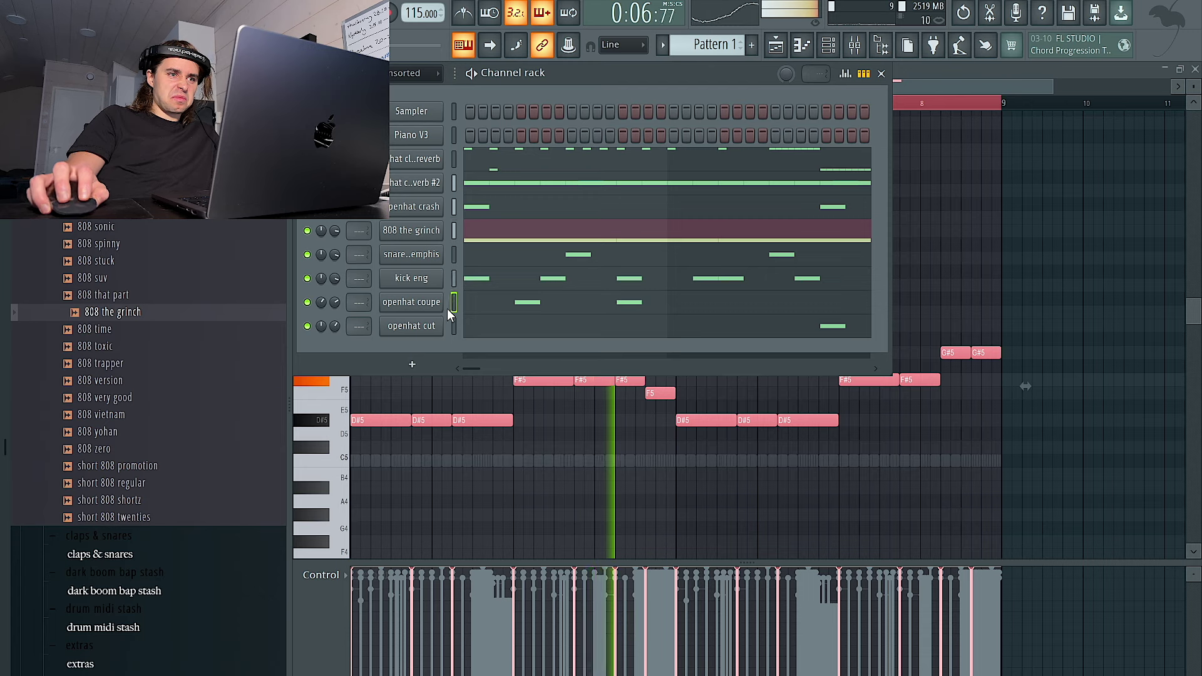
{"action": "key", "text": "ctrl+x"}
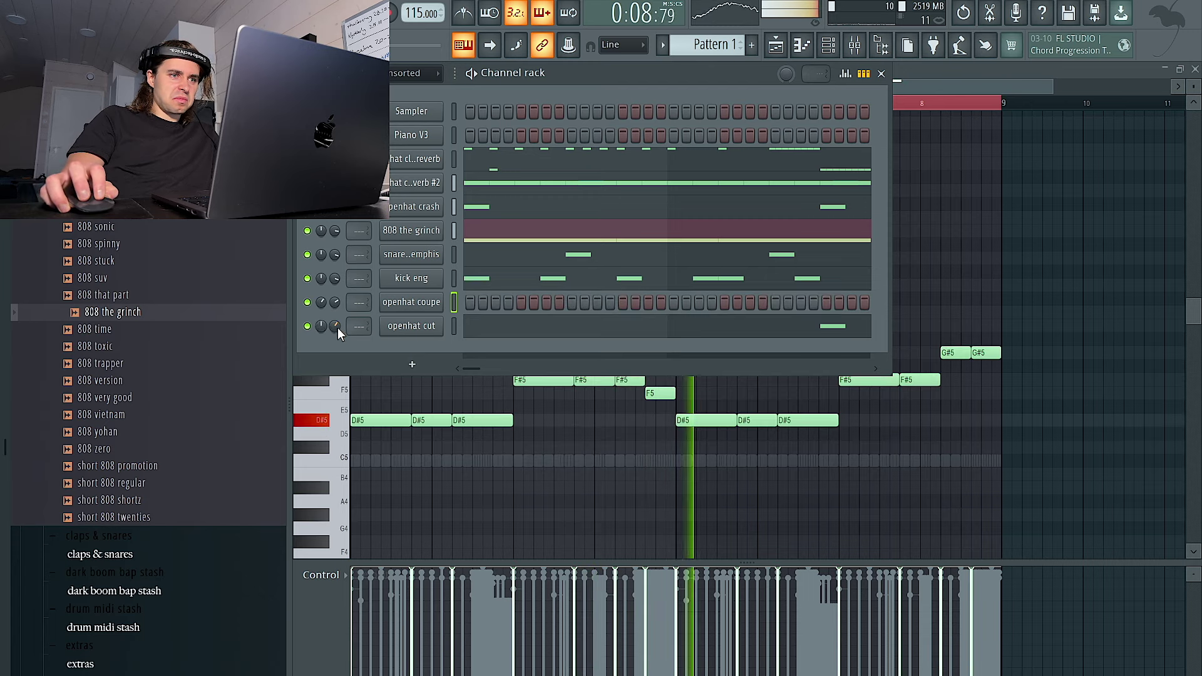
{"action": "left_click", "coordinate": [521, 301]}
{"action": "right_click", "coordinate": [518, 306]}
{"action": "key", "text": "space"}
{"action": "key", "text": "space"}
{"action": "left_click", "coordinate": [596, 303]}
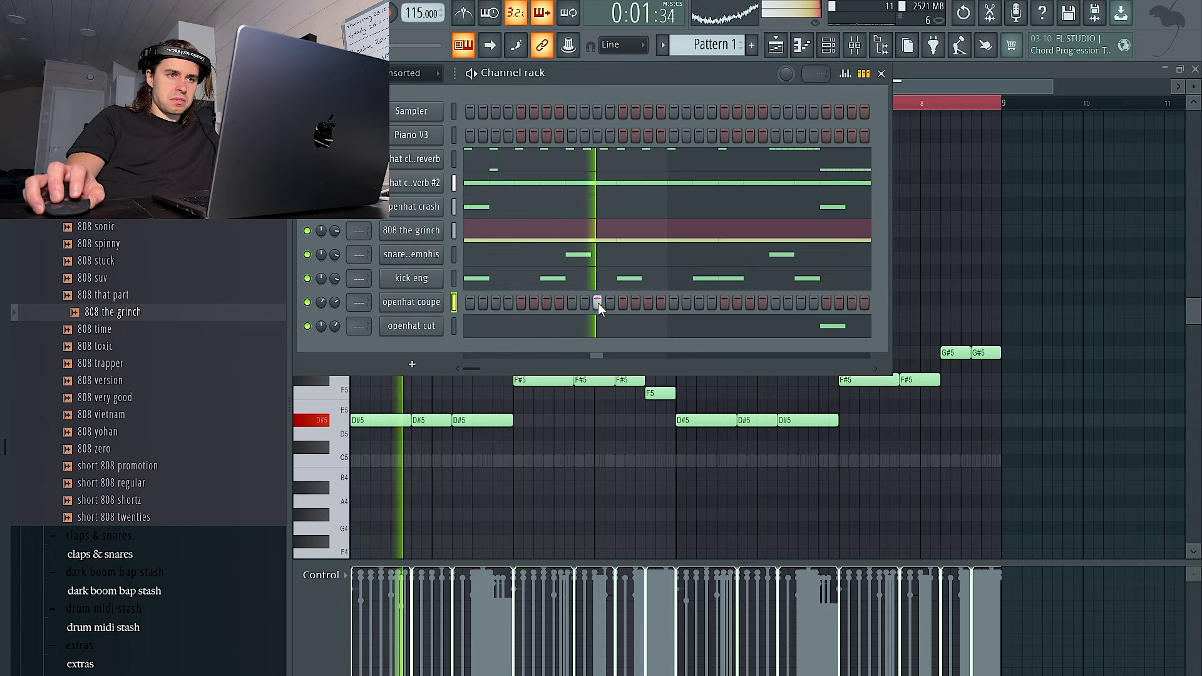
{"action": "right_click", "coordinate": [597, 305]}
{"action": "key", "text": "space"}
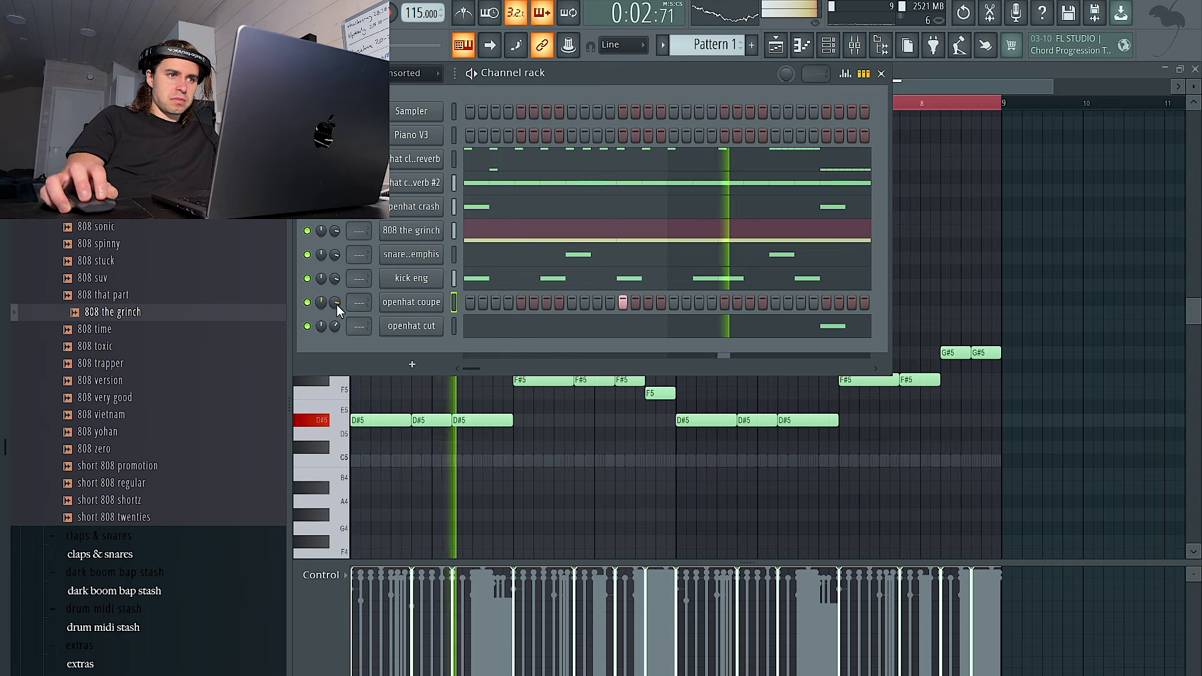
Step: Repeat the openhat coupe hit every two bars, on beat 4 of bars 3, 5 and 7
{"action": "right_click", "coordinate": [423, 311]}
{"action": "left_click", "coordinate": [471, 301]}
{"action": "left_click", "coordinate": [528, 180], "text": "ctrl"}
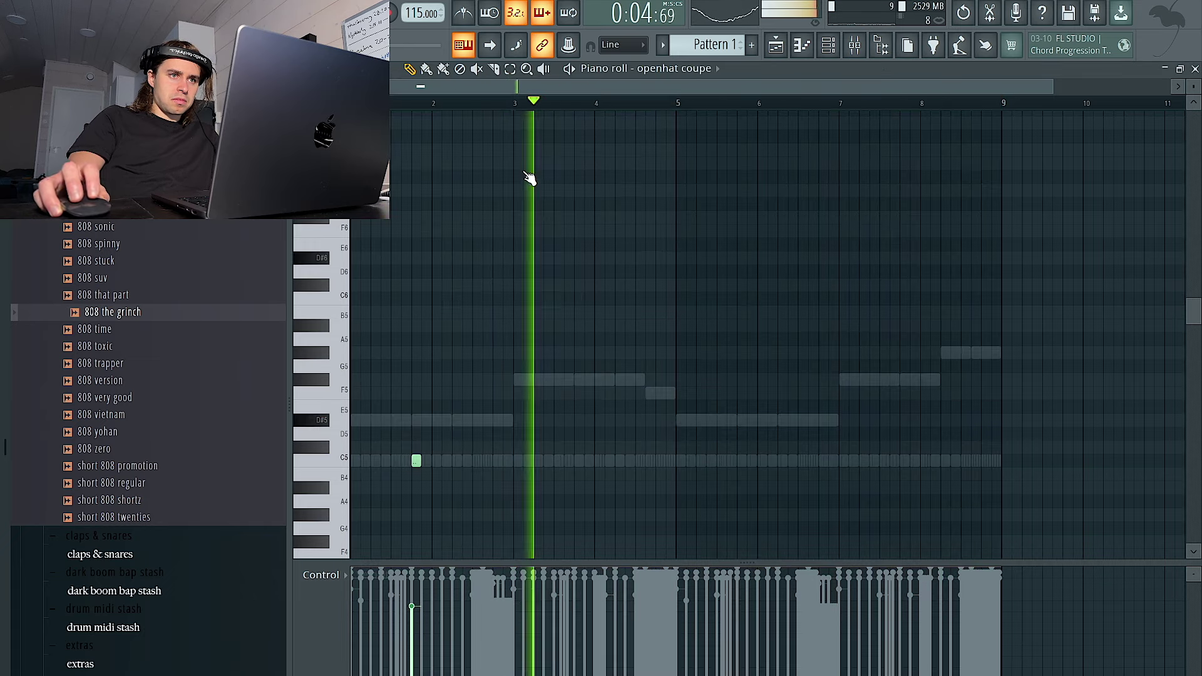
{"action": "left_click_drag", "start_coordinate": [516, 105], "coordinate": [352, 105]}
{"action": "key", "text": "ctrl+b"}
{"action": "key", "text": "ctrl+b"}
{"action": "key", "text": "ctrl+b"}
{"action": "left_click", "coordinate": [723, 307], "text": "ctrl"}
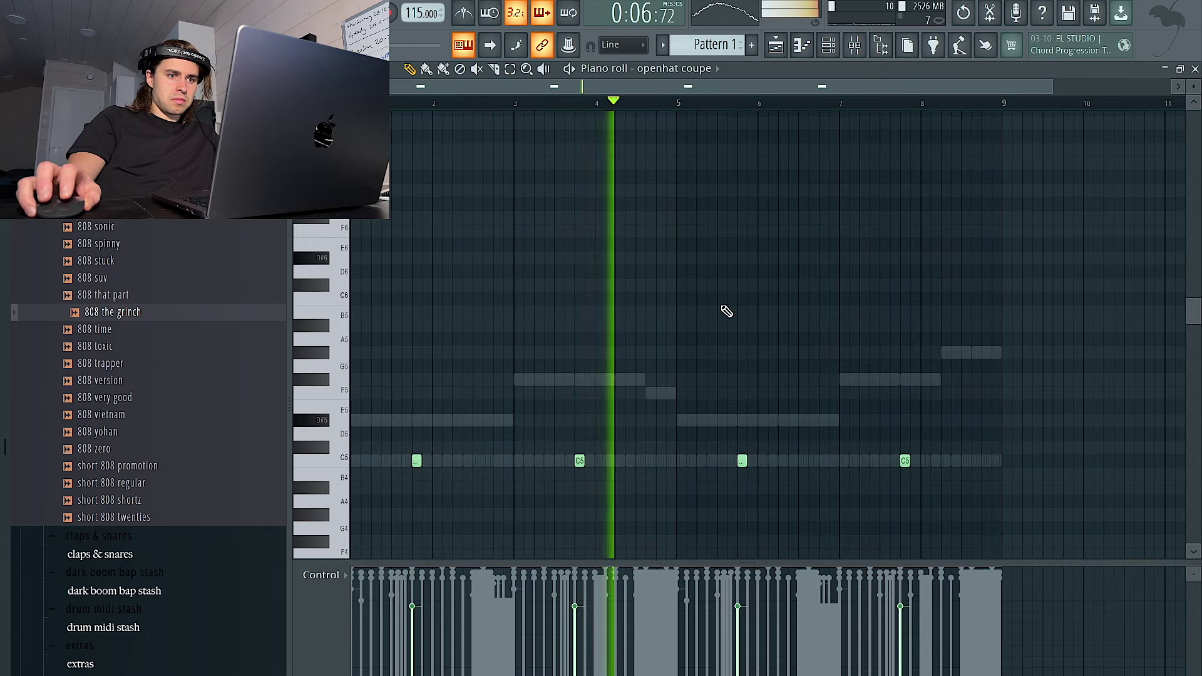
Step: Lower all four openhat coupe notes by a semitone to B4 and save the project
{"action": "key", "text": "ctrl+a"}
{"action": "key", "text": "shift+Down"}
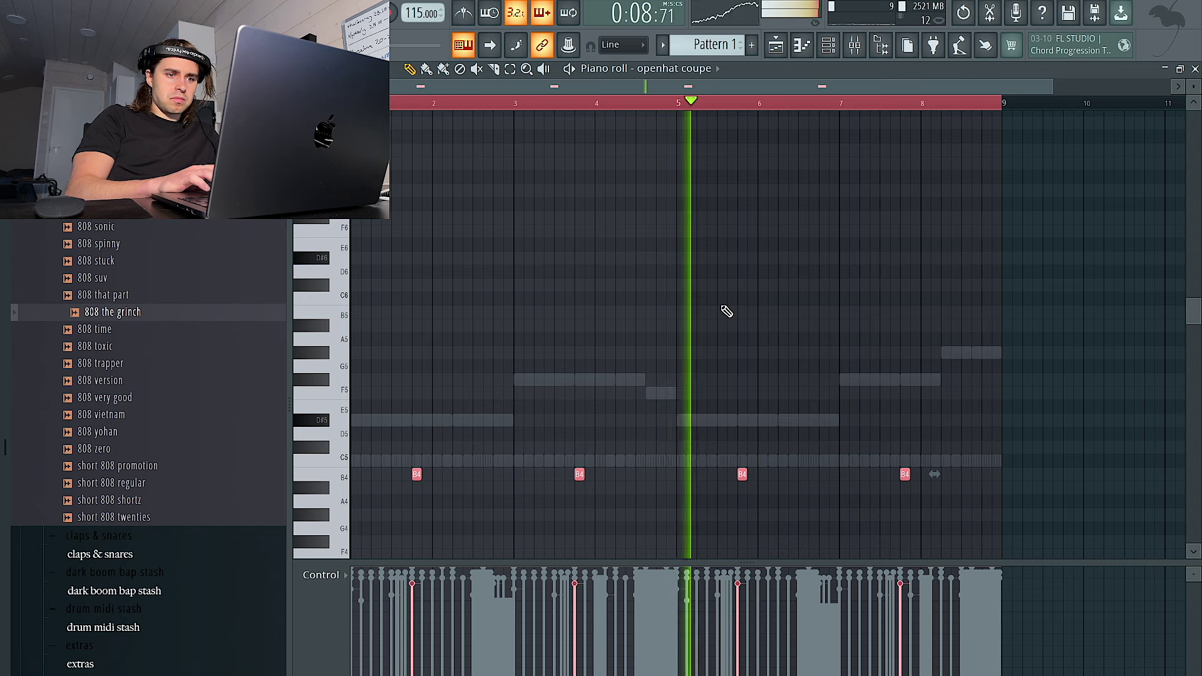
{"action": "key", "text": "ctrl+d"}
{"action": "left_click", "coordinate": [830, 45]}
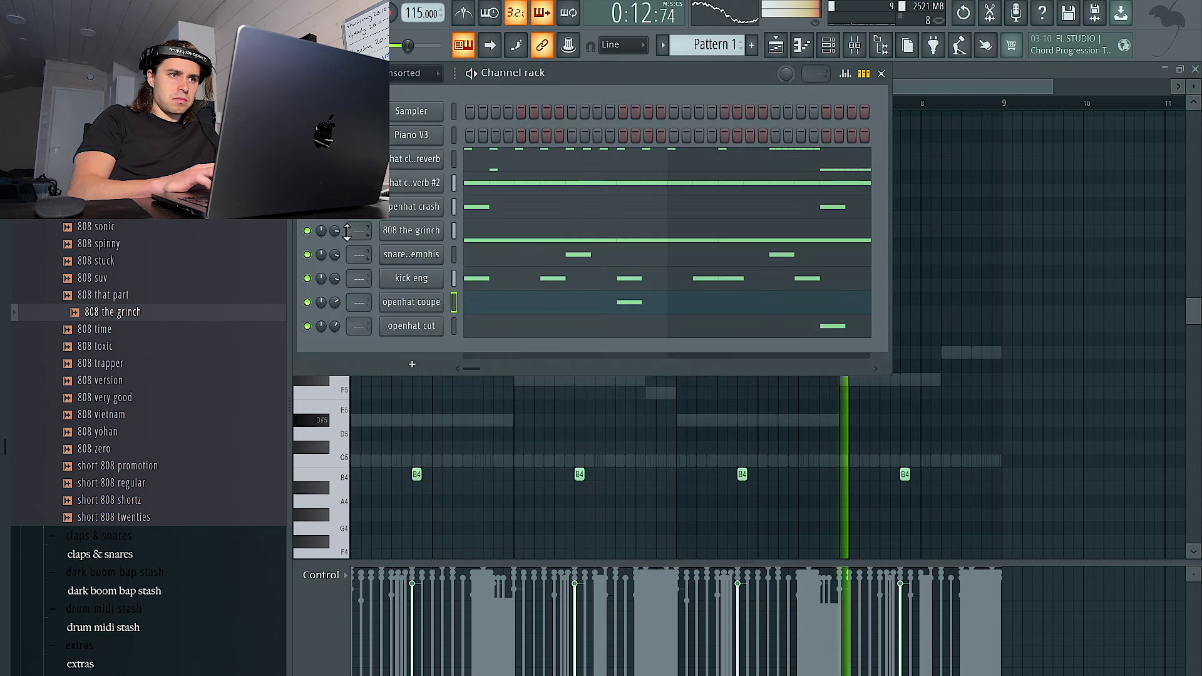
{"action": "key", "text": "ctrl+s"}
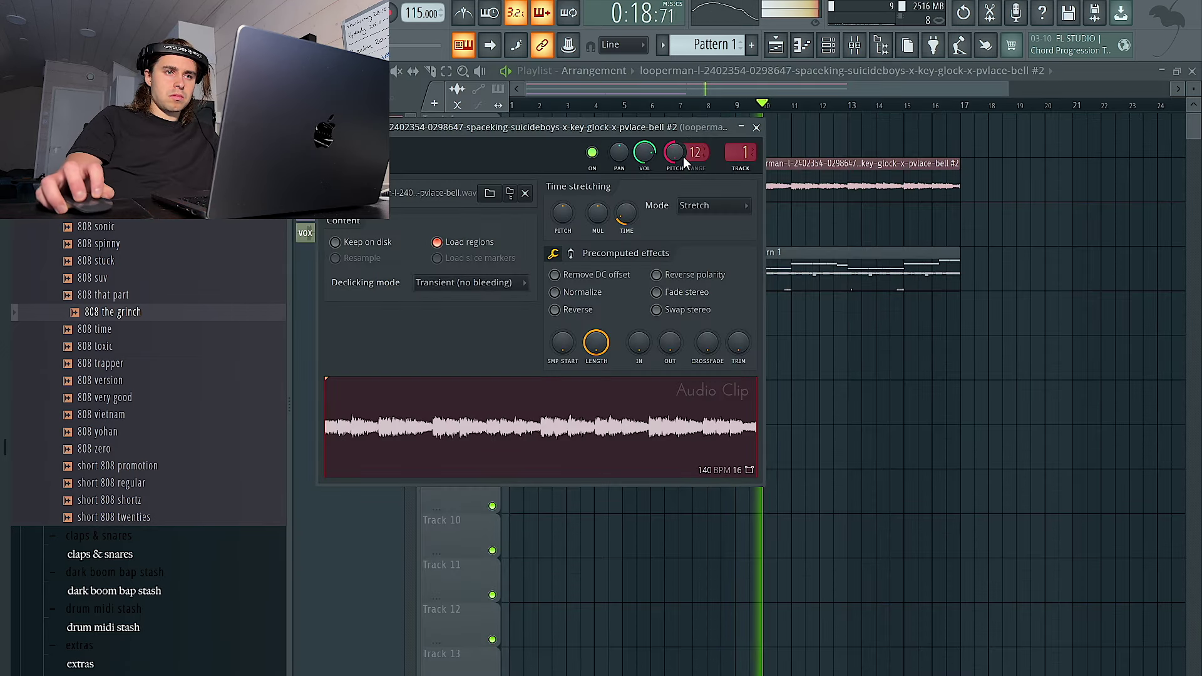
Step: Move the second bell loop clip at bar 9 up to Track 1 and give it a random colour
{"action": "left_click", "coordinate": [757, 127]}
{"action": "left_click_drag", "start_coordinate": [771, 175], "coordinate": [768, 130]}
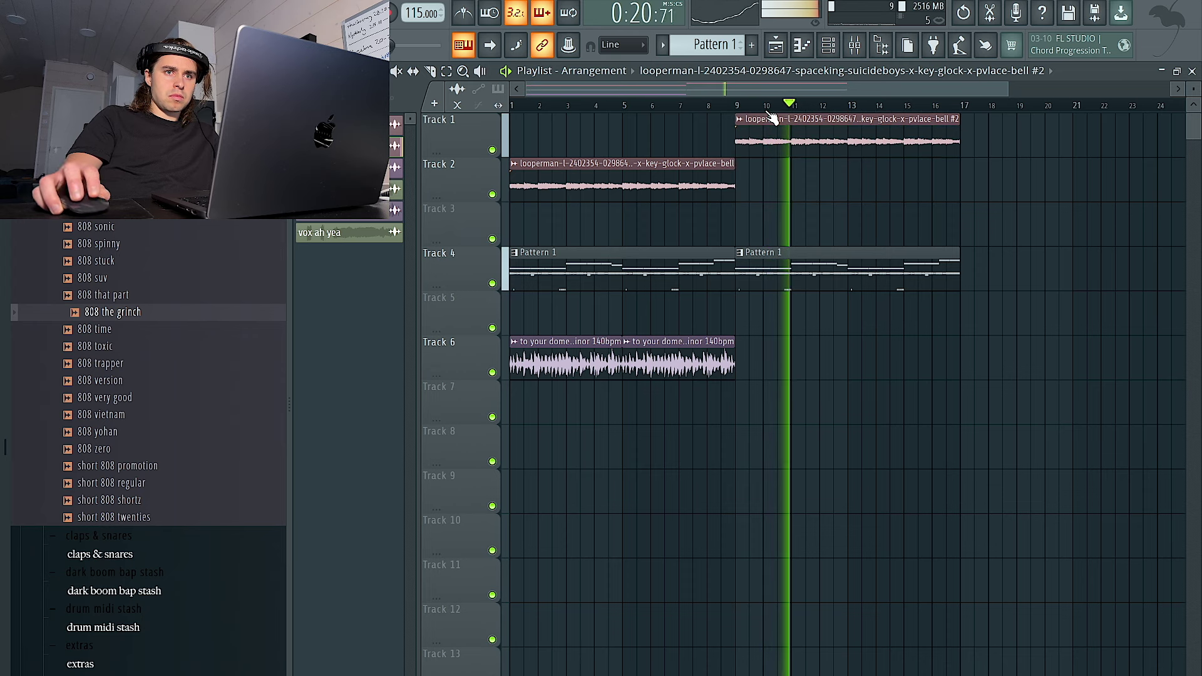
{"action": "left_click", "coordinate": [748, 128]}
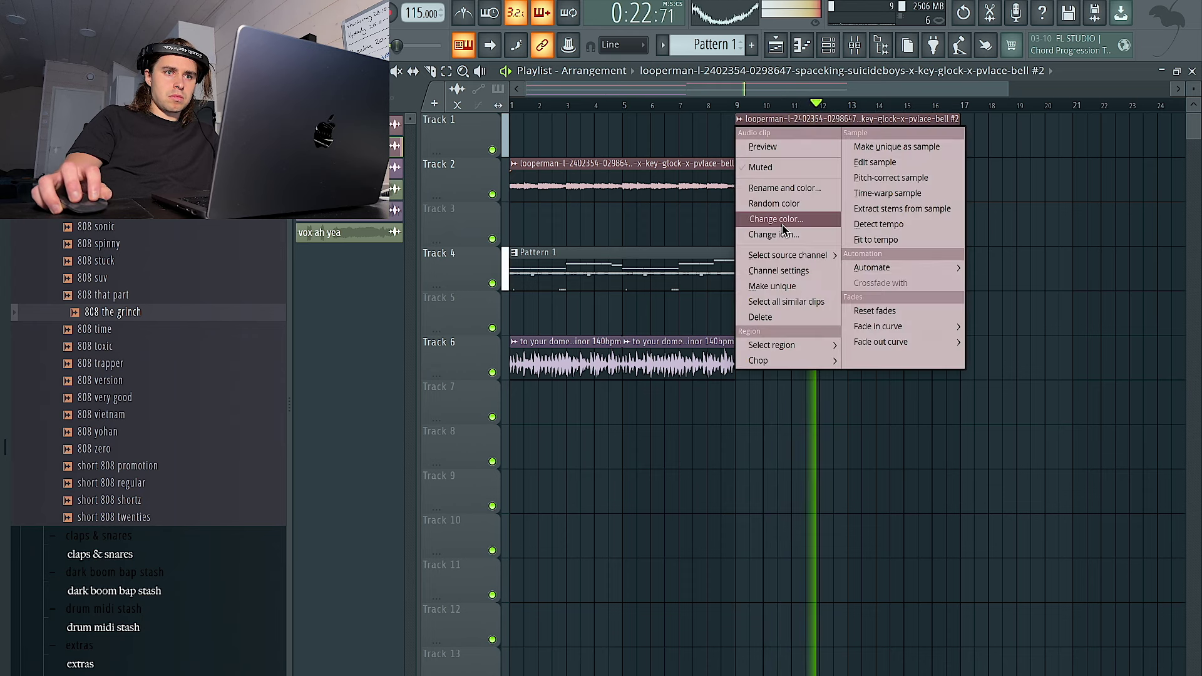
{"action": "left_click", "coordinate": [780, 209]}
Step: Add Fruity parametric EQ 2 to the bell loop's mixer insert and load the preset with steep low and high cuts
{"action": "key", "text": "F9"}
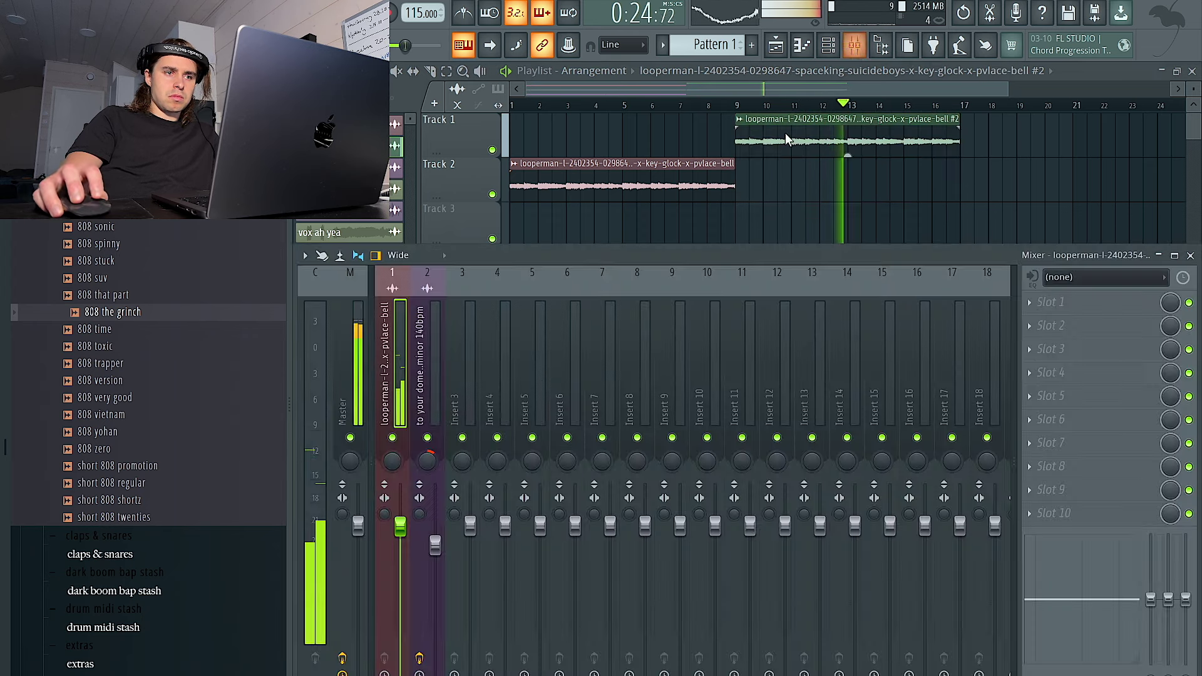
{"action": "left_click", "coordinate": [1096, 303]}
{"action": "left_click", "coordinate": [829, 439]}
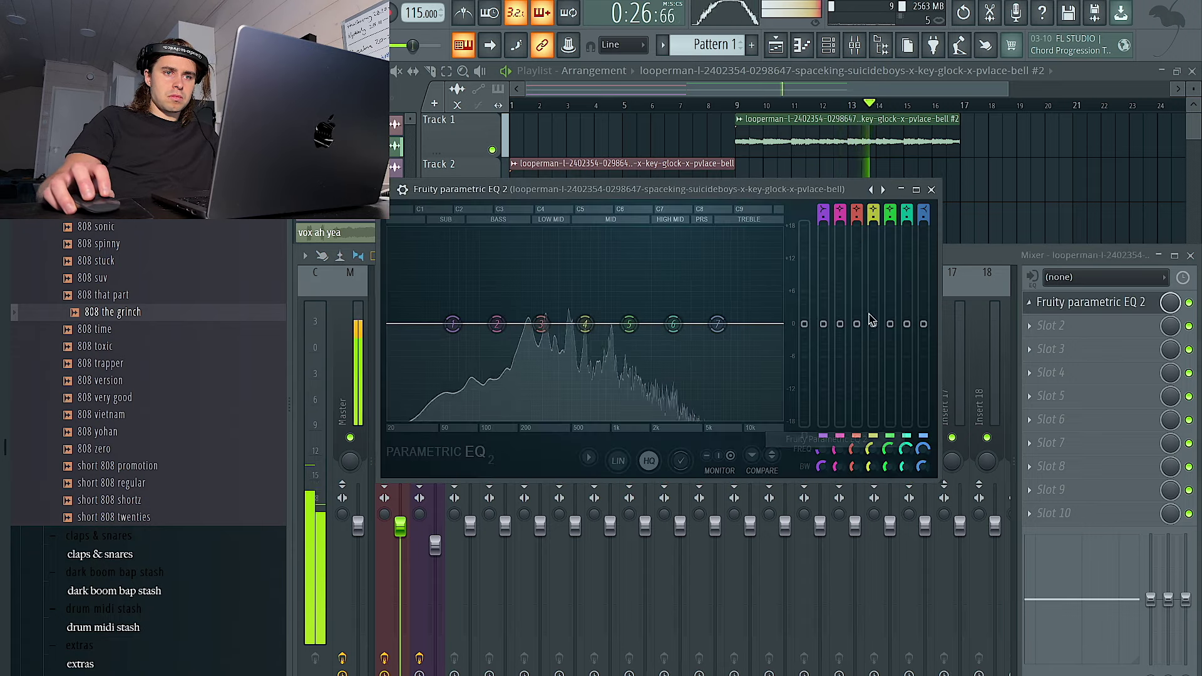
{"action": "left_click", "coordinate": [884, 190]}
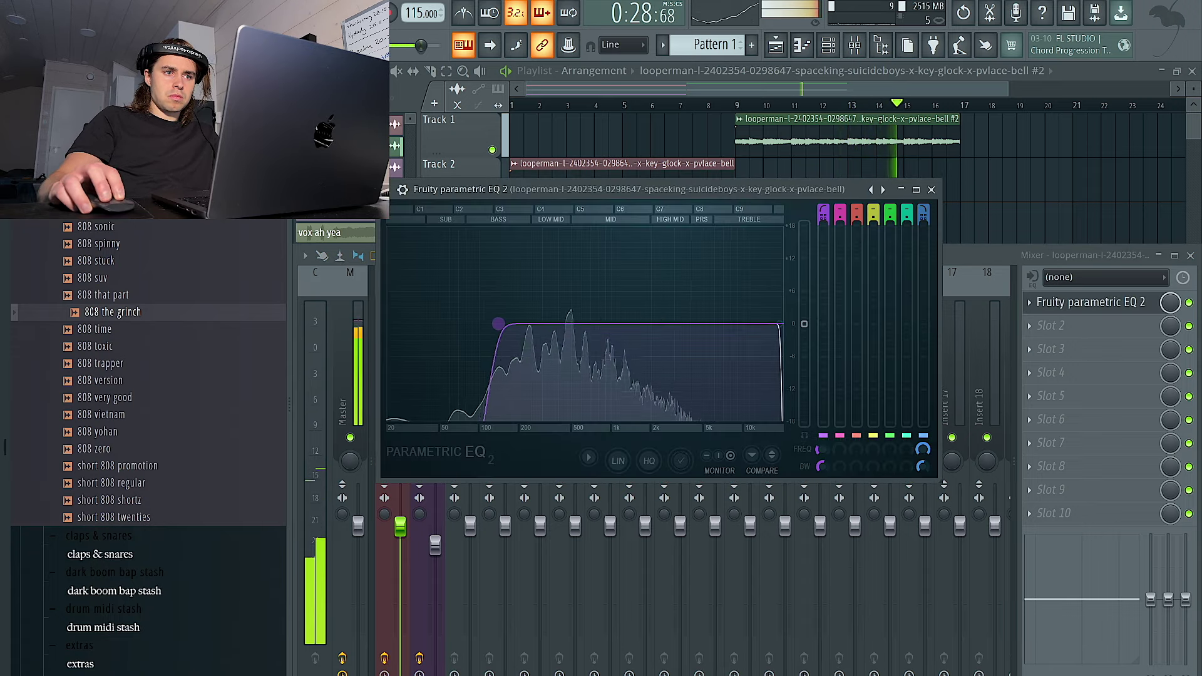
{"action": "left_click", "coordinate": [1058, 198]}
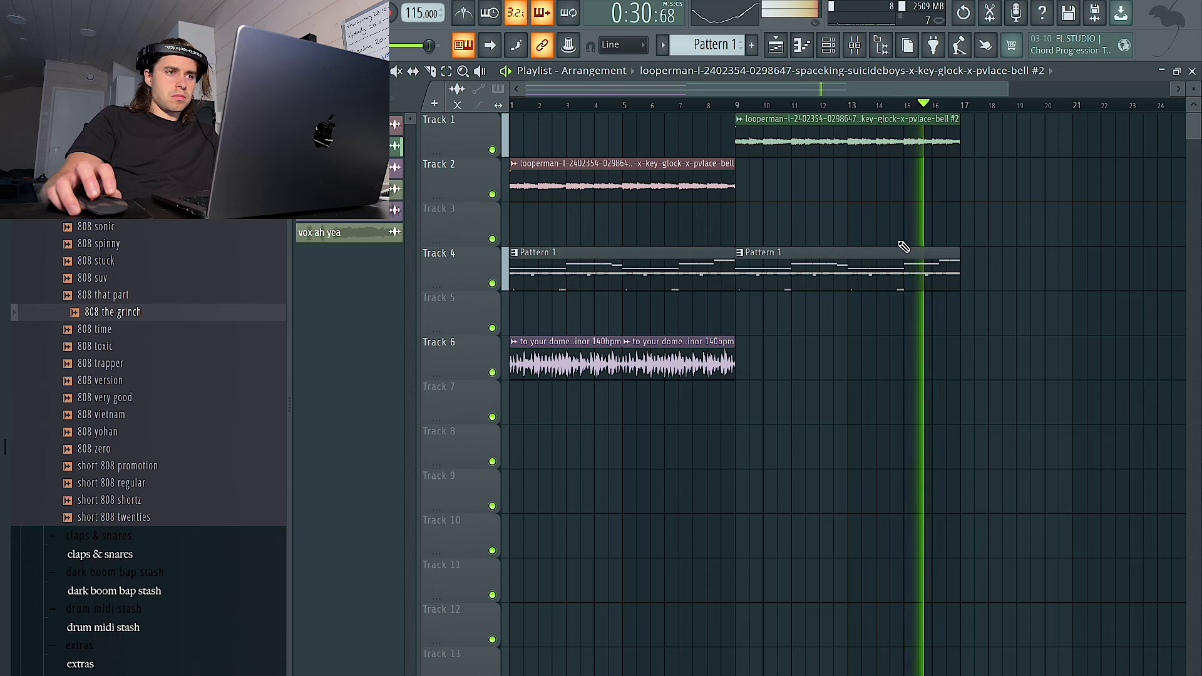
Step: Show every channel in the rack and raise all openhat coupe notes by a semitone to C5
{"action": "key", "text": "F6"}
{"action": "left_click", "coordinate": [415, 74]}
{"action": "left_click", "coordinate": [408, 94]}
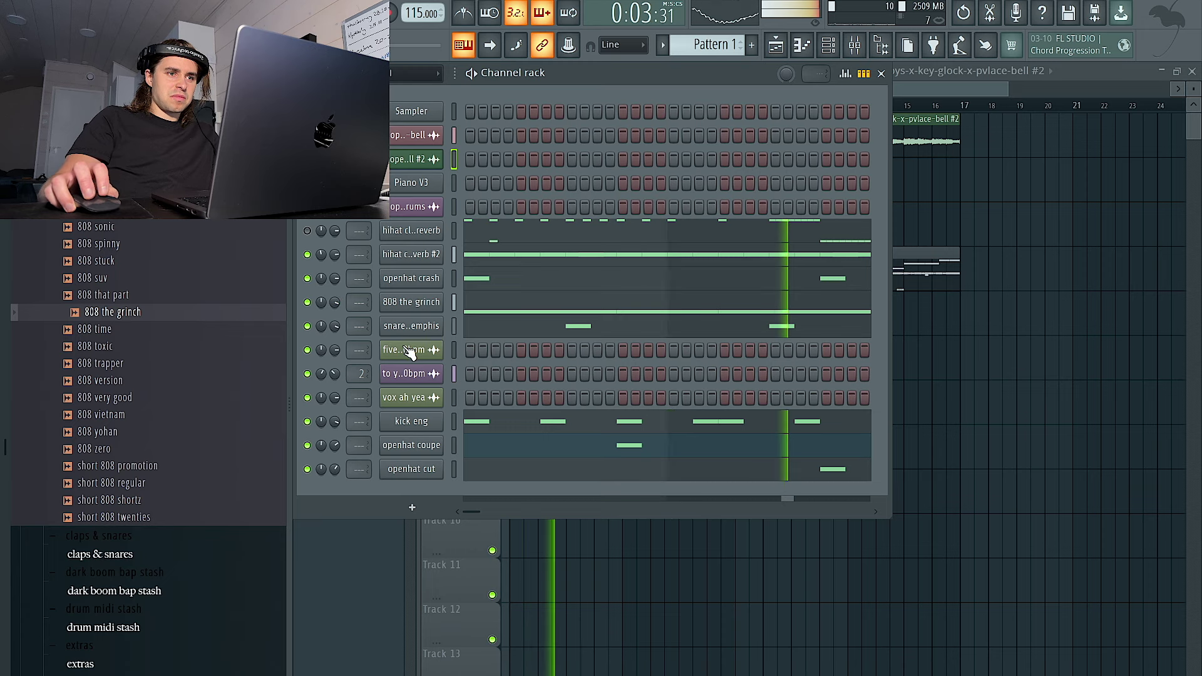
{"action": "right_click", "coordinate": [412, 420]}
{"action": "right_click", "coordinate": [424, 443]}
{"action": "left_click", "coordinate": [475, 440]}
{"action": "right_click", "coordinate": [428, 443]}
{"action": "left_click", "coordinate": [473, 442]}
{"action": "key", "text": "ctrl+a"}
{"action": "key", "text": "shift+Up"}
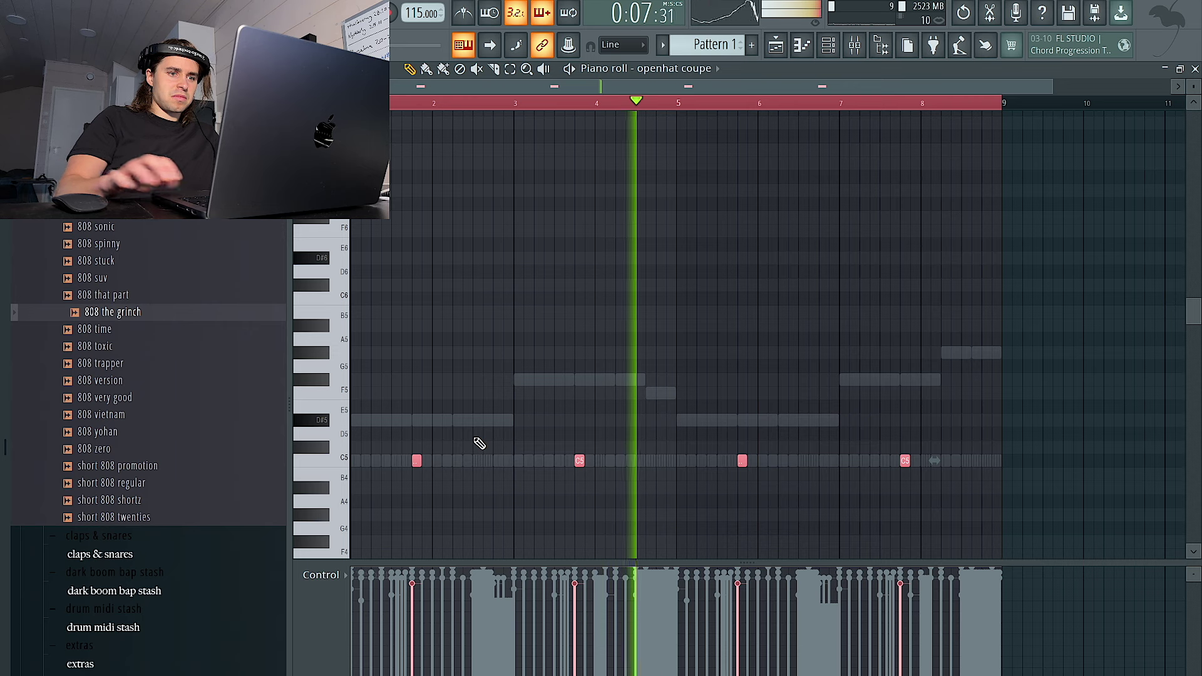
Step: Open the openhats folder and try openhat off and openhat love as replacements for the openhat coupe sample
{"action": "scroll", "coordinate": [152, 482], "scroll_direction": "down", "scroll_amount": 3}
{"action": "scroll", "coordinate": [152, 482], "scroll_direction": "down", "scroll_amount": 3}
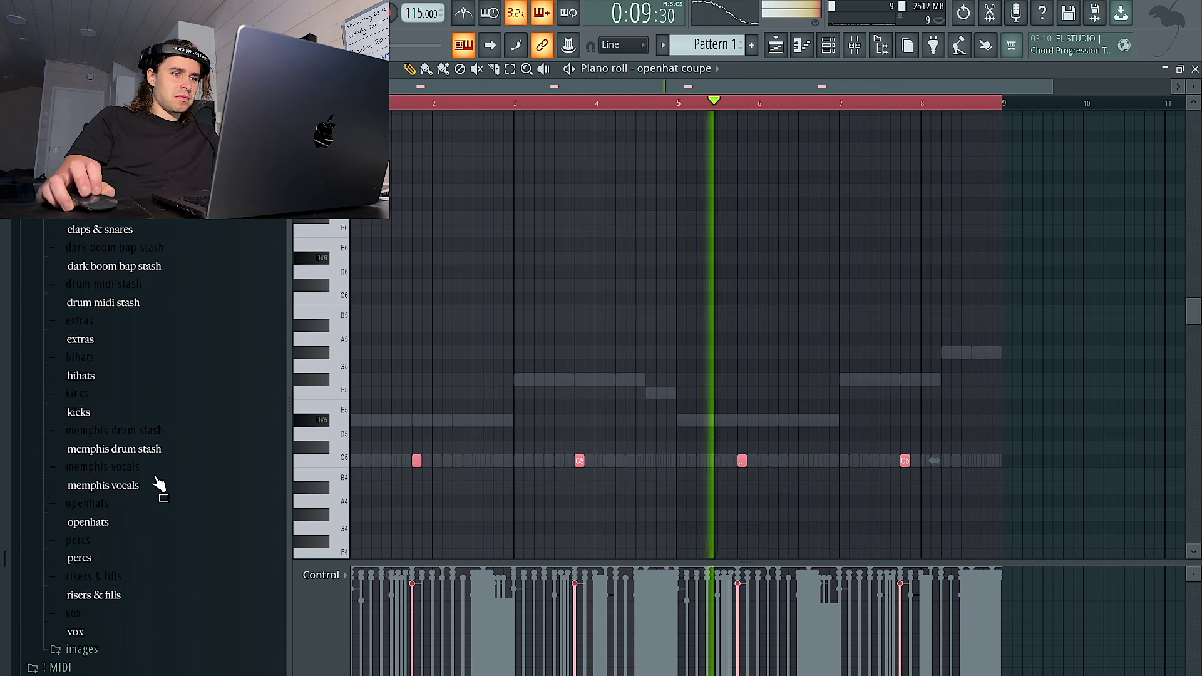
{"action": "left_click", "coordinate": [161, 515]}
{"action": "middle_click", "coordinate": [156, 495]}
{"action": "middle_click", "coordinate": [157, 479]}
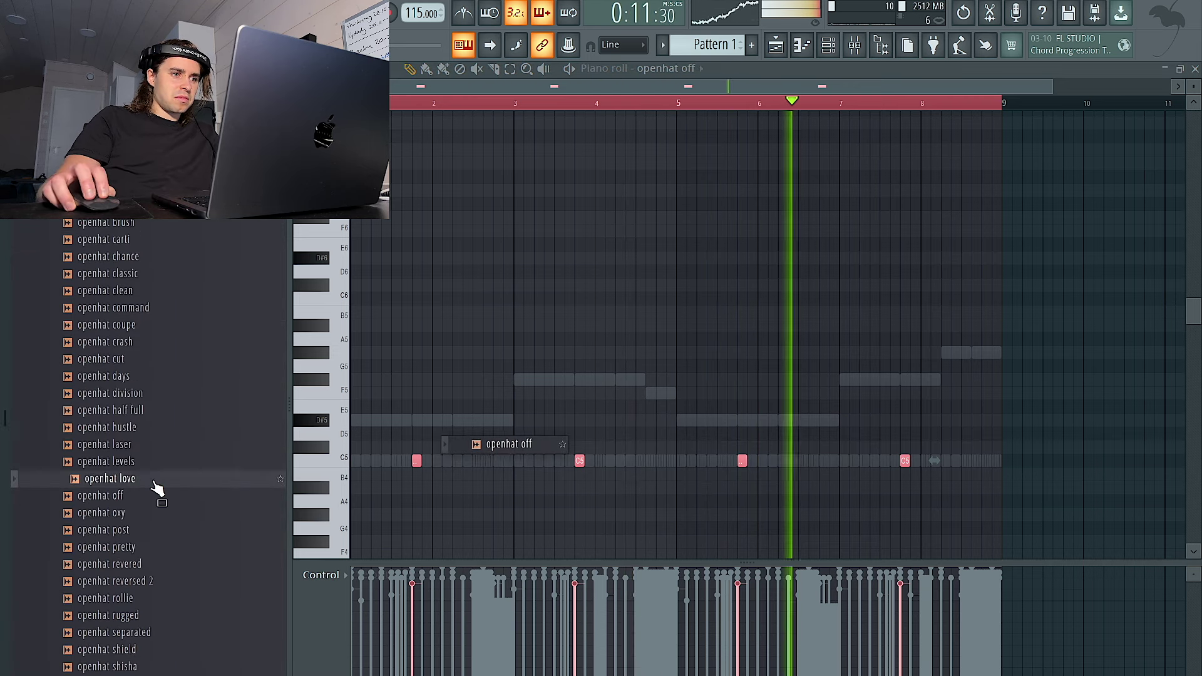
{"action": "left_click", "coordinate": [451, 377]}
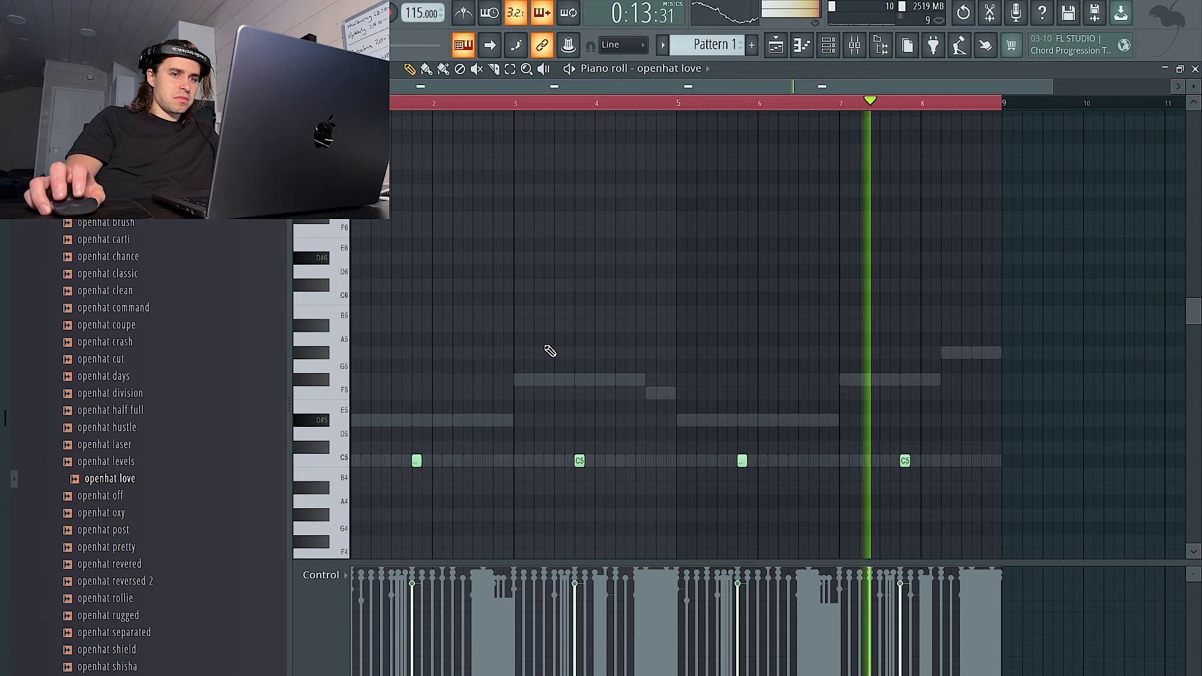
Step: Try openhat oxy and openhat pretty as the open hat channel's sample
{"action": "left_click_drag", "start_coordinate": [163, 516], "coordinate": [584, 348]}
{"action": "right_click", "coordinate": [782, 105]}
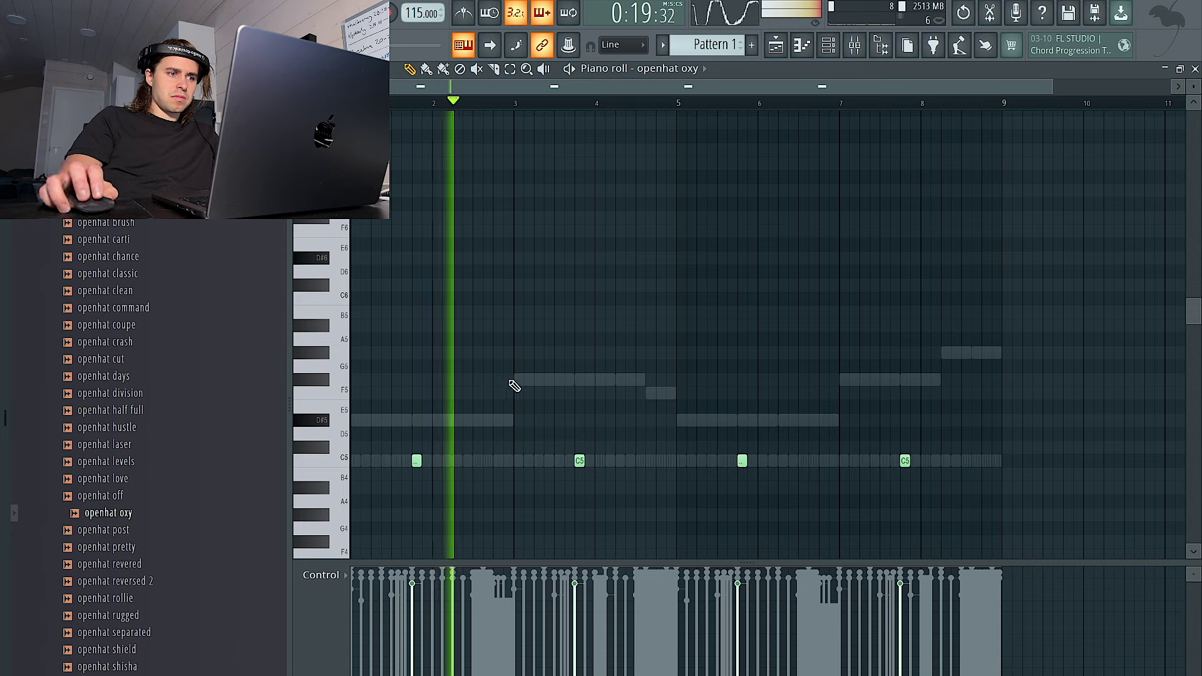
{"action": "left_click_drag", "start_coordinate": [143, 547], "coordinate": [607, 356]}
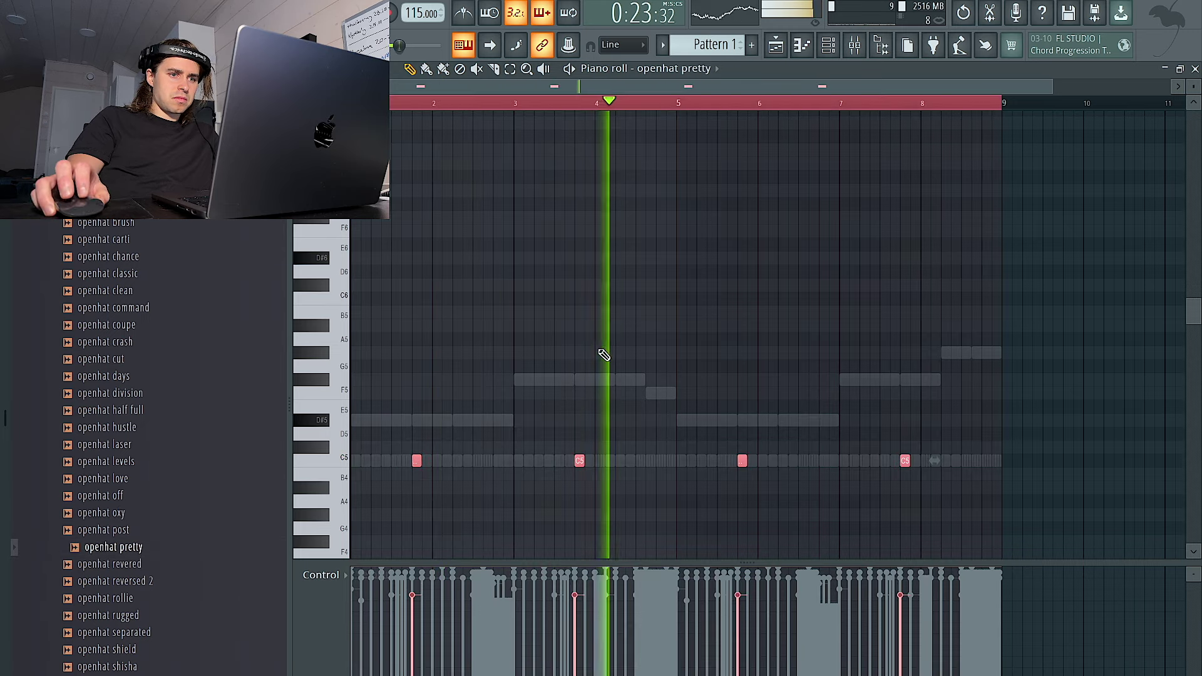
{"action": "key", "text": "ctrl+z"}
Step: Compare openhat rugged and openhat separated on the open hat channel and keep openhat separated
{"action": "left_click", "coordinate": [131, 634]}
{"action": "left_click", "coordinate": [142, 619]}
{"action": "left_click_drag", "start_coordinate": [146, 634], "coordinate": [363, 483]}
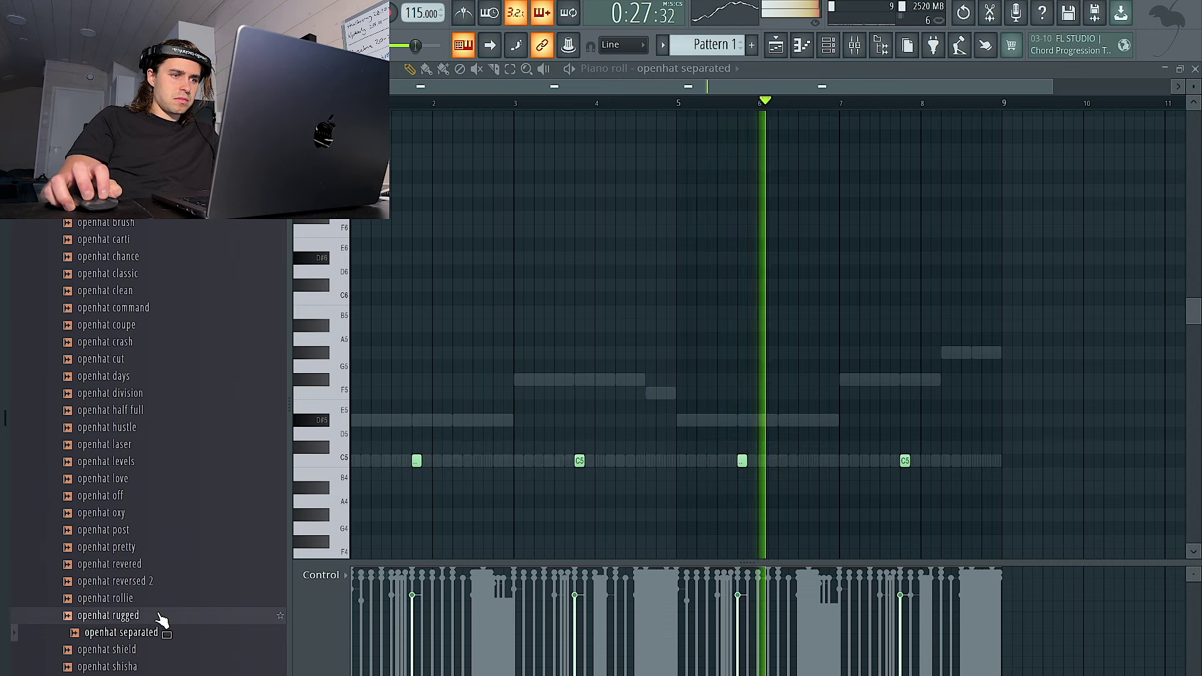
{"action": "left_click_drag", "start_coordinate": [161, 619], "coordinate": [472, 431]}
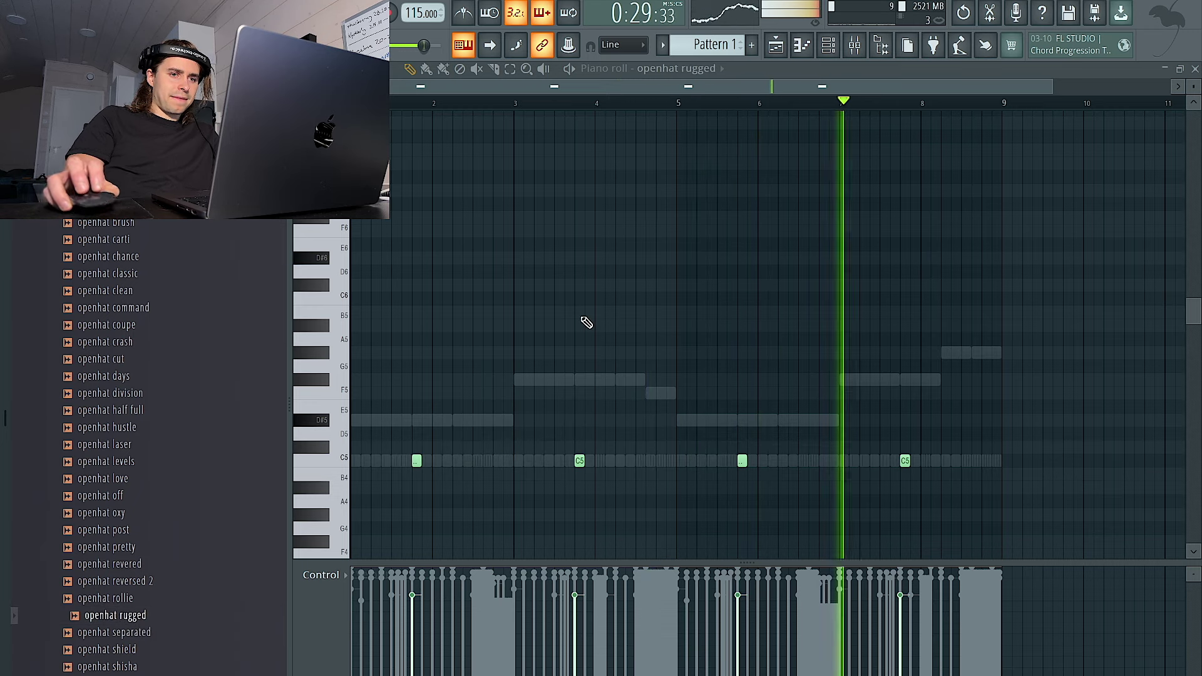
{"action": "left_click_drag", "start_coordinate": [206, 632], "coordinate": [453, 445]}
{"action": "key", "text": "ctrl+d"}
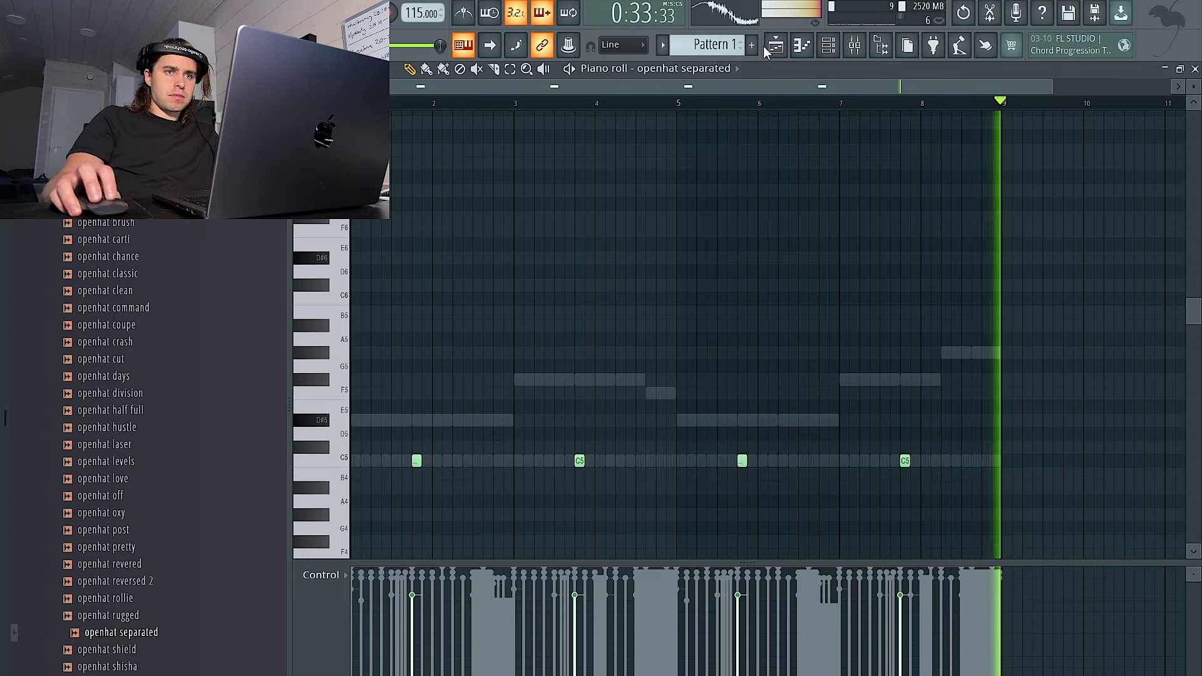
Step: Insert Decapitator in the third effect slot of the "to your dome" vocal's mixer track and lower the track's volume slightly
{"action": "left_click", "coordinate": [776, 45]}
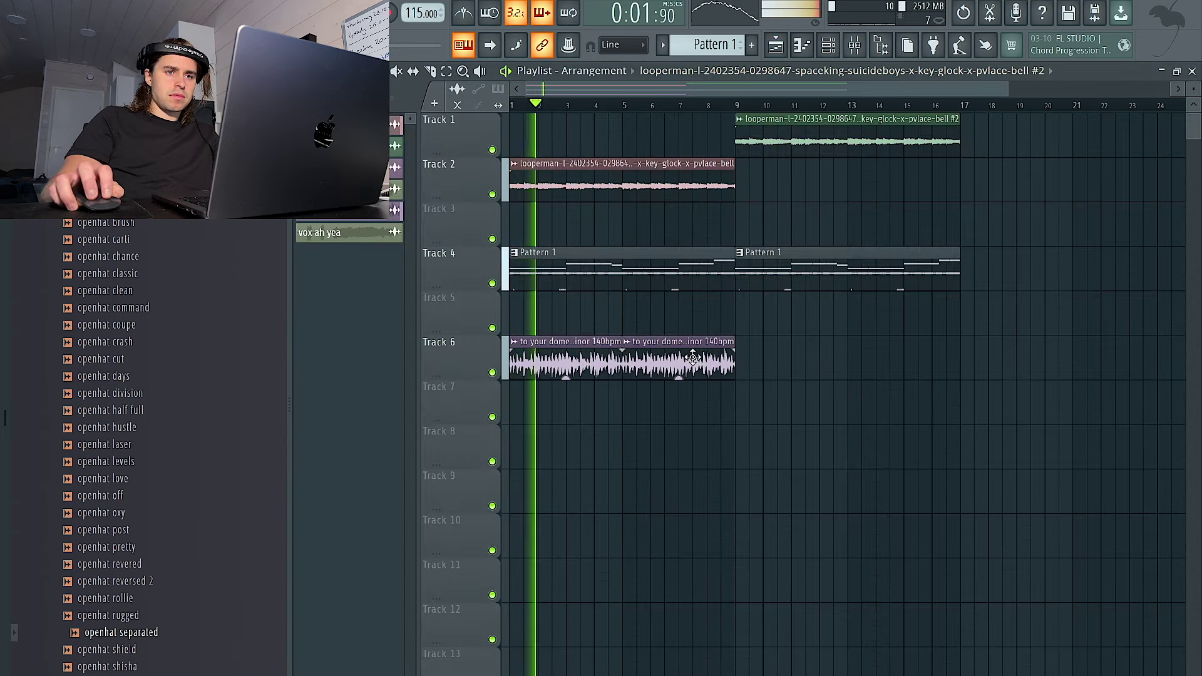
{"action": "key", "text": "F9"}
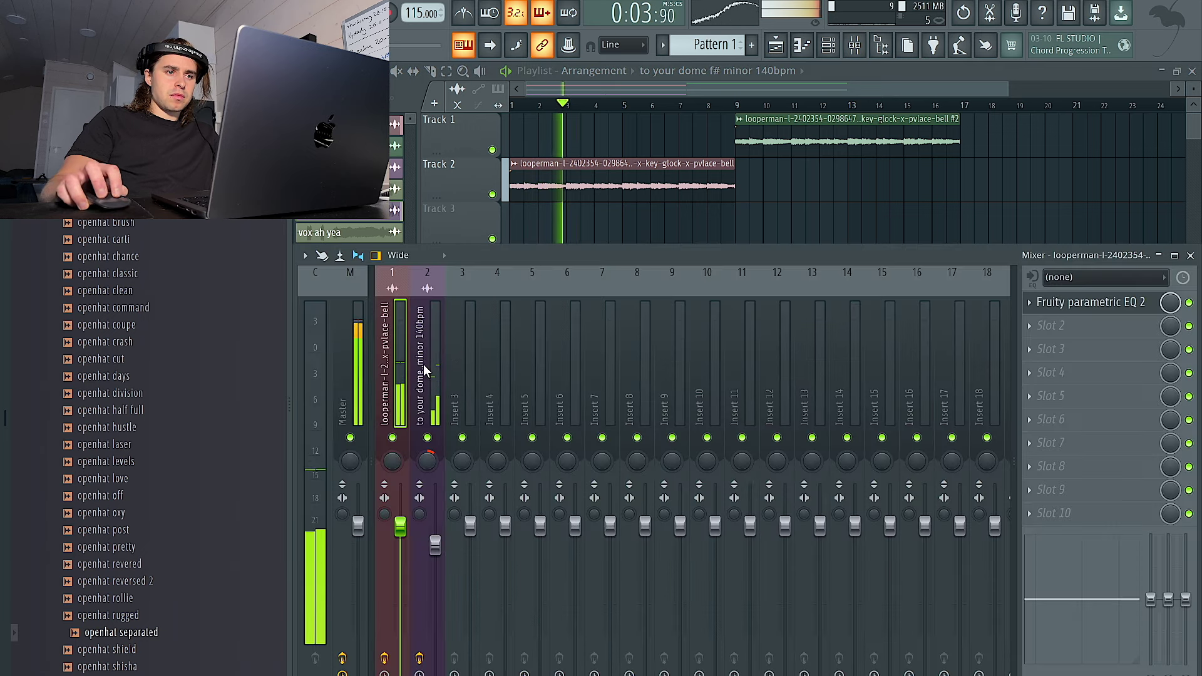
{"action": "left_click", "coordinate": [423, 364]}
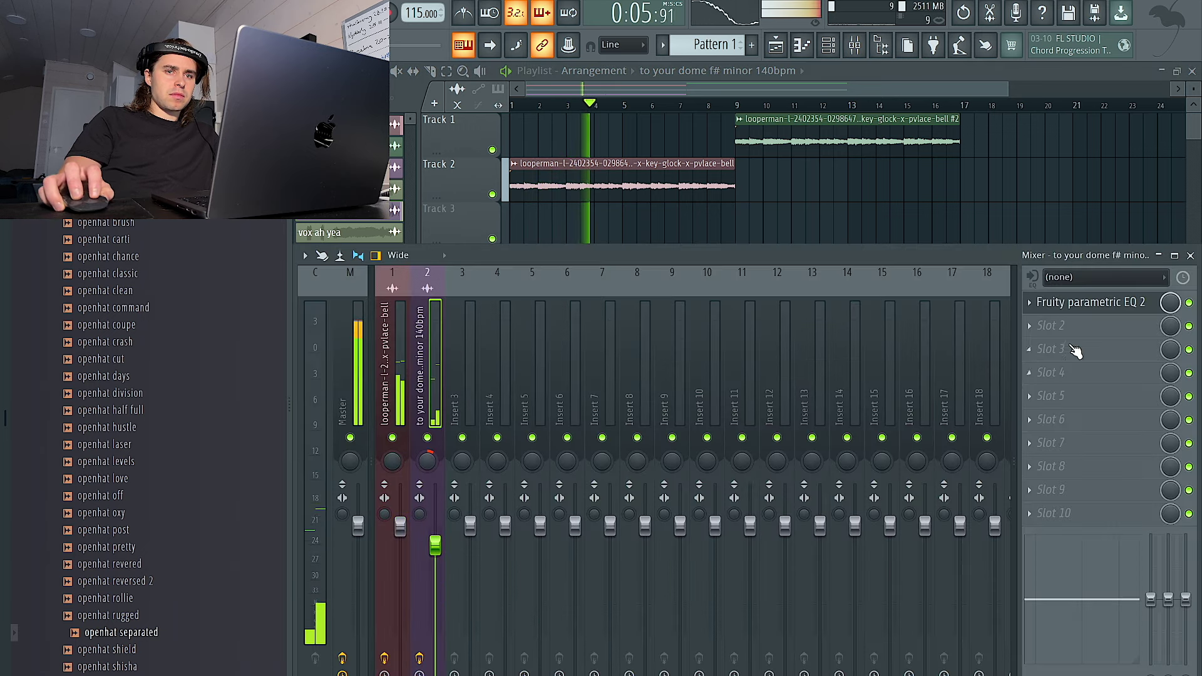
{"action": "left_click", "coordinate": [1076, 303]}
{"action": "left_click", "coordinate": [1052, 349]}
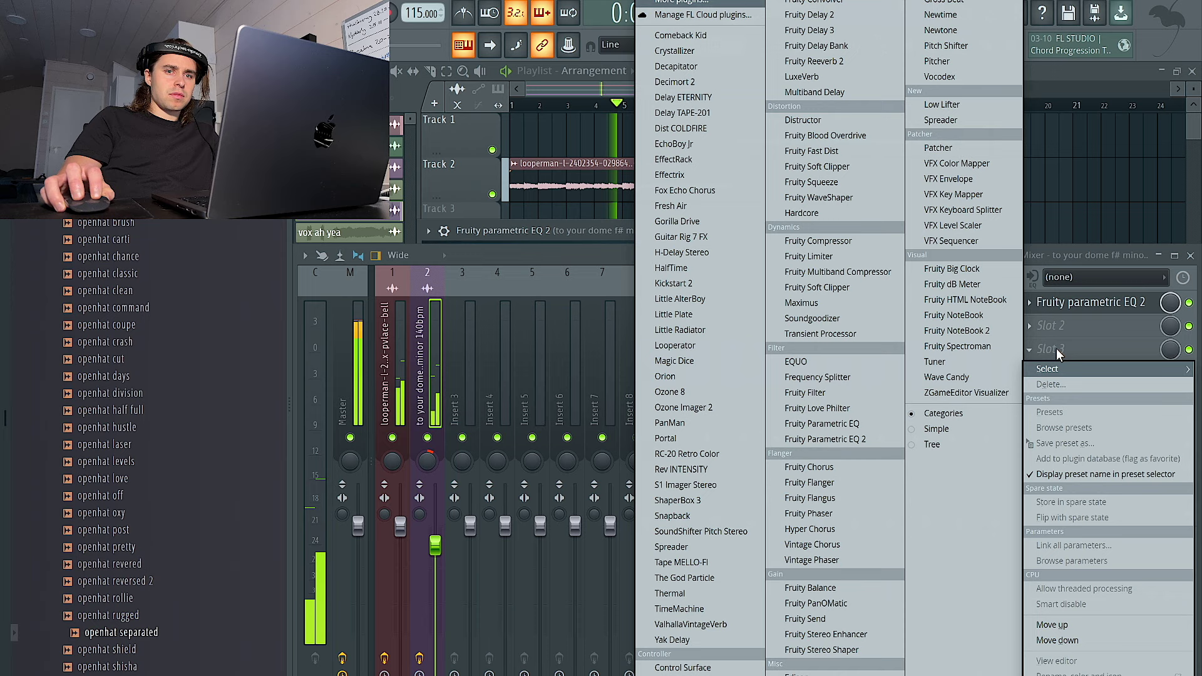
{"action": "left_click", "coordinate": [676, 66]}
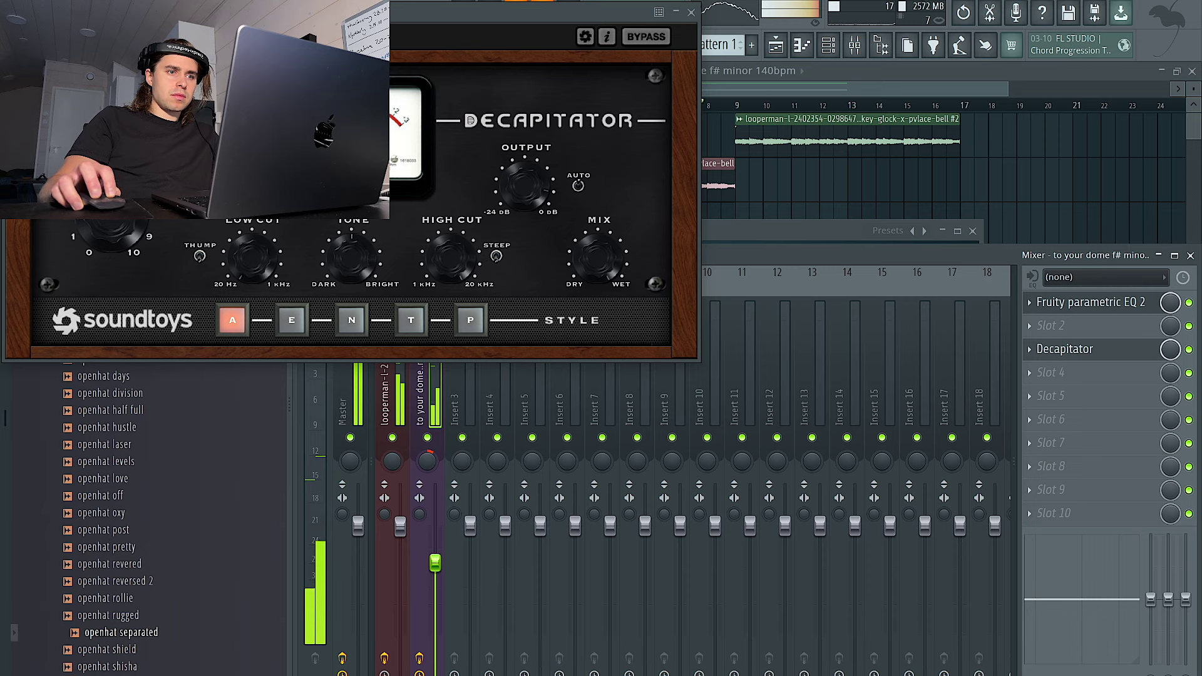
{"action": "left_click", "coordinate": [680, 14]}
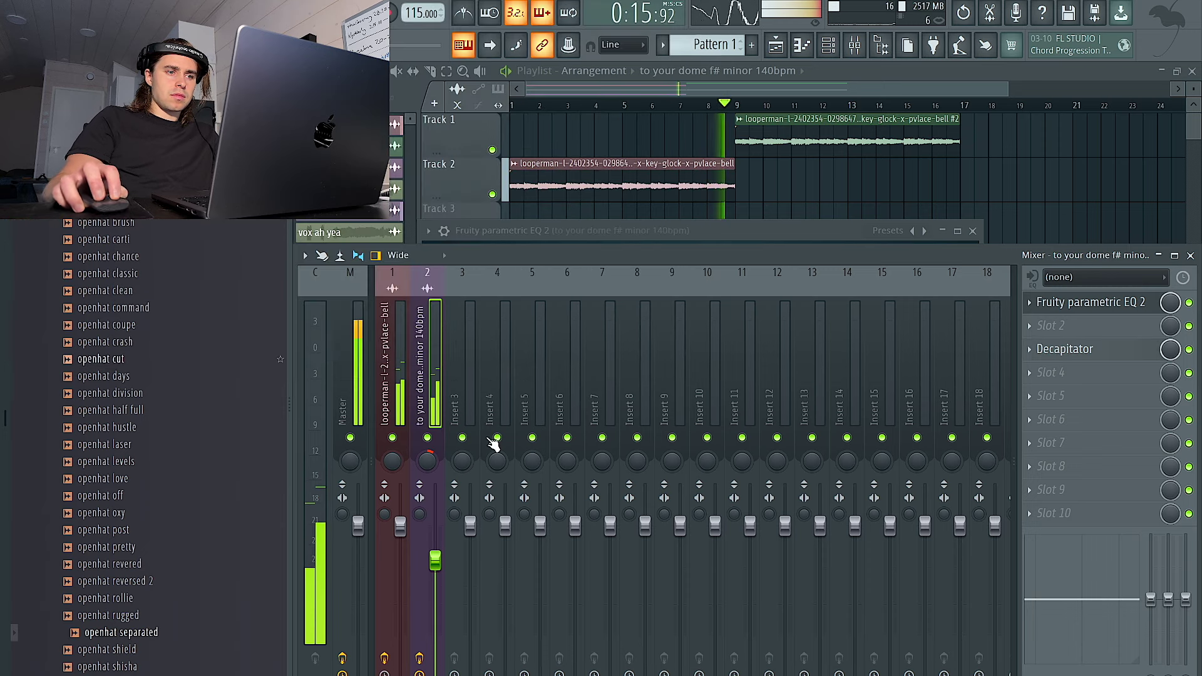
{"action": "left_click", "coordinate": [1030, 165]}
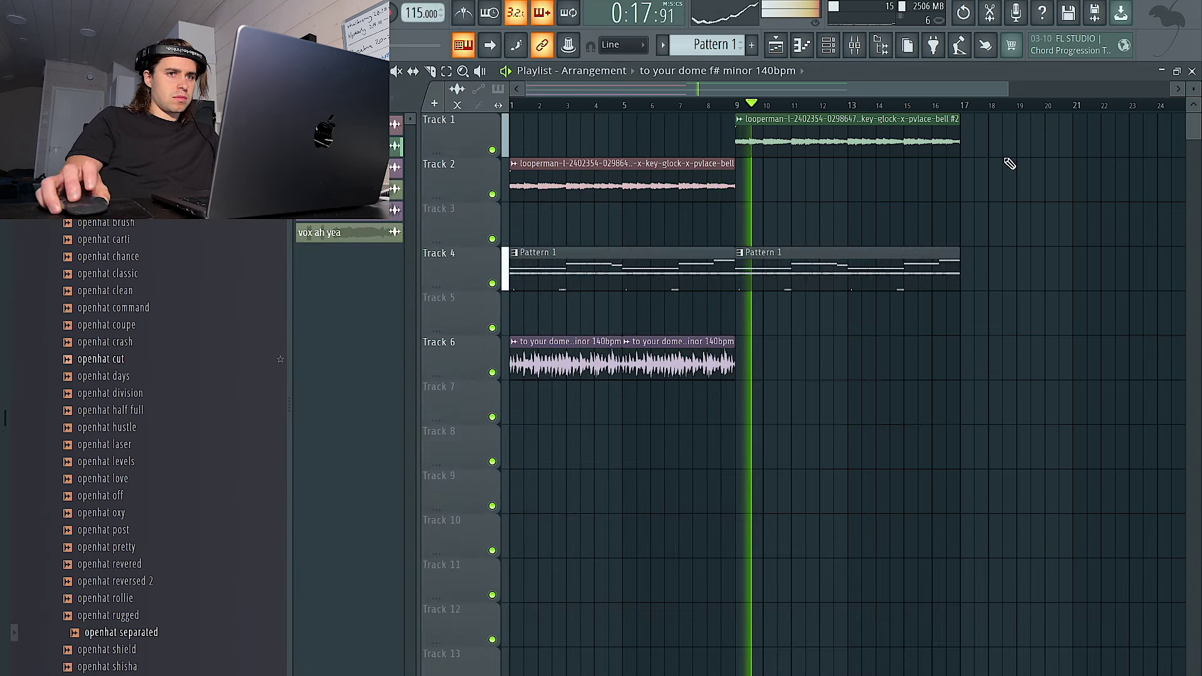
Step: Show the channel rack and review the miscellaneous and sample settings of the hihat clean reverb #2 channel
{"action": "scroll", "coordinate": [889, 180], "scroll_direction": "down", "scroll_amount": 2}
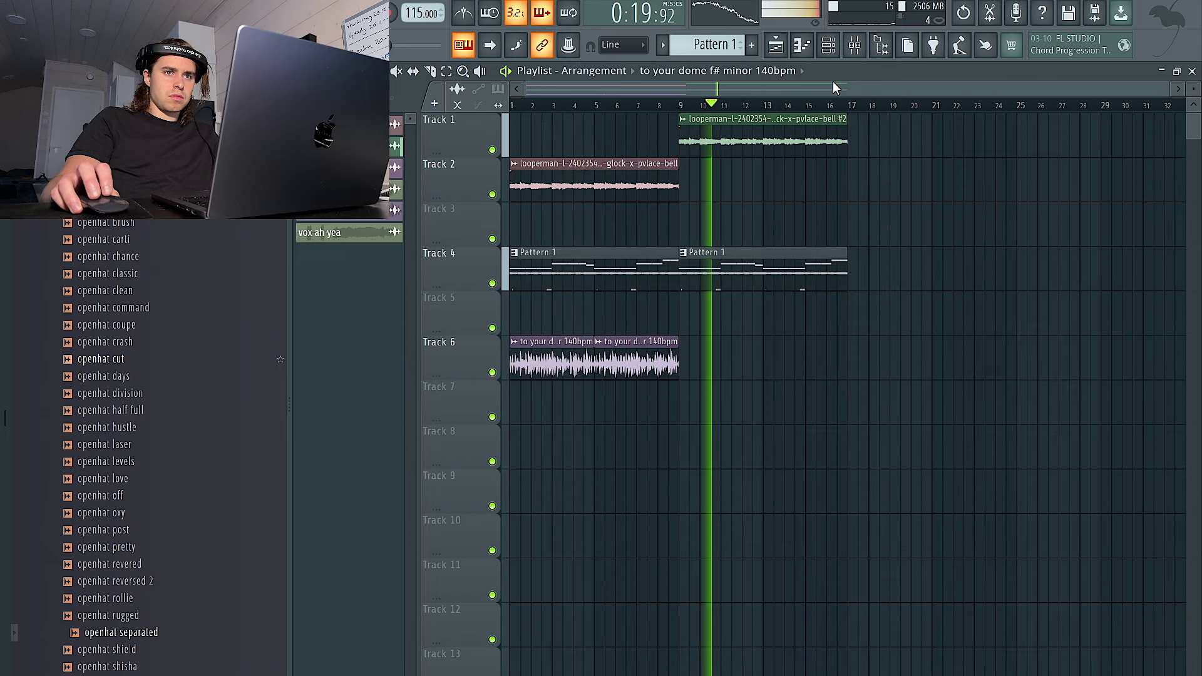
{"action": "left_click", "coordinate": [828, 45]}
{"action": "left_click", "coordinate": [409, 73]}
{"action": "left_click", "coordinate": [400, 127]}
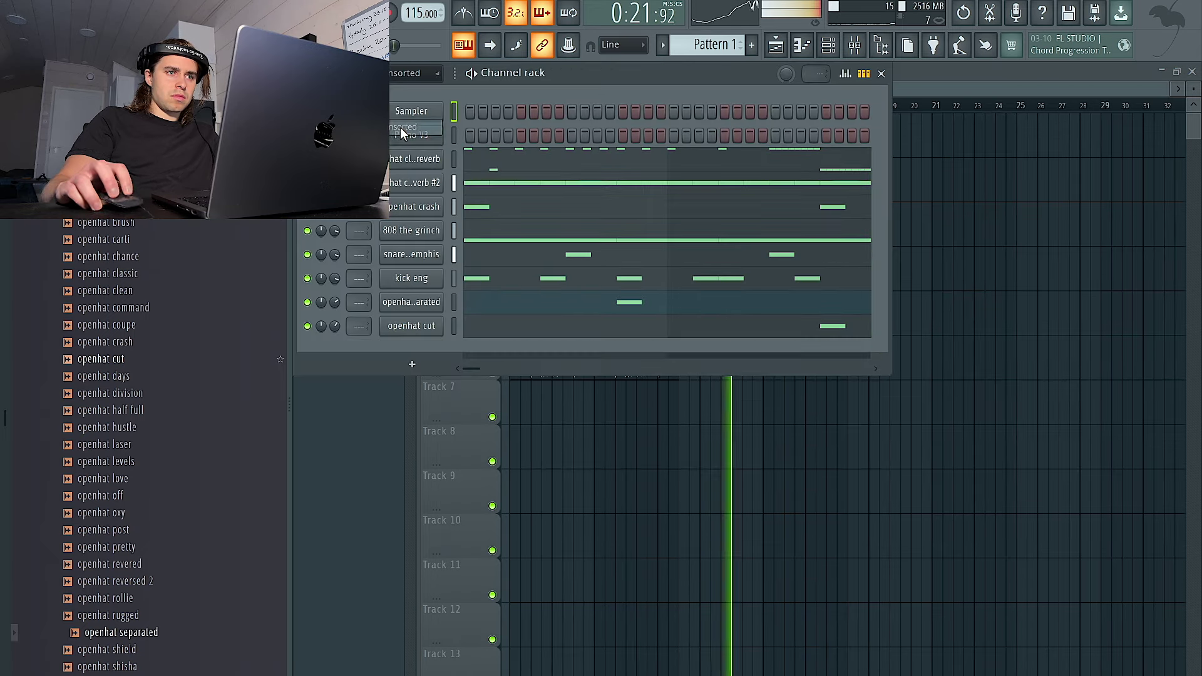
{"action": "right_click", "coordinate": [411, 185]}
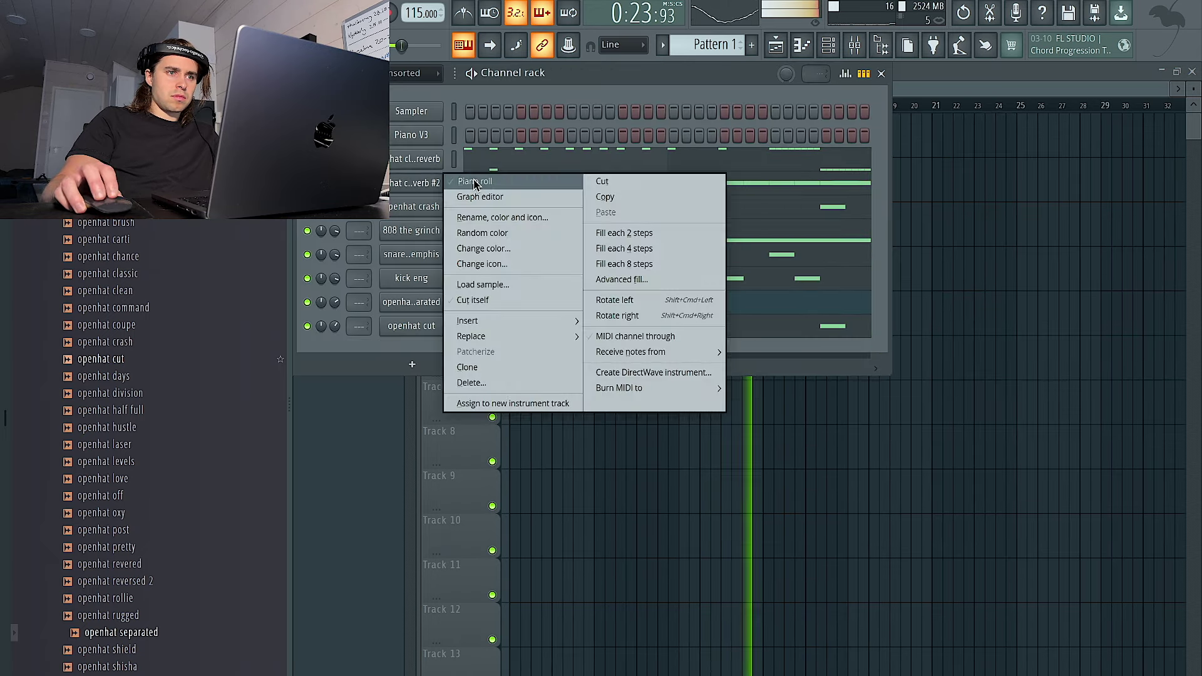
{"action": "left_click", "coordinate": [413, 182]}
{"action": "left_click", "coordinate": [530, 282]}
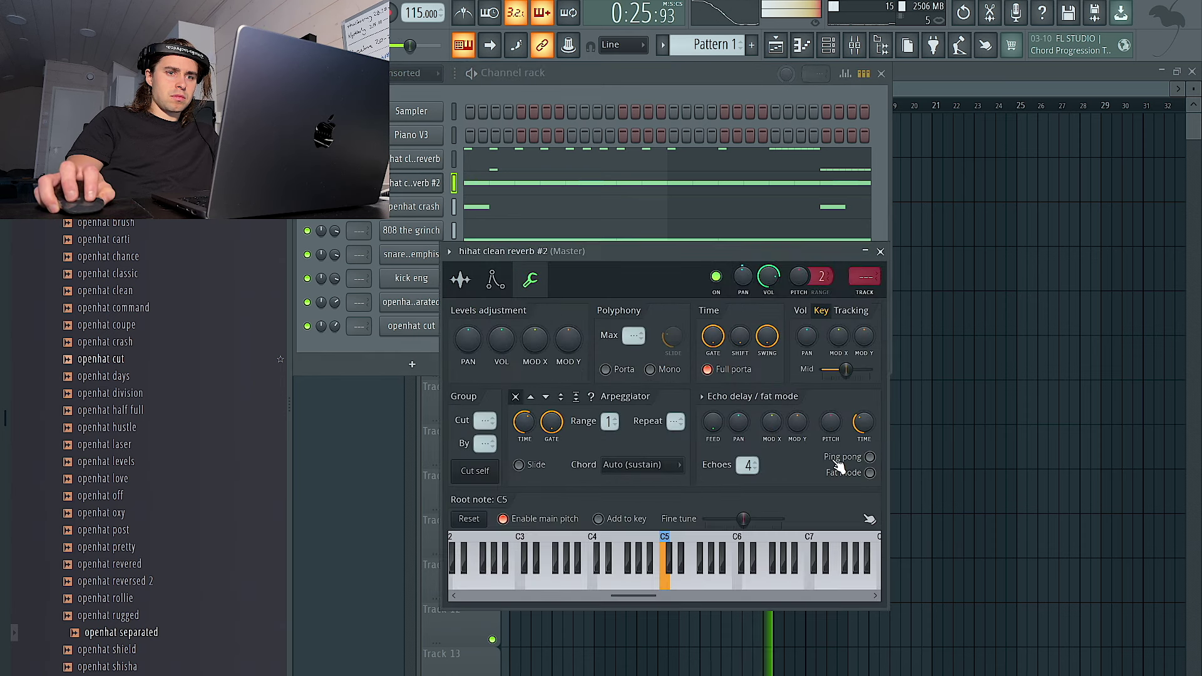
{"action": "right_click", "coordinate": [705, 519]}
{"action": "left_click", "coordinate": [729, 536]}
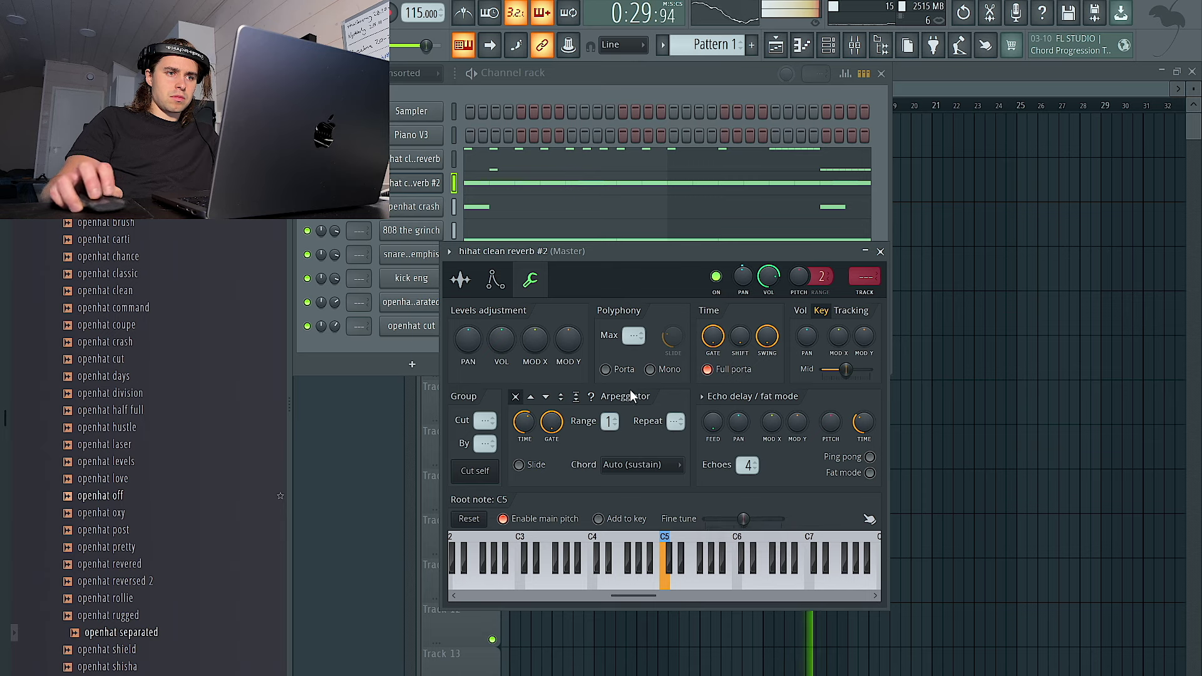
{"action": "left_click", "coordinate": [461, 280]}
{"action": "right_click", "coordinate": [720, 340]}
{"action": "left_click", "coordinate": [731, 359]}
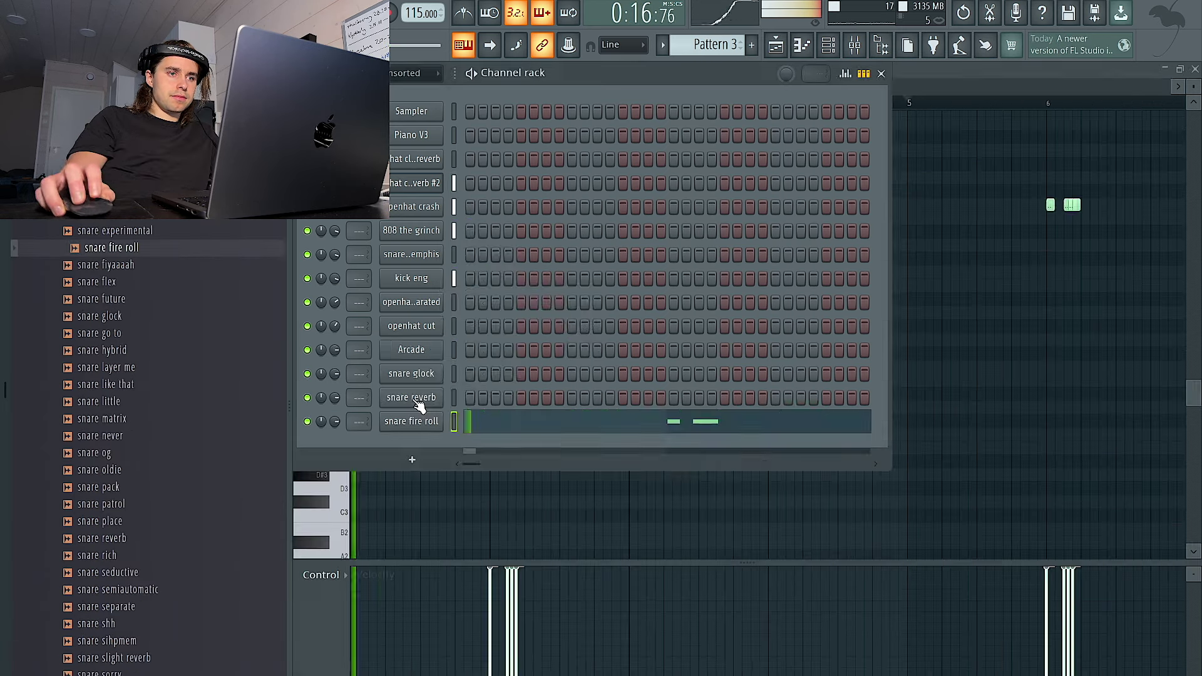
Step: Add a C5 snare reverb note halfway through bar 3 of Pattern 3 and duplicate it four bars on
{"action": "left_click", "coordinate": [501, 398]}
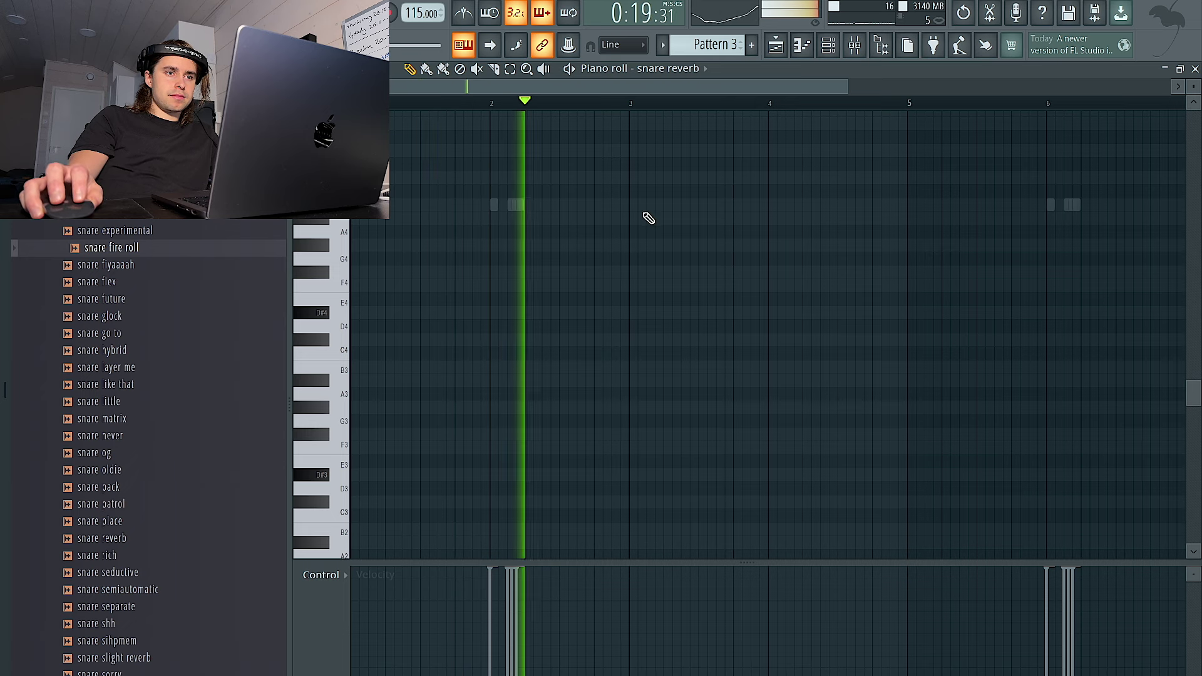
{"action": "left_click", "coordinate": [601, 206]}
{"action": "right_click", "coordinate": [612, 206]}
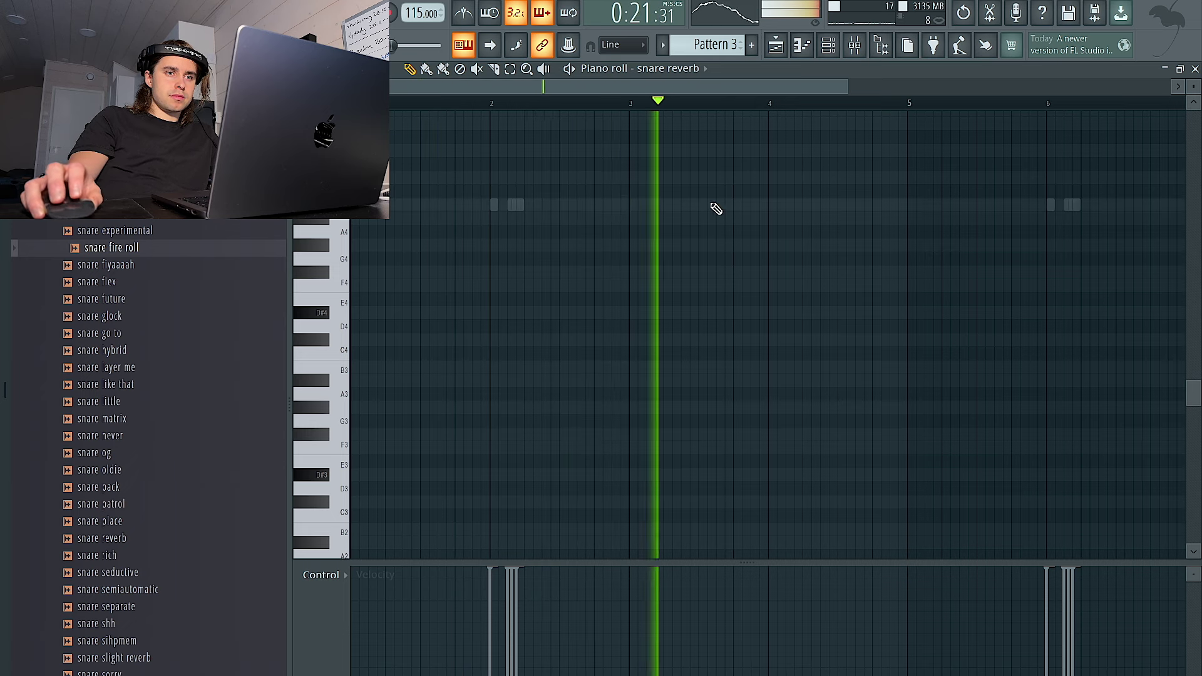
{"action": "left_click", "coordinate": [700, 168]}
{"action": "mouse_move", "coordinate": [697, 170]}
{"action": "left_mouse_down"}
{"action": "mouse_move", "coordinate": [696, 193]}
{"action": "mouse_move", "coordinate": [706, 191]}
{"action": "left_mouse_up"}
{"action": "left_click_drag", "start_coordinate": [908, 102], "coordinate": [358, 102]}
{"action": "key", "text": "ctrl+b"}
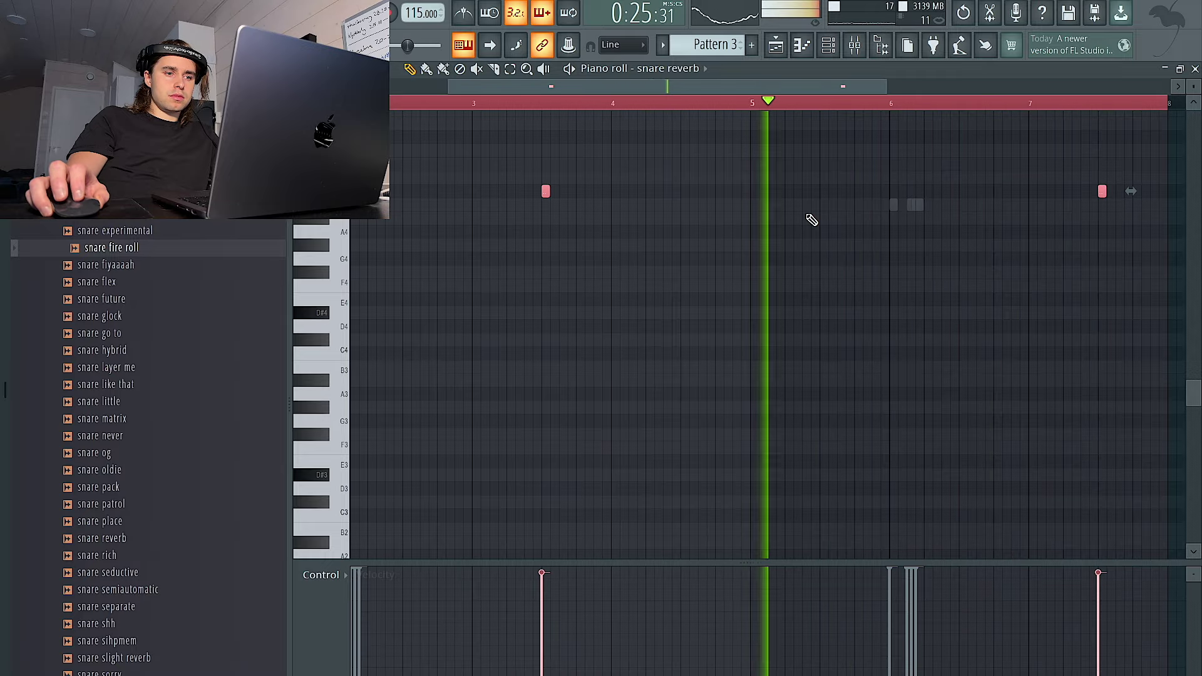
{"action": "scroll", "coordinate": [789, 232], "scroll_direction": "down", "scroll_amount": 2}
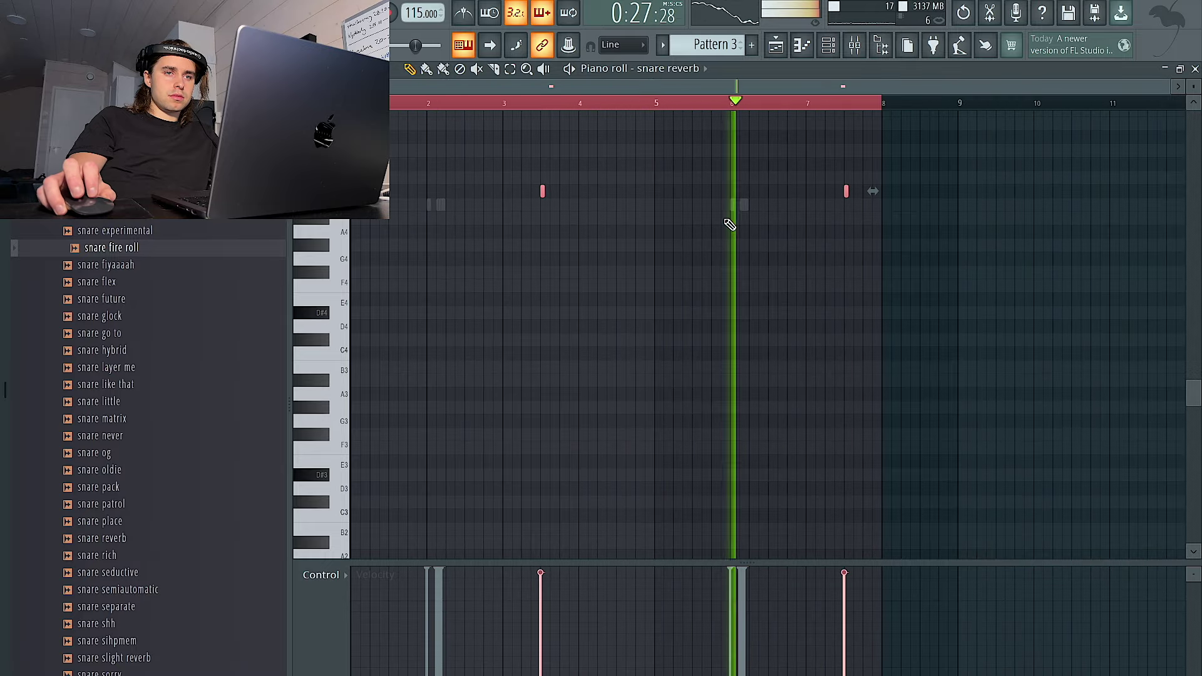
{"action": "scroll", "coordinate": [727, 223], "scroll_direction": "up", "scroll_amount": 2}
Step: Cut all snare fire roll notes out of Pattern 3
{"action": "left_click", "coordinate": [831, 45]}
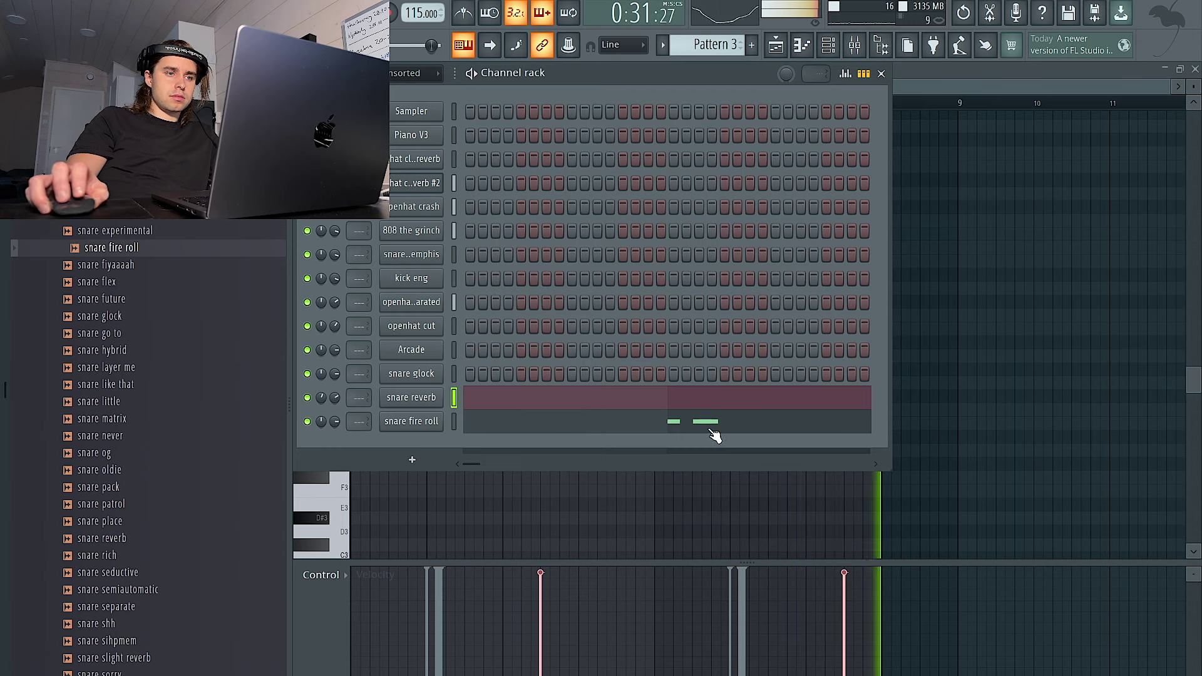
{"action": "left_click", "coordinate": [455, 422]}
{"action": "key", "text": "ctrl+x"}
{"action": "scroll", "coordinate": [184, 224], "scroll_direction": "up", "scroll_amount": 4}
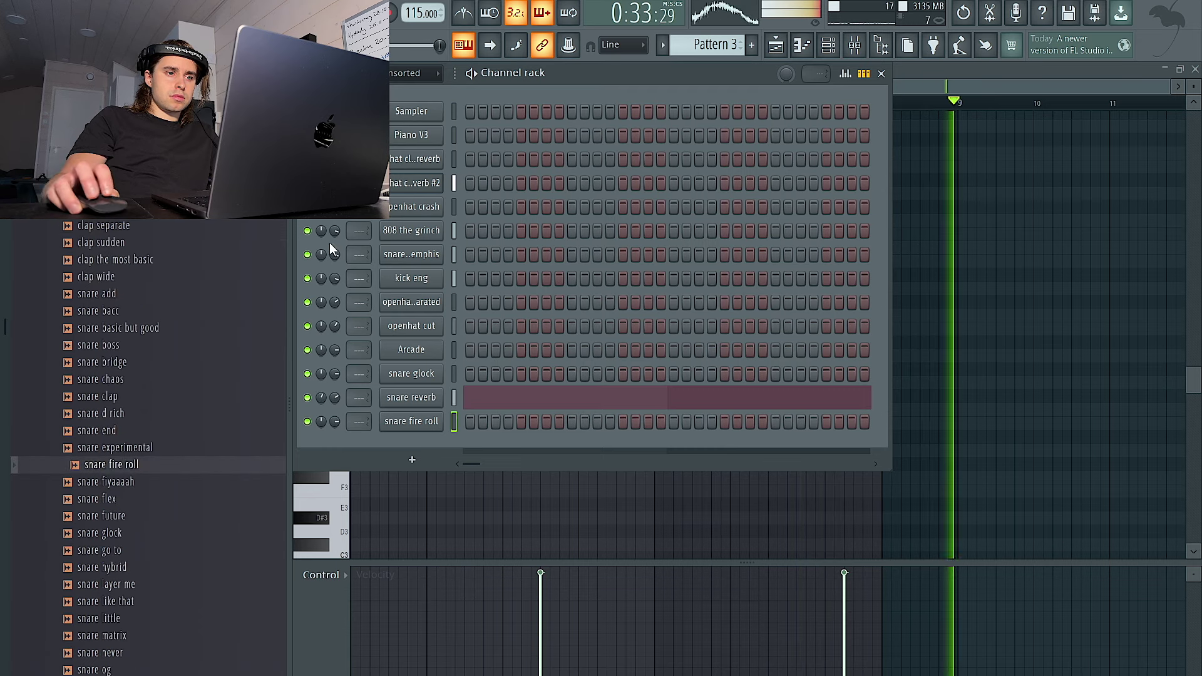
Step: Move the snare reverb notes from Pattern 3 into the same channel of Pattern 1
{"action": "left_click", "coordinate": [455, 397]}
{"action": "key", "text": "ctrl+x"}
{"action": "scroll", "coordinate": [709, 44], "scroll_direction": "up", "scroll_amount": 2}
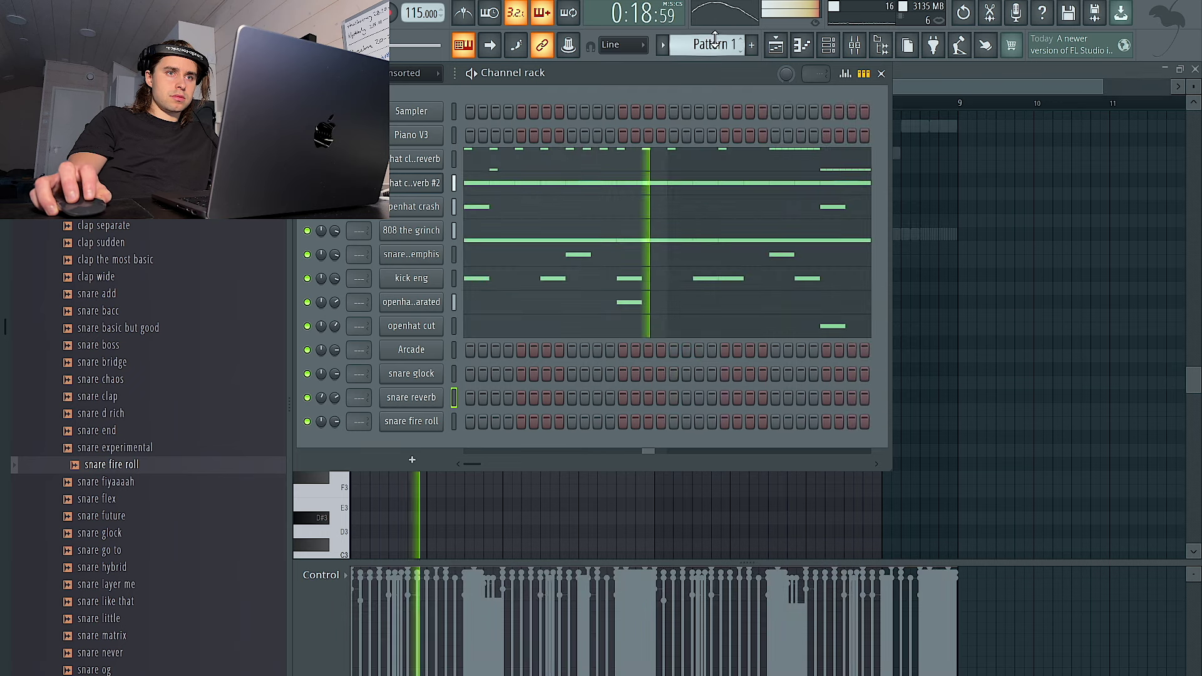
{"action": "key", "text": "ctrl+v"}
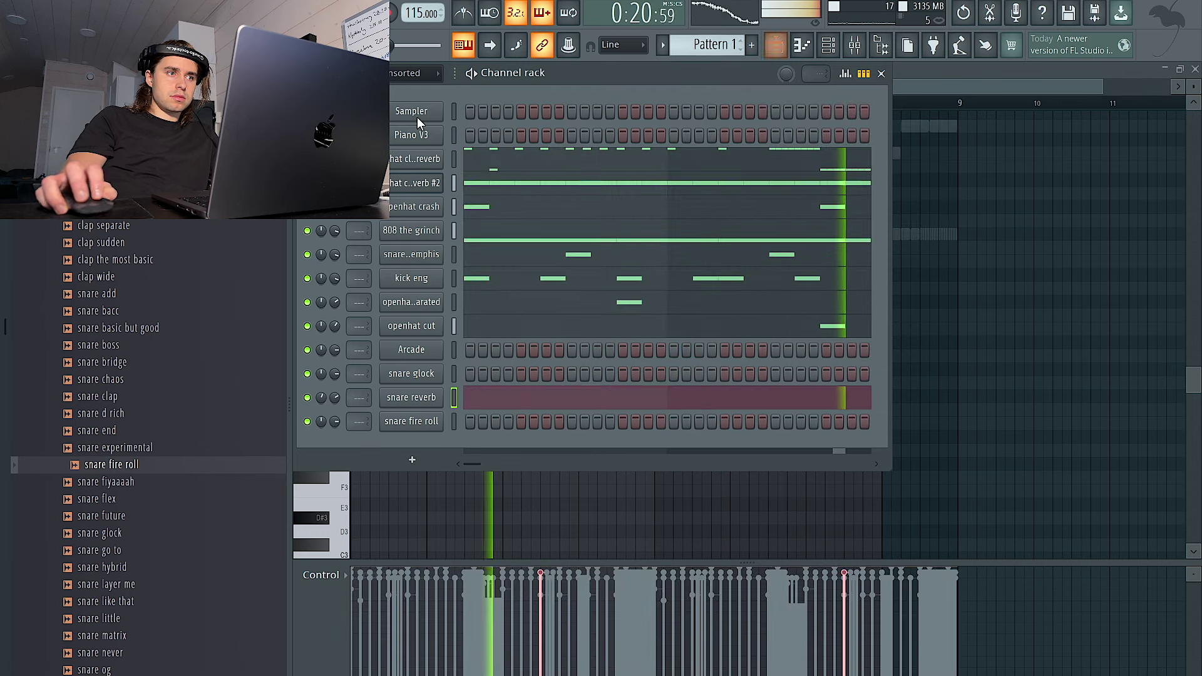
Step: Preview the clap reverb sample and open the extras folder in the sample browser
{"action": "scroll", "coordinate": [150, 313], "scroll_direction": "up", "scroll_amount": 3}
{"action": "left_click", "coordinate": [146, 307]}
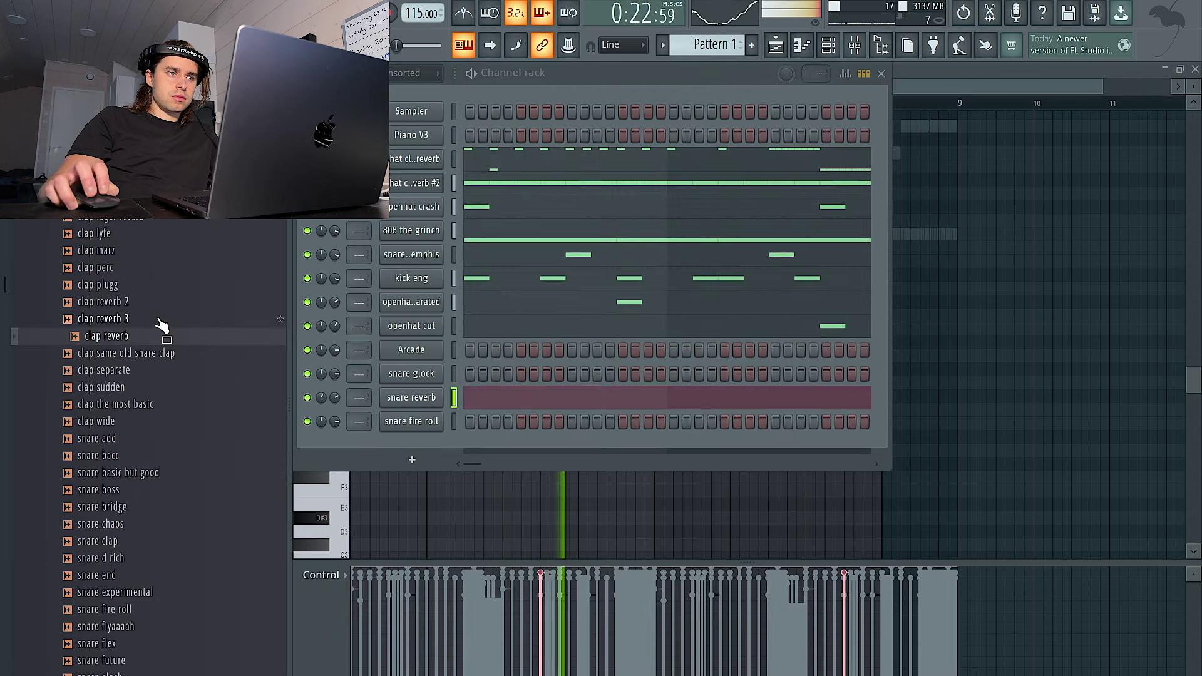
{"action": "scroll", "coordinate": [157, 294], "scroll_direction": "up", "scroll_amount": 8}
{"action": "left_click", "coordinate": [161, 435]}
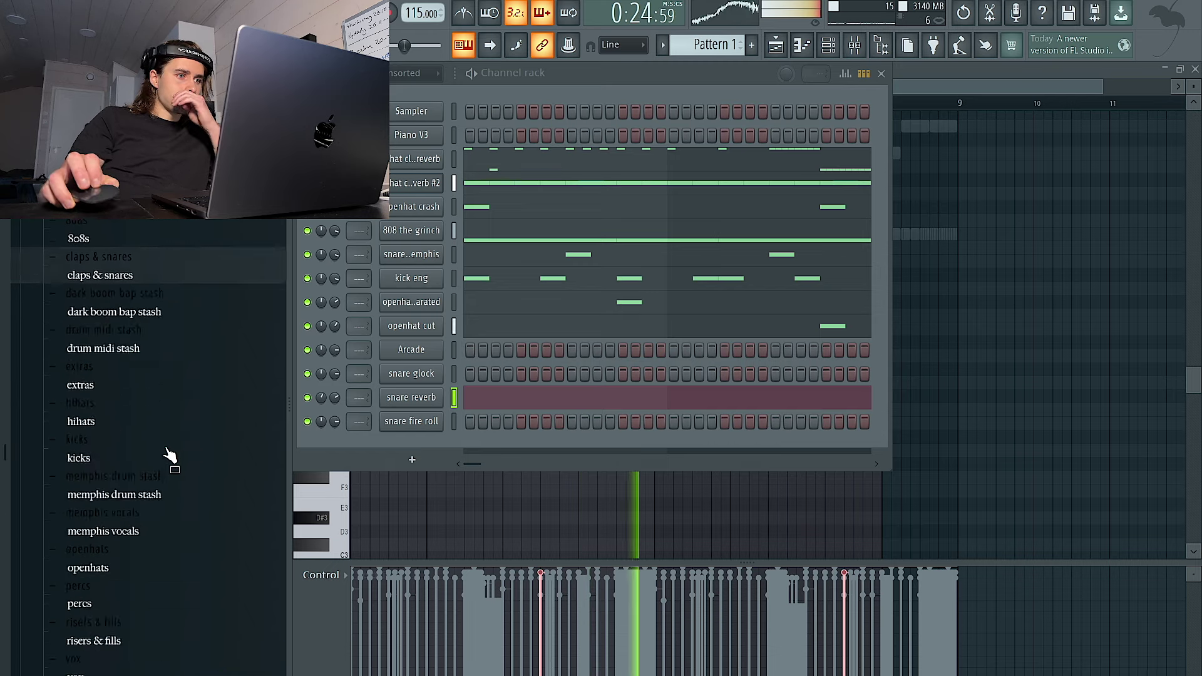
{"action": "scroll", "coordinate": [166, 376], "scroll_direction": "down", "scroll_amount": 5}
{"action": "left_click", "coordinate": [181, 182]}
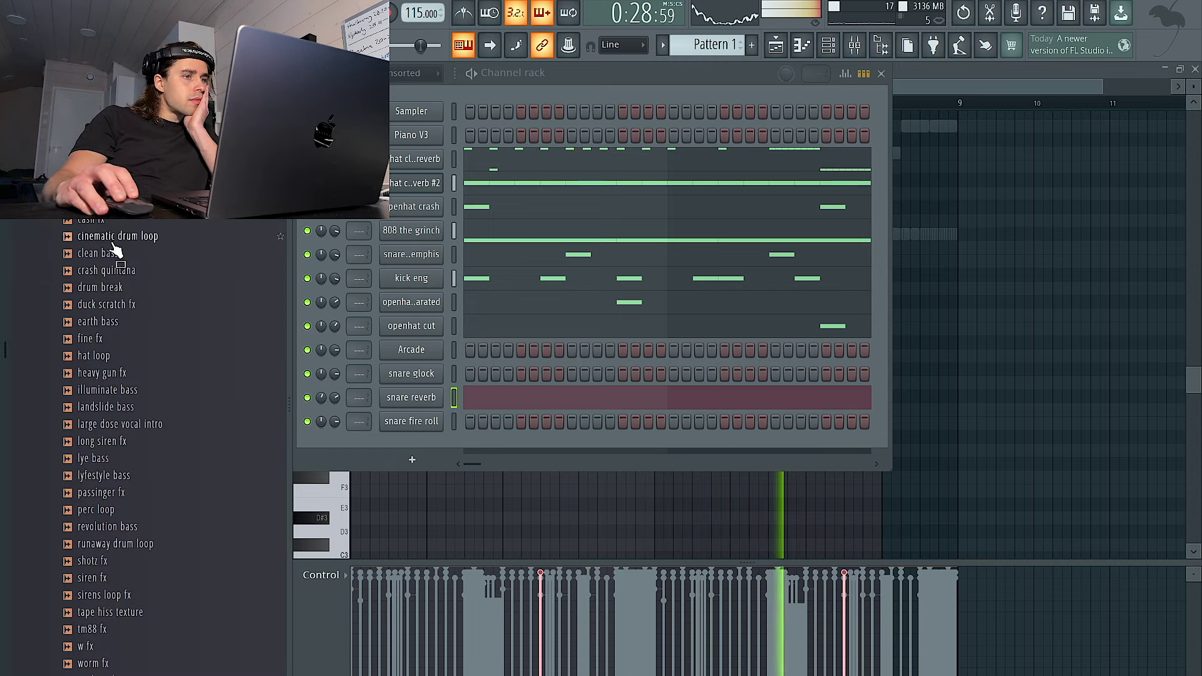
Step: Preview lye bass, landslide bass, long siren fx, passinger fx, runaway drum loop, shotz fx and siren fx in the extras folder
{"action": "left_click", "coordinate": [152, 458]}
{"action": "left_click", "coordinate": [152, 408]}
{"action": "left_click", "coordinate": [151, 443]}
{"action": "left_click", "coordinate": [148, 494]}
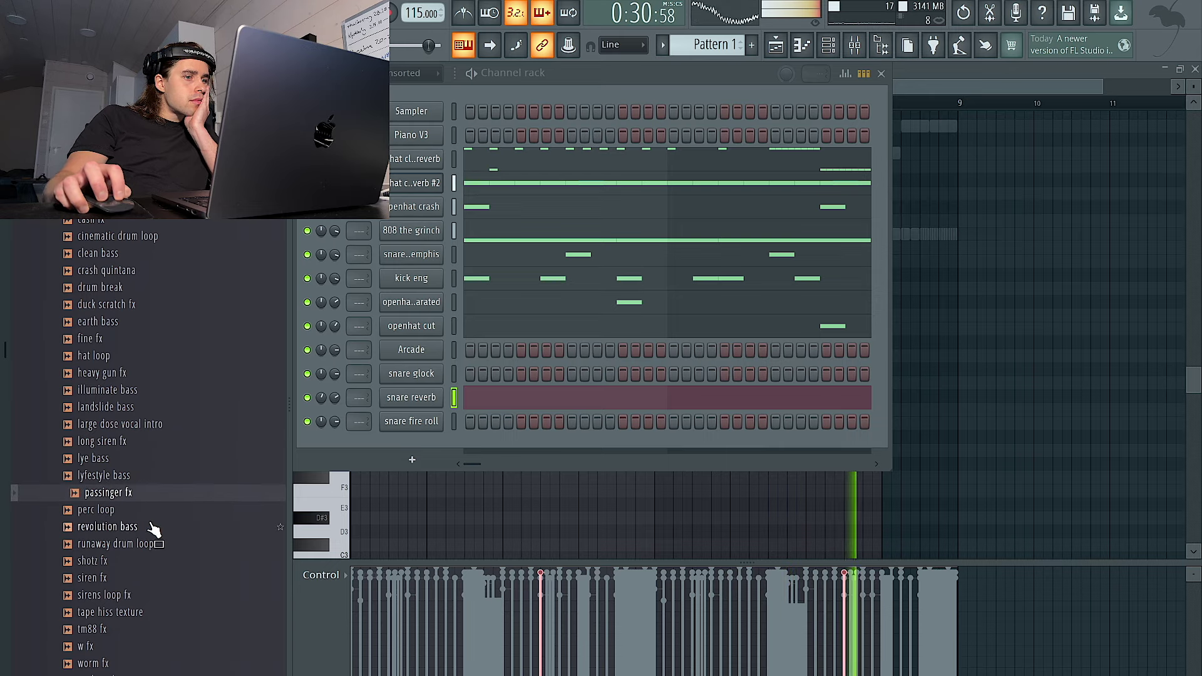
{"action": "left_click", "coordinate": [153, 543]}
{"action": "left_click", "coordinate": [157, 561]}
{"action": "left_click", "coordinate": [157, 578]}
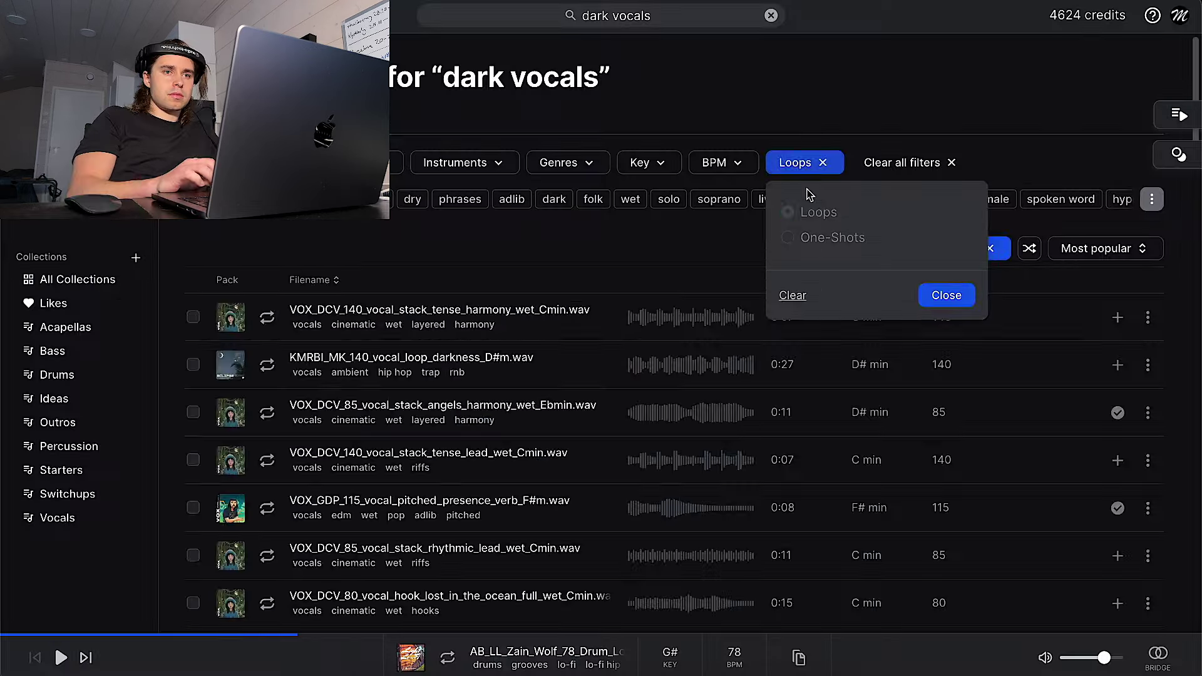
Step: Switch to Splice, download KMRBI_MK_140_vocal_loop_darkness_D#m.wav from the dark vocals loops and preview several other results
{"action": "left_click", "coordinate": [806, 127]}
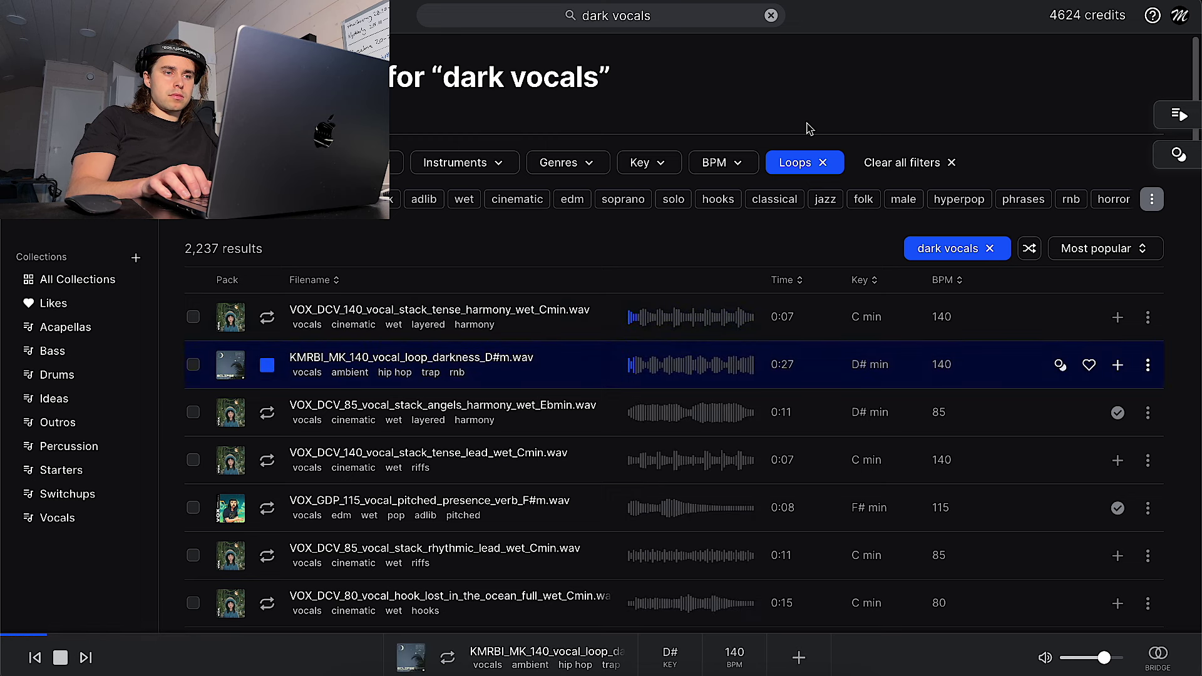
{"action": "left_click", "coordinate": [1119, 370]}
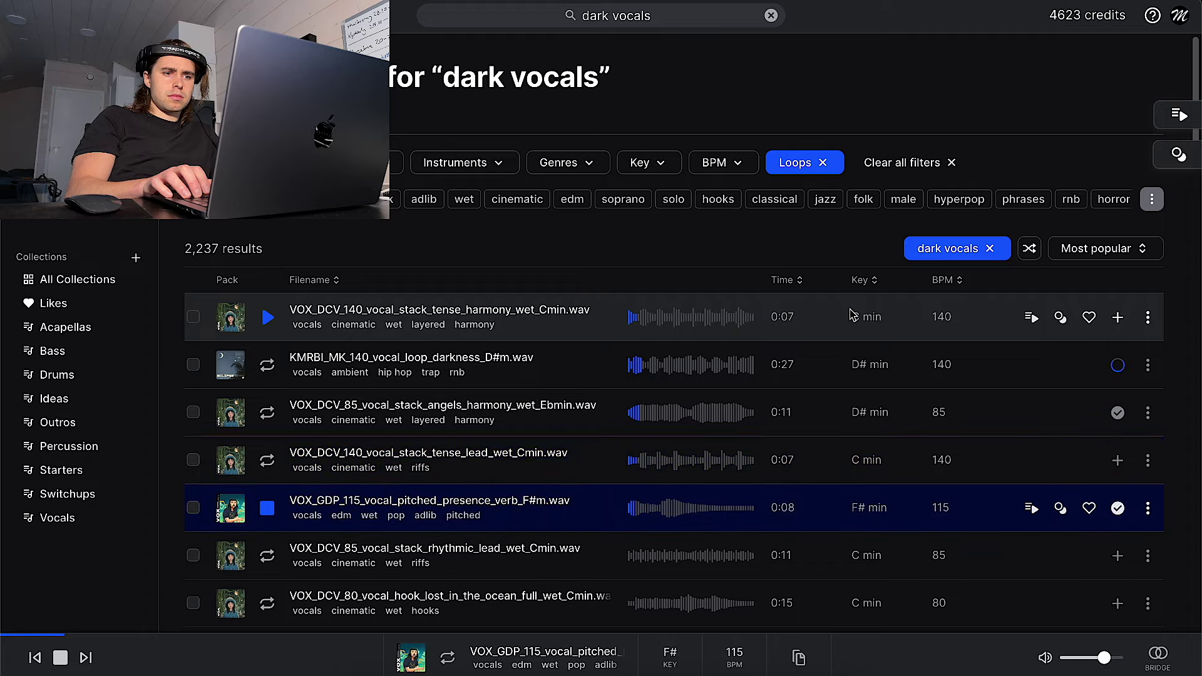
{"action": "key", "text": "Down"}
{"action": "scroll", "coordinate": [852, 314], "scroll_direction": "down", "scroll_amount": 6}
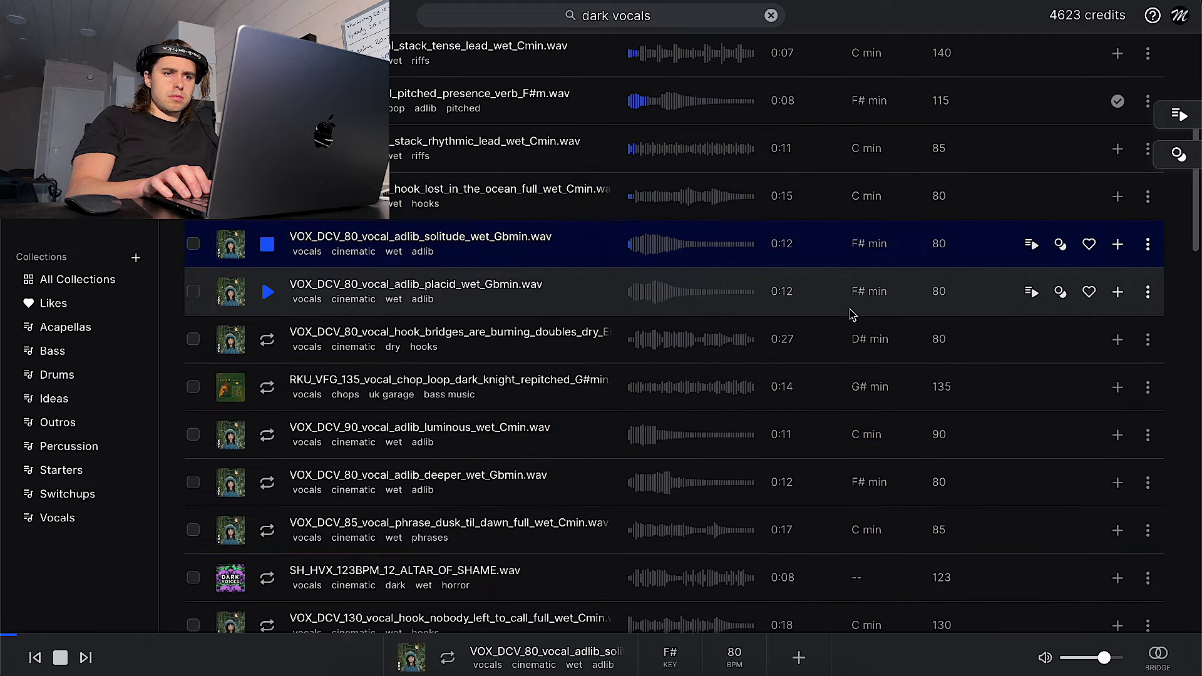
{"action": "scroll", "coordinate": [688, 267], "scroll_direction": "up", "scroll_amount": 6}
Step: Place the KMRBI_MK_140_vocal_loop_darkness_D#m loop on playlist Track 8 from bar 1 and open the clip's settings
{"action": "left_click_drag", "start_coordinate": [657, 363], "coordinate": [543, 457]}
{"action": "key", "text": "ctrl+Right"}
{"action": "double_click", "coordinate": [632, 438]}
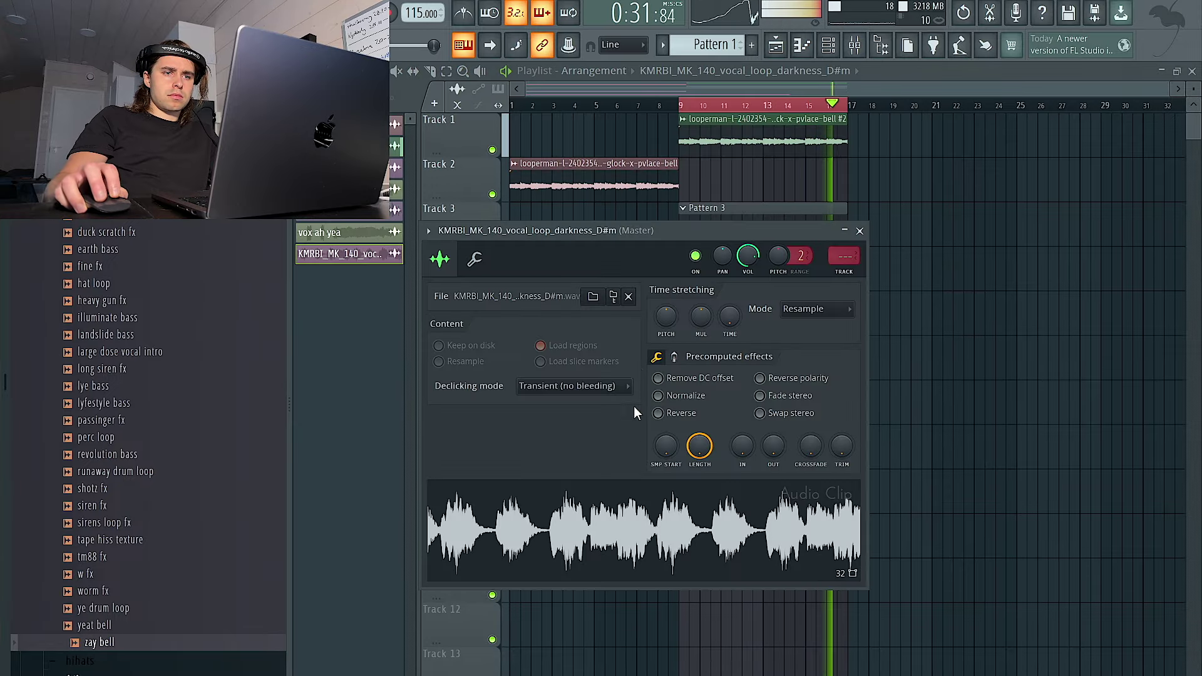
{"action": "left_click_drag", "start_coordinate": [633, 232], "coordinate": [644, 645]}
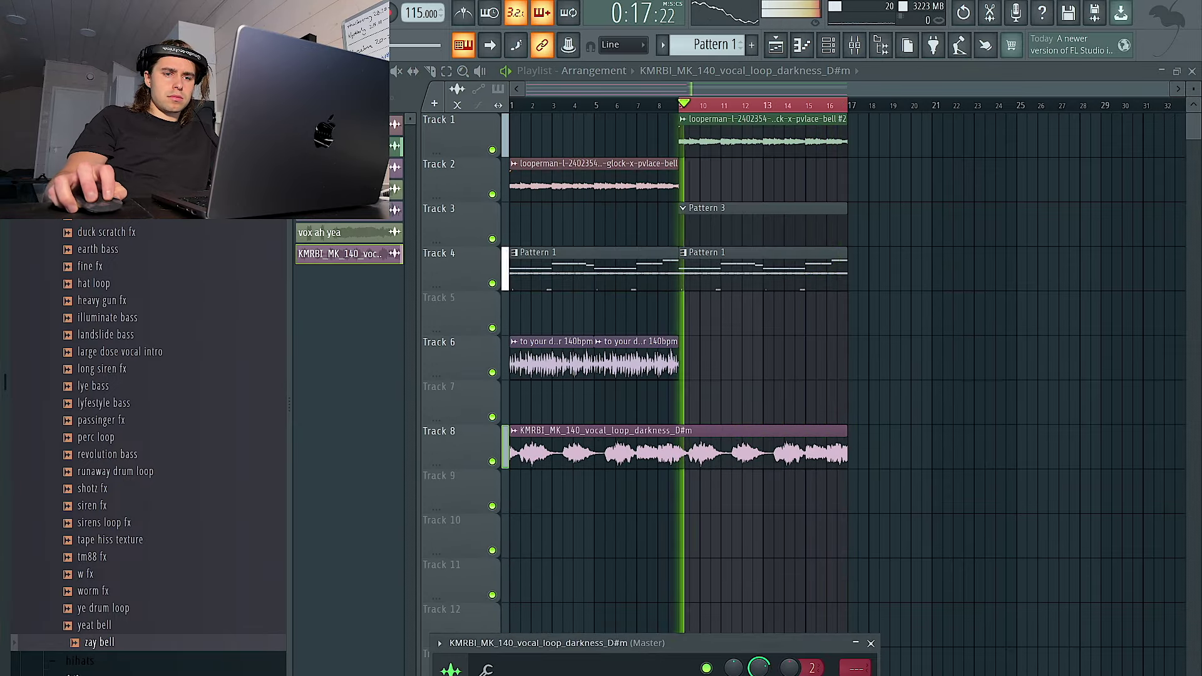
Step: Insert SoundShifter Pitch Stereo in the Master track's fifth effect slot and set its interval to -2nd m
{"action": "left_click", "coordinate": [854, 44]}
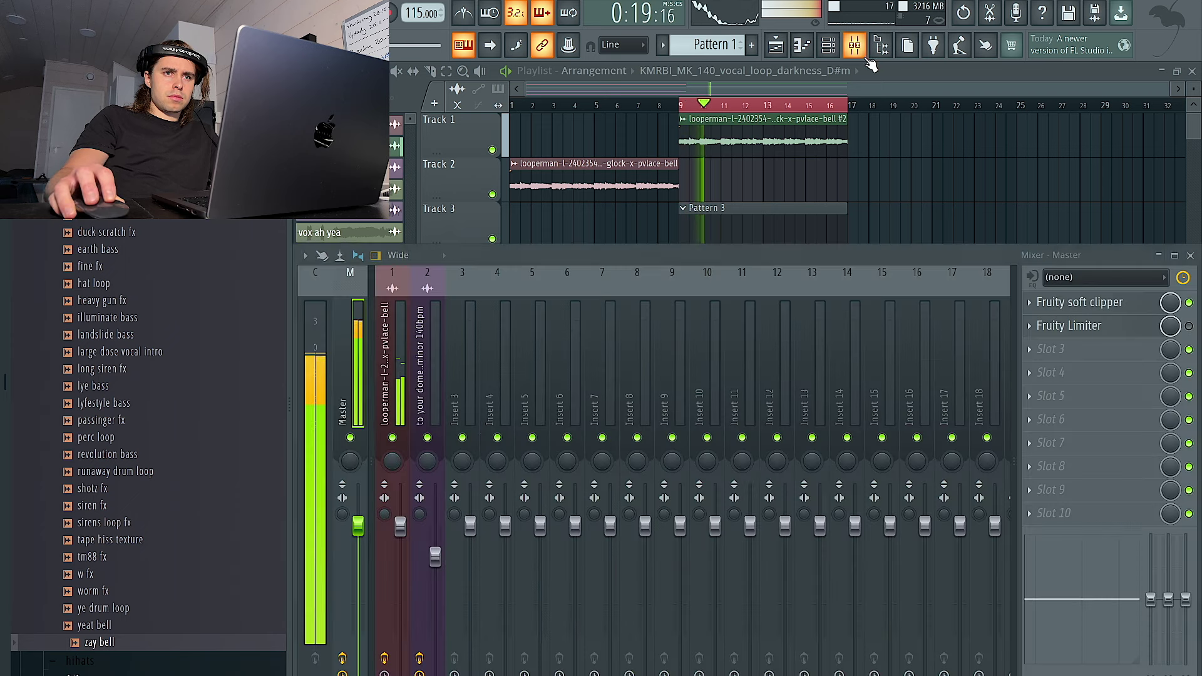
{"action": "left_click", "coordinate": [1068, 419]}
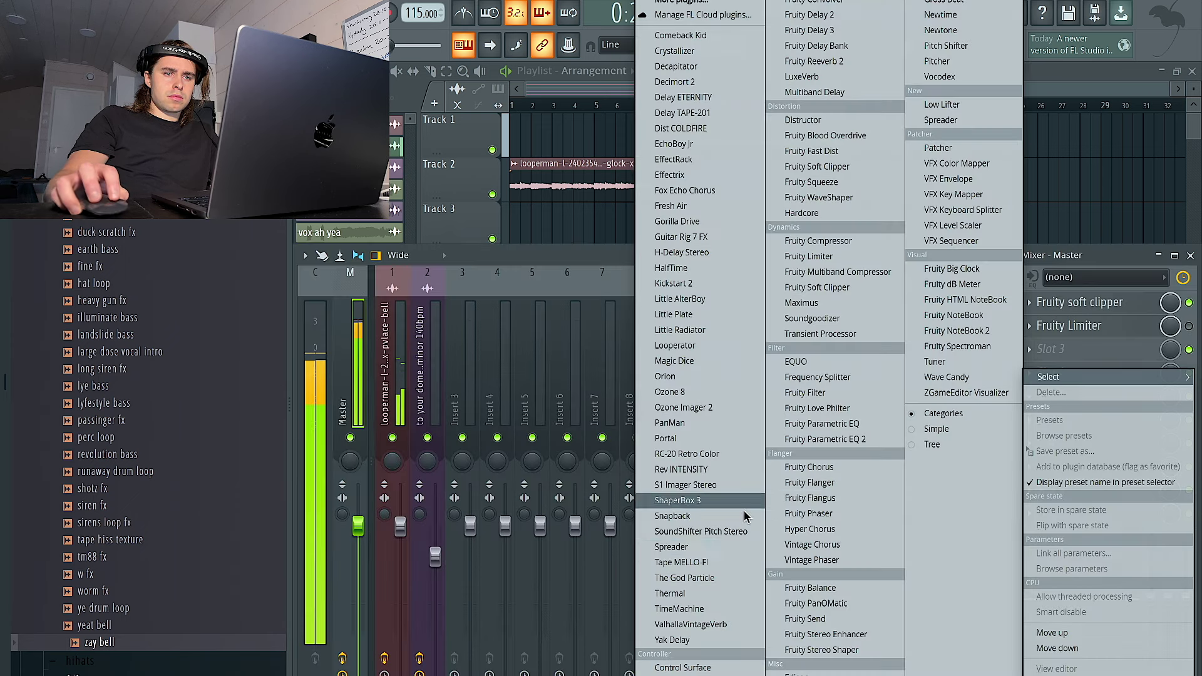
{"action": "left_click", "coordinate": [702, 531]}
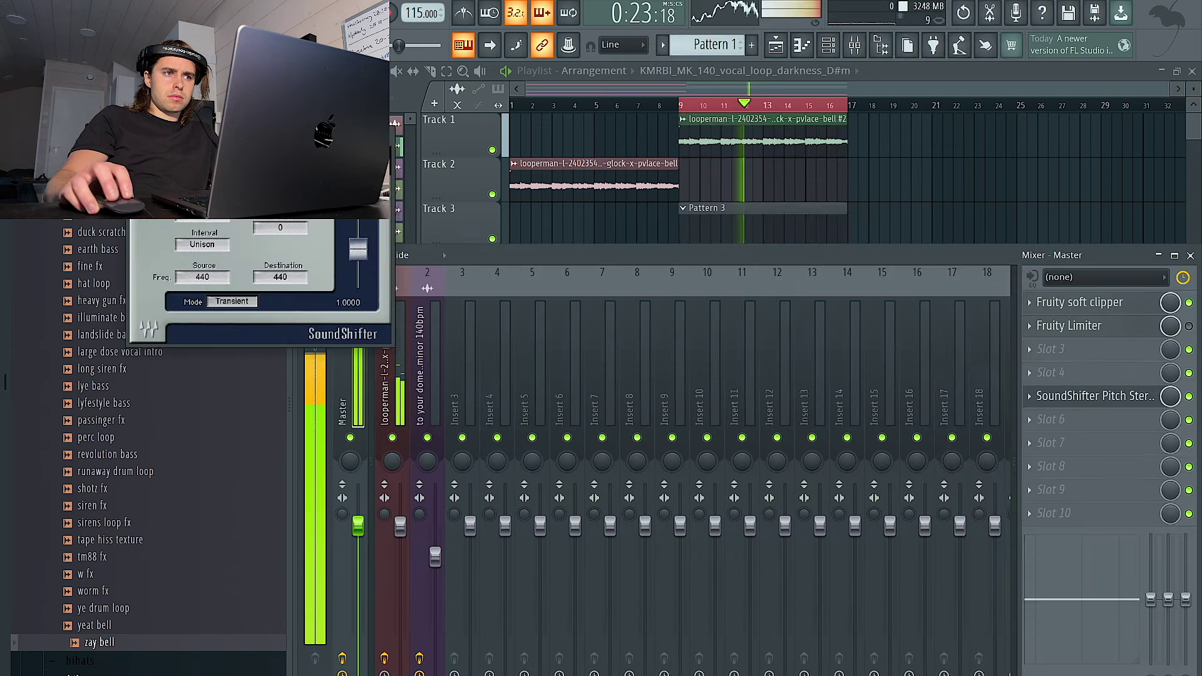
{"action": "key", "text": "space"}
{"action": "key", "text": "space"}
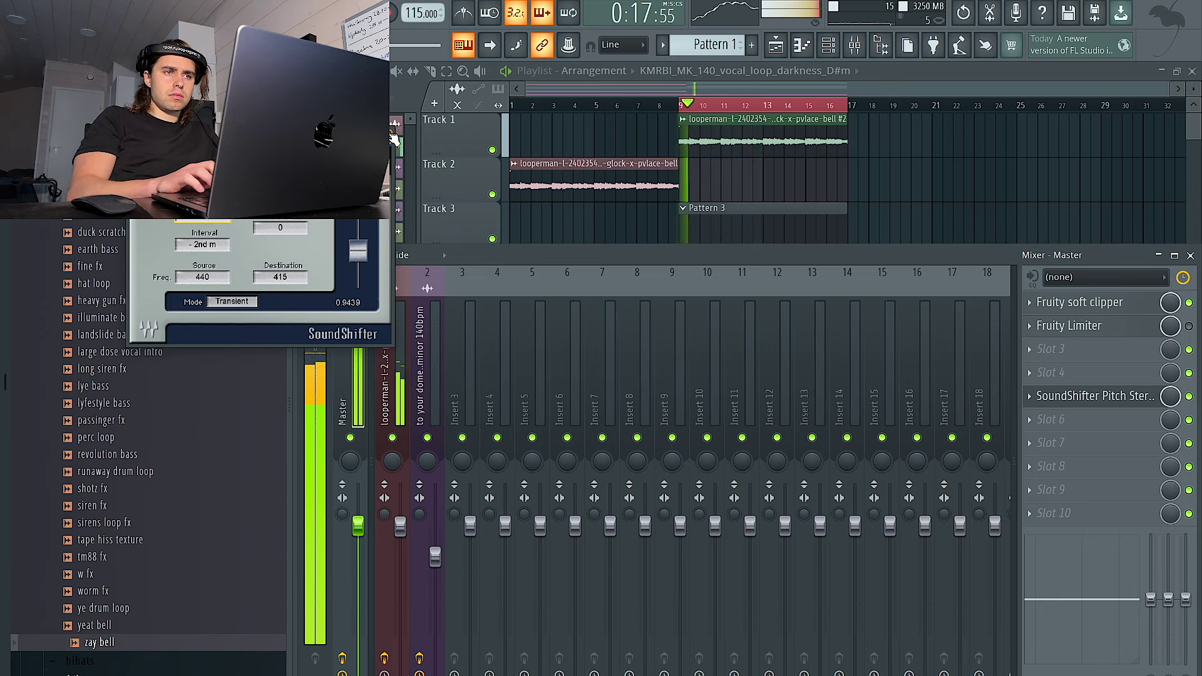
Step: Bypass SoundShifter Pitch Stereo on the Master track during playback, and remove it from the fifth effect slot
{"action": "left_click", "coordinate": [1188, 398]}
{"action": "key", "text": "space"}
{"action": "key", "text": "space"}
{"action": "left_click", "coordinate": [1031, 397]}
{"action": "left_click", "coordinate": [1042, 394]}
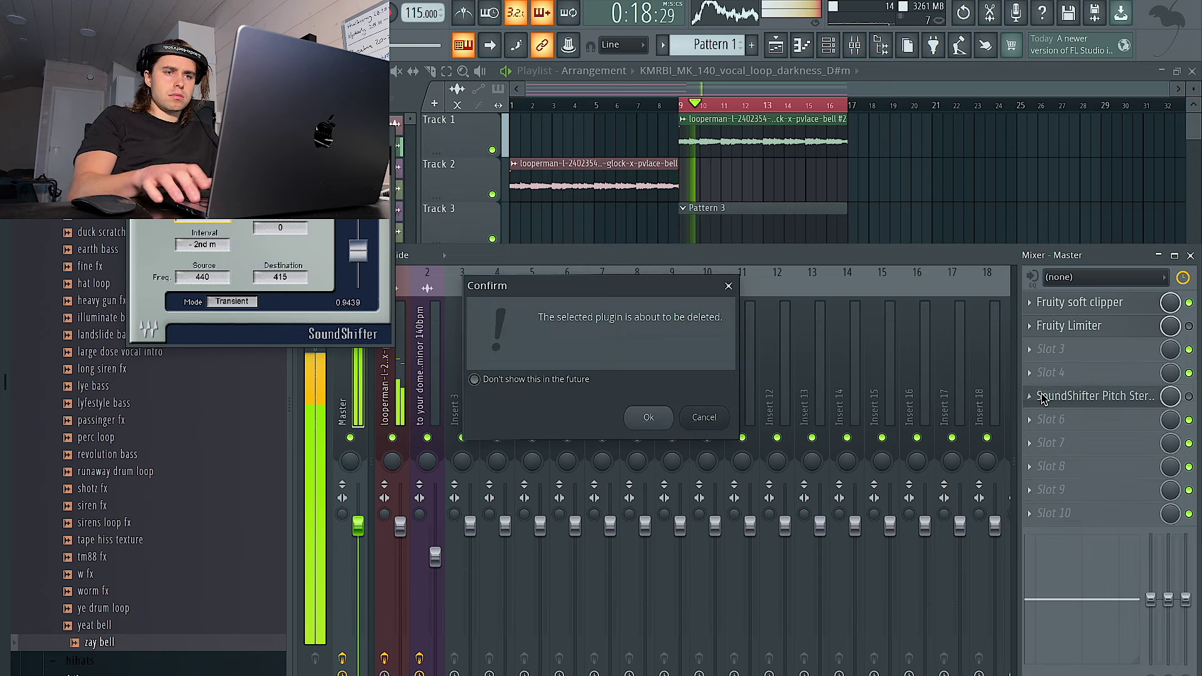
{"action": "key", "text": "Return"}
Step: Reverse the KMRBI_MK_140_vocal_loop_darkness_D#m clip and route it to mixer track 3
{"action": "right_click", "coordinate": [864, 196]}
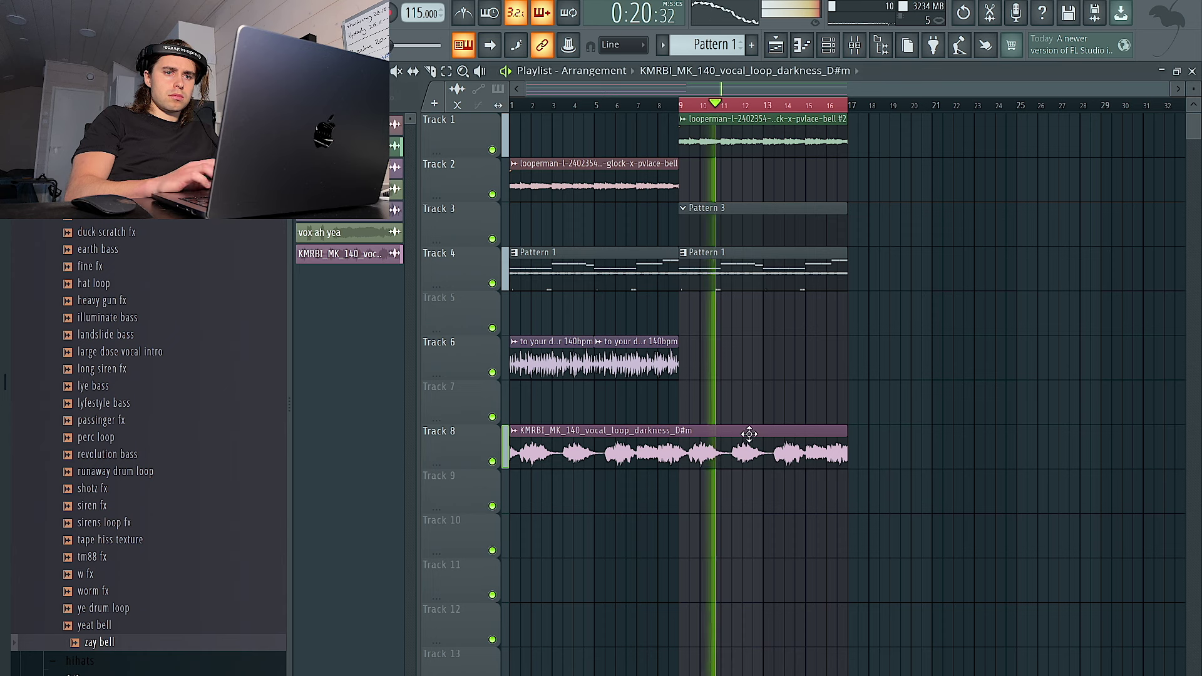
{"action": "double_click", "coordinate": [679, 464]}
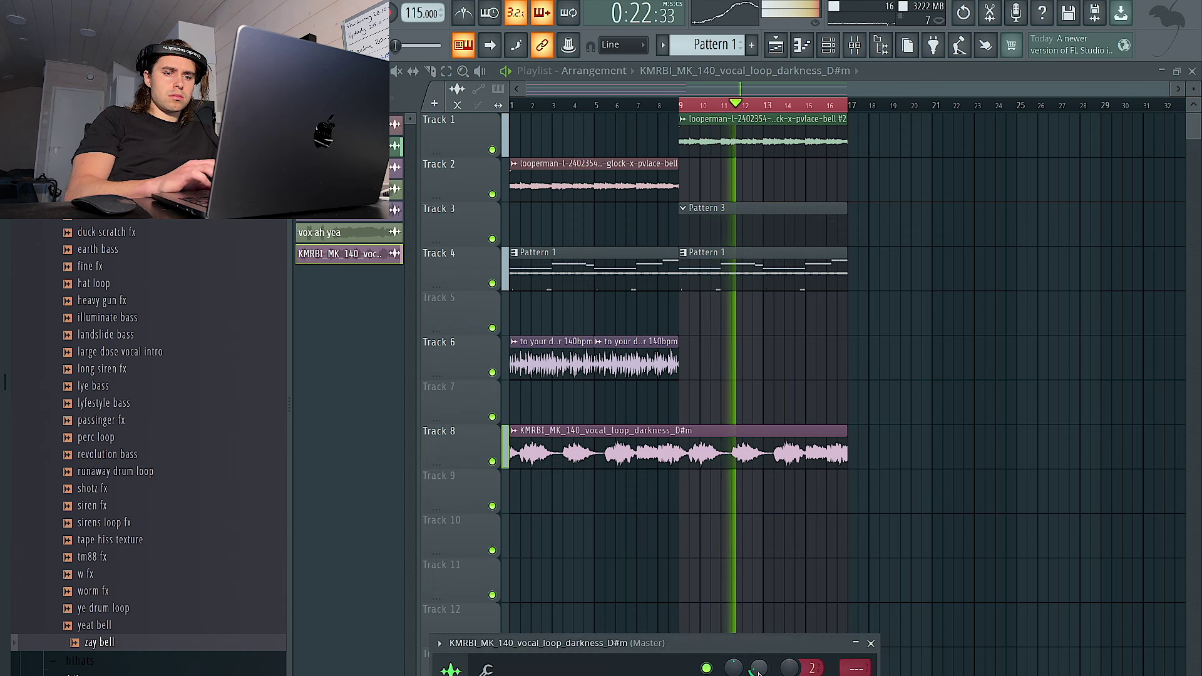
{"action": "left_click_drag", "start_coordinate": [765, 649], "coordinate": [805, 350]}
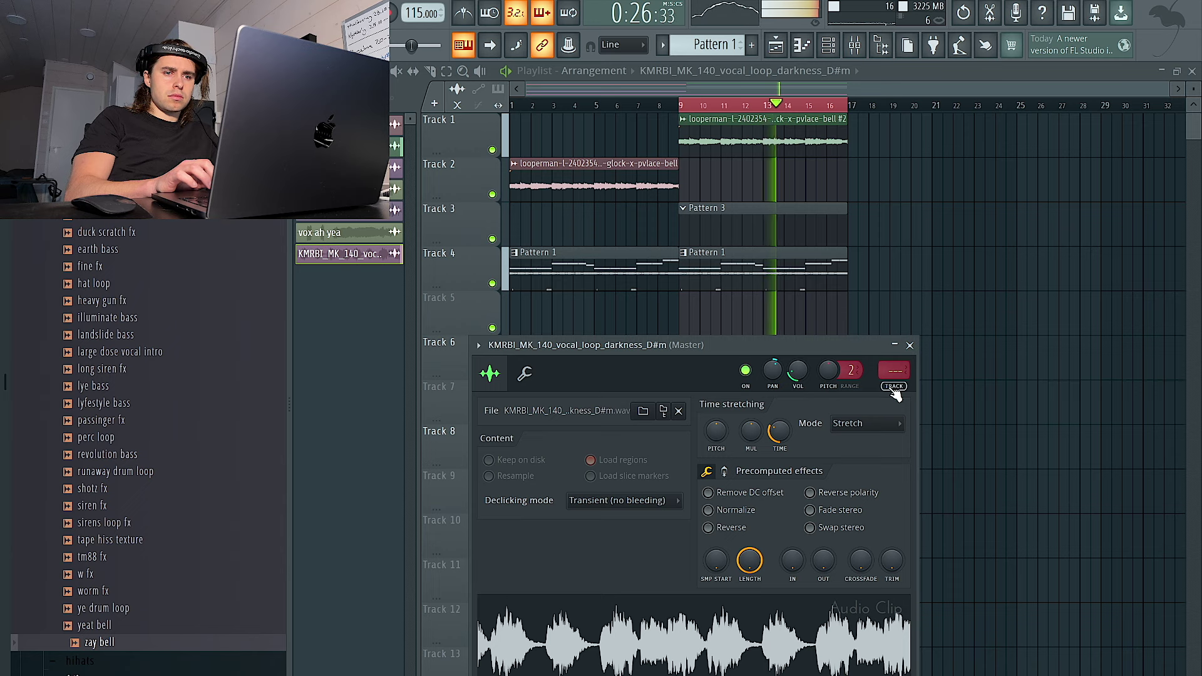
{"action": "left_click", "coordinate": [709, 528]}
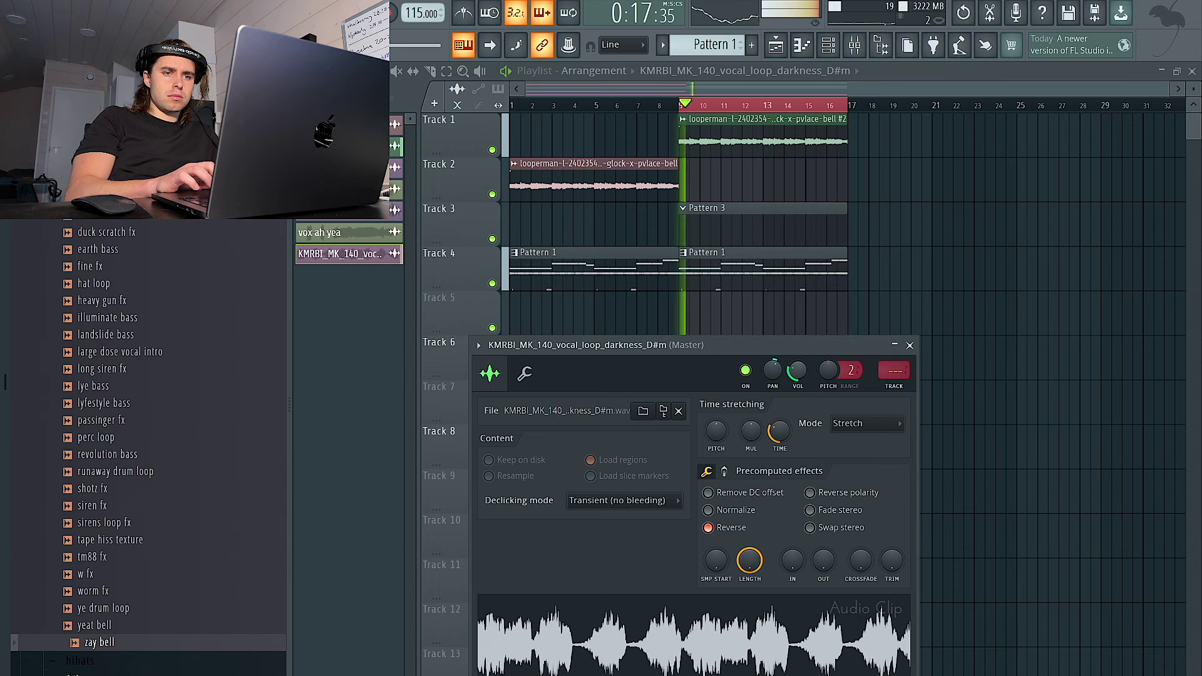
{"action": "key", "text": "ctrl+l"}
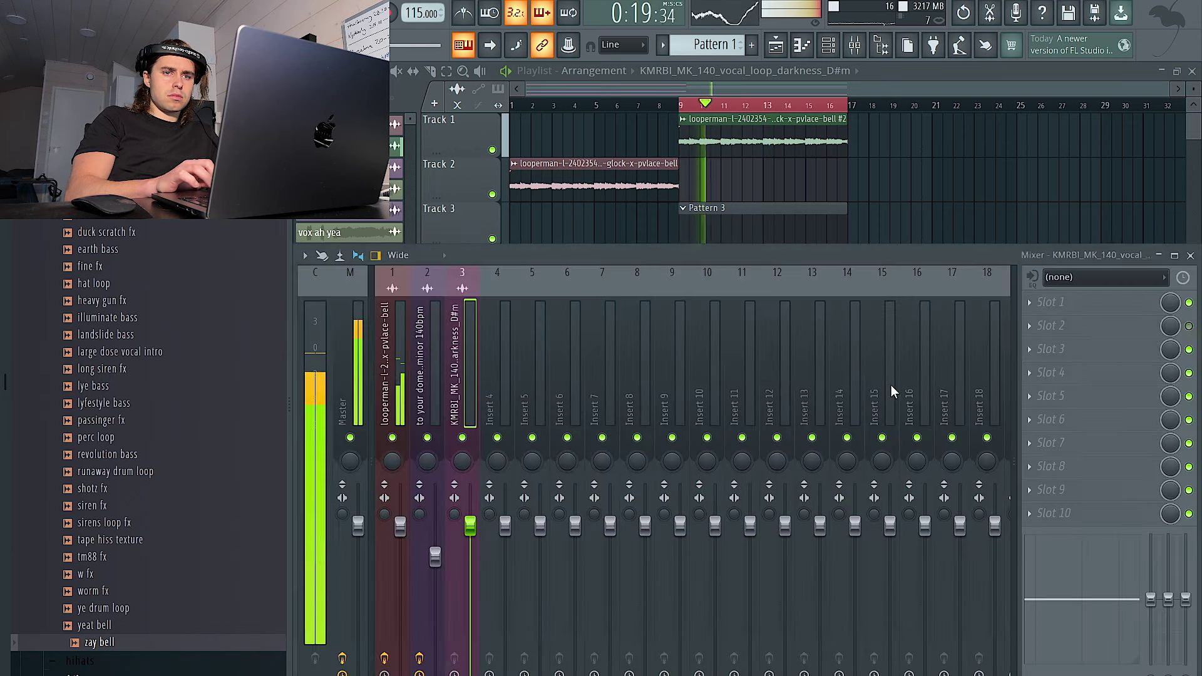
Step: Insert ValhallaVintageVerb in the third effect slot of mixer track 3 and set its LowCut to 460 Hz
{"action": "left_click", "coordinate": [1100, 348]}
{"action": "left_click", "coordinate": [732, 624]}
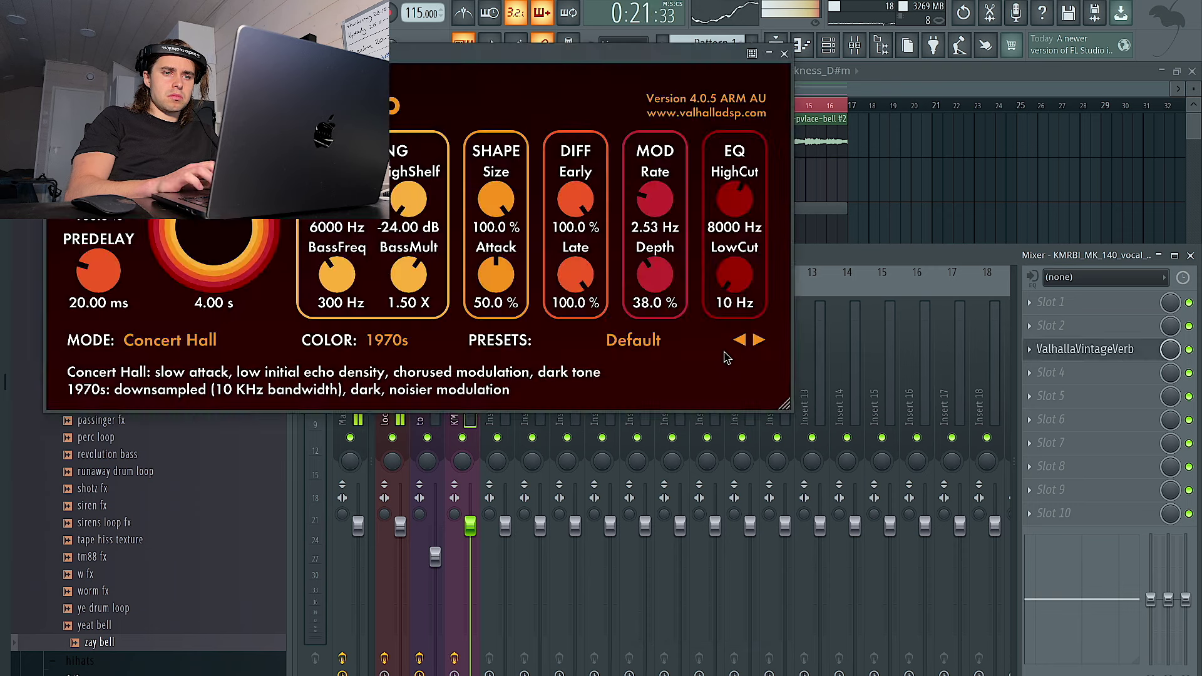
{"action": "left_click_drag", "start_coordinate": [739, 317], "coordinate": [735, 241]}
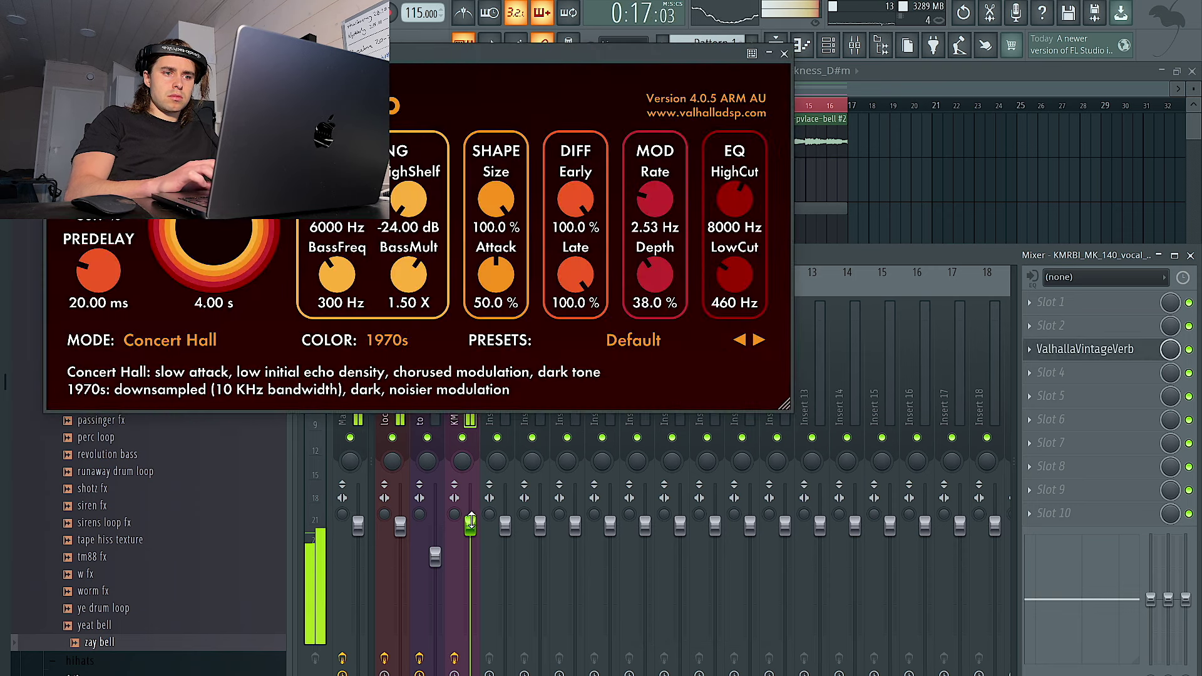
{"action": "left_click", "coordinate": [783, 55]}
Step: Insert Fruity parametric EQ 2 in slot 5 with the 20Hz + 18kHz cut preset and narrow it to about 500 Hz–1.2 kHz
{"action": "left_click", "coordinate": [1052, 373]}
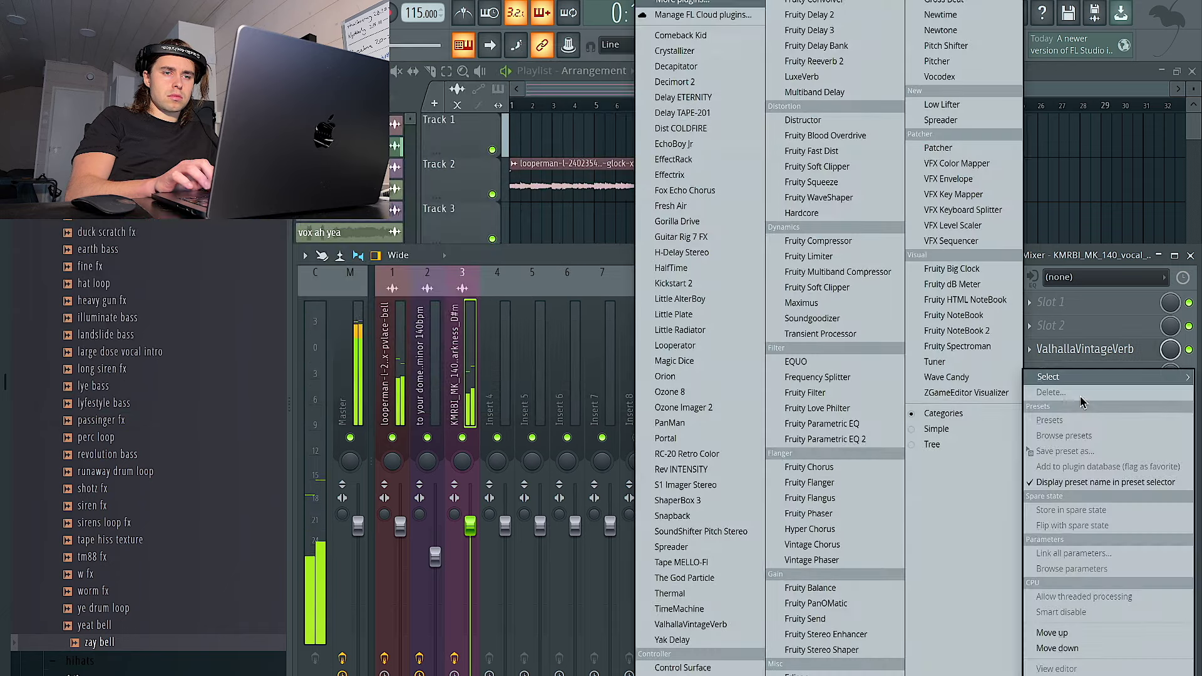
{"action": "left_click", "coordinate": [826, 439]}
{"action": "left_click", "coordinate": [883, 190]}
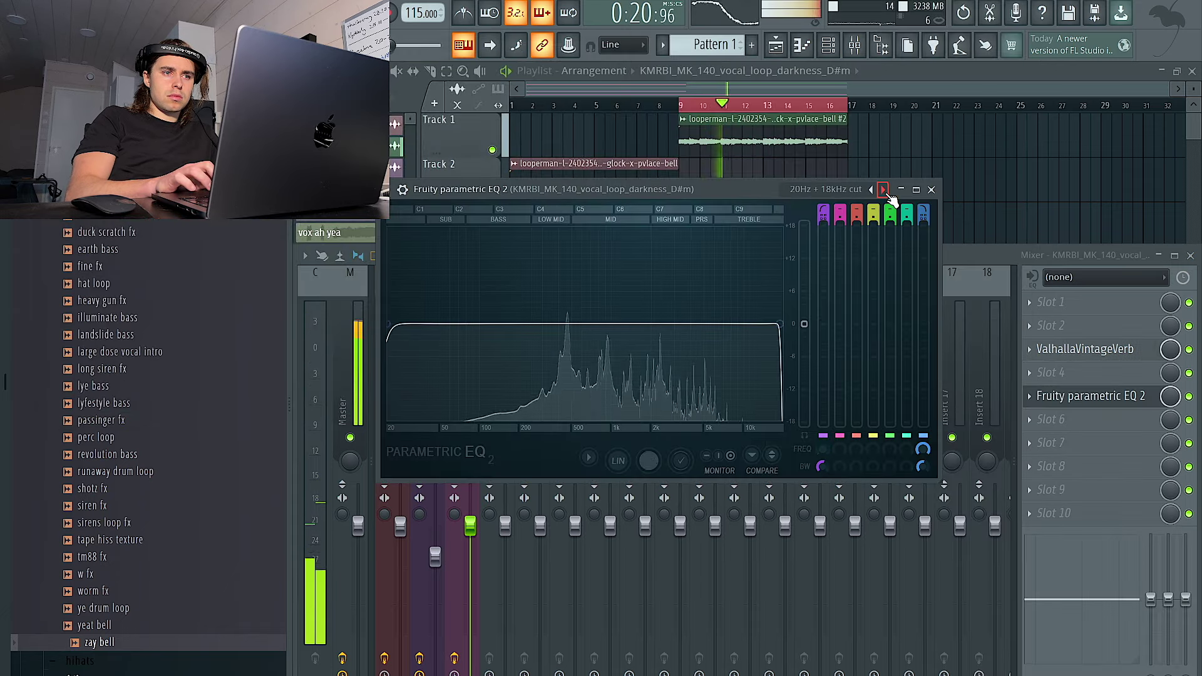
{"action": "left_click_drag", "start_coordinate": [398, 324], "coordinate": [544, 323]}
{"action": "left_click_drag", "start_coordinate": [779, 326], "coordinate": [626, 324]}
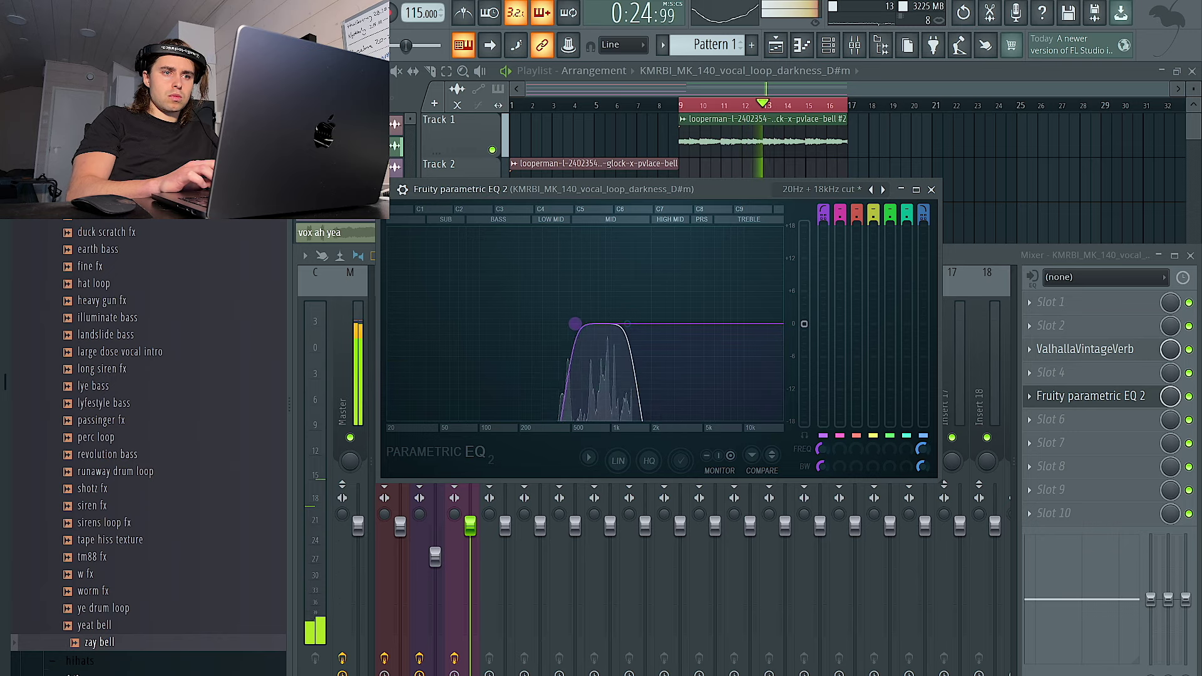
{"action": "left_click", "coordinate": [498, 553]}
{"action": "left_click", "coordinate": [954, 169]}
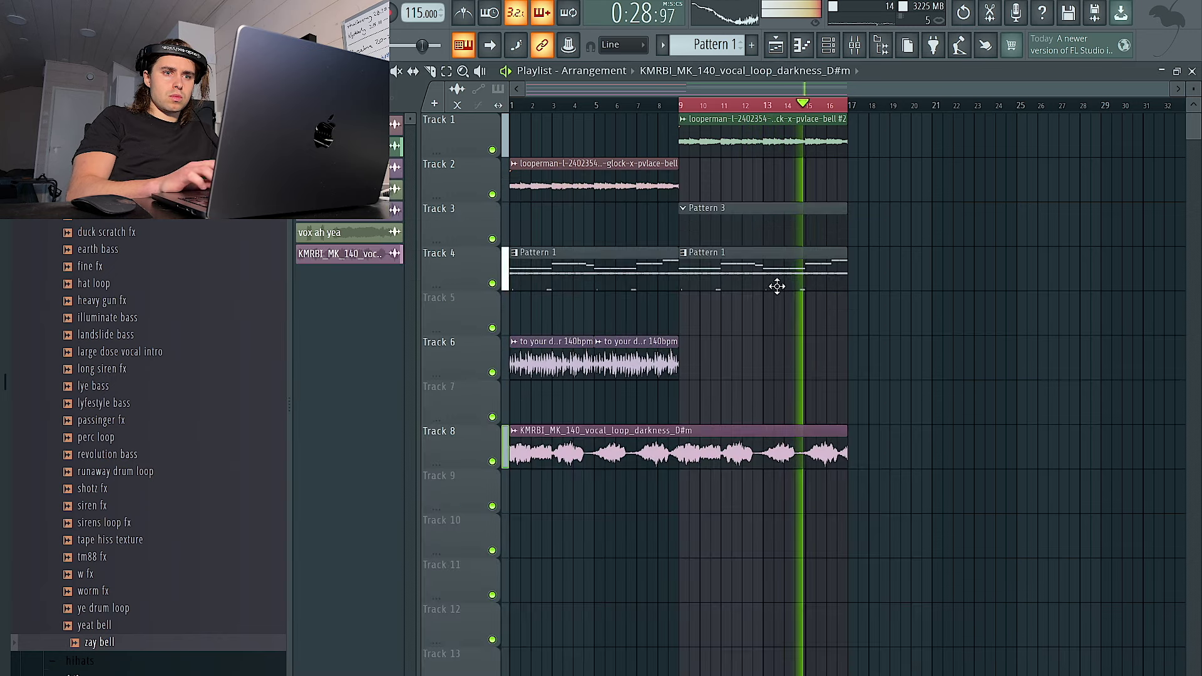
Step: Try to slice the darkness vocal clip on Track 8 at bar 9
{"action": "left_click", "coordinate": [430, 72]}
{"action": "left_click", "coordinate": [679, 454]}
{"action": "key", "text": "ctrl+z"}
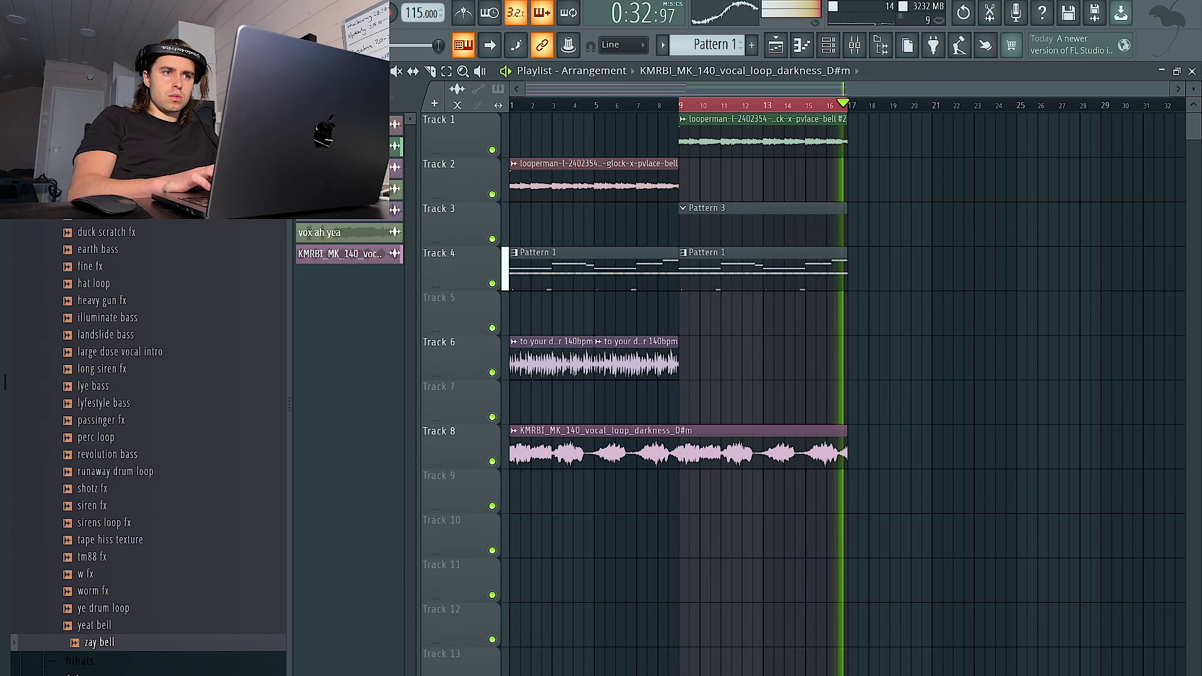
Step: Bypass the parametric EQ on the darkness vocal's mixer track, lower its level slightly and review the ValhallaVintageVerb settings
{"action": "key", "text": "F9"}
{"action": "left_click", "coordinate": [1126, 355]}
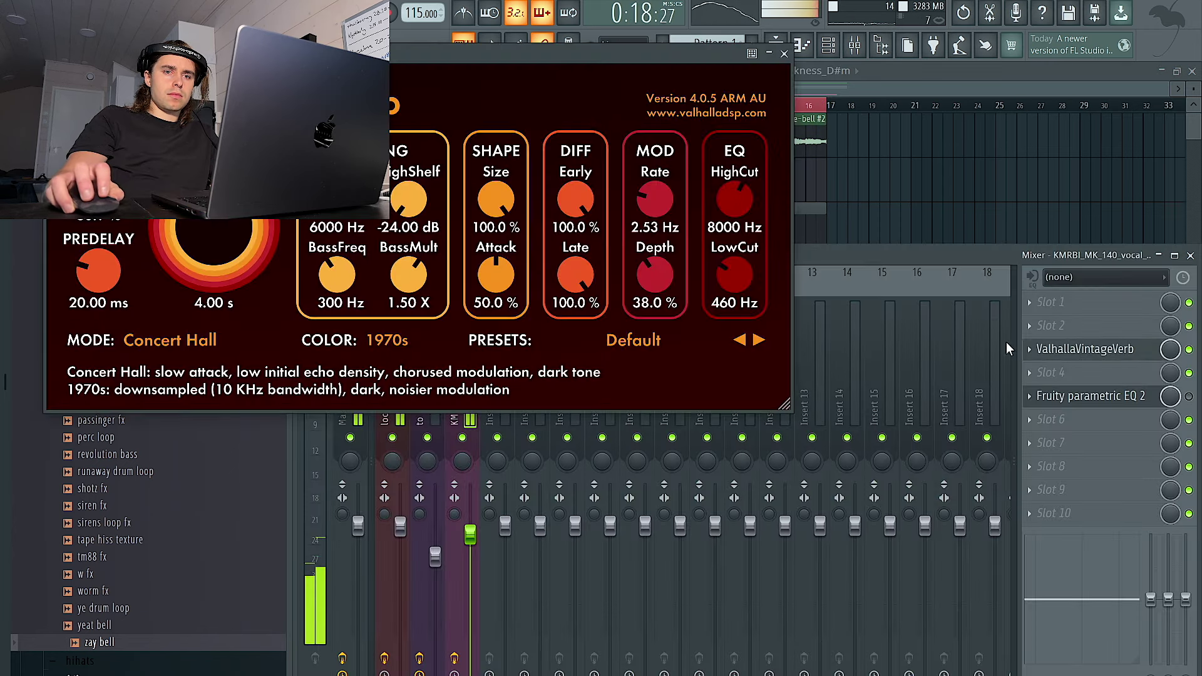
{"action": "left_click", "coordinate": [784, 54]}
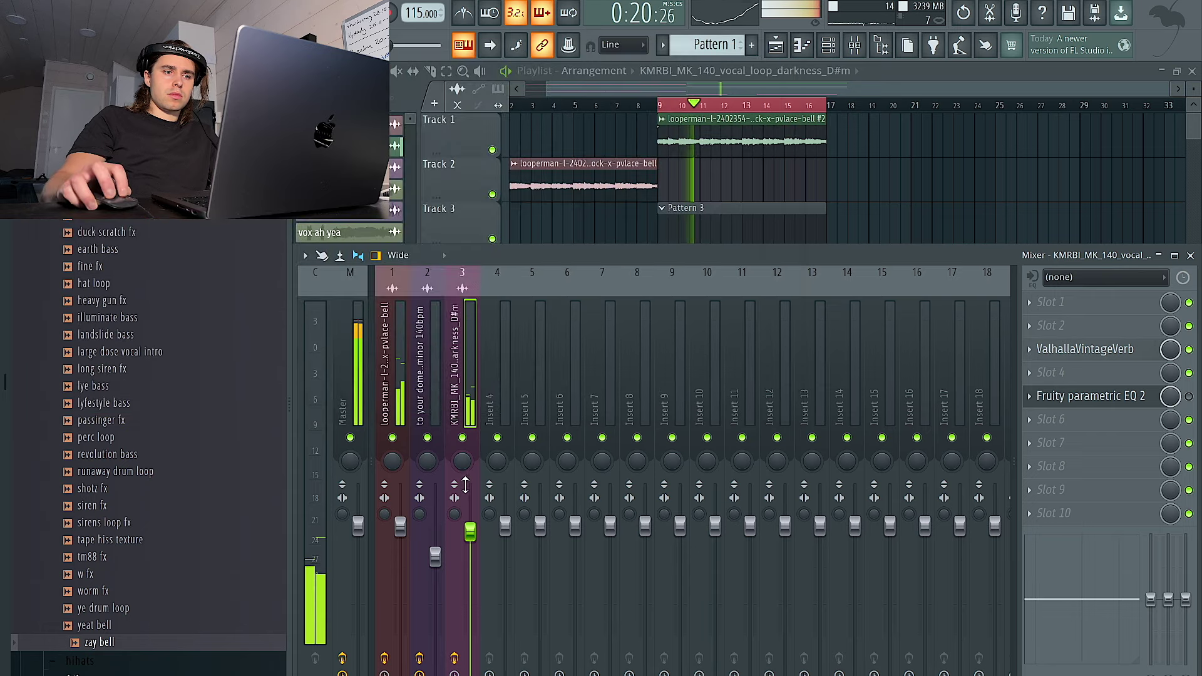
{"action": "key", "text": "F9"}
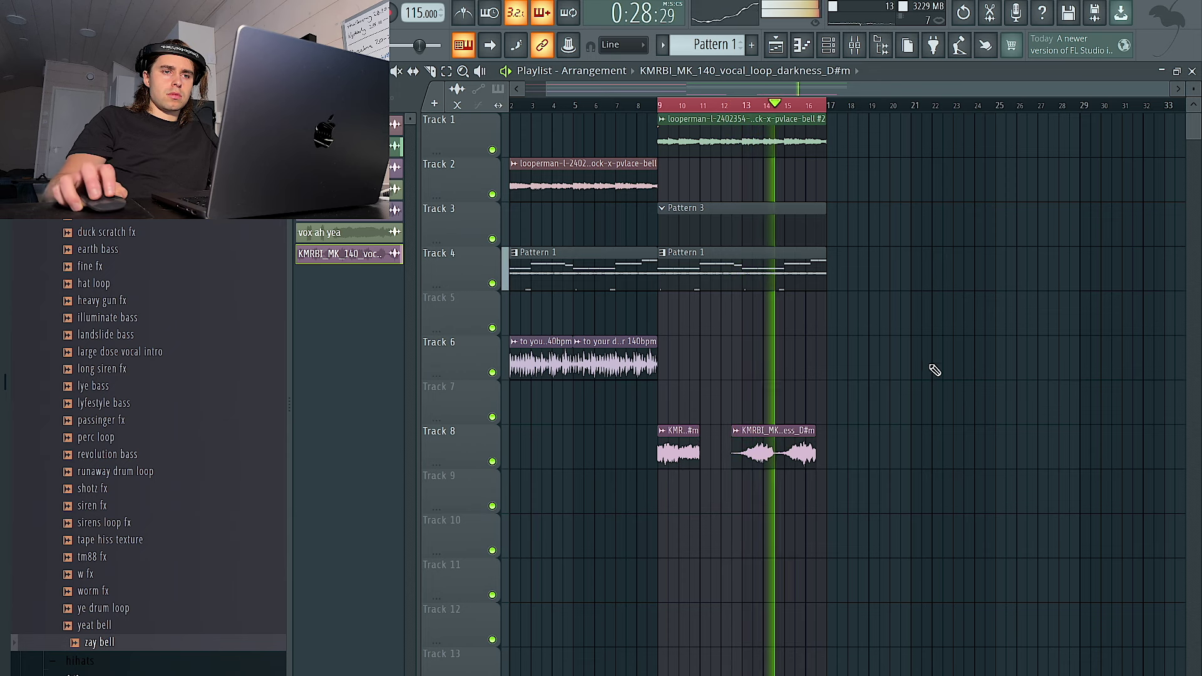
Step: Duplicate the bell, Pattern 3, Pattern 1 and darkness vocal clips of bars 9–16 to bar 17
{"action": "scroll", "coordinate": [914, 372], "scroll_direction": "left", "scroll_amount": 1}
{"action": "left_click_drag", "start_coordinate": [1009, 673], "coordinate": [682, 116]}
{"action": "key", "text": "ctrl+b"}
{"action": "scroll", "coordinate": [870, 207], "scroll_direction": "down", "scroll_amount": 1}
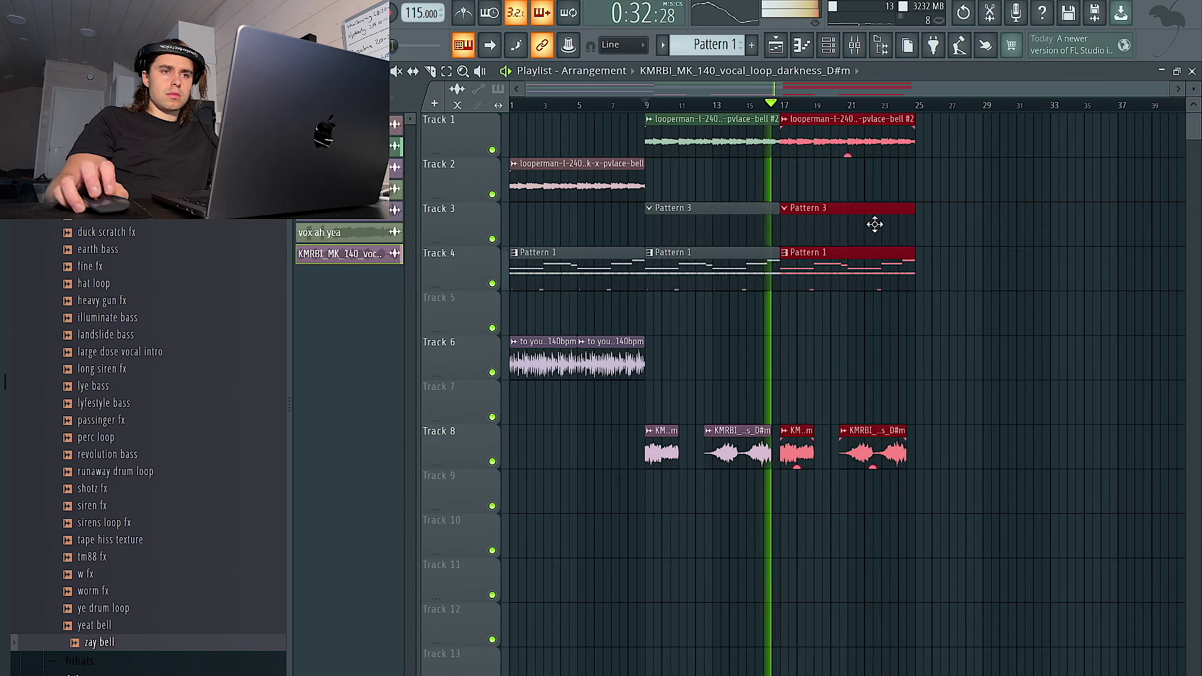
Step: Copy the bell, Pattern 1 and Track 6 vocal clips of bars 1–8 to bars 25 and 33, and extend Pattern 3 over bars 25–40
{"action": "left_click_drag", "start_coordinate": [595, 424], "coordinate": [572, 191]}
{"action": "key", "text": "ctrl+b"}
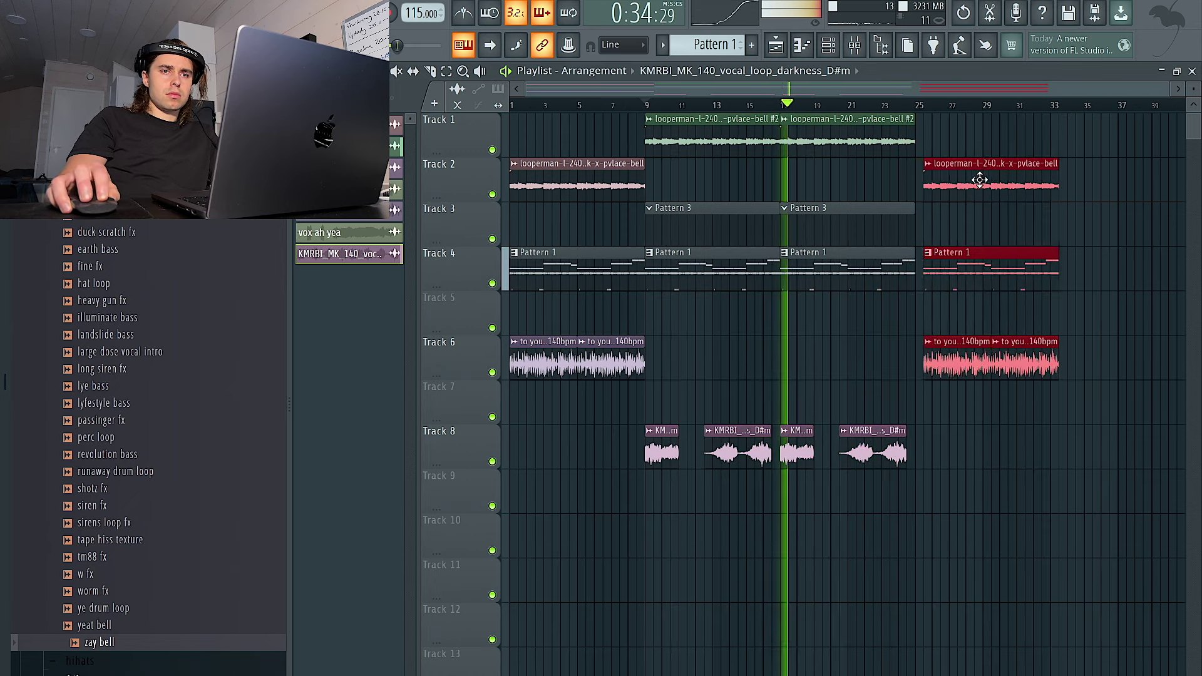
{"action": "key", "text": "ctrl+b"}
{"action": "scroll", "coordinate": [909, 181], "scroll_direction": "down", "scroll_amount": 1}
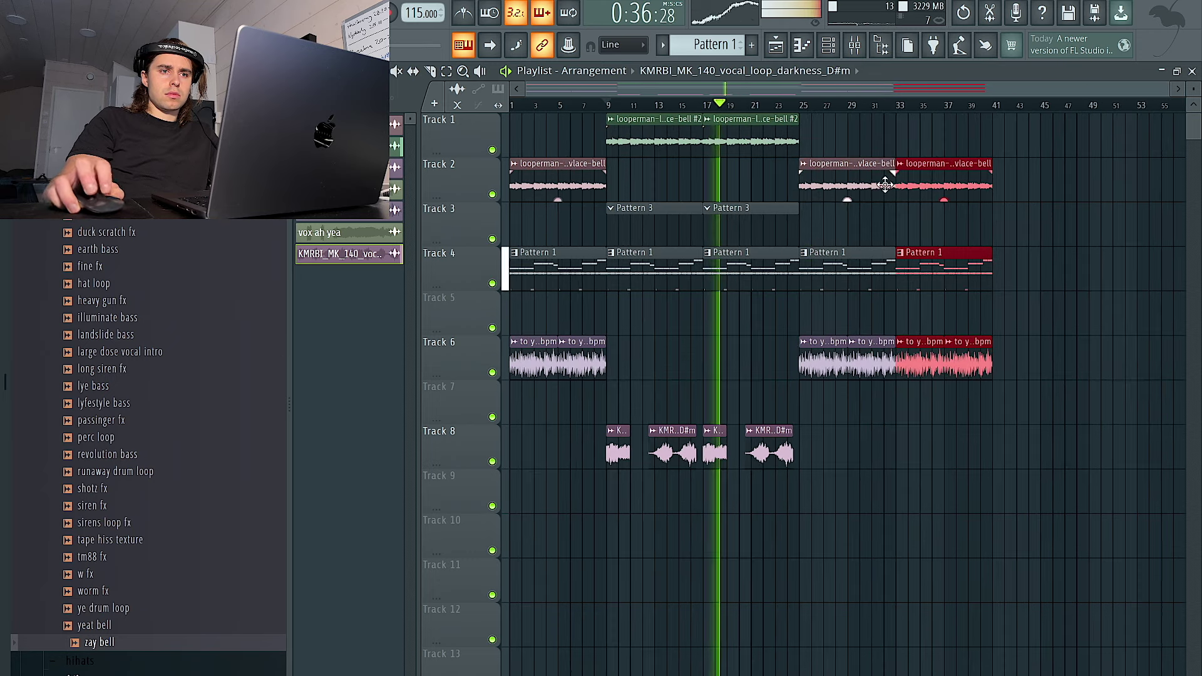
{"action": "left_click_drag", "start_coordinate": [836, 233], "coordinate": [688, 232]}
{"action": "key", "text": "ctrl+b"}
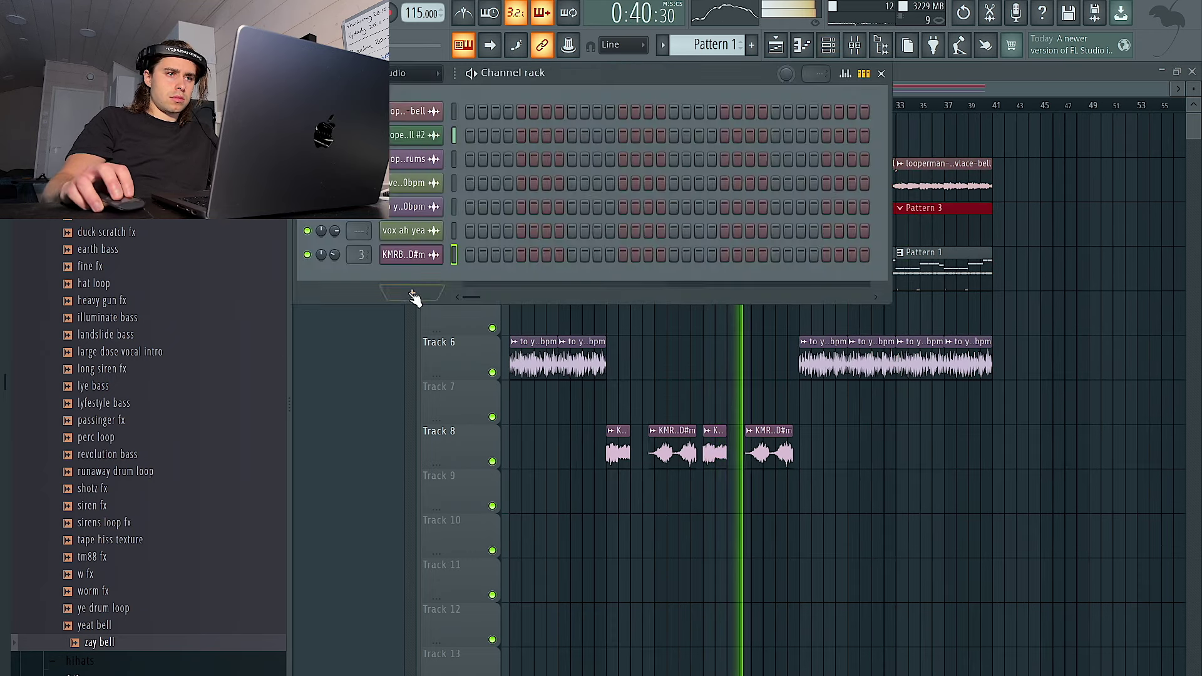
Step: Add a ZENOLOGY instrument channel and open its preset browser
{"action": "left_click", "coordinate": [411, 293]}
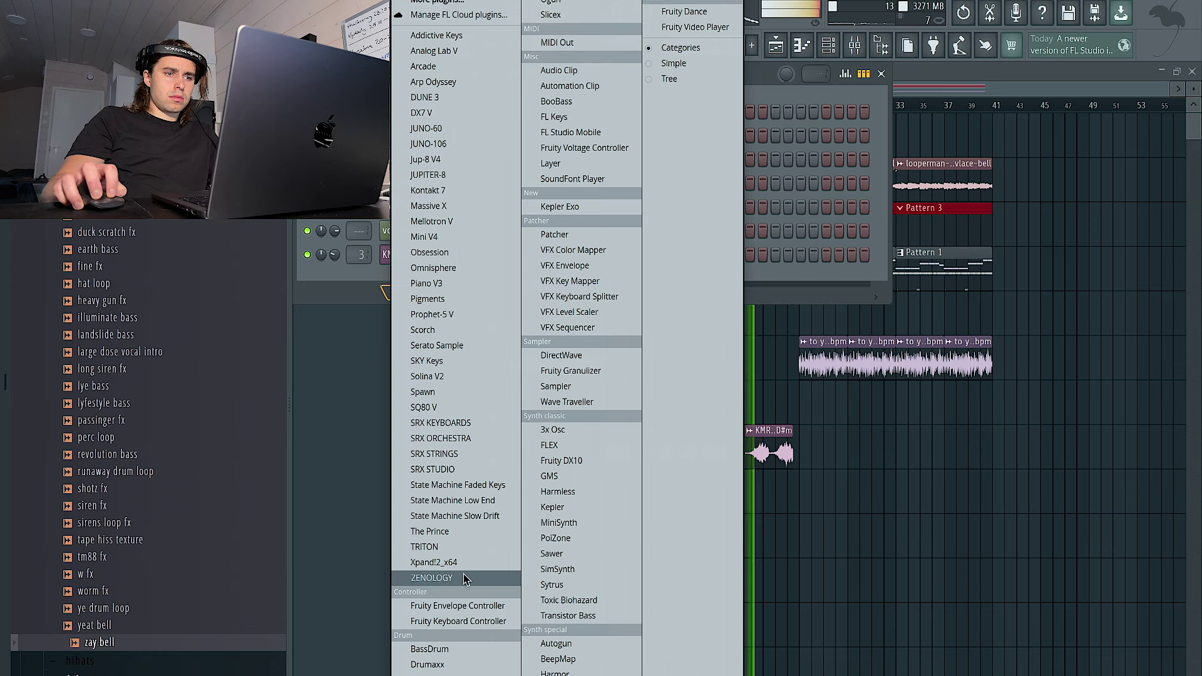
{"action": "left_click", "coordinate": [432, 577]}
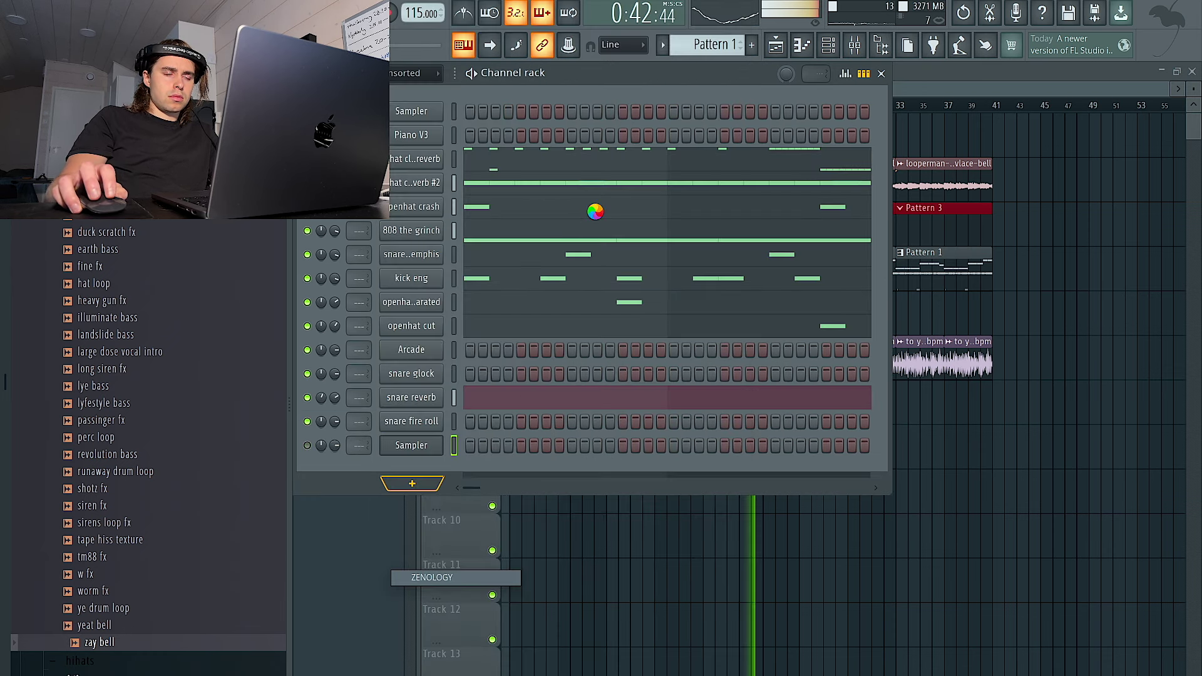
{"action": "left_click", "coordinate": [202, 245]}
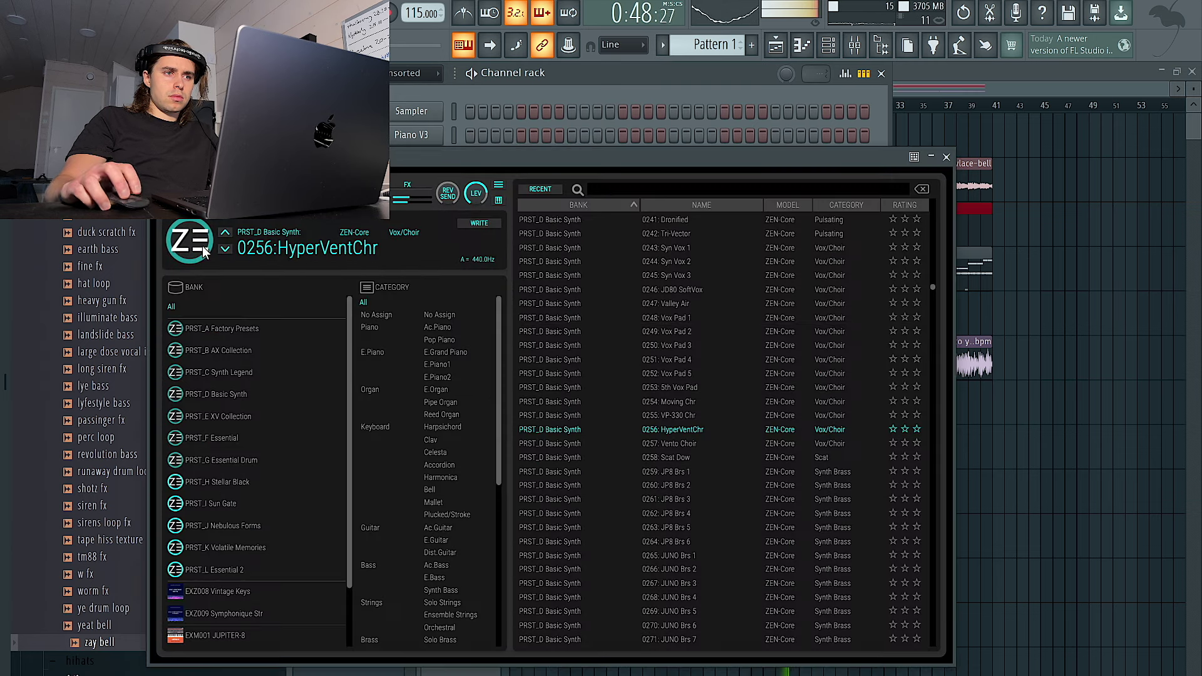
Step: Audition several presets in ZENOLOGY's Bell category and load Bell 20 from the PRST_D Basic Synth bank
{"action": "left_click", "coordinate": [452, 490]}
{"action": "left_click", "coordinate": [682, 472]}
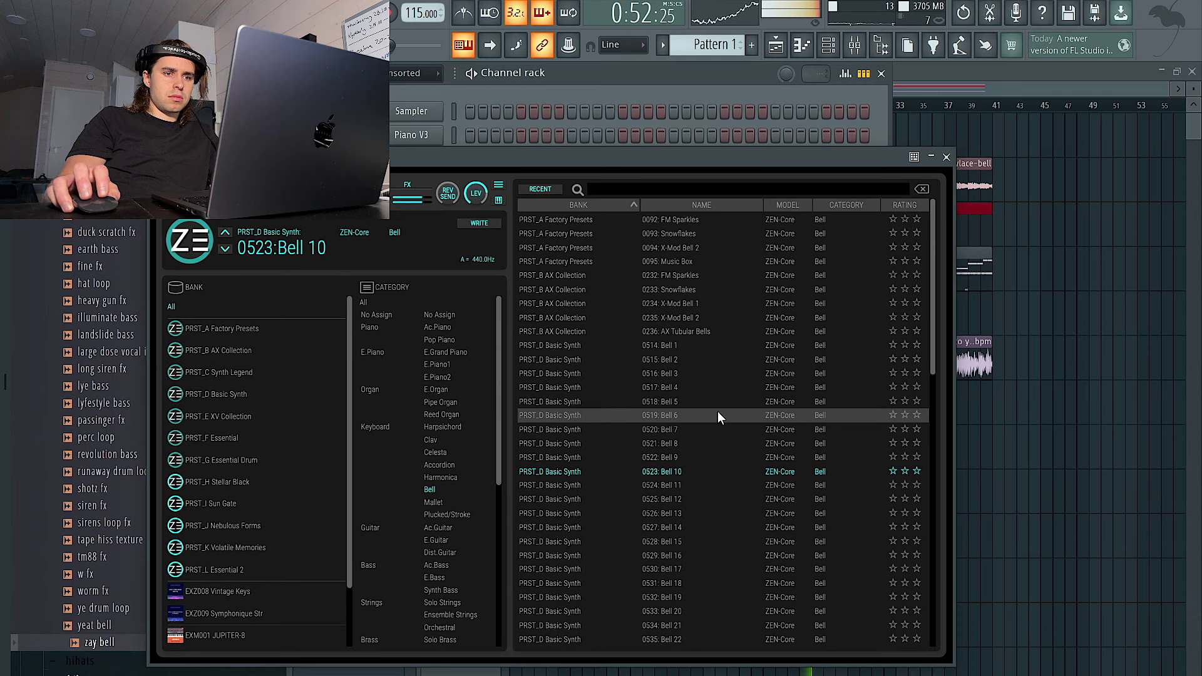
{"action": "left_click", "coordinate": [700, 429]}
{"action": "left_click", "coordinate": [696, 383]}
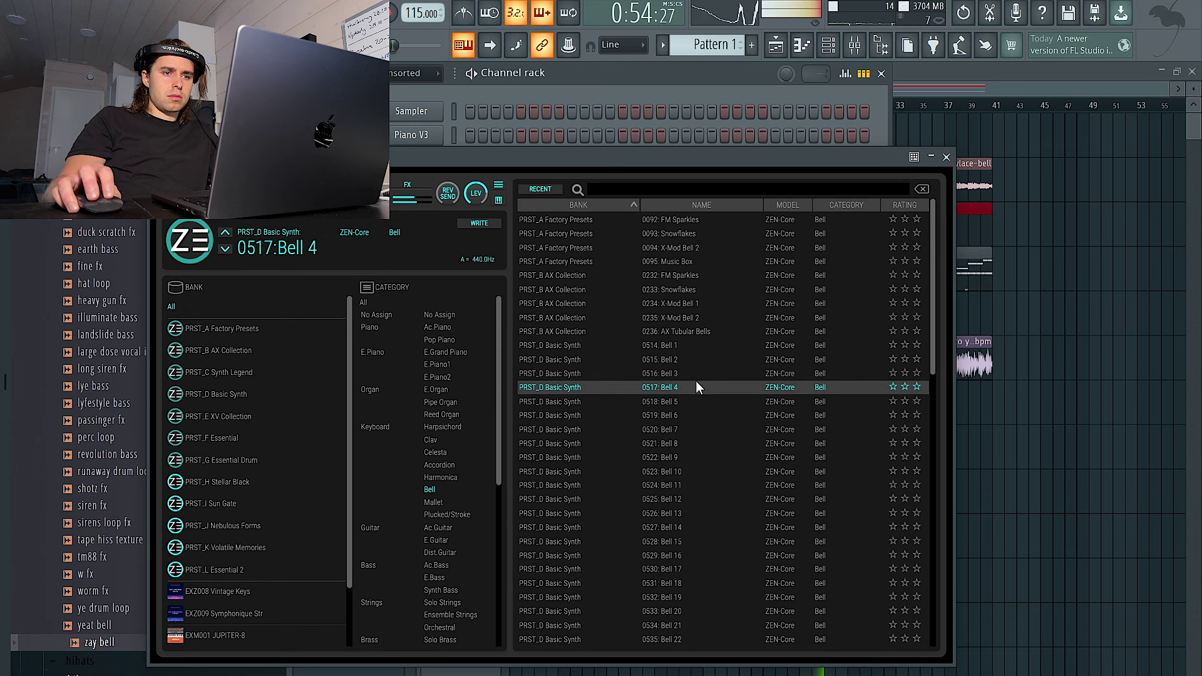
{"action": "left_click", "coordinate": [693, 331]}
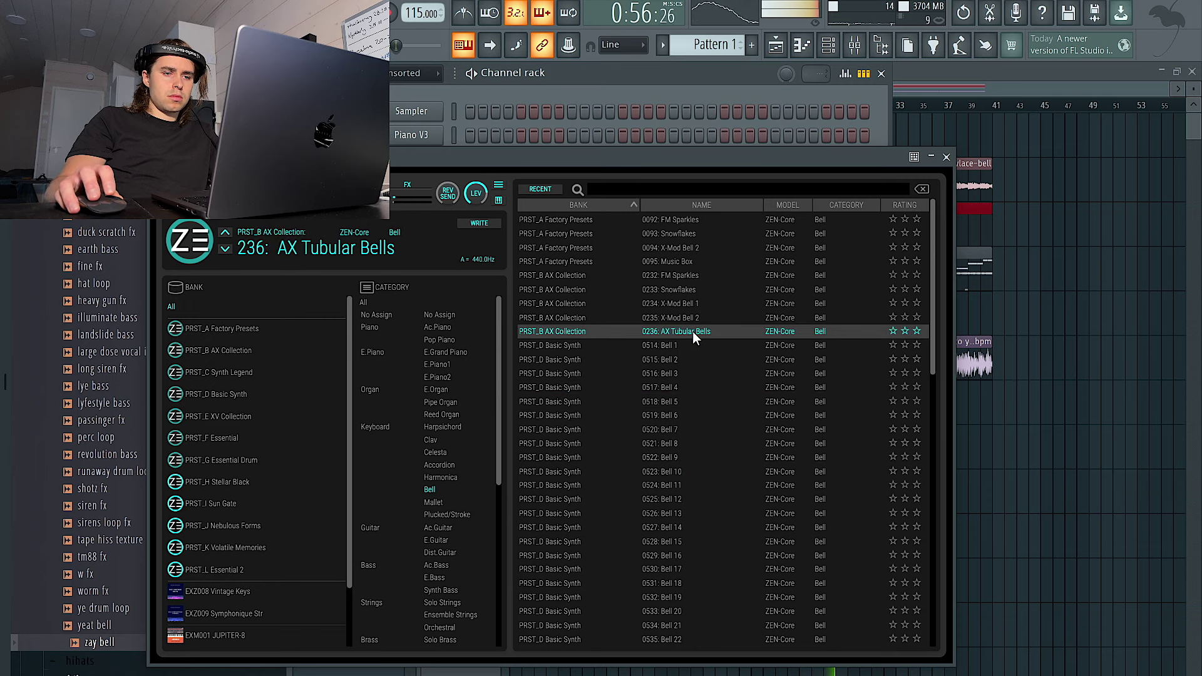
{"action": "left_click", "coordinate": [701, 555]}
{"action": "scroll", "coordinate": [694, 527], "scroll_direction": "down", "scroll_amount": 4}
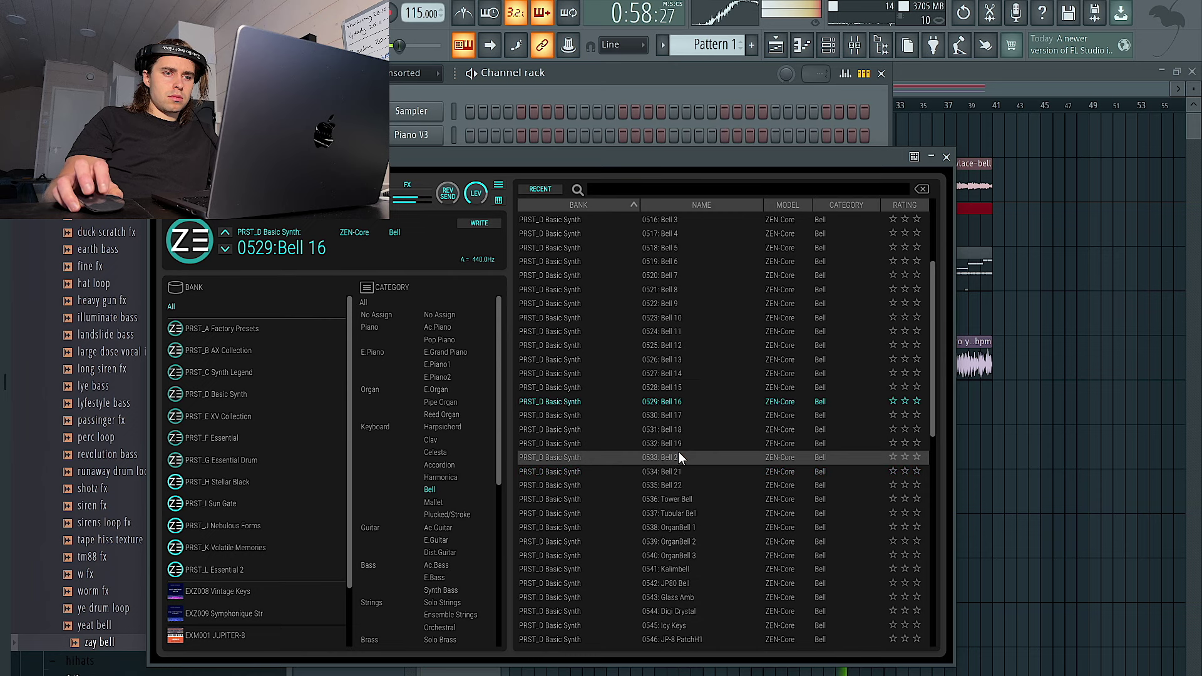
{"action": "left_click", "coordinate": [677, 415]}
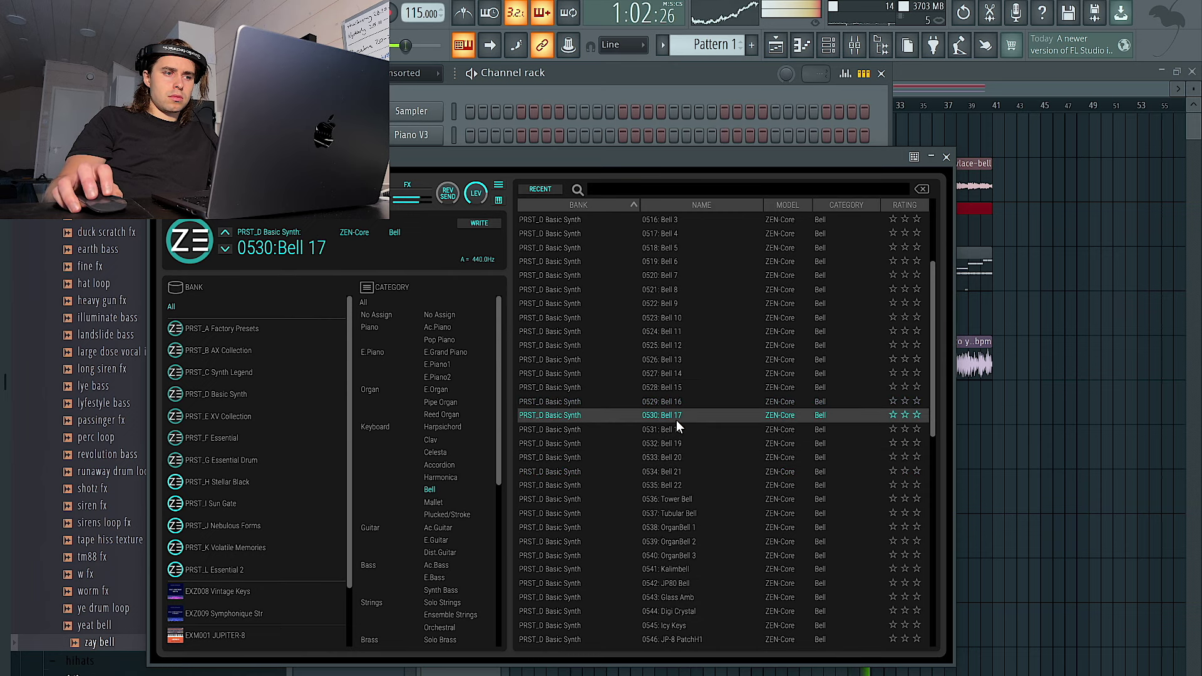
{"action": "left_click", "coordinate": [677, 443]}
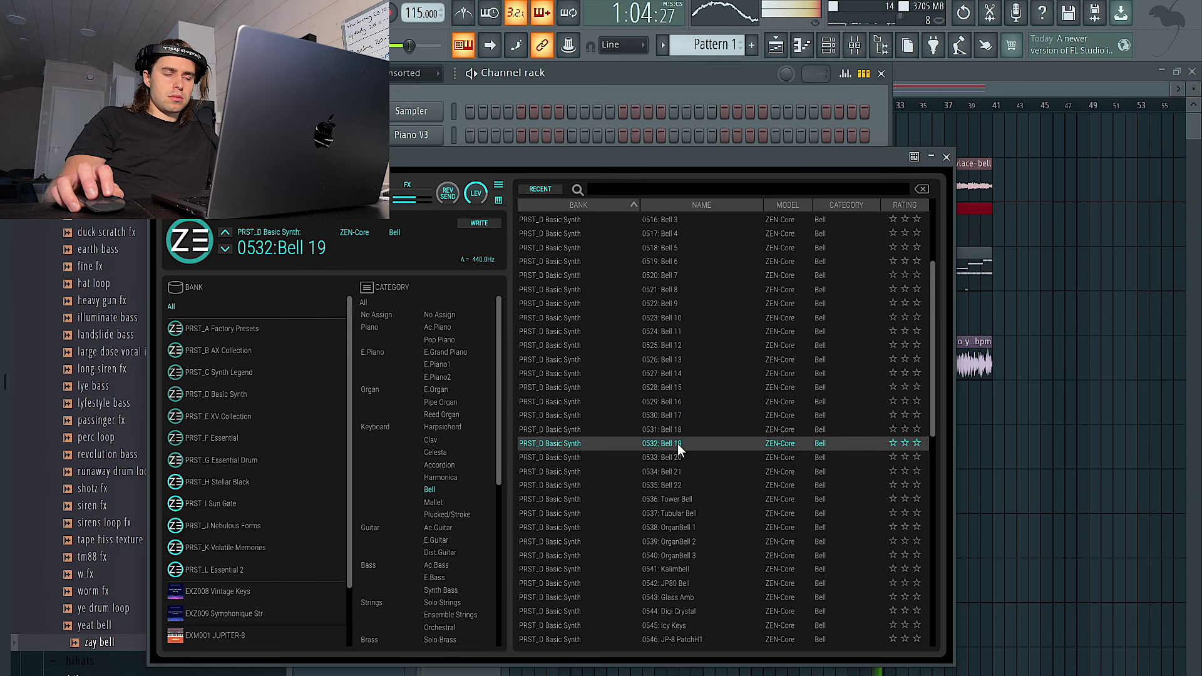
{"action": "left_click", "coordinate": [670, 460]}
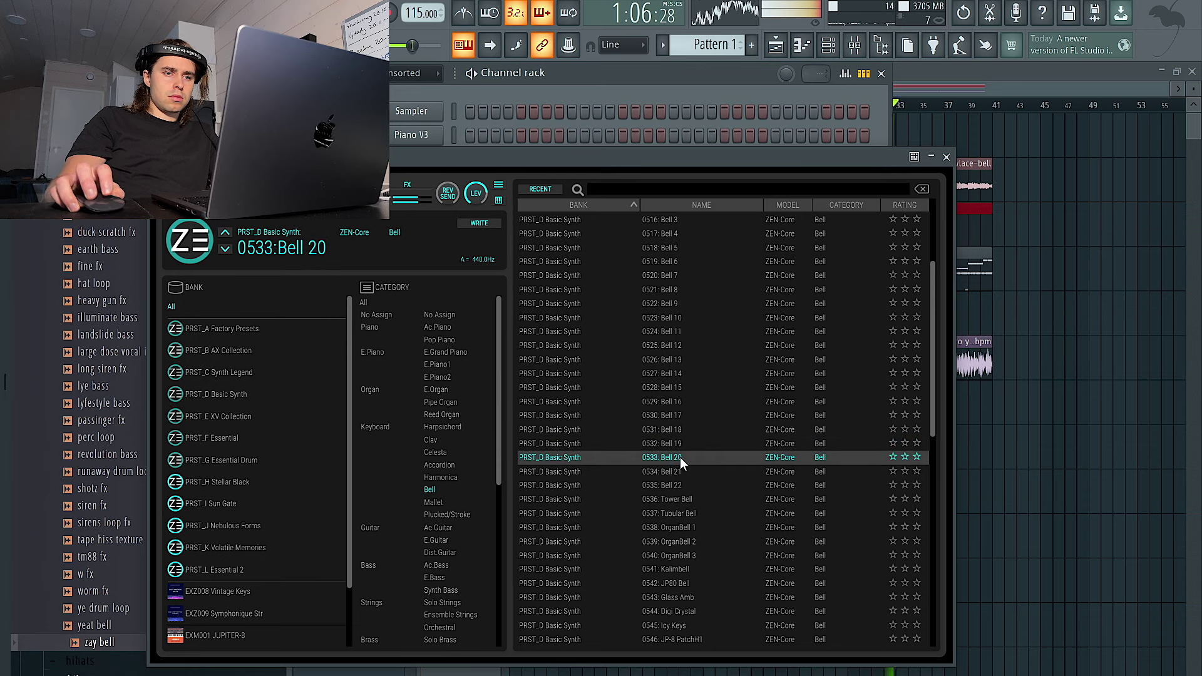
{"action": "left_click", "coordinate": [946, 157]}
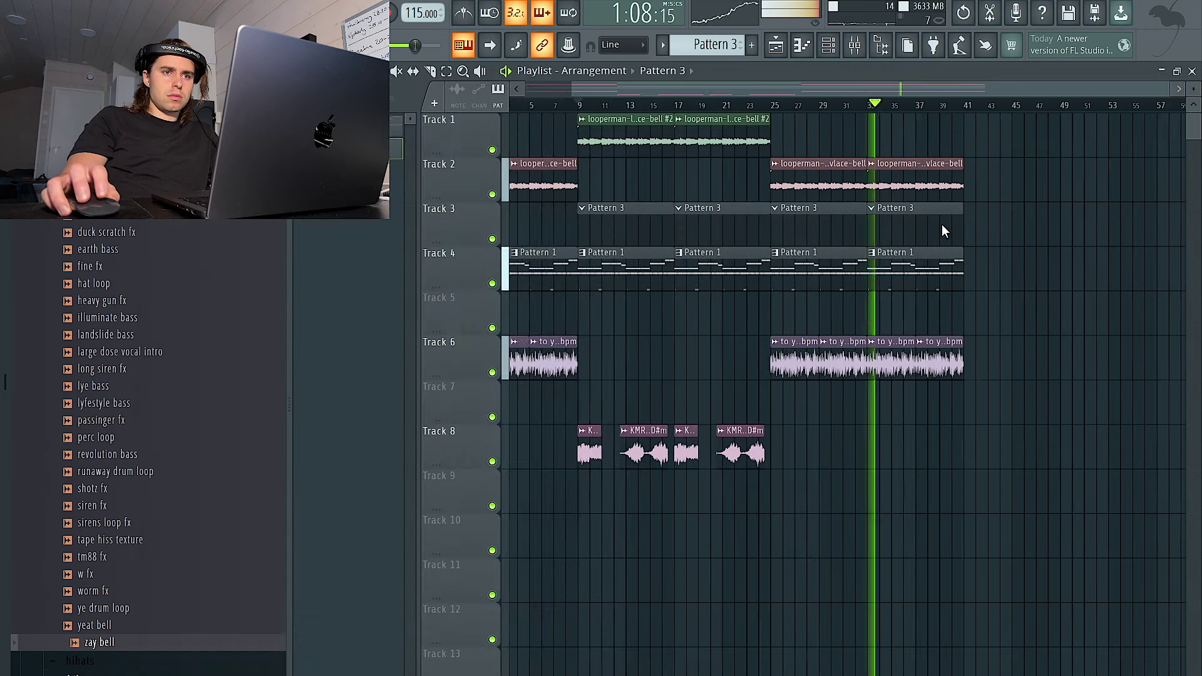
Step: Set the playlist's loop selection to bars 9–40 and deselect the clips
{"action": "left_click_drag", "start_coordinate": [994, 108], "coordinate": [602, 114]}
{"action": "left_click", "coordinate": [1003, 108], "text": "ctrl"}
{"action": "left_click_drag", "start_coordinate": [1001, 109], "coordinate": [611, 112]}
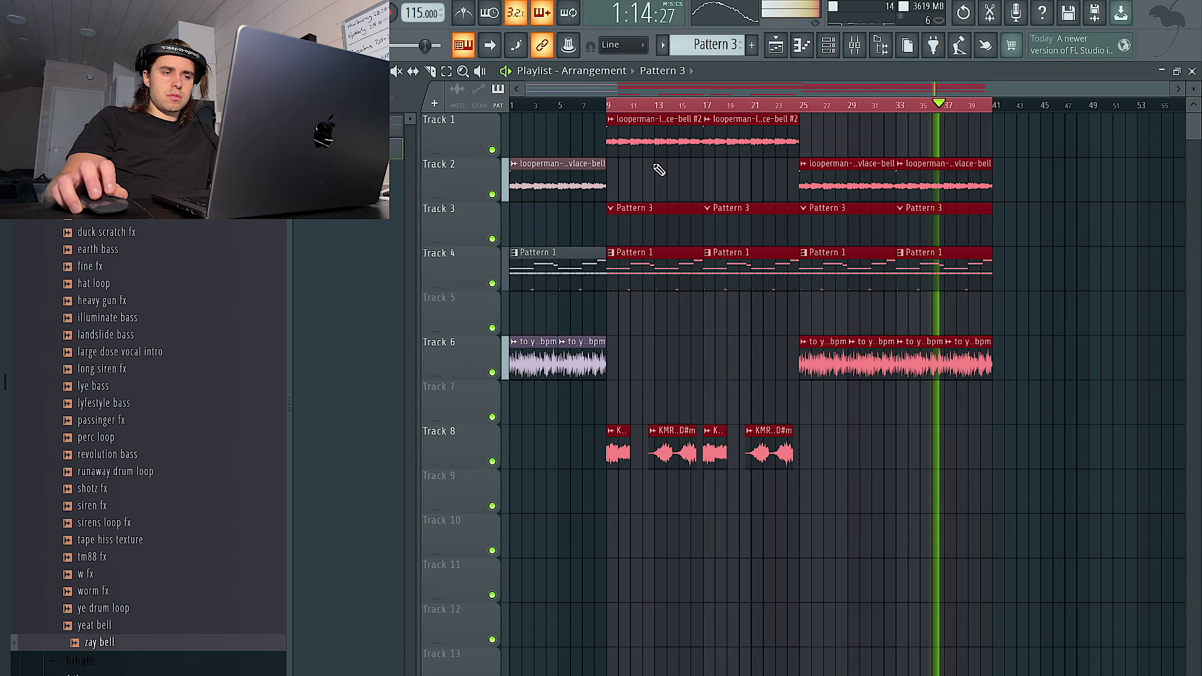
{"action": "left_click", "coordinate": [696, 175]}
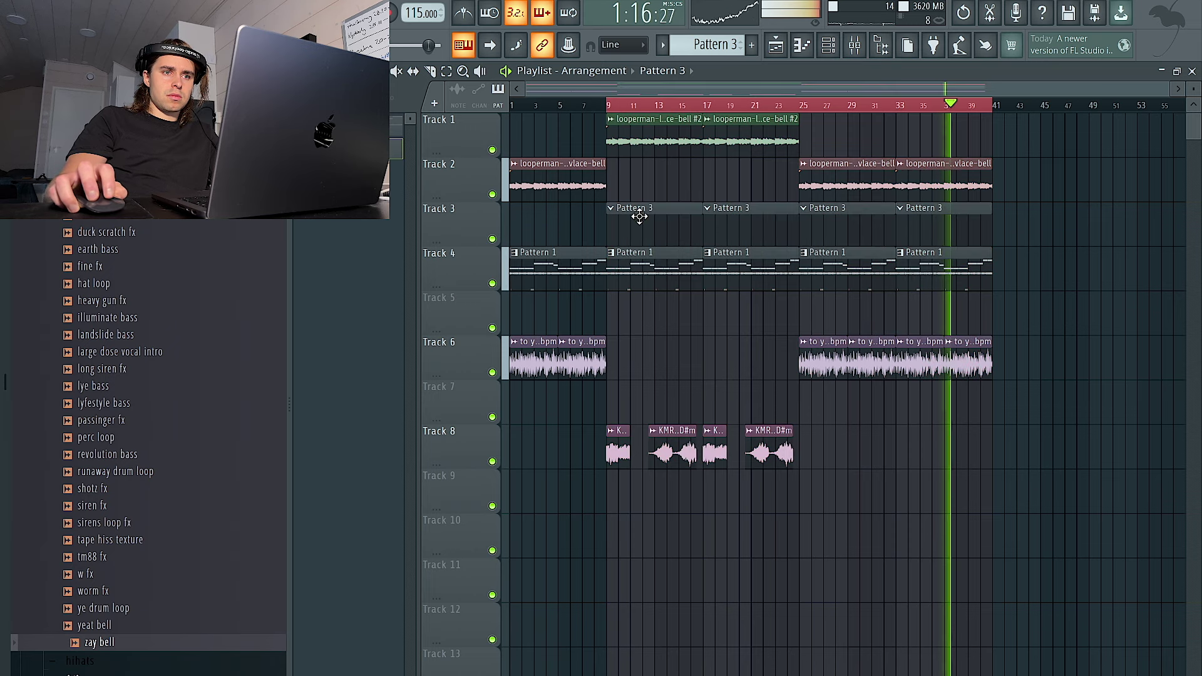
Step: Open ZENOLOGY's piano roll for Pattern 3 and enter D#4, F#4 and D#4 notes at the starts of bars 1, 2 and 3
{"action": "left_click", "coordinate": [828, 45]}
{"action": "right_click", "coordinate": [420, 446]}
{"action": "left_click", "coordinate": [512, 440]}
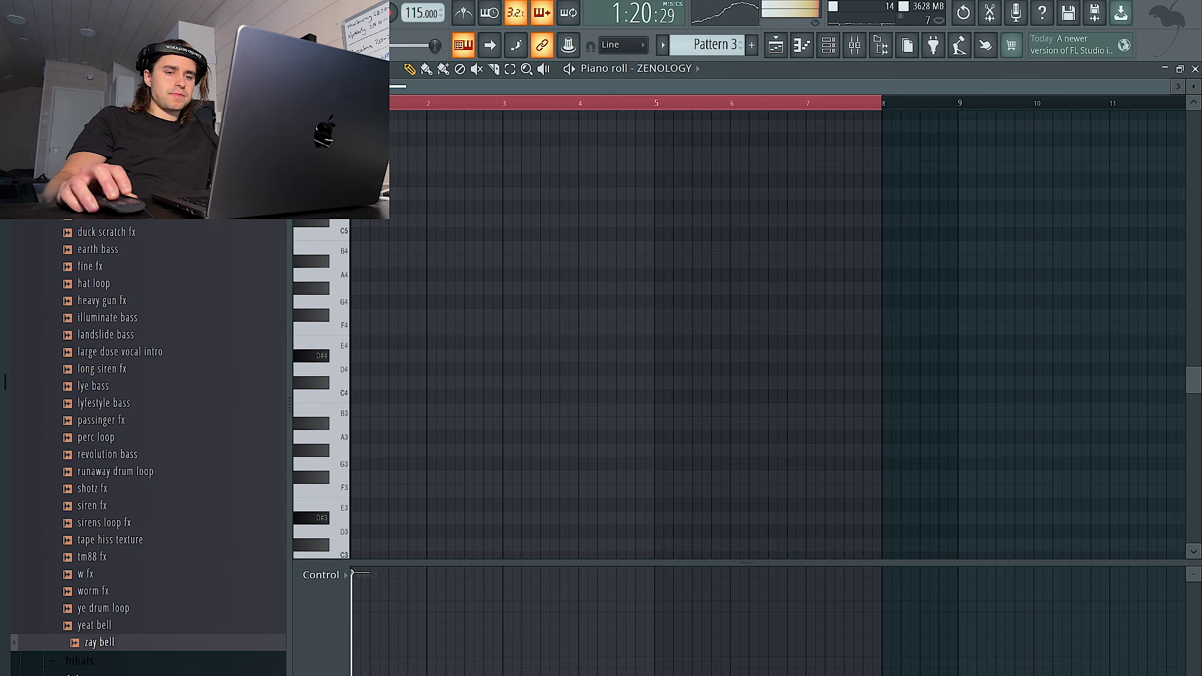
{"action": "key", "text": "ctrl+a"}
{"action": "left_click", "coordinate": [434, 326], "text": "ctrl"}
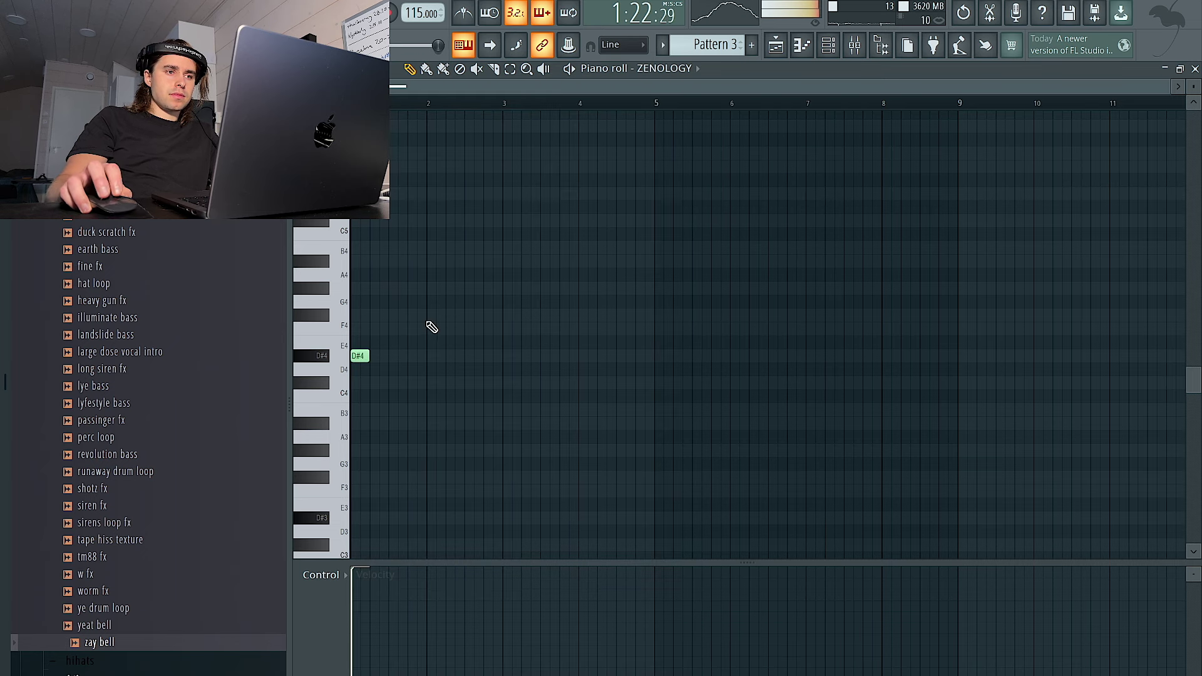
{"action": "key", "text": "space"}
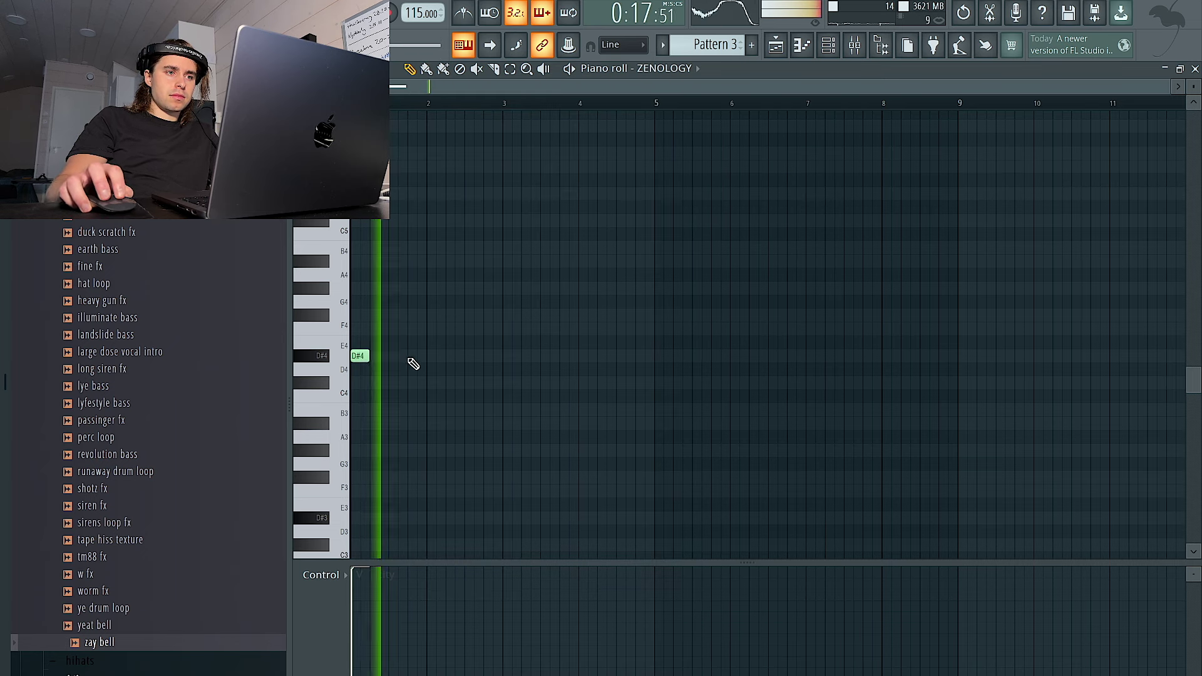
{"action": "left_click", "coordinate": [433, 315]}
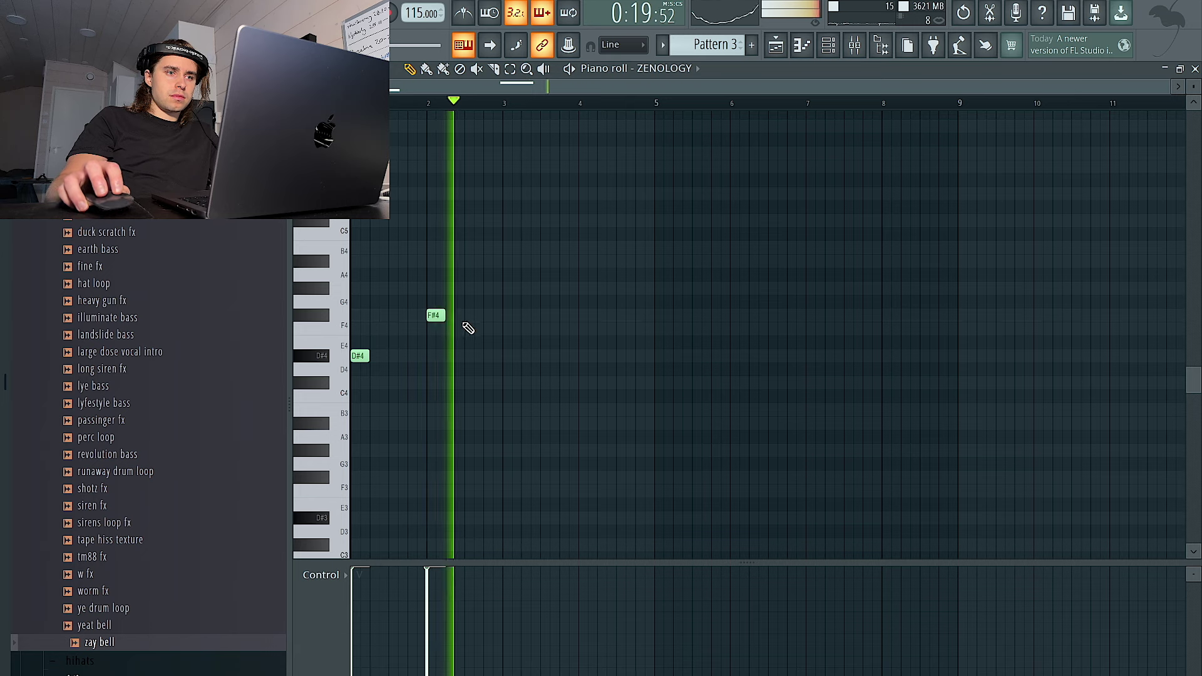
{"action": "left_click", "coordinate": [504, 355]}
Step: Raise the three bell notes by an octave, duplicate them to bars 5–7, and add a G#5 note at bar 8
{"action": "key", "text": "ctrl+a"}
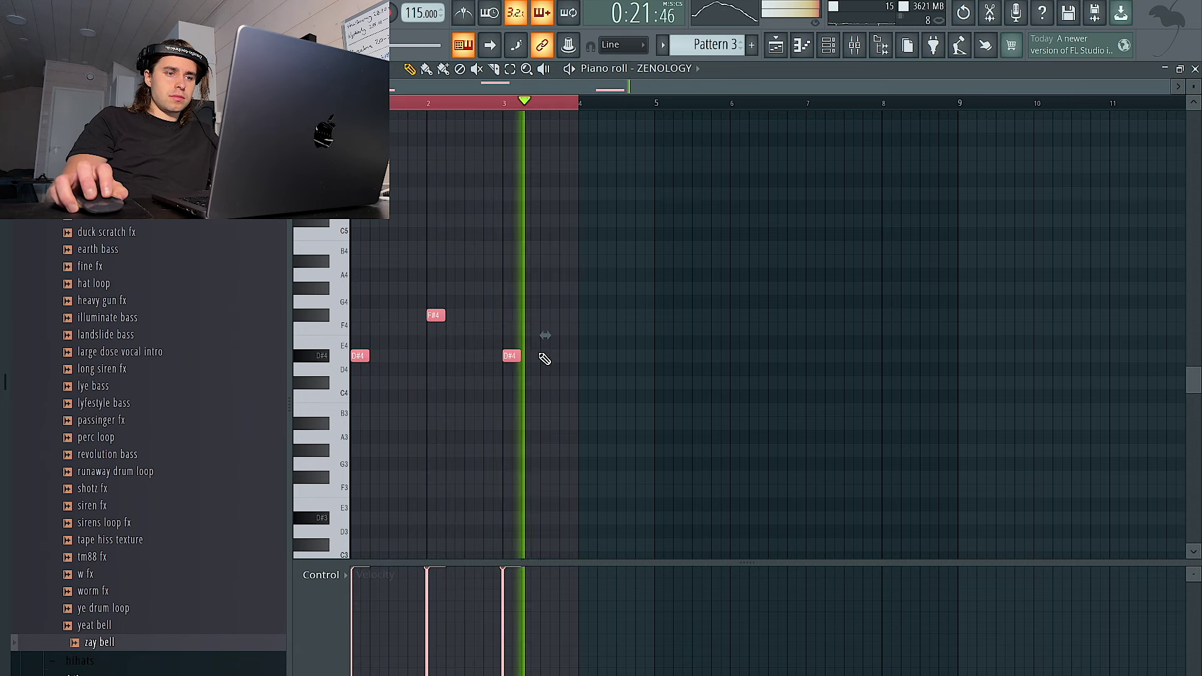
{"action": "key", "text": "ctrl+Up"}
{"action": "left_click", "coordinate": [609, 295], "text": "ctrl"}
{"action": "left_click_drag", "start_coordinate": [658, 104], "coordinate": [352, 104]}
{"action": "key", "text": "ctrl+b"}
{"action": "left_click", "coordinate": [715, 289], "text": "ctrl"}
{"action": "scroll", "coordinate": [715, 289], "scroll_direction": "up", "scroll_amount": 4}
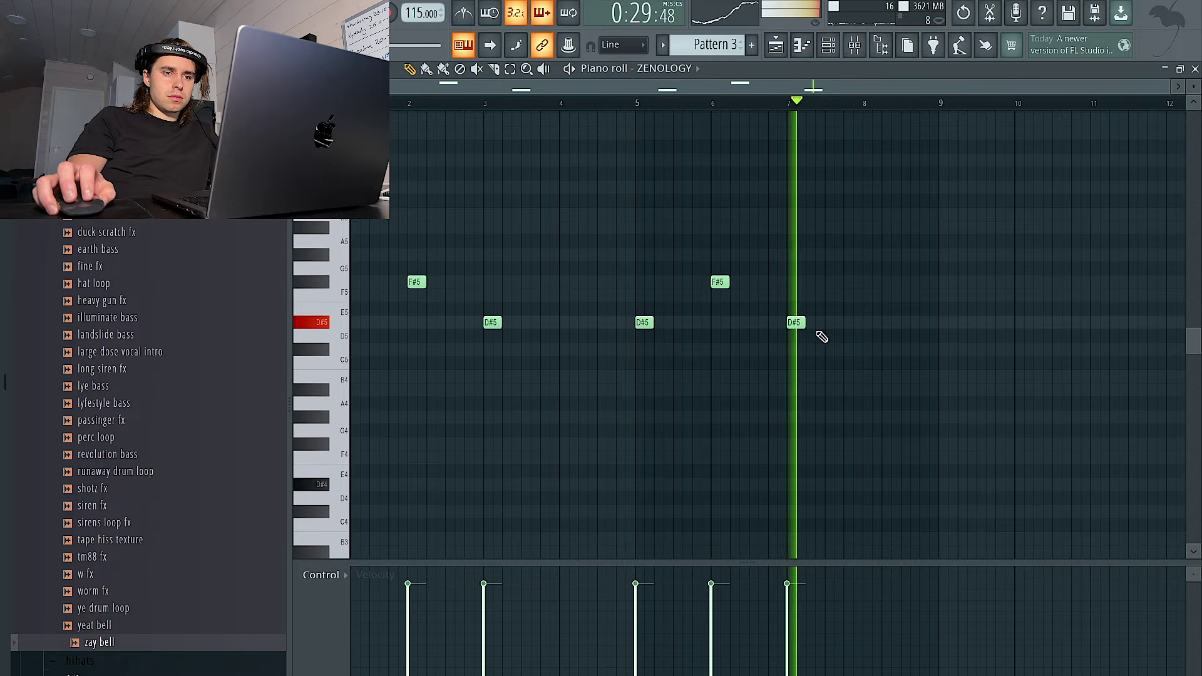
{"action": "left_click", "coordinate": [868, 256]}
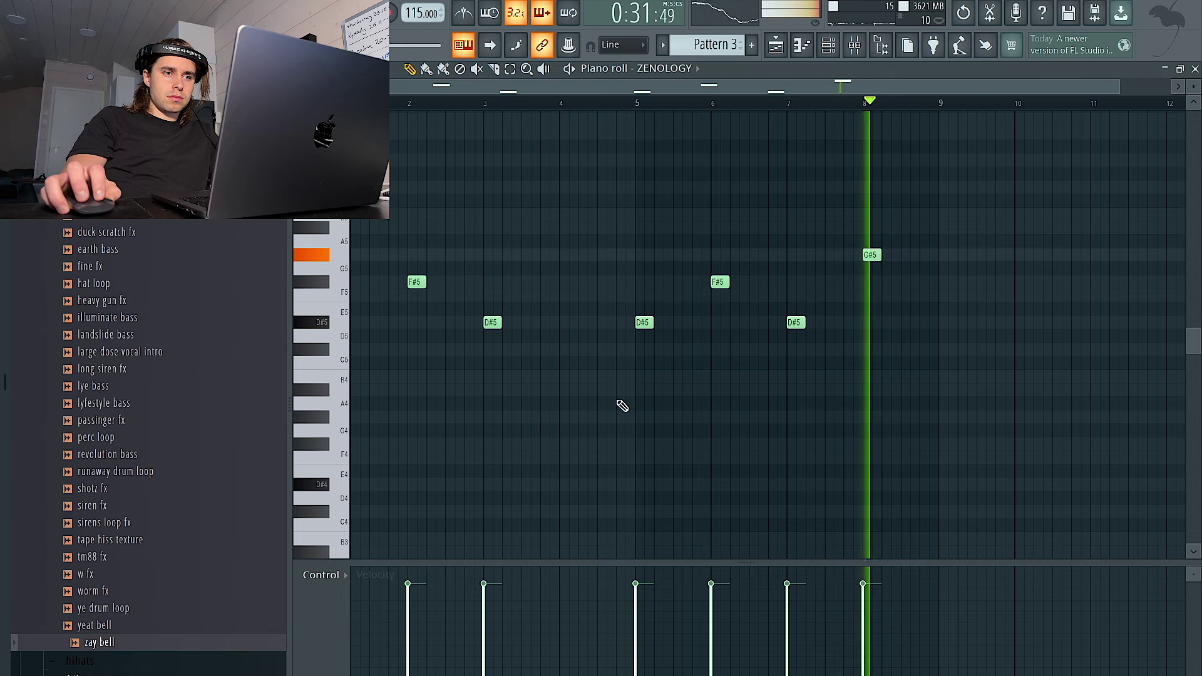
Step: Delete the ZENOLOGY notes in bars 1–4 and raise the remaining notes by an octave
{"action": "left_click_drag", "start_coordinate": [551, 384], "coordinate": [346, 234]}
{"action": "key", "text": "Delete"}
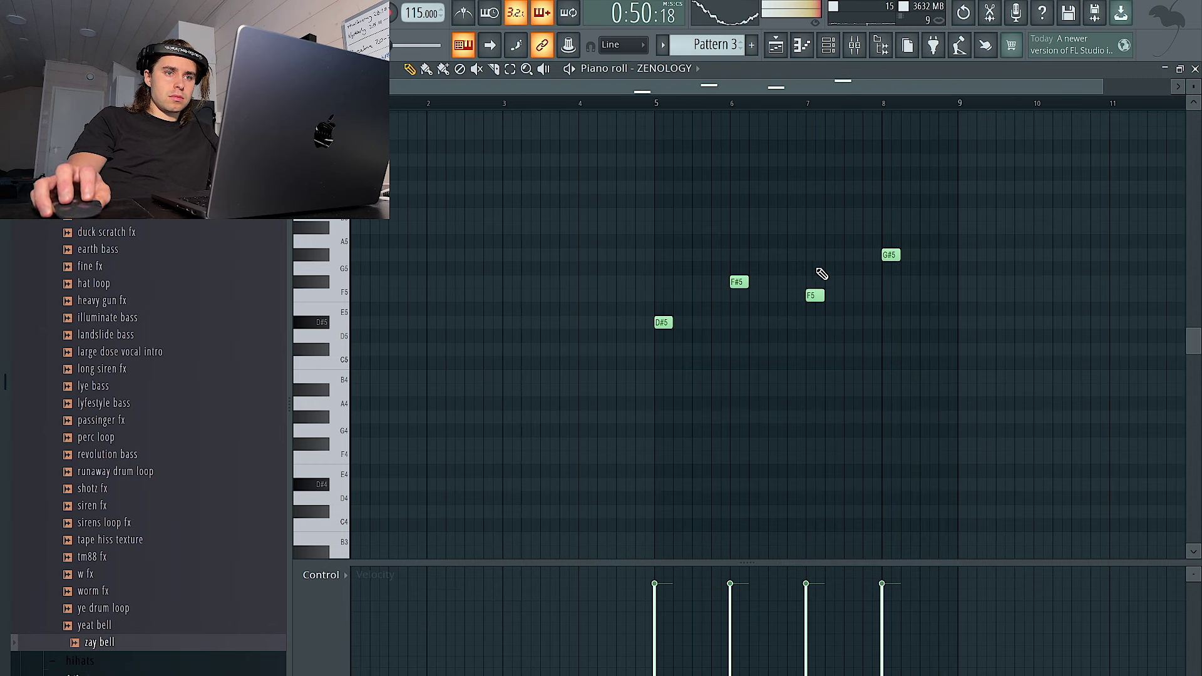
{"action": "left_click", "coordinate": [663, 102]}
{"action": "key", "text": "ctrl+a"}
{"action": "key", "text": "ctrl+Up"}
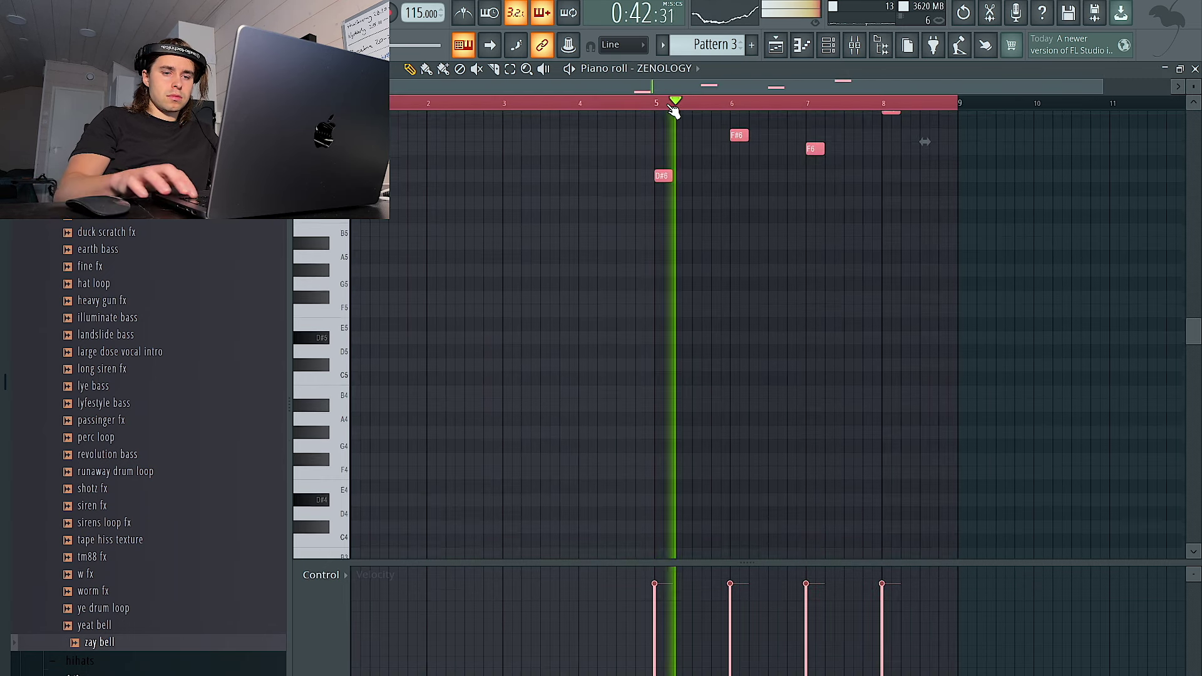
{"action": "left_click", "coordinate": [662, 102]}
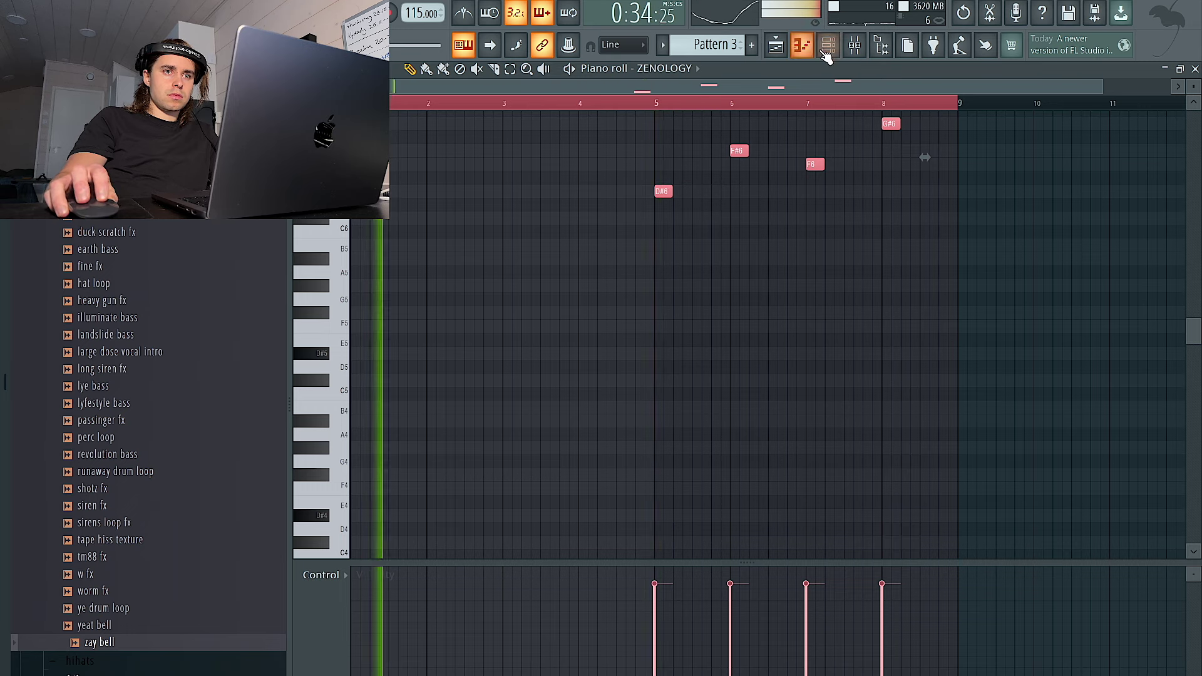
Step: Load ValhallaVintageVerb in slot 3 of mixer Insert 4, with Mix at 81.1% and LowCut at 280 Hz
{"action": "left_click", "coordinate": [828, 45]}
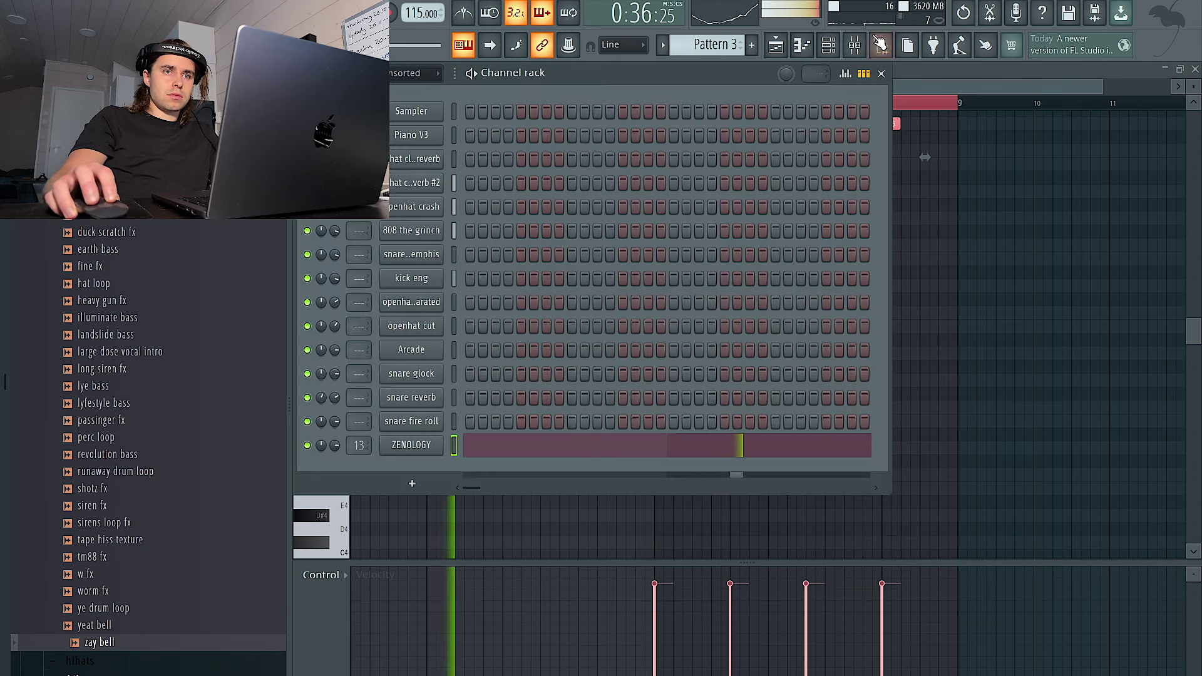
{"action": "key", "text": "F9"}
{"action": "left_click", "coordinate": [499, 392]}
{"action": "left_click", "coordinate": [1079, 351]}
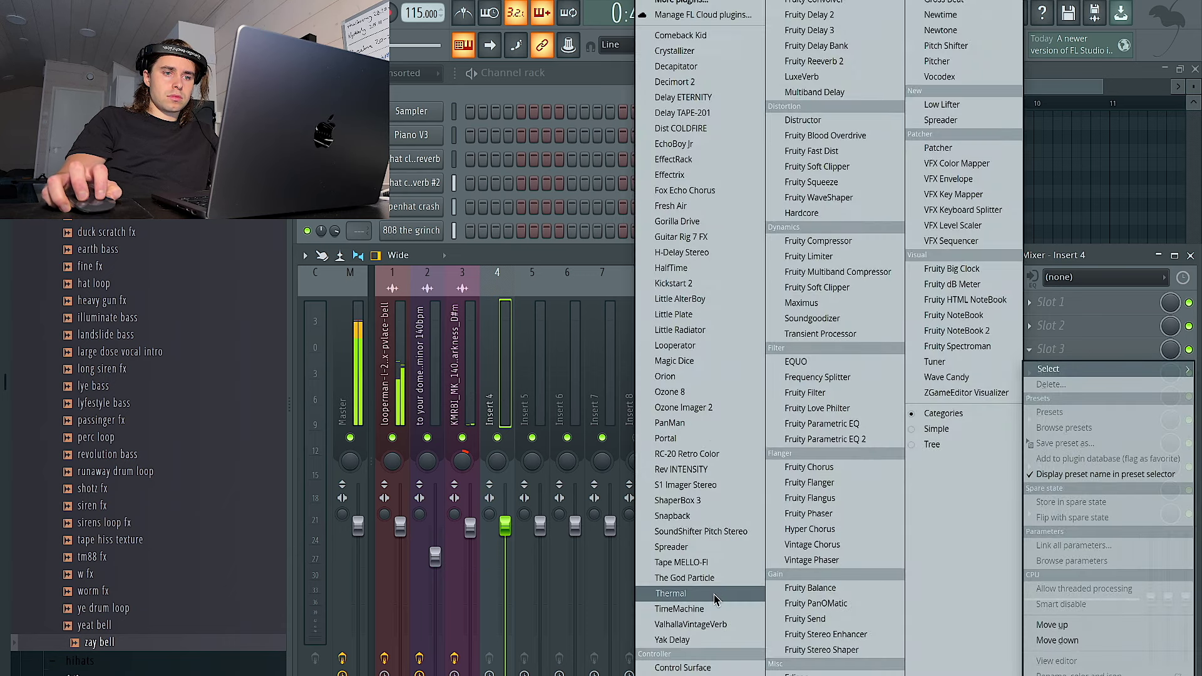
{"action": "left_click", "coordinate": [690, 624]}
{"action": "left_click_drag", "start_coordinate": [183, 274], "coordinate": [183, 304]}
{"action": "left_click_drag", "start_coordinate": [814, 369], "coordinate": [814, 340]}
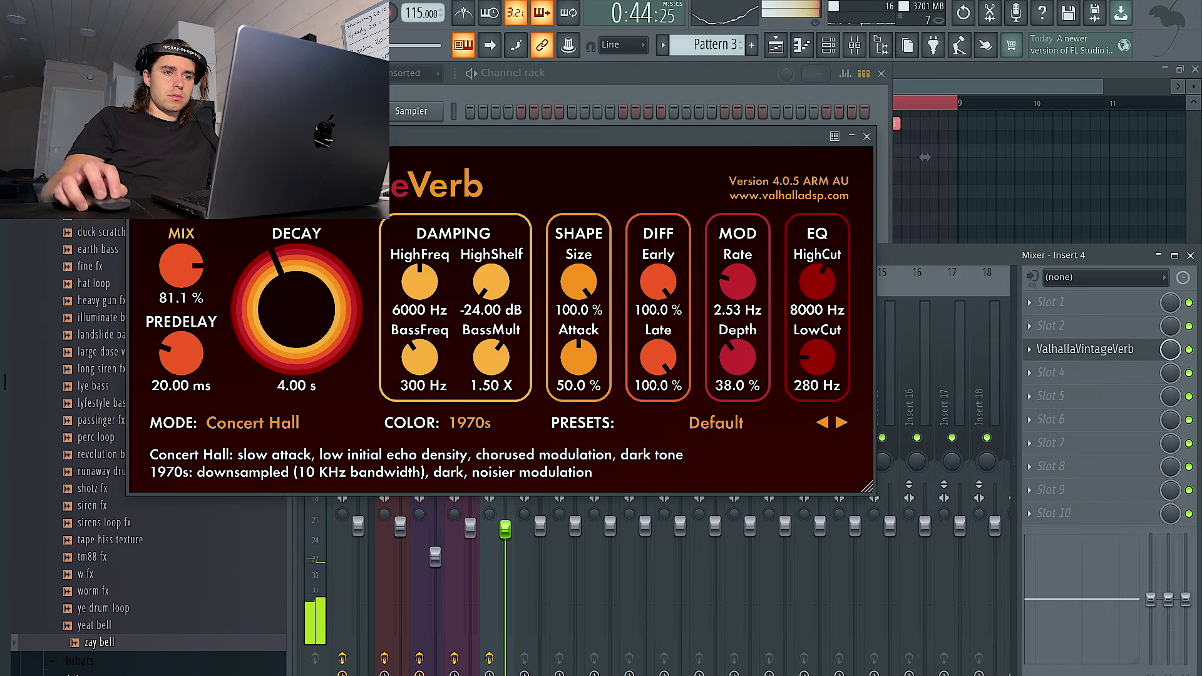
{"action": "left_click", "coordinate": [872, 141]}
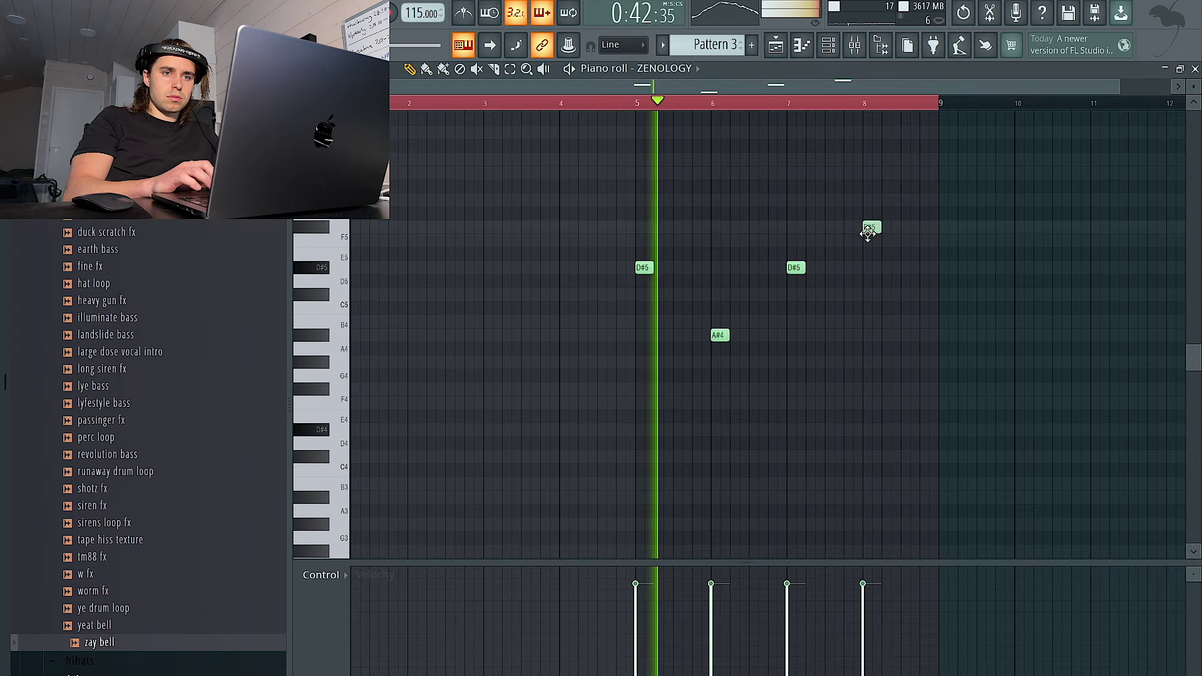
Step: Lower the bar 8 note to A#4 and slightly reduce the velocity of all ZENOLOGY notes
{"action": "left_click_drag", "start_coordinate": [867, 233], "coordinate": [869, 340]}
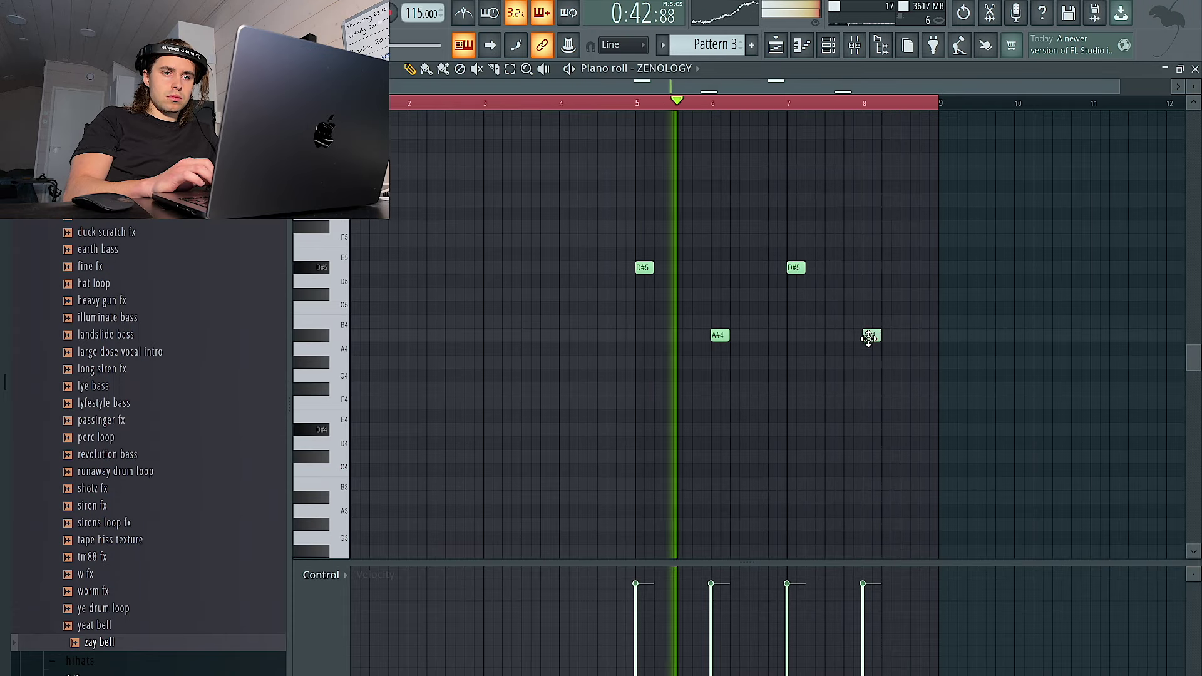
{"action": "key", "text": "ctrl+a"}
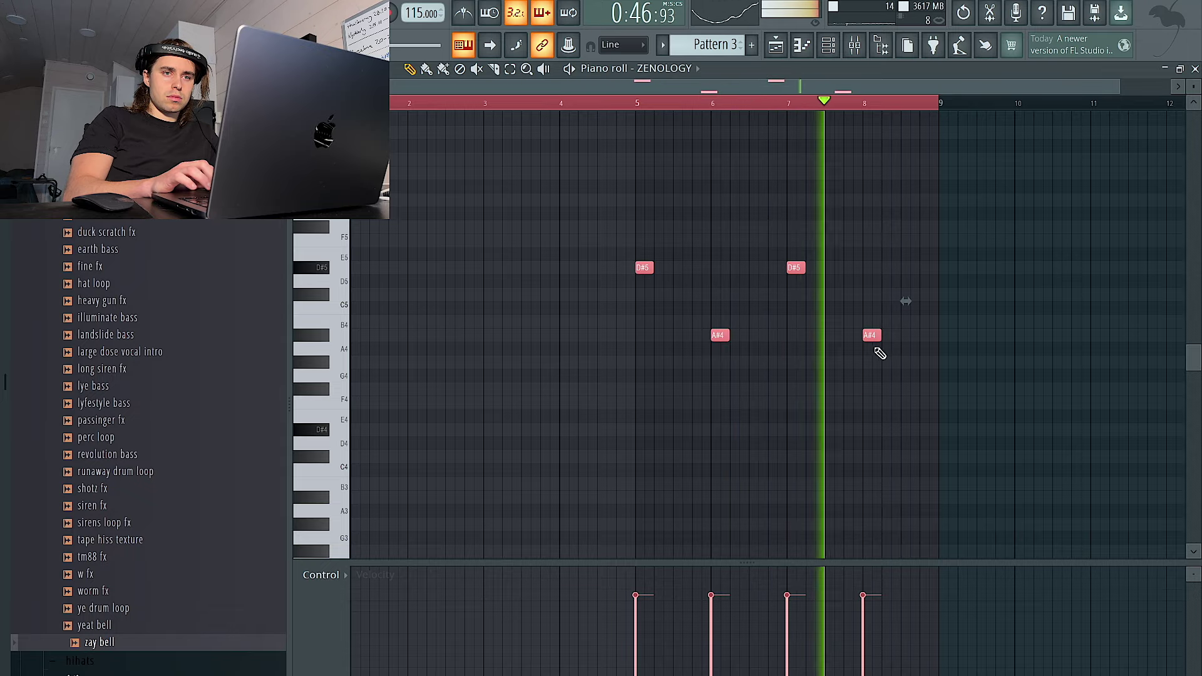
{"action": "key", "text": "ctrl+d"}
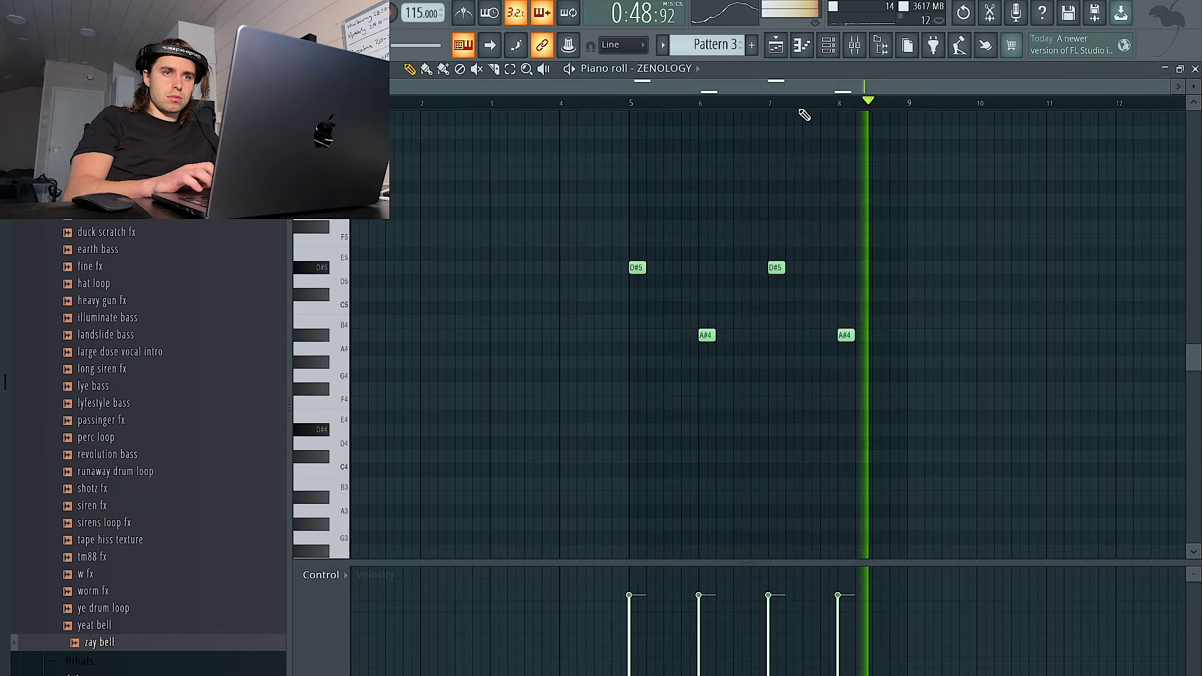
{"action": "key", "text": "ctrl+a"}
Step: Return to the playlist and switch to the Splice app to look for more dark vocals
{"action": "left_click", "coordinate": [781, 51]}
{"action": "key", "text": "super+Tab"}
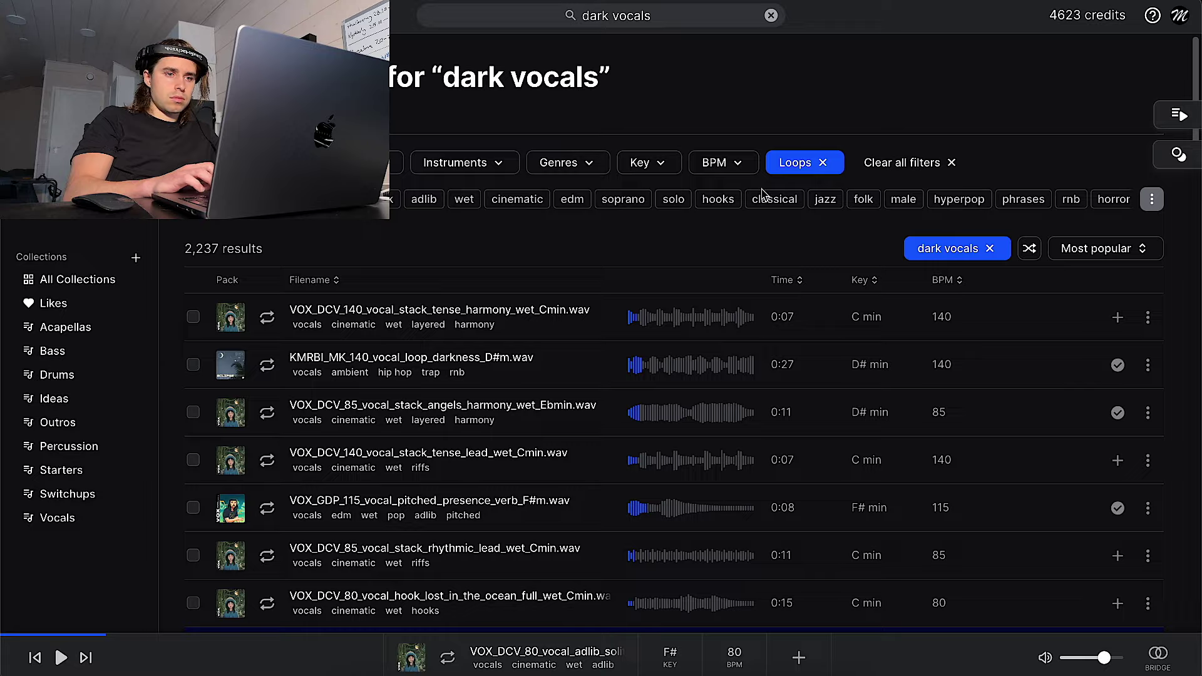
Step: Browse further through the "dark vocals" loop results and switch back to FL Studio
{"action": "scroll", "coordinate": [718, 226], "scroll_direction": "down", "scroll_amount": 10}
{"action": "key", "text": "super+Tab"}
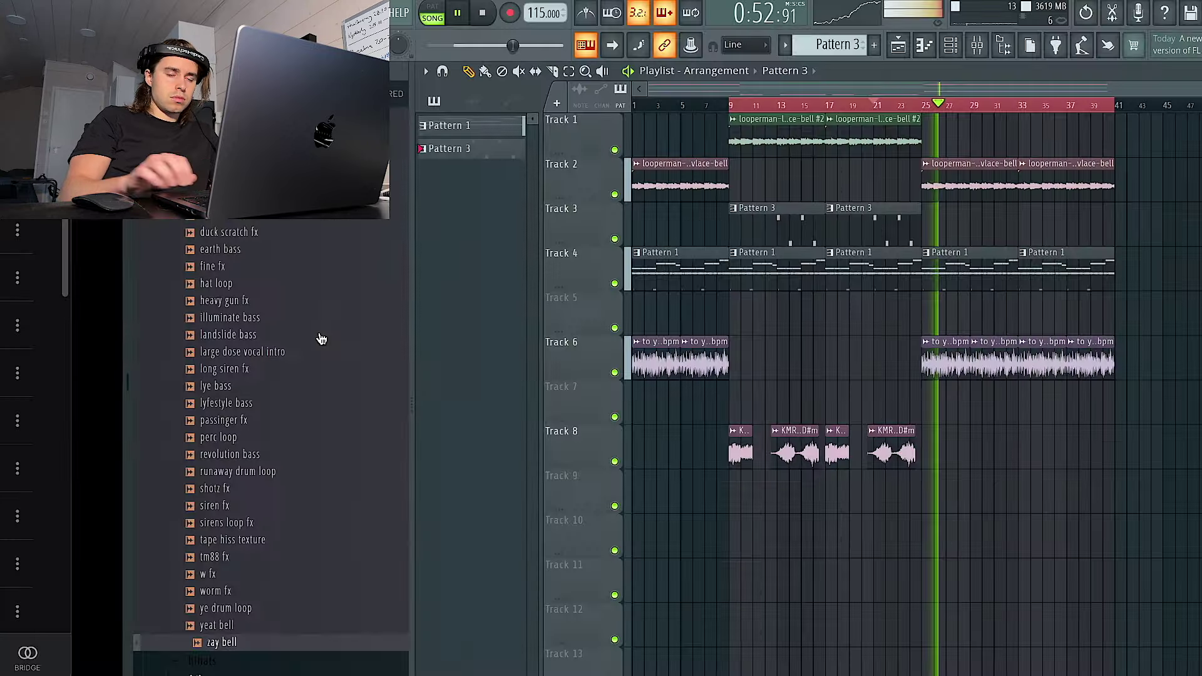
{"action": "key", "text": "super+Tab"}
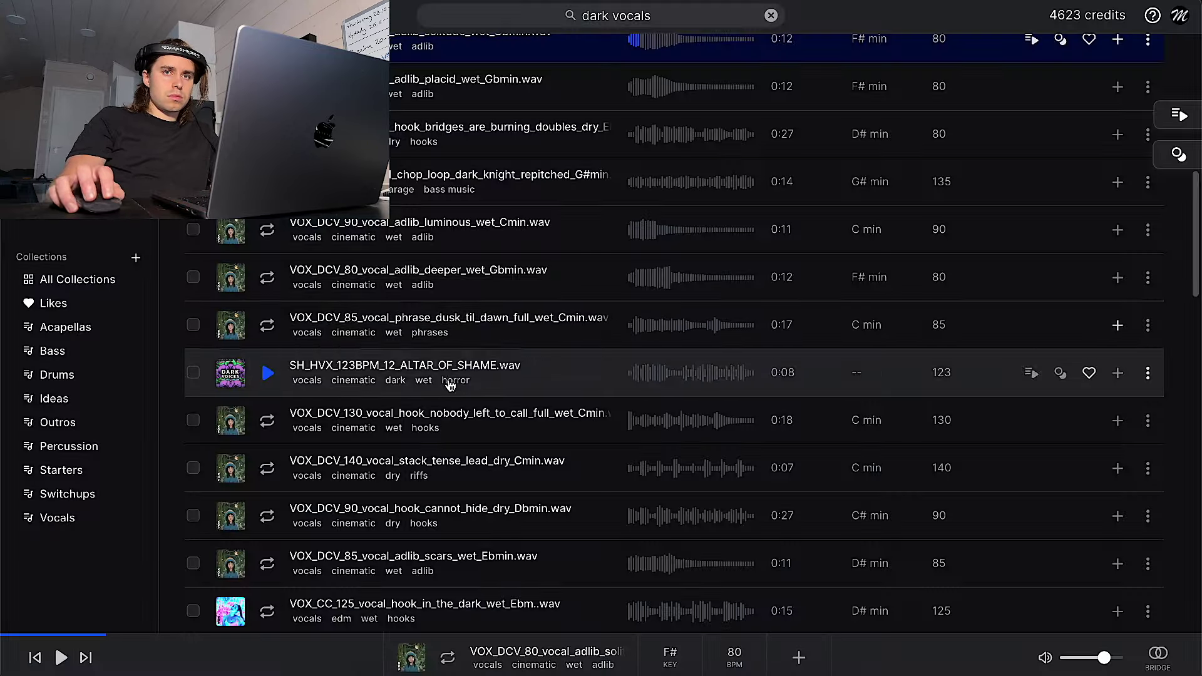
{"action": "key", "text": "super+Tab"}
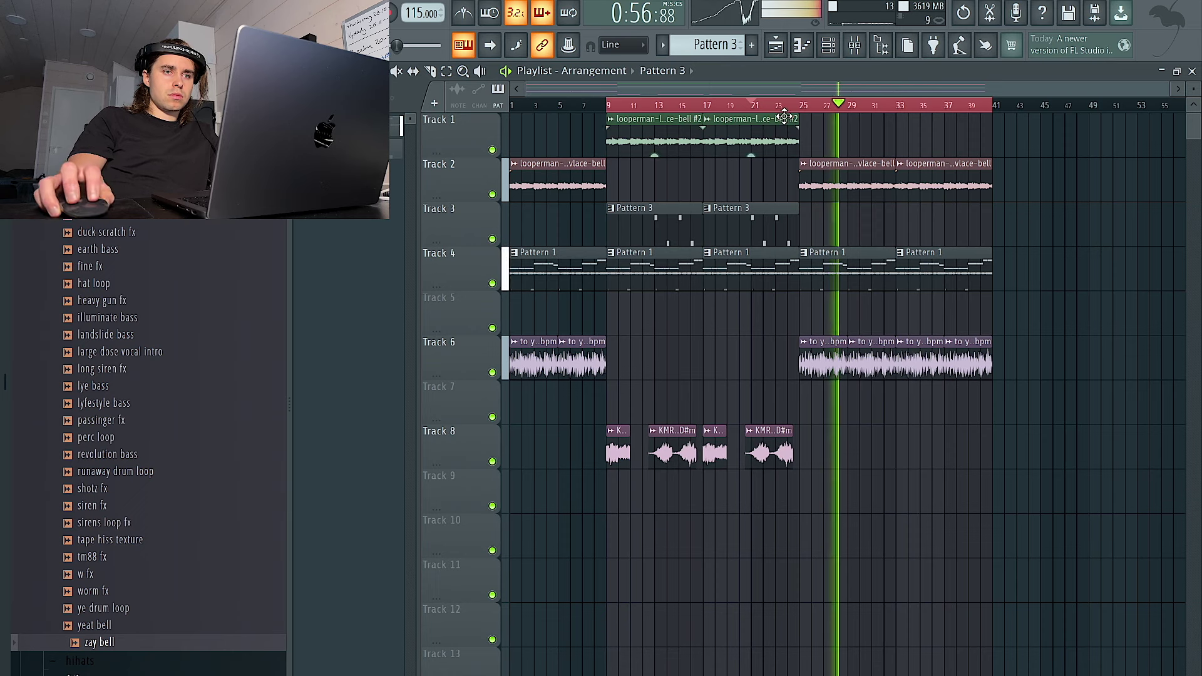
Step: Add a new Arcade instrument channel to the project
{"action": "left_click", "coordinate": [837, 49]}
{"action": "left_click", "coordinate": [412, 483]}
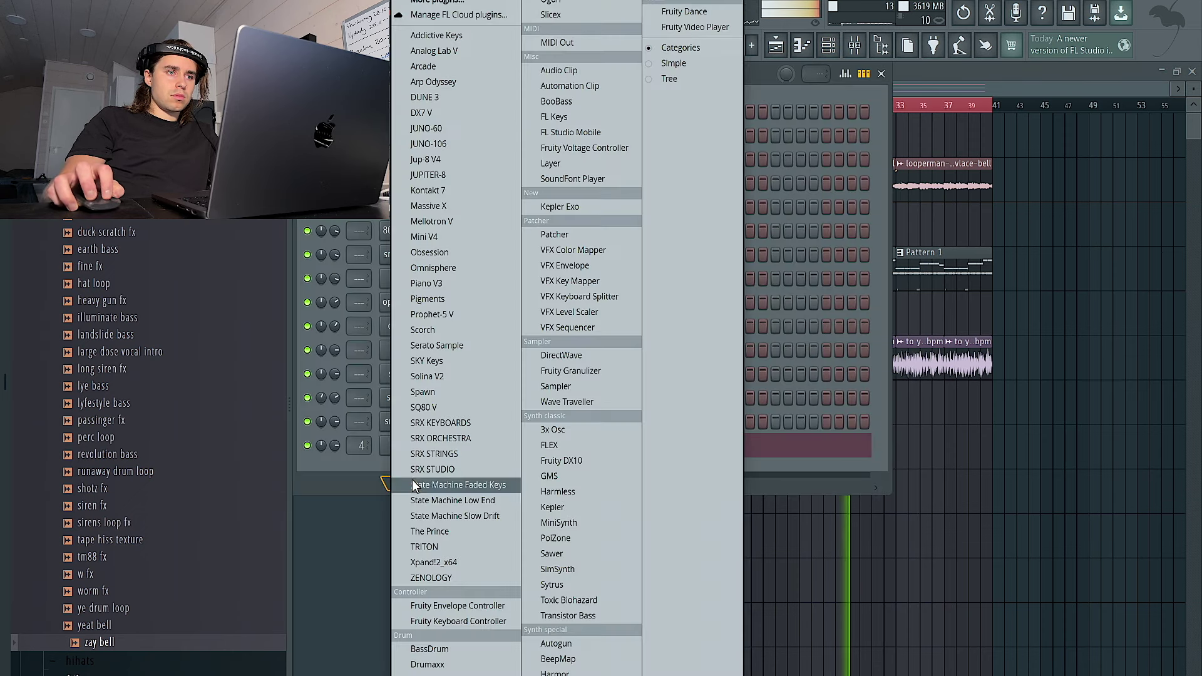
{"action": "left_click", "coordinate": [438, 70]}
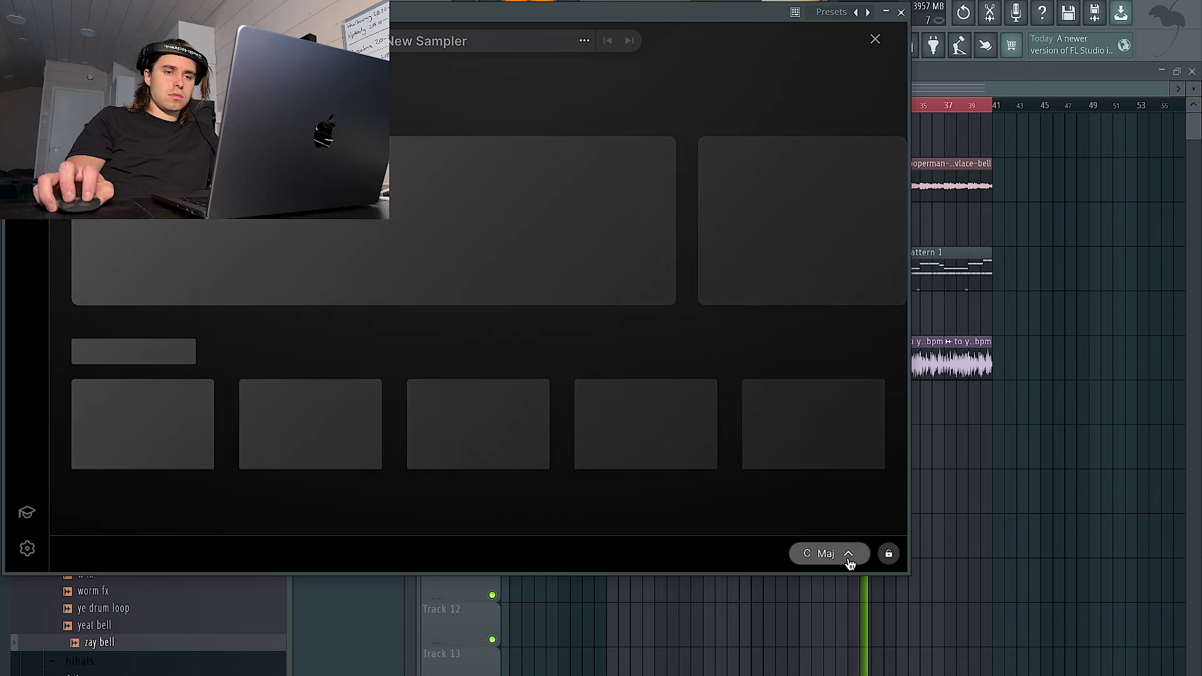
Step: Set Arcade's session key to E♭ minor and load the Dream Follower sampler from Distant Voices
{"action": "left_click", "coordinate": [849, 557]}
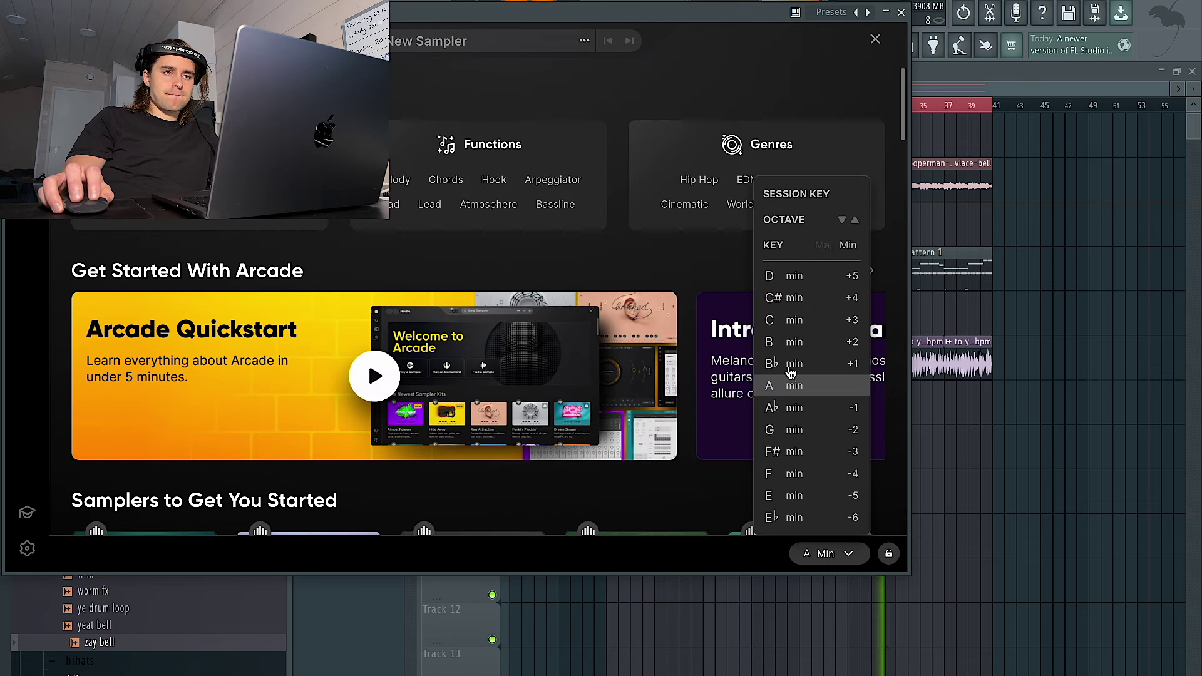
{"action": "left_click", "coordinate": [848, 553]}
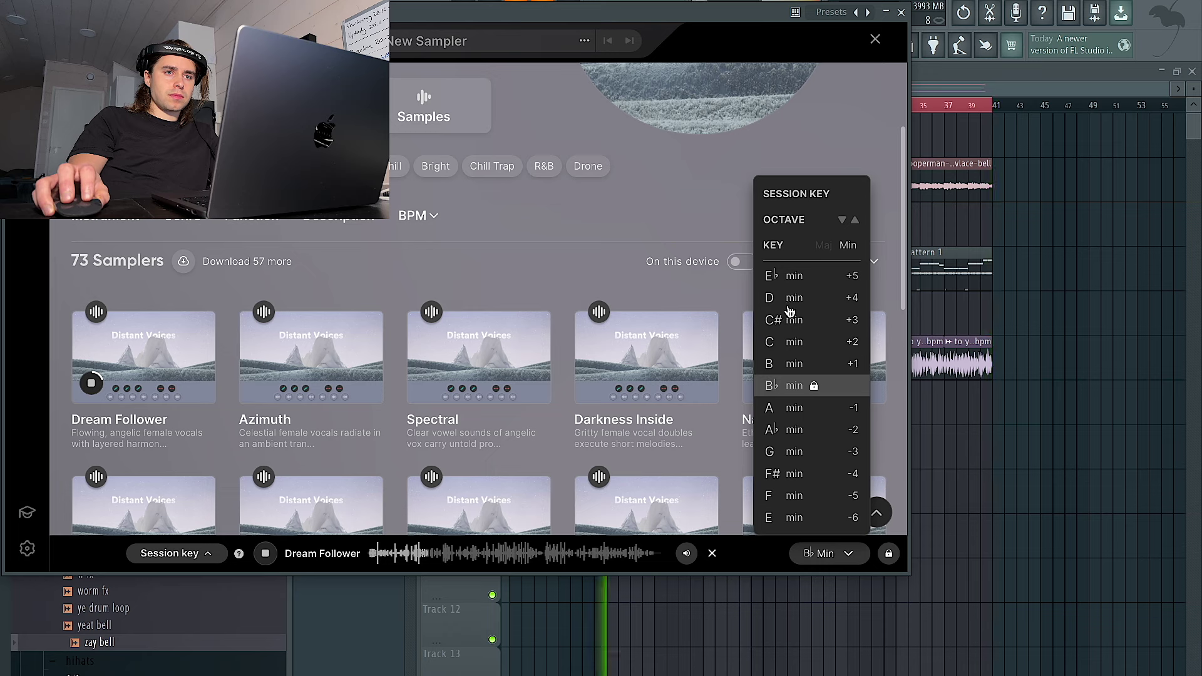
{"action": "left_click", "coordinate": [786, 277]}
{"action": "left_click", "coordinate": [141, 356]}
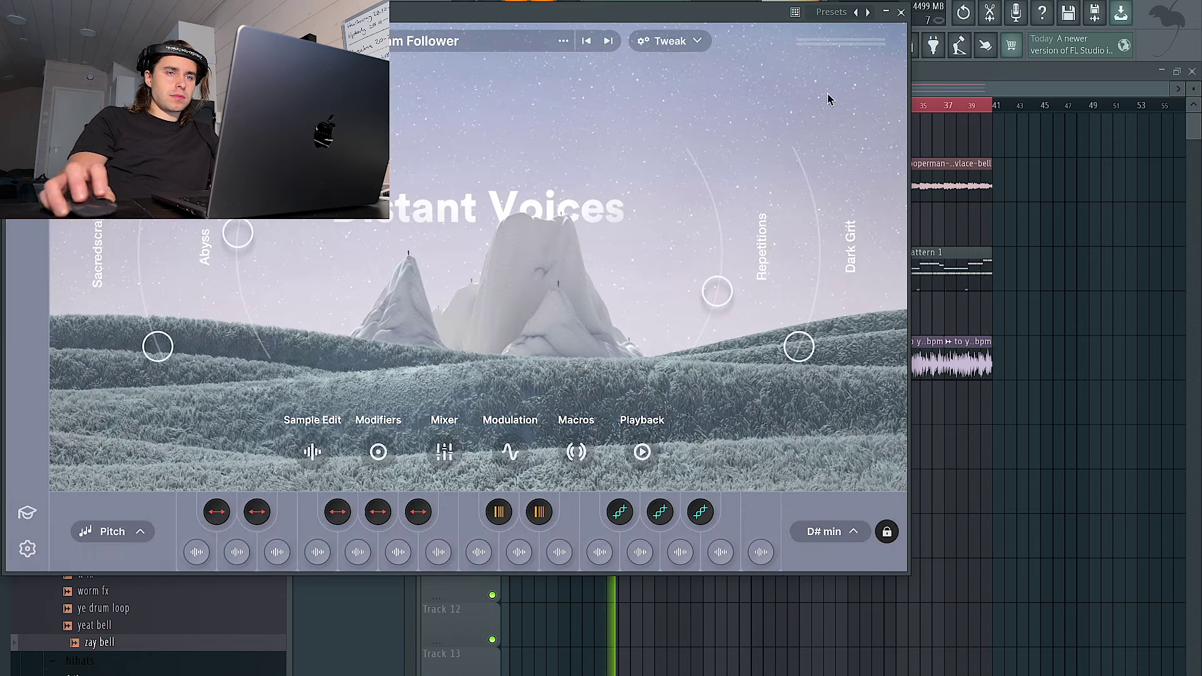
Step: In the new Arcade channel's piano roll, draw a four-bar D4 note from bar 1 and raise it one octave
{"action": "left_click", "coordinate": [901, 12]}
{"action": "right_click", "coordinate": [430, 463]}
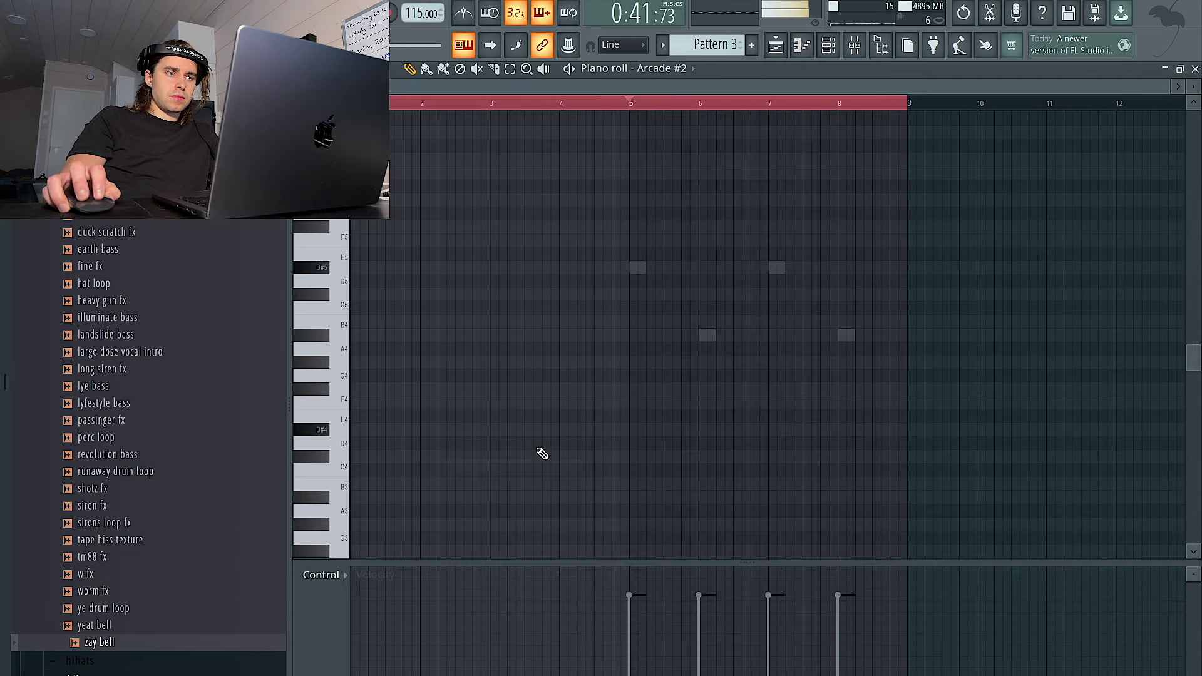
{"action": "left_click_drag", "start_coordinate": [383, 447], "coordinate": [628, 447]}
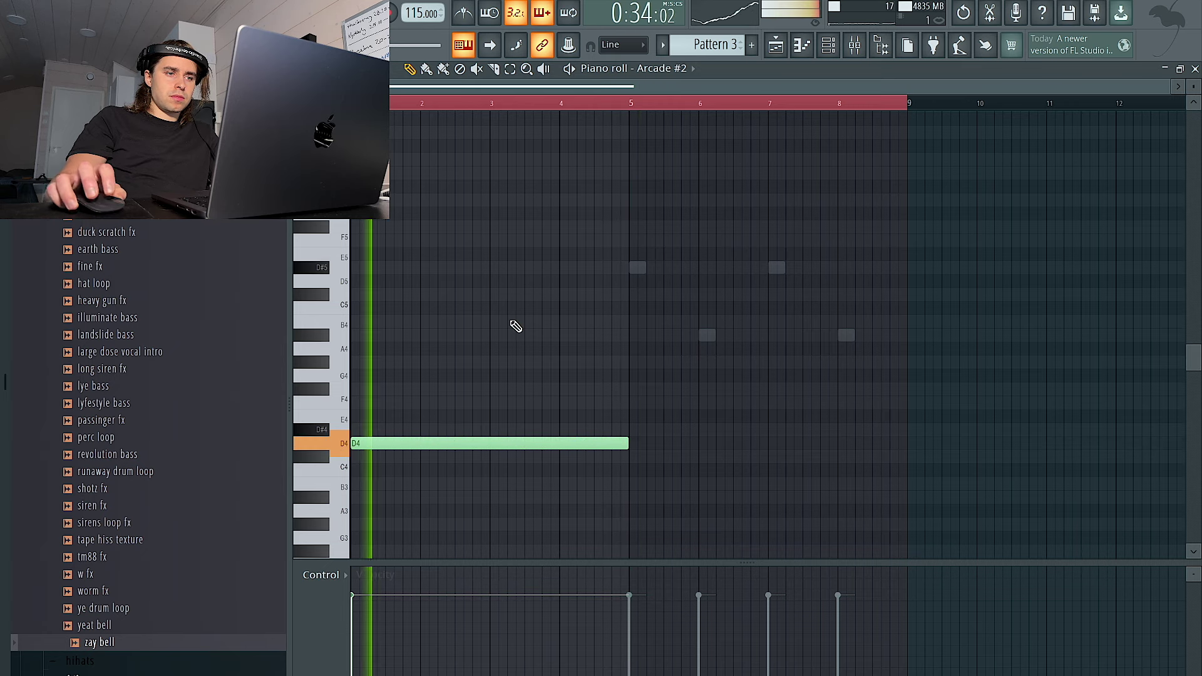
{"action": "key", "text": "ctrl+Up"}
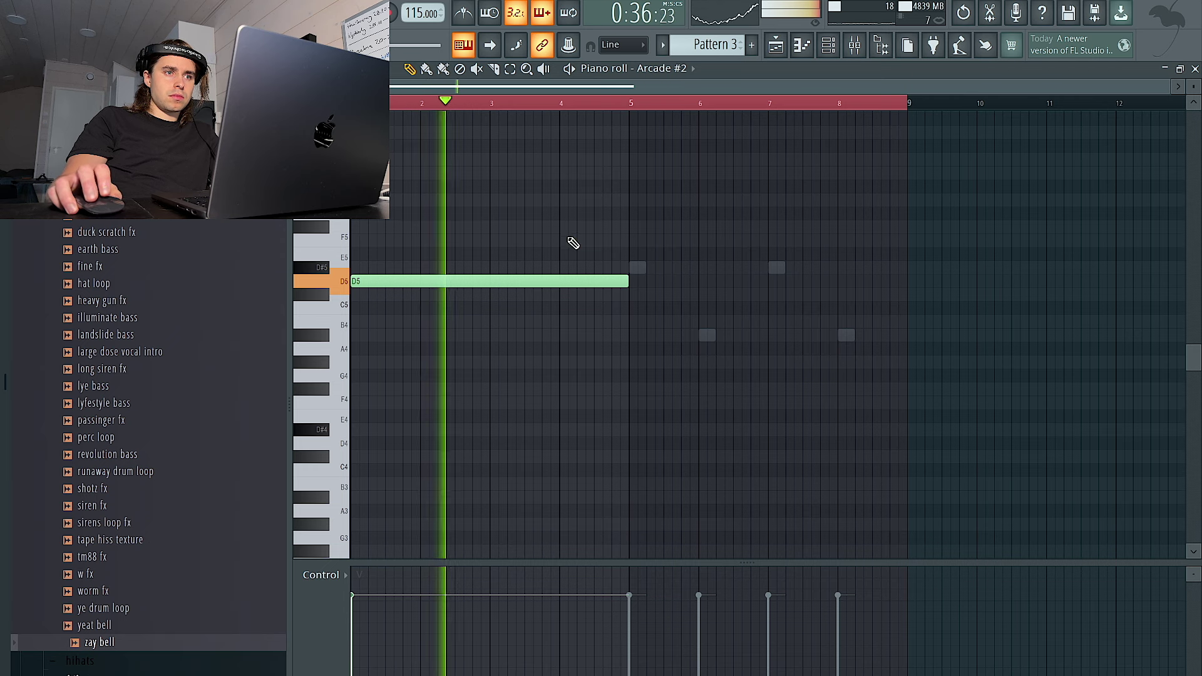
Step: Lower the four-bar Arcade note to B4
{"action": "right_click", "coordinate": [572, 281]}
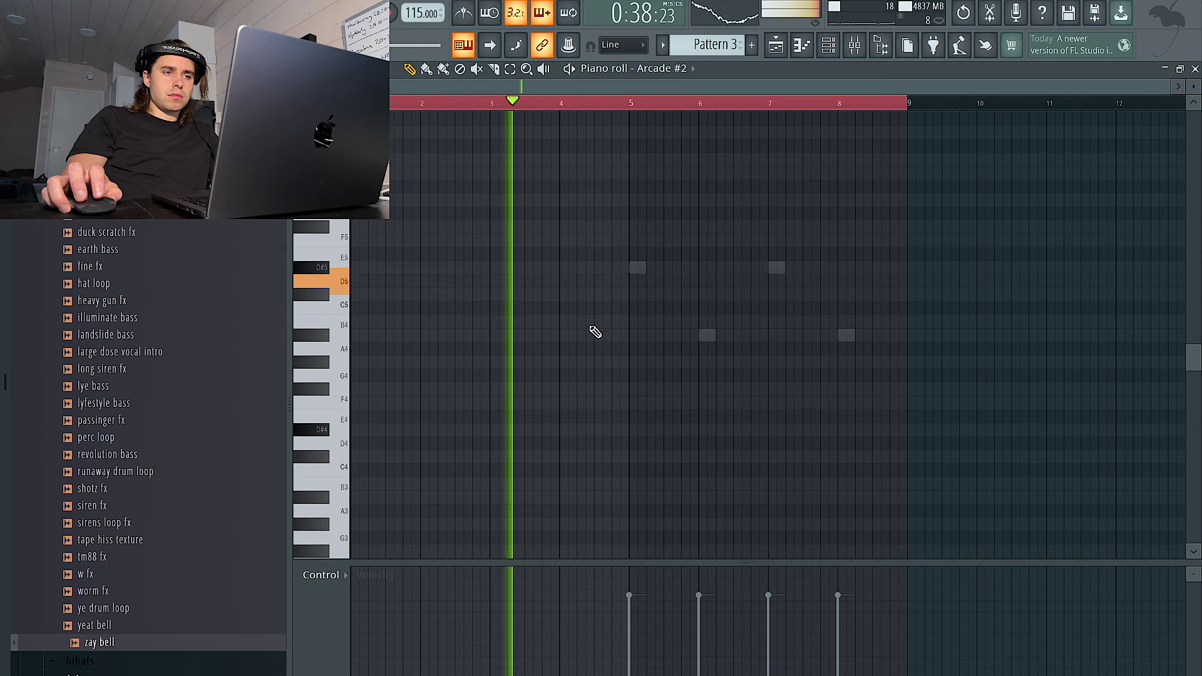
{"action": "key", "text": "ctrl+z"}
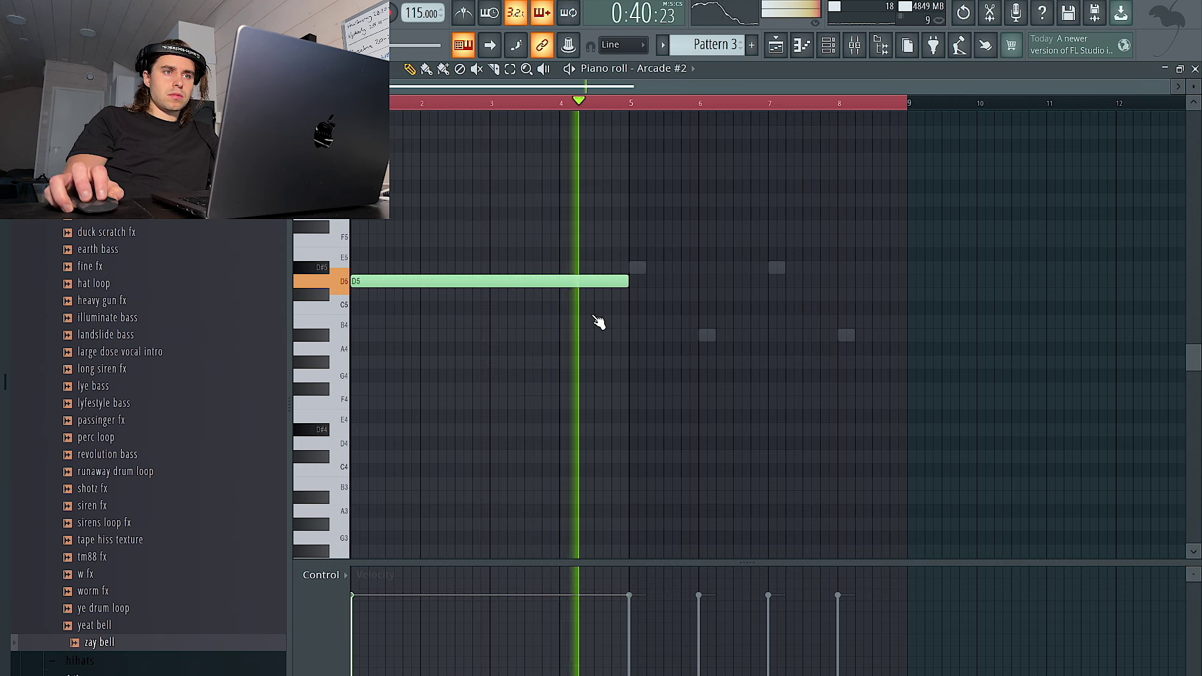
{"action": "key", "text": "space"}
{"action": "left_click_drag", "start_coordinate": [590, 282], "coordinate": [578, 321]}
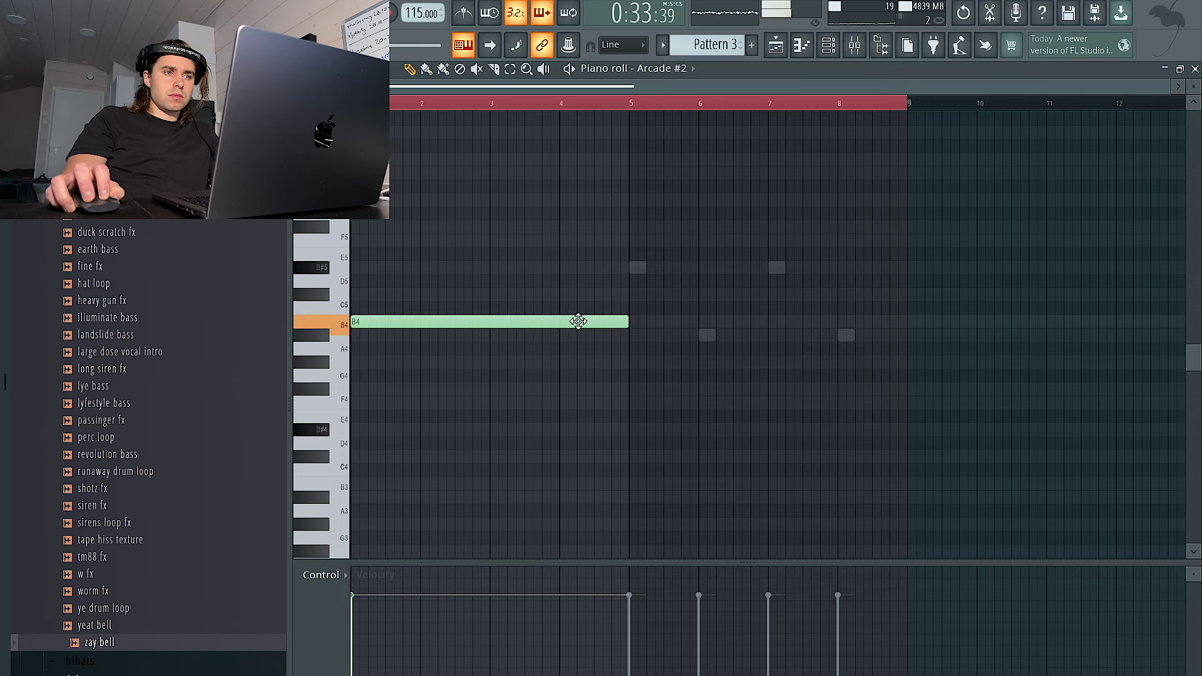
Step: Adjust the macro sliders of the Arcade #2 Dream Follower sampler, lowering Repetitions
{"action": "left_click", "coordinate": [839, 50]}
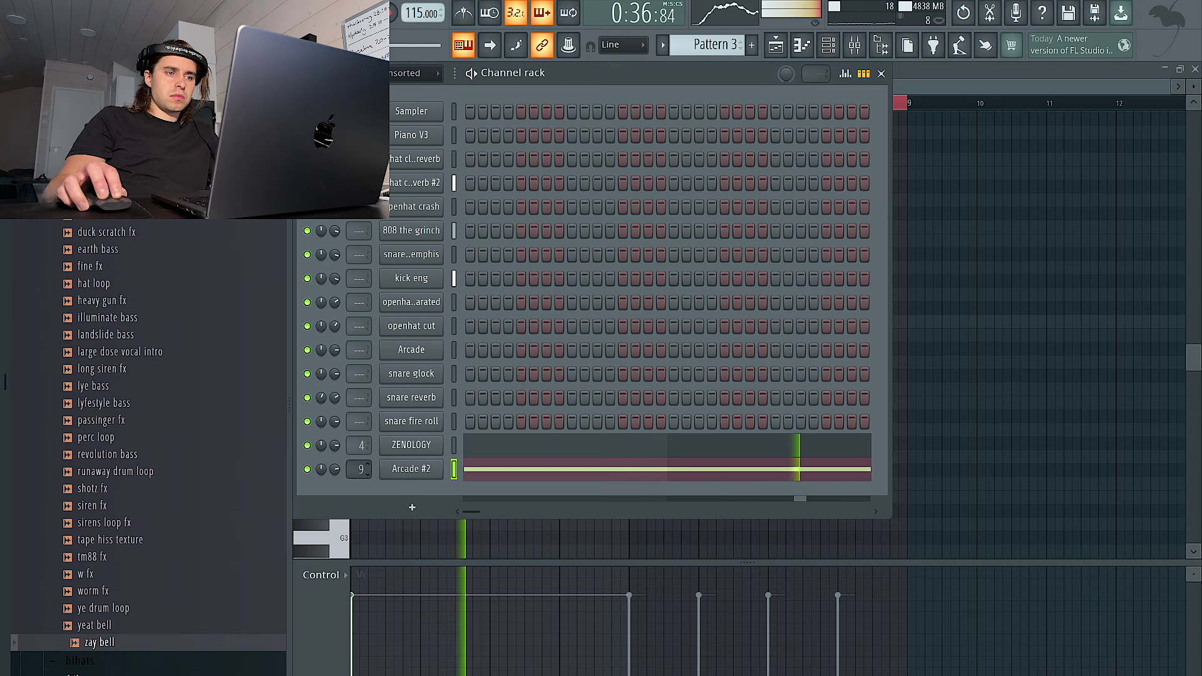
{"action": "left_click", "coordinate": [417, 470]}
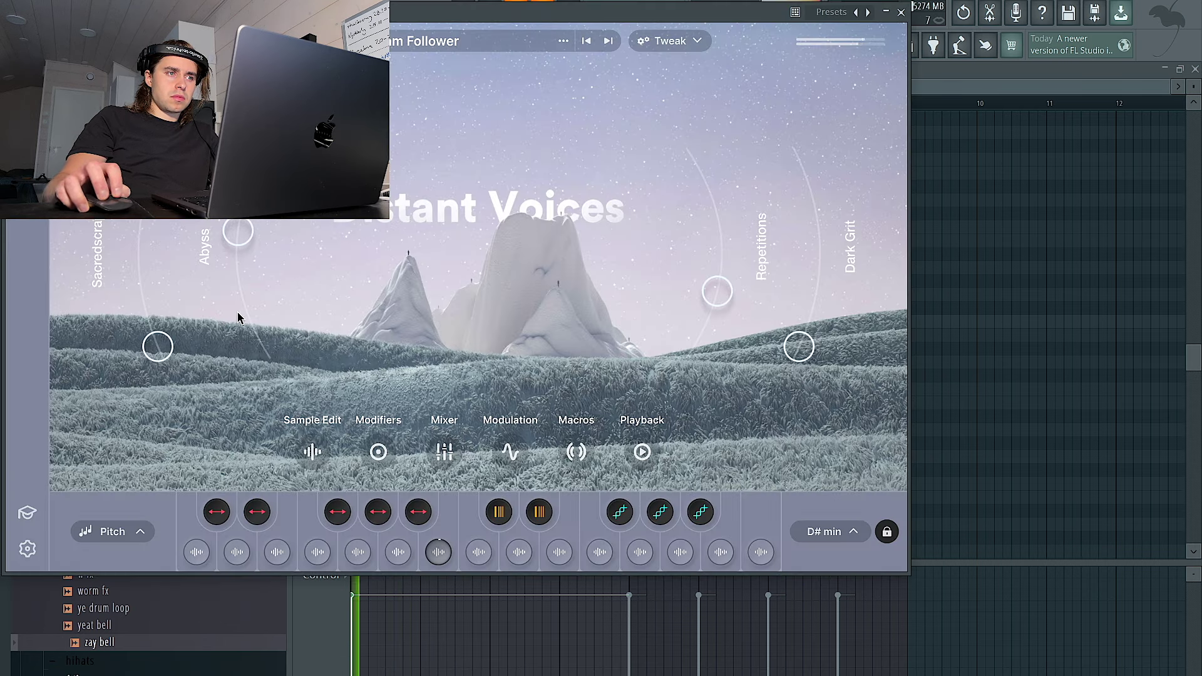
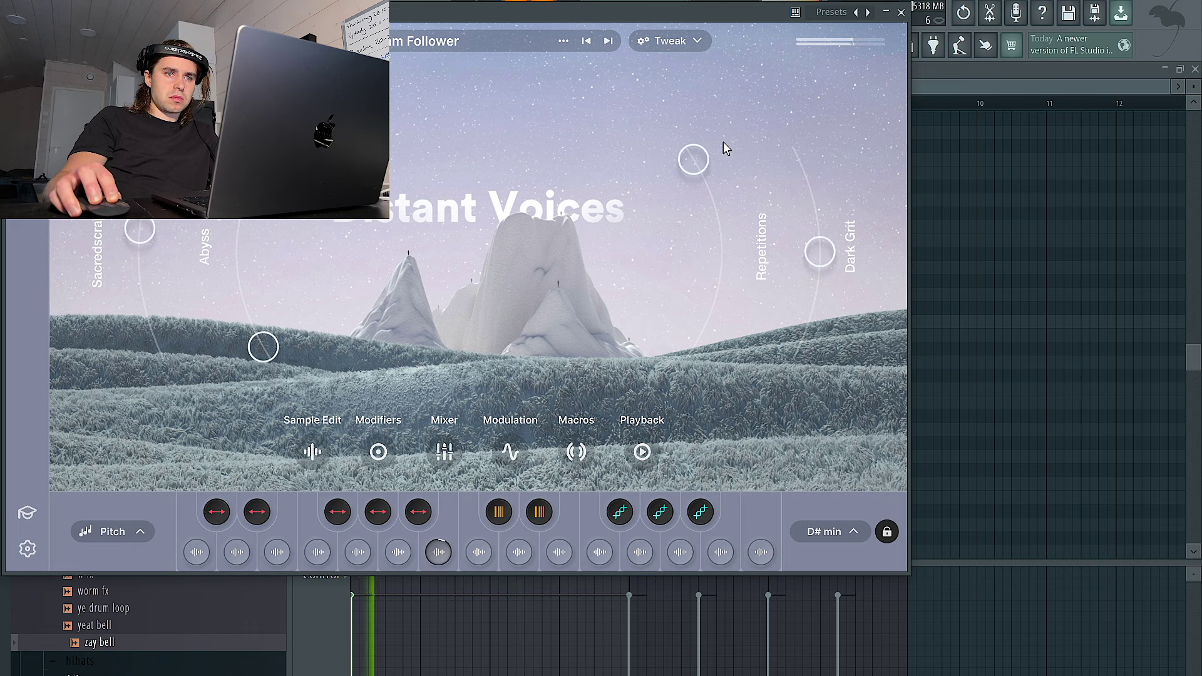
{"action": "left_click_drag", "start_coordinate": [730, 150], "coordinate": [763, 295]}
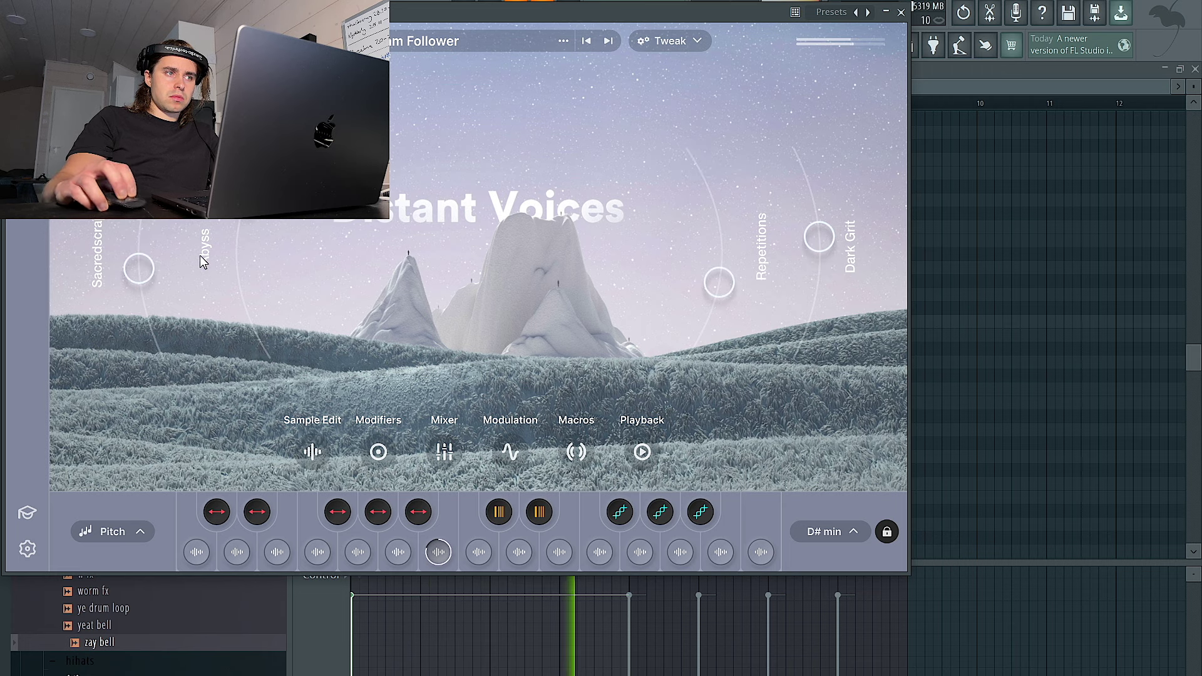
{"action": "left_click", "coordinate": [901, 12]}
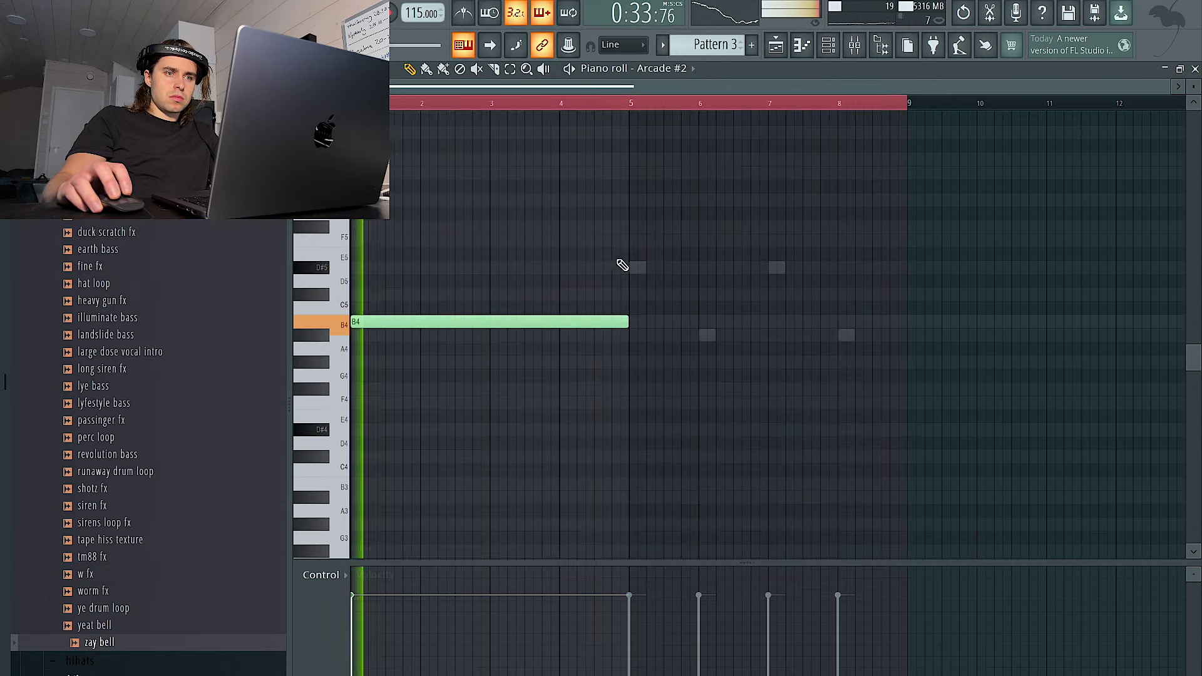
Step: Duplicate the B4 note so that a second four-bar note follows from bar 5
{"action": "mouse_move", "coordinate": [630, 322]}
{"action": "left_mouse_down"}
{"action": "mouse_move", "coordinate": [494, 326]}
{"action": "mouse_move", "coordinate": [633, 325]}
{"action": "left_mouse_up"}
{"action": "key", "text": "ctrl+a"}
{"action": "key", "text": "ctrl+b"}
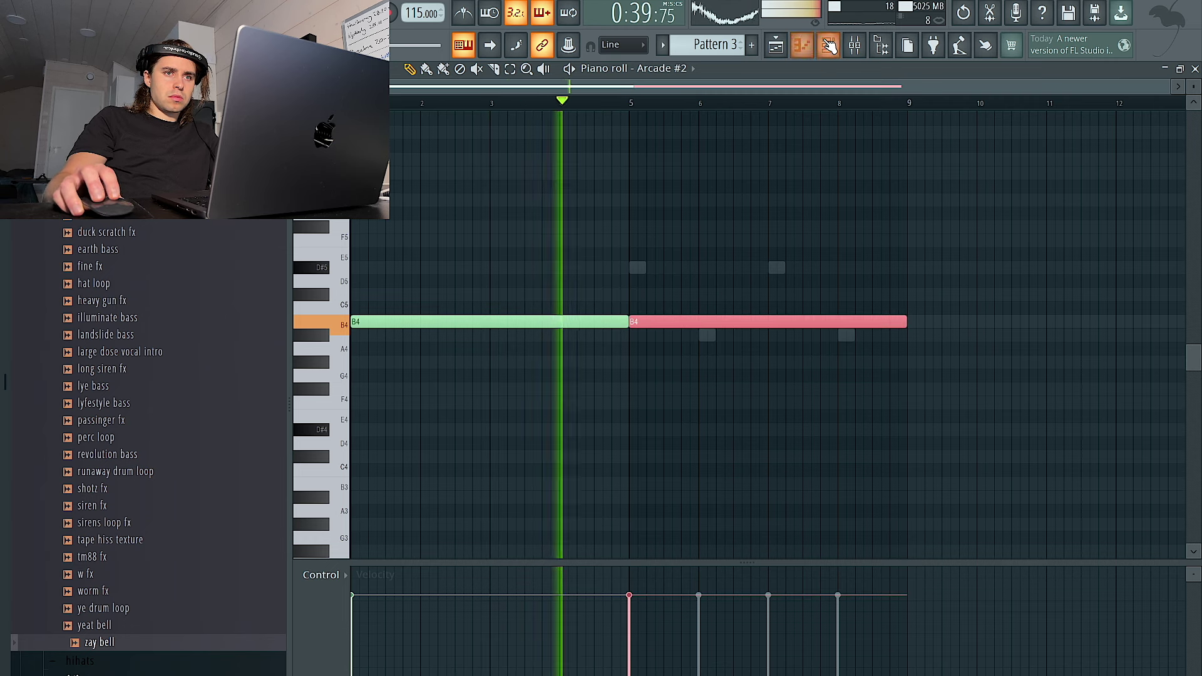
{"action": "key", "text": "F6"}
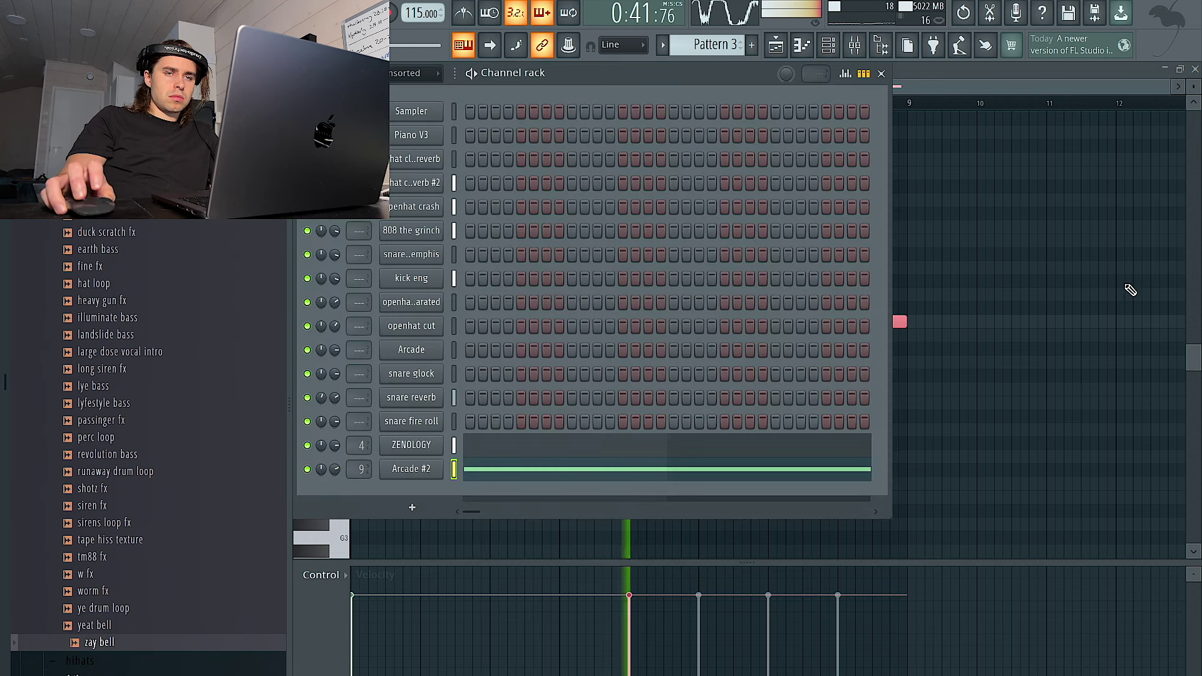
{"action": "left_click", "coordinate": [1021, 262], "text": "ctrl"}
{"action": "left_click", "coordinate": [829, 46]}
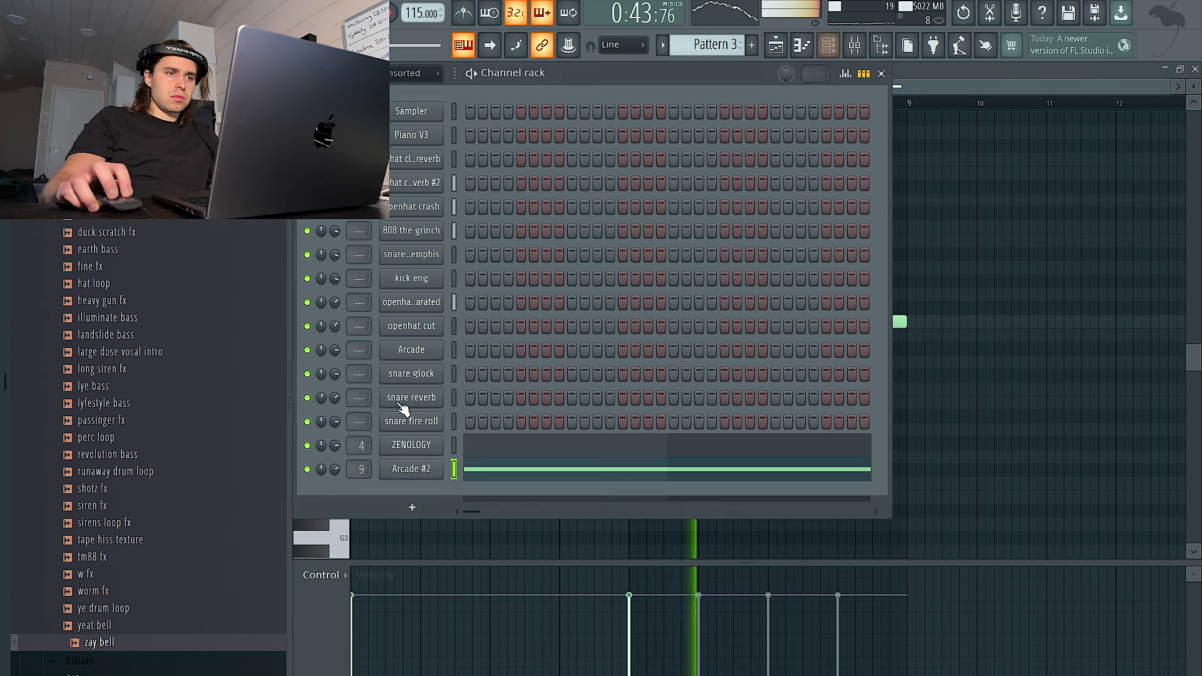
{"action": "left_click", "coordinate": [989, 279], "text": "ctrl"}
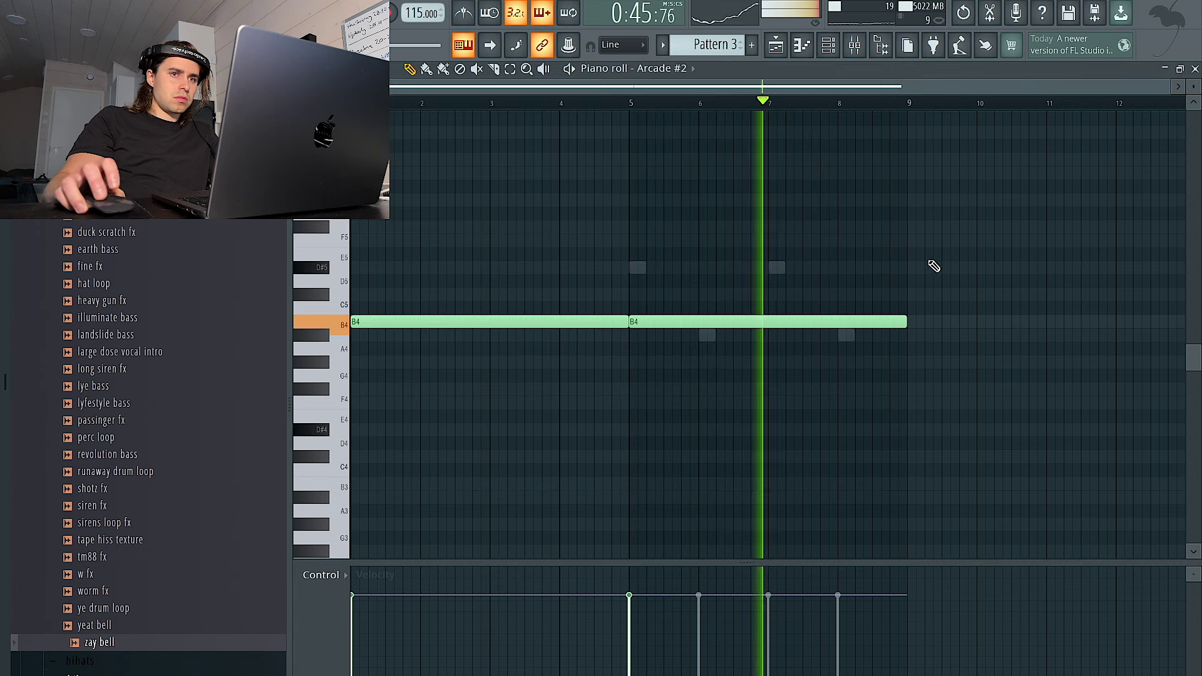
Step: Rework the ZENOLOGY notes in Pattern 3 into short D#5 hits at bars 1, 3, 5 and 7
{"action": "right_click", "coordinate": [777, 267]}
{"action": "right_click", "coordinate": [778, 268]}
{"action": "left_click_drag", "start_coordinate": [917, 368], "coordinate": [615, 227]}
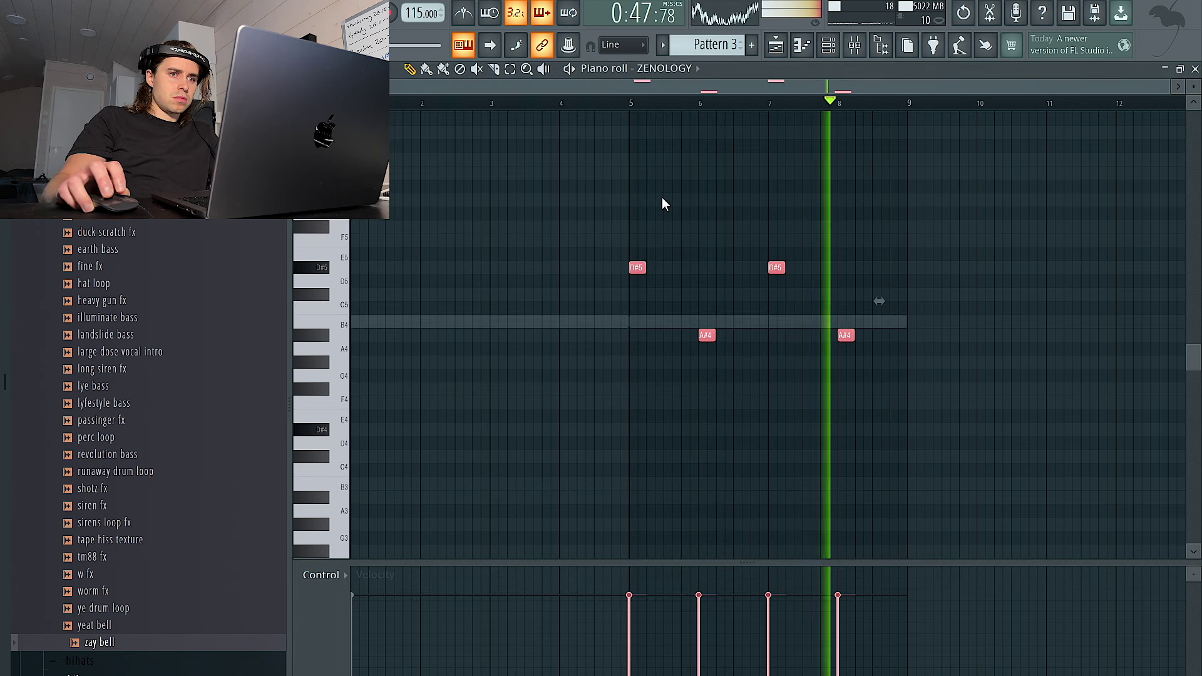
{"action": "left_click_drag", "start_coordinate": [815, 301], "coordinate": [355, 267]}
{"action": "left_click", "coordinate": [474, 229], "text": "ctrl"}
{"action": "right_click", "coordinate": [498, 268]}
{"action": "left_click", "coordinate": [632, 267]}
{"action": "left_click_drag", "start_coordinate": [985, 368], "coordinate": [692, 313]}
{"action": "key", "text": "Delete"}
{"action": "left_click", "coordinate": [497, 268]}
{"action": "left_click", "coordinate": [772, 267]}
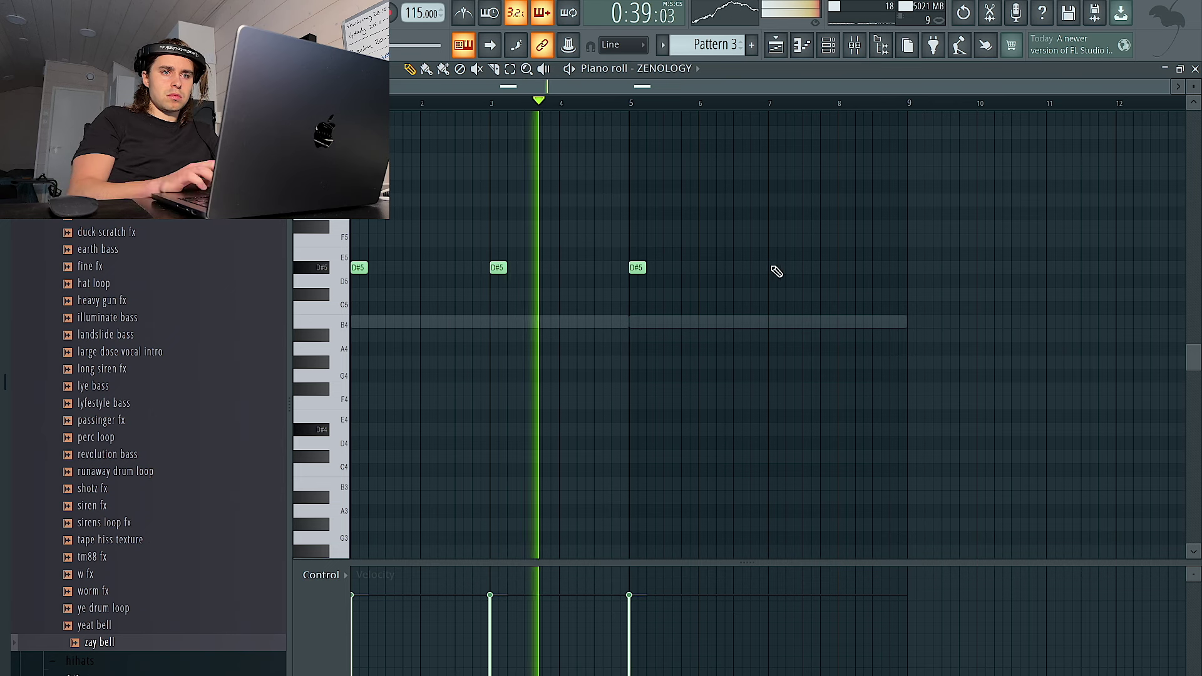
Step: Return to the playlist and review the arrangement containing the edited Pattern 3
{"action": "key", "text": "F6"}
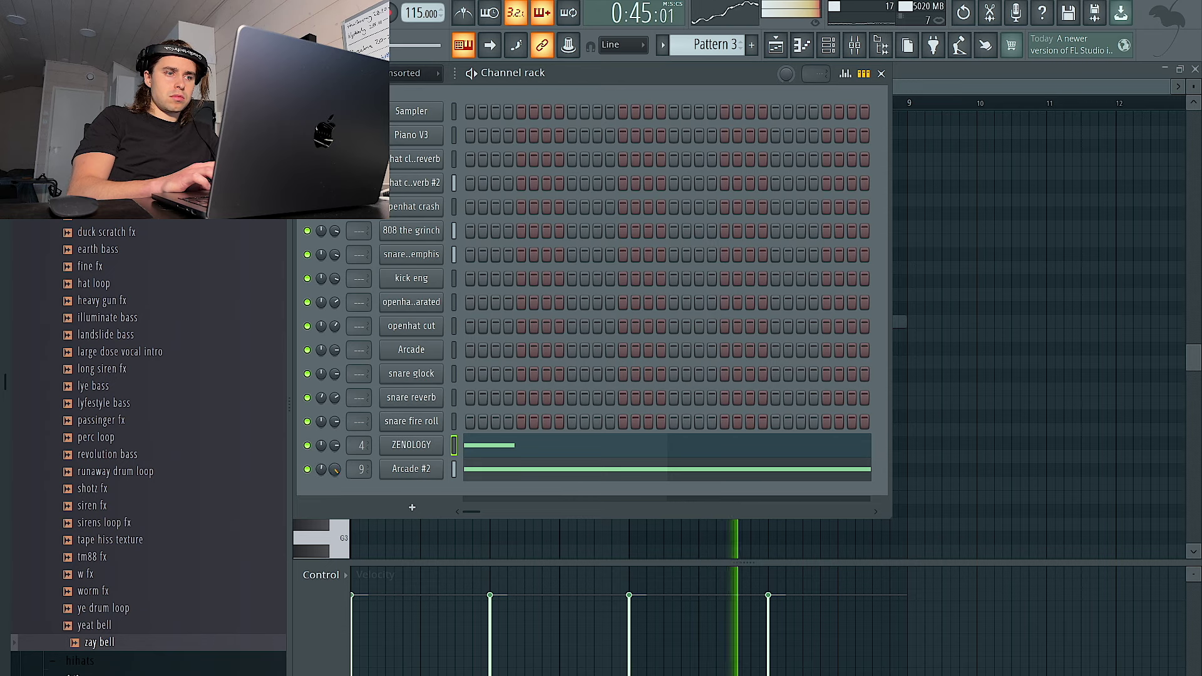
{"action": "left_click", "coordinate": [780, 49]}
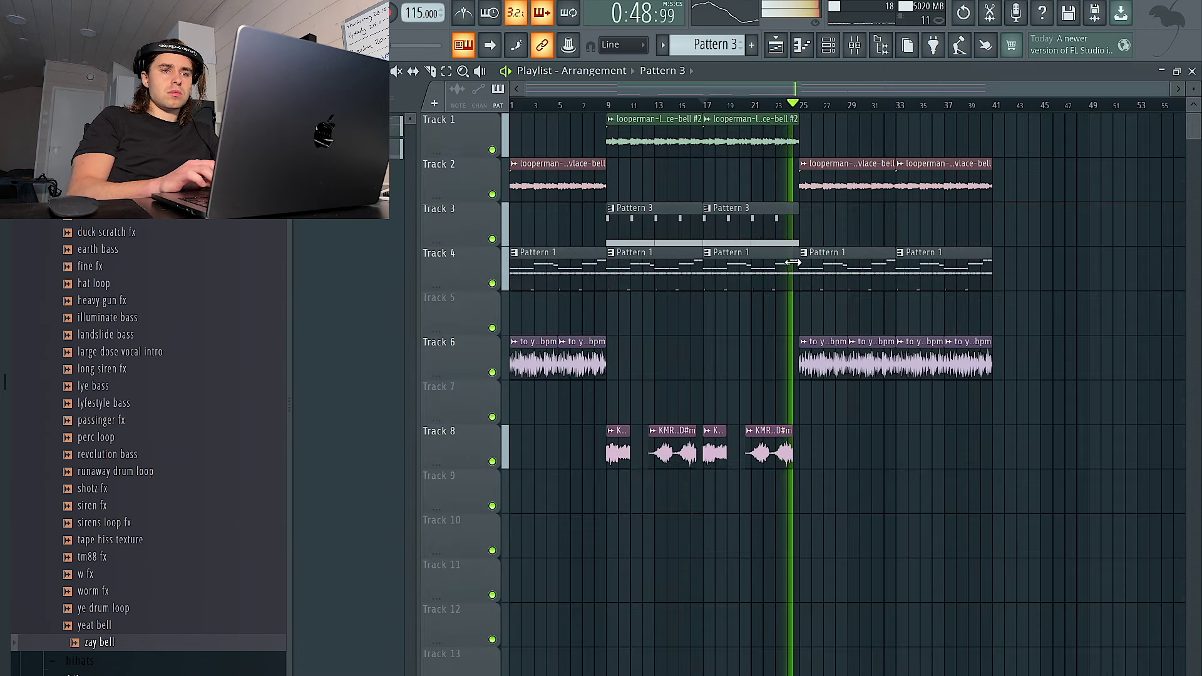
{"action": "scroll", "coordinate": [778, 255], "scroll_direction": "up", "scroll_amount": 1}
{"action": "scroll", "coordinate": [778, 255], "scroll_direction": "down", "scroll_amount": 2}
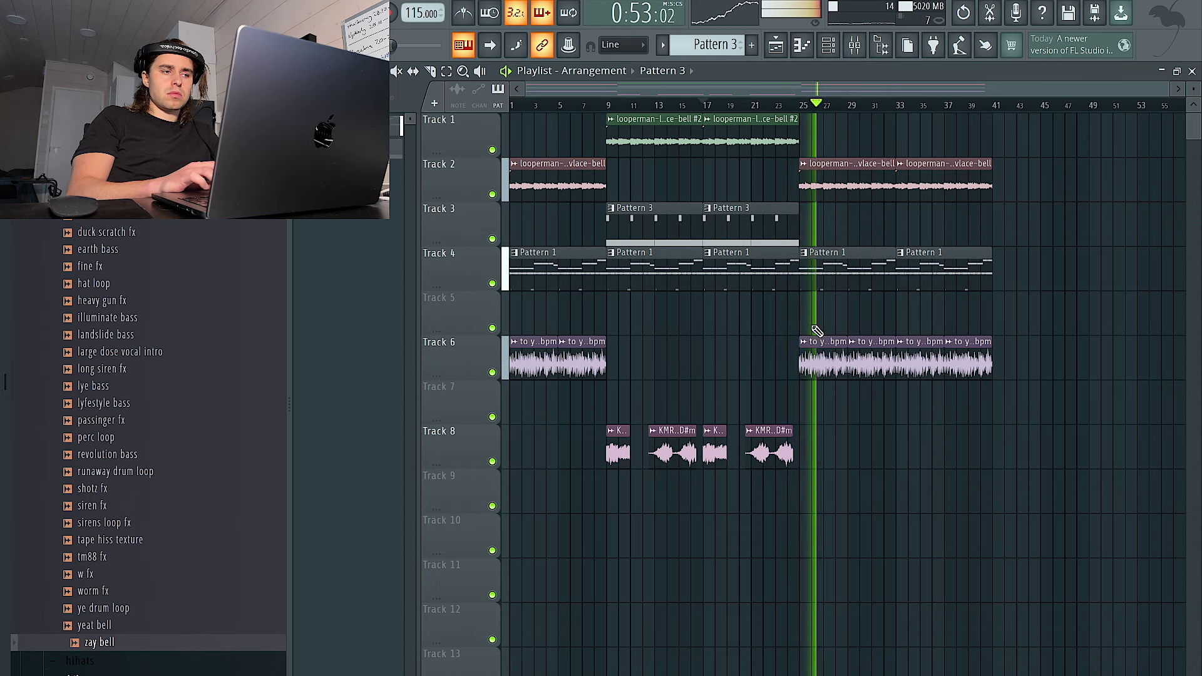
Step: Try the yeat bell sample on Track 9 near bar 29, then delete the clip
{"action": "left_click", "coordinate": [182, 631]}
{"action": "left_click_drag", "start_coordinate": [182, 631], "coordinate": [853, 497]}
{"action": "double_click", "coordinate": [854, 497]}
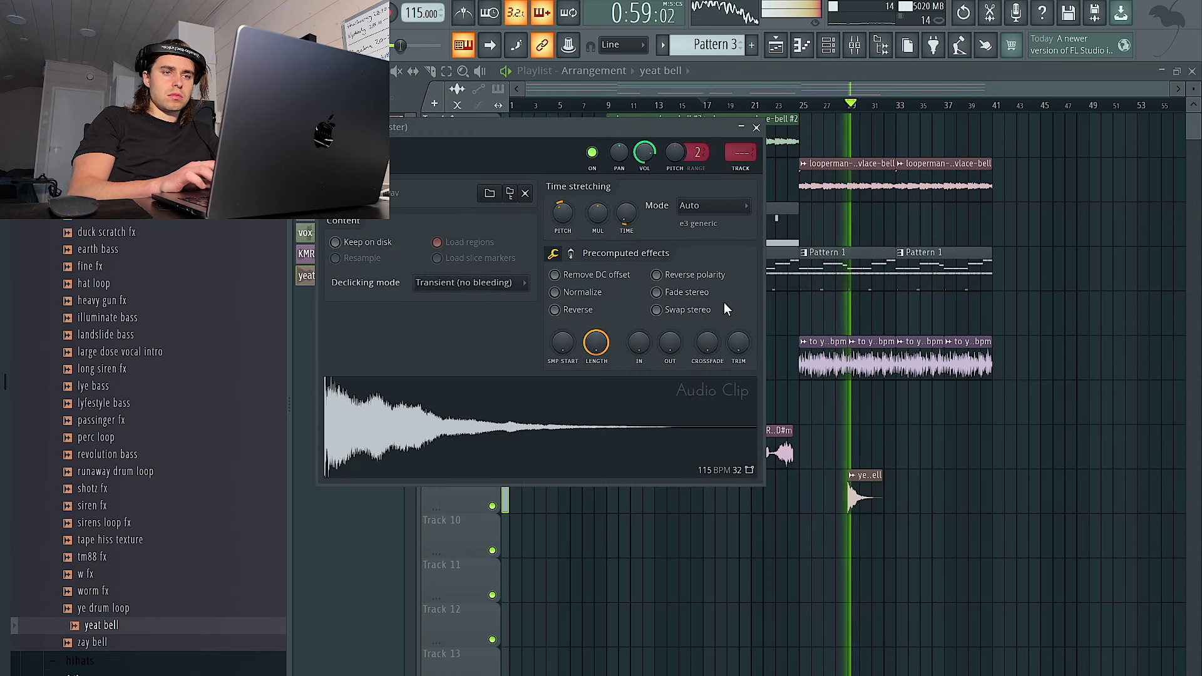
{"action": "left_click_drag", "start_coordinate": [893, 591], "coordinate": [861, 466]}
{"action": "key", "text": "Delete"}
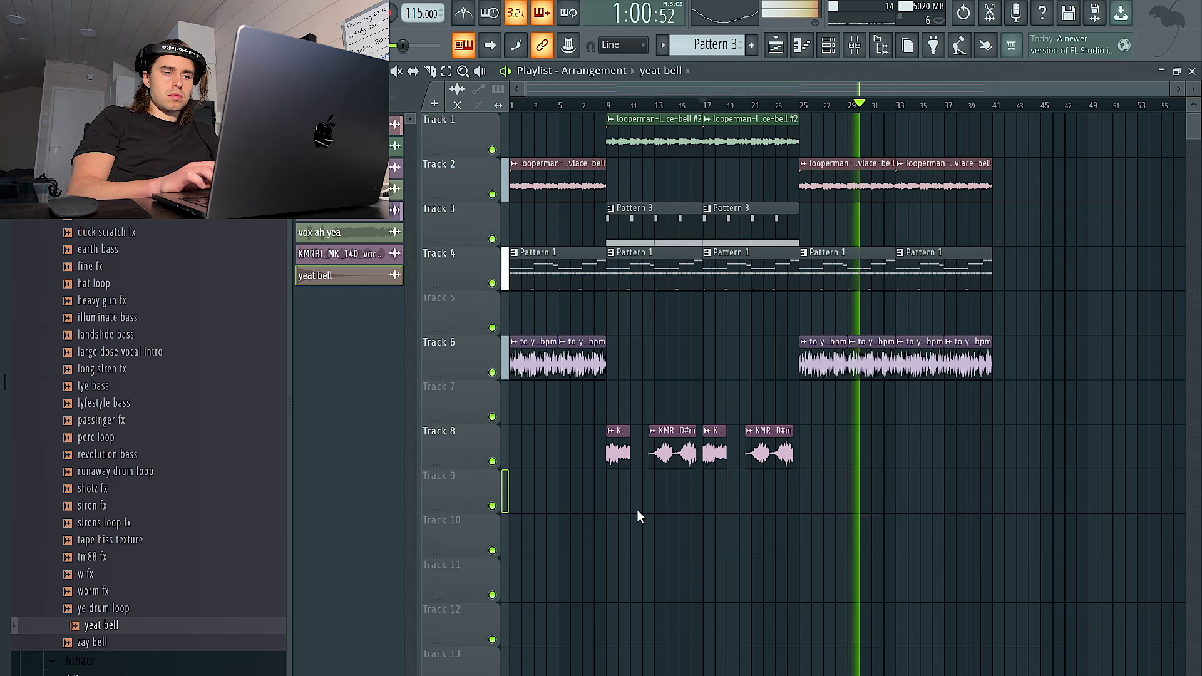
Step: Audition several samples in the browser's sample list
{"action": "left_click", "coordinate": [227, 574]}
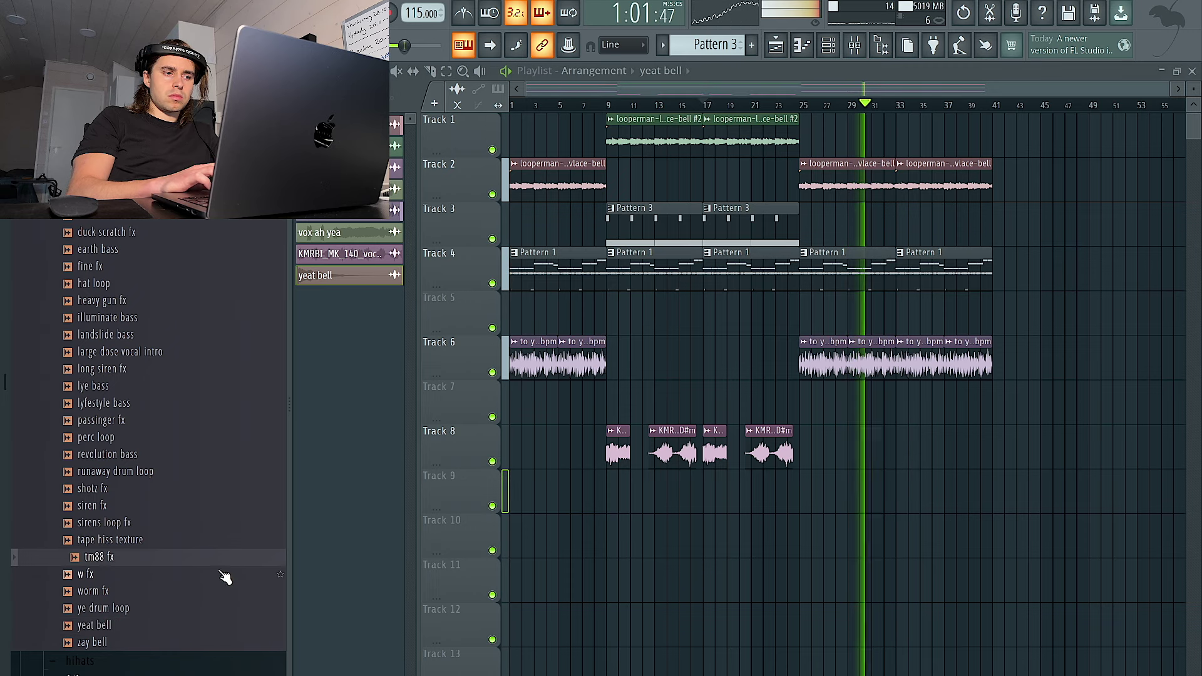
{"action": "left_click", "coordinate": [169, 371]}
{"action": "left_click", "coordinate": [166, 387]}
{"action": "left_click", "coordinate": [161, 418]}
{"action": "left_click", "coordinate": [161, 471]}
{"action": "left_click", "coordinate": [146, 422]}
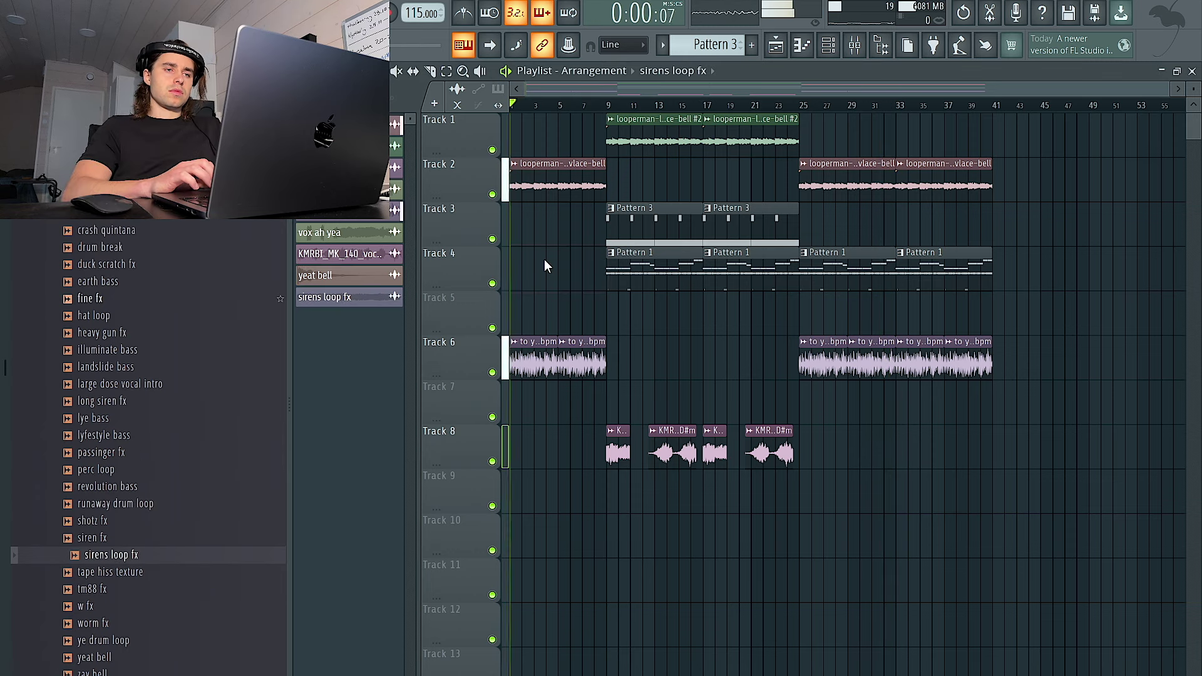
Step: Try the two opening audio clips from Track 6 on Track 4, then return them to Track 6
{"action": "key", "text": "shift+Up"}
{"action": "key", "text": "shift+Up"}
{"action": "key", "text": "shift+Up"}
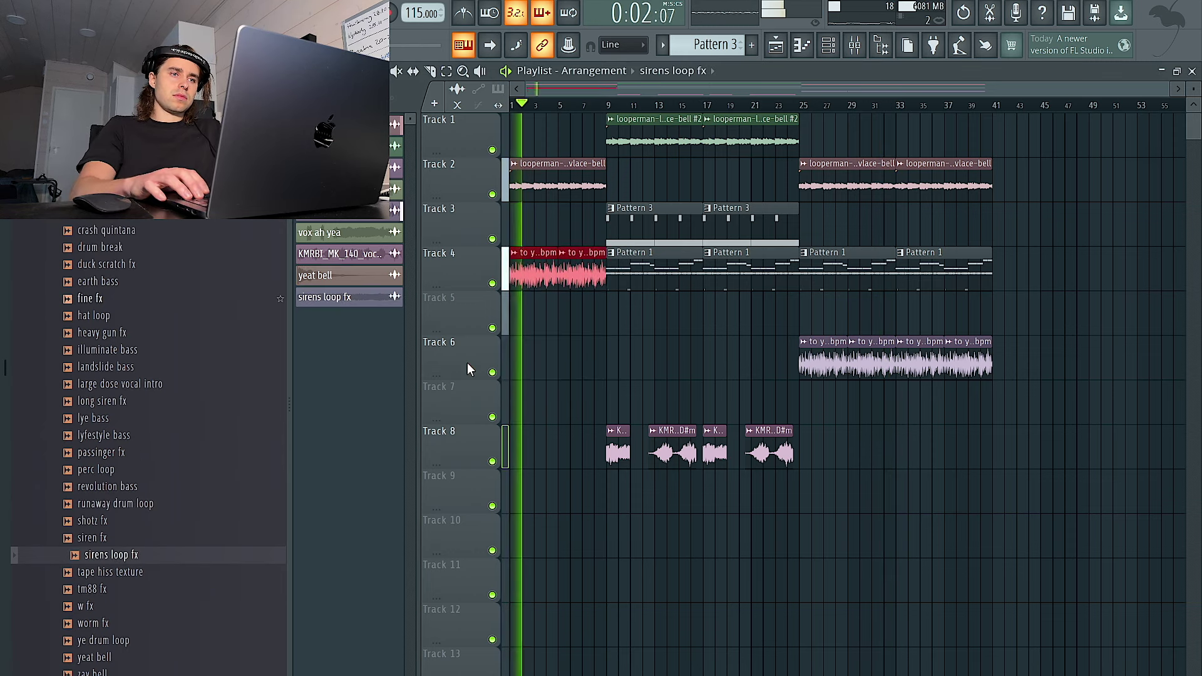
{"action": "key", "text": "shift+Down"}
{"action": "key", "text": "shift+Down"}
{"action": "key", "text": "shift+Down"}
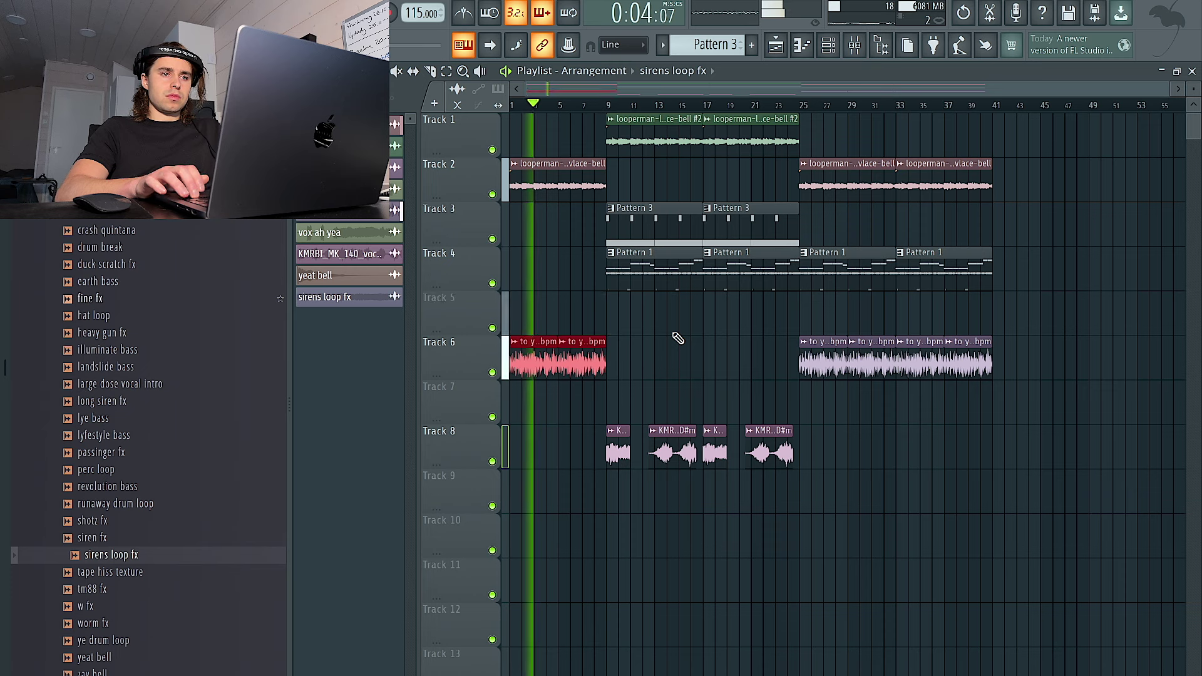
Step: Select the KMRBI vocal clips on Track 8 and move them up to Track 5
{"action": "left_click_drag", "start_coordinate": [813, 463], "coordinate": [560, 433]}
{"action": "key", "text": "shift+Up"}
{"action": "key", "text": "shift+Up"}
{"action": "key", "text": "shift+Up"}
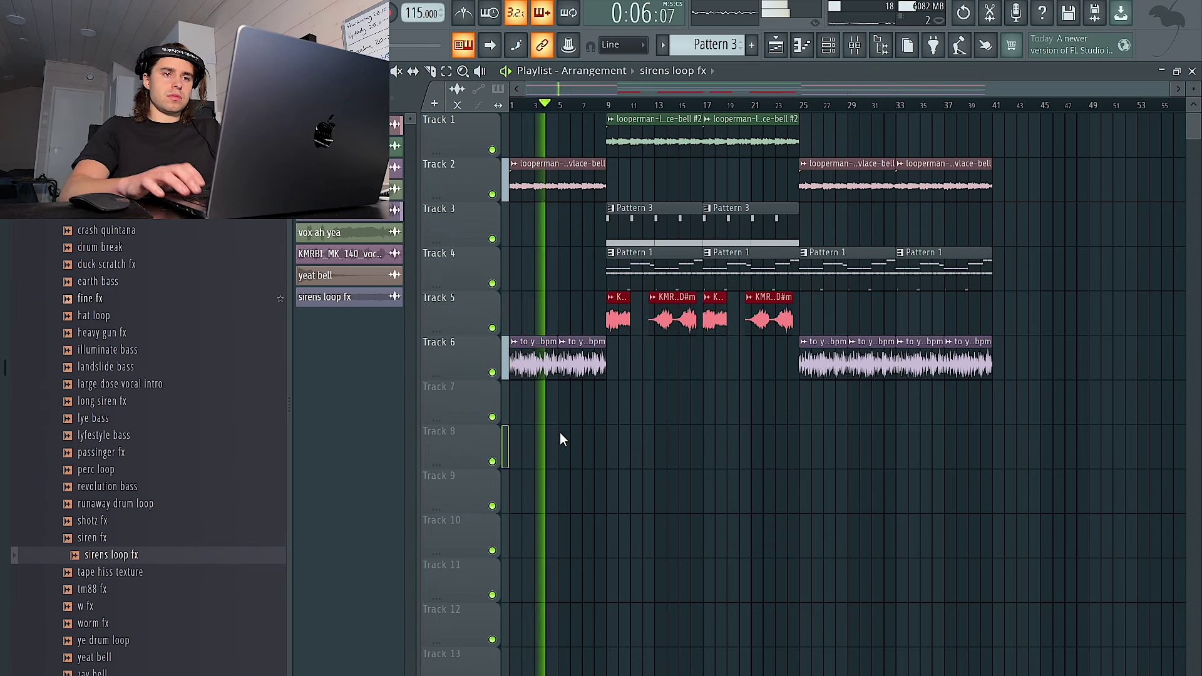
Step: Split Pattern 1 by channel into separate patterns for each drum sound
{"action": "left_click", "coordinate": [646, 241]}
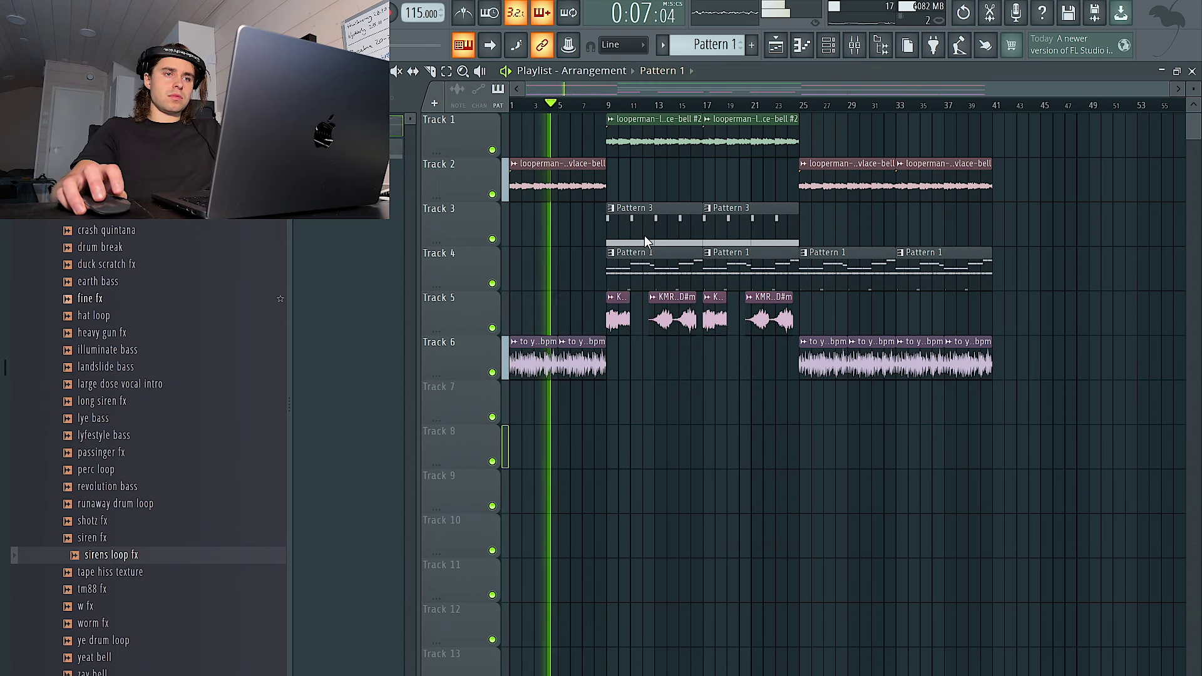
{"action": "left_click", "coordinate": [691, 71]}
{"action": "left_click", "coordinate": [751, 291]}
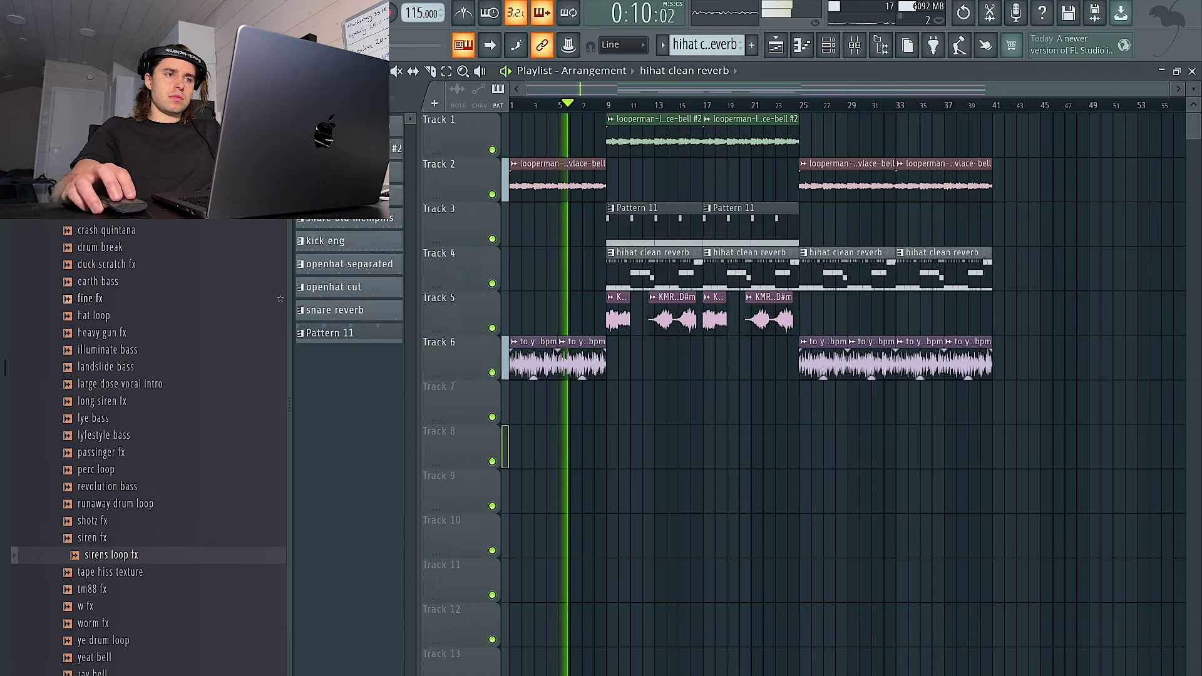
Step: Lay out the split drum patterns on Tracks 8–15 from bar 9, with a snare old memphis lead-in on Track 11 starting one beat after bar 8
{"action": "left_click", "coordinate": [359, 308], "text": "shift"}
{"action": "left_click_drag", "start_coordinate": [359, 308], "coordinate": [606, 401]}
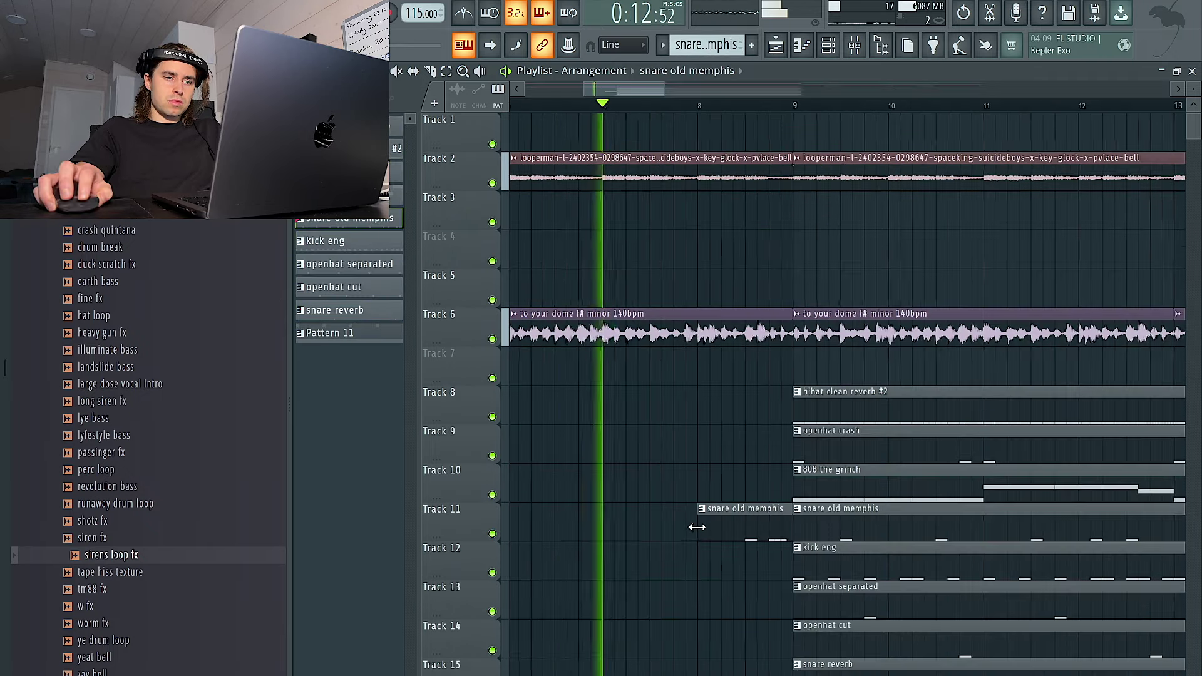
{"action": "left_click_drag", "start_coordinate": [697, 527], "coordinate": [717, 528]}
{"action": "scroll", "coordinate": [719, 501], "scroll_direction": "down", "scroll_amount": 5}
{"action": "scroll", "coordinate": [726, 432], "scroll_direction": "up", "scroll_amount": 6}
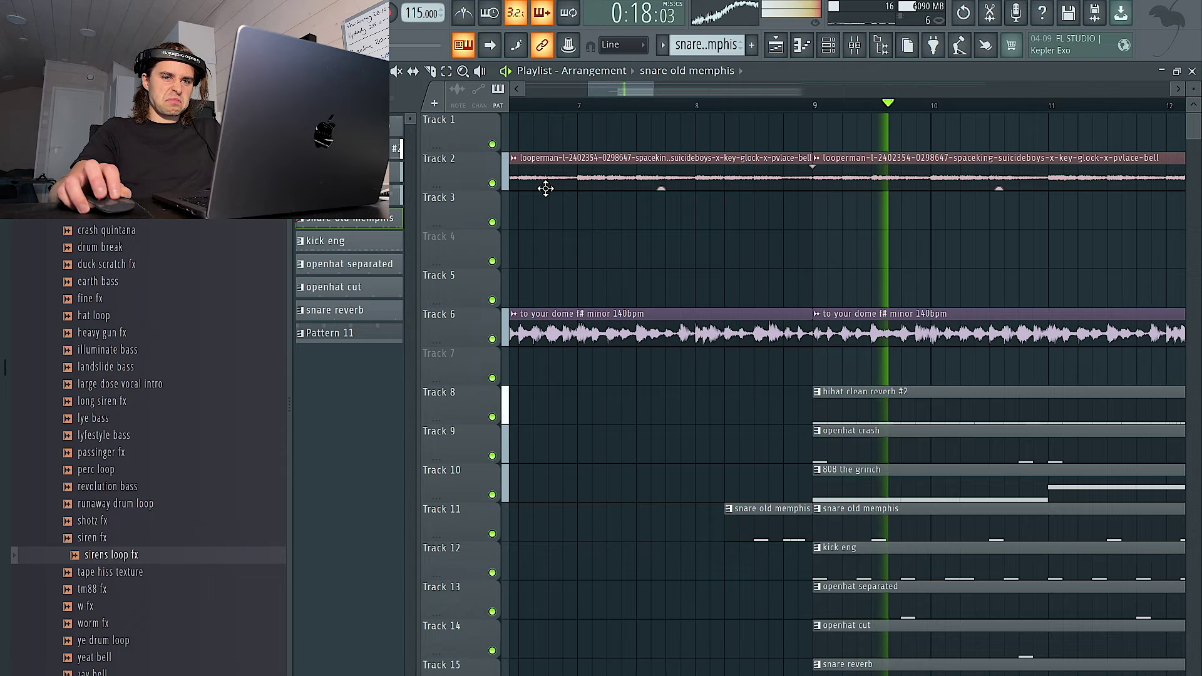
Step: Delete the openhat separated and openhat cut clips at bar 9 on Tracks 13 and 14
{"action": "scroll", "coordinate": [545, 190], "scroll_direction": "down", "scroll_amount": 4}
{"action": "scroll", "coordinate": [545, 189], "scroll_direction": "down", "scroll_amount": 4}
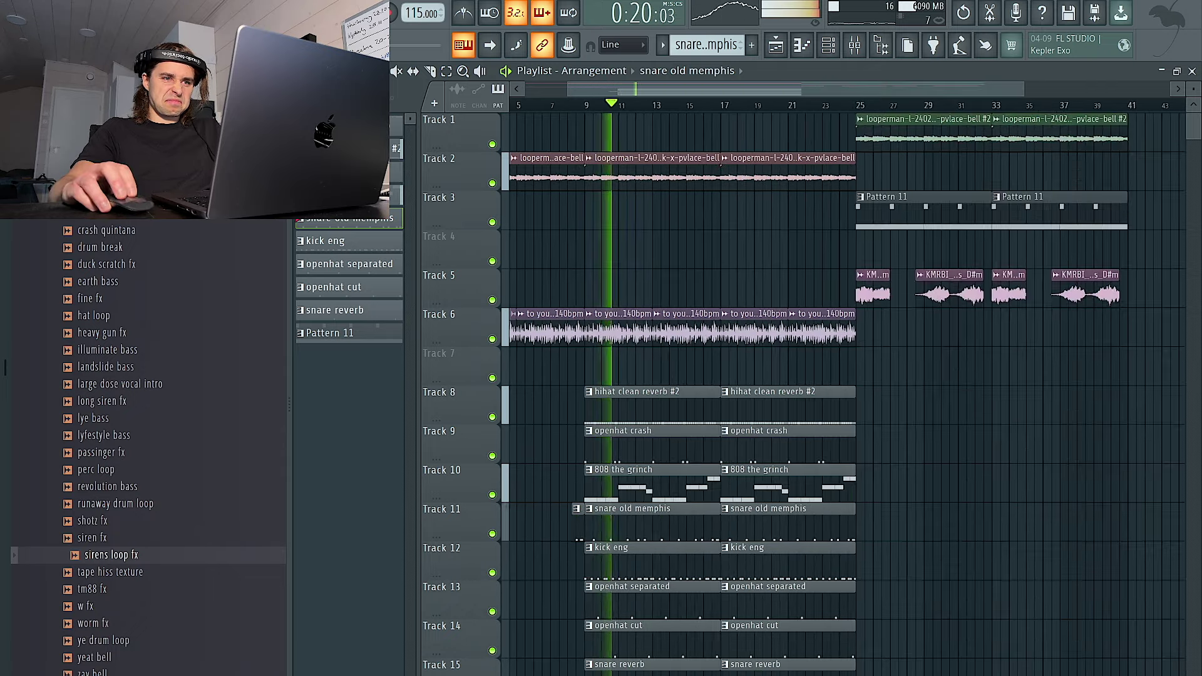
{"action": "scroll", "coordinate": [574, 388], "scroll_direction": "up", "scroll_amount": 3}
{"action": "right_click", "coordinate": [775, 618]}
{"action": "right_click", "coordinate": [772, 639]}
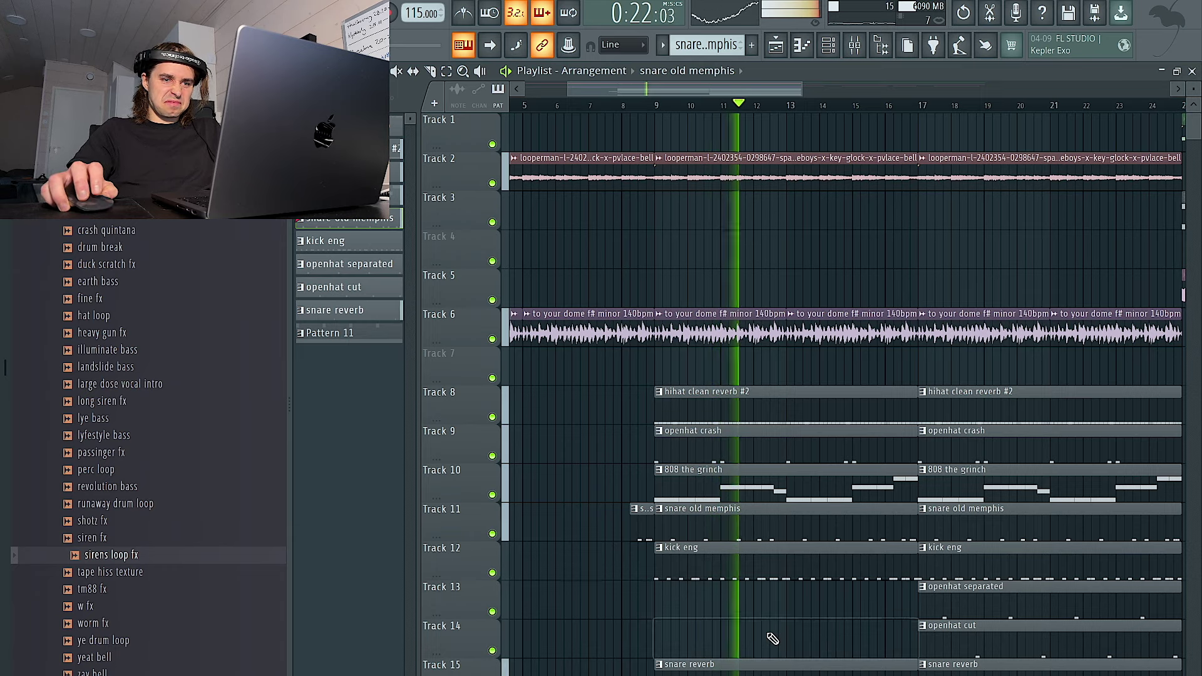
Step: Try ending the first hihat clean reverb #2 clip one beat before bar 17, then restore its length
{"action": "scroll", "coordinate": [773, 638], "scroll_direction": "down", "scroll_amount": 2}
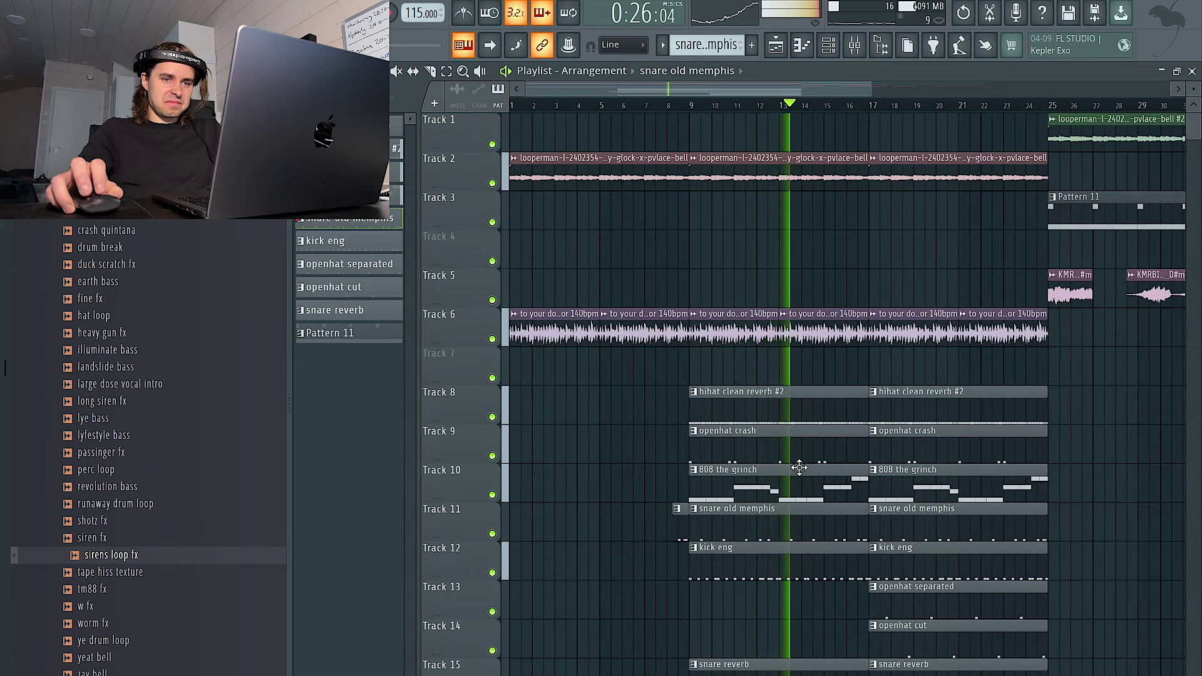
{"action": "scroll", "coordinate": [800, 468], "scroll_direction": "down", "scroll_amount": 2}
{"action": "scroll", "coordinate": [743, 464], "scroll_direction": "up", "scroll_amount": 4}
{"action": "scroll", "coordinate": [774, 466], "scroll_direction": "down", "scroll_amount": 2}
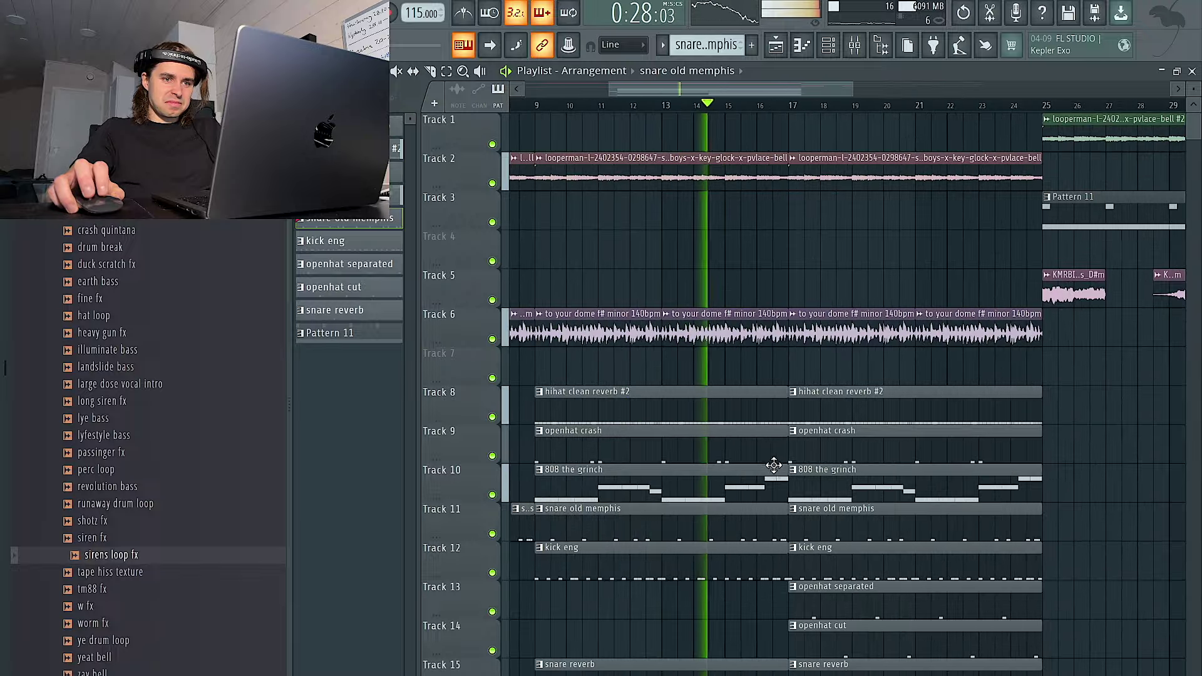
{"action": "scroll", "coordinate": [776, 457], "scroll_direction": "up", "scroll_amount": 3}
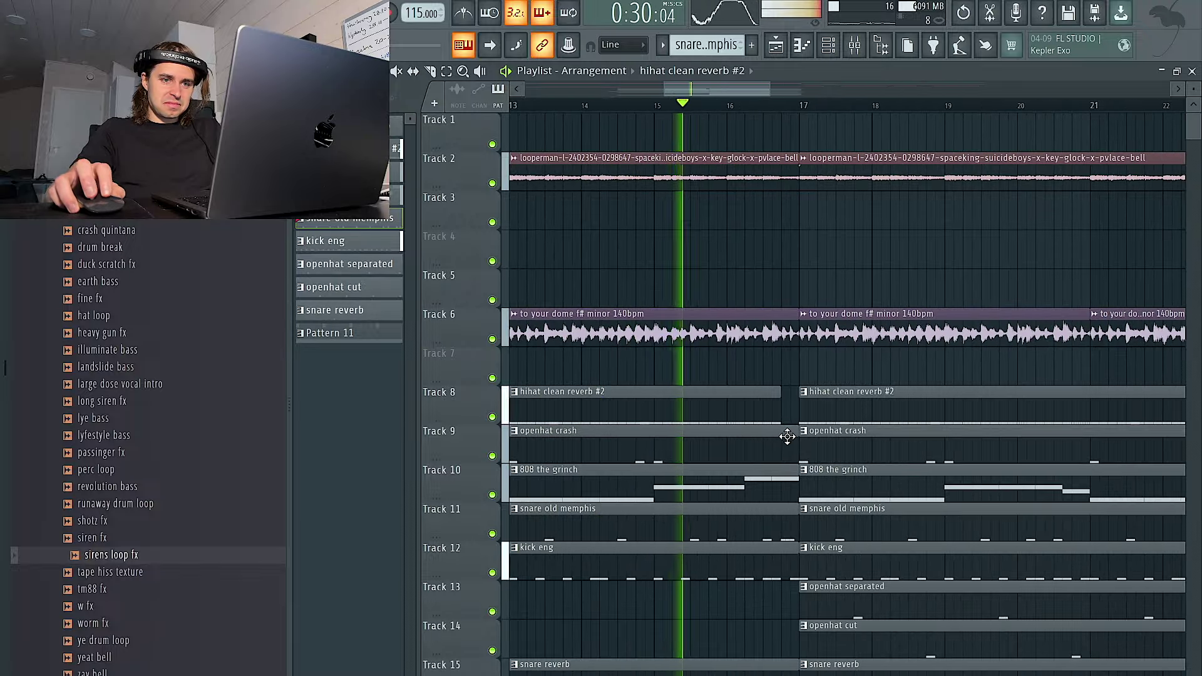
{"action": "scroll", "coordinate": [787, 436], "scroll_direction": "down", "scroll_amount": 3}
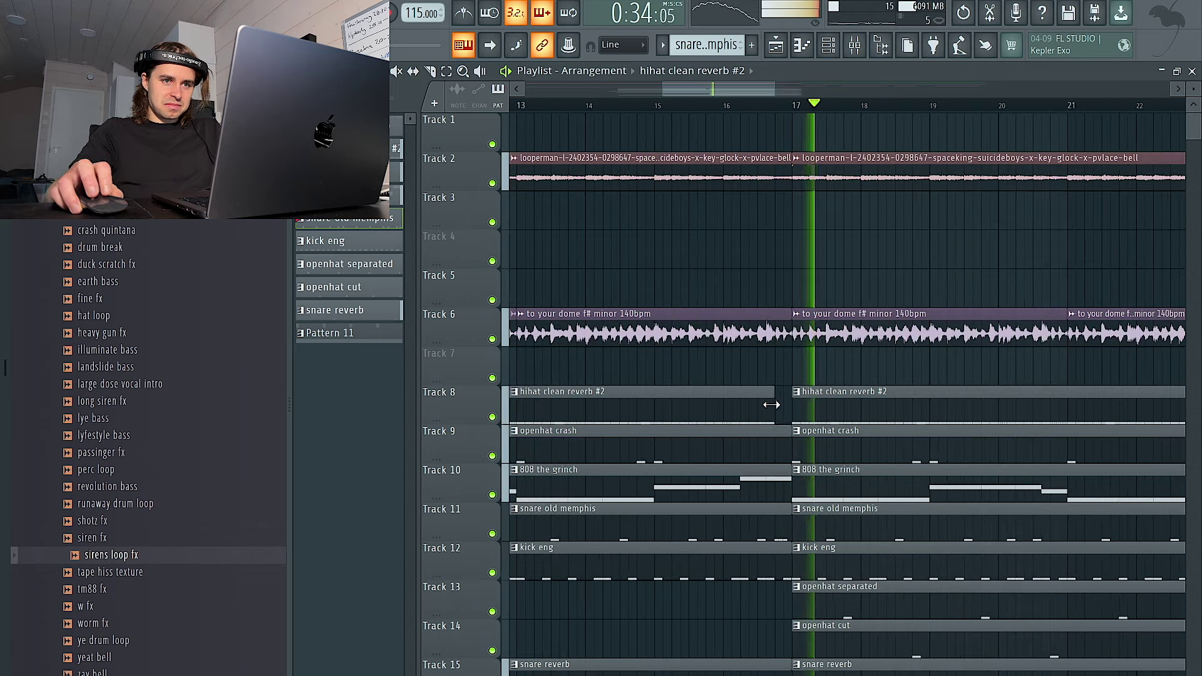
{"action": "scroll", "coordinate": [782, 426], "scroll_direction": "down", "scroll_amount": 2}
{"action": "scroll", "coordinate": [782, 426], "scroll_direction": "down", "scroll_amount": 1}
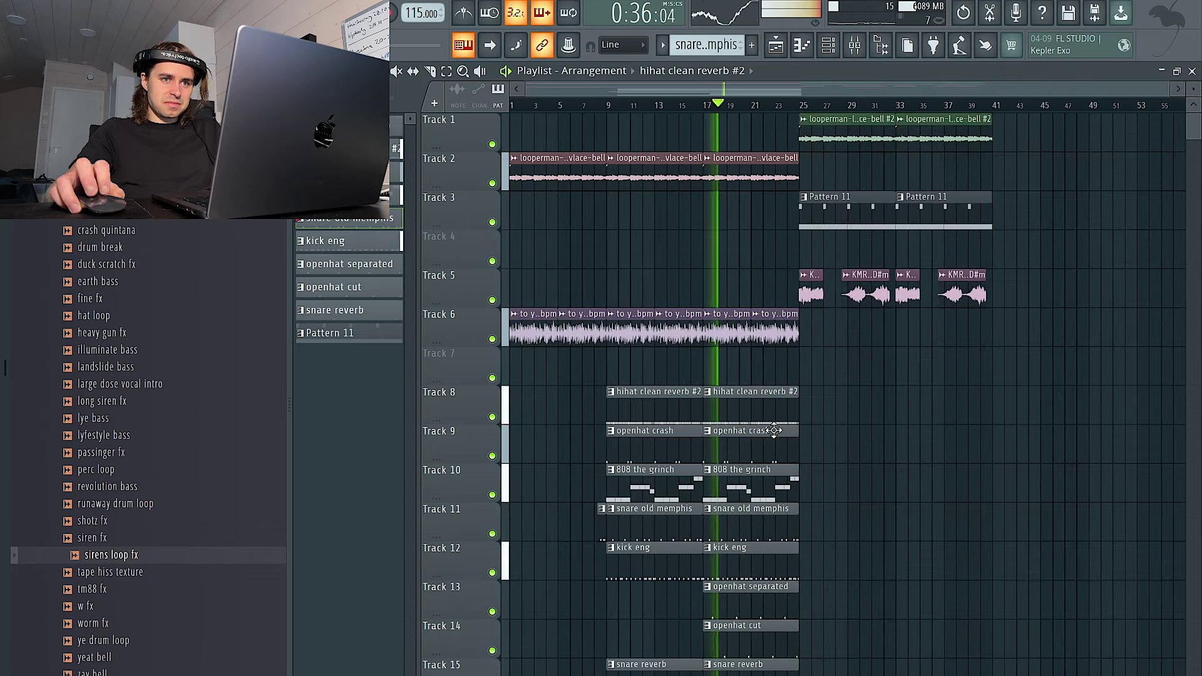
Step: Duplicate the drum clips of bars 17–25 to bars 25 and 33, deleting the 808 the grinch clip at bar 25
{"action": "left_click_drag", "start_coordinate": [859, 673], "coordinate": [743, 389]}
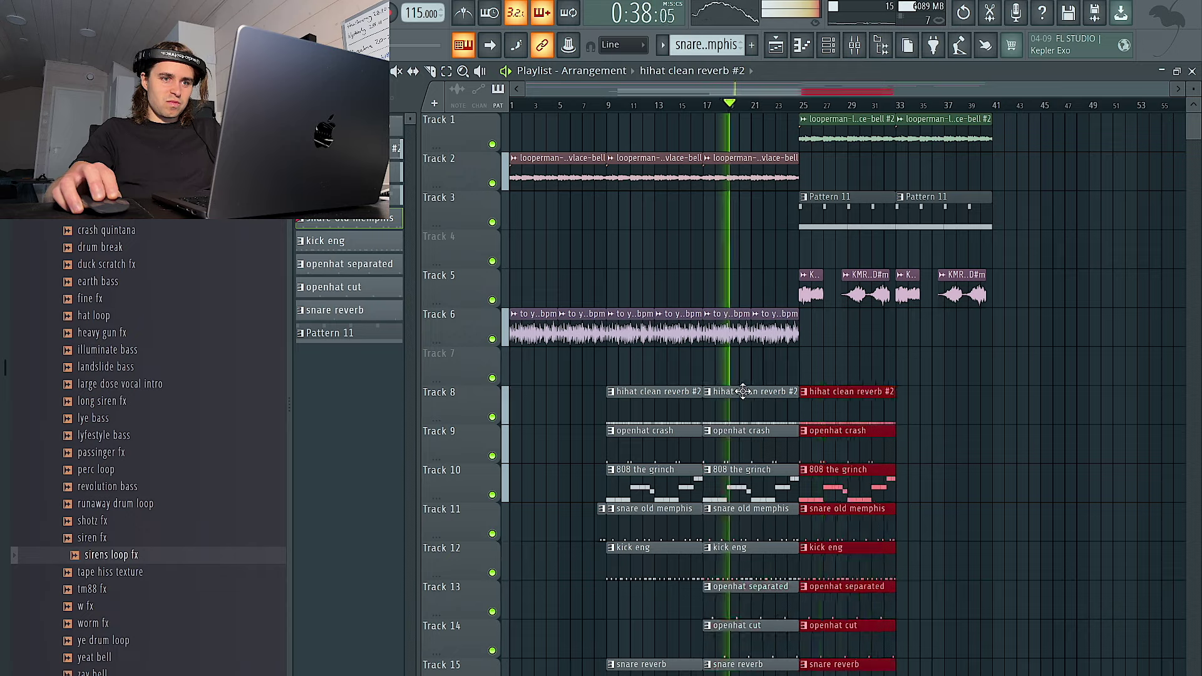
{"action": "key", "text": "ctrl+b"}
{"action": "scroll", "coordinate": [818, 440], "scroll_direction": "up", "scroll_amount": 3}
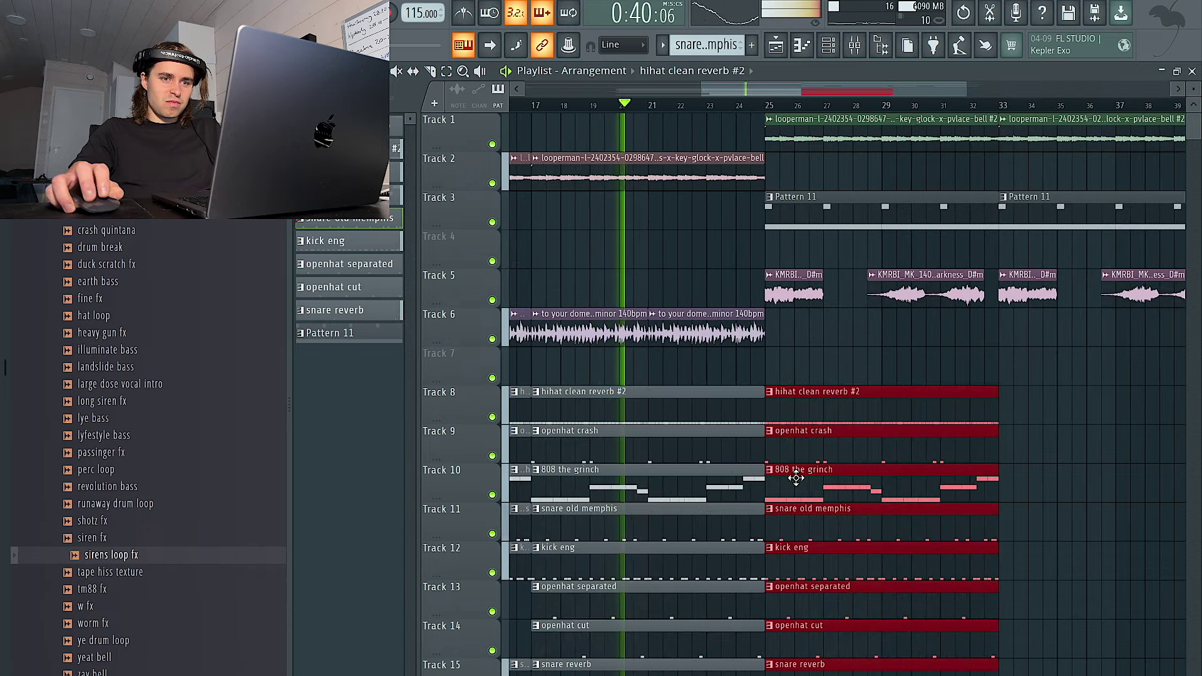
{"action": "right_click", "coordinate": [796, 479]}
{"action": "left_click_drag", "start_coordinate": [702, 348], "coordinate": [693, 672]}
{"action": "left_click_drag", "start_coordinate": [620, 629], "coordinate": [1102, 629]}
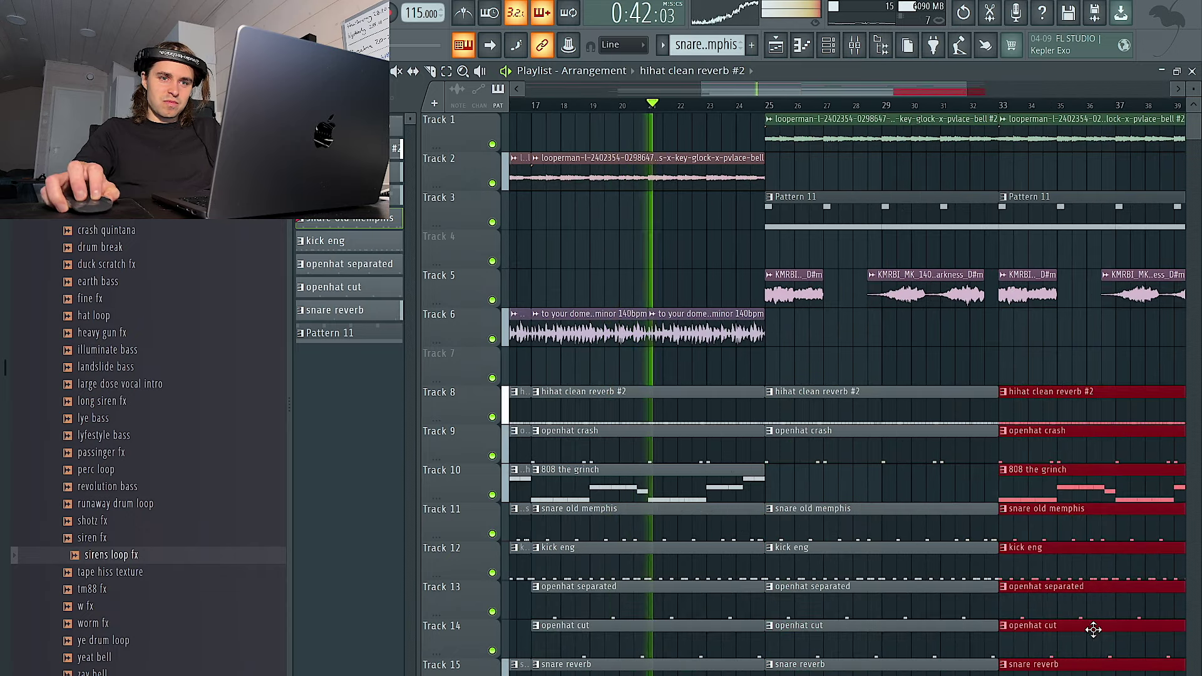
Step: Shorten all clips ending at bar 25, except snare old memphis, so they stop one beat before the bar
{"action": "scroll", "coordinate": [910, 445], "scroll_direction": "down", "scroll_amount": 3}
{"action": "scroll", "coordinate": [789, 401], "scroll_direction": "up", "scroll_amount": 5}
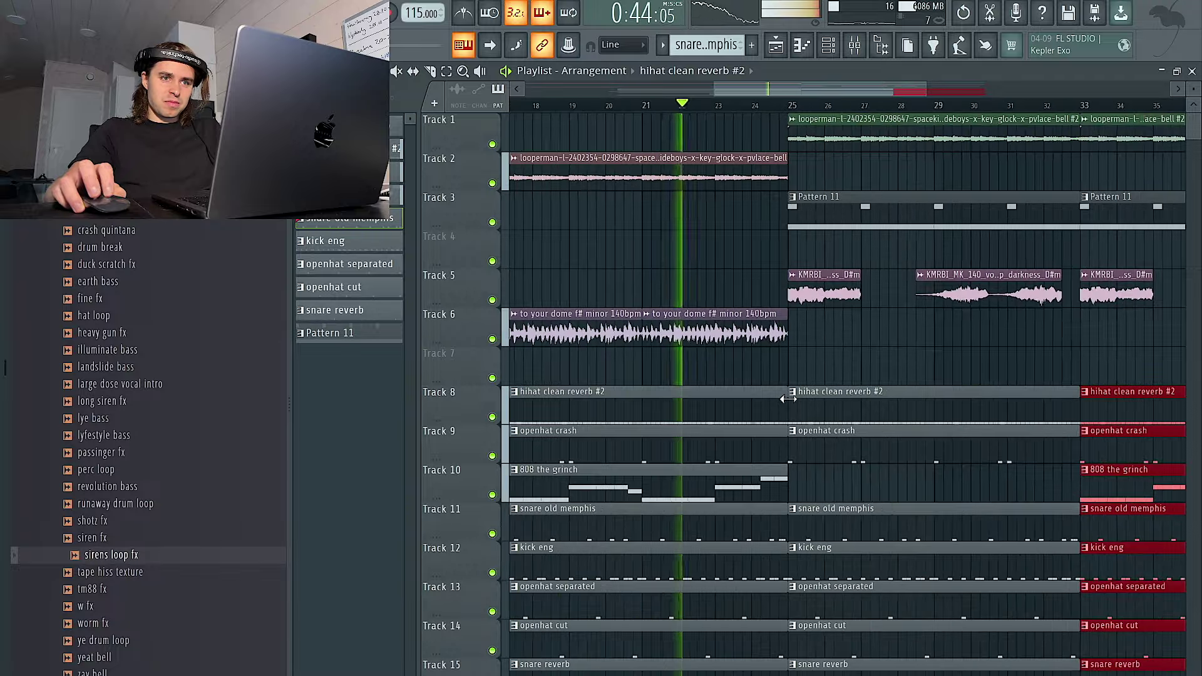
{"action": "left_click_drag", "start_coordinate": [745, 121], "coordinate": [776, 671]}
{"action": "left_click", "coordinate": [770, 526], "text": "ctrl"}
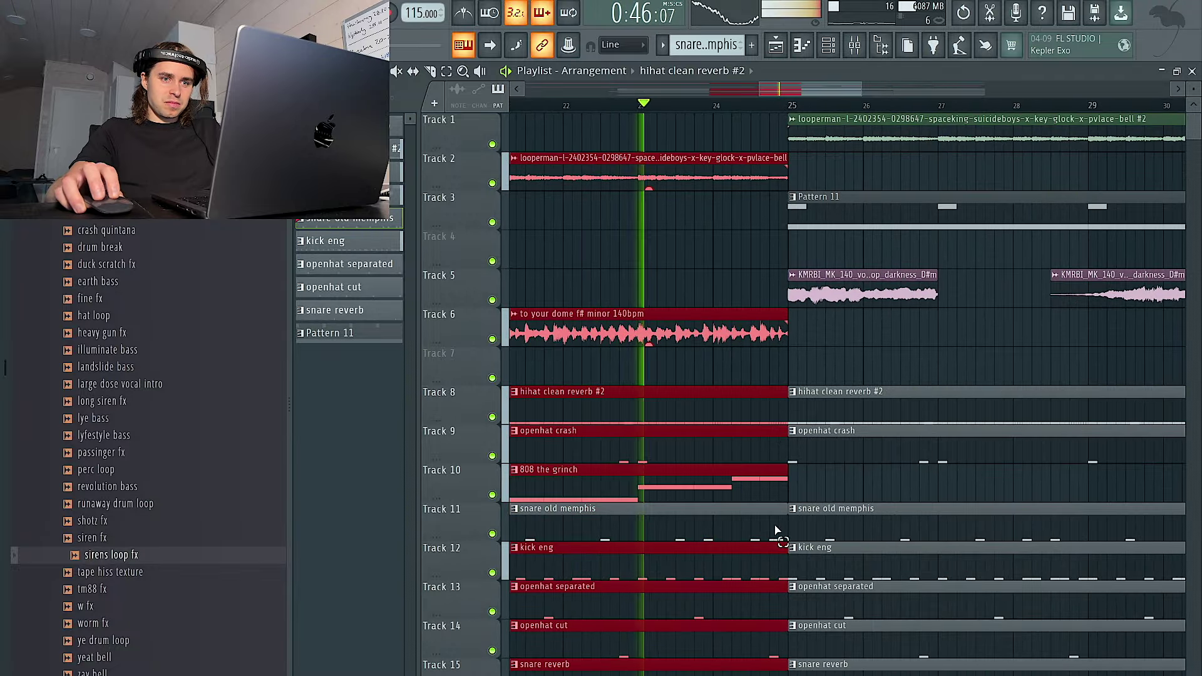
{"action": "left_click_drag", "start_coordinate": [787, 550], "coordinate": [769, 551]}
{"action": "left_click", "coordinate": [792, 477], "text": "ctrl"}
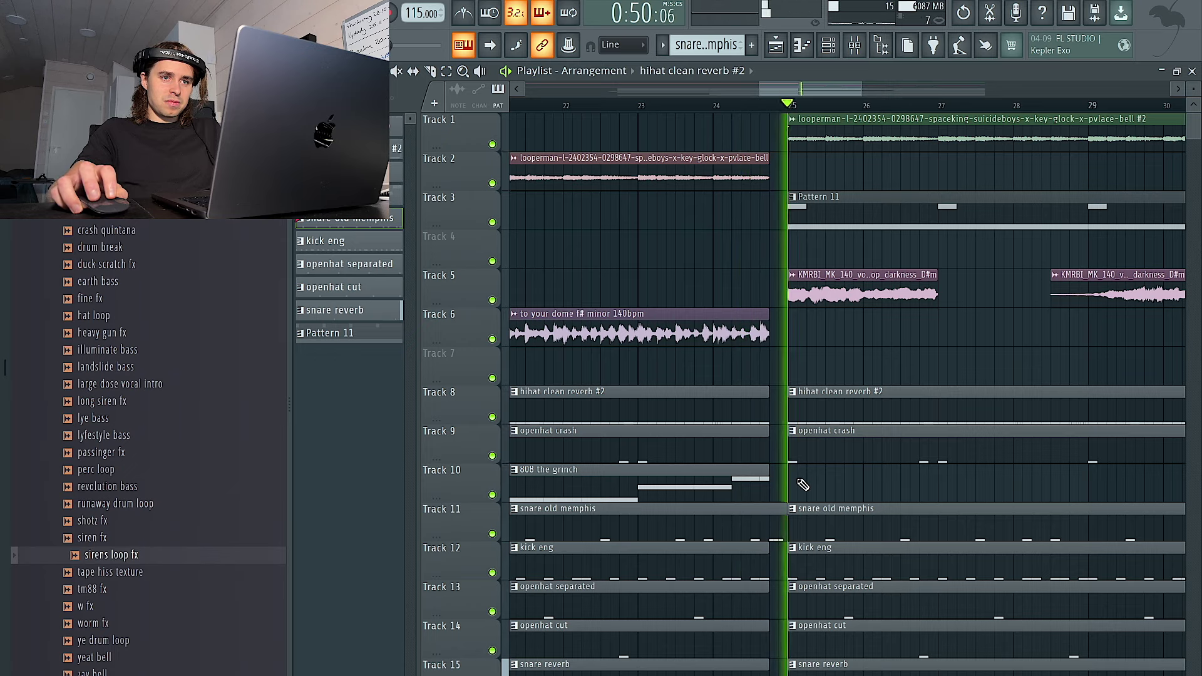
Step: Place an 808 the grinch clip at bar 25 on Track 10 and delete the openhat separated and openhat cut clips at that bar
{"action": "scroll", "coordinate": [811, 486], "scroll_direction": "down", "scroll_amount": 5}
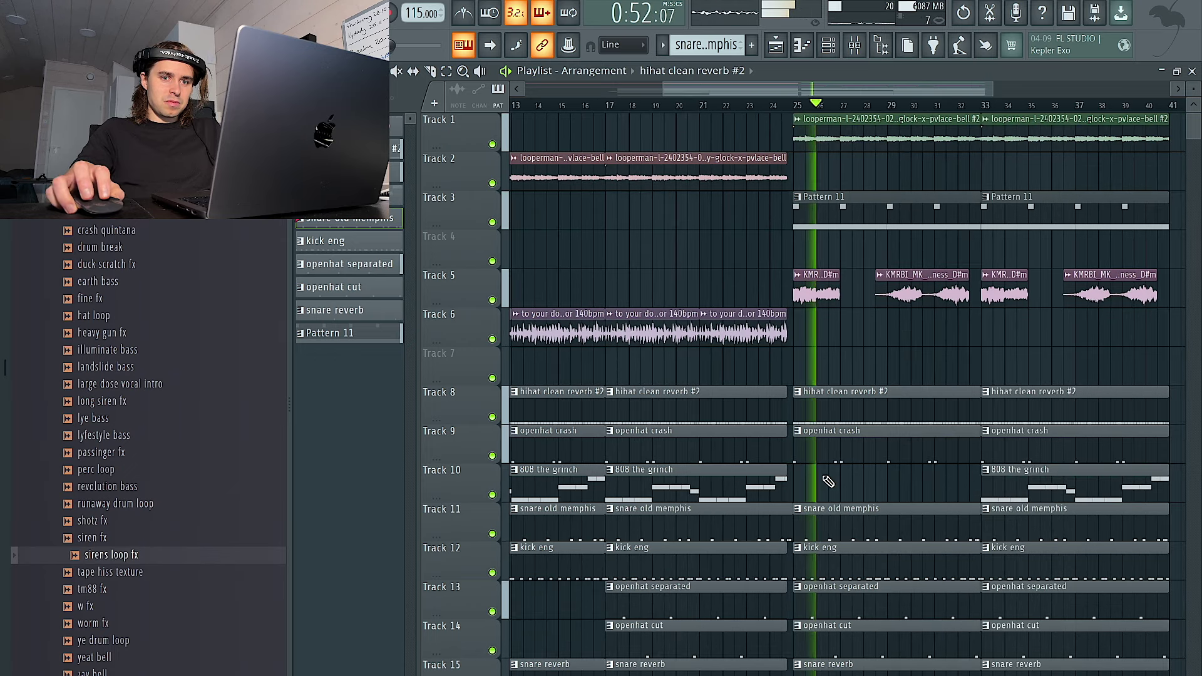
{"action": "left_click", "coordinate": [1030, 478]}
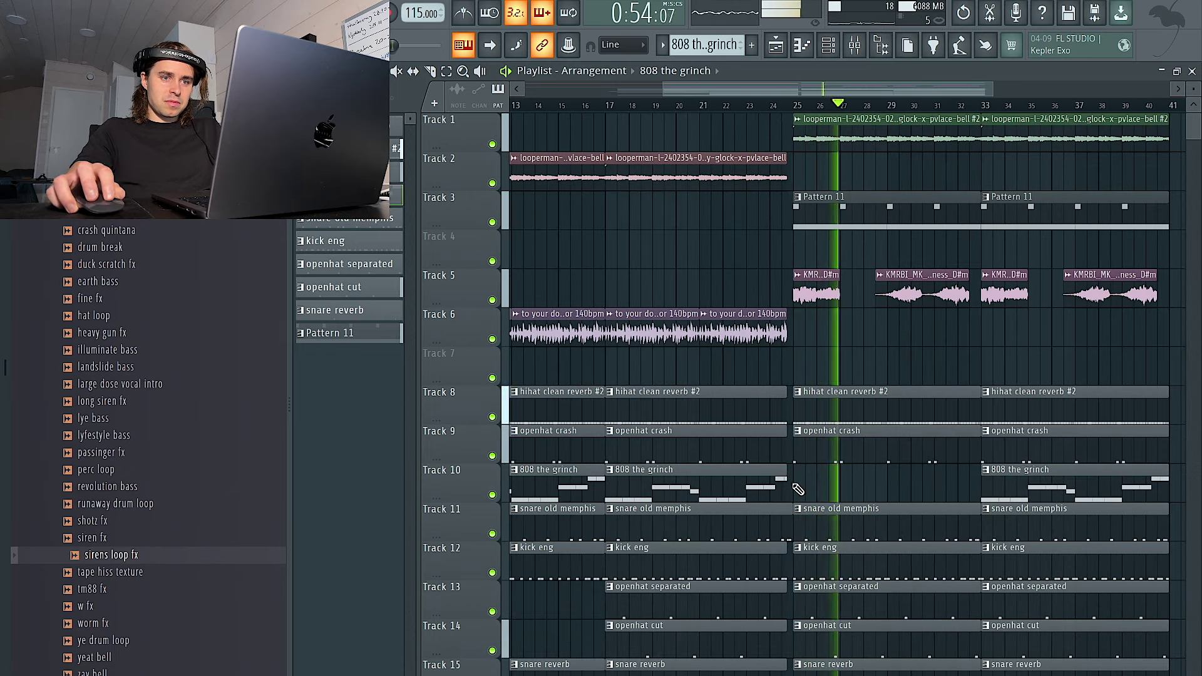
{"action": "left_click", "coordinate": [798, 489]}
{"action": "right_click", "coordinate": [832, 595]}
{"action": "right_click", "coordinate": [835, 633]}
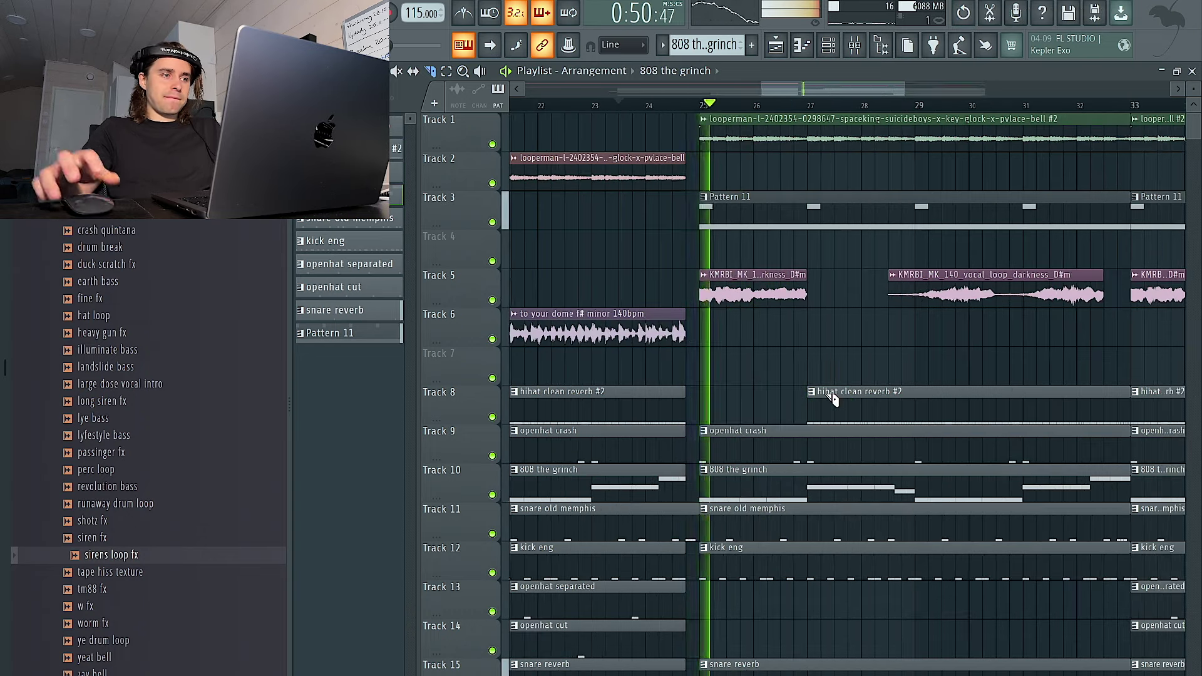
Step: Trim the hihat clean reverb #2 clip of bars 25–33 so it runs from bar 29 to about bar 32.5
{"action": "scroll", "coordinate": [585, 244], "scroll_direction": "down", "scroll_amount": 3}
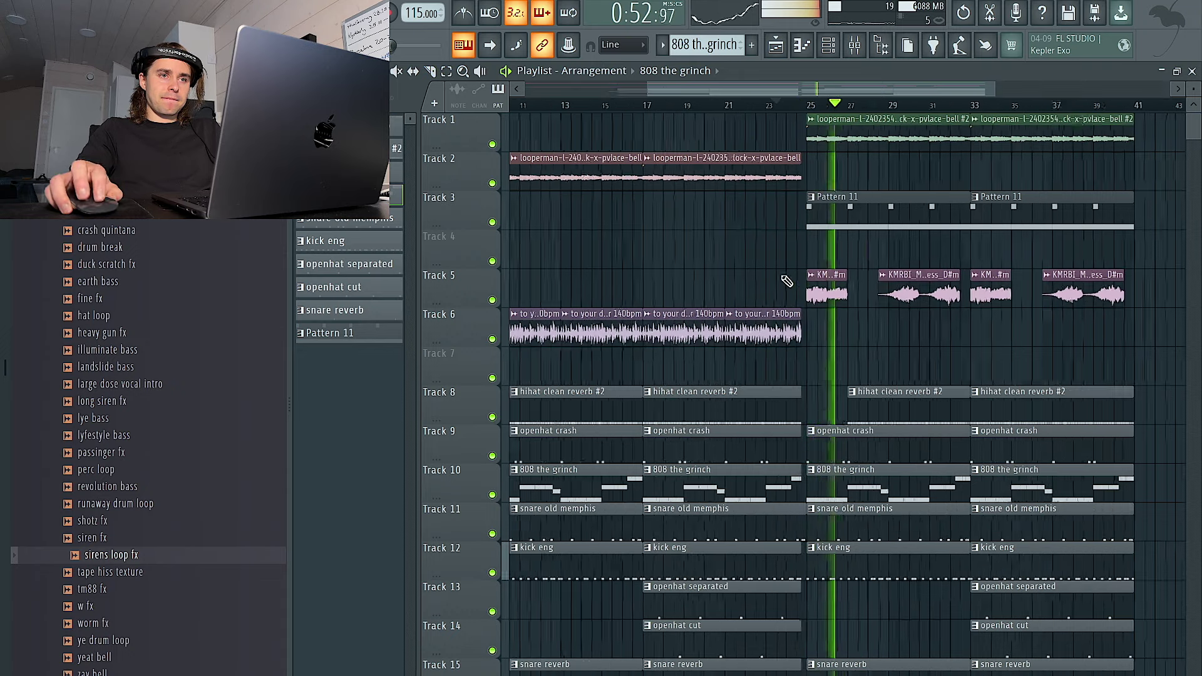
{"action": "left_click", "coordinate": [860, 45]}
{"action": "key", "text": "F9"}
{"action": "scroll", "coordinate": [902, 380], "scroll_direction": "up", "scroll_amount": 3}
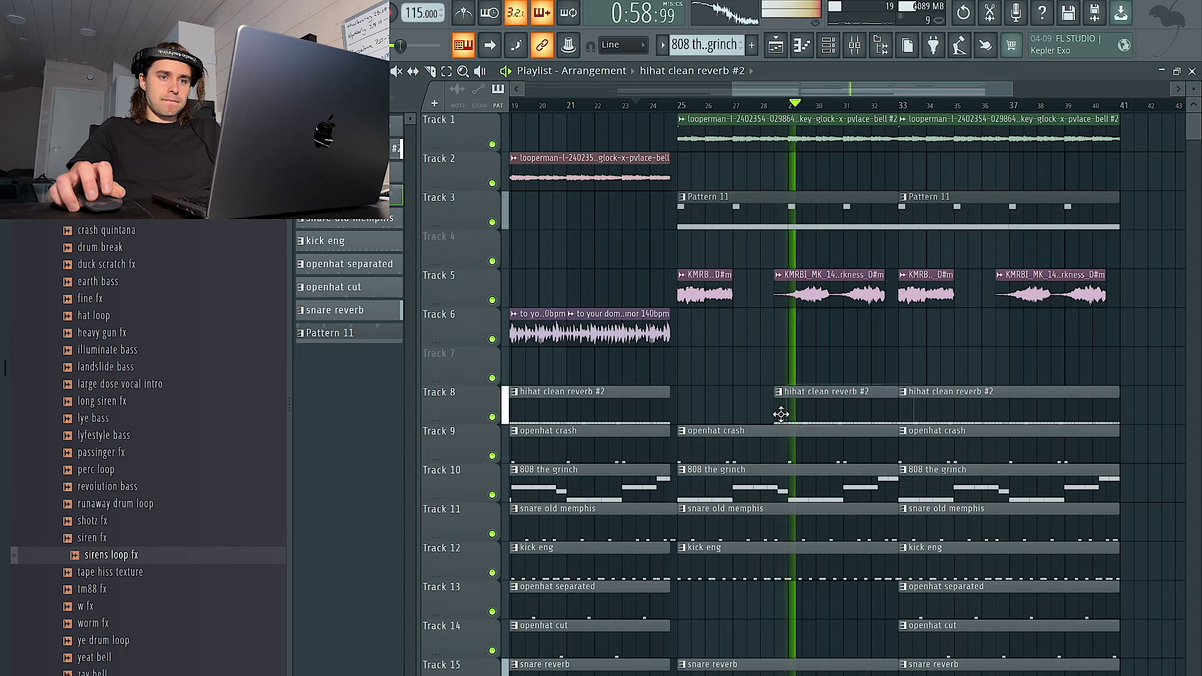
{"action": "left_click_drag", "start_coordinate": [777, 413], "coordinate": [789, 413]}
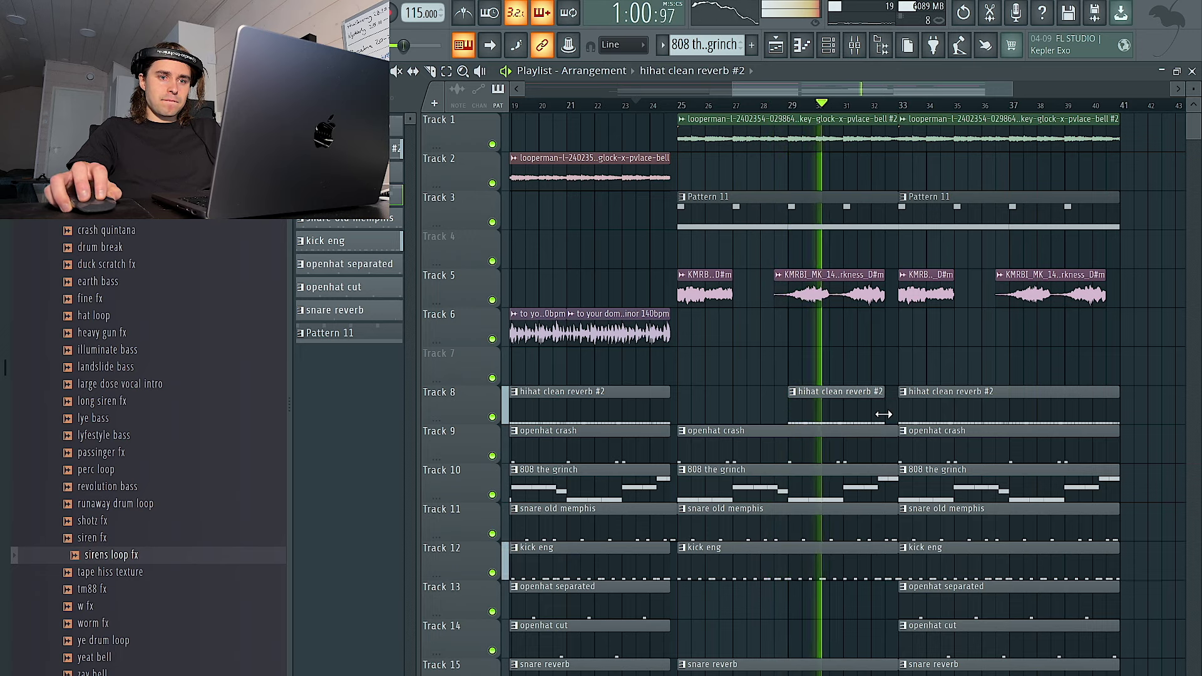
Step: Shorten the 808 the grinch and kick eng clips before bar 33 to end at about bars 32.25 and 32.5
{"action": "left_click_drag", "start_coordinate": [896, 474], "coordinate": [886, 474]}
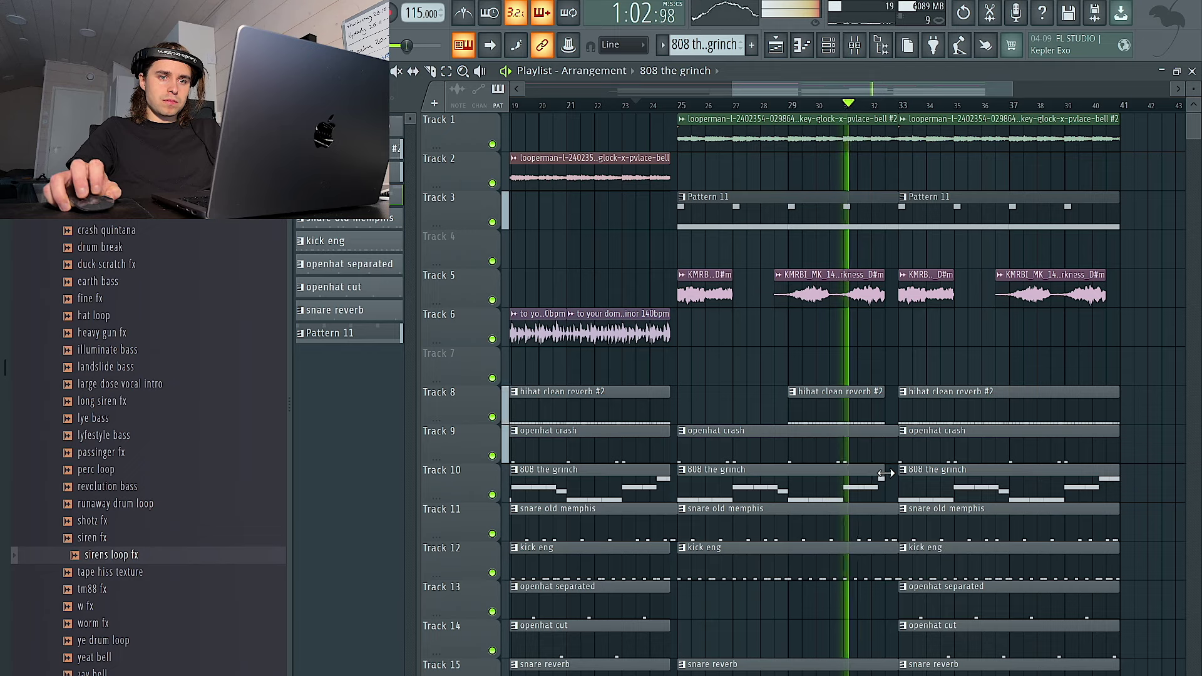
{"action": "scroll", "coordinate": [887, 461], "scroll_direction": "up", "scroll_amount": 3}
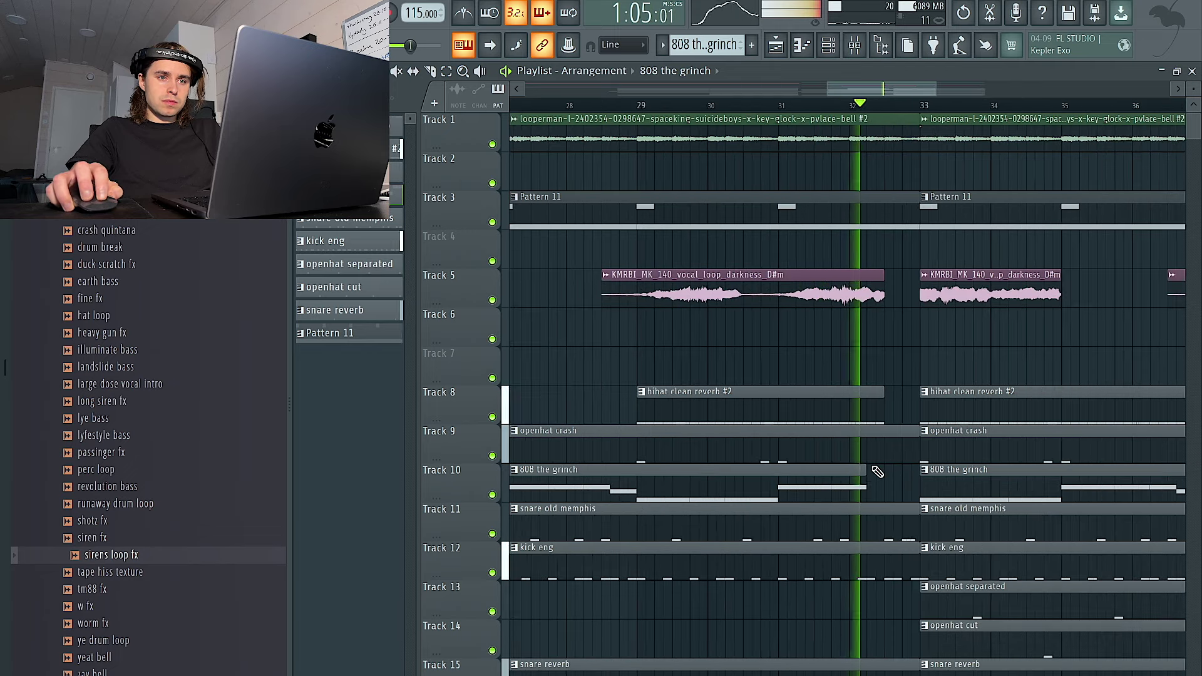
{"action": "scroll", "coordinate": [882, 453], "scroll_direction": "down", "scroll_amount": 3}
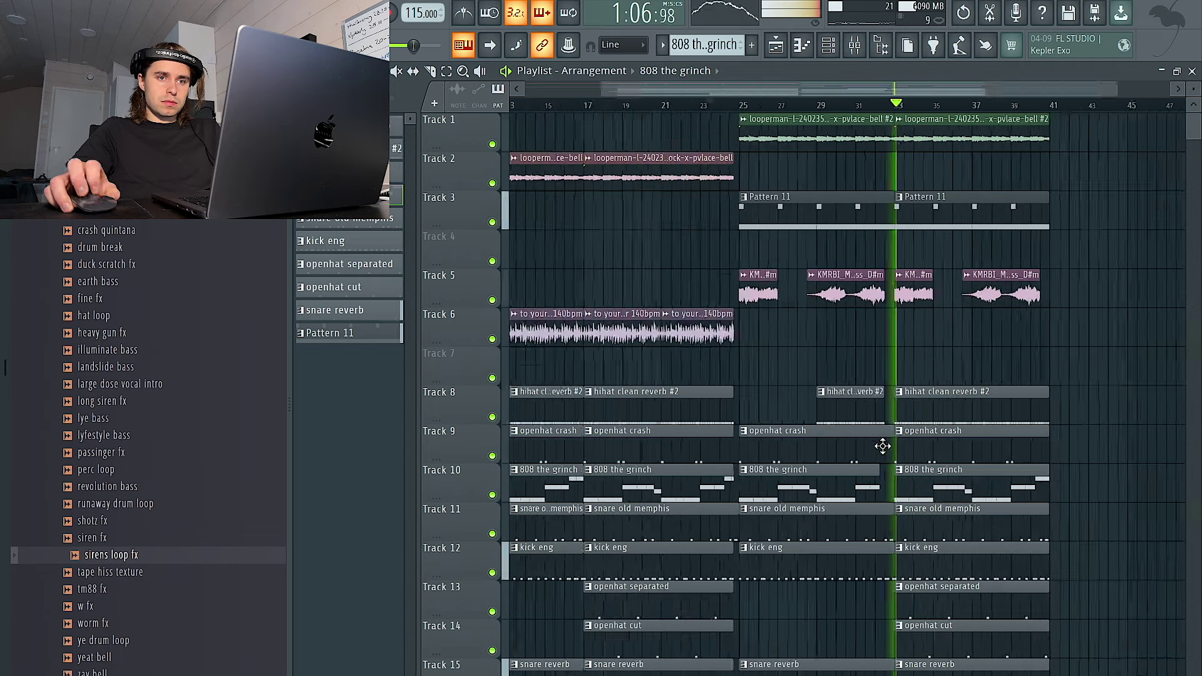
{"action": "scroll", "coordinate": [882, 449], "scroll_direction": "up", "scroll_amount": 1}
{"action": "left_click_drag", "start_coordinate": [919, 547], "coordinate": [891, 545]}
{"action": "scroll", "coordinate": [925, 242], "scroll_direction": "down", "scroll_amount": 2}
{"action": "scroll", "coordinate": [893, 193], "scroll_direction": "down", "scroll_amount": 2}
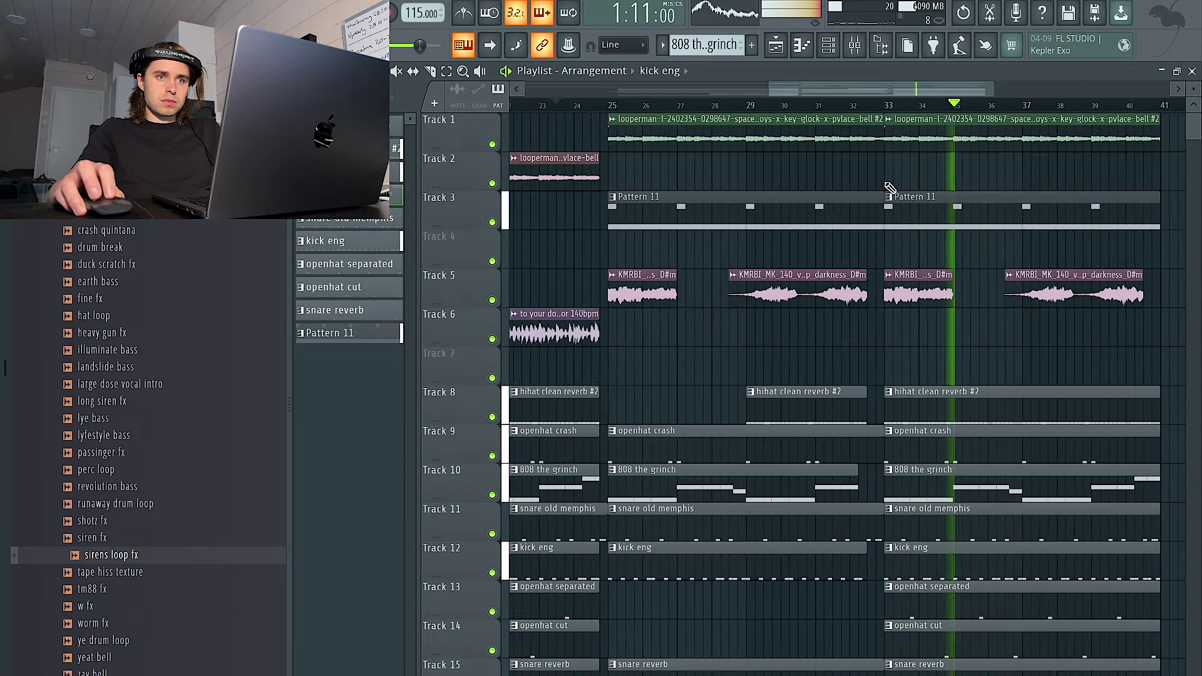
Step: Shorten the first looperman bell #2 clip on Track 1 to end slightly before bar 33
{"action": "scroll", "coordinate": [882, 167], "scroll_direction": "up", "scroll_amount": 3}
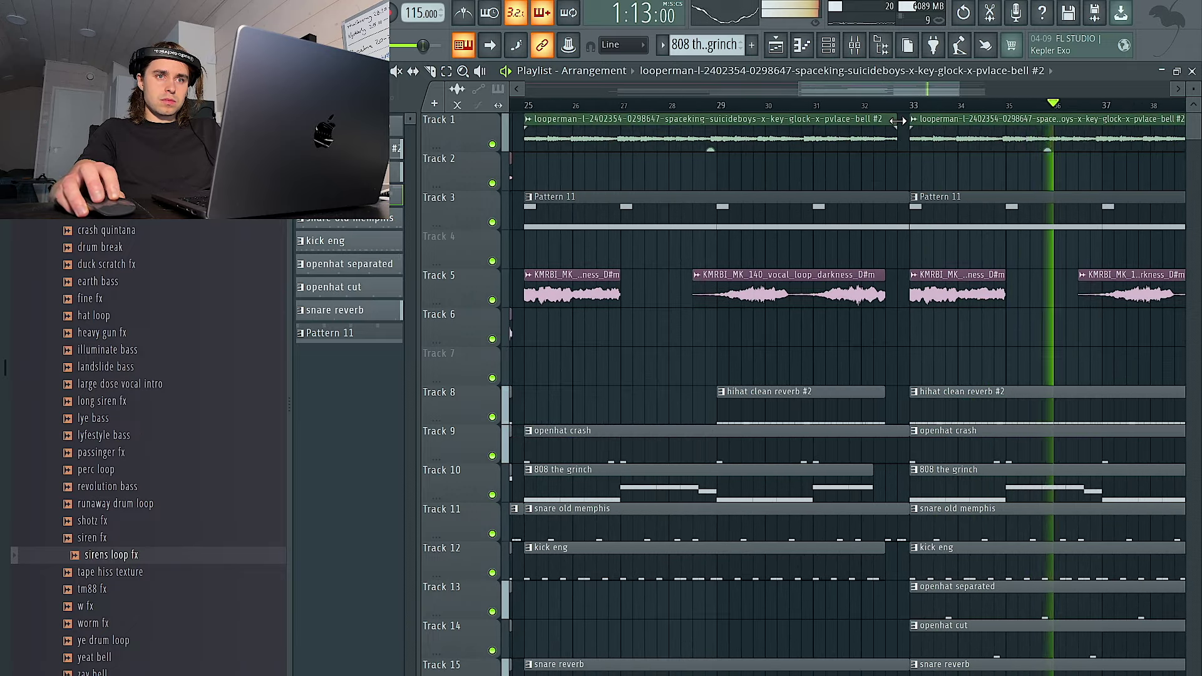
{"action": "key", "text": "ctrl+z"}
{"action": "left_click", "coordinate": [498, 105]}
{"action": "left_click_drag", "start_coordinate": [905, 122], "coordinate": [893, 121]}
Step: Select all clips from bar 9 to bar 41 and duplicate them to start at bar 41
{"action": "scroll", "coordinate": [899, 227], "scroll_direction": "down", "scroll_amount": 3}
{"action": "left_click_drag", "start_coordinate": [1007, 618], "coordinate": [642, 113]}
{"action": "left_click_drag", "start_coordinate": [1085, 675], "coordinate": [615, 114]}
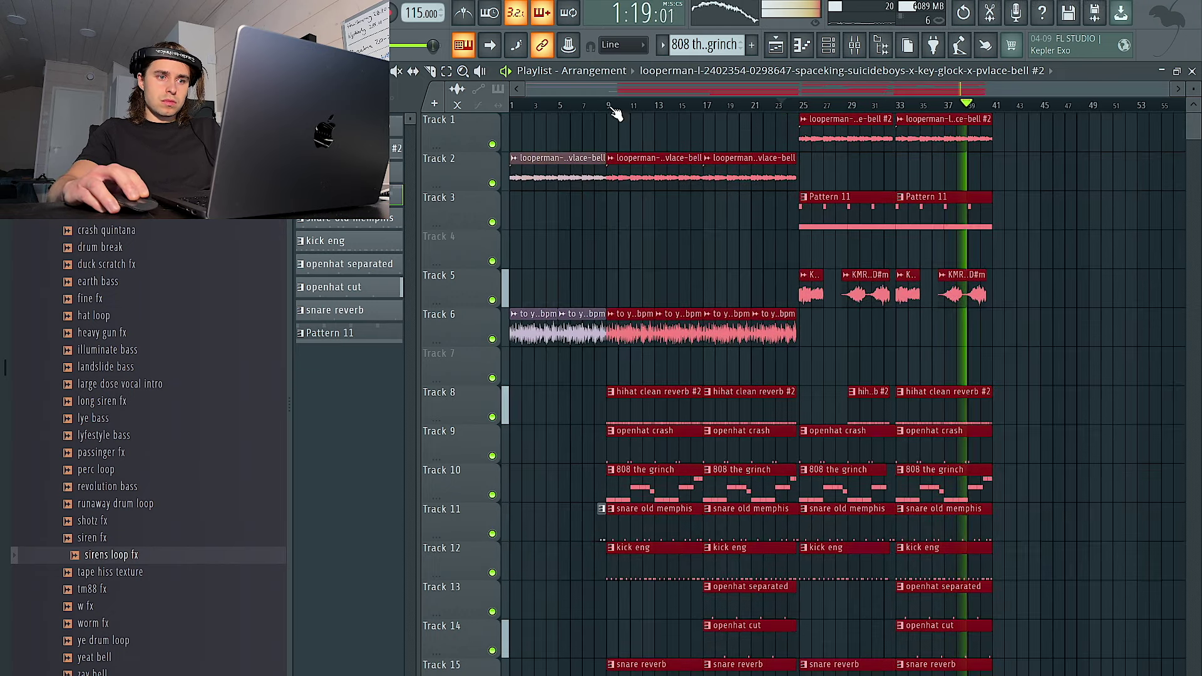
{"action": "key", "text": "ctrl+b"}
Step: Play the arrangement around the transition into the duplicated section at bar 41
{"action": "scroll", "coordinate": [717, 113], "scroll_direction": "up", "scroll_amount": 2}
{"action": "left_click", "coordinate": [715, 106]}
{"action": "left_click", "coordinate": [714, 106]}
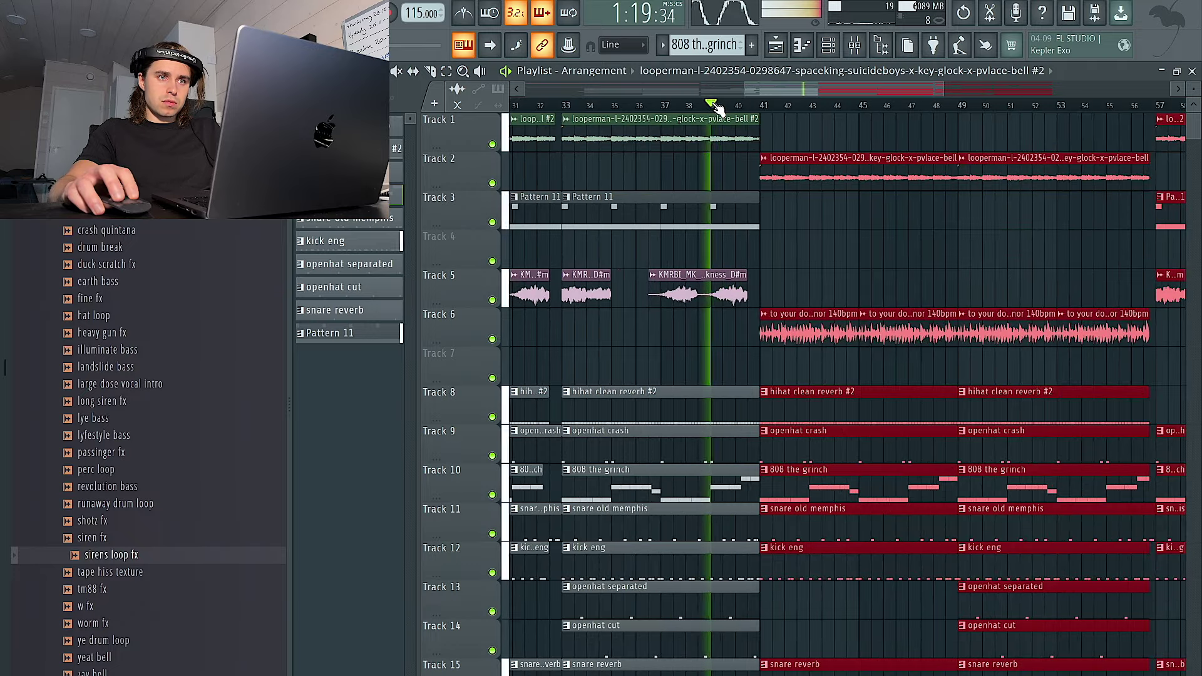
{"action": "left_click", "coordinate": [761, 105]}
{"action": "scroll", "coordinate": [786, 156], "scroll_direction": "down", "scroll_amount": 2}
{"action": "scroll", "coordinate": [563, 99], "scroll_direction": "up", "scroll_amount": 1}
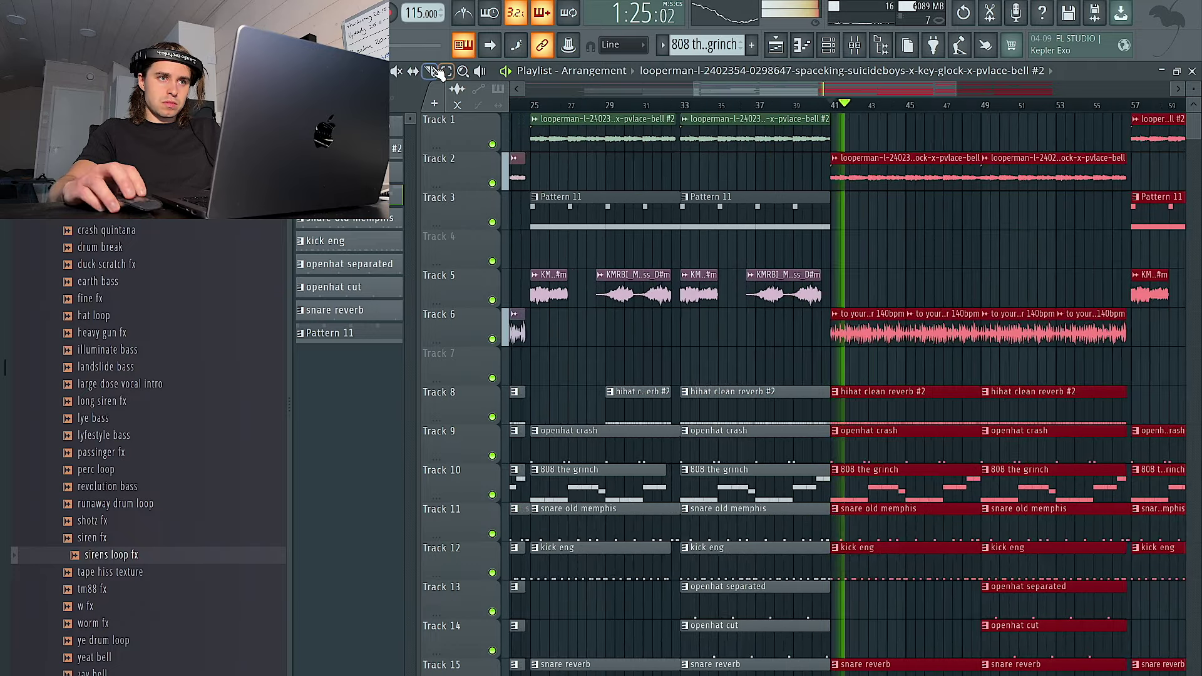
Step: Slice the clips on all tracks at bars 39 and 40
{"action": "scroll", "coordinate": [842, 232], "scroll_direction": "up", "scroll_amount": 4}
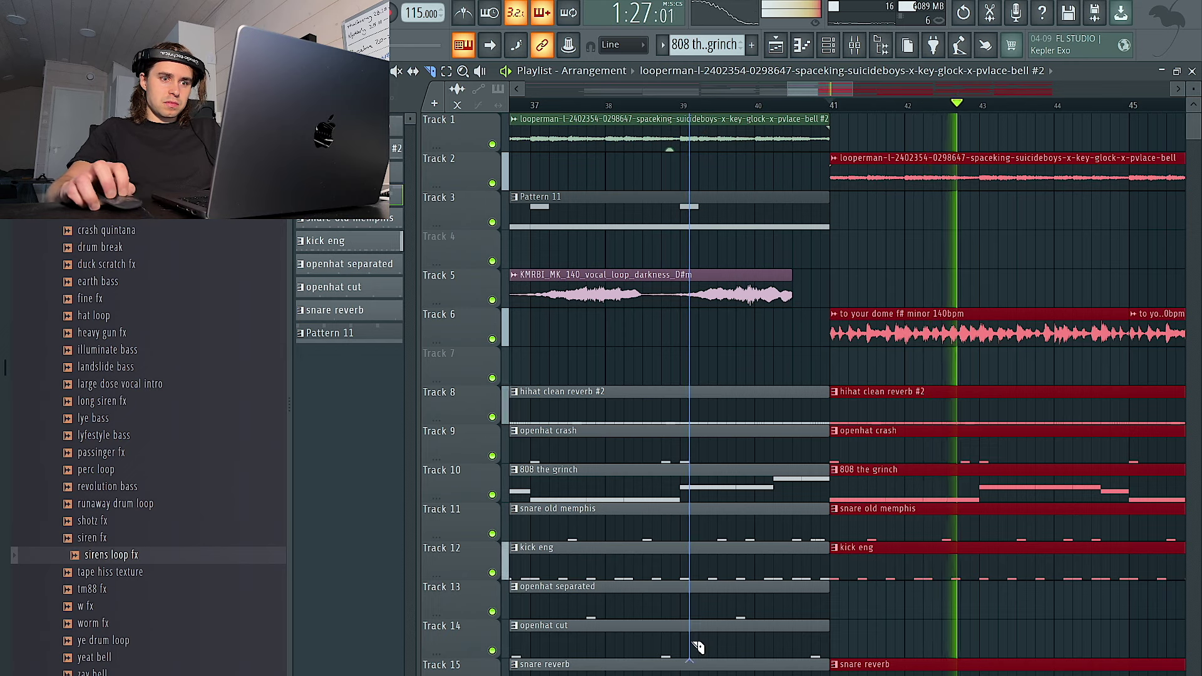
{"action": "left_click_drag", "start_coordinate": [689, 119], "coordinate": [689, 673]}
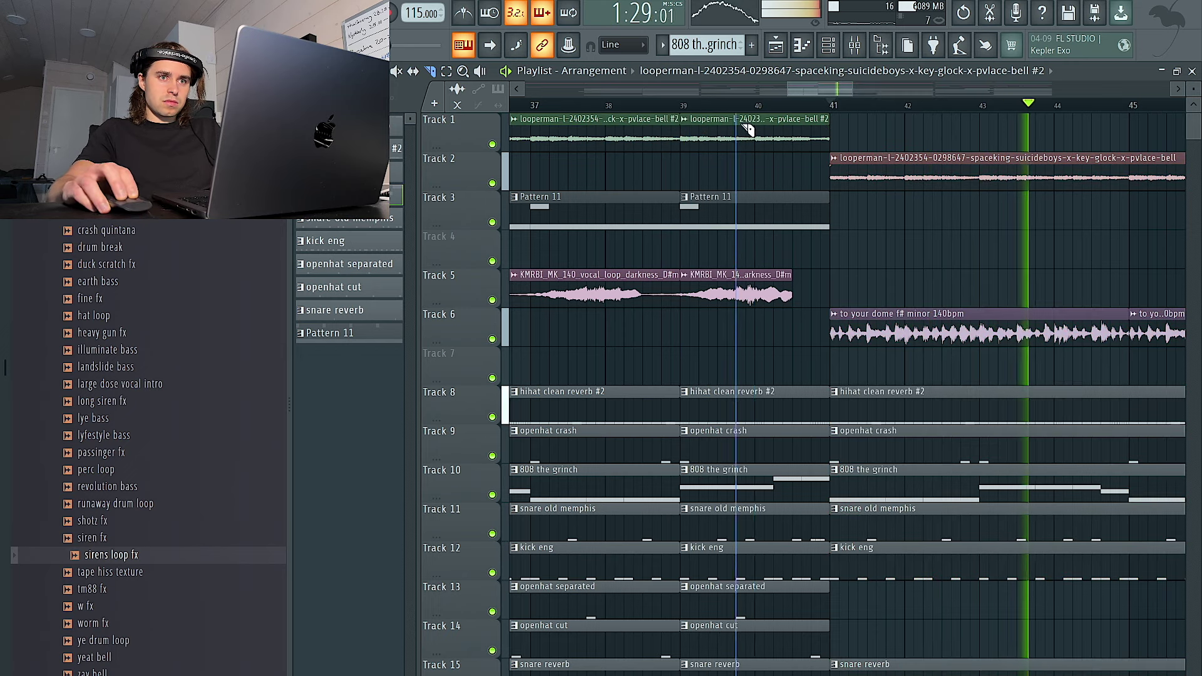
{"action": "left_click_drag", "start_coordinate": [766, 116], "coordinate": [766, 117]}
{"action": "key", "text": "ctrl+z"}
{"action": "left_click_drag", "start_coordinate": [761, 670], "coordinate": [758, 61]}
Step: Replace the clips of bar 40 on all tracks with a duplicate of the bar 39 slices
{"action": "left_click_drag", "start_coordinate": [797, 631], "coordinate": [765, 82]}
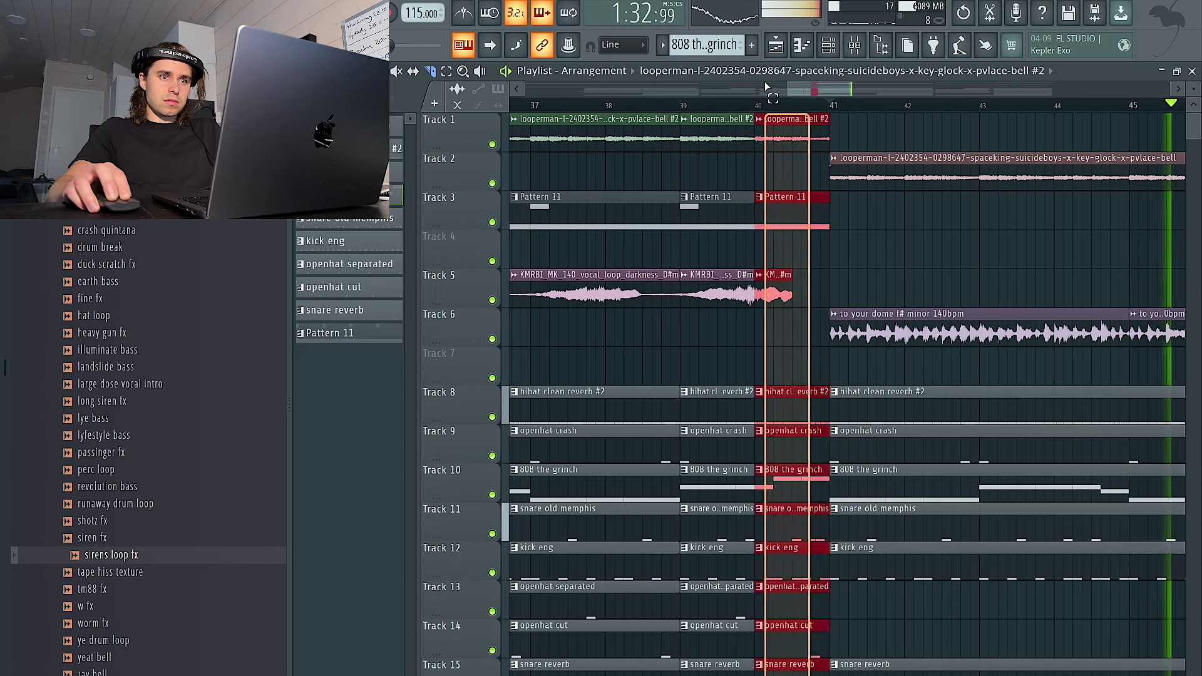
{"action": "key", "text": "Delete"}
{"action": "key", "text": "ctrl+z"}
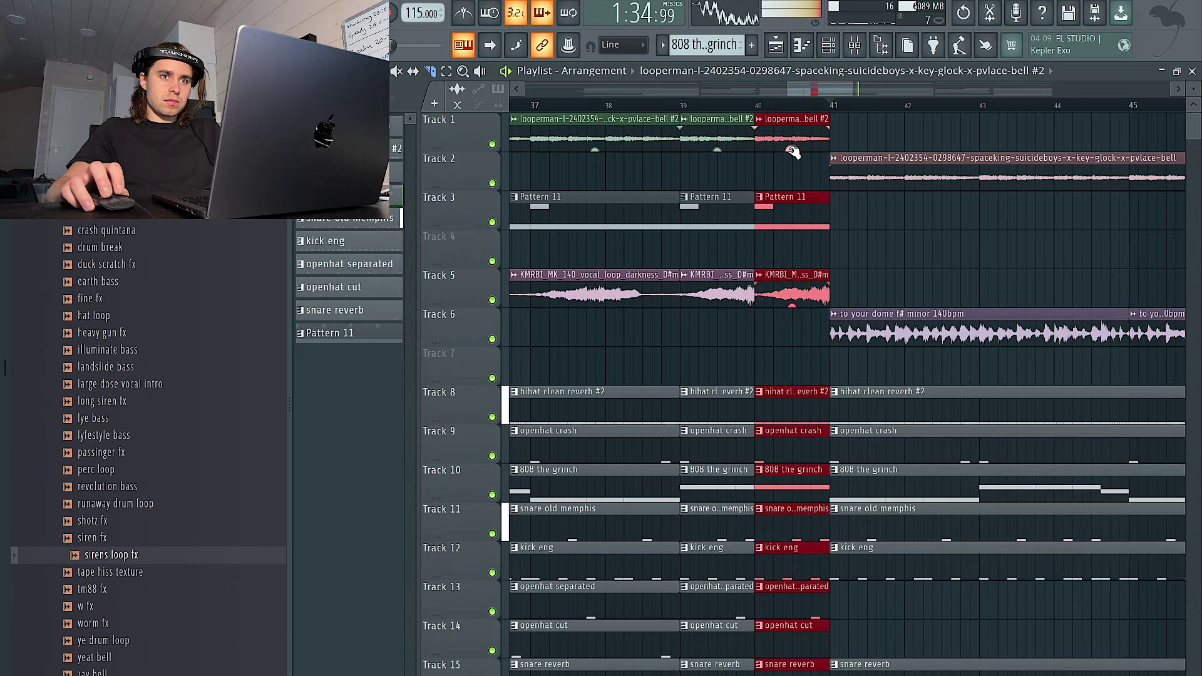
Step: Replace the end of bar 40 on all tracks with shorter duplicated slices leading into bar 41
{"action": "left_click_drag", "start_coordinate": [792, 669], "coordinate": [761, 664]}
{"action": "key", "text": "Delete"}
{"action": "key", "text": "ctrl+b"}
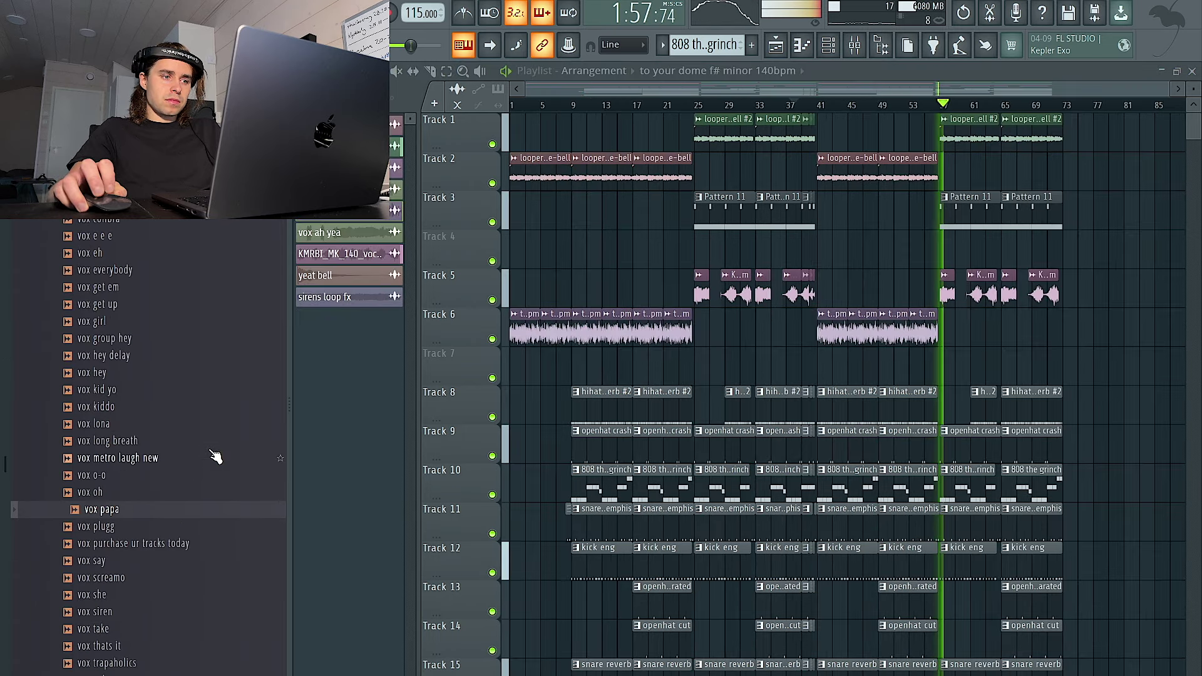
Step: Browse the risers & fills samples and place the riser transition sample on track 7 at about bar 56
{"action": "scroll", "coordinate": [213, 454], "scroll_direction": "up", "scroll_amount": 6}
{"action": "left_click", "coordinate": [128, 367]}
{"action": "left_click", "coordinate": [130, 341]}
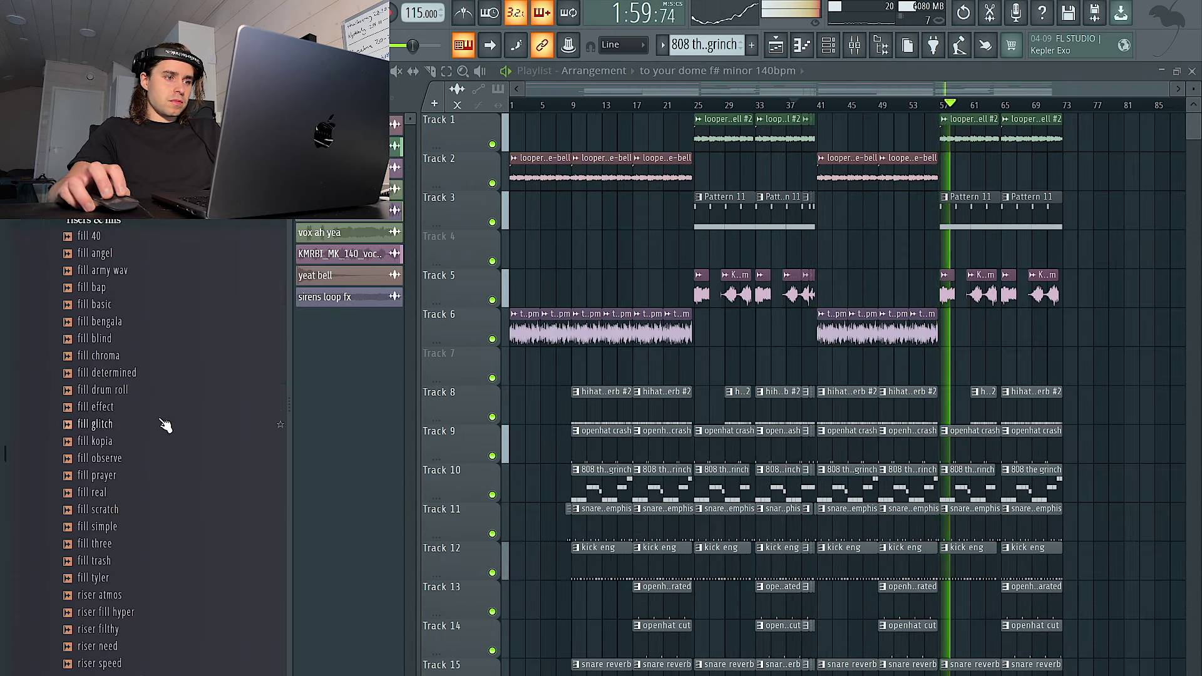
{"action": "scroll", "coordinate": [169, 428], "scroll_direction": "down", "scroll_amount": 6}
{"action": "left_click_drag", "start_coordinate": [910, 438], "coordinate": [961, 370]}
{"action": "scroll", "coordinate": [955, 372], "scroll_direction": "up", "scroll_amount": 4}
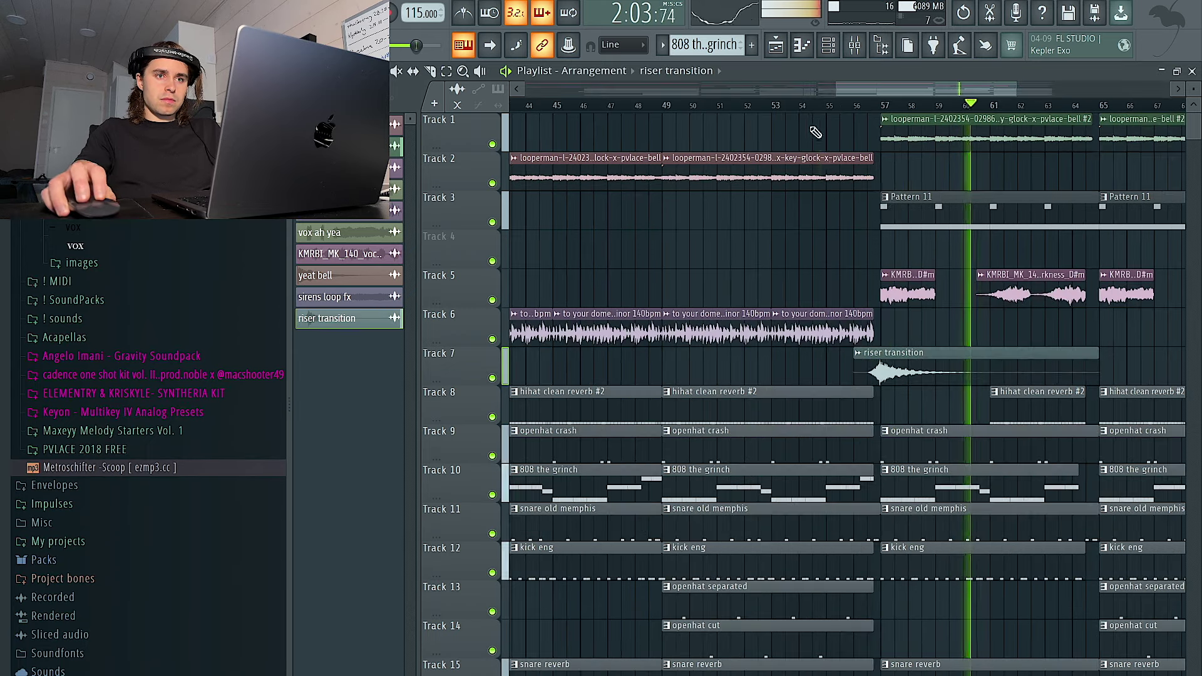
Step: Set the riser transition clip's time stretching mode to Stretch and play it from before the transition
{"action": "left_click", "coordinate": [822, 105]}
{"action": "double_click", "coordinate": [918, 368]}
{"action": "left_click", "coordinate": [766, 271]}
{"action": "left_click", "coordinate": [767, 297]}
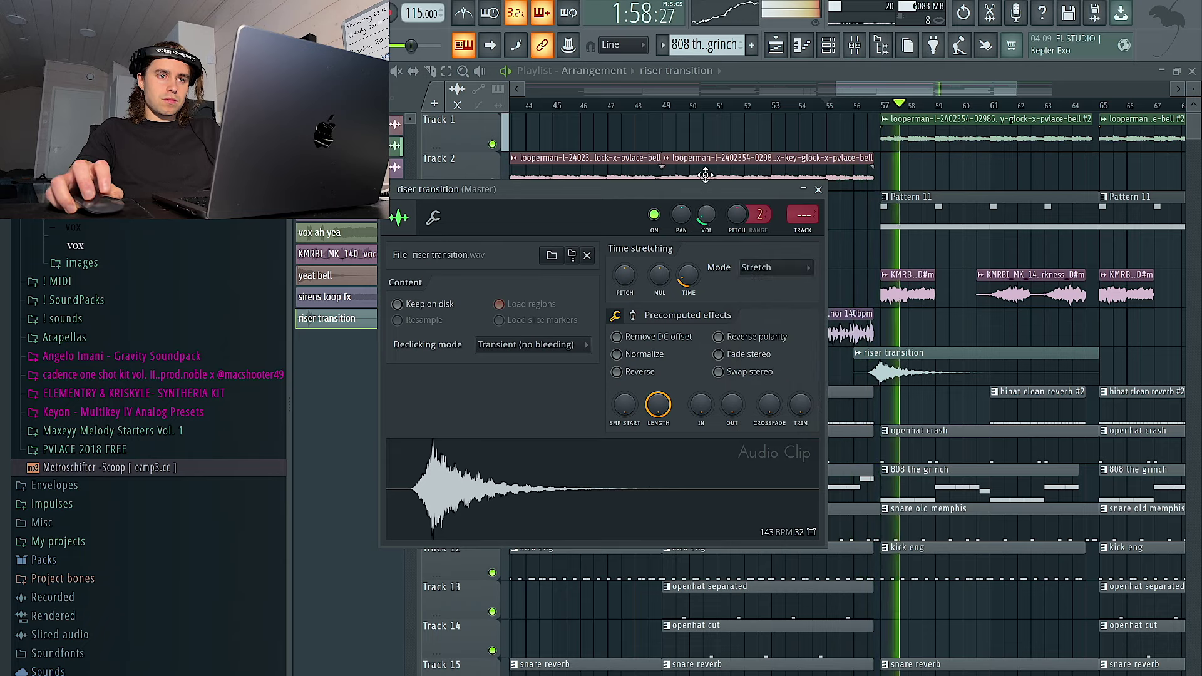
{"action": "right_click", "coordinate": [708, 132]}
Step: Move the riser transition clip to start at bar 40 and play the transition into bar 41
{"action": "scroll", "coordinate": [840, 288], "scroll_direction": "down", "scroll_amount": 5}
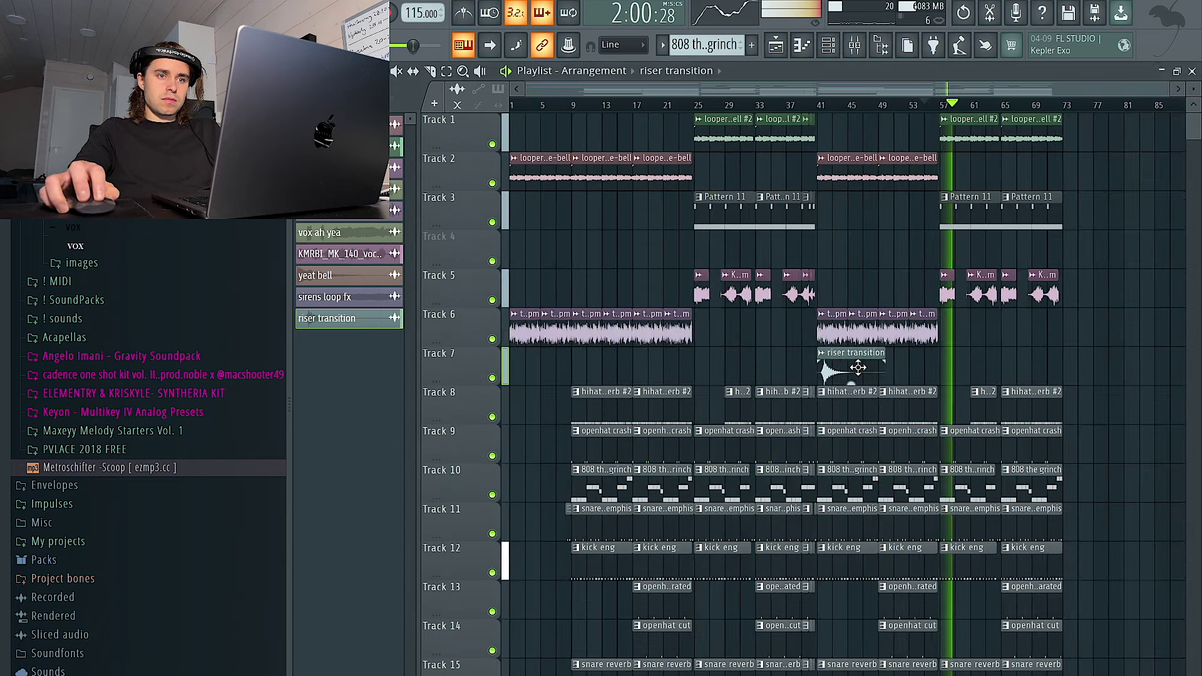
{"action": "left_click", "coordinate": [811, 106]}
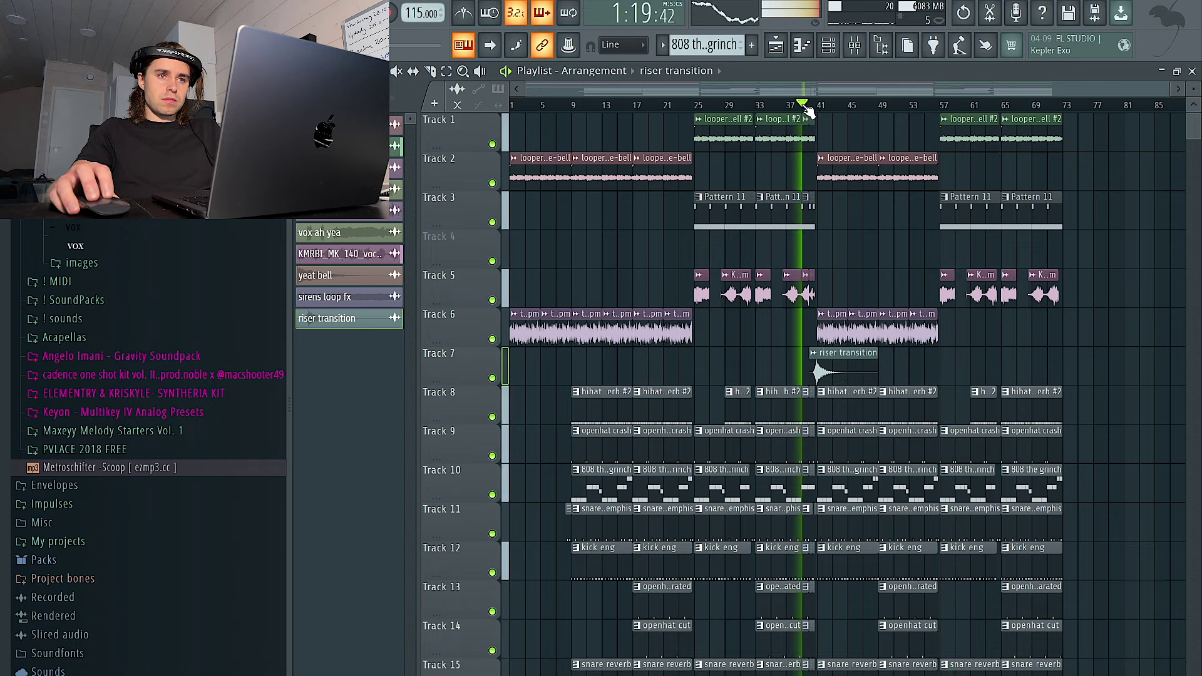
{"action": "scroll", "coordinate": [827, 219], "scroll_direction": "up", "scroll_amount": 5}
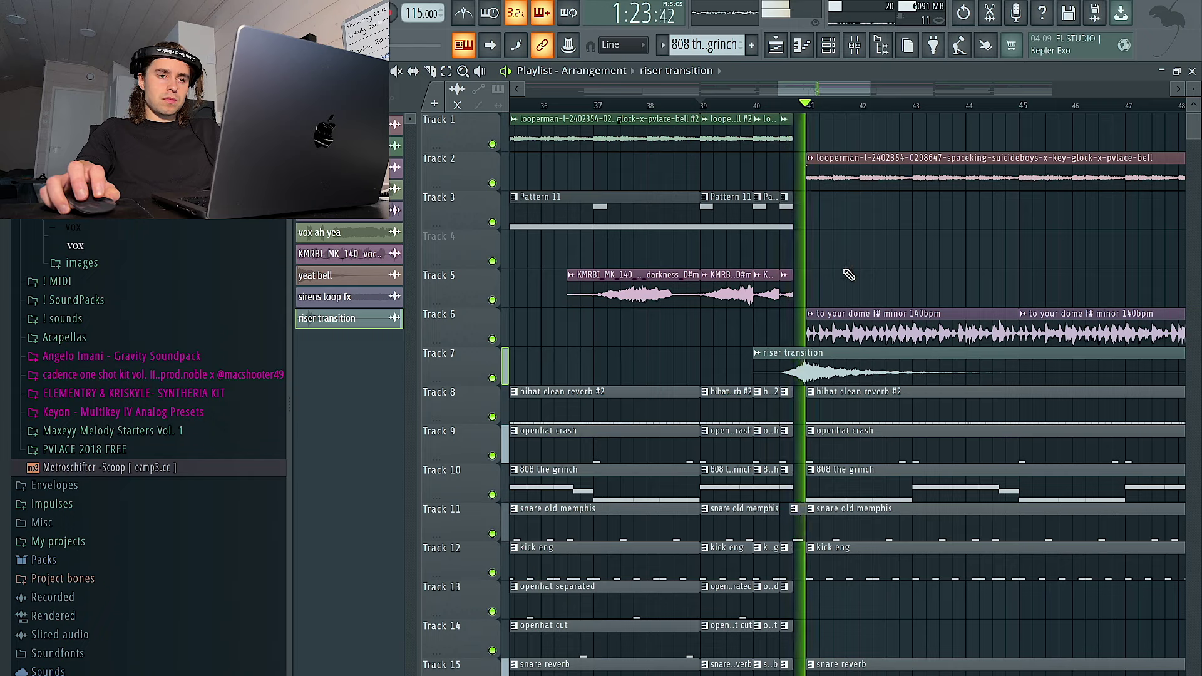
{"action": "scroll", "coordinate": [848, 276], "scroll_direction": "down", "scroll_amount": 3}
{"action": "scroll", "coordinate": [860, 349], "scroll_direction": "down", "scroll_amount": 3}
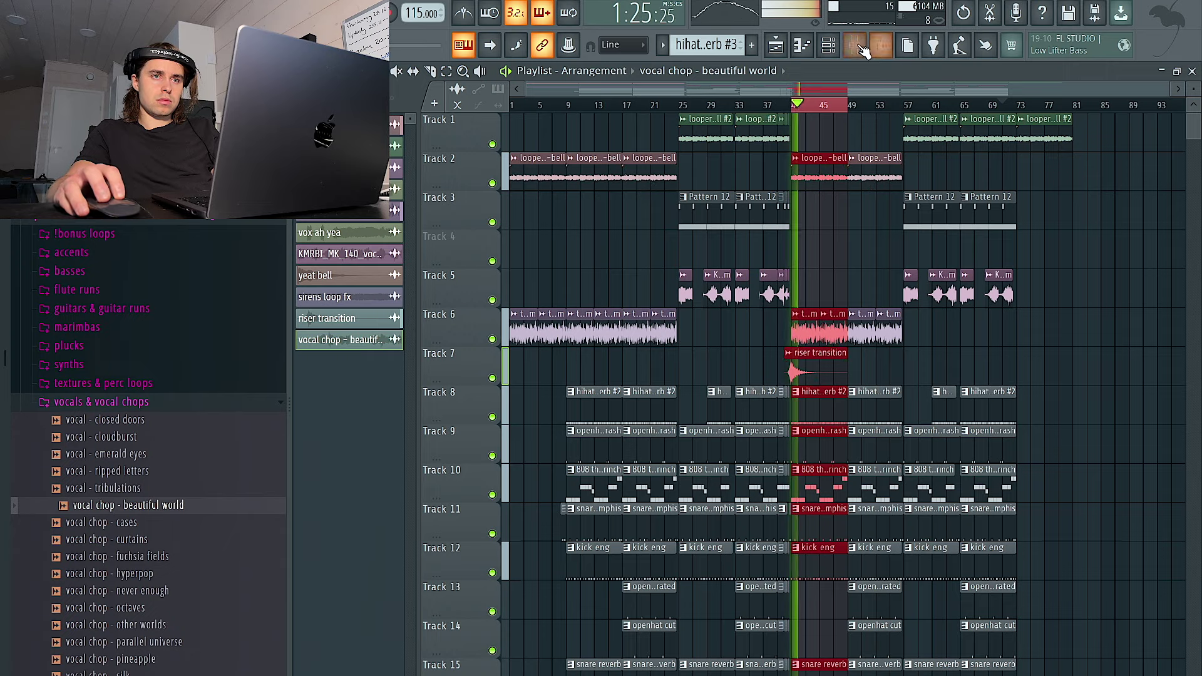
Step: Place the rendered TO THE DOME master clip on track 2 at bar 81 and stretch it to end at about bar 92
{"action": "left_click", "coordinate": [860, 46]}
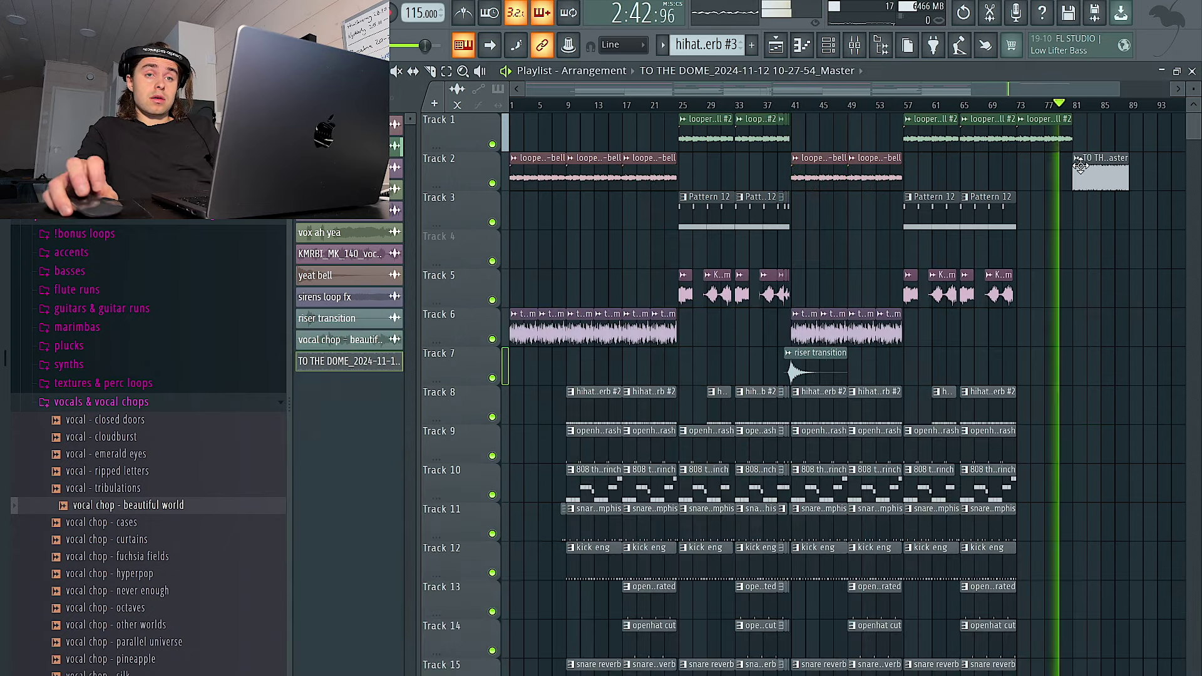
{"action": "scroll", "coordinate": [854, 123], "scroll_direction": "up", "scroll_amount": 5}
{"action": "left_click", "coordinate": [499, 106]}
{"action": "scroll", "coordinate": [976, 158], "scroll_direction": "right", "scroll_amount": 3}
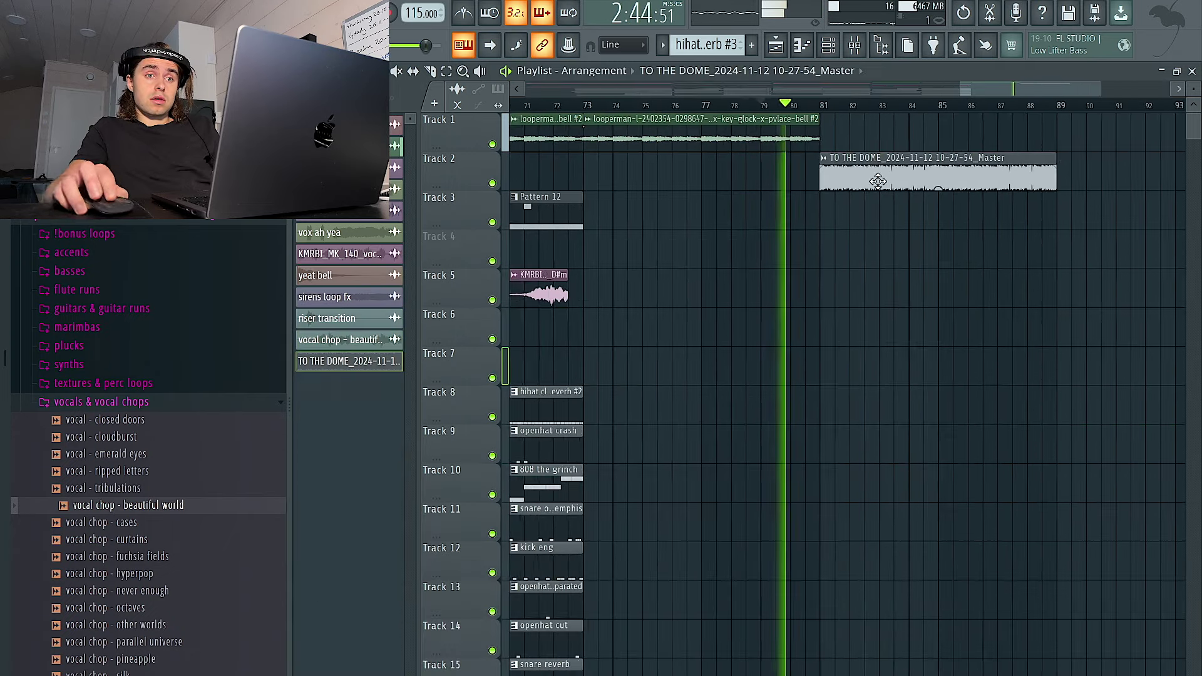
{"action": "left_click_drag", "start_coordinate": [1038, 160], "coordinate": [1127, 162]}
Step: Route the TO THE DOME master clip to mixer track 5 in its channel settings
{"action": "double_click", "coordinate": [1073, 167]}
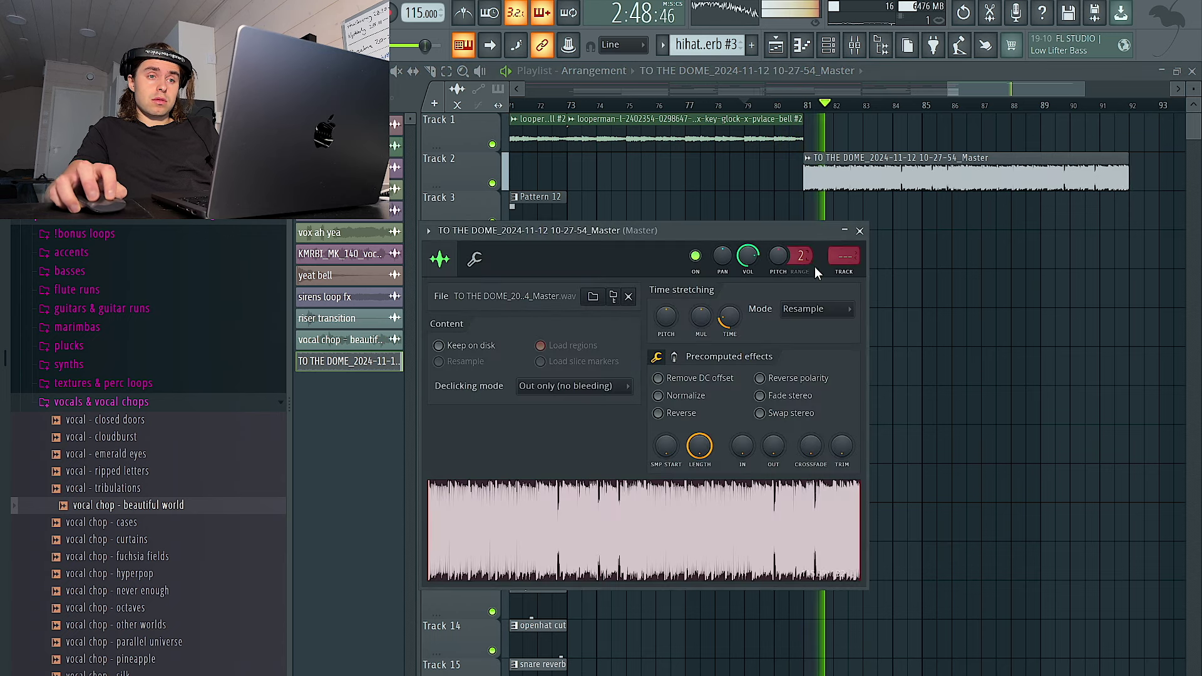
{"action": "left_click", "coordinate": [848, 273]}
{"action": "right_click", "coordinate": [956, 224]}
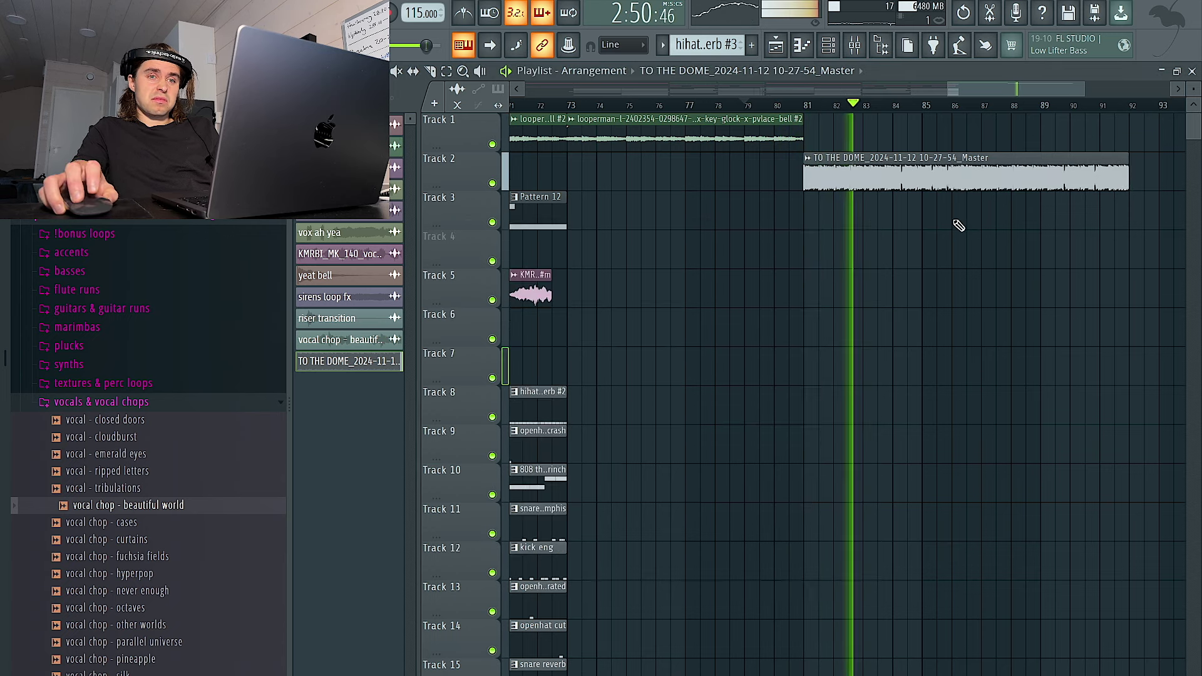
Step: Play into the TO THE DOME master clip and restretch it to end at about bar 91.5
{"action": "left_click_drag", "start_coordinate": [1122, 159], "coordinate": [1097, 160]}
{"action": "left_click", "coordinate": [777, 105]}
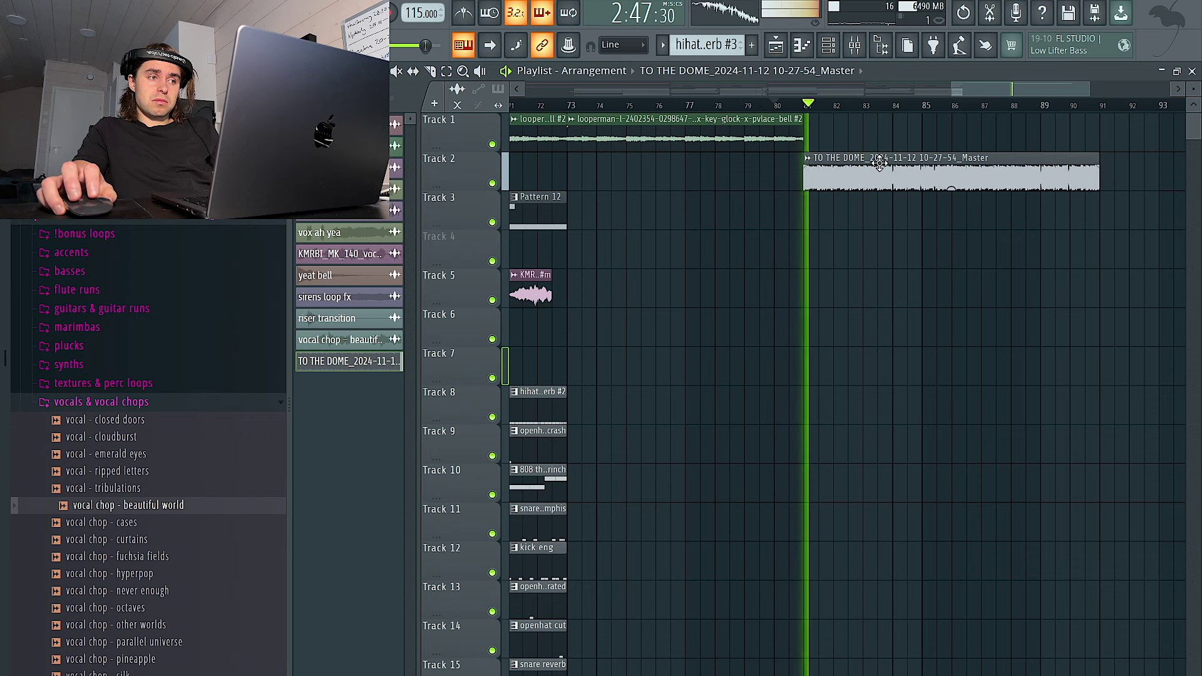
{"action": "left_click_drag", "start_coordinate": [1097, 160], "coordinate": [1111, 160]}
Step: Add ValhallaVintageVerb to the TO THE DOME clip's mixer track, compare presets and choose Small Drum Room
{"action": "double_click", "coordinate": [1093, 160]}
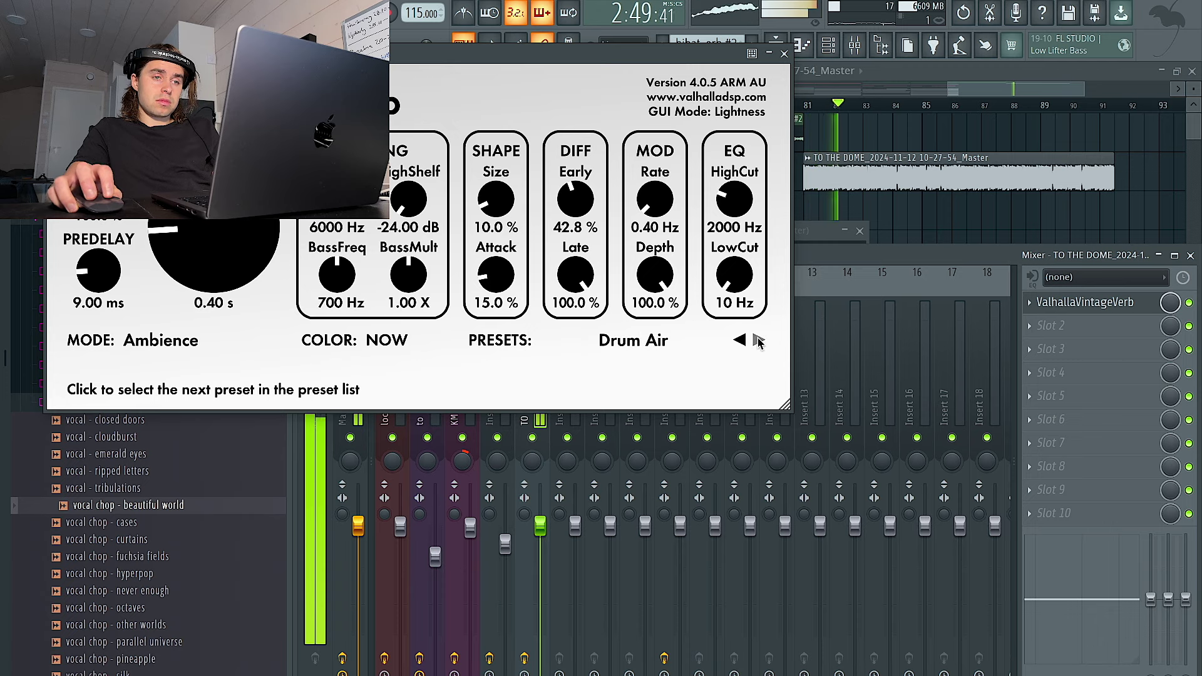
{"action": "left_click", "coordinate": [758, 341]}
{"action": "left_click", "coordinate": [738, 342]}
{"action": "left_click", "coordinate": [759, 341]}
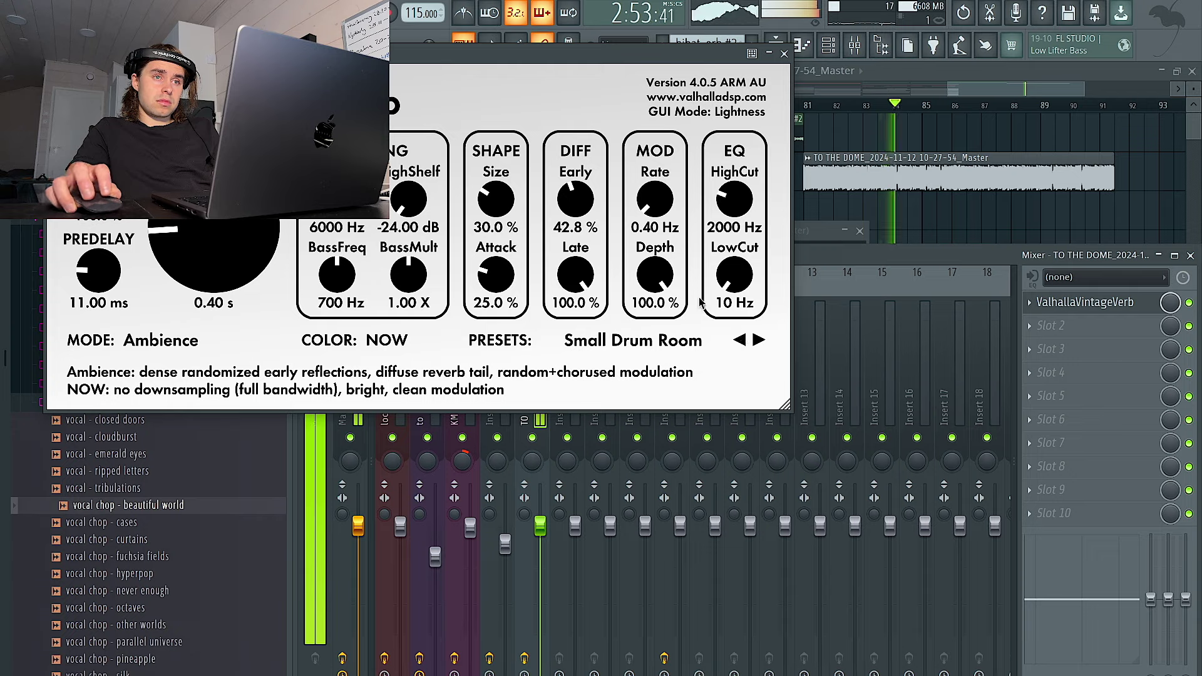
{"action": "left_click", "coordinate": [784, 55]}
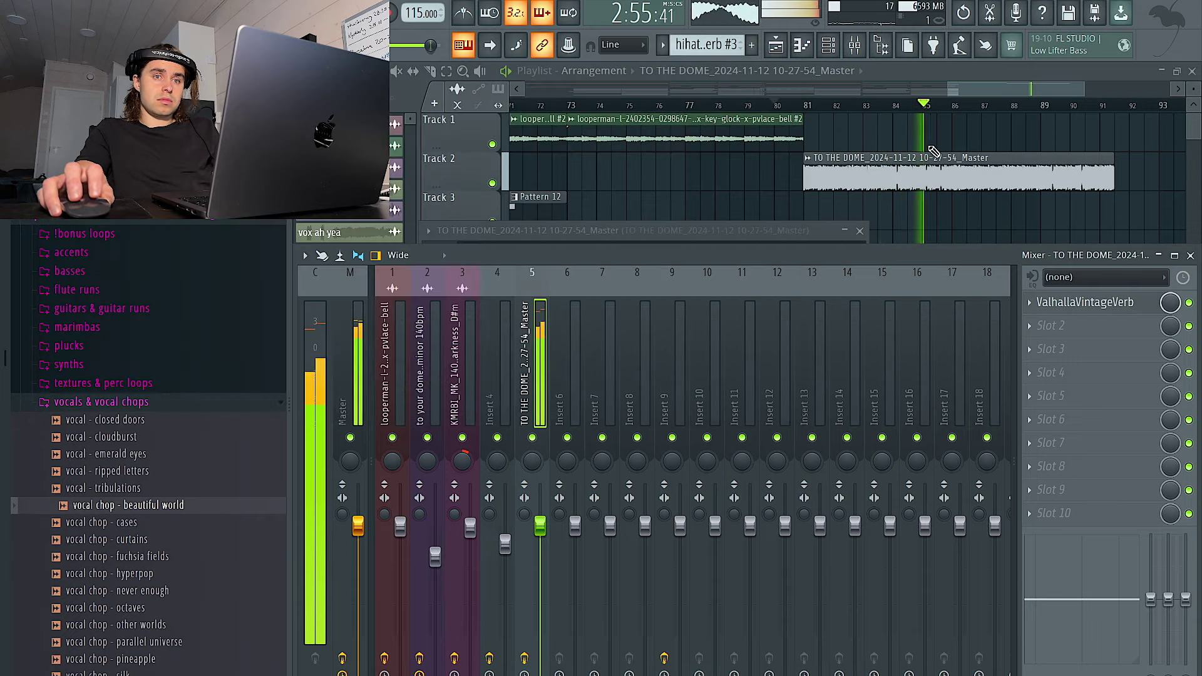
{"action": "key", "text": "F9"}
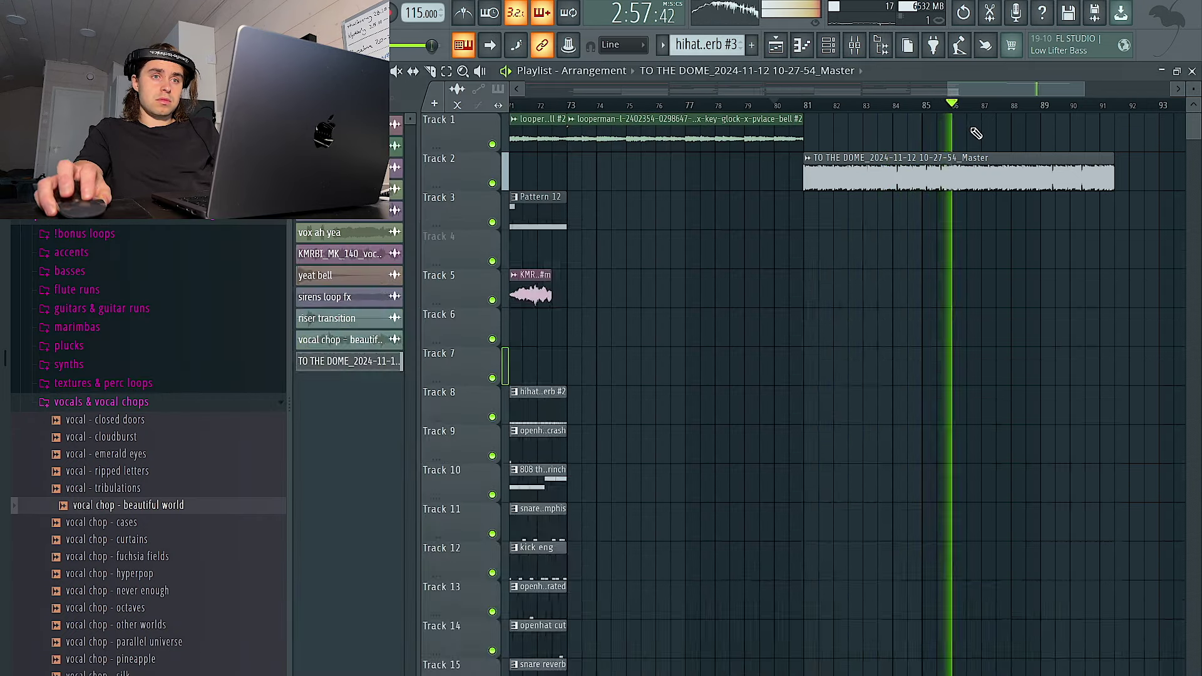
Step: Select all the KMRBI vocal loop clips on track 5 and move them up to track 4
{"action": "scroll", "coordinate": [1002, 141], "scroll_direction": "down", "scroll_amount": 5}
{"action": "left_click", "coordinate": [855, 45]}
{"action": "left_click", "coordinate": [855, 45]}
{"action": "scroll", "coordinate": [1142, 215], "scroll_direction": "down", "scroll_amount": 1}
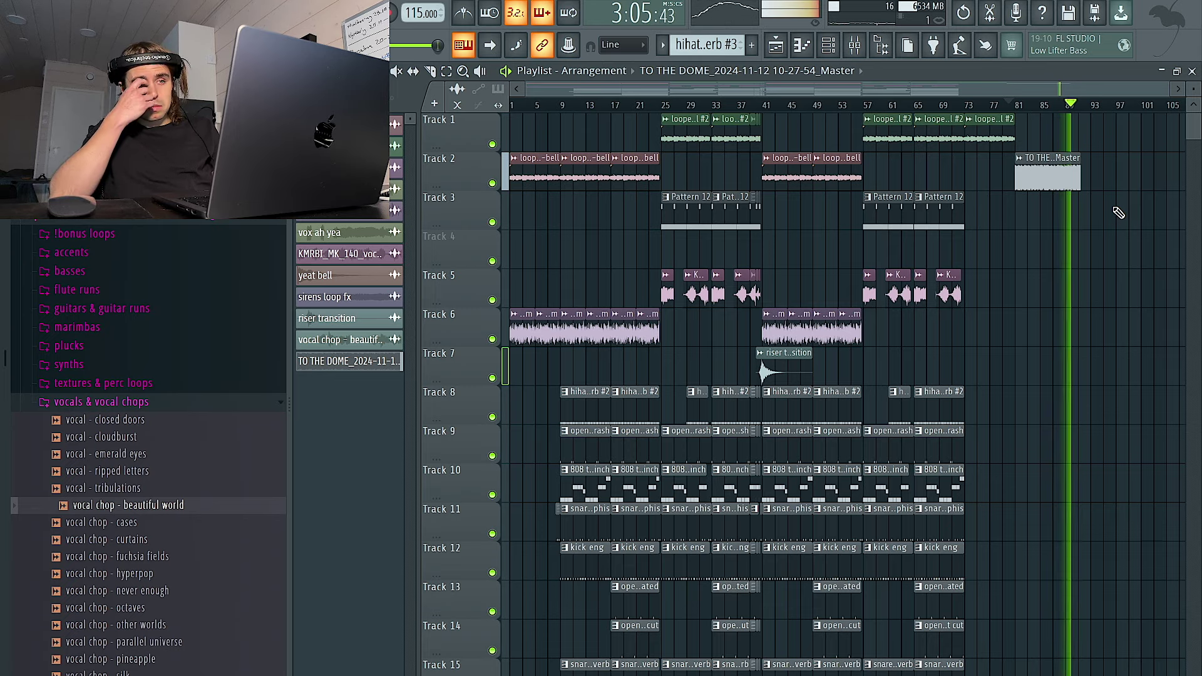
{"action": "left_click_drag", "start_coordinate": [1023, 298], "coordinate": [630, 285]}
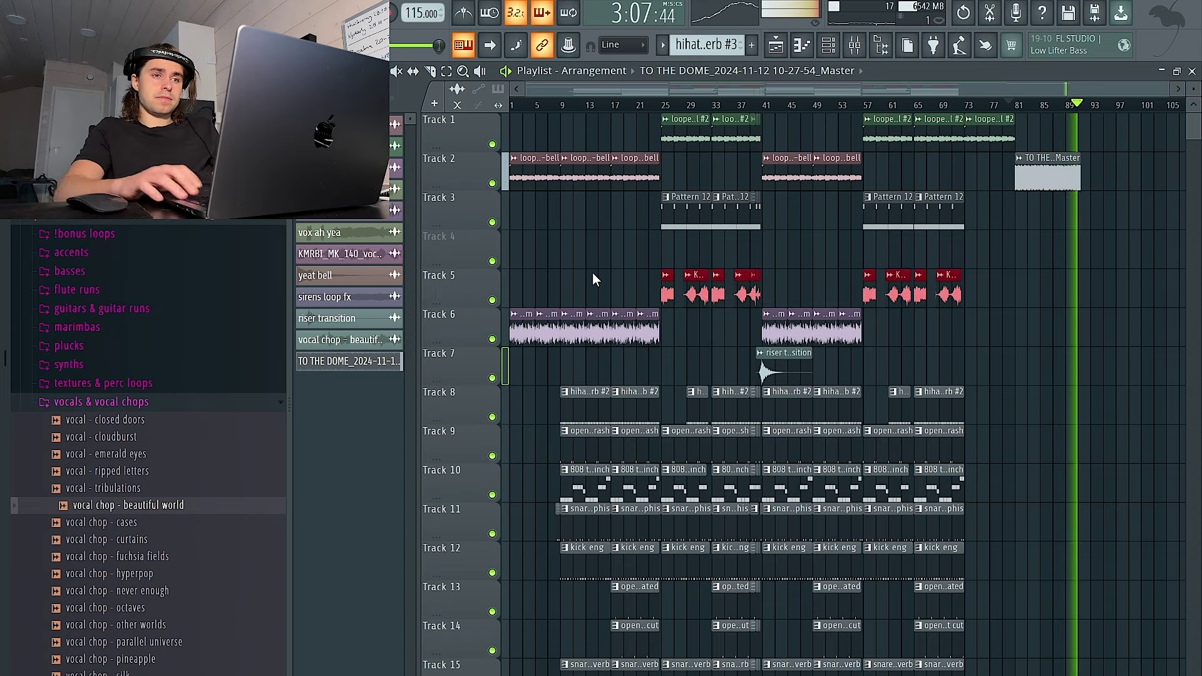
{"action": "key", "text": "shift+Up"}
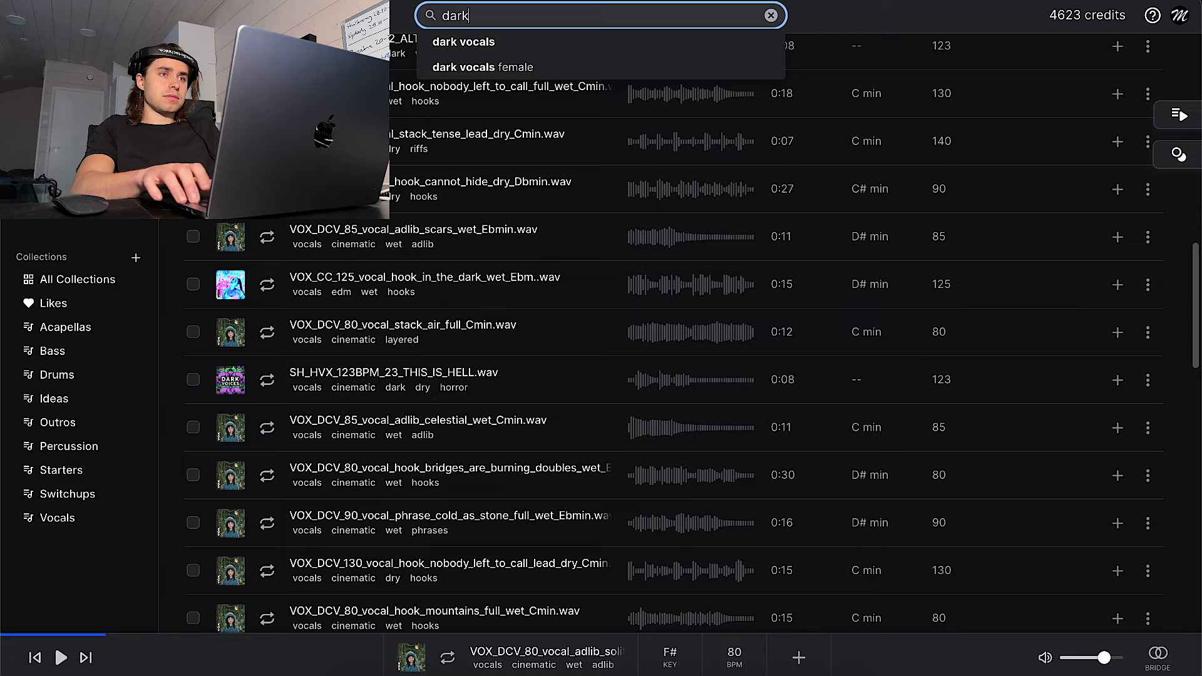
Step: Switch to the Splice sample library, search for "dark" and filter the results by the key D# minor
{"action": "key", "text": "Return"}
{"action": "left_click", "coordinate": [721, 173]}
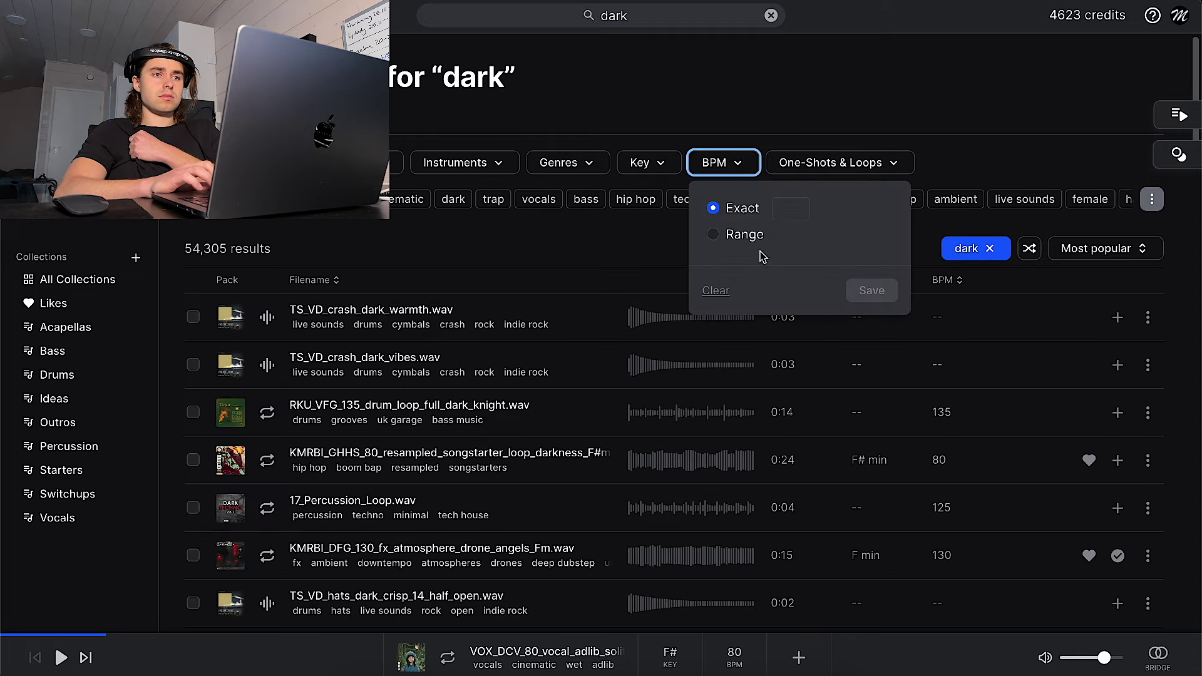
{"action": "left_click", "coordinate": [641, 157]}
{"action": "left_click", "coordinate": [765, 315]}
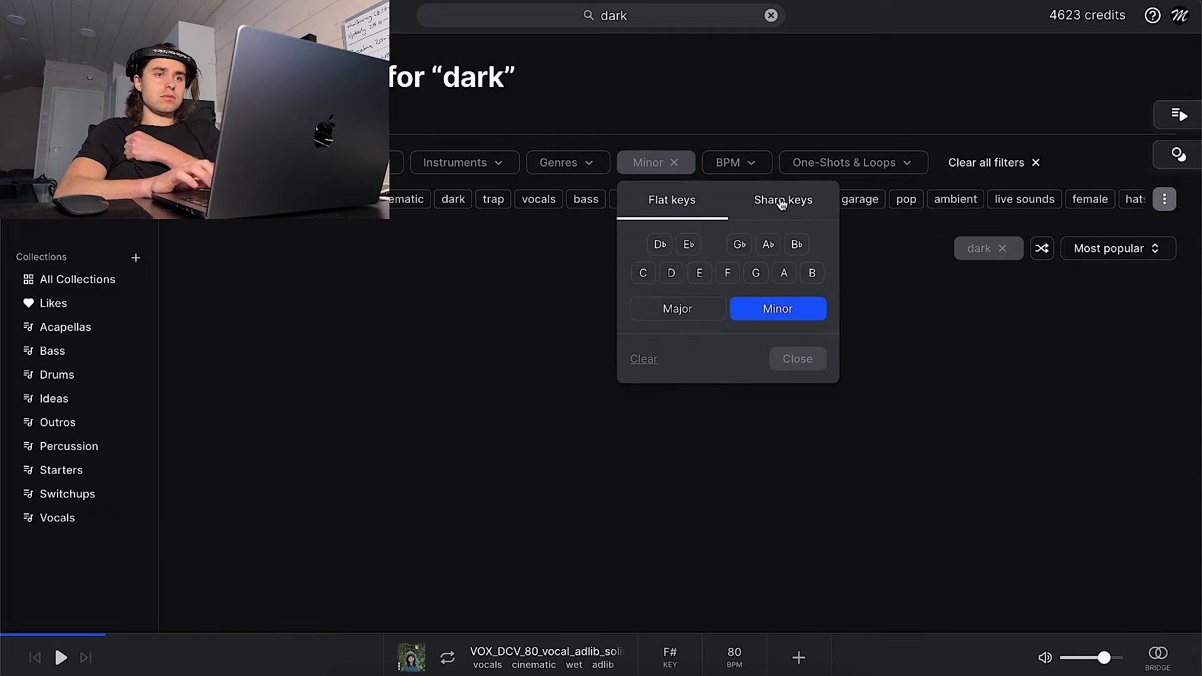
{"action": "left_click", "coordinate": [689, 244]}
{"action": "left_click", "coordinate": [738, 109]}
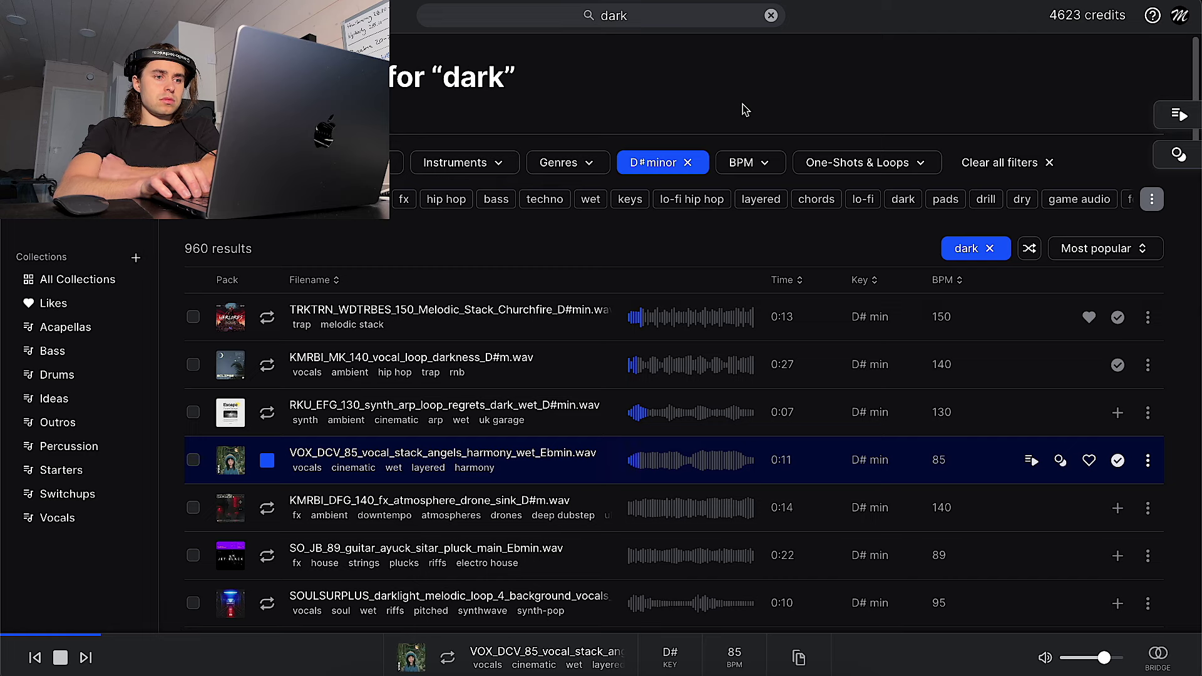
Step: Preview the D# minor results and download the SOULSURPLUS_darklight_melodic_loop_4_background_vocals sample
{"action": "key", "text": "Down"}
{"action": "key", "text": "Down"}
{"action": "scroll", "coordinate": [743, 109], "scroll_direction": "down", "scroll_amount": 6}
{"action": "scroll", "coordinate": [744, 109], "scroll_direction": "up", "scroll_amount": 4}
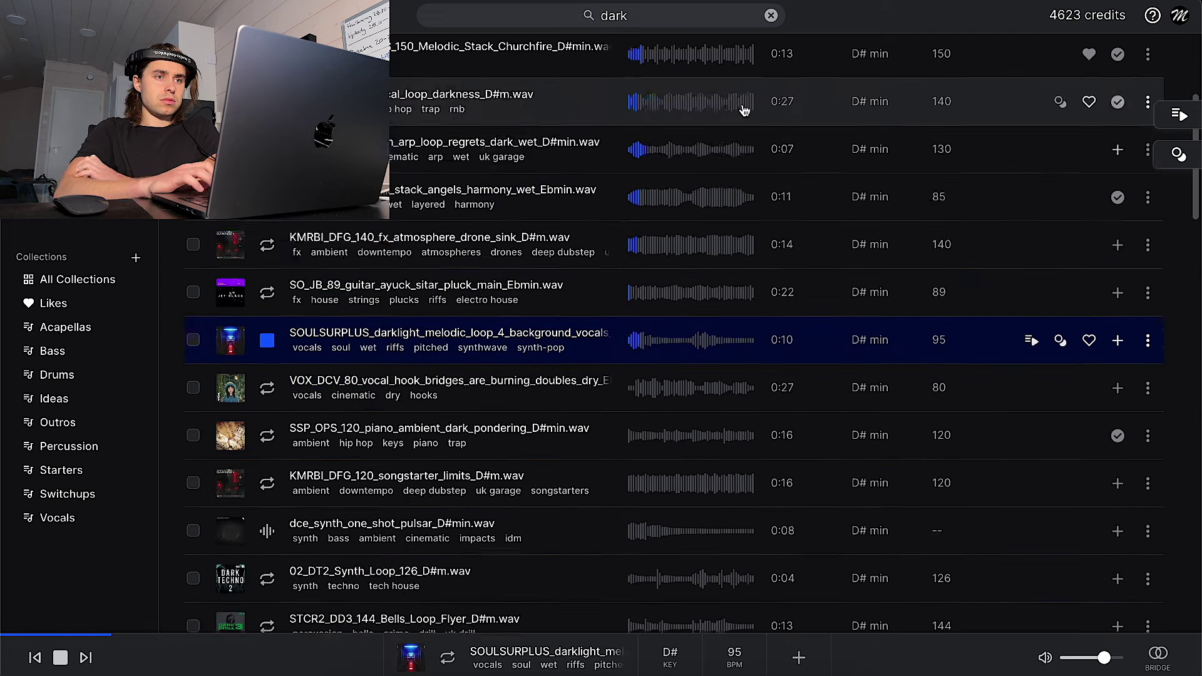
{"action": "left_click", "coordinate": [1118, 426]}
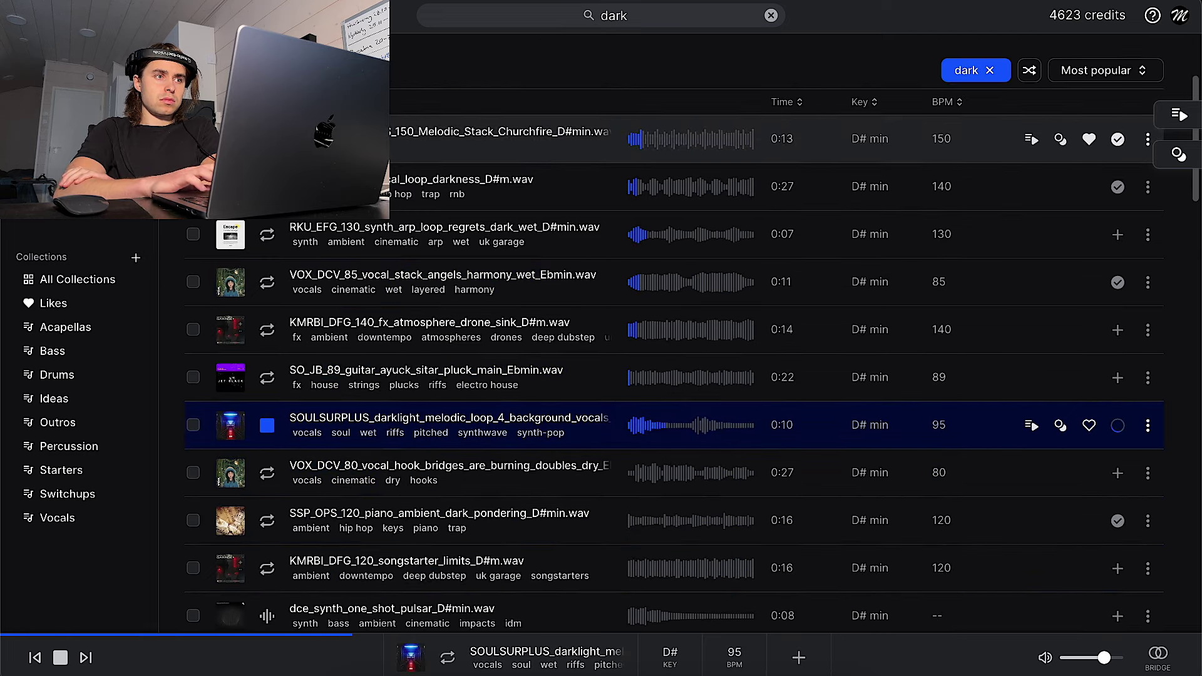
Step: Preview TRKTRN_WDTRBES_150_Melodic_Stack_Churchfire_D#min and place it in the FL Studio playlist on track 4 at bar 45
{"action": "left_click", "coordinate": [267, 139]}
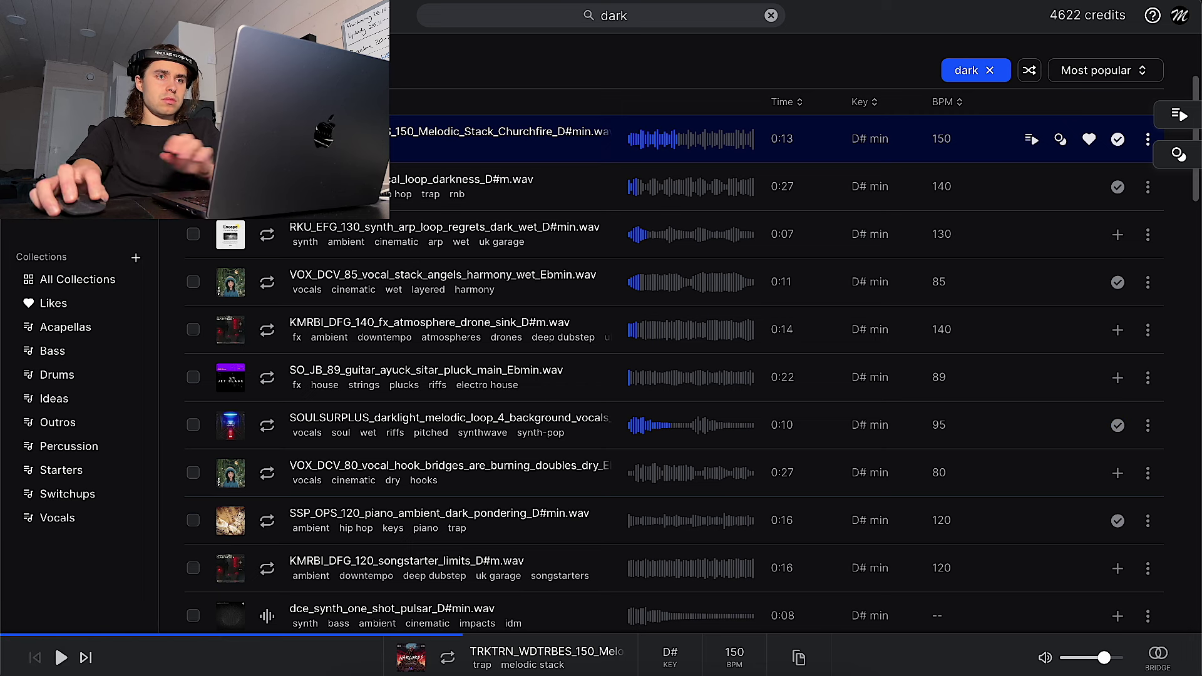
{"action": "key", "text": "ctrl+Right"}
{"action": "left_click_drag", "start_coordinate": [635, 143], "coordinate": [792, 251]}
Step: Lengthen the TRKTRN Churchfire clip to span bars 45 to 53 and set its time stretching mode to Stretch
{"action": "double_click", "coordinate": [797, 238]}
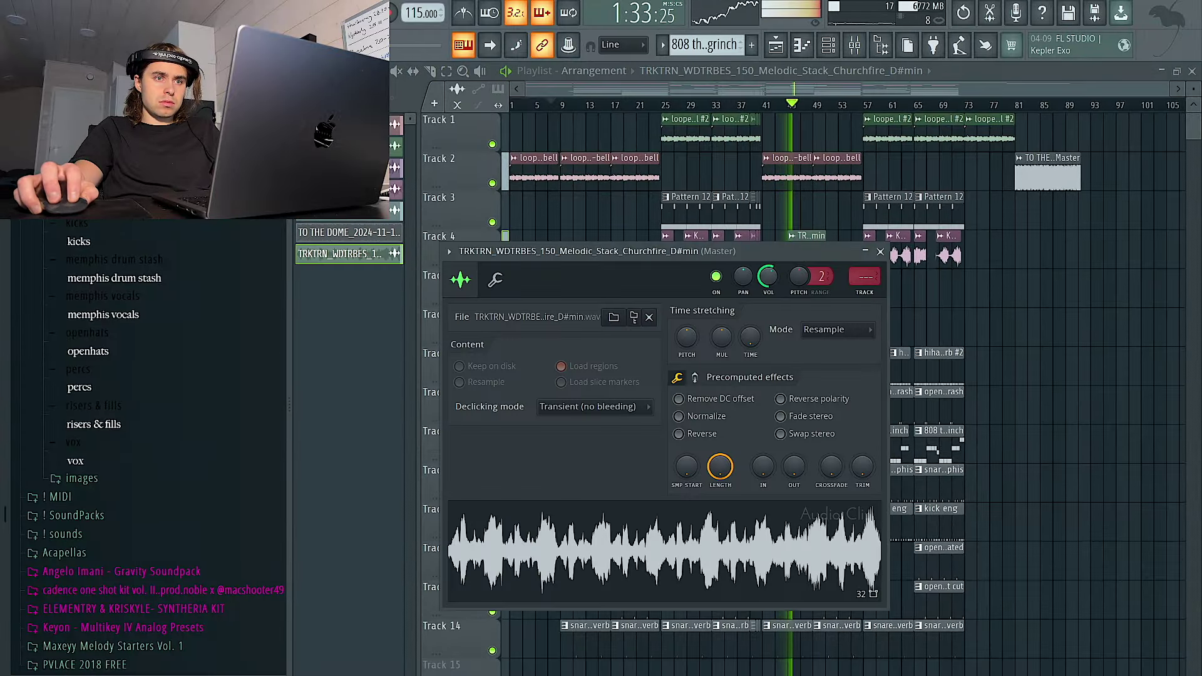
{"action": "right_click", "coordinate": [809, 210]}
{"action": "scroll", "coordinate": [810, 212], "scroll_direction": "up", "scroll_amount": 4}
{"action": "double_click", "coordinate": [824, 236]}
{"action": "left_click_drag", "start_coordinate": [770, 258], "coordinate": [781, 422]}
{"action": "double_click", "coordinate": [815, 246]}
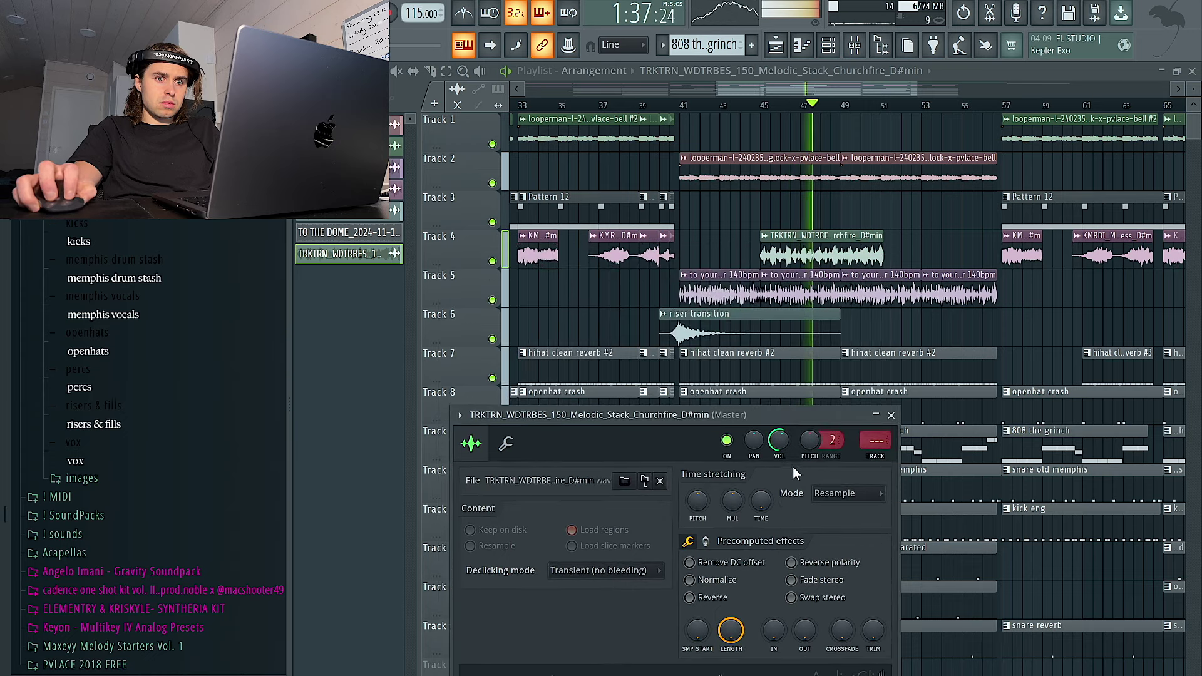
{"action": "left_click", "coordinate": [840, 498]}
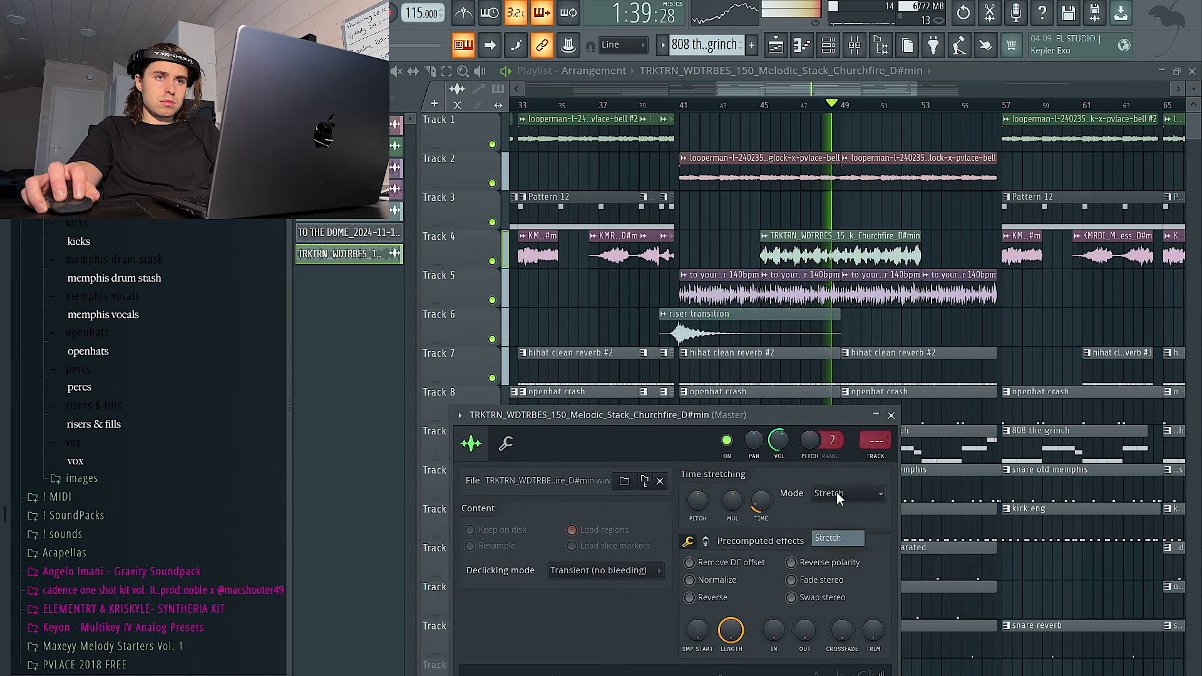
{"action": "left_click", "coordinate": [837, 540]}
Step: Play from bar 45 while setting the TRKTRN Churchfire clip's pitch range to 12 and shifting its pitch
{"action": "left_click", "coordinate": [764, 105]}
{"action": "double_click", "coordinate": [805, 235]}
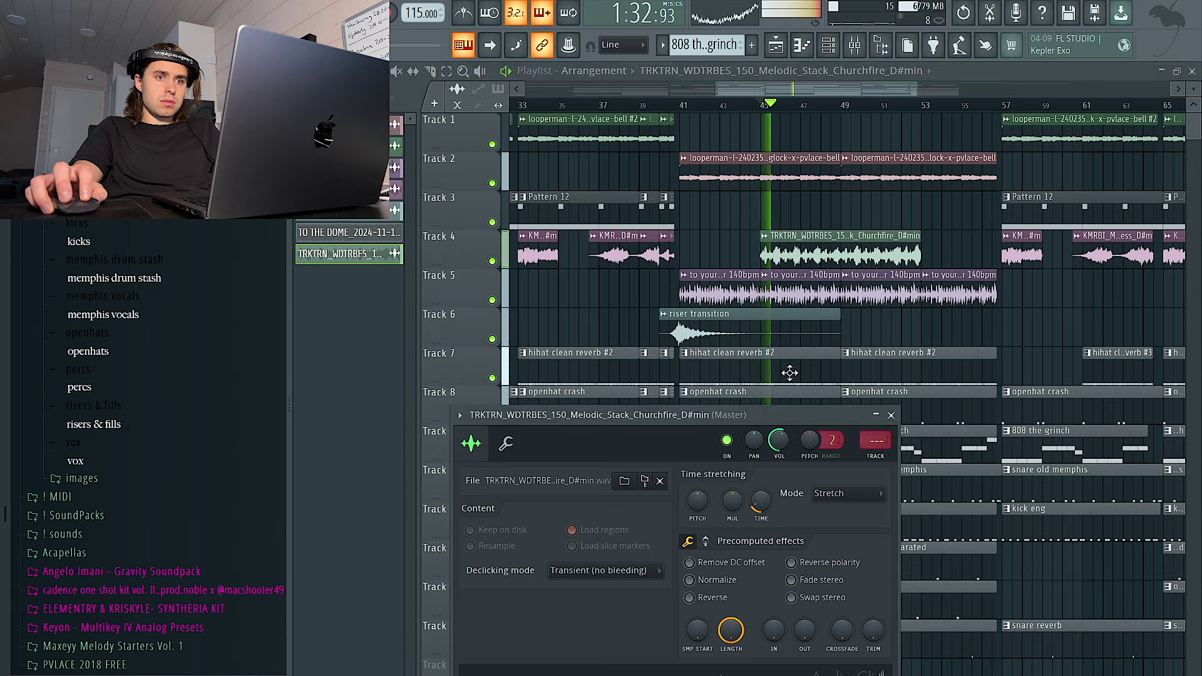
{"action": "right_click", "coordinate": [730, 238]}
{"action": "double_click", "coordinate": [799, 242]}
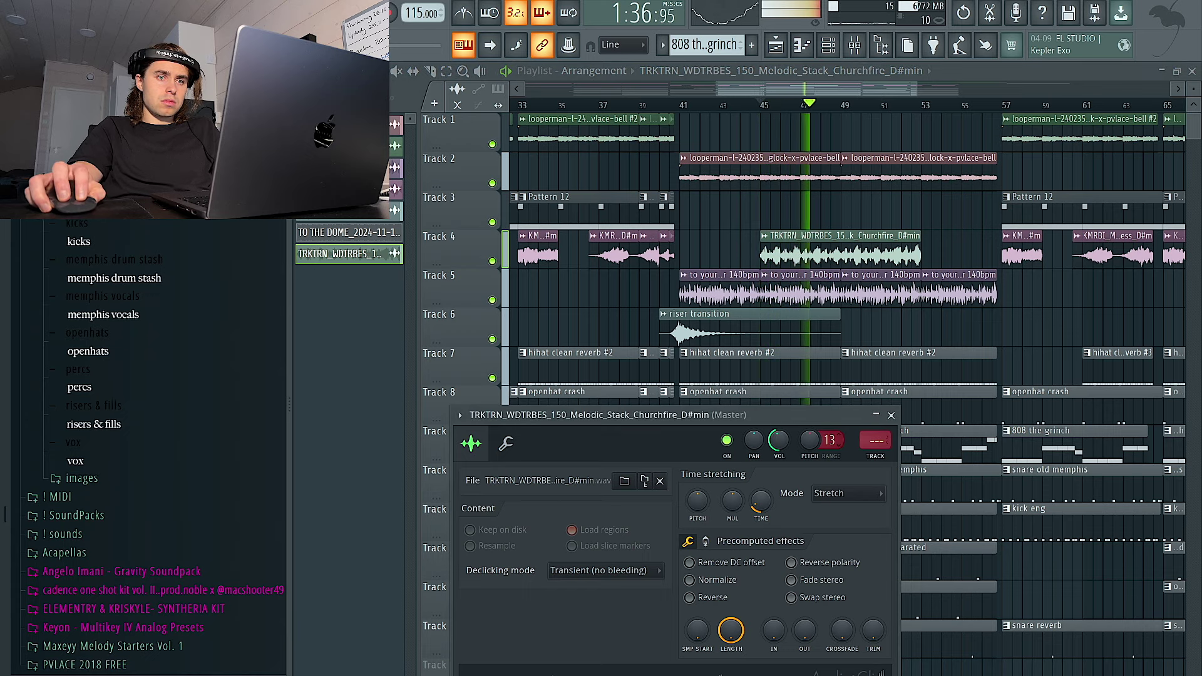
{"action": "right_click", "coordinate": [765, 224]}
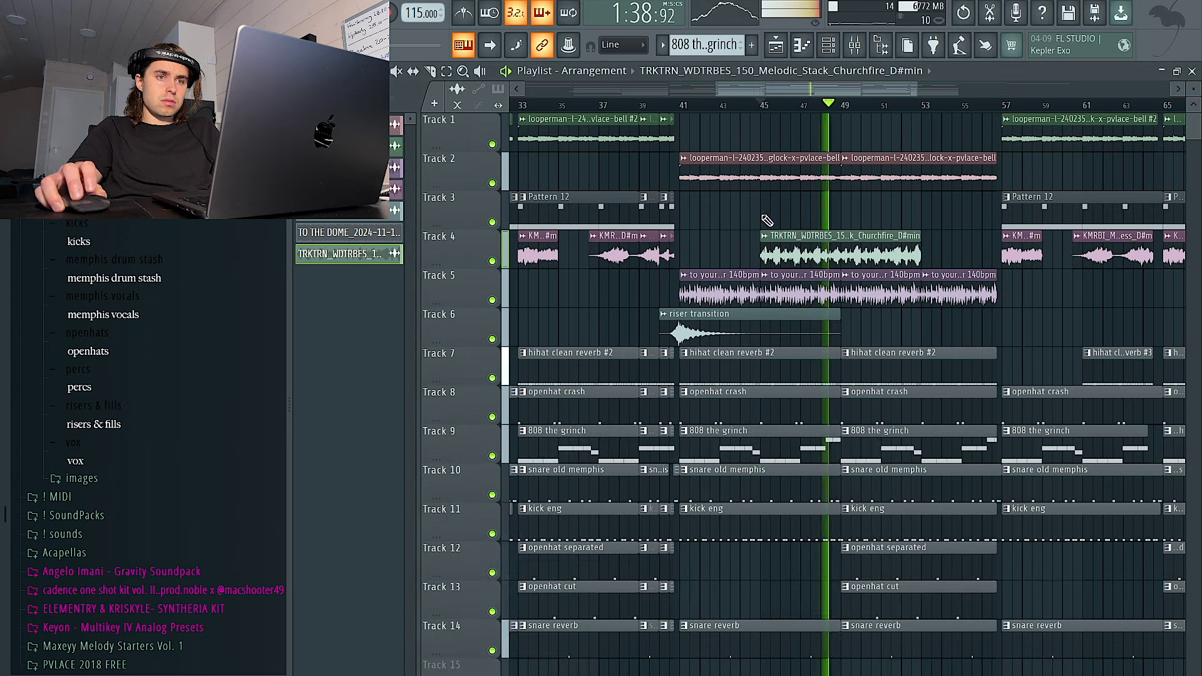
Step: Delete the track 2 loop clip at bar 49 and duplicate the second half of the TRKTRN Churchfire clip to bar 53
{"action": "right_click", "coordinate": [874, 167]}
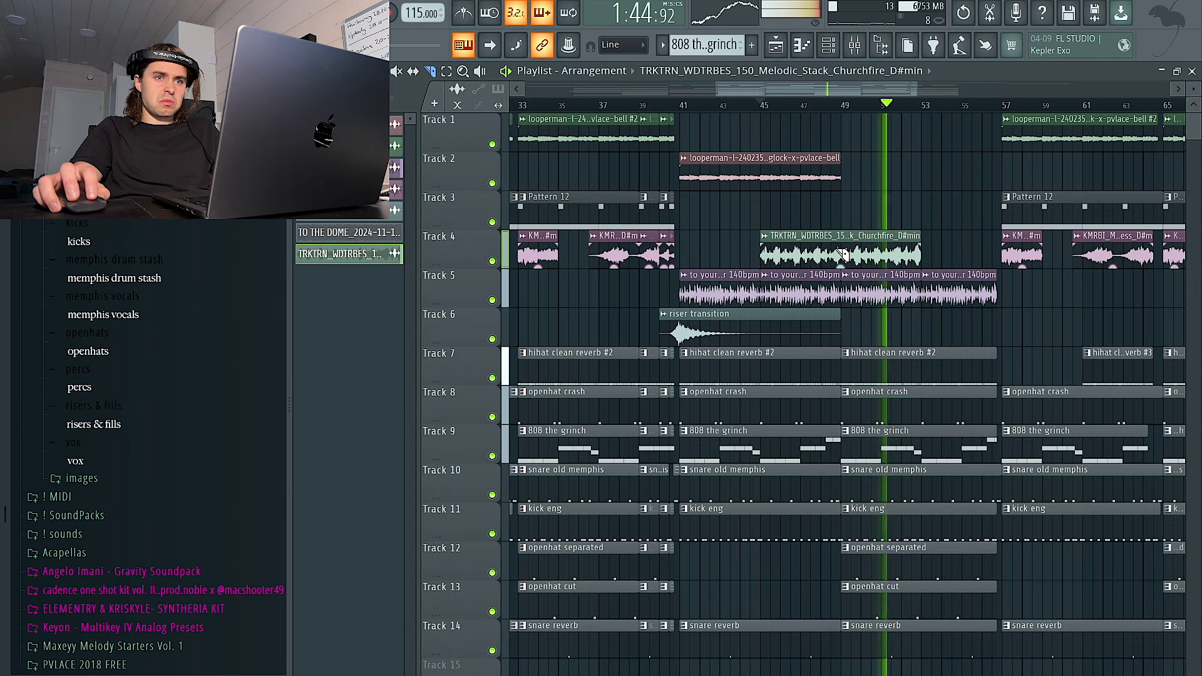
{"action": "left_click_drag", "start_coordinate": [884, 219], "coordinate": [869, 239]}
{"action": "key", "text": "ctrl+b"}
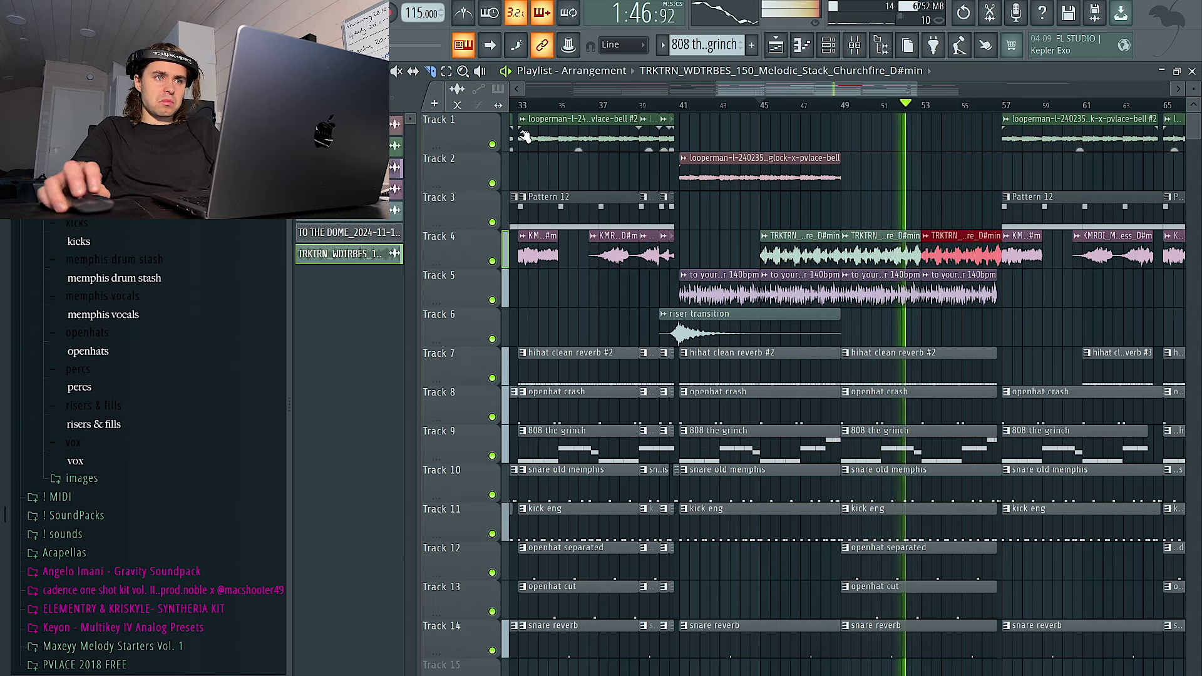
Step: Trim the end of the last TRKTRN Churchfire clip on track 4 to leave a gap before bar 57
{"action": "double_click", "coordinate": [944, 247]}
{"action": "scroll", "coordinate": [1022, 216], "scroll_direction": "up", "scroll_amount": 4}
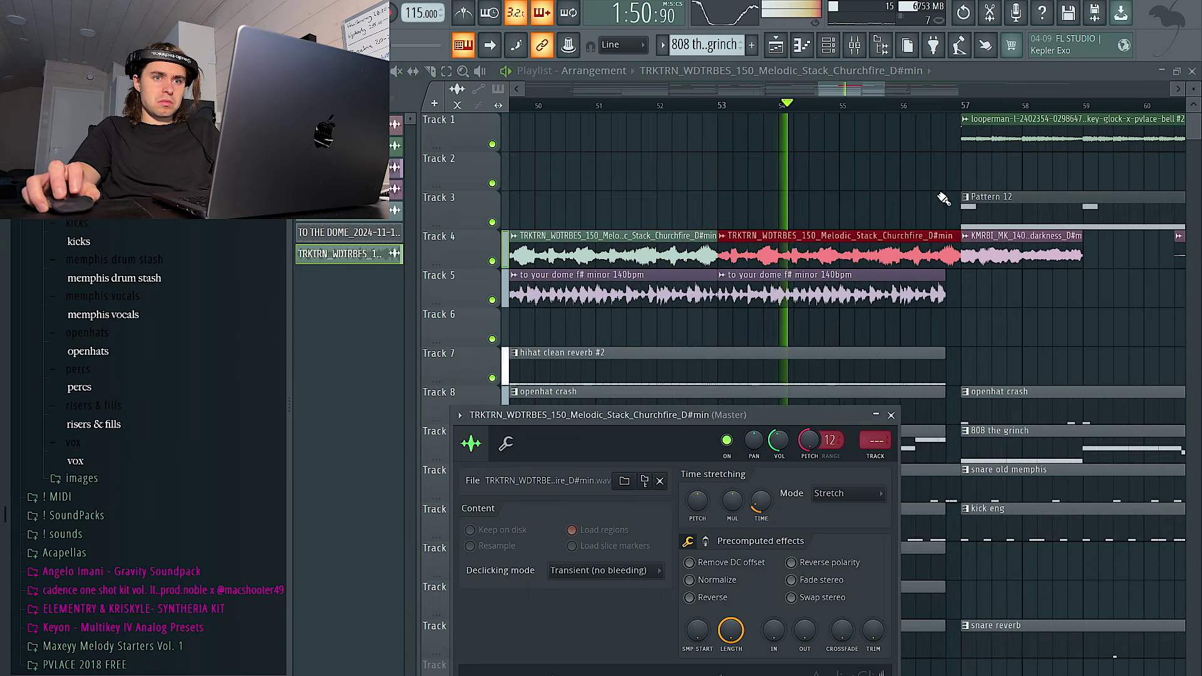
{"action": "key", "text": "Escape"}
{"action": "left_click_drag", "start_coordinate": [944, 239], "coordinate": [958, 239]}
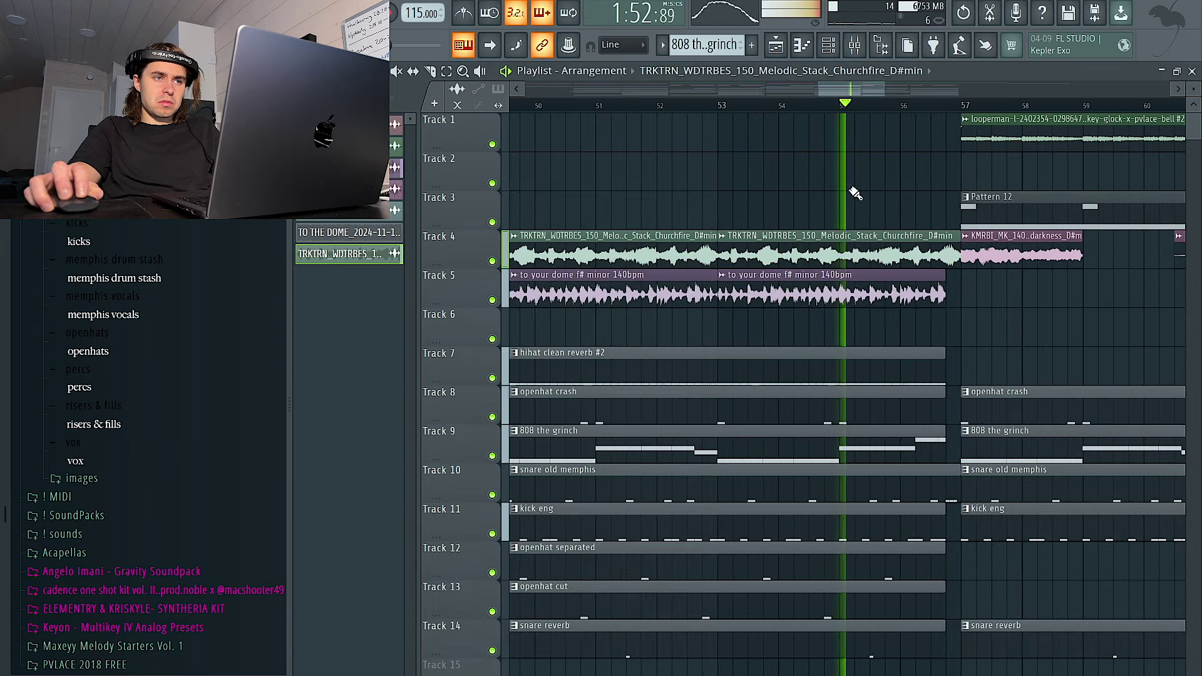
{"action": "scroll", "coordinate": [963, 241], "scroll_direction": "up", "scroll_amount": 3}
{"action": "left_click_drag", "start_coordinate": [913, 224], "coordinate": [913, 273]}
{"action": "key", "text": "p"}
{"action": "right_click", "coordinate": [931, 257]}
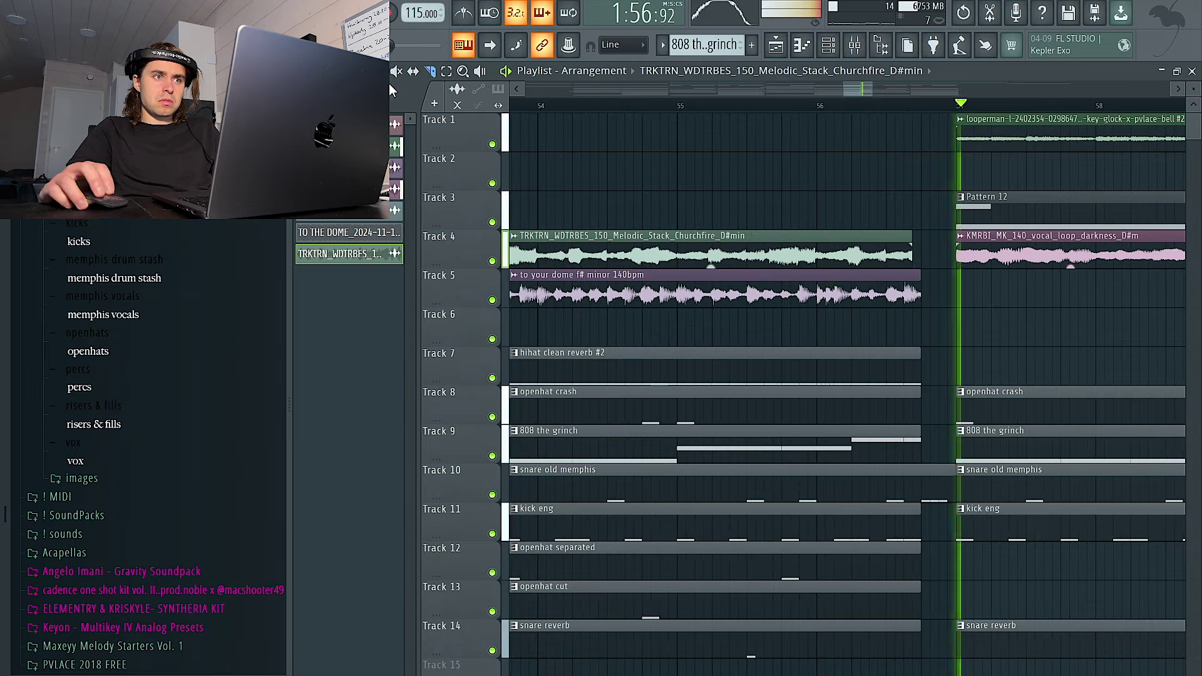
Step: Play from bar 41, route the TRKTRN Churchfire clip to its own mixer track and shift the lowest Fruity parametric EQ 2 band higher
{"action": "scroll", "coordinate": [691, 155], "scroll_direction": "down", "scroll_amount": 6}
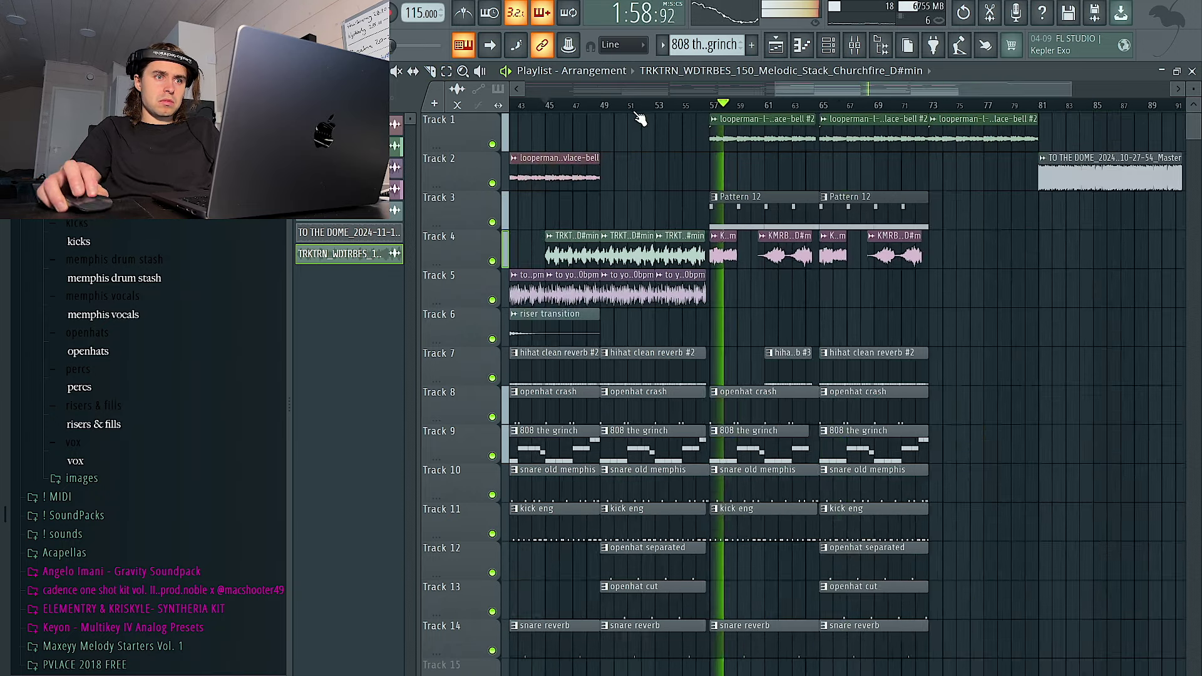
{"action": "scroll", "coordinate": [670, 119], "scroll_direction": "left", "scroll_amount": 3}
{"action": "left_click", "coordinate": [664, 106]}
{"action": "scroll", "coordinate": [736, 174], "scroll_direction": "up", "scroll_amount": 2}
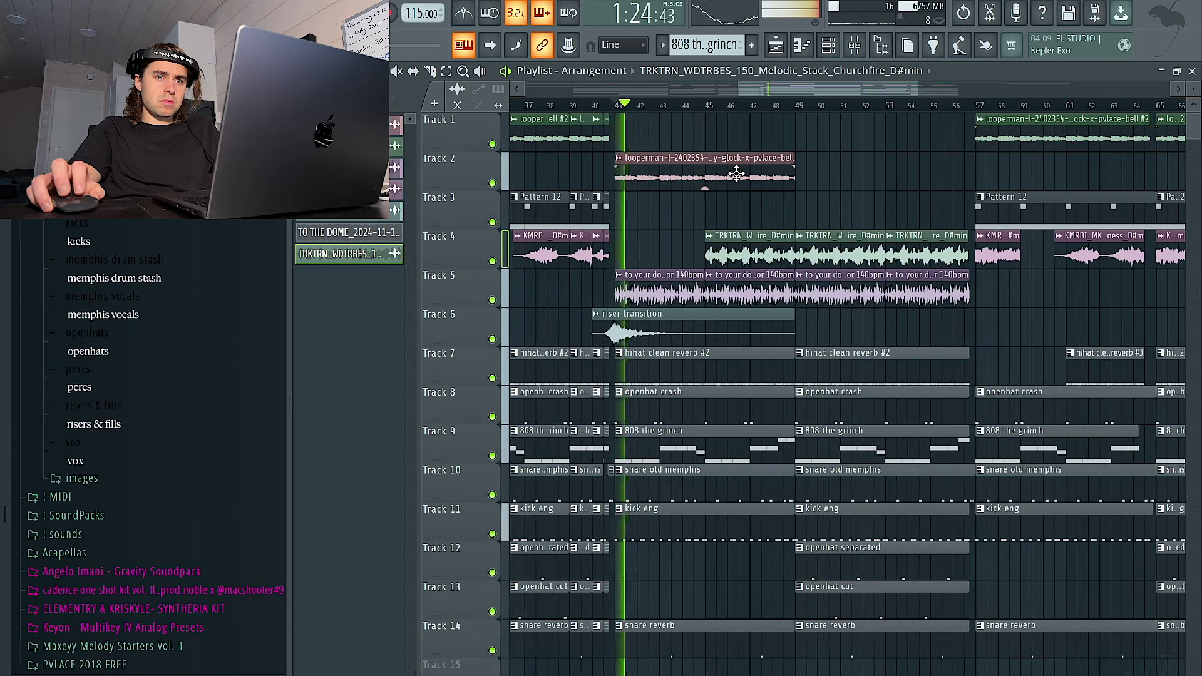
{"action": "double_click", "coordinate": [831, 236]}
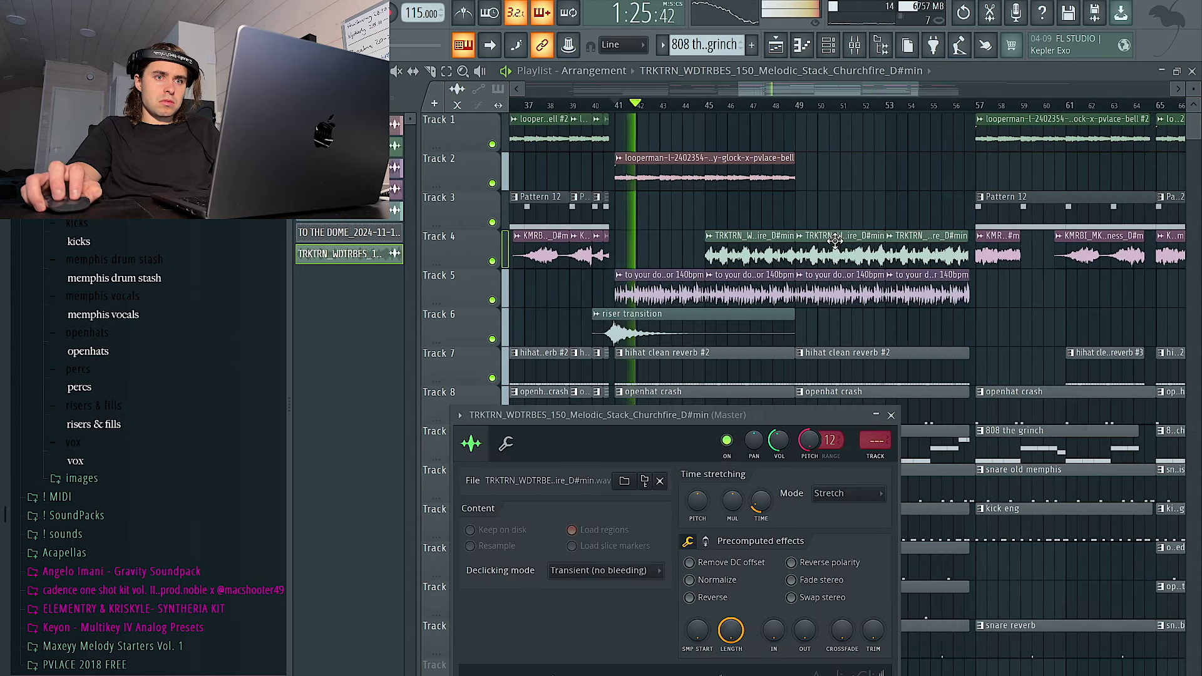
{"action": "left_click", "coordinate": [876, 442]}
{"action": "left_click", "coordinate": [1100, 306]}
{"action": "left_click", "coordinate": [874, 439]}
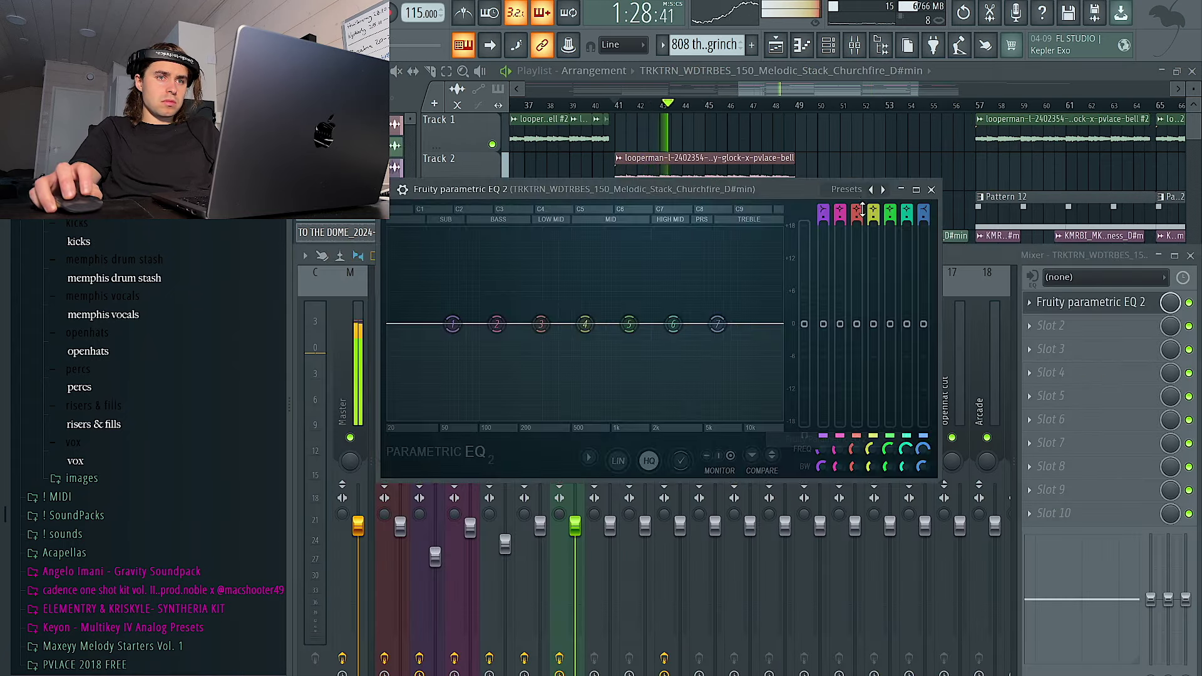
{"action": "left_click", "coordinate": [883, 189]}
{"action": "left_click_drag", "start_coordinate": [448, 317], "coordinate": [501, 322]}
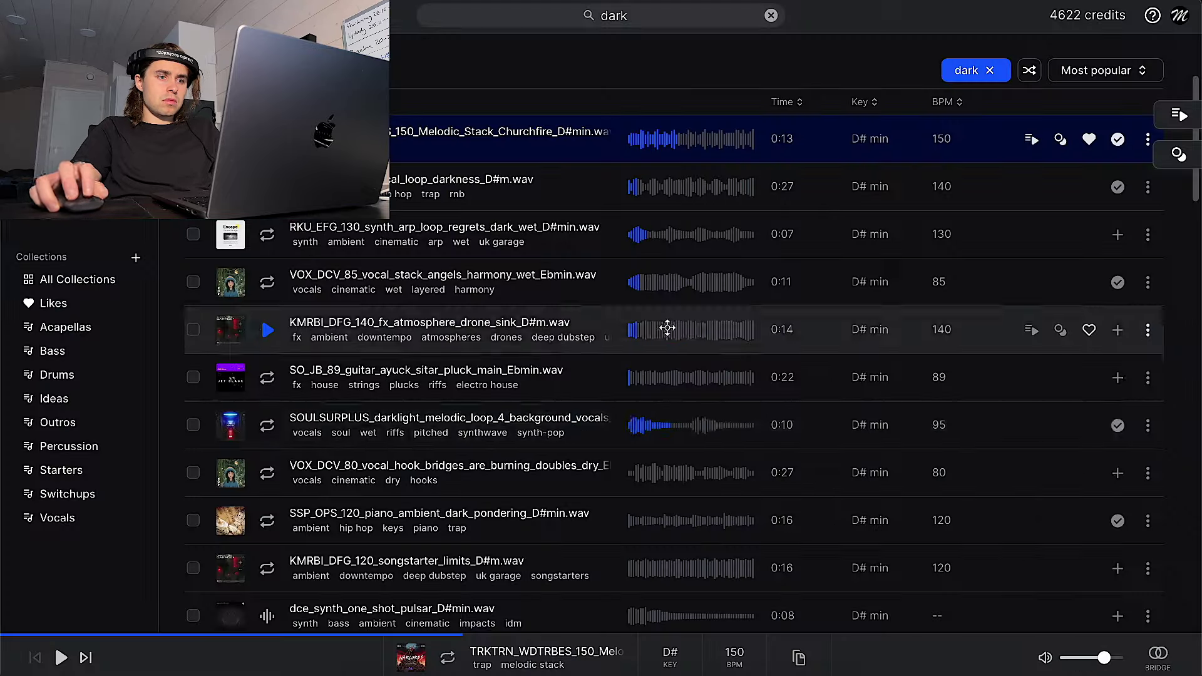
Step: Place the SOULSURPLUS darklight background vocals loop on track 1 at bar 49 and set its time stretching mode to Stretch
{"action": "left_click_drag", "start_coordinate": [641, 460], "coordinate": [859, 438]}
{"action": "key", "text": "ctrl+Right"}
{"action": "left_click_drag", "start_coordinate": [629, 423], "coordinate": [804, 135]}
{"action": "key", "text": "ctrl+Right"}
{"action": "double_click", "coordinate": [803, 135]}
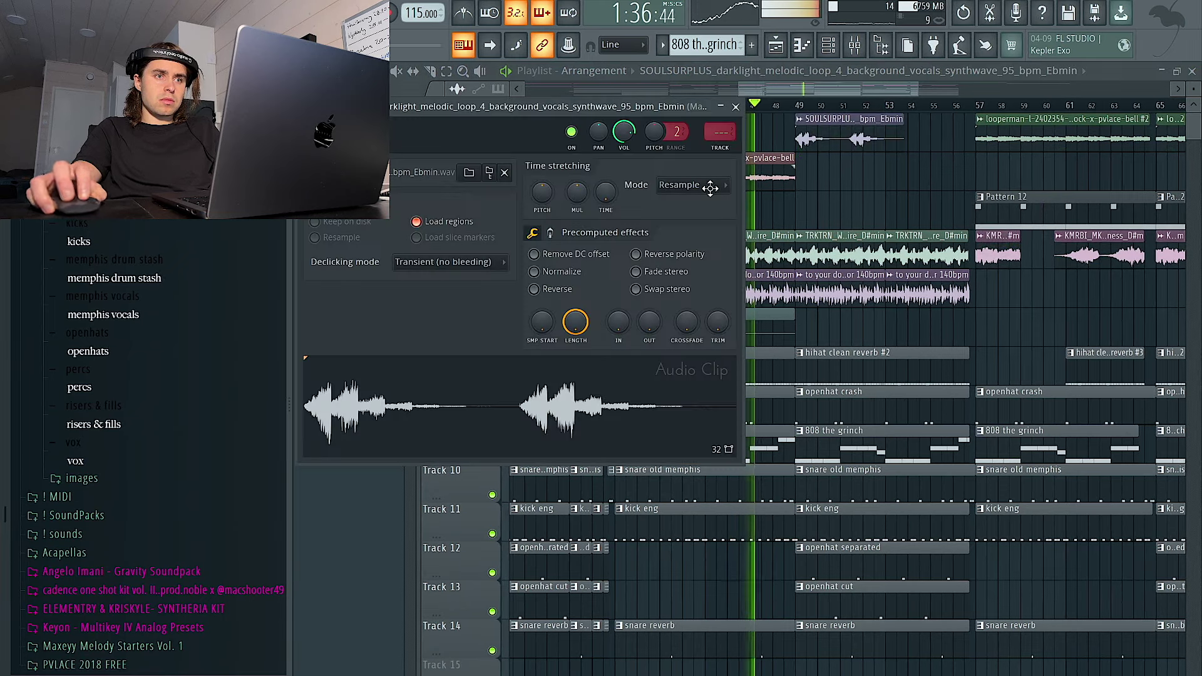
{"action": "left_click", "coordinate": [679, 186]}
{"action": "left_click", "coordinate": [679, 229]}
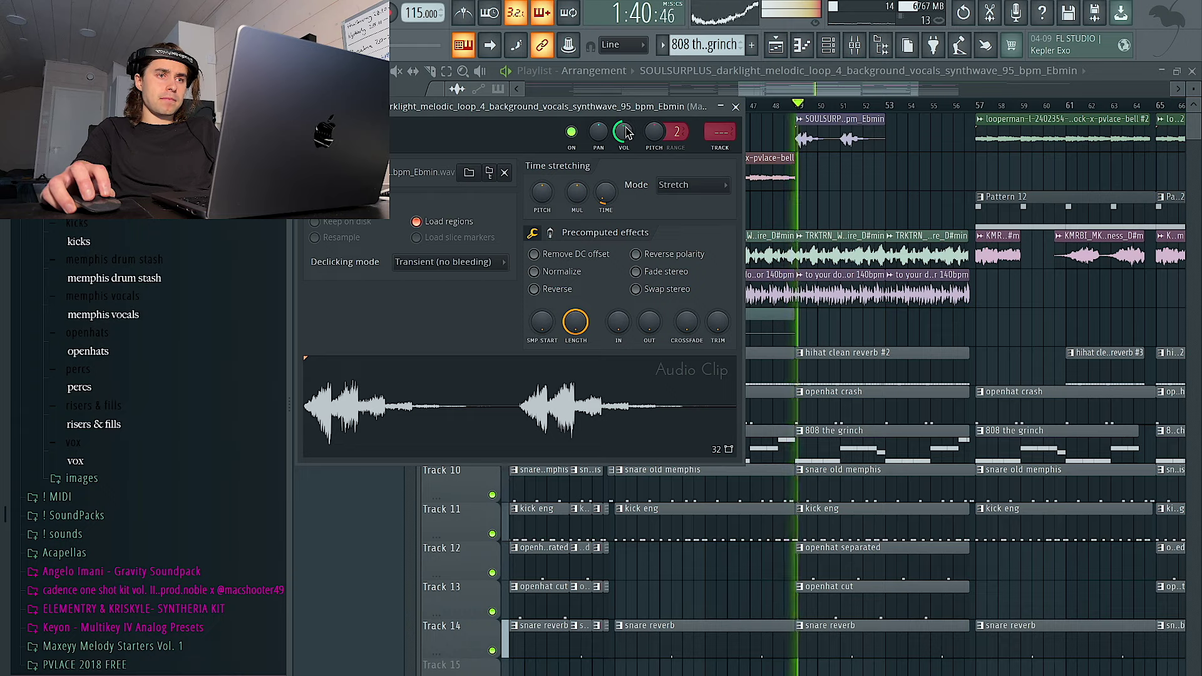
{"action": "key", "text": "Escape"}
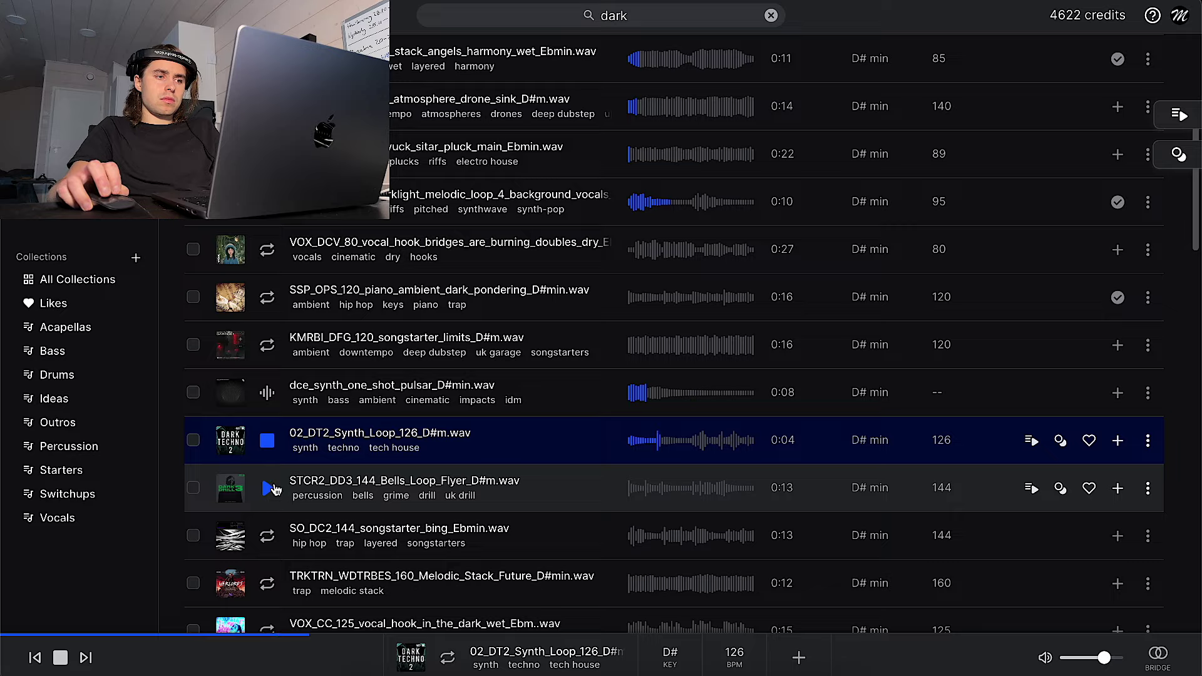
Step: Preview the STCR2 Bells Loop Flyer, SO_DC2 songstarter bing and TRKTRN Melodic Stack Future samples in the sample library
{"action": "scroll", "coordinate": [280, 482], "scroll_direction": "down", "scroll_amount": 1}
{"action": "left_click", "coordinate": [268, 456]}
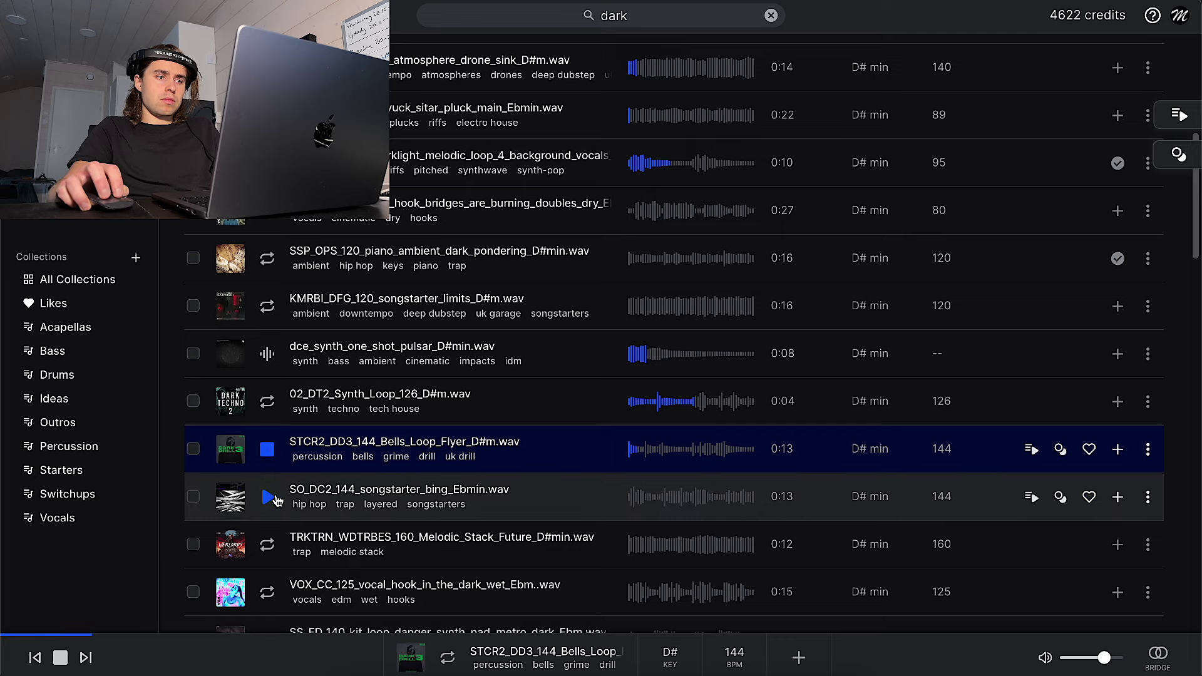
{"action": "scroll", "coordinate": [274, 499], "scroll_direction": "down", "scroll_amount": 1}
{"action": "left_click", "coordinate": [267, 463]}
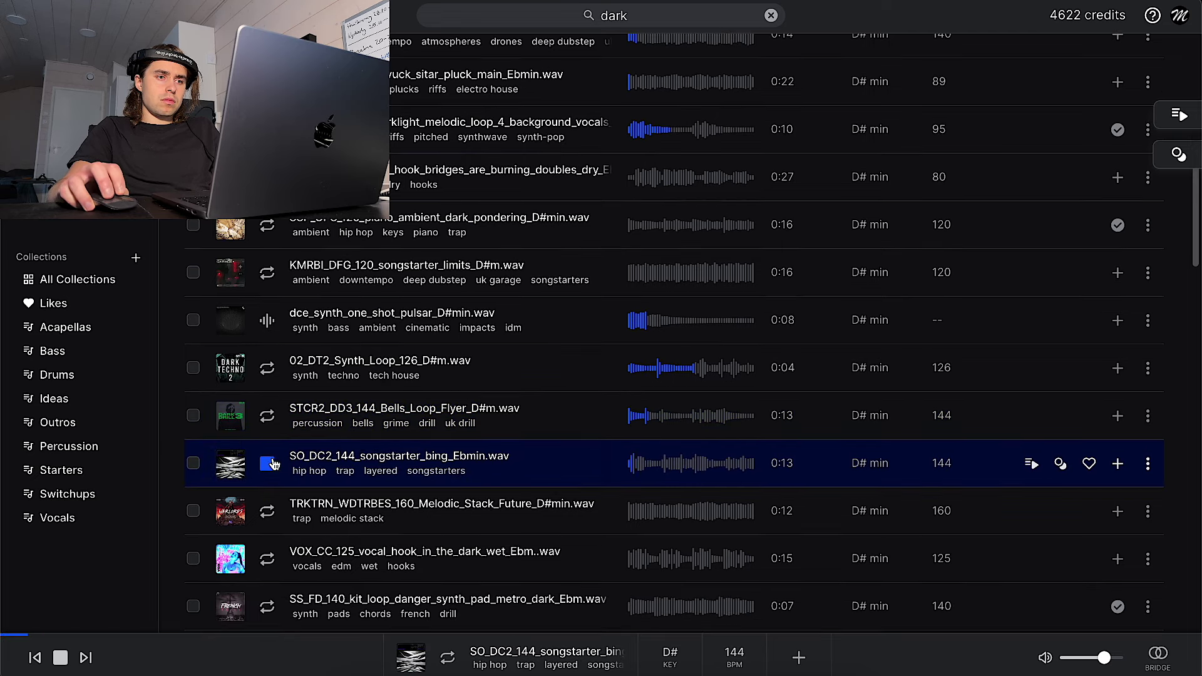
{"action": "left_click", "coordinate": [267, 510]}
{"action": "scroll", "coordinate": [268, 510], "scroll_direction": "down", "scroll_amount": 2}
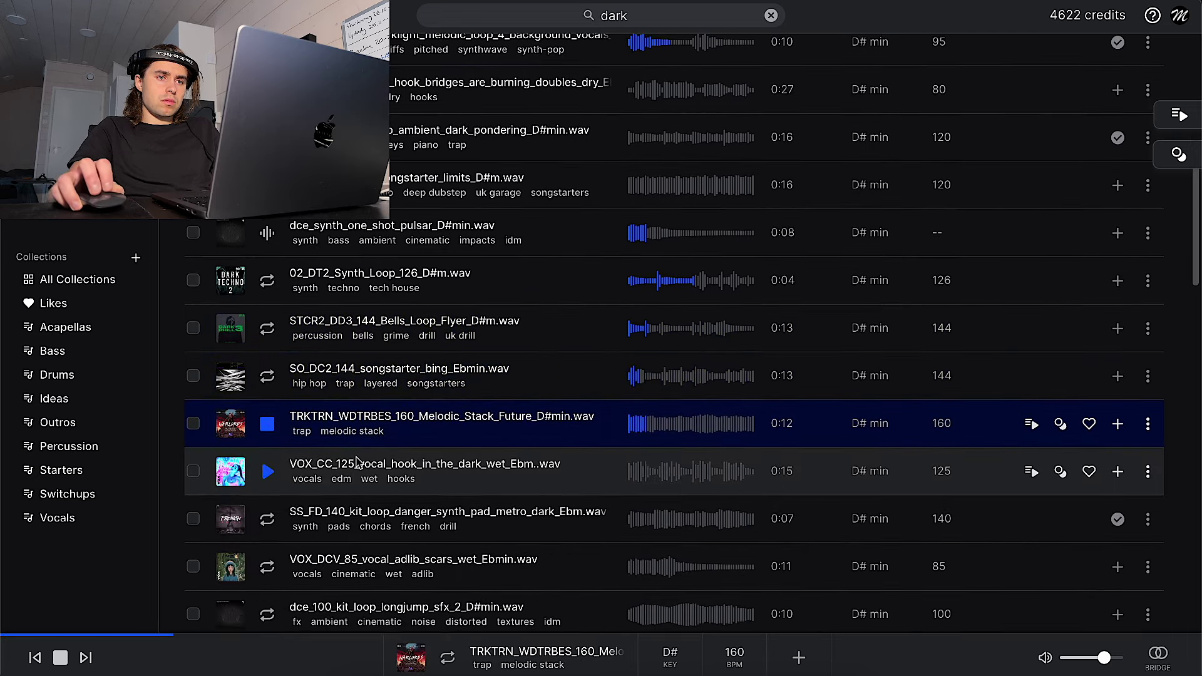
Step: Preview the VOX_CC_125 vocal hook and SS_FD_140 synth pad samples and download VOX_CC_125_vocal_hook_in_the_dark_wet_Ebm
{"action": "left_click", "coordinate": [270, 476]}
{"action": "scroll", "coordinate": [281, 468], "scroll_direction": "down", "scroll_amount": 1}
{"action": "scroll", "coordinate": [282, 467], "scroll_direction": "down", "scroll_amount": 1}
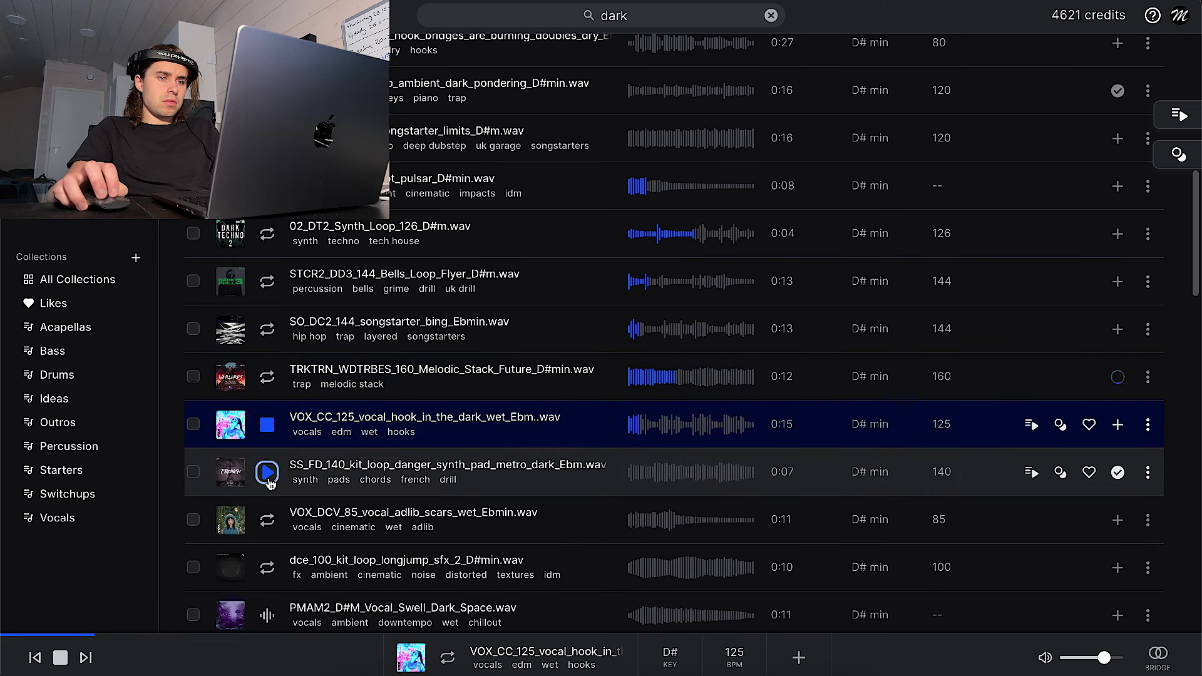
{"action": "left_click", "coordinate": [268, 474]}
{"action": "left_click", "coordinate": [1118, 426]}
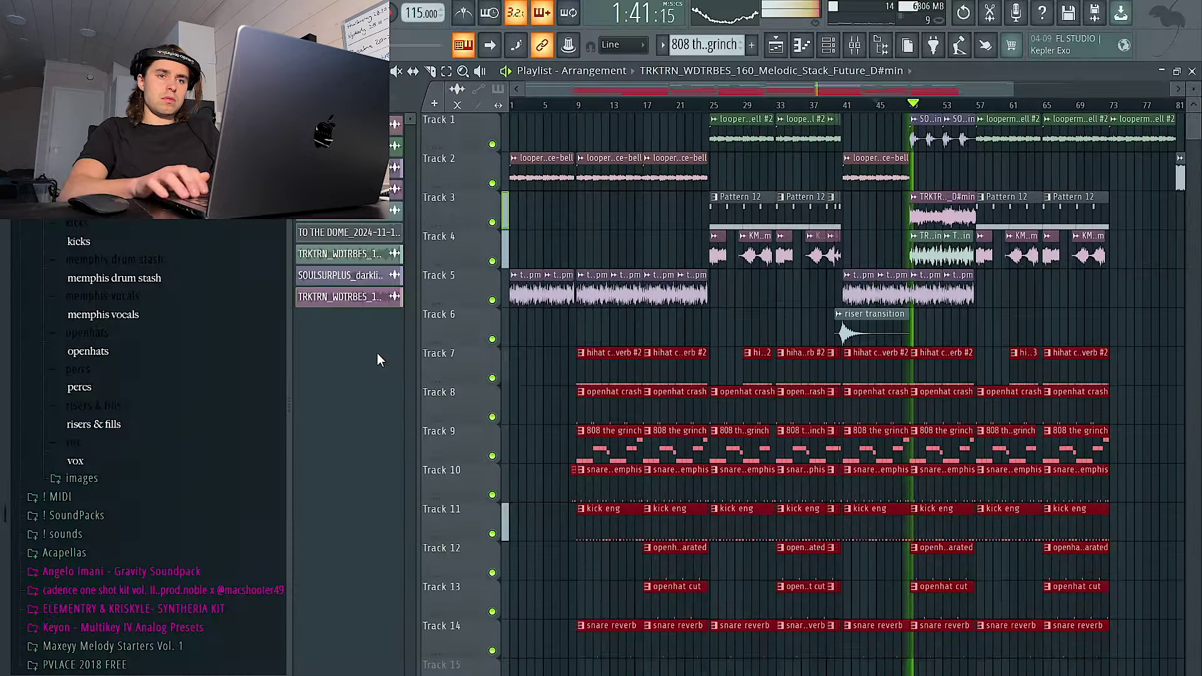
Step: Move all selected drum patterns down two tracks and the TRKTRN Melodic Stack Future clip from track 3 to track 7
{"action": "key", "text": "shift+Down"}
{"action": "key", "text": "shift+Down"}
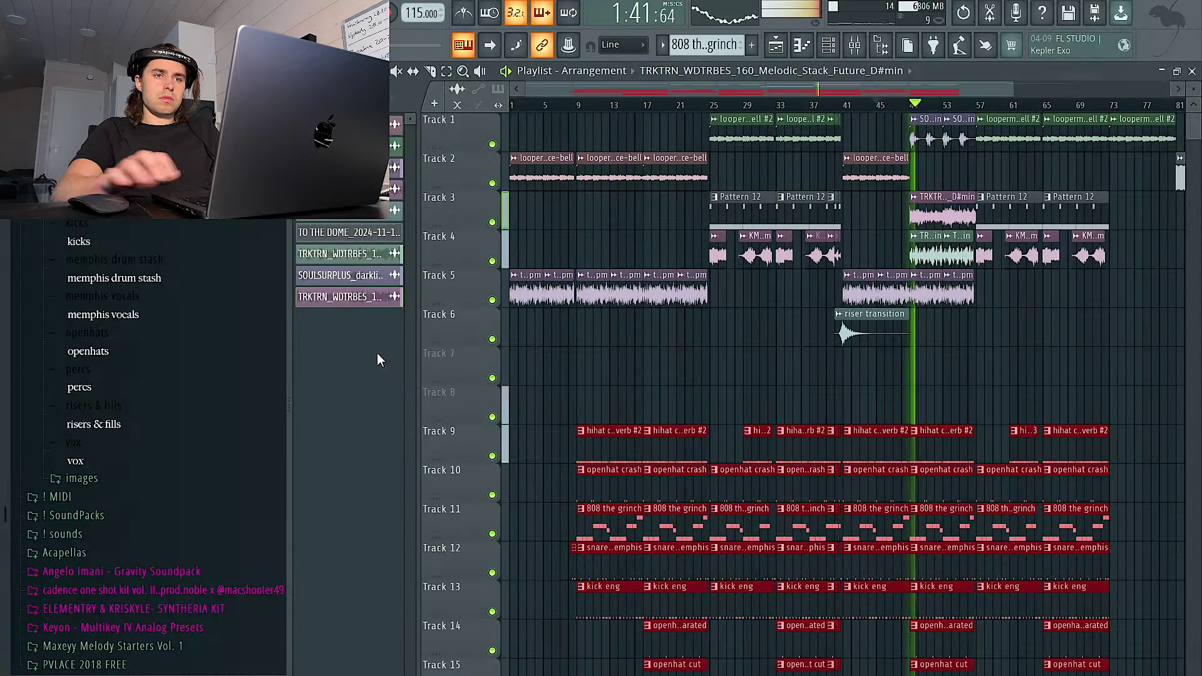
{"action": "scroll", "coordinate": [865, 327], "scroll_direction": "up", "scroll_amount": 5}
{"action": "scroll", "coordinate": [992, 306], "scroll_direction": "right", "scroll_amount": 3}
{"action": "left_click_drag", "start_coordinate": [908, 216], "coordinate": [899, 382]}
Step: Remove and re-place the track 5 loop clips between bars 49 and 57, and delete the TRKTRN Future clip on track 7
{"action": "right_click", "coordinate": [913, 293]}
{"action": "right_click", "coordinate": [950, 293]}
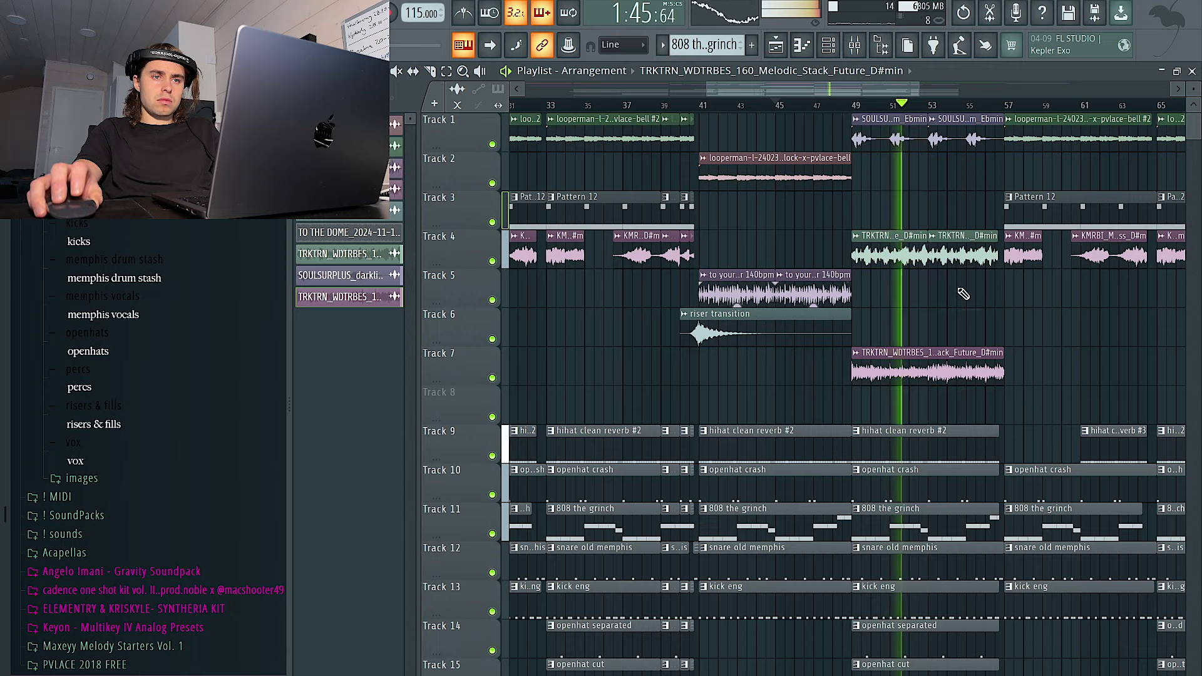
{"action": "left_click", "coordinate": [857, 296]}
{"action": "right_click", "coordinate": [934, 372]}
Step: Bring VOX_CC_125_vocal_hook_in_the_dark_wet_Ebm from the sample library into the FL Studio playlist on track 6 at bar 73
{"action": "scroll", "coordinate": [932, 345], "scroll_direction": "right", "scroll_amount": 1}
{"action": "key", "text": "ctrl+Left"}
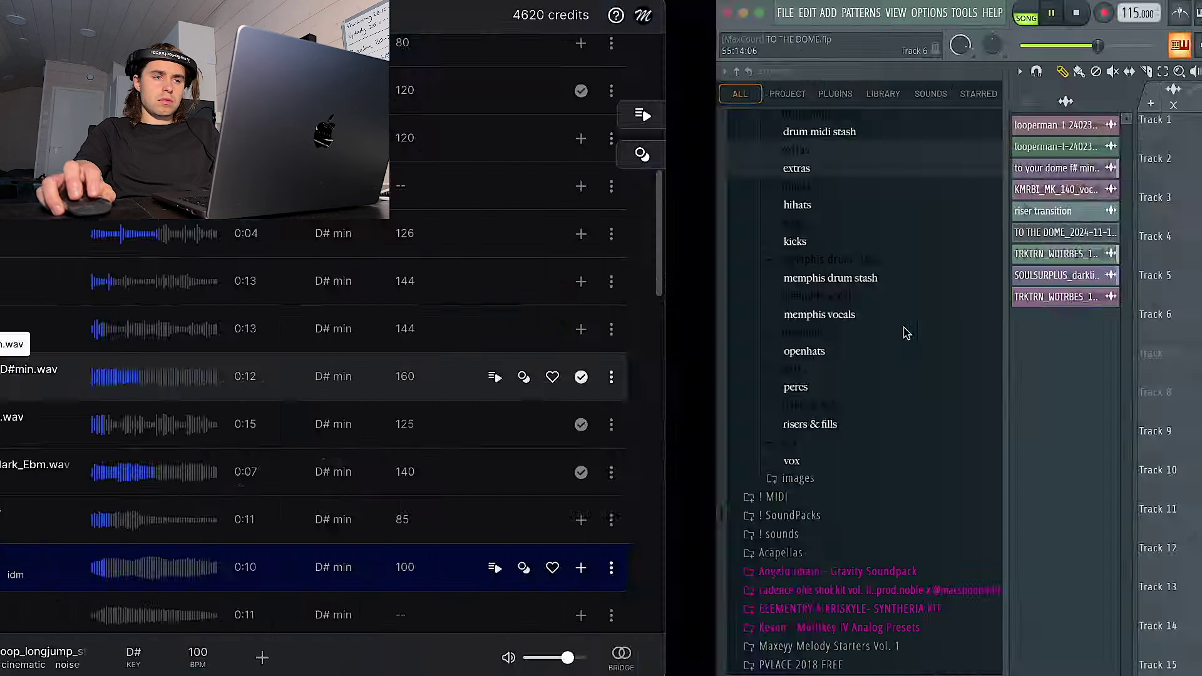
{"action": "key", "text": "ctrl+Right"}
{"action": "left_click_drag", "start_coordinate": [688, 429], "coordinate": [1137, 332]}
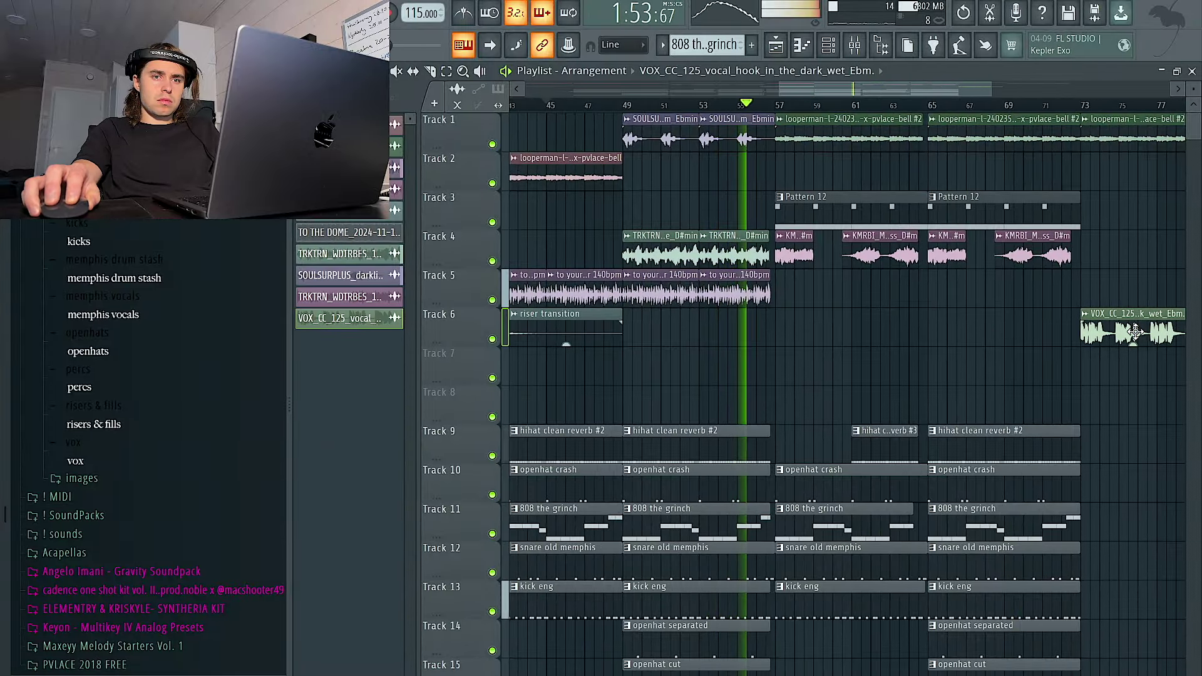
Step: Set the VOX_CC_125 clip's time stretching mode to Stretch and lengthen it to span bars 73 to 81
{"action": "scroll", "coordinate": [958, 330], "scroll_direction": "right", "scroll_amount": 2}
{"action": "scroll", "coordinate": [855, 327], "scroll_direction": "down", "scroll_amount": 5}
{"action": "scroll", "coordinate": [828, 325], "scroll_direction": "up", "scroll_amount": 7}
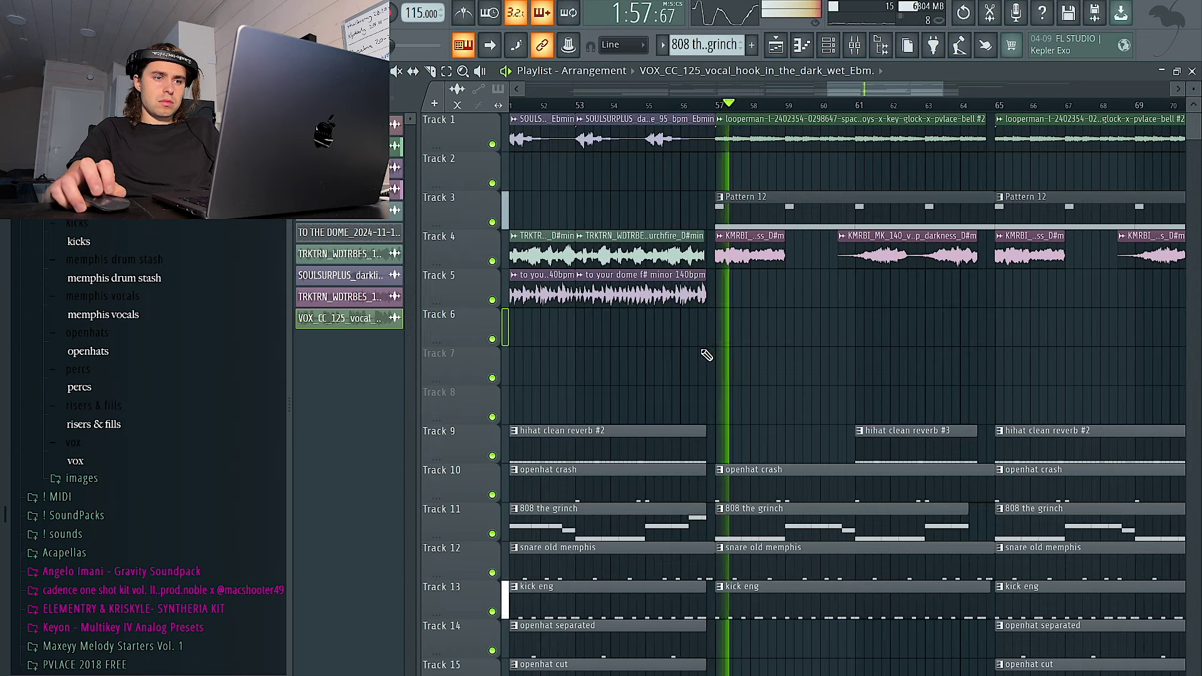
{"action": "scroll", "coordinate": [726, 350], "scroll_direction": "down", "scroll_amount": 4}
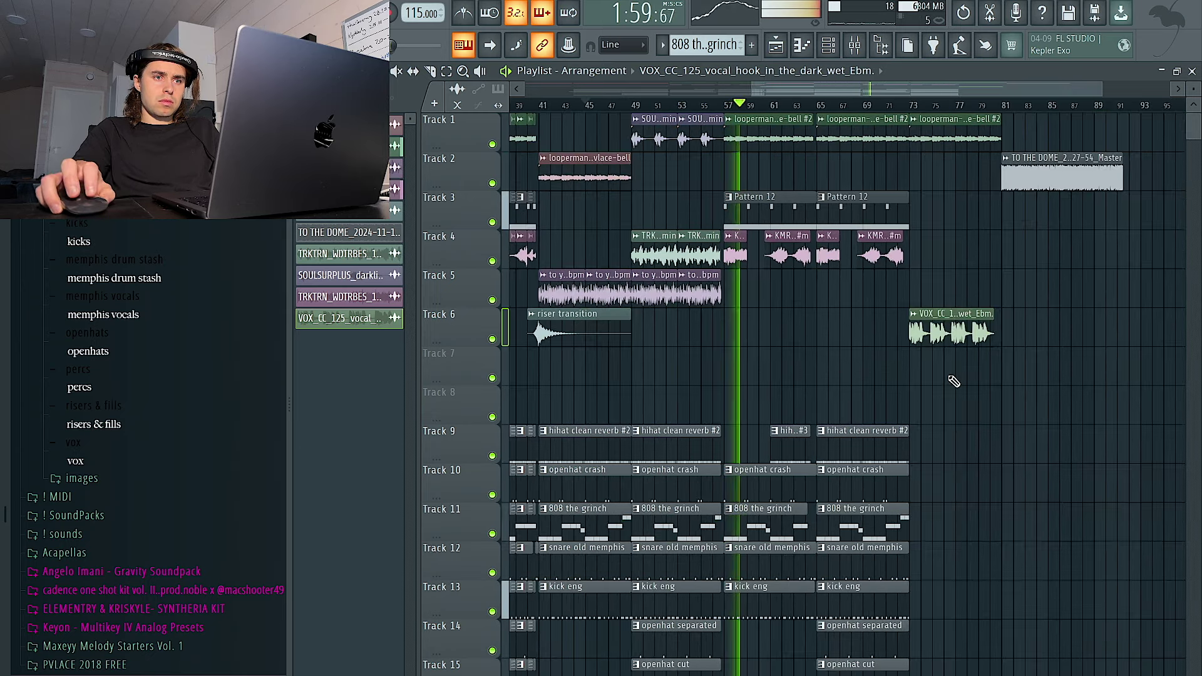
{"action": "double_click", "coordinate": [950, 318]}
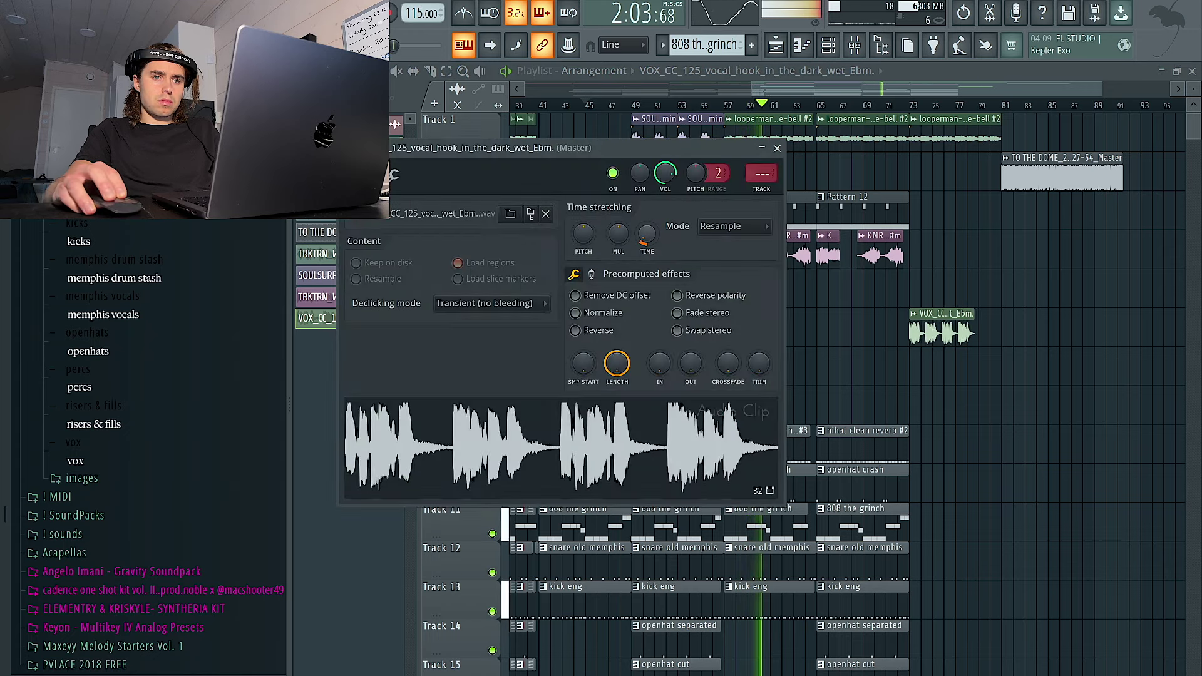
{"action": "left_click", "coordinate": [728, 275]}
{"action": "right_click", "coordinate": [881, 332]}
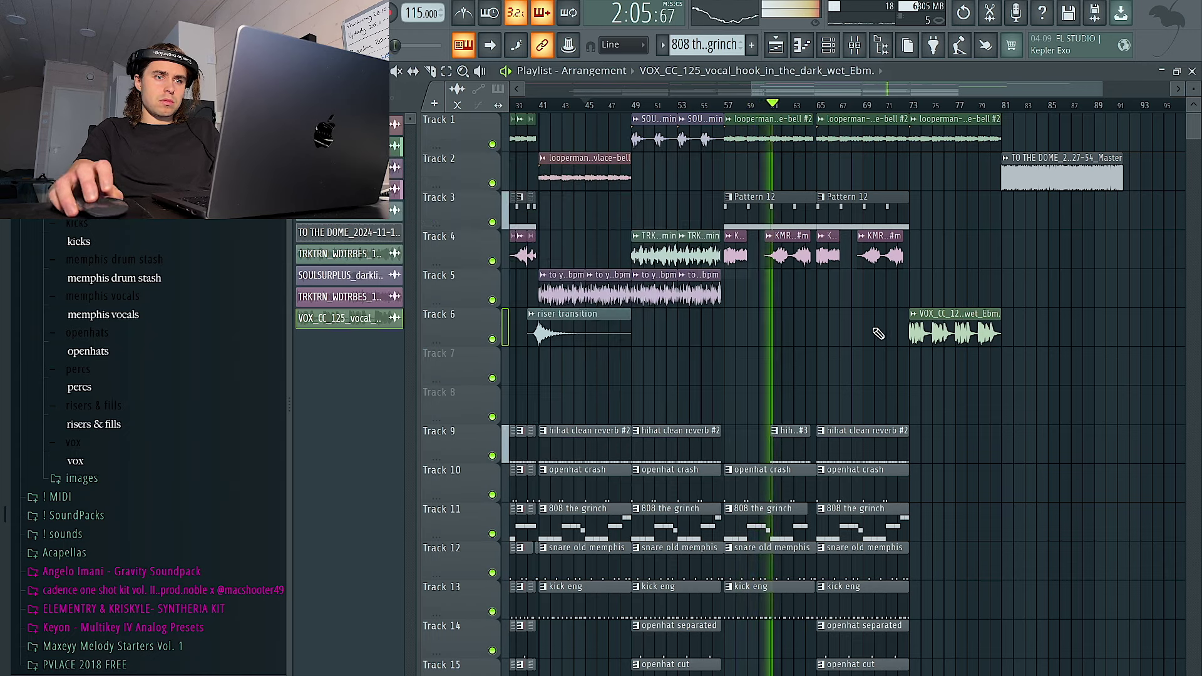
Step: Trim the end of the hihat clean reverb #2 clip on track 9 to stop slightly earlier before bar 57
{"action": "left_click", "coordinate": [704, 104]}
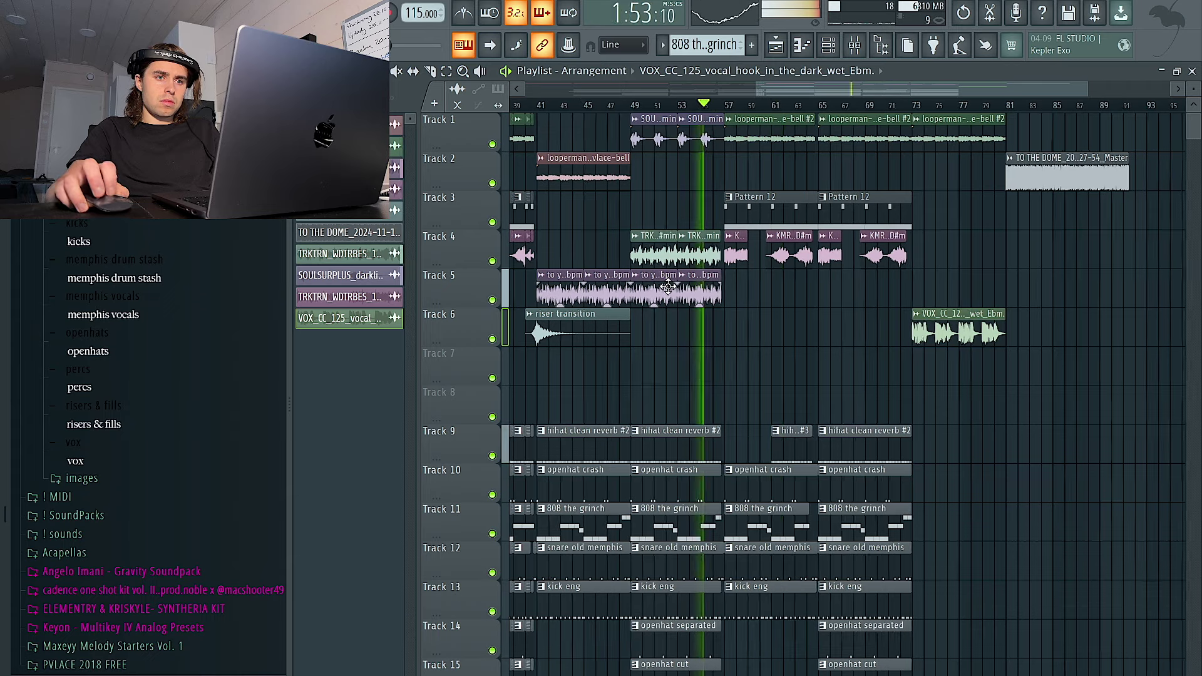
{"action": "scroll", "coordinate": [667, 284], "scroll_direction": "up", "scroll_amount": 5}
{"action": "left_click_drag", "start_coordinate": [1038, 447], "coordinate": [948, 445]}
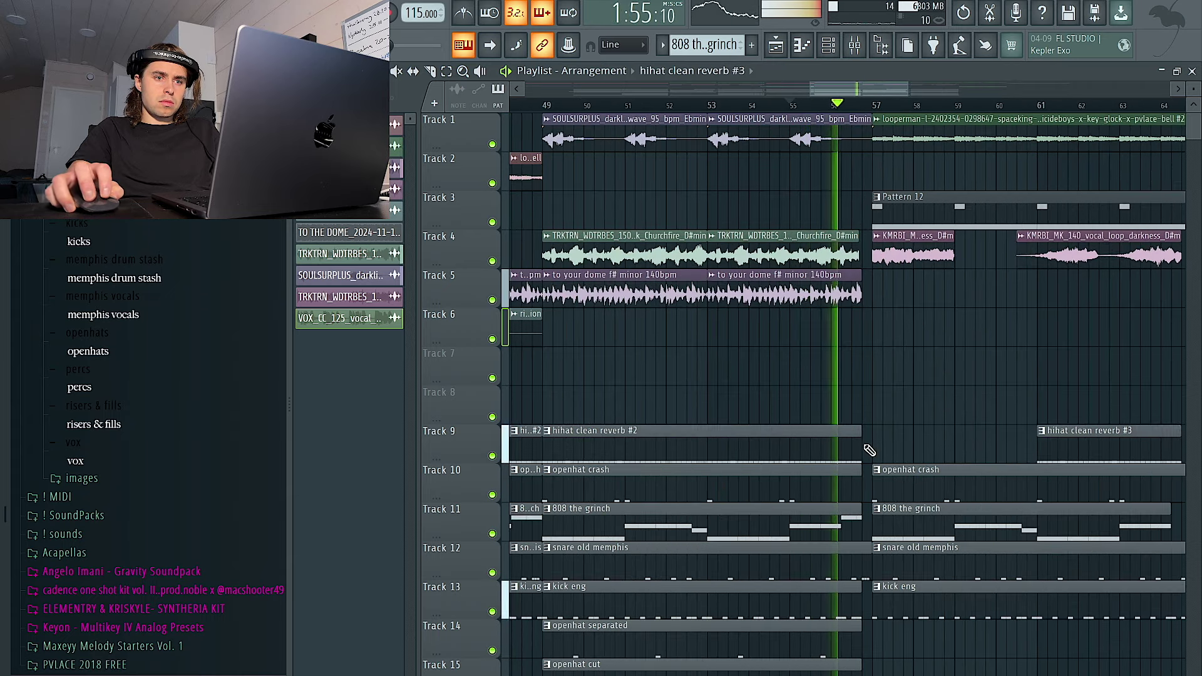
{"action": "left_click_drag", "start_coordinate": [862, 449], "coordinate": [851, 450]}
Step: Replace the hihat clean reverb #3 clip at bar 61 with a hihat clean reverb #2 clip starting at bar 57
{"action": "left_click", "coordinate": [813, 451]}
{"action": "key", "text": "space"}
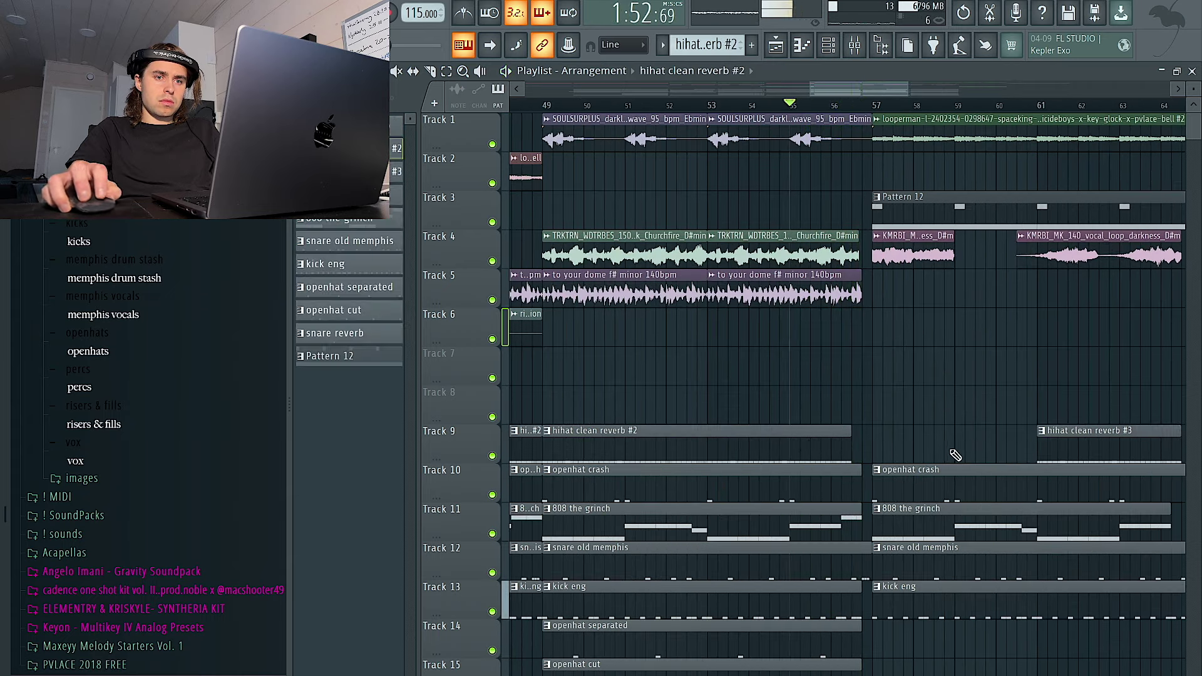
{"action": "key", "text": "space"}
{"action": "right_click", "coordinate": [1047, 453]}
{"action": "left_click", "coordinate": [875, 435]}
Step: Shorten the end of the 808 the grinch clip on track 11 slightly before bar 57
{"action": "scroll", "coordinate": [885, 432], "scroll_direction": "right", "scroll_amount": 3}
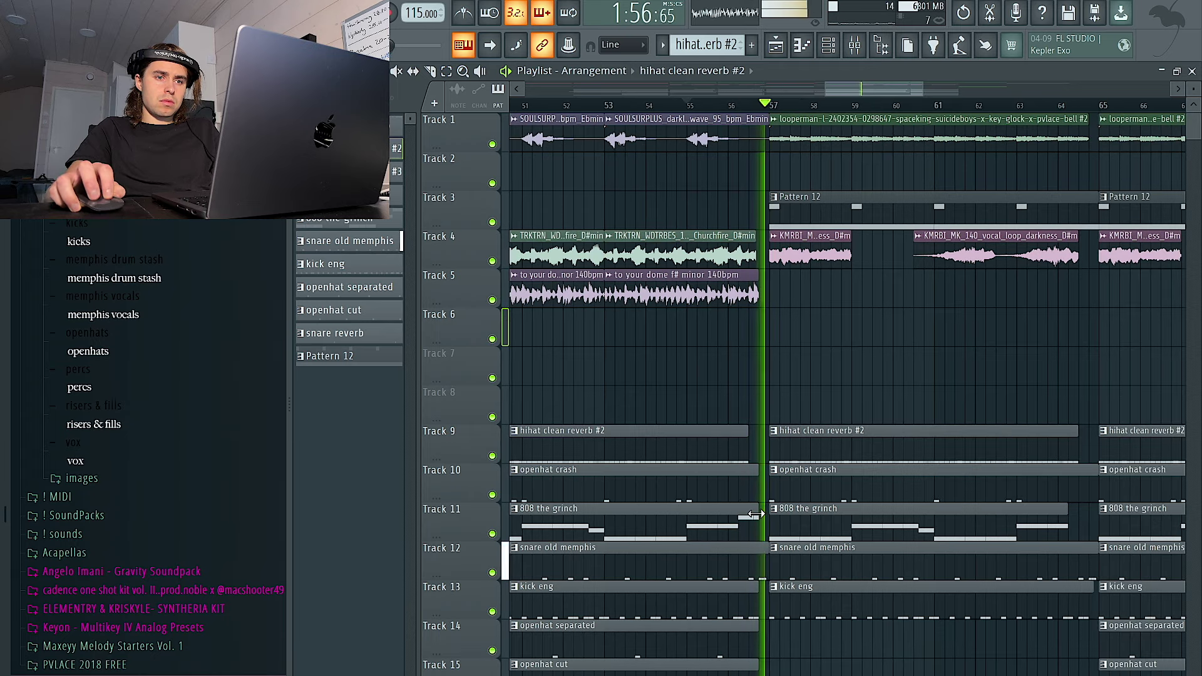
{"action": "scroll", "coordinate": [751, 504], "scroll_direction": "up", "scroll_amount": 2}
{"action": "left_click_drag", "start_coordinate": [758, 510], "coordinate": [749, 510]}
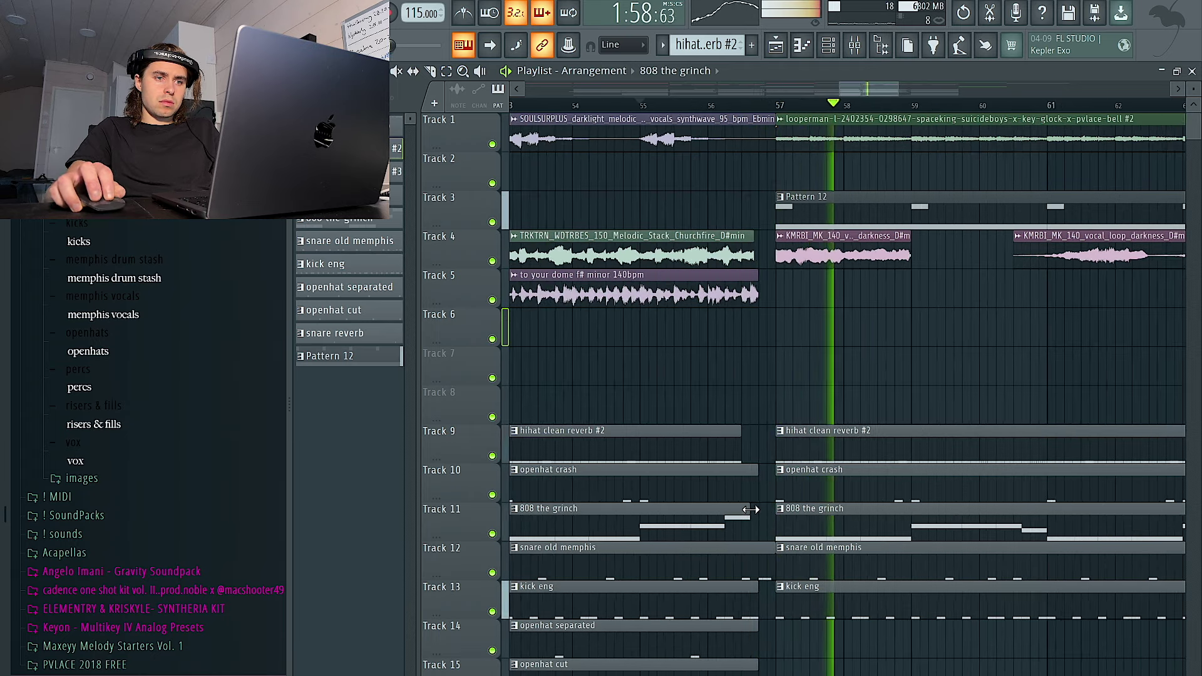
Step: Cut a short gap around bar 61 out of the hihat clean reverb #2 clip on track 9
{"action": "scroll", "coordinate": [839, 476], "scroll_direction": "down", "scroll_amount": 4}
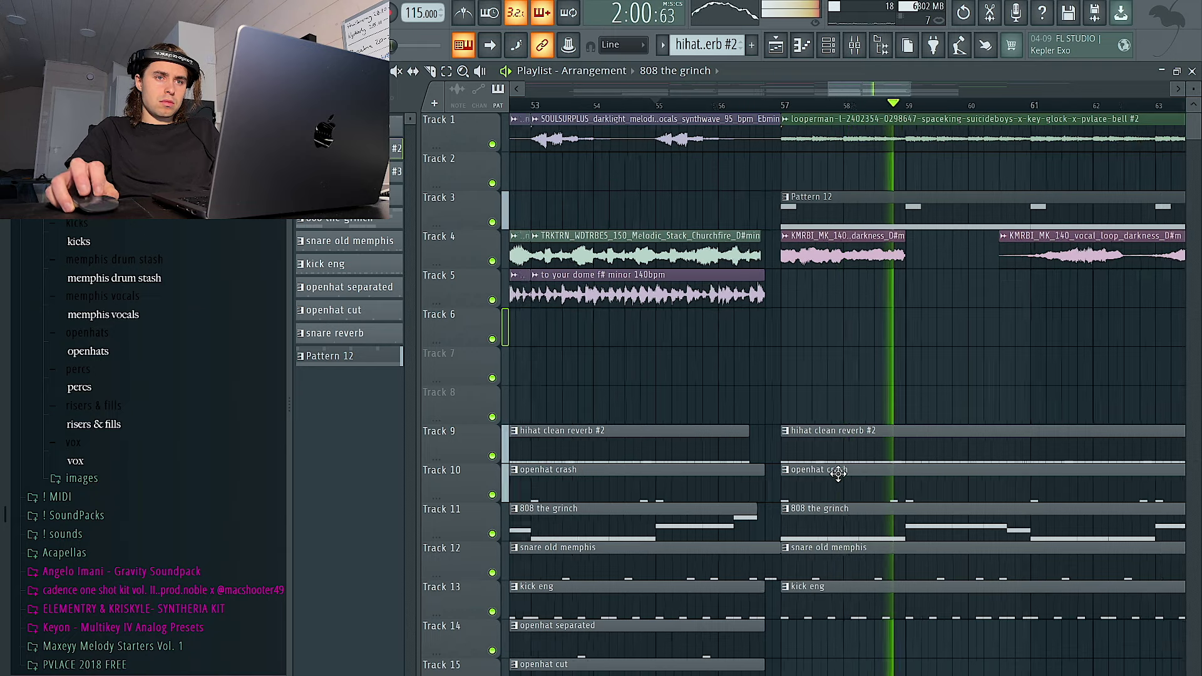
{"action": "scroll", "coordinate": [919, 437], "scroll_direction": "up", "scroll_amount": 3}
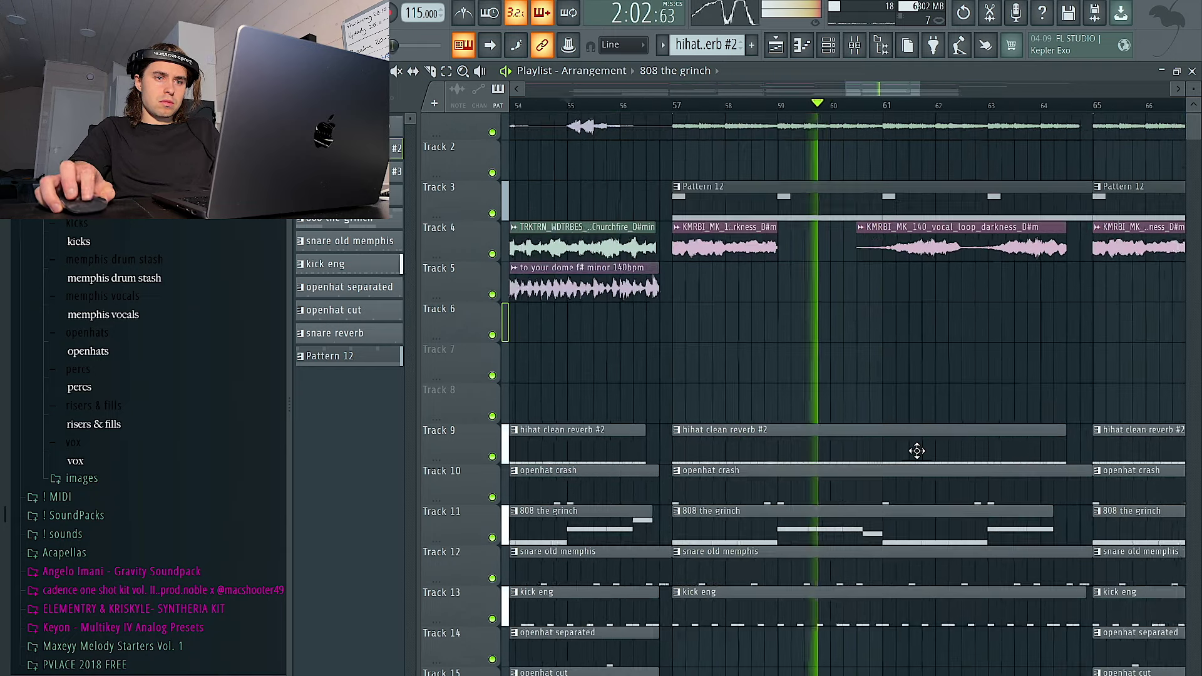
{"action": "right_click", "coordinate": [897, 448]}
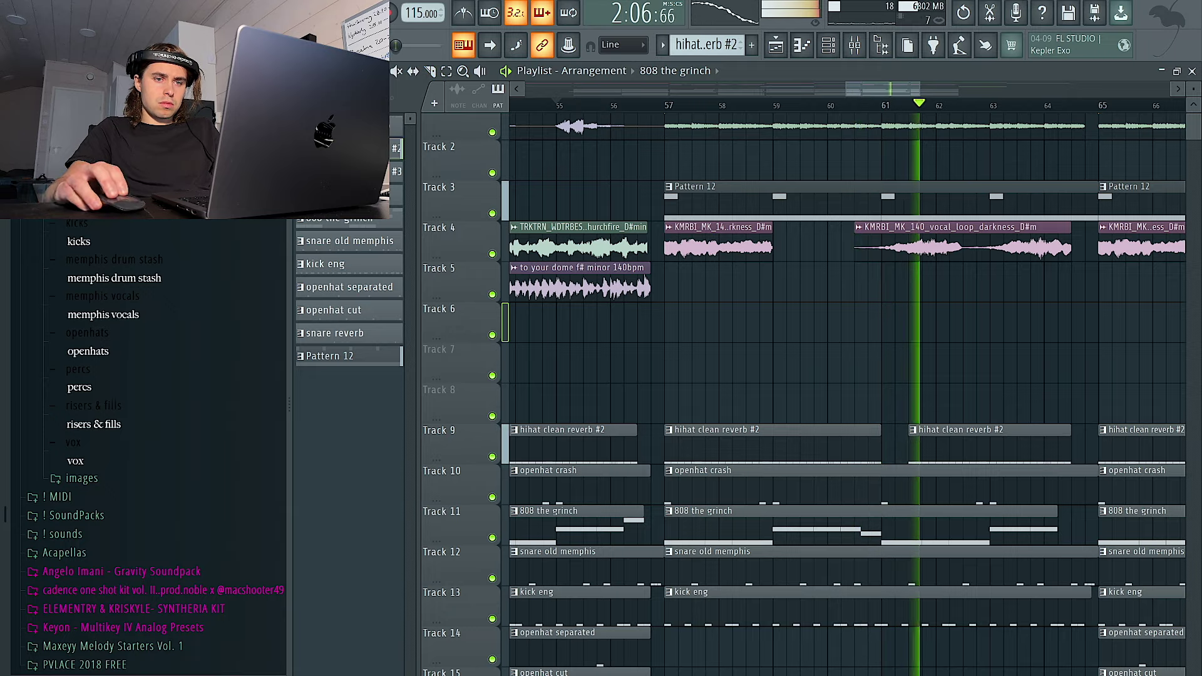
Step: Open the 808 the grinch pattern in the piano roll to check its notes and return to the playlist
{"action": "scroll", "coordinate": [818, 365], "scroll_direction": "down", "scroll_amount": 4}
{"action": "scroll", "coordinate": [902, 380], "scroll_direction": "down", "scroll_amount": 1}
{"action": "scroll", "coordinate": [902, 379], "scroll_direction": "down", "scroll_amount": 1}
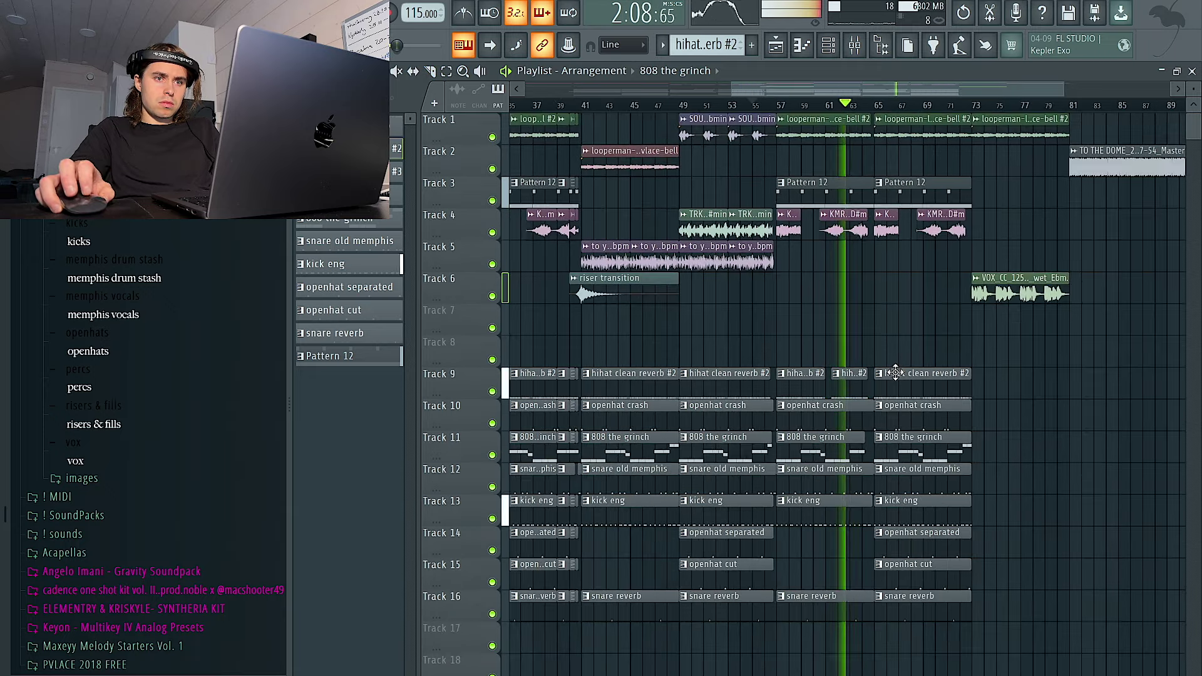
{"action": "scroll", "coordinate": [948, 347], "scroll_direction": "down", "scroll_amount": 2}
{"action": "scroll", "coordinate": [948, 344], "scroll_direction": "up", "scroll_amount": 3}
{"action": "double_click", "coordinate": [899, 273]}
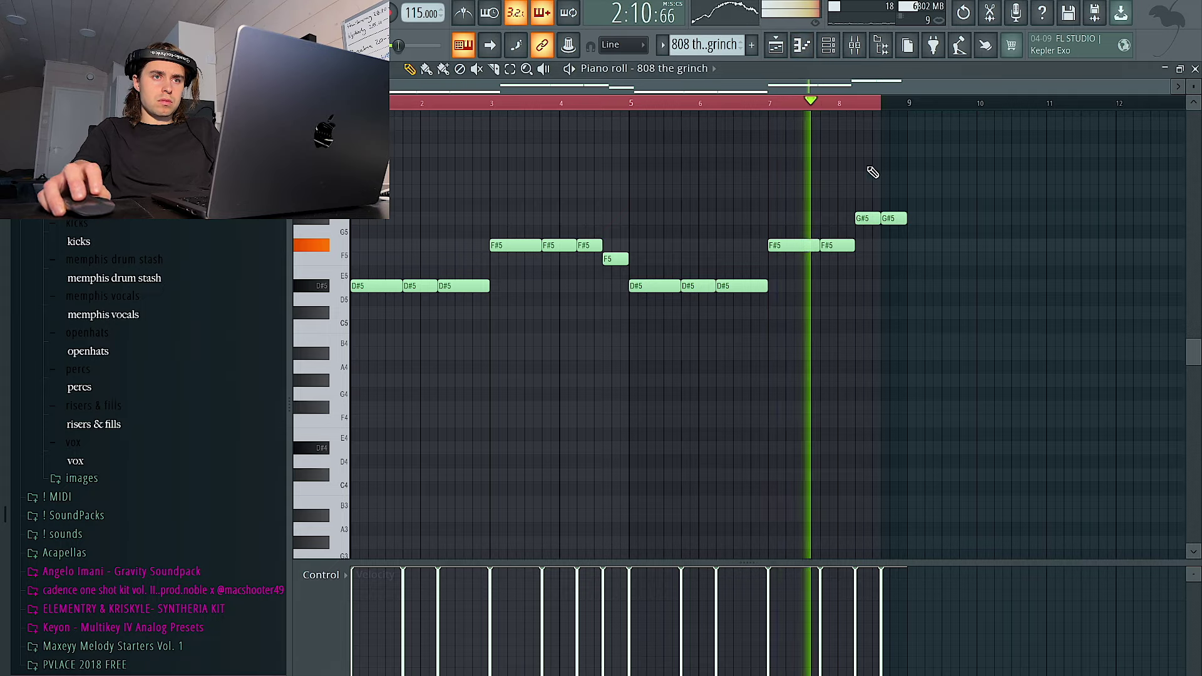
{"action": "left_click", "coordinate": [777, 48]}
Step: Leave the piano roll and route the VOX_CC_125 vocal hook clip's channel to mixer track 7
{"action": "right_click", "coordinate": [953, 242]}
{"action": "left_click", "coordinate": [889, 288]}
{"action": "double_click", "coordinate": [889, 289]}
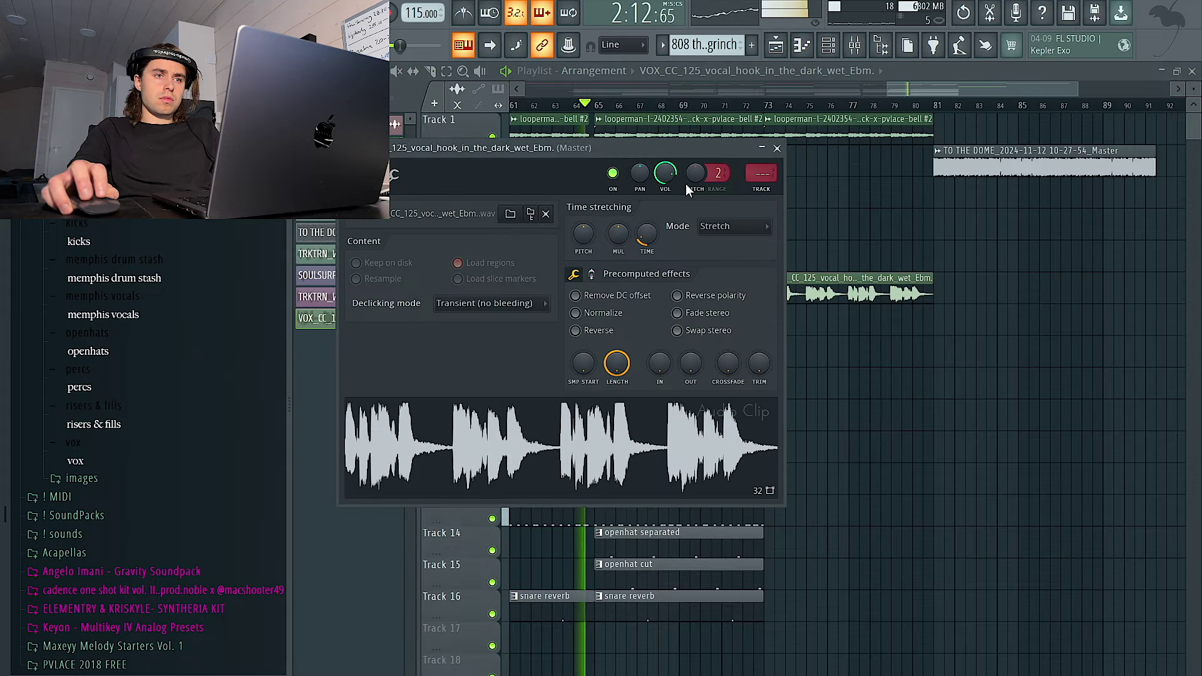
{"action": "key", "text": "ctrl+l"}
Step: Add ValhallaVintageVerb in slot 1 of the vocal hook's mixer track, adjust its mix and raise its low cut
{"action": "left_click", "coordinate": [1124, 299]}
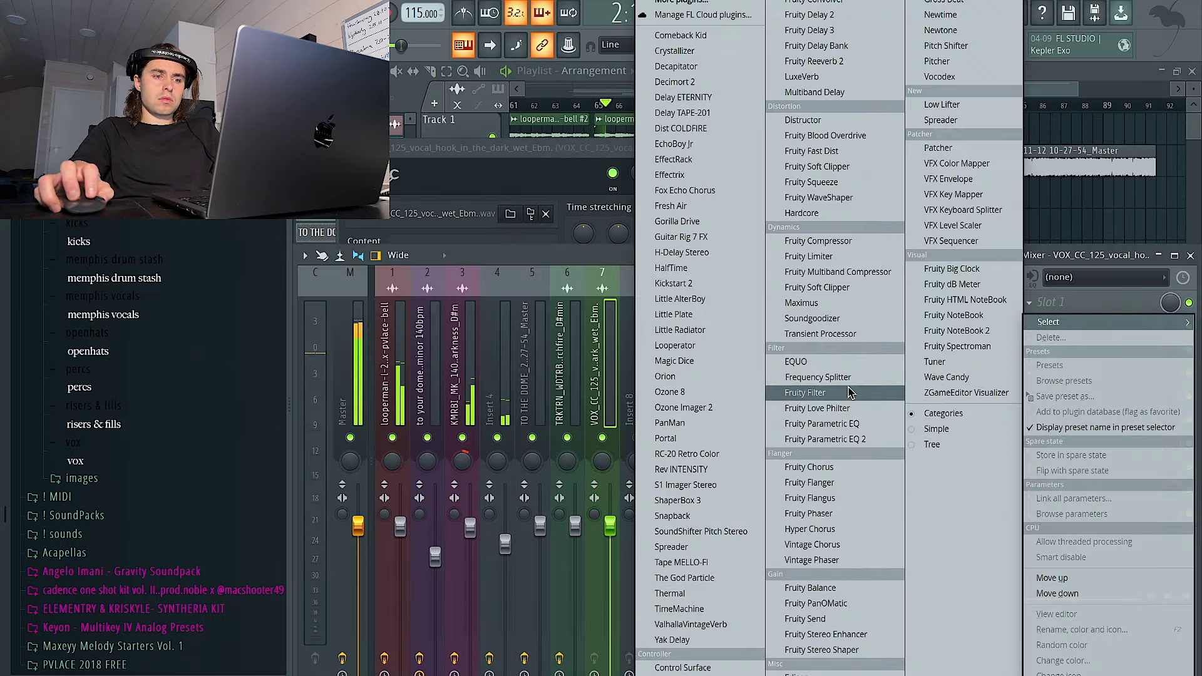
{"action": "left_click", "coordinate": [744, 624]}
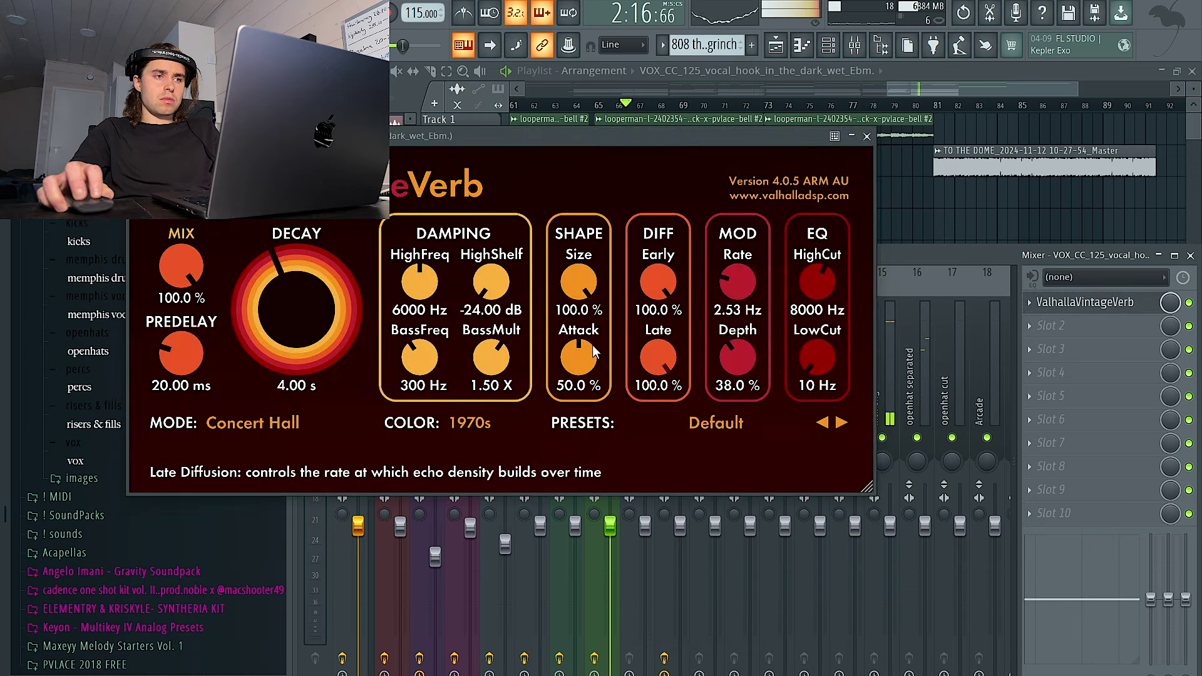
{"action": "left_click_drag", "start_coordinate": [167, 321], "coordinate": [168, 340]}
{"action": "left_click_drag", "start_coordinate": [798, 359], "coordinate": [790, 305]}
{"action": "left_click", "coordinate": [867, 136]}
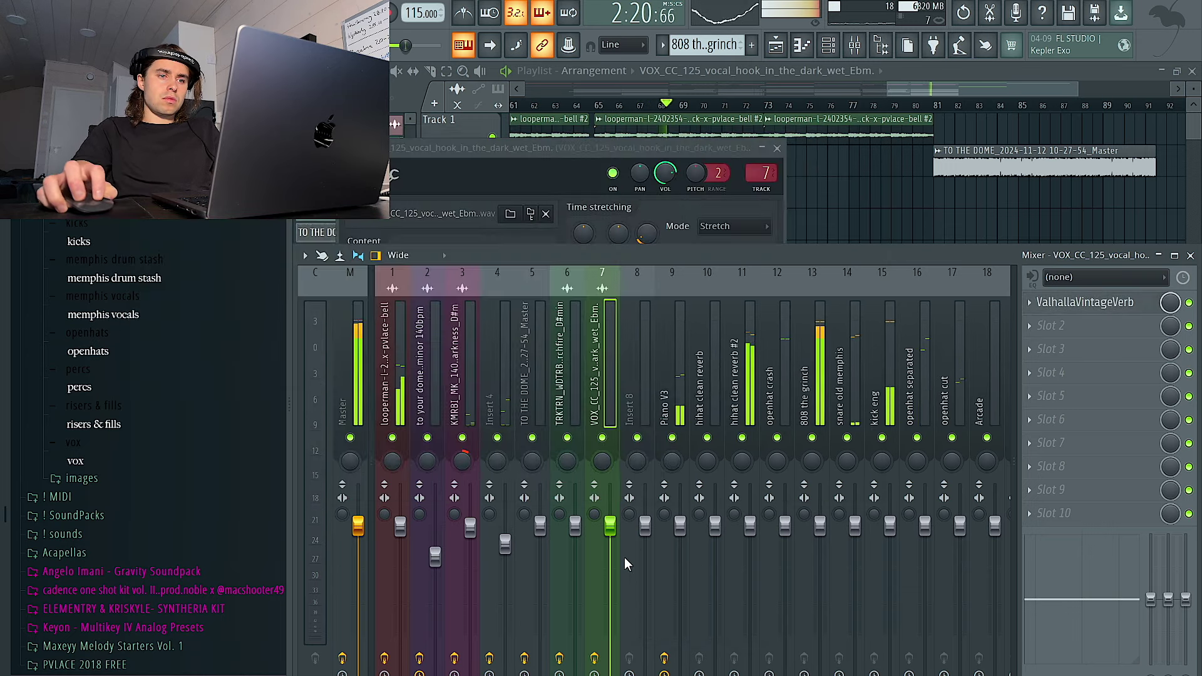
{"action": "left_click", "coordinate": [958, 211]}
{"action": "scroll", "coordinate": [933, 260], "scroll_direction": "down", "scroll_amount": 2}
{"action": "scroll", "coordinate": [1036, 368], "scroll_direction": "up", "scroll_amount": 2}
{"action": "left_click_drag", "start_coordinate": [780, 362], "coordinate": [761, 632]}
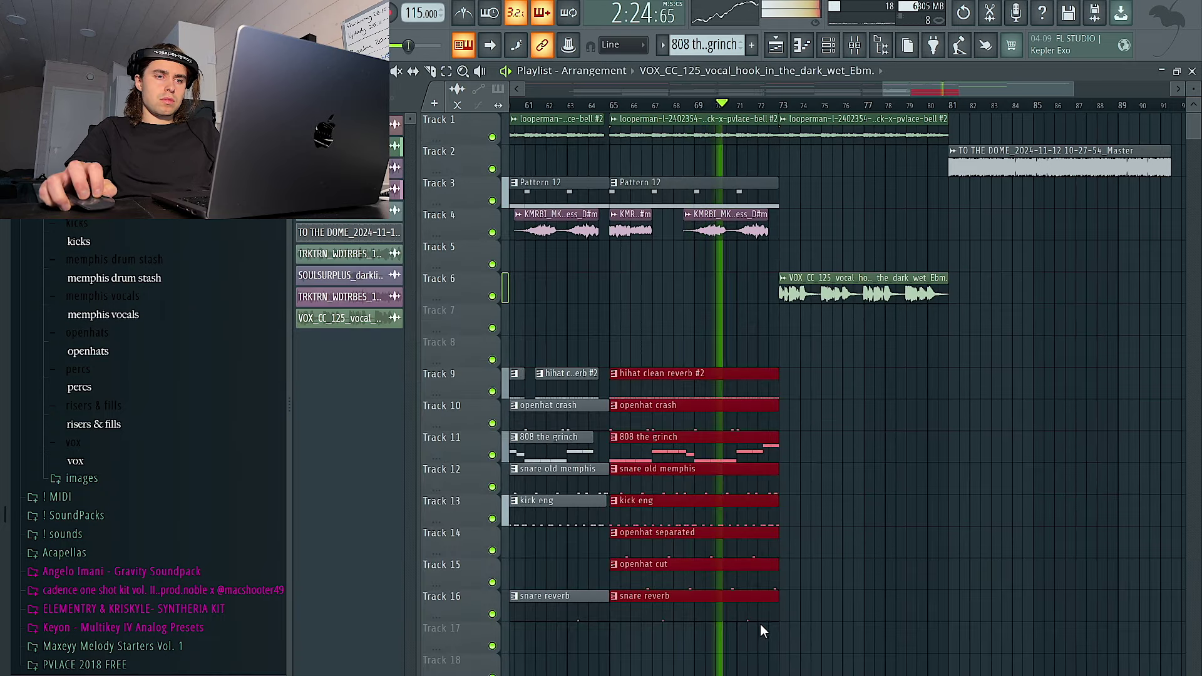
{"action": "left_click", "coordinate": [827, 470]}
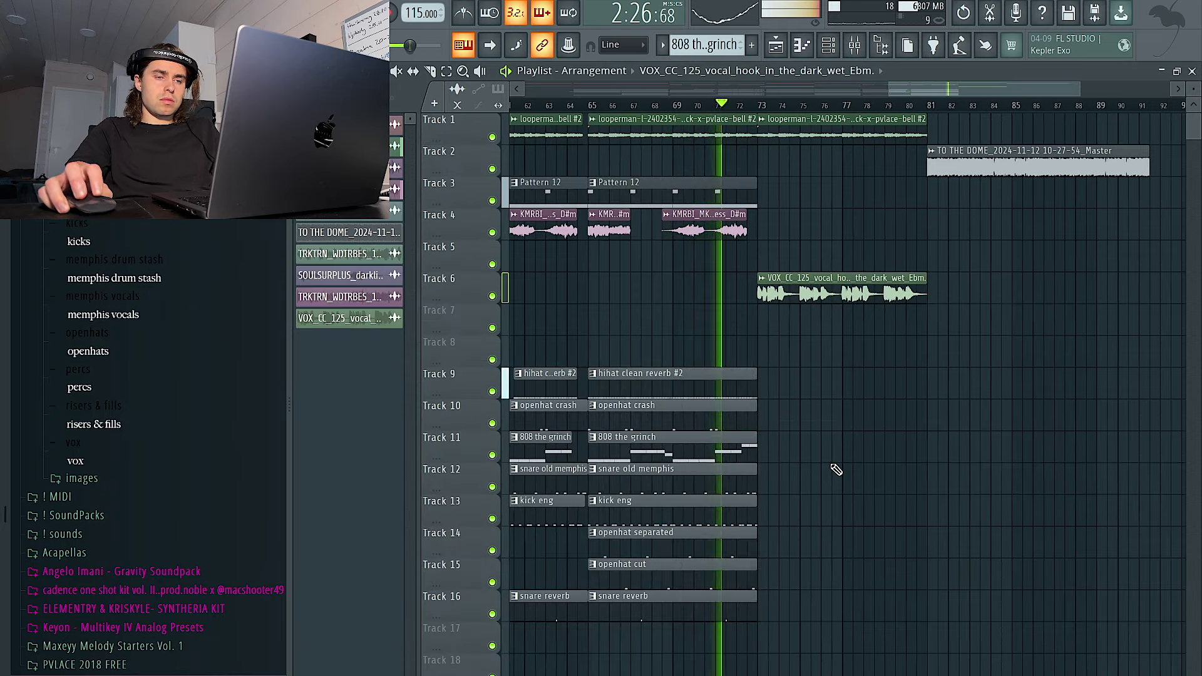
Step: Turn down the vocal hook clip's channel volume, set its pitch range to 12 and lower its pitch
{"action": "double_click", "coordinate": [833, 291]}
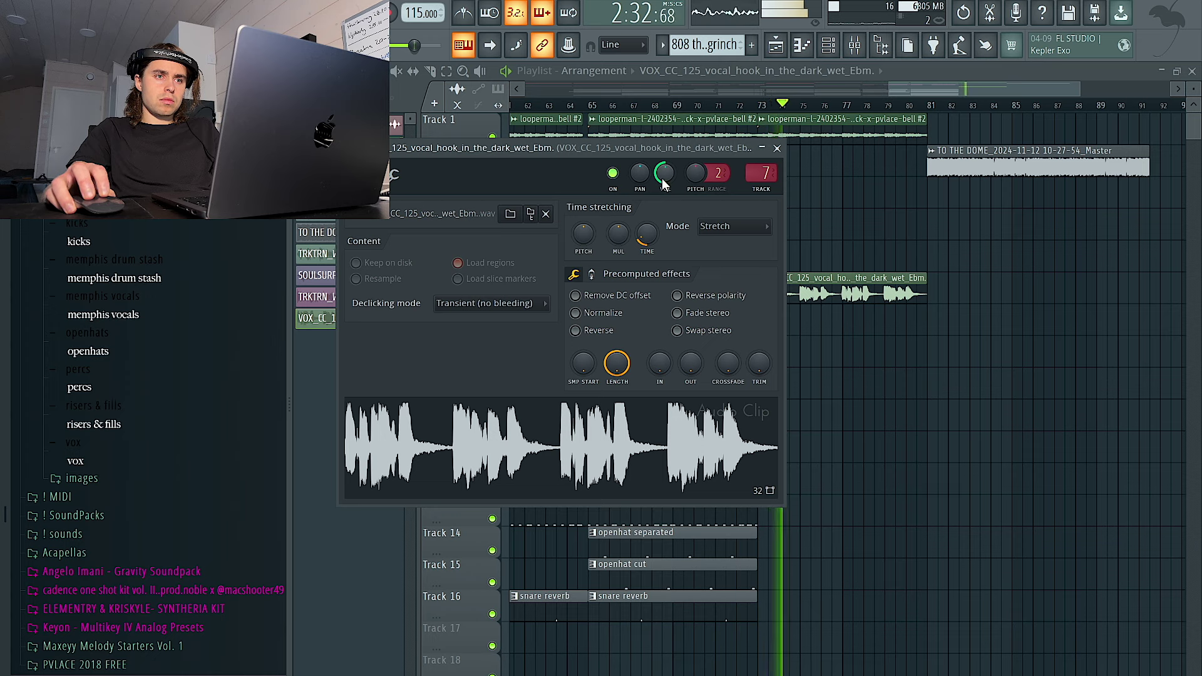
{"action": "left_click_drag", "start_coordinate": [718, 173], "coordinate": [695, 244]}
{"action": "left_click", "coordinate": [777, 147]}
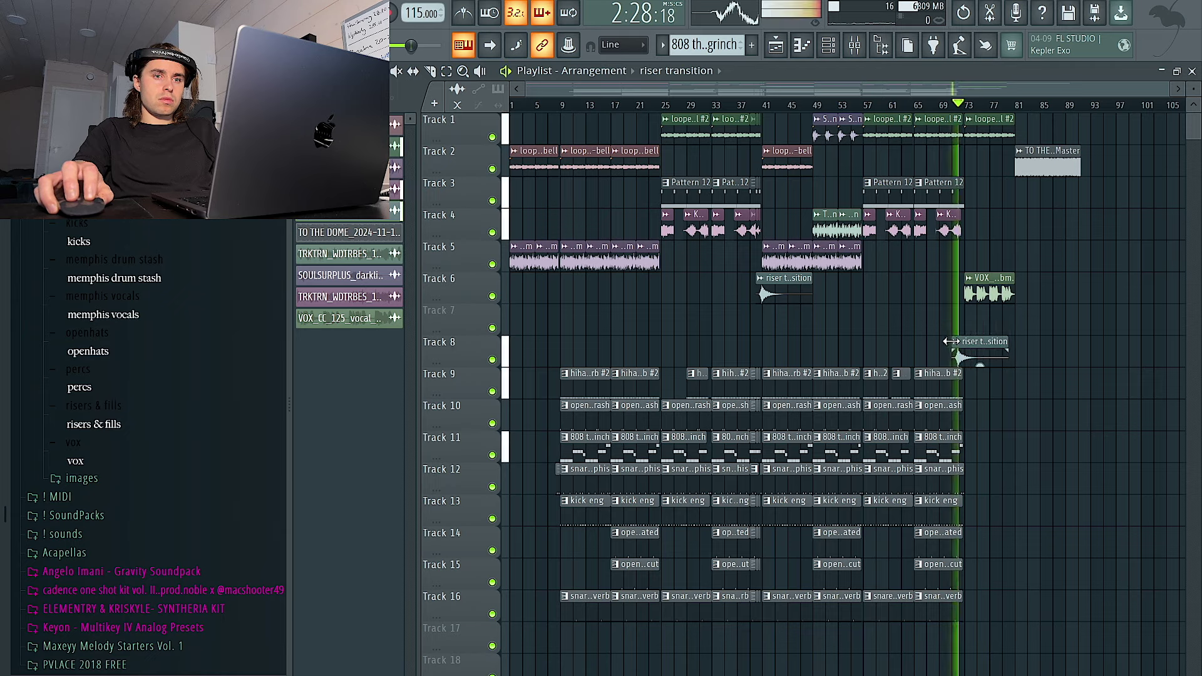
Step: Slide the riser transition clip on track 8 to end at bar 81 and move both riser transition clips onto track 7
{"action": "scroll", "coordinate": [973, 342], "scroll_direction": "up", "scroll_amount": 5}
{"action": "left_click_drag", "start_coordinate": [968, 343], "coordinate": [985, 344]}
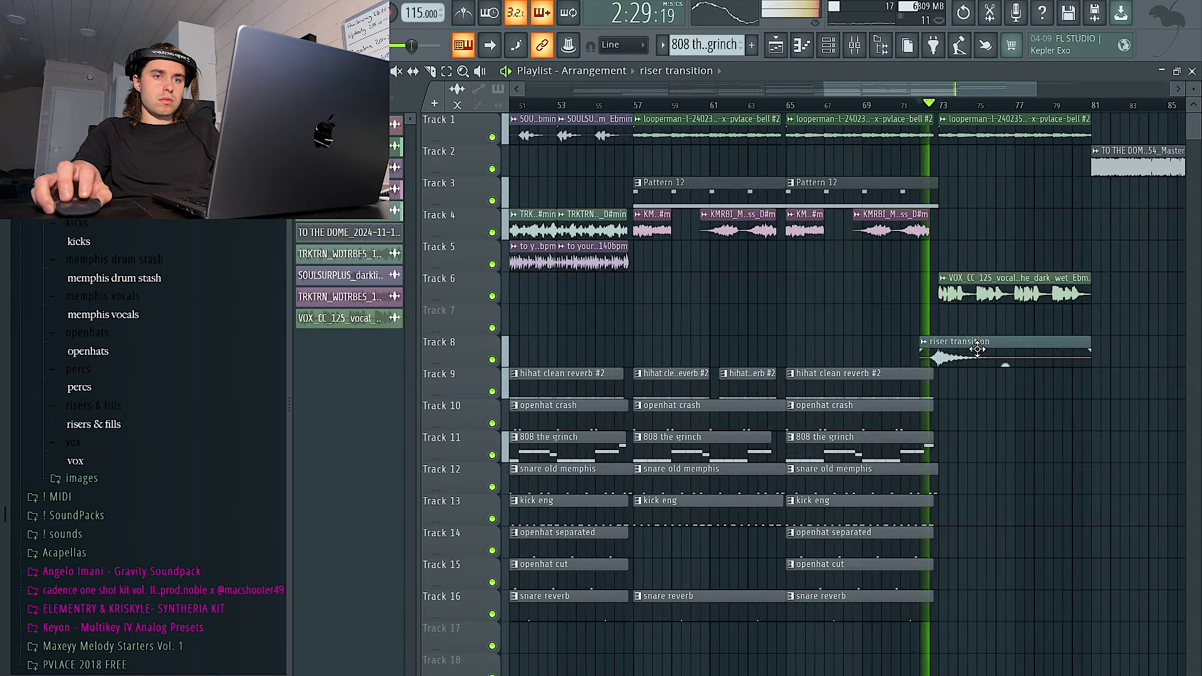
{"action": "scroll", "coordinate": [855, 332], "scroll_direction": "down", "scroll_amount": 1}
{"action": "left_click_drag", "start_coordinate": [666, 323], "coordinate": [479, 305]}
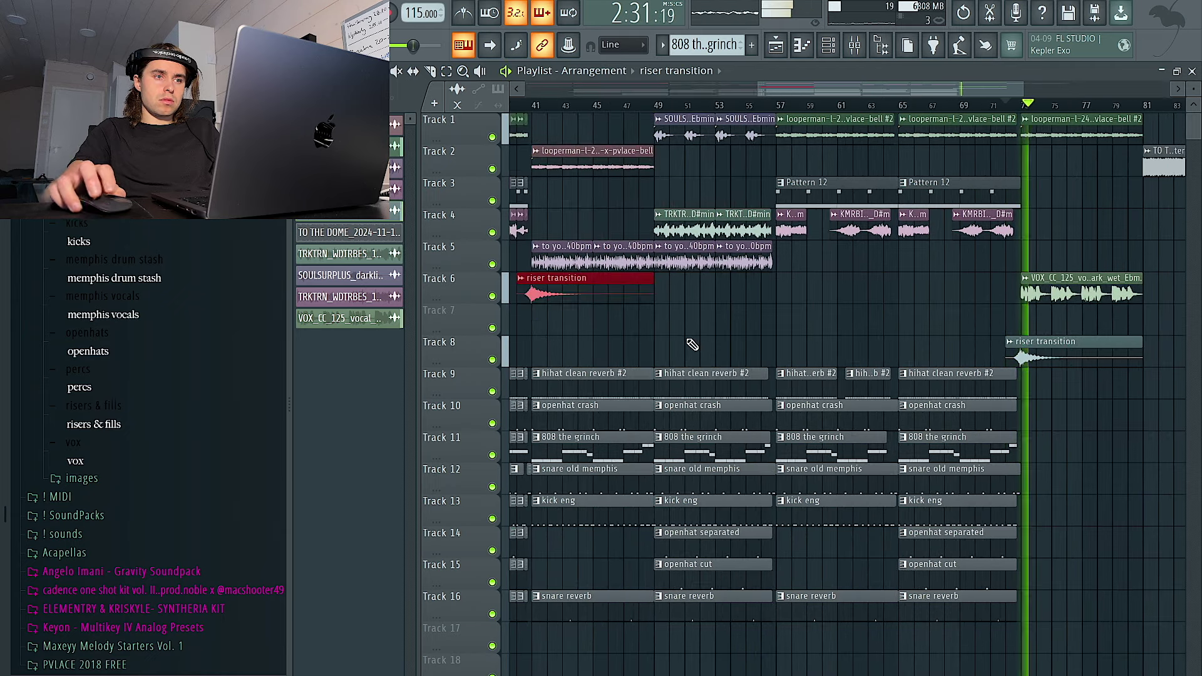
{"action": "key", "text": "shift+Down"}
{"action": "left_click", "coordinate": [1073, 352]}
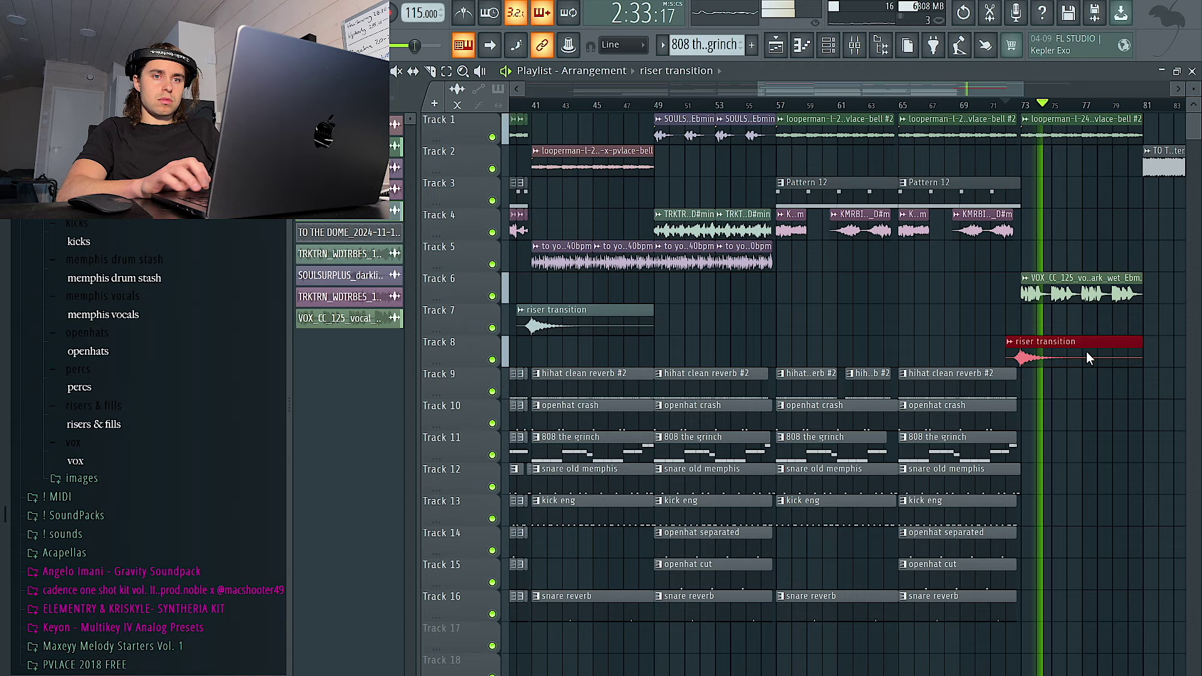
{"action": "key", "text": "shift+Up"}
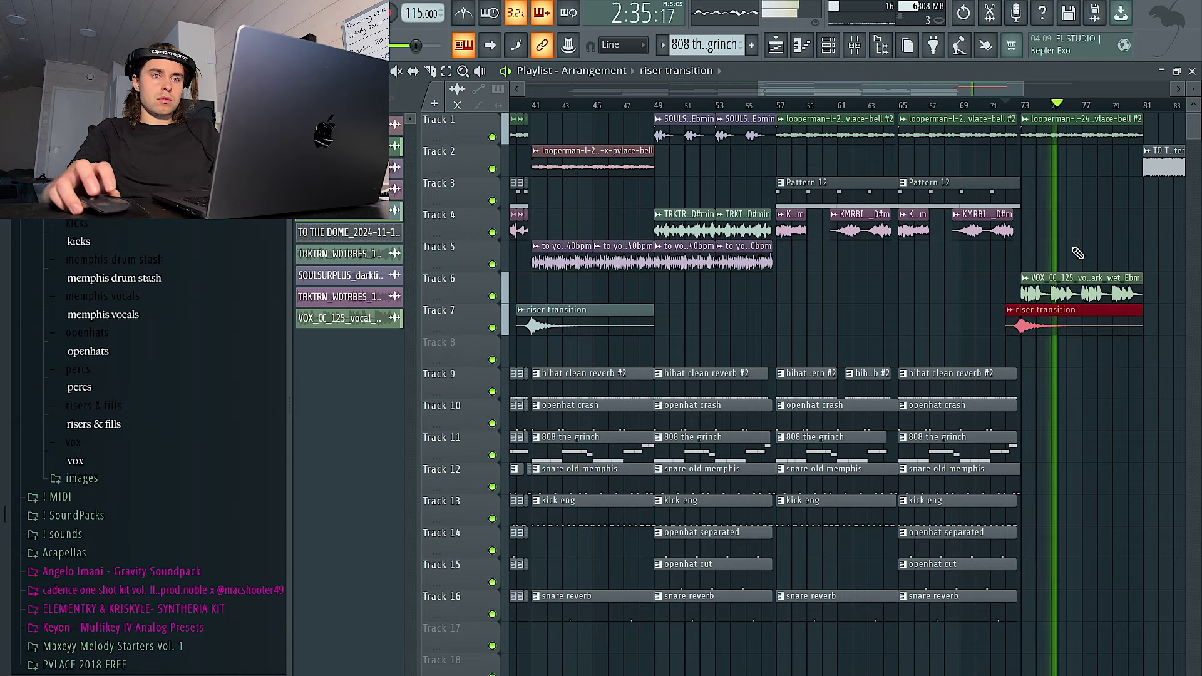
Step: Check the vocal hook clip's channel settings and shorten the last looperman bell #2 clip on track 1 to about bar 80
{"action": "left_click", "coordinate": [1074, 297]}
{"action": "double_click", "coordinate": [1074, 297]}
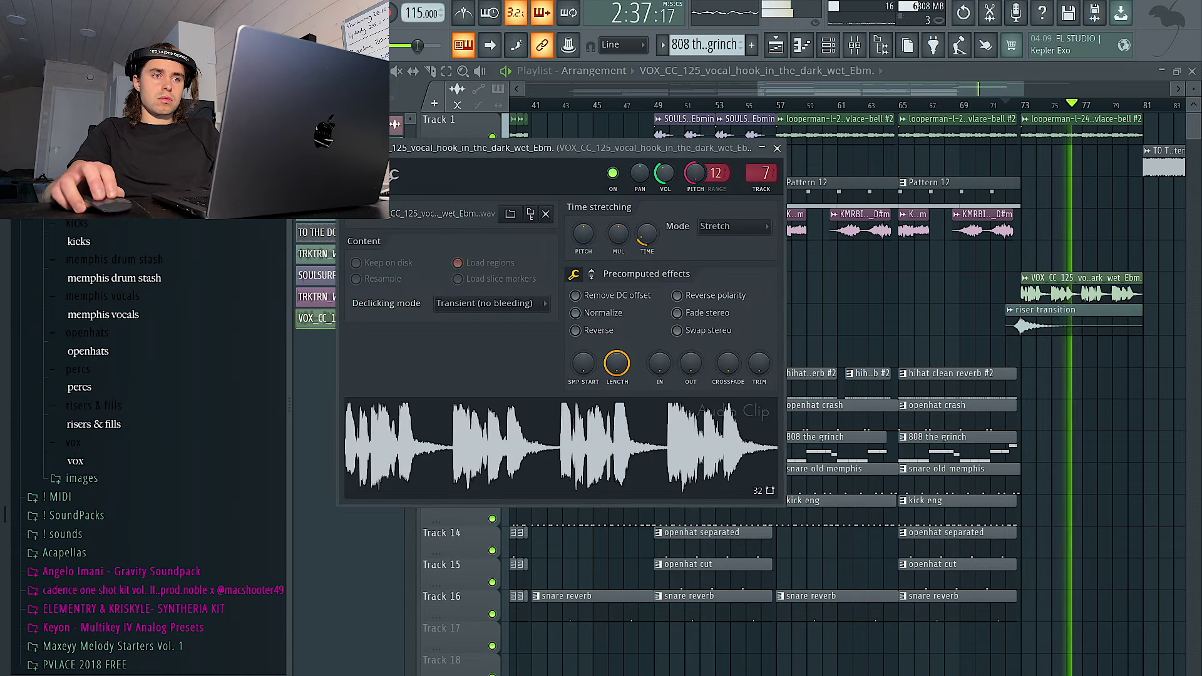
{"action": "key", "text": "Escape"}
{"action": "scroll", "coordinate": [1073, 249], "scroll_direction": "down", "scroll_amount": 3}
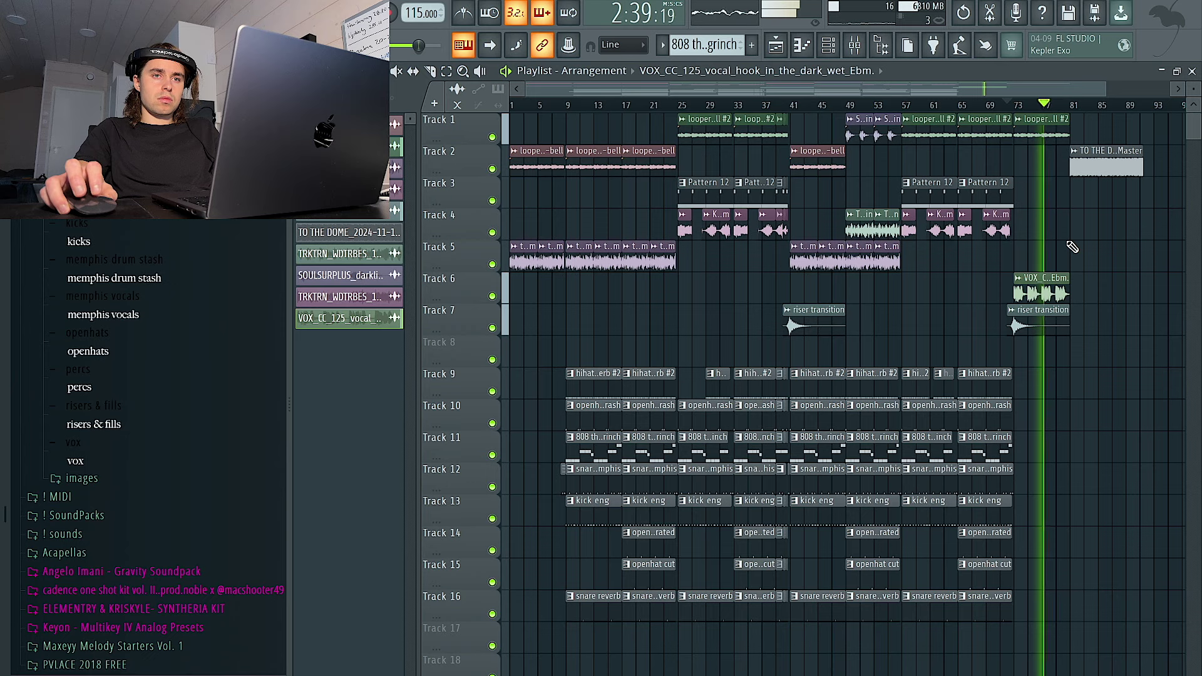
{"action": "double_click", "coordinate": [1041, 292]}
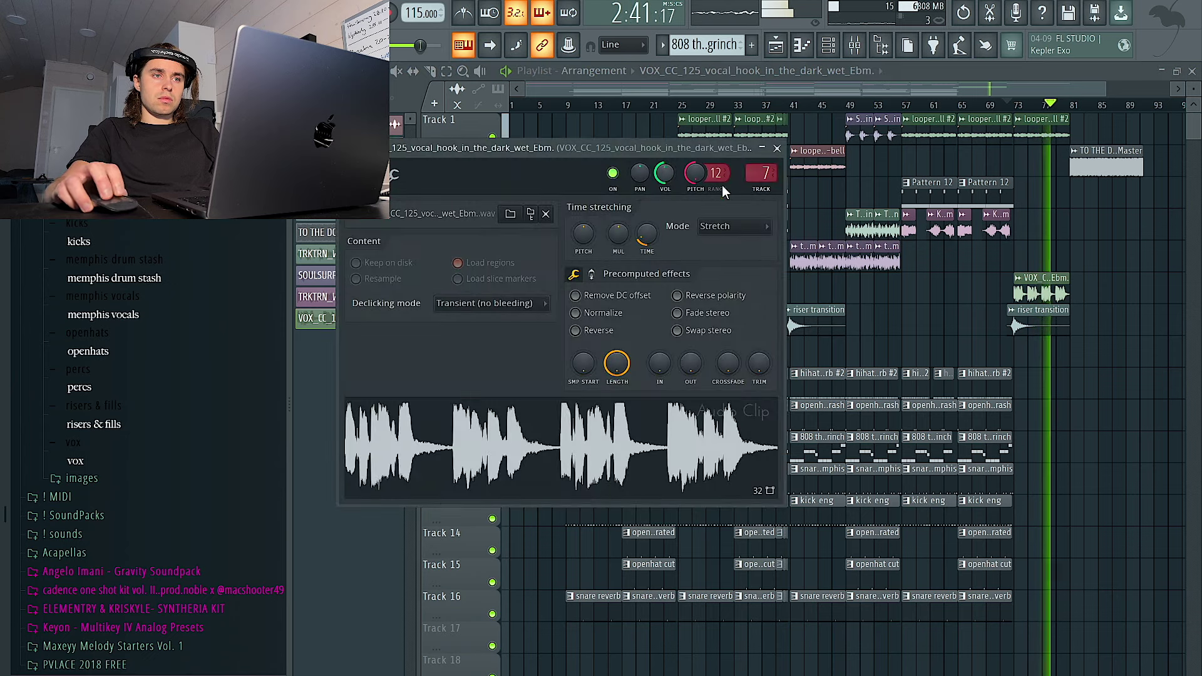
{"action": "key", "text": "Escape"}
{"action": "scroll", "coordinate": [1073, 253], "scroll_direction": "up", "scroll_amount": 3}
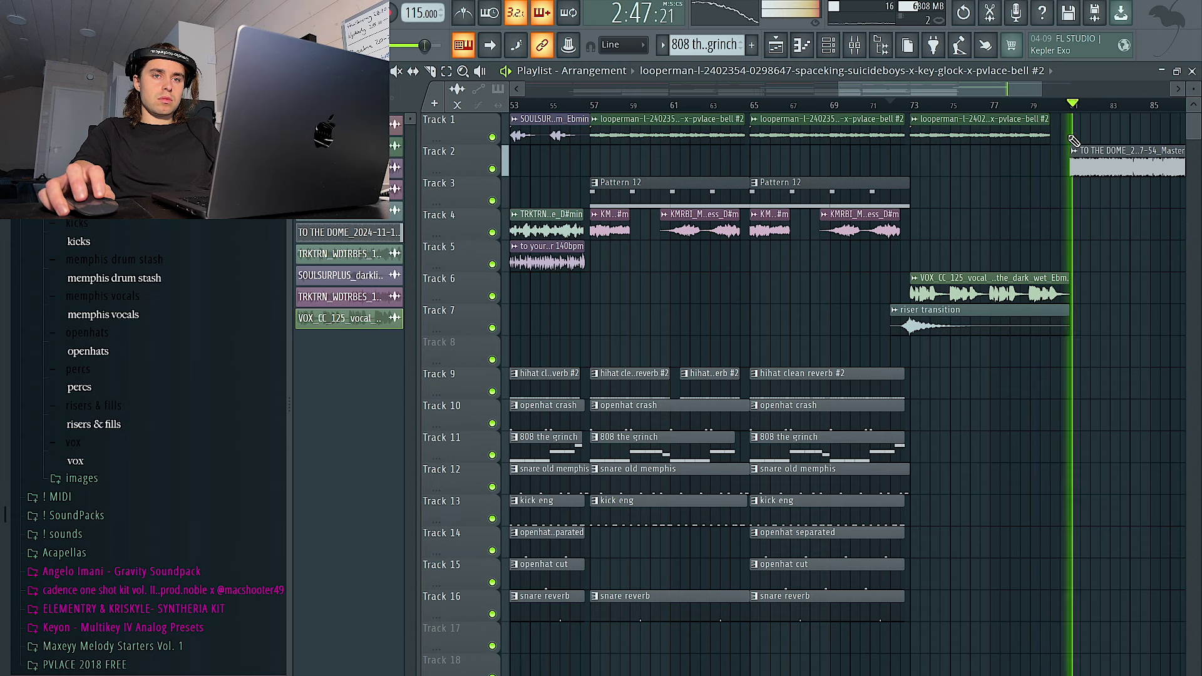
Step: Lower the vocal hook's mixer fader and add Fruity Parametric EQ 2 in slot 2, shifting its low band up in frequency
{"action": "double_click", "coordinate": [1004, 279]}
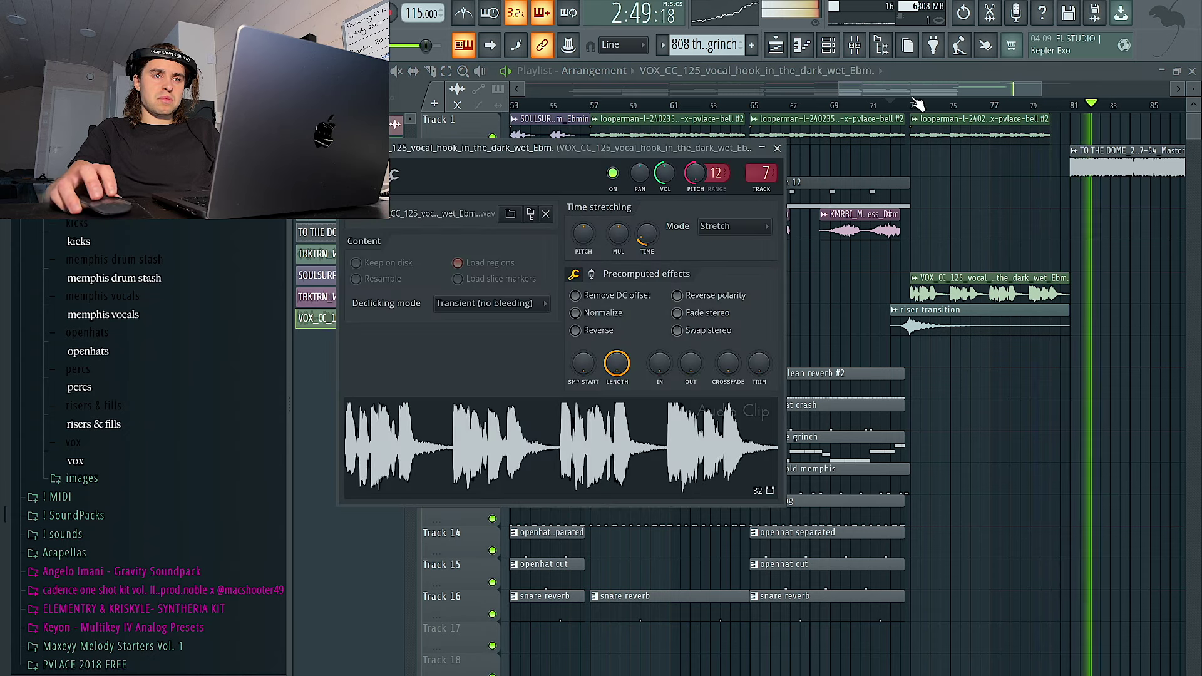
{"action": "left_click", "coordinate": [856, 51]}
{"action": "left_click", "coordinate": [1092, 332]}
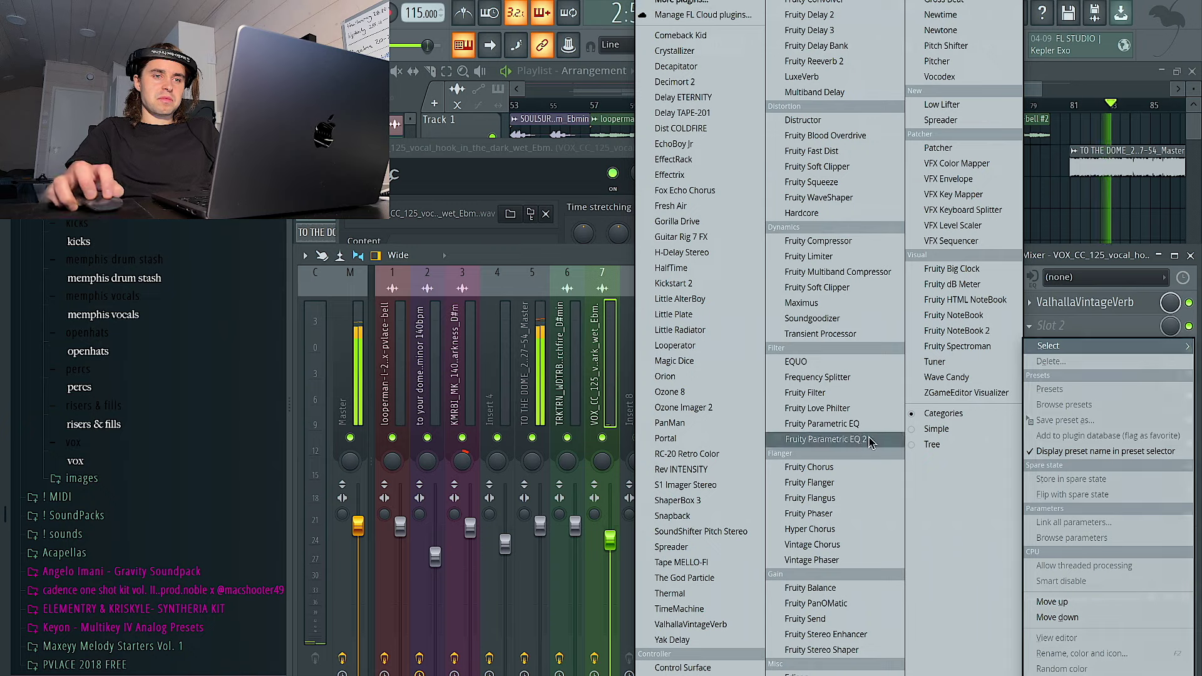
{"action": "left_click", "coordinate": [833, 440]}
{"action": "left_click", "coordinate": [945, 251]}
{"action": "left_click_drag", "start_coordinate": [459, 386], "coordinate": [567, 386]}
{"action": "right_click", "coordinate": [958, 214]}
Step: Route the unassigned SOULSURPLUS and TRKTRN audio clip channels to mixer tracks 25 and 26
{"action": "scroll", "coordinate": [1014, 247], "scroll_direction": "down", "scroll_amount": 5}
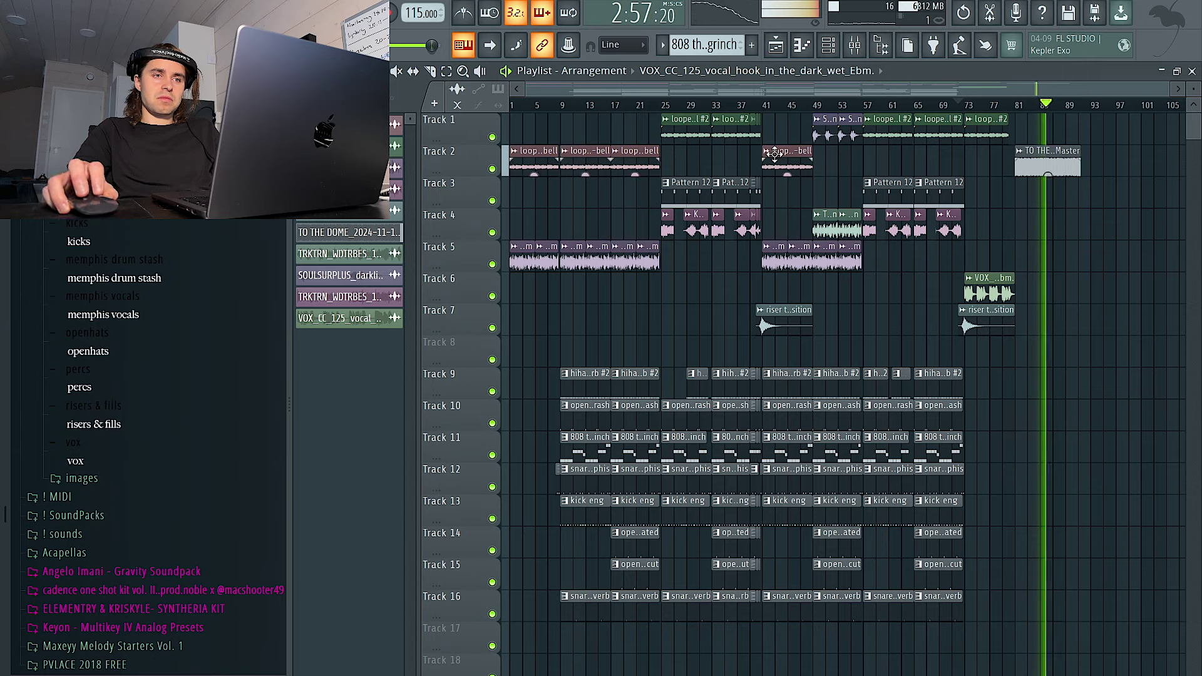
{"action": "left_click", "coordinate": [832, 49]}
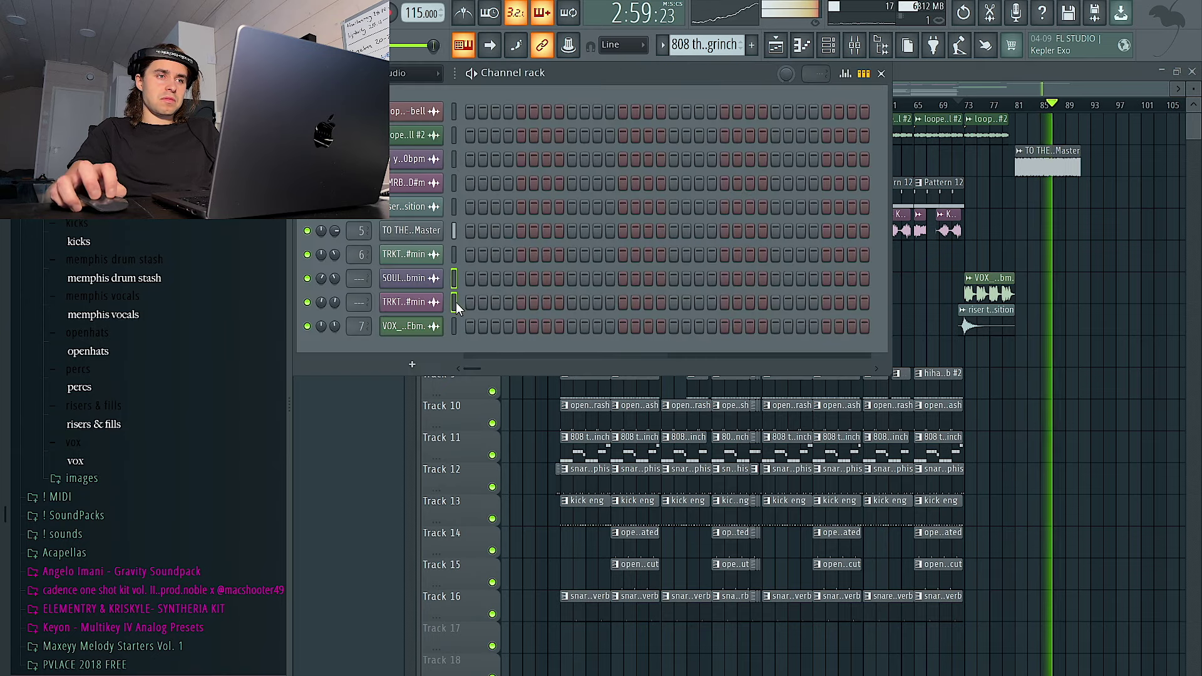
{"action": "left_click", "coordinate": [855, 46]}
{"action": "scroll", "coordinate": [832, 337], "scroll_direction": "down", "scroll_amount": 4}
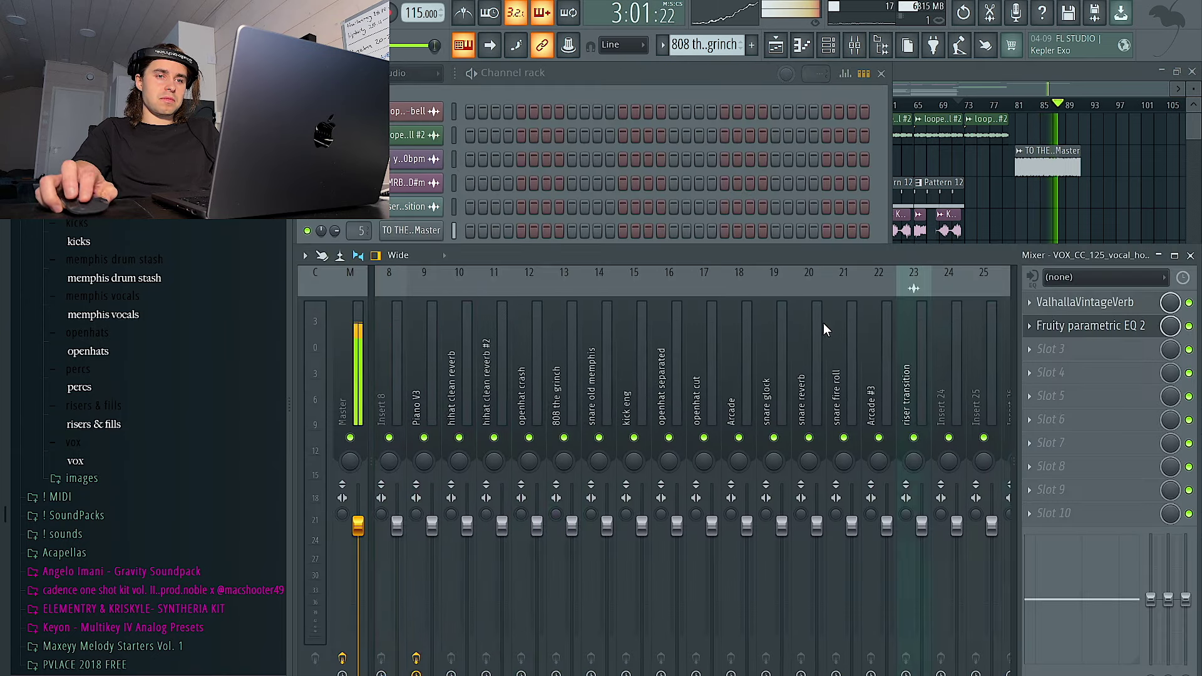
{"action": "left_click", "coordinate": [953, 355]}
{"action": "key", "text": "ctrl+shift+l"}
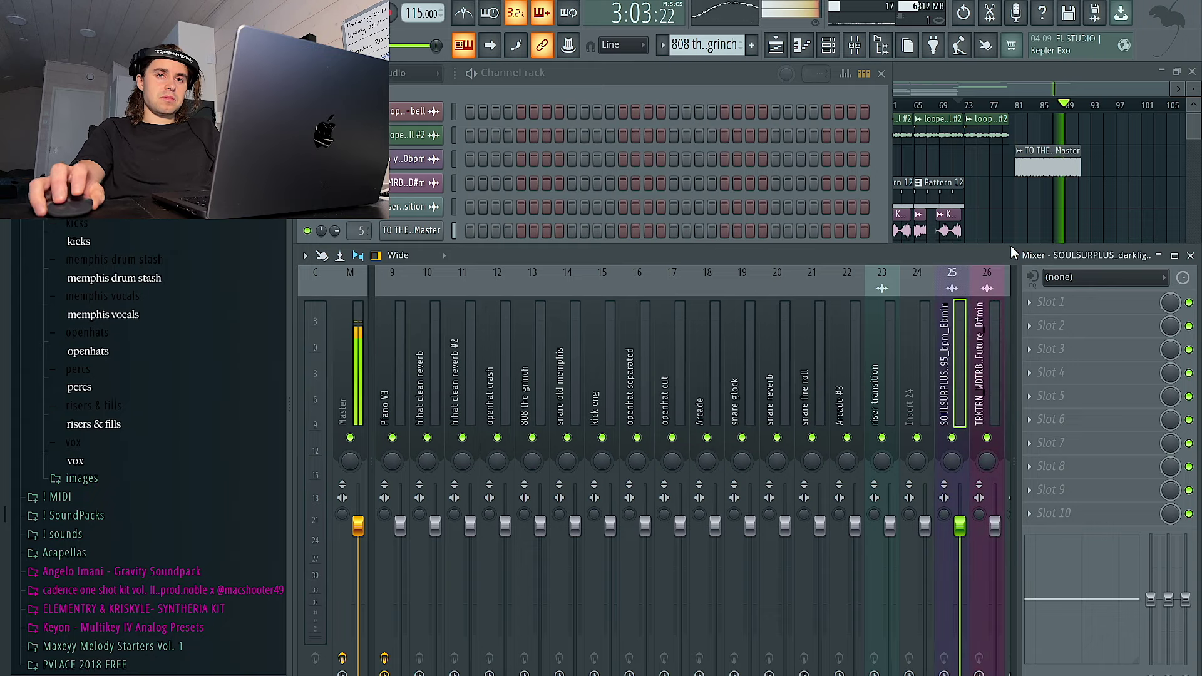
{"action": "right_click", "coordinate": [1027, 226]}
Step: Play the arrangement from bar 9 and adjust the stereo separation of the 808 the grinch mixer track
{"action": "left_click", "coordinate": [562, 104]}
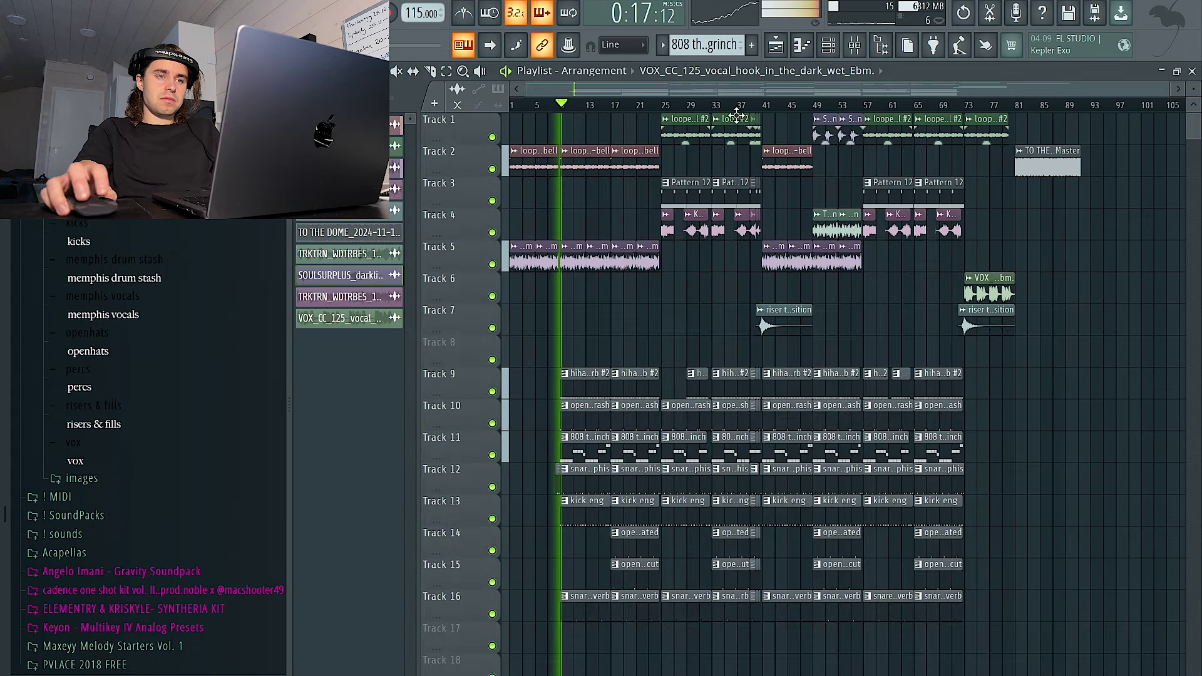
{"action": "left_click", "coordinate": [828, 45]}
{"action": "left_click", "coordinate": [854, 46]}
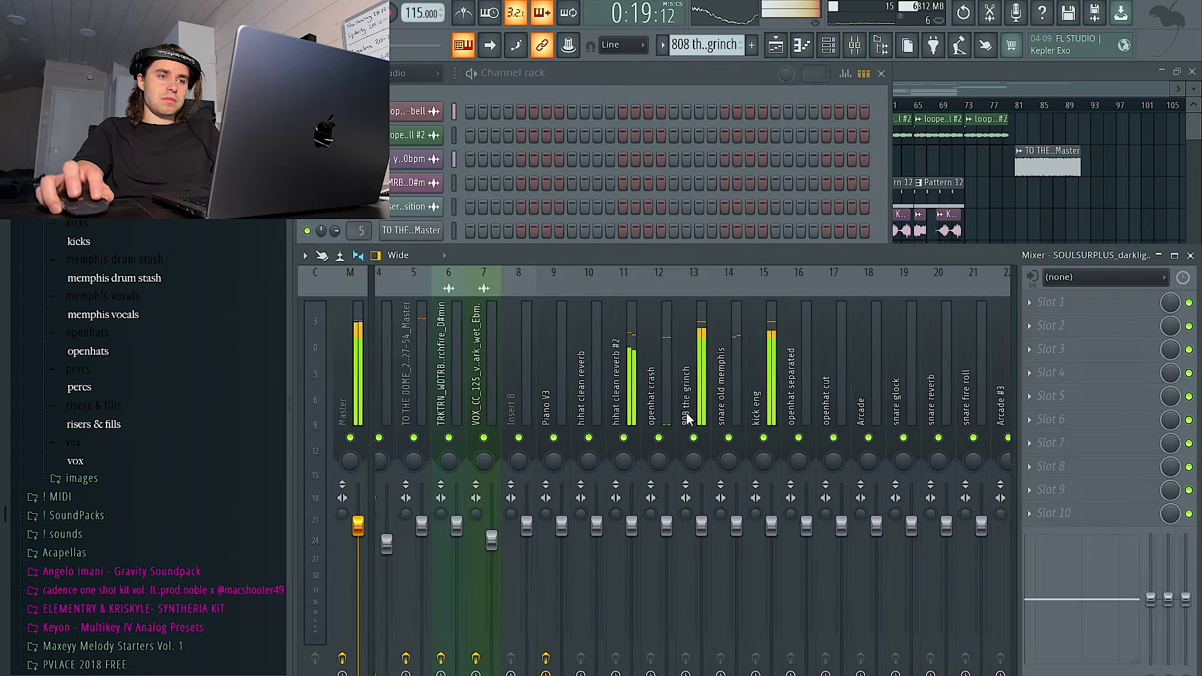
{"action": "left_click", "coordinate": [697, 515]}
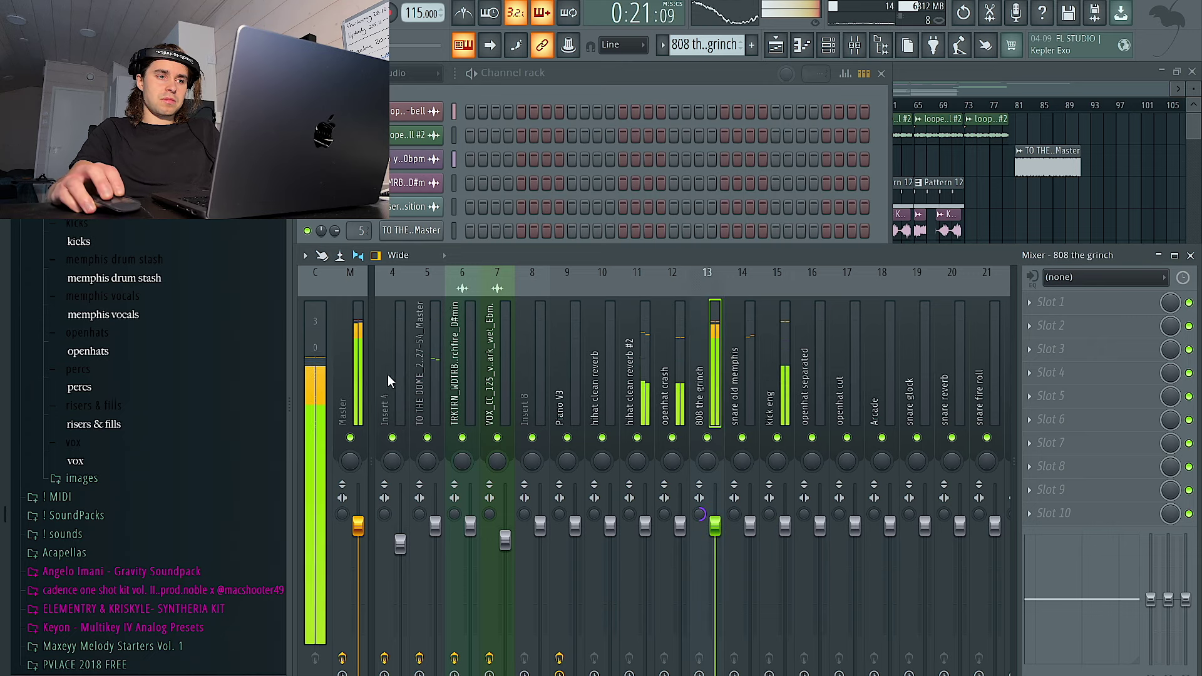
Step: Inspect the Master mixer track's effect chain during playback and return to the playlist
{"action": "left_click", "coordinate": [360, 378]}
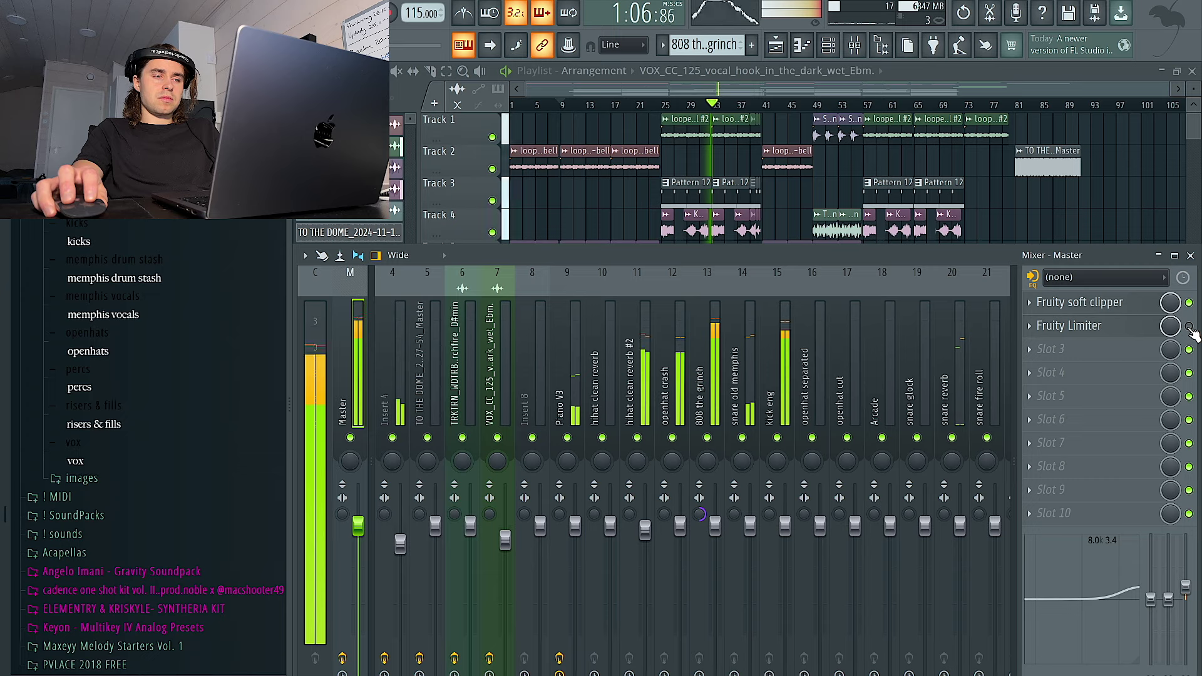
{"action": "key", "text": "F9"}
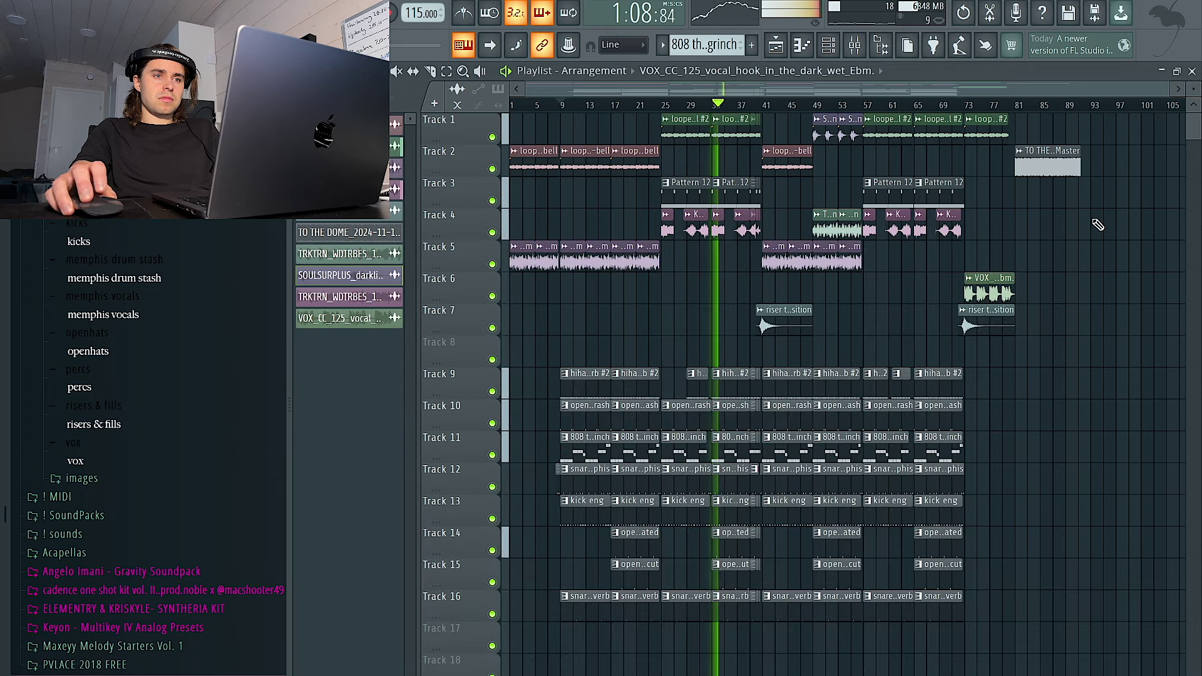
{"action": "key", "text": "space"}
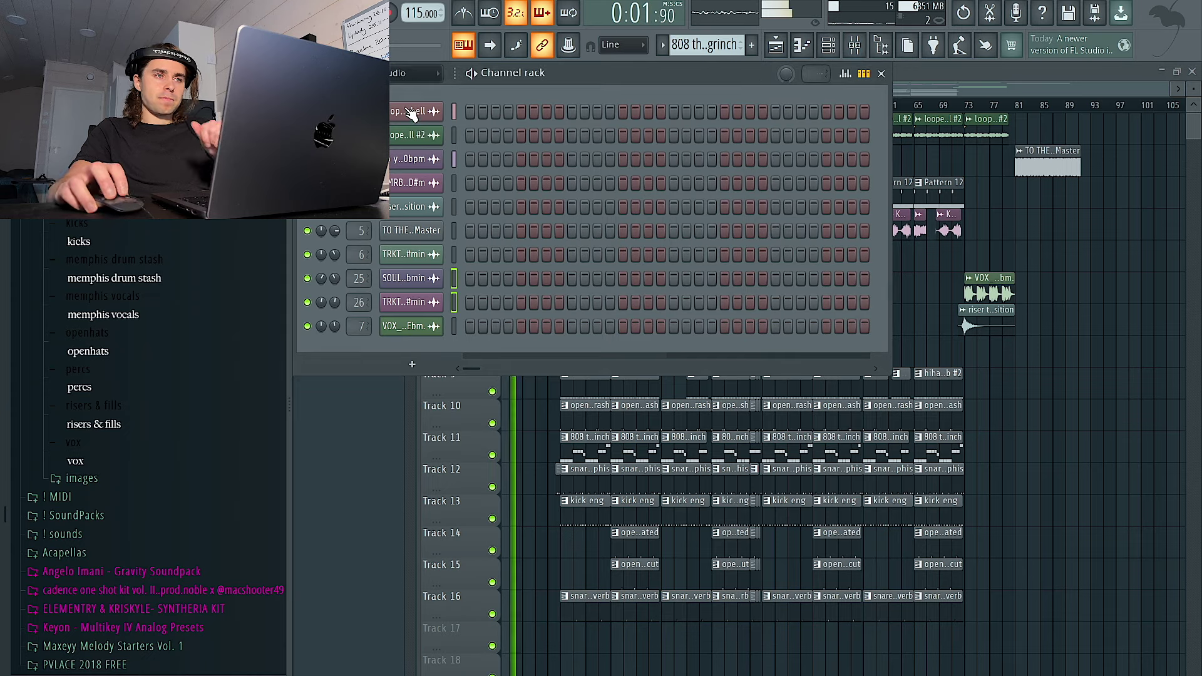
Step: Look over the audio clip channels in the channel rack and pick the riser transition clip in the playlist
{"action": "left_click", "coordinate": [399, 89]}
{"action": "scroll", "coordinate": [615, 298], "scroll_direction": "down", "scroll_amount": 2}
{"action": "right_click", "coordinate": [1063, 397]}
{"action": "left_click", "coordinate": [782, 321]}
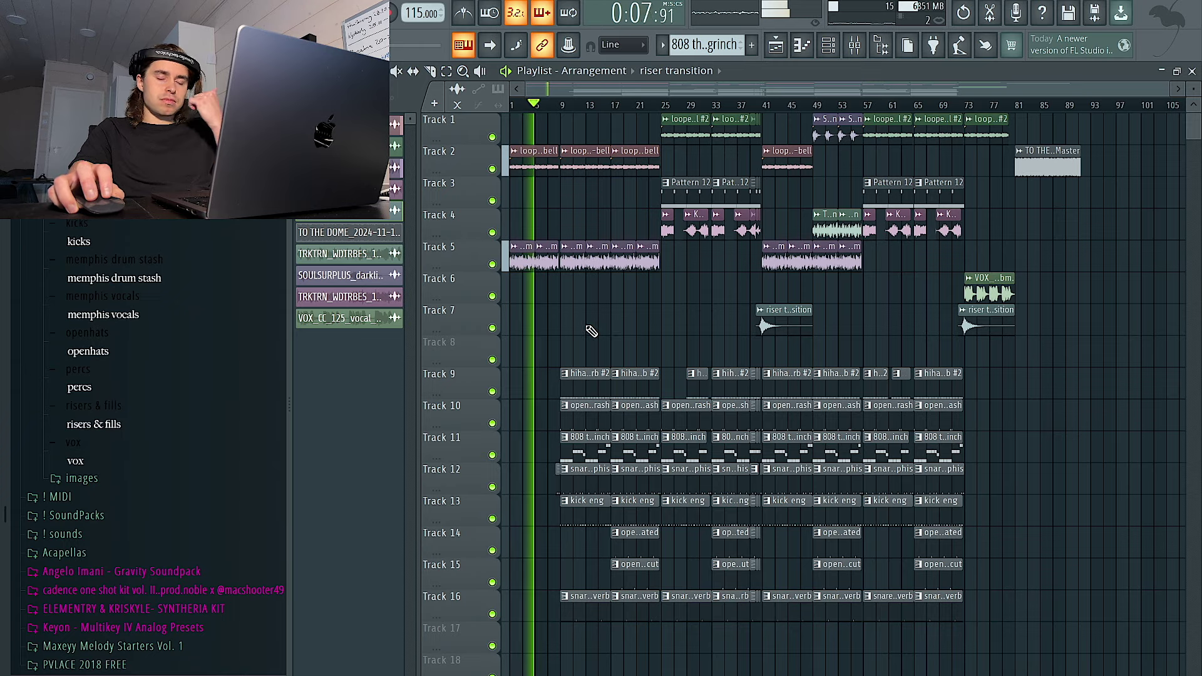
Step: Extend the looperman bell clip on track 2 and the to your dome clip on track 5 to end at bar 9
{"action": "scroll", "coordinate": [548, 337], "scroll_direction": "up", "scroll_amount": 5}
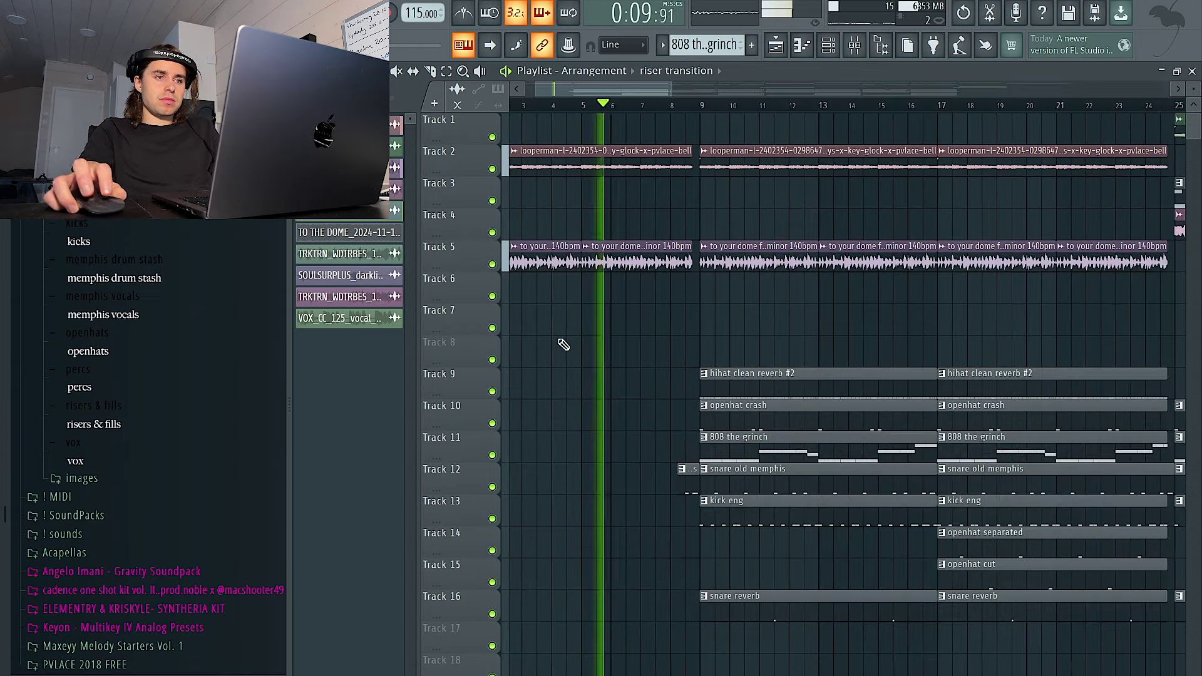
{"action": "scroll", "coordinate": [588, 343], "scroll_direction": "down", "scroll_amount": 2}
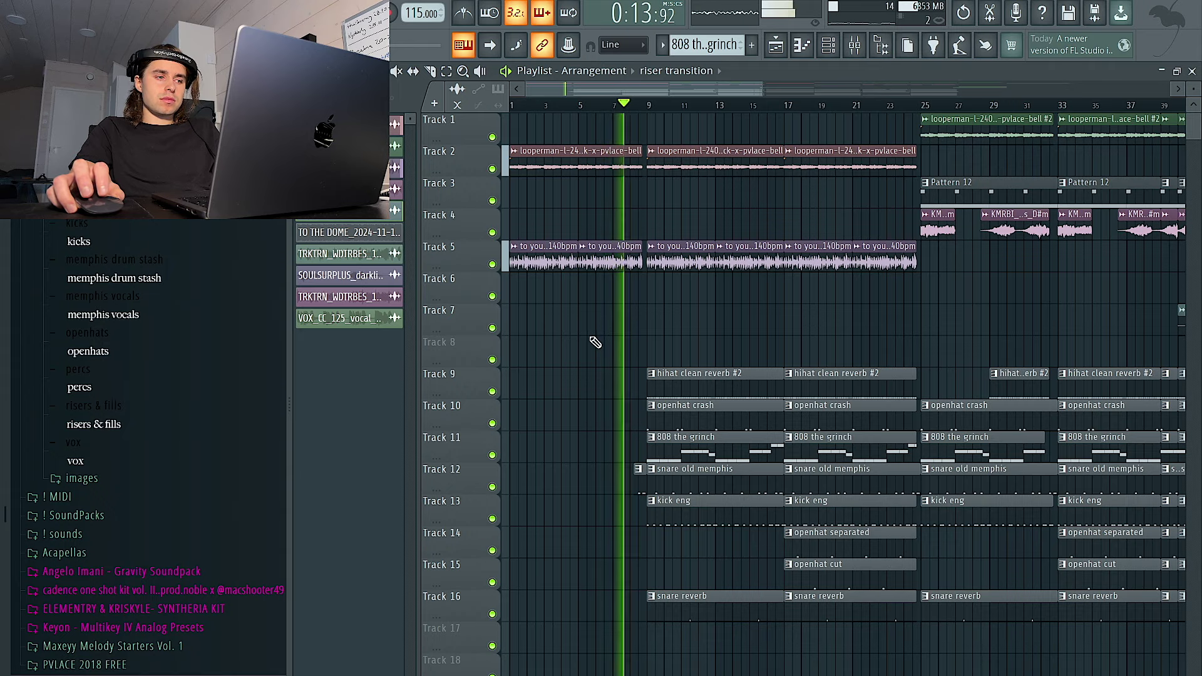
{"action": "scroll", "coordinate": [231, 341], "scroll_direction": "up", "scroll_amount": 8}
{"action": "scroll", "coordinate": [599, 358], "scroll_direction": "up", "scroll_amount": 4}
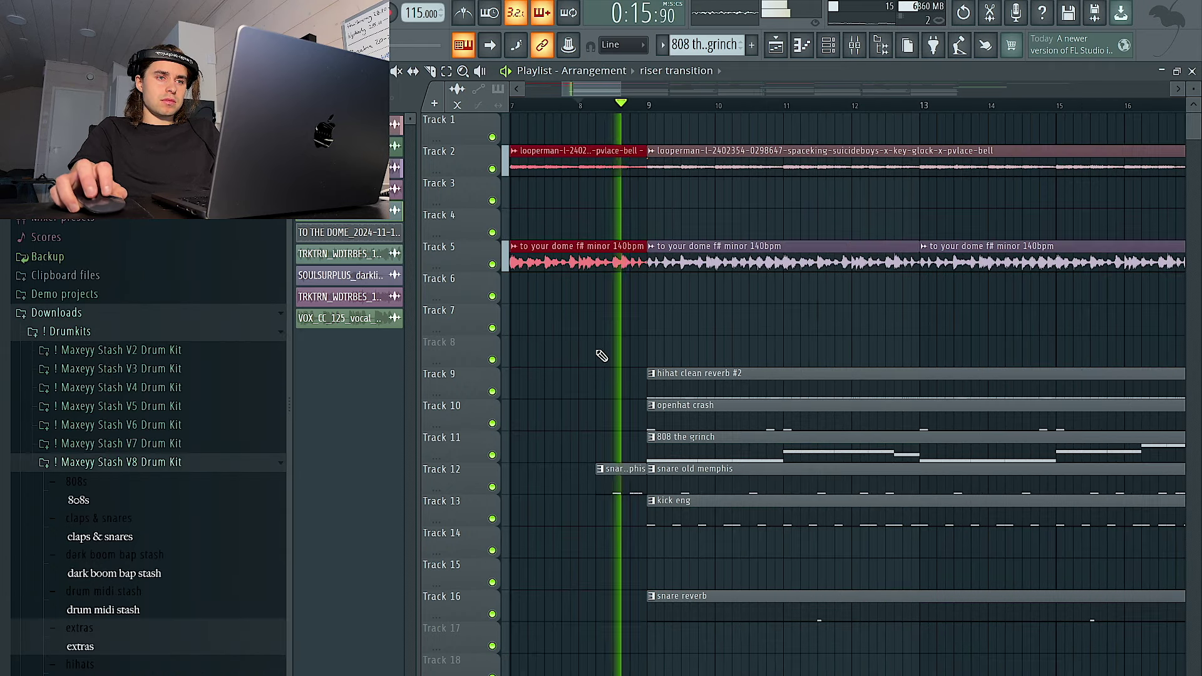
{"action": "scroll", "coordinate": [623, 354], "scroll_direction": "down", "scroll_amount": 4}
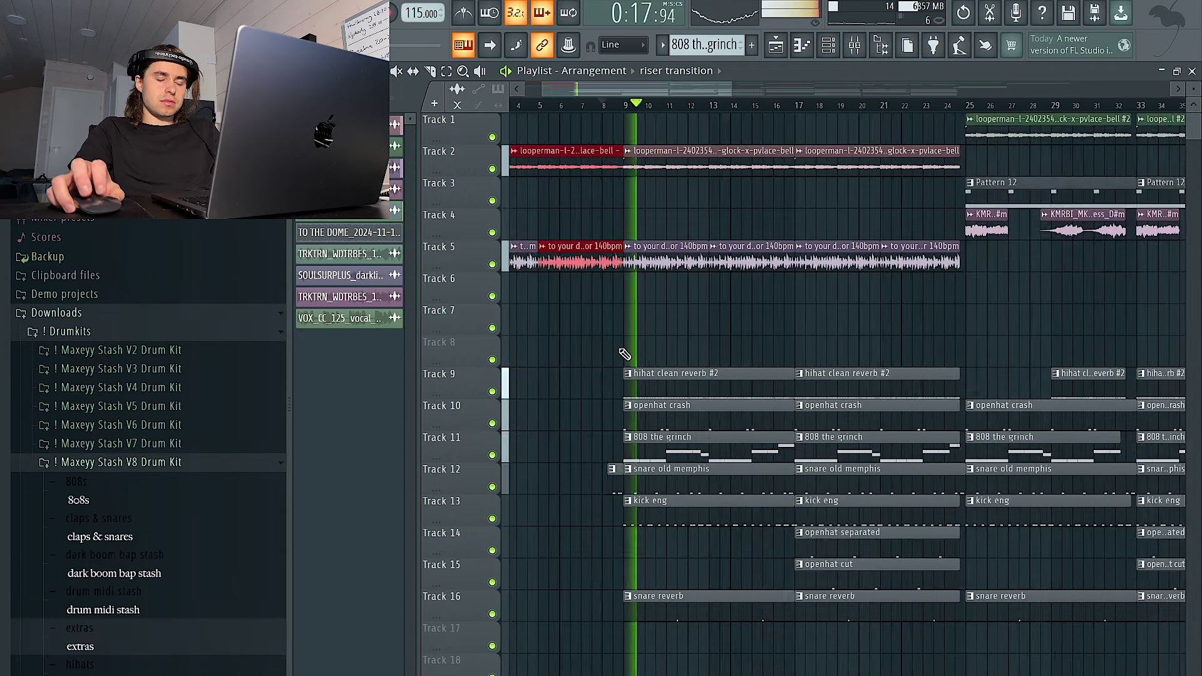
{"action": "scroll", "coordinate": [573, 358], "scroll_direction": "down", "scroll_amount": 2}
{"action": "scroll", "coordinate": [545, 363], "scroll_direction": "up", "scroll_amount": 2}
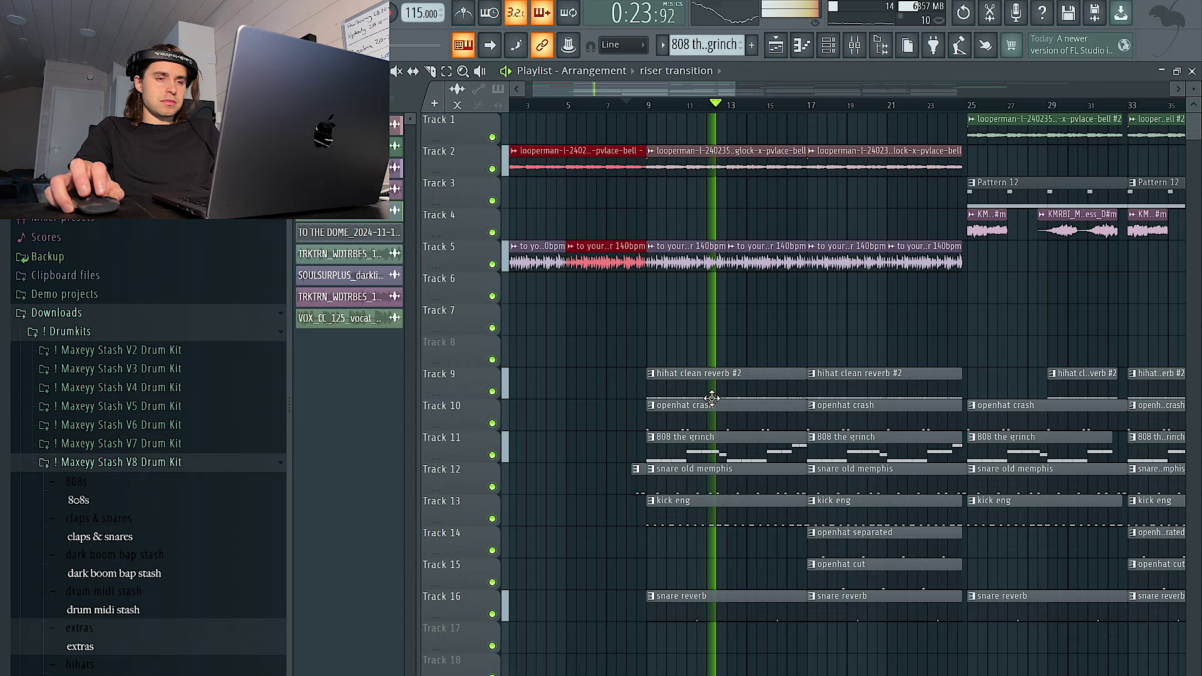
{"action": "scroll", "coordinate": [720, 399], "scroll_direction": "up", "scroll_amount": 3}
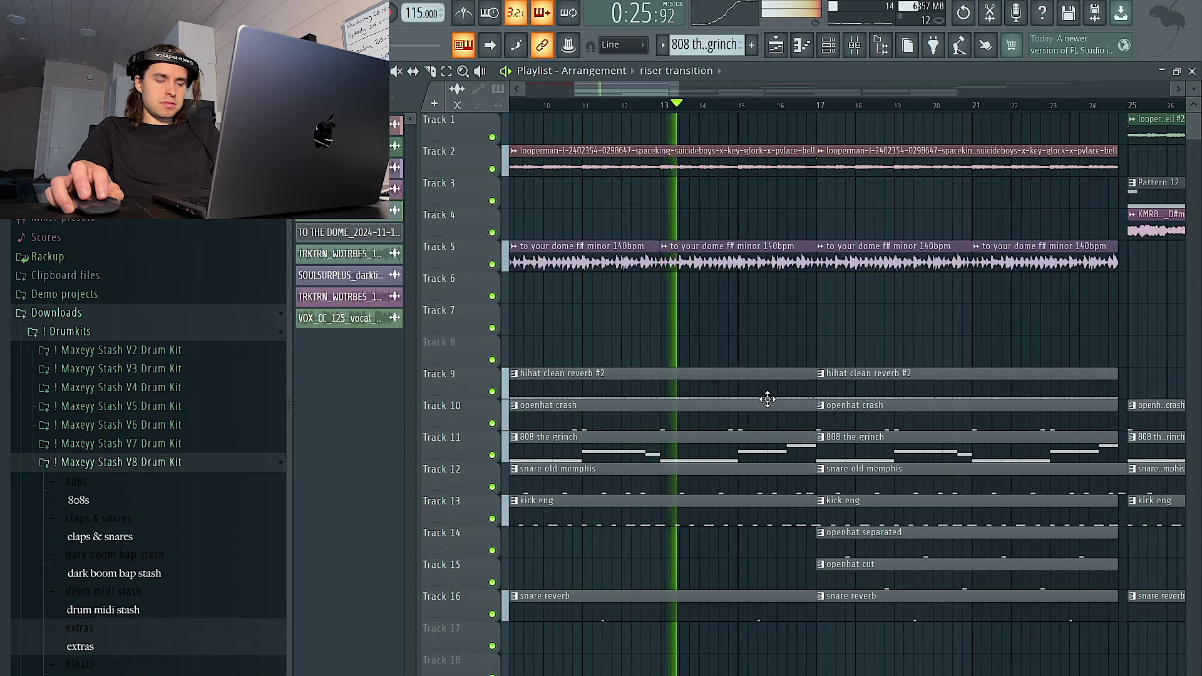
Step: Check the level of the hihat clean reverb #2 mixer track during playback and return to the playlist
{"action": "scroll", "coordinate": [769, 407], "scroll_direction": "down", "scroll_amount": 4}
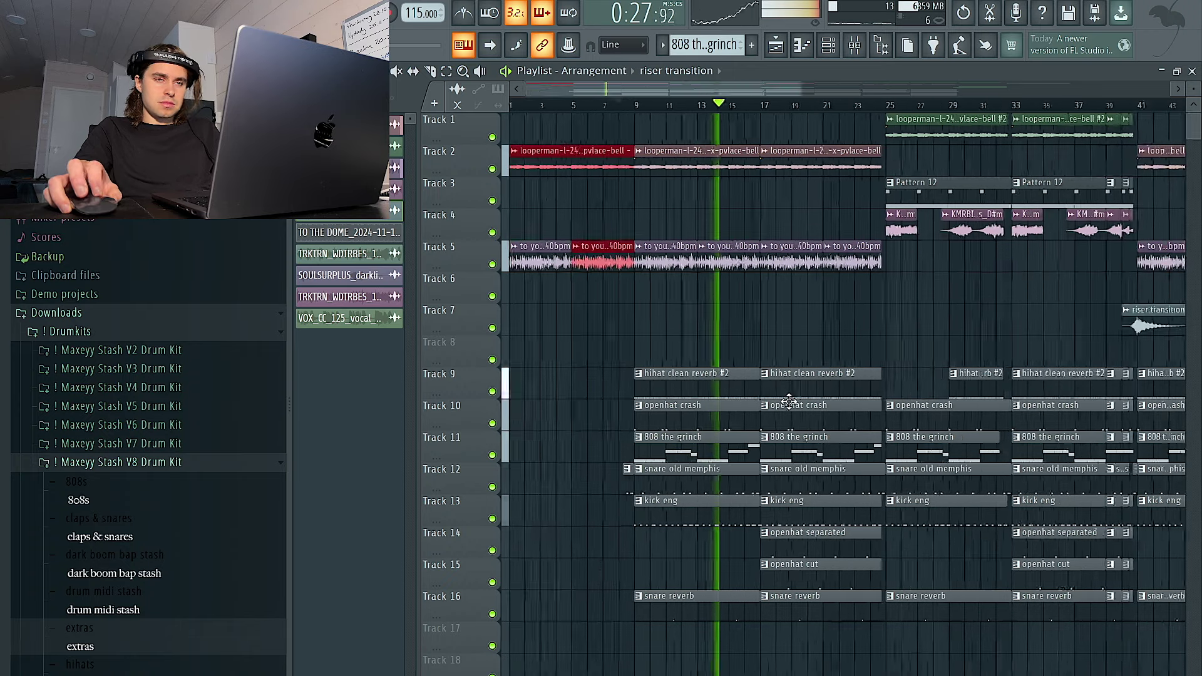
{"action": "left_click", "coordinate": [854, 45]}
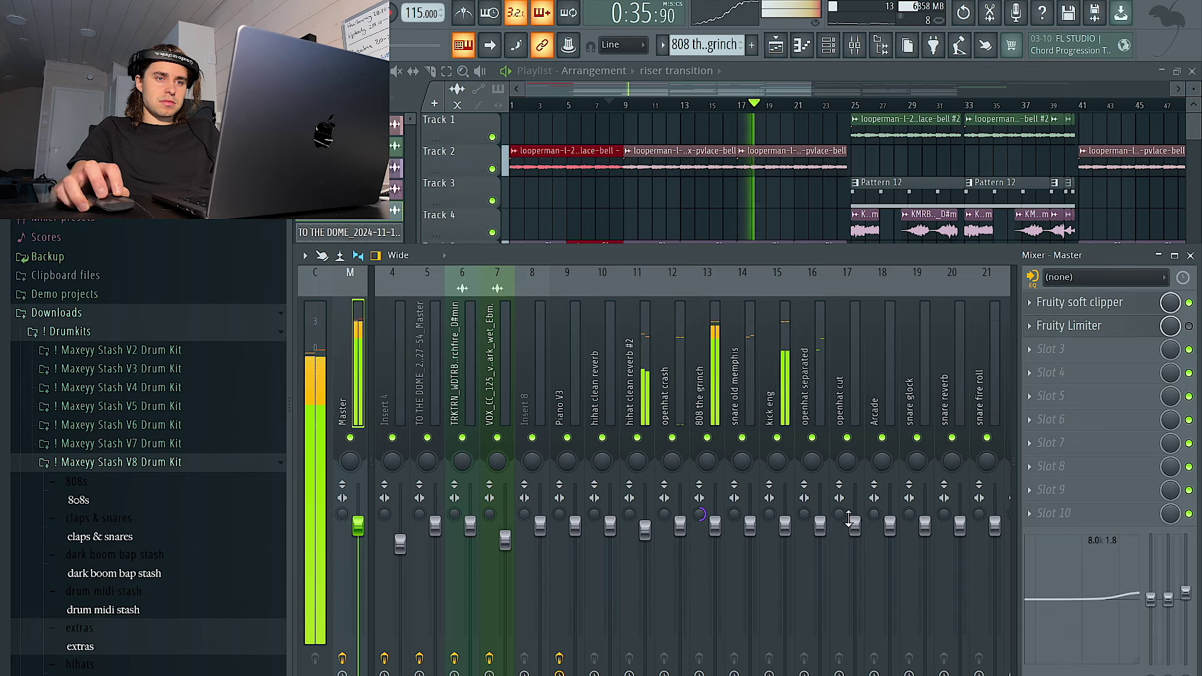
{"action": "left_click", "coordinate": [645, 530]}
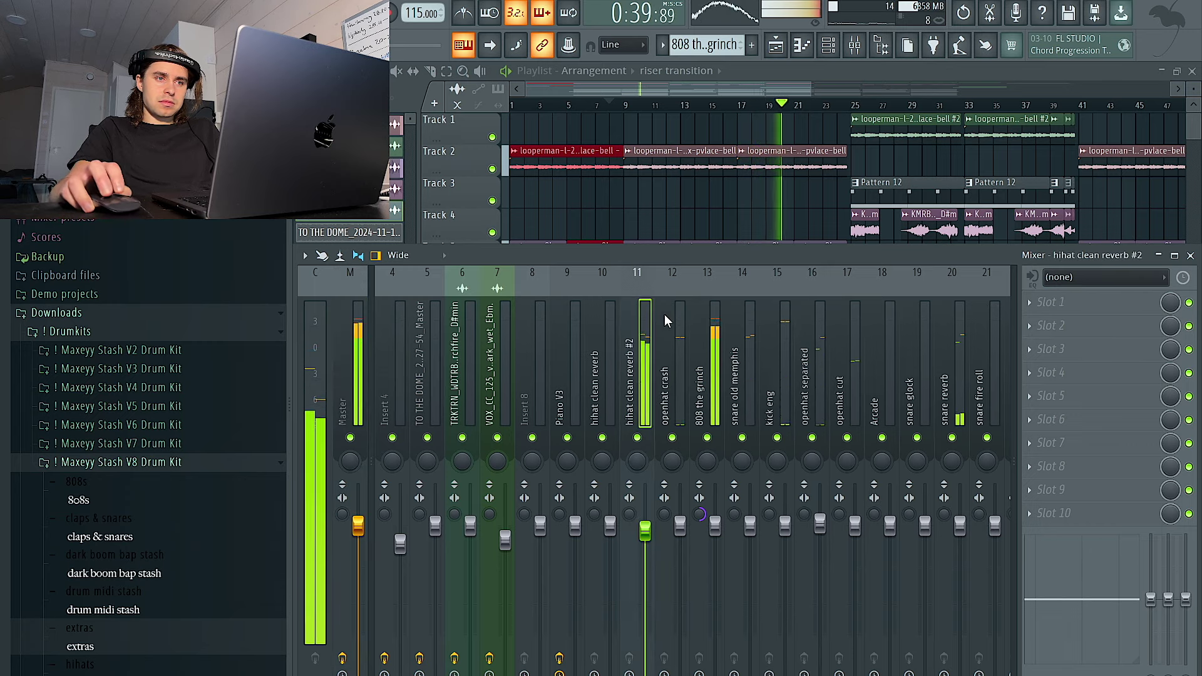
{"action": "scroll", "coordinate": [660, 343], "scroll_direction": "up", "scroll_amount": 1}
{"action": "left_click", "coordinate": [689, 195]}
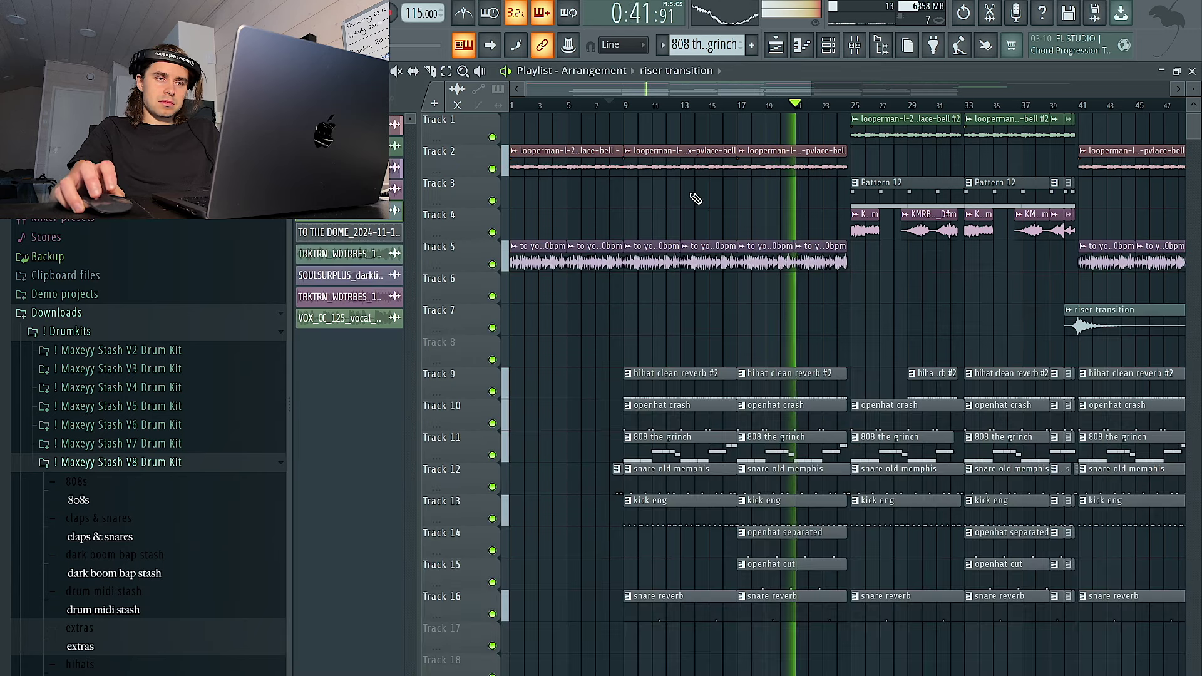
Step: Move both groups of KMRBI vocal clips from track 4 down to track 6 in the playlist
{"action": "scroll", "coordinate": [720, 251], "scroll_direction": "down", "scroll_amount": 2}
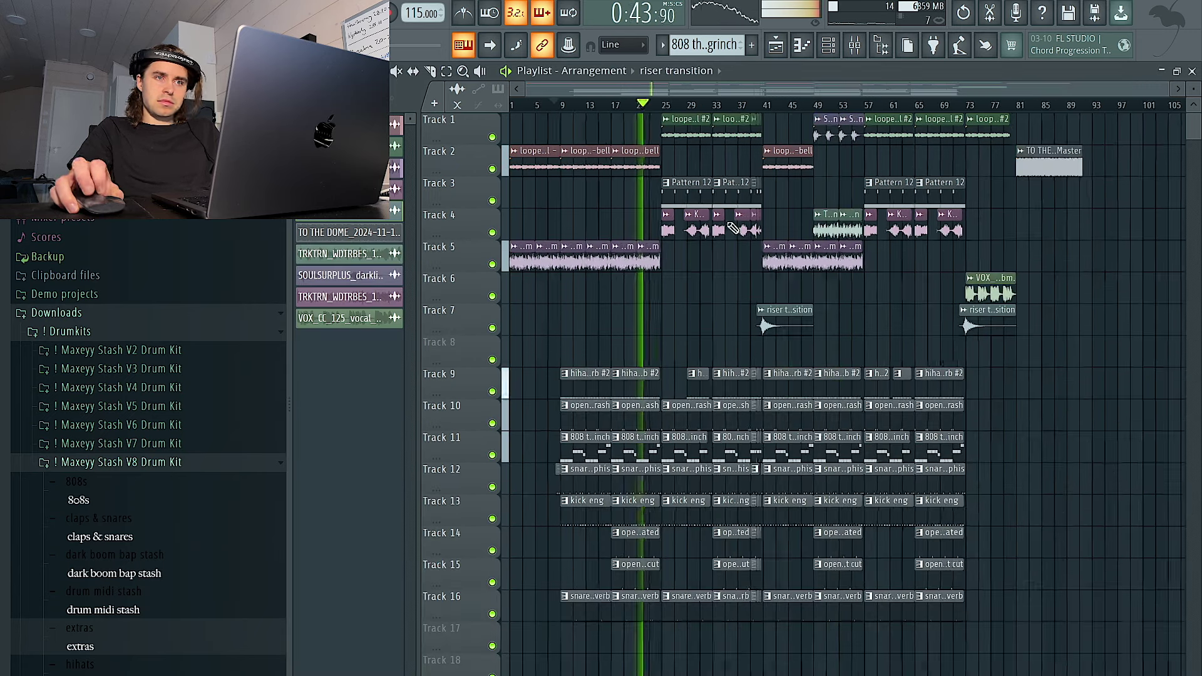
{"action": "left_click_drag", "start_coordinate": [758, 231], "coordinate": [611, 224]}
{"action": "key", "text": "shift+Down"}
{"action": "key", "text": "shift+Down"}
{"action": "left_click_drag", "start_coordinate": [989, 222], "coordinate": [867, 224]}
{"action": "key", "text": "shift+Down"}
{"action": "key", "text": "shift+Down"}
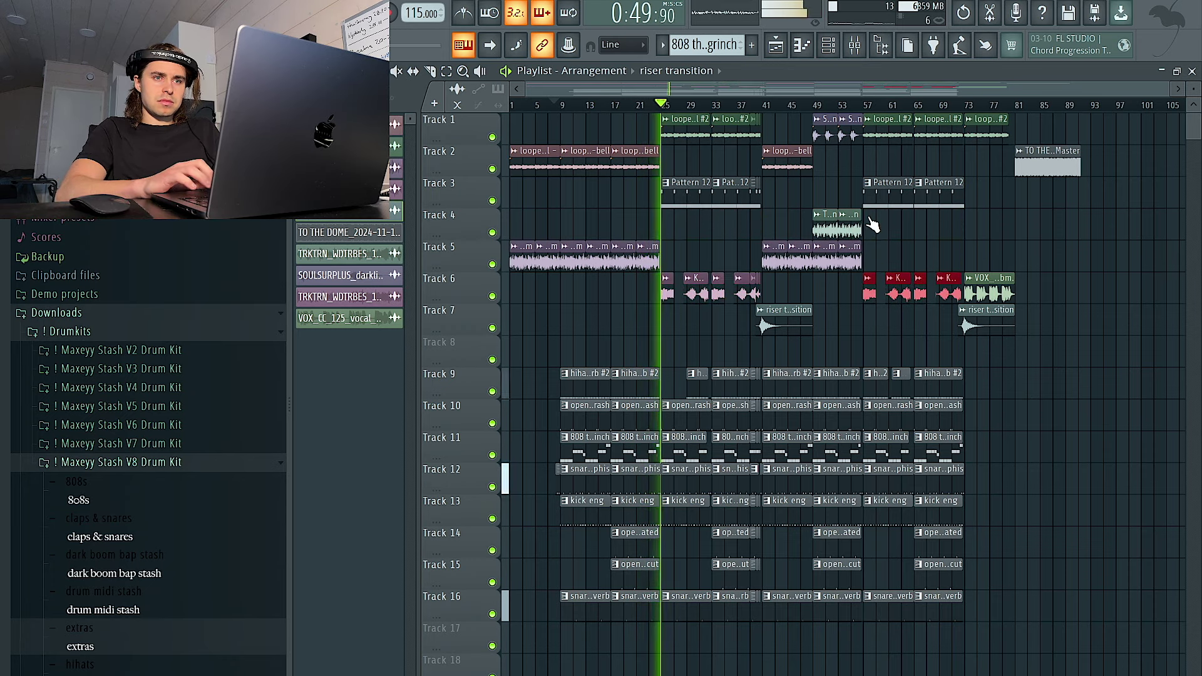
Step: Move the two SOULSURPLUS vocal clips starting at bar 49 from track 1 down to track 8
{"action": "key", "text": "ctrl+d"}
{"action": "left_click_drag", "start_coordinate": [884, 238], "coordinate": [770, 217]}
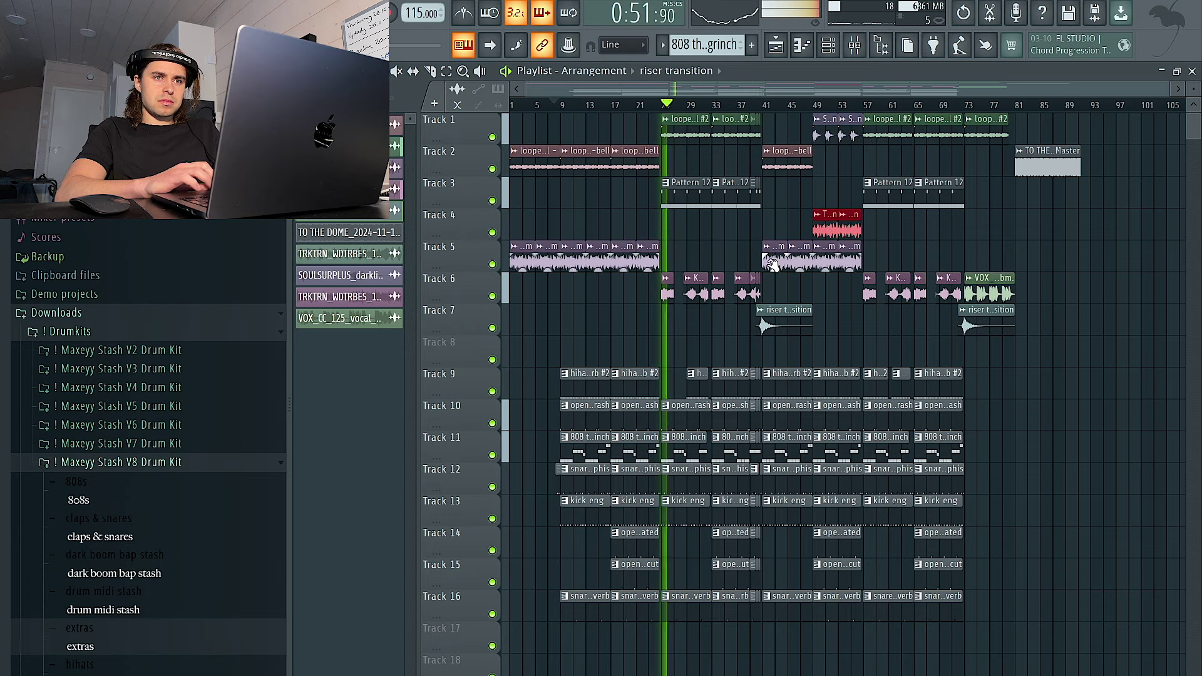
{"action": "left_click_drag", "start_coordinate": [864, 163], "coordinate": [831, 140]}
{"action": "key", "text": "shift+Down"}
{"action": "key", "text": "shift+Down"}
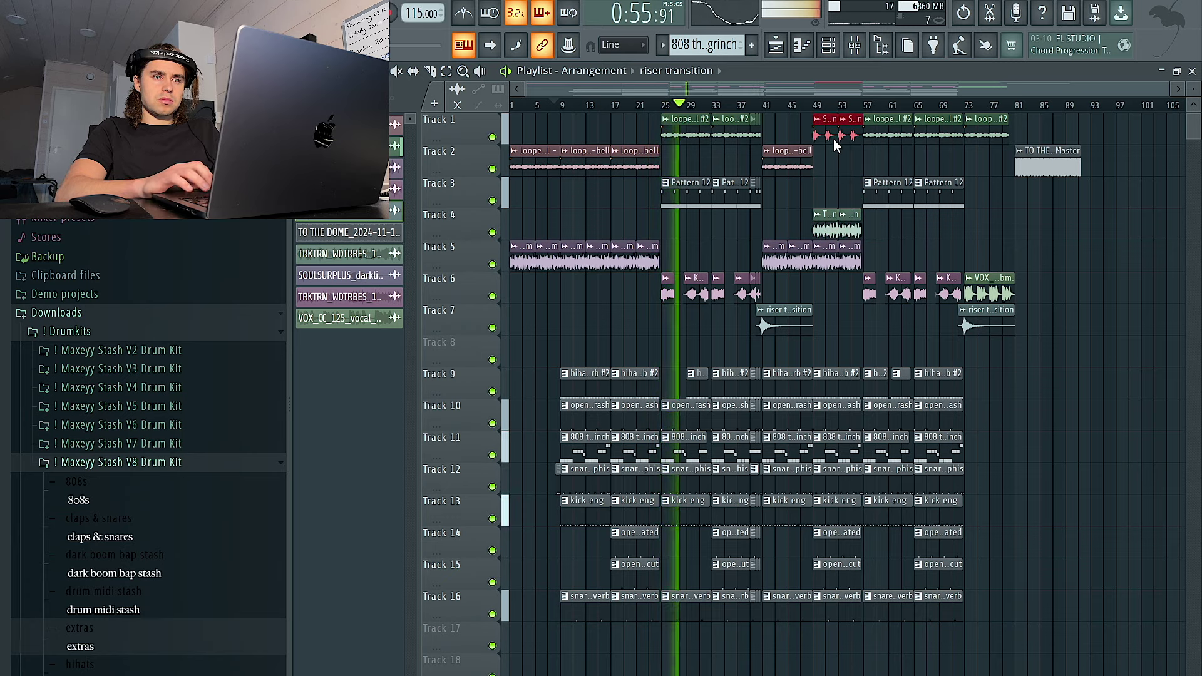
{"action": "key", "text": "shift+Down"}
{"action": "key", "text": "shift+Down"}
{"action": "key", "text": "shift+Down"}
{"action": "key", "text": "shift+Down"}
{"action": "key", "text": "shift+Down"}
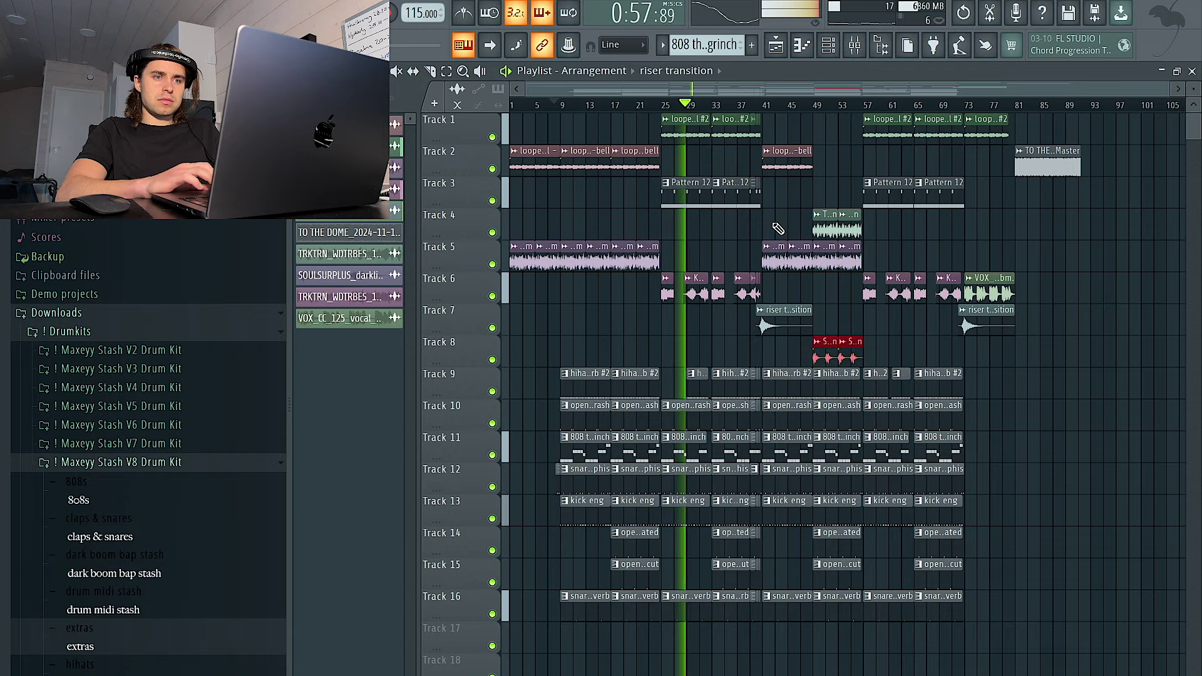
{"action": "scroll", "coordinate": [779, 229], "scroll_direction": "up", "scroll_amount": 2}
{"action": "scroll", "coordinate": [698, 240], "scroll_direction": "left", "scroll_amount": 3}
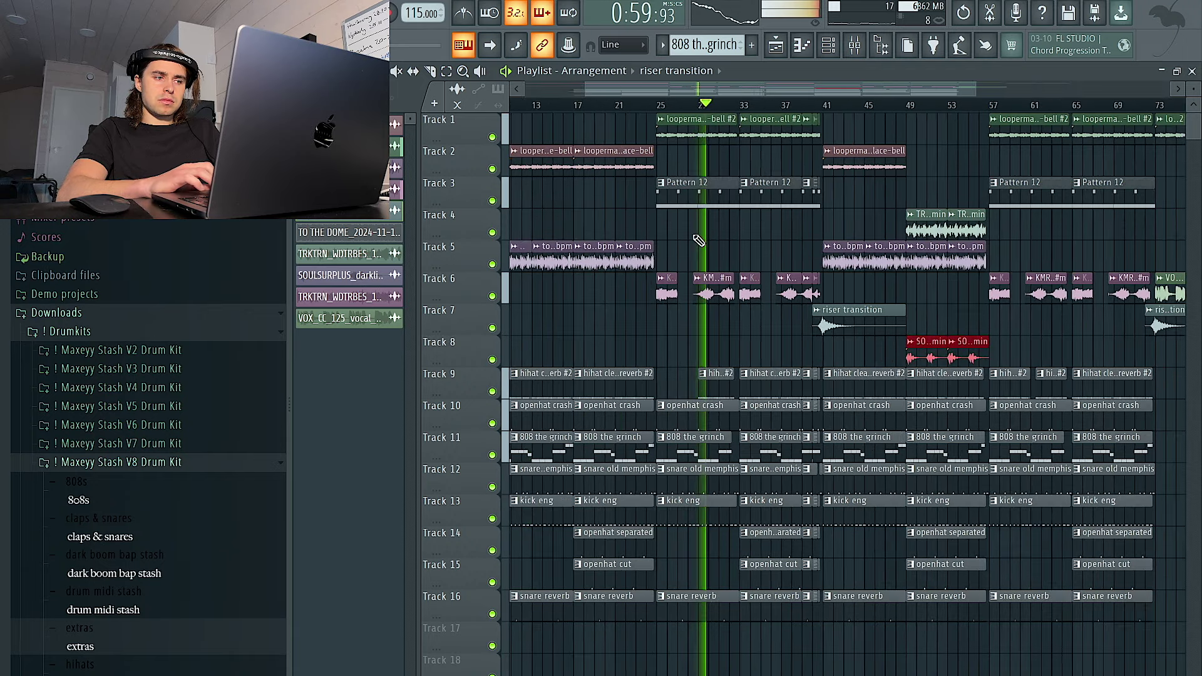
{"action": "scroll", "coordinate": [729, 264], "scroll_direction": "down", "scroll_amount": 2}
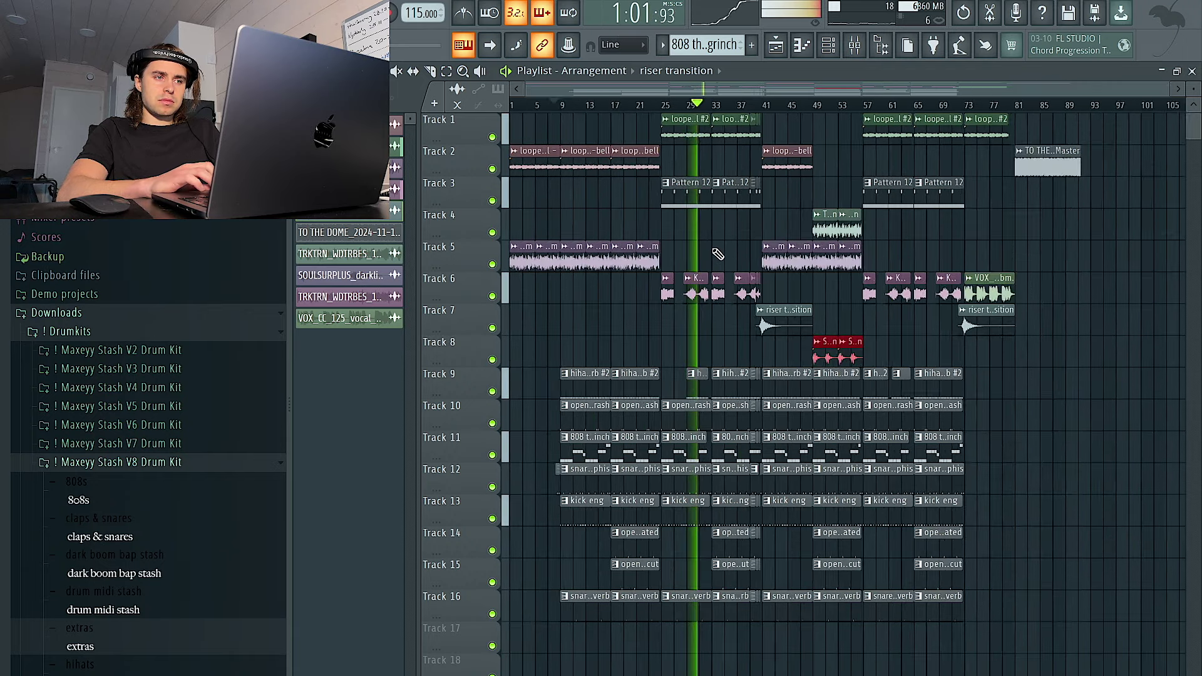
{"action": "scroll", "coordinate": [717, 253], "scroll_direction": "up", "scroll_amount": 2}
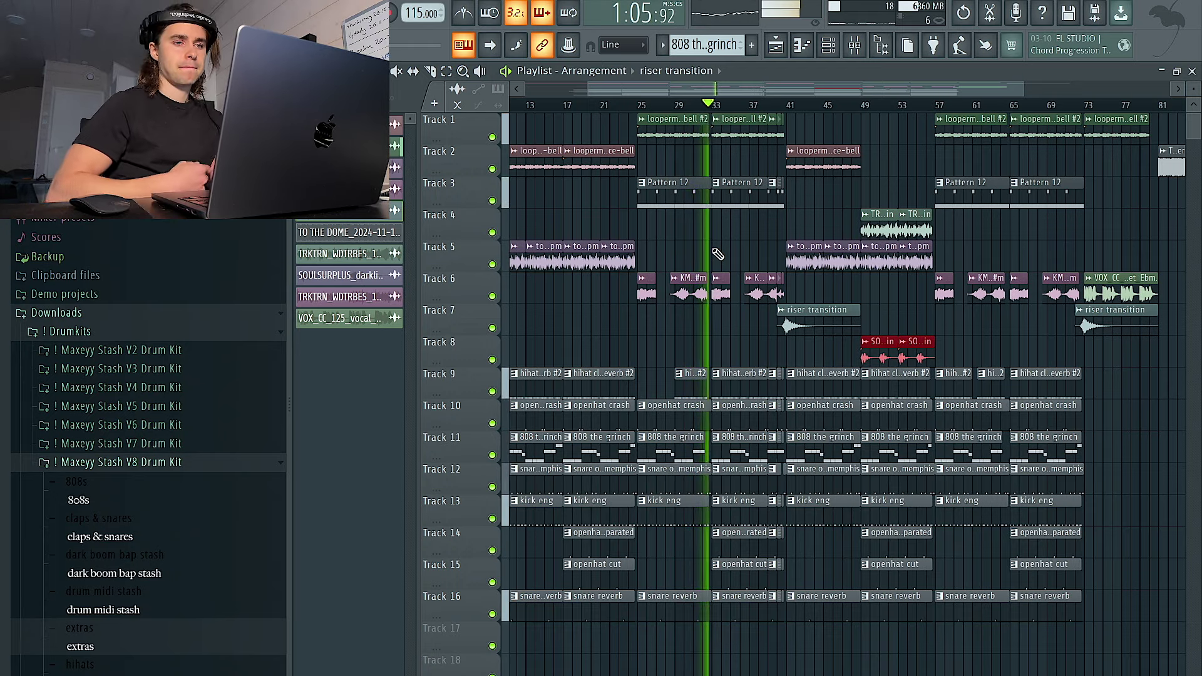
{"action": "scroll", "coordinate": [717, 255], "scroll_direction": "down", "scroll_amount": 2}
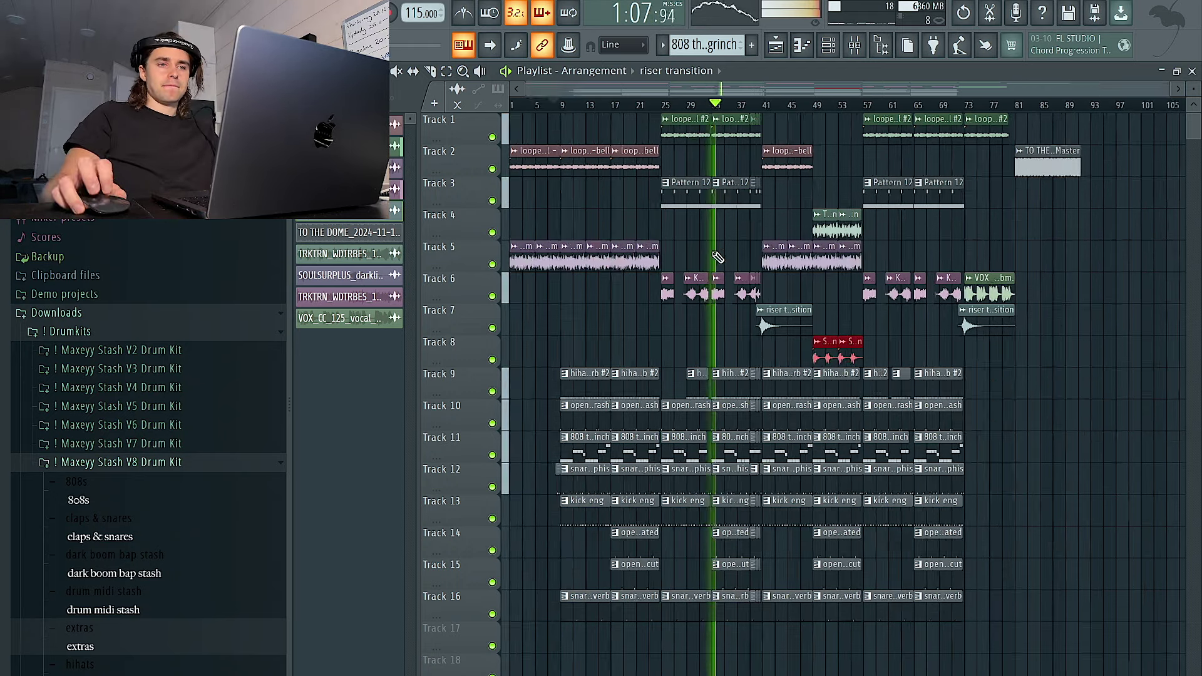
{"action": "scroll", "coordinate": [738, 258], "scroll_direction": "up", "scroll_amount": 4}
{"action": "scroll", "coordinate": [736, 259], "scroll_direction": "down", "scroll_amount": 4}
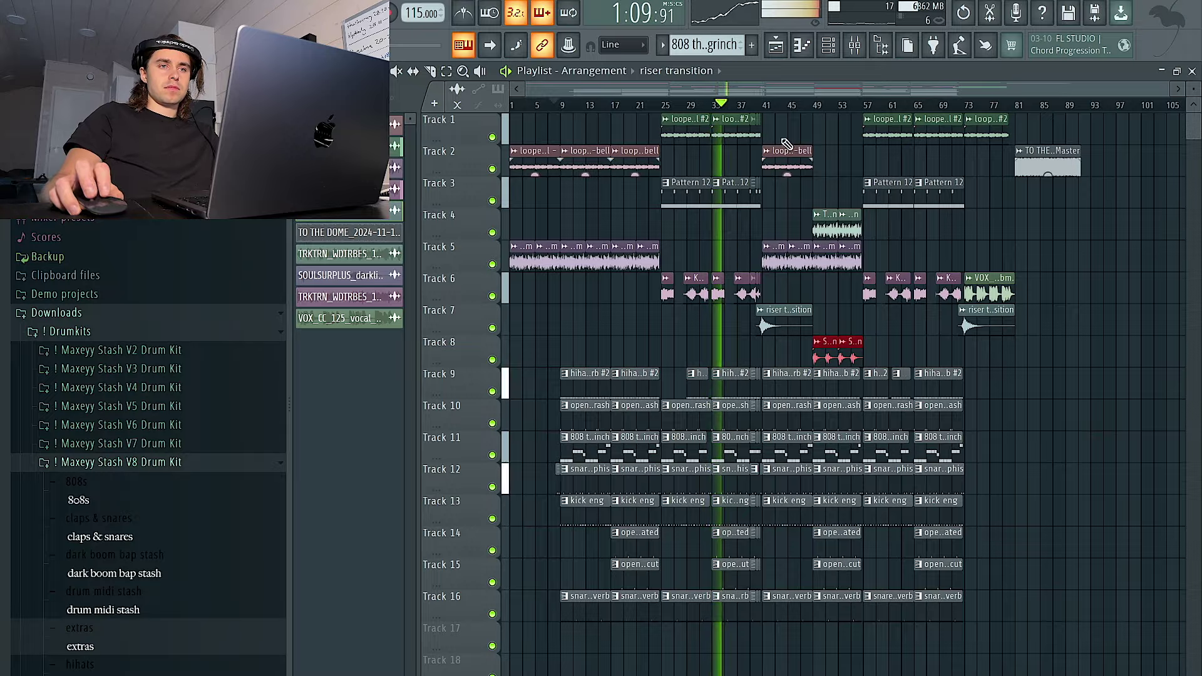
Step: Review the snare reverb pattern's notes in the piano roll and remove its playlist clip at bar 25 on track 16
{"action": "left_click", "coordinate": [836, 45]}
{"action": "scroll", "coordinate": [595, 156], "scroll_direction": "up", "scroll_amount": 2}
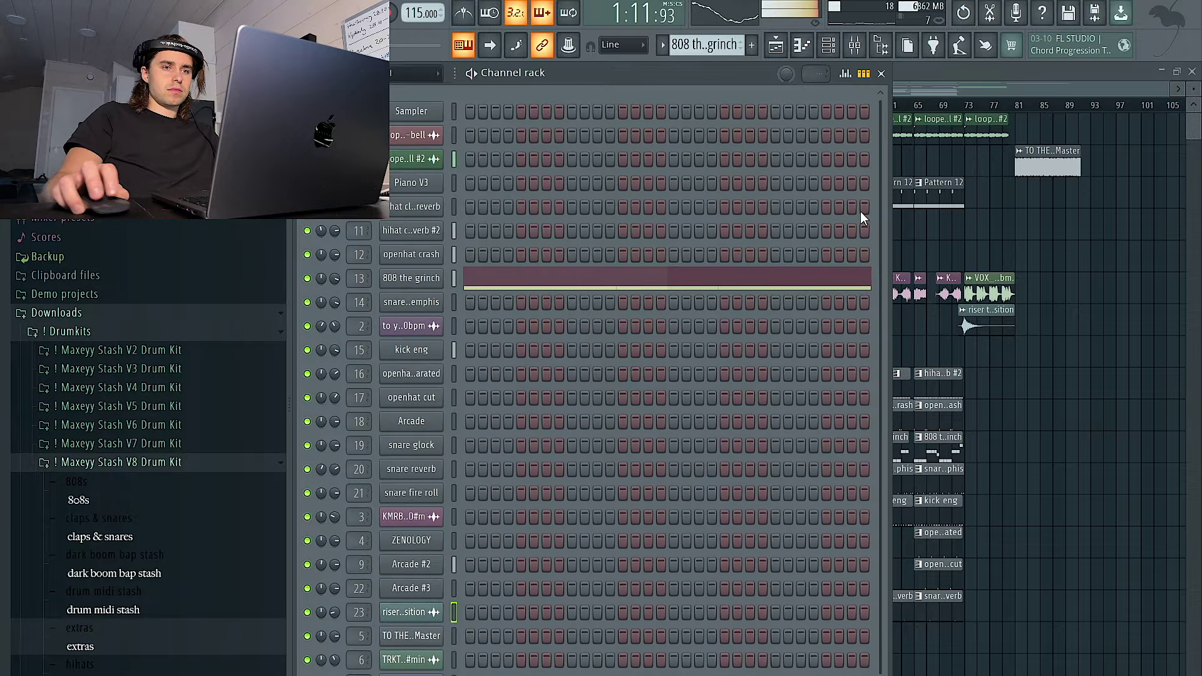
{"action": "right_click", "coordinate": [1126, 328]}
{"action": "scroll", "coordinate": [725, 347], "scroll_direction": "up", "scroll_amount": 3}
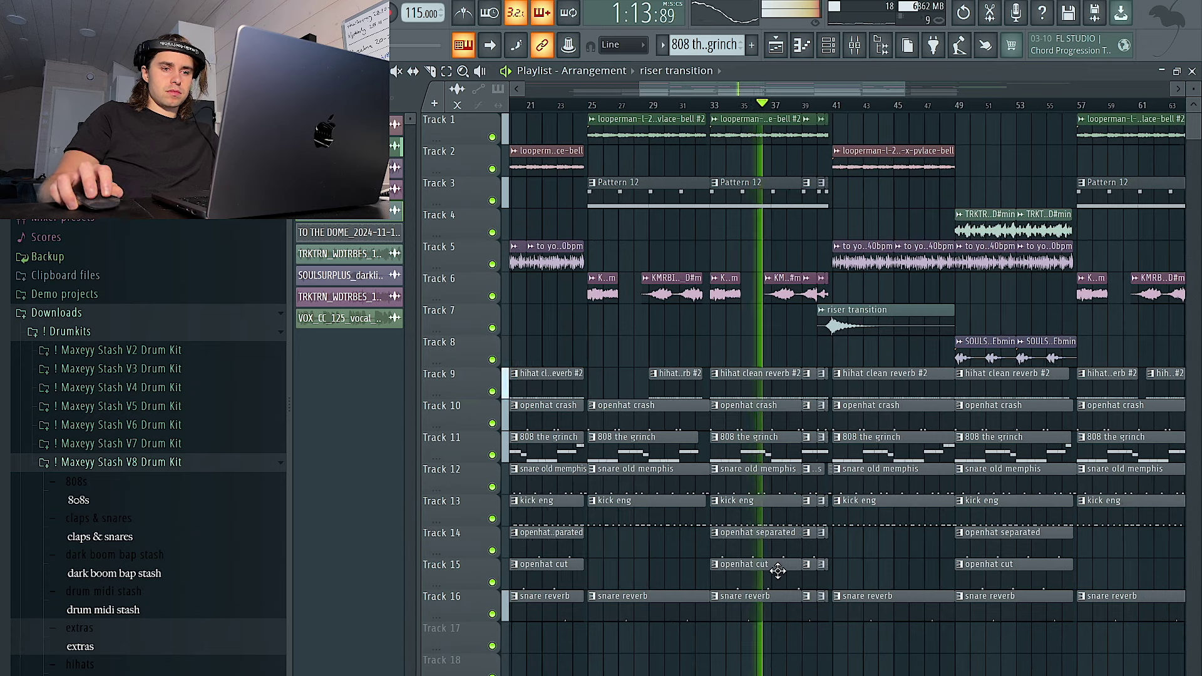
{"action": "double_click", "coordinate": [749, 613]}
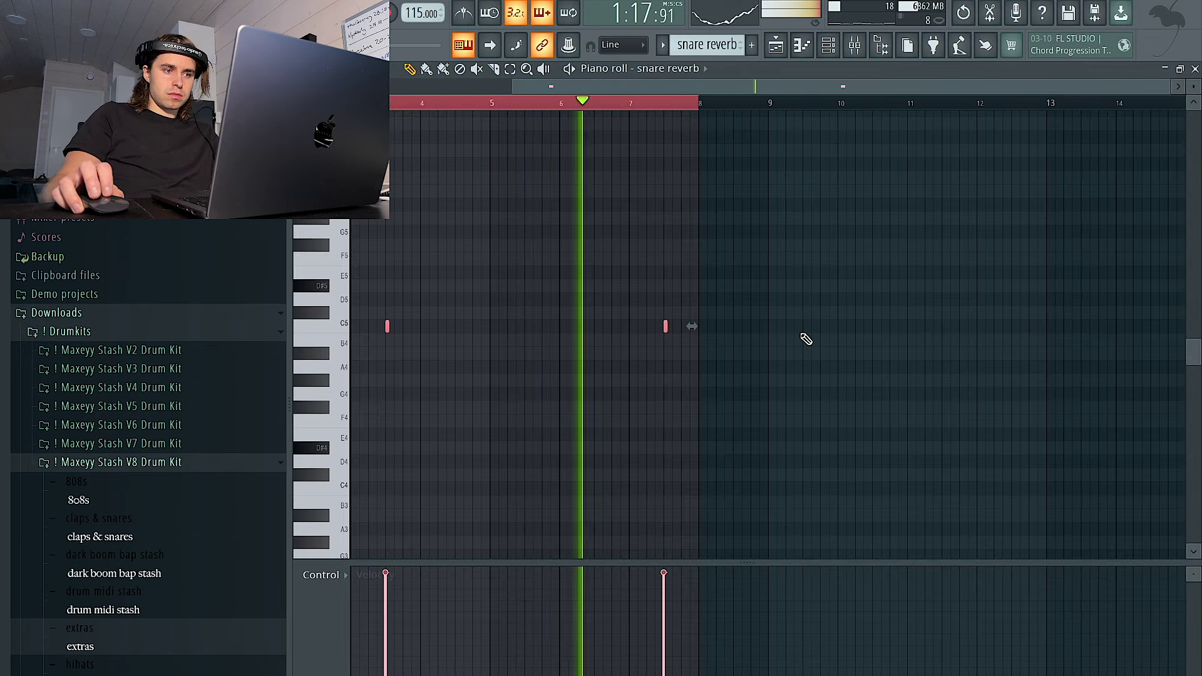
{"action": "scroll", "coordinate": [807, 340], "scroll_direction": "right", "scroll_amount": 1}
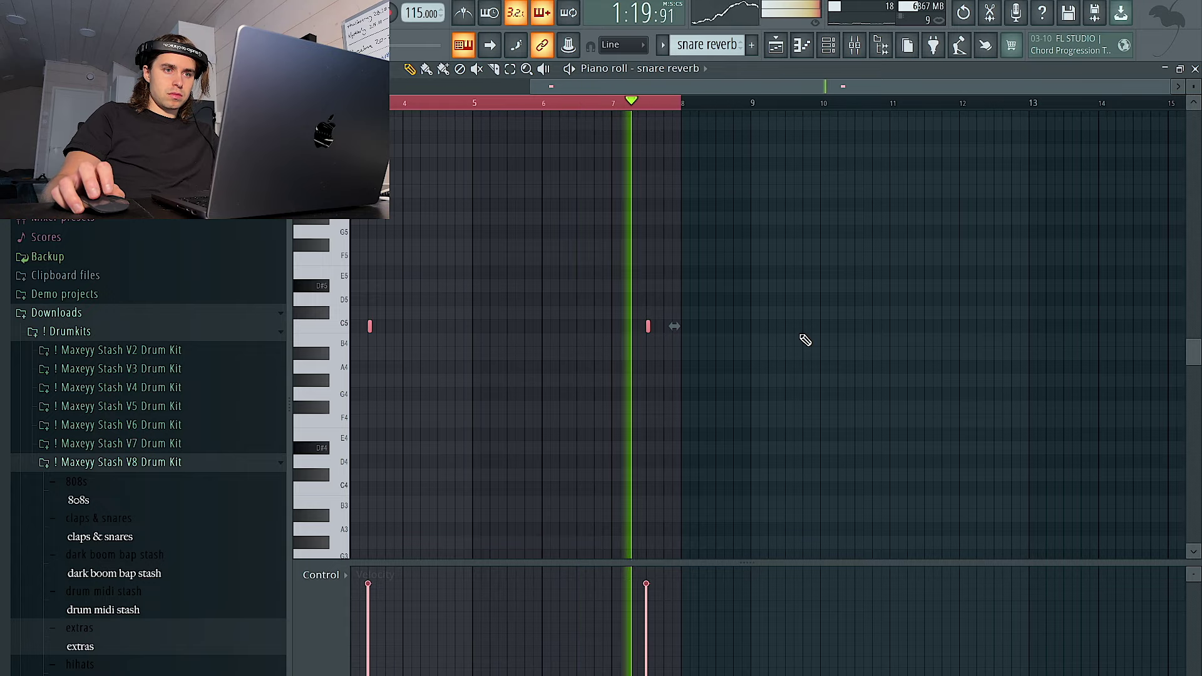
{"action": "left_click", "coordinate": [775, 45]}
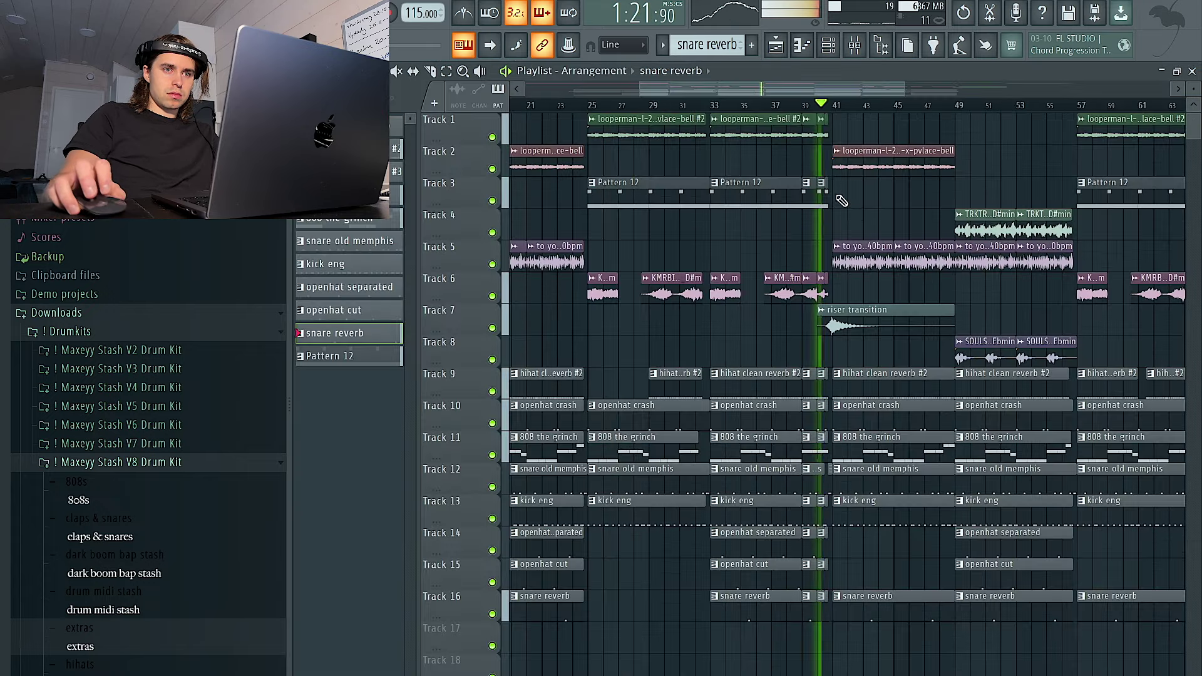
{"action": "scroll", "coordinate": [889, 241], "scroll_direction": "up", "scroll_amount": 1}
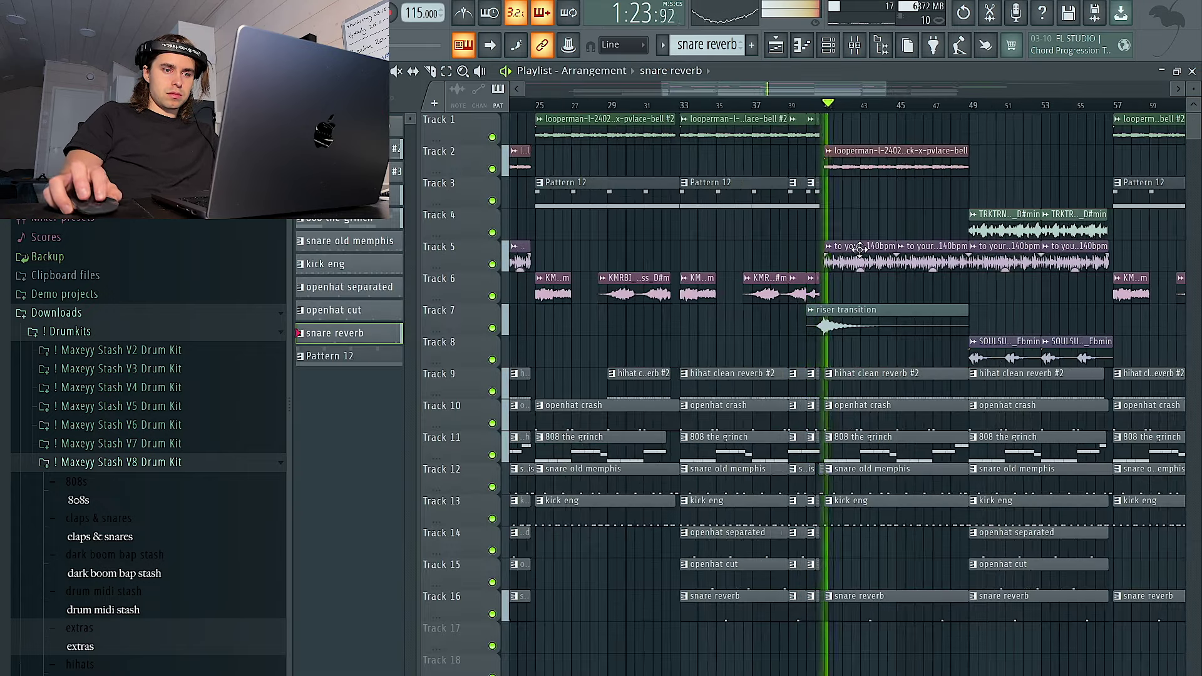
{"action": "scroll", "coordinate": [863, 242], "scroll_direction": "up", "scroll_amount": 1}
{"action": "scroll", "coordinate": [862, 242], "scroll_direction": "down", "scroll_amount": 4}
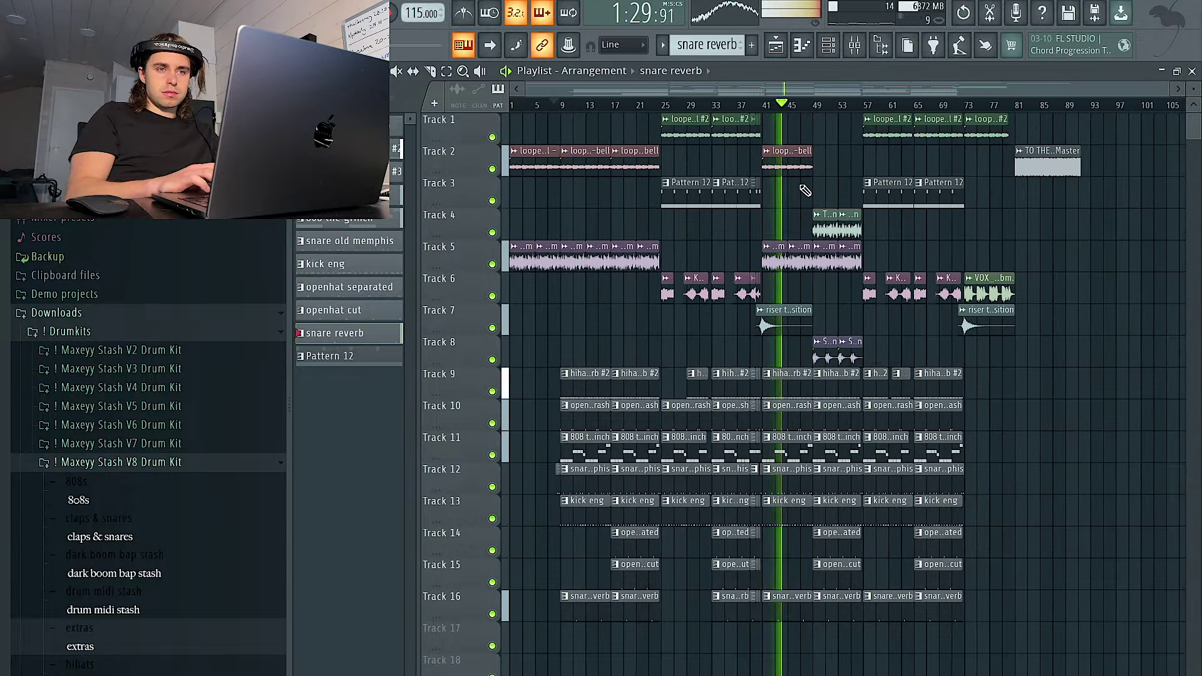
{"action": "scroll", "coordinate": [805, 190], "scroll_direction": "up", "scroll_amount": 2}
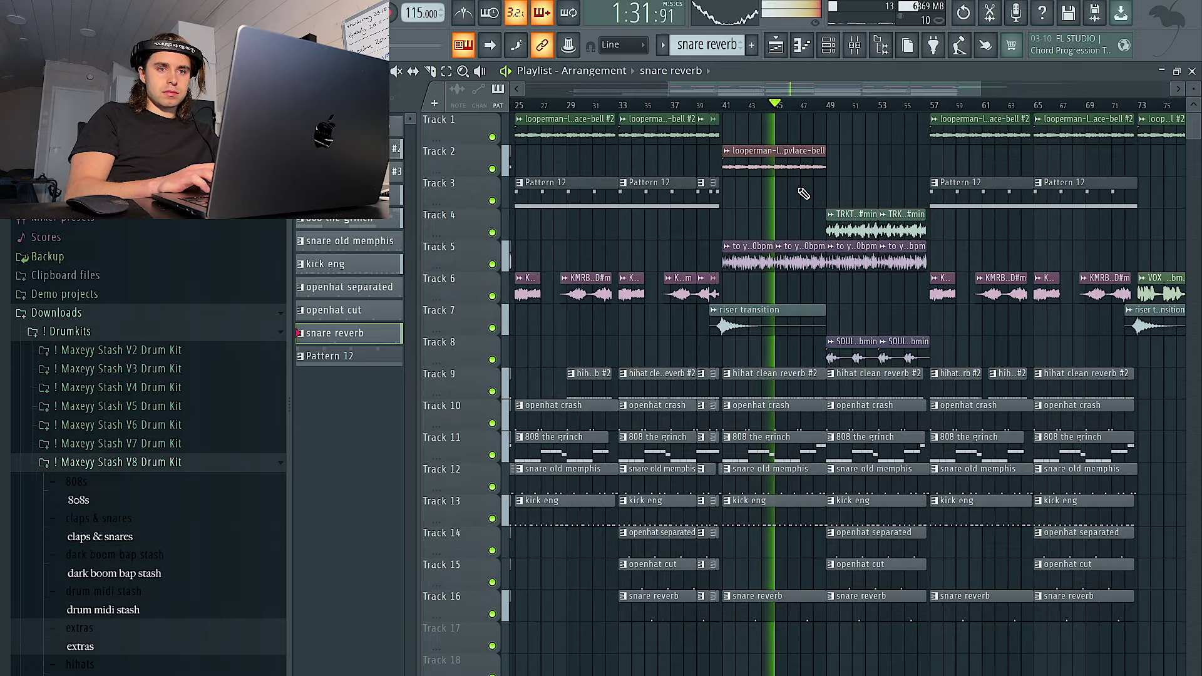
{"action": "scroll", "coordinate": [813, 210], "scroll_direction": "down", "scroll_amount": 2}
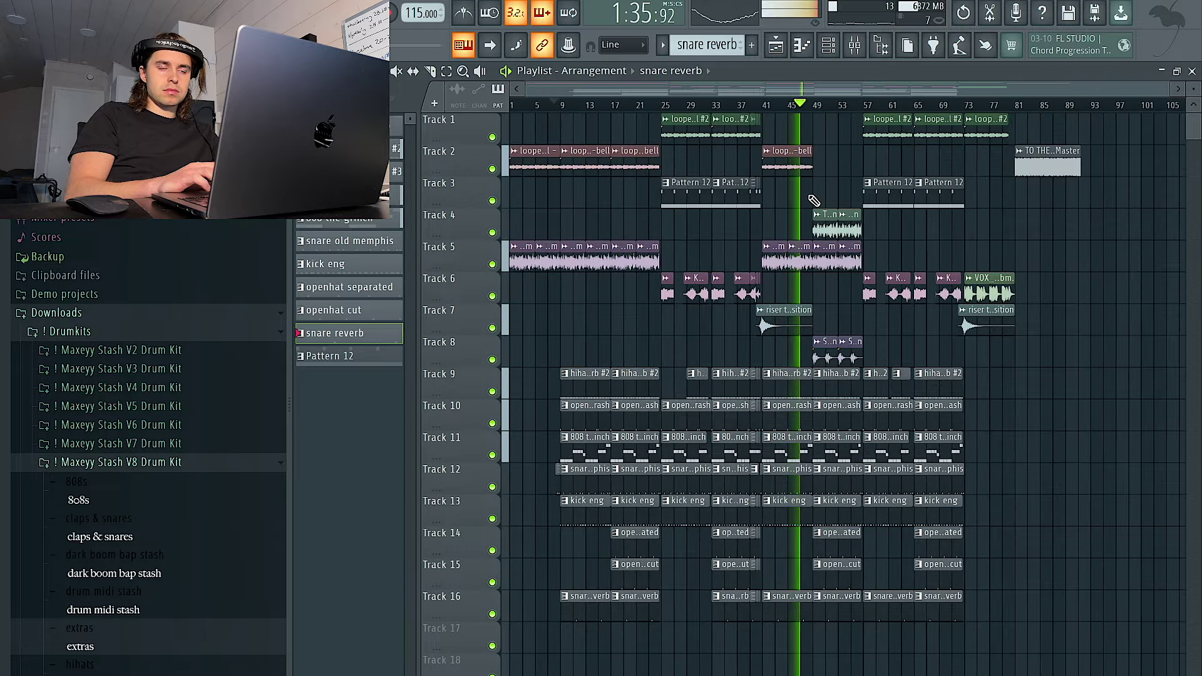
{"action": "scroll", "coordinate": [814, 200], "scroll_direction": "up", "scroll_amount": 1}
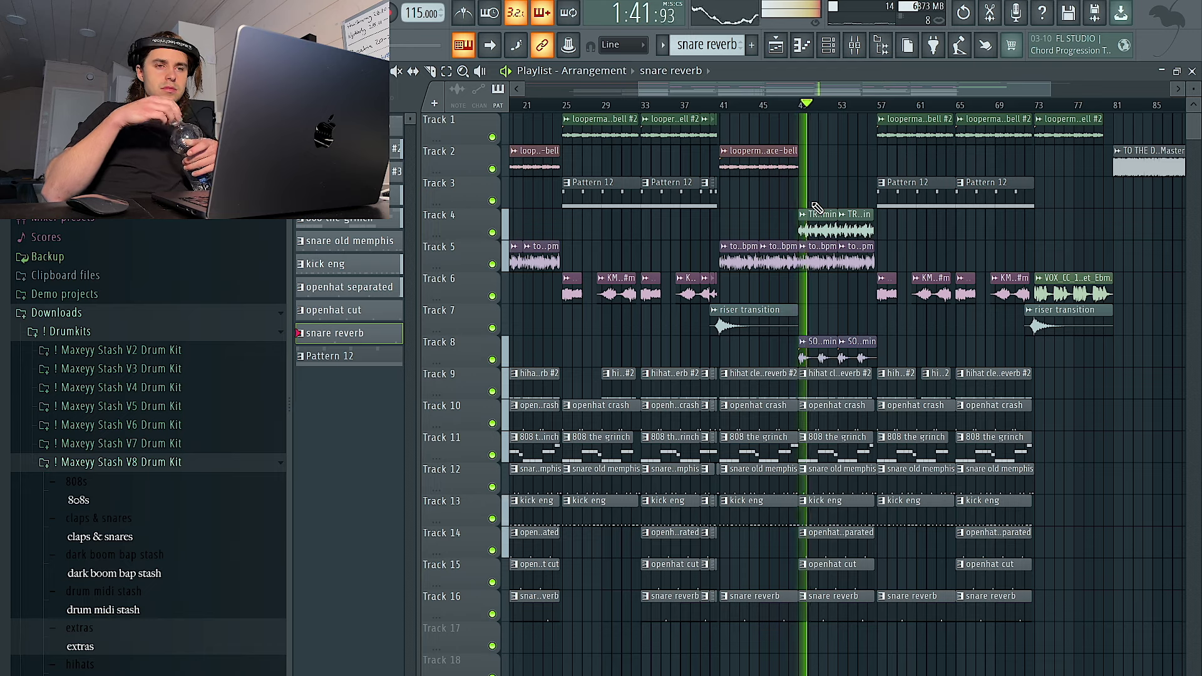
Step: Check the channel settings of the TRKTRN and SOULSURPLUS audio clips, removing and re-placing the SOULSURPLUS clip at bar 49 on track 8
{"action": "double_click", "coordinate": [816, 229]}
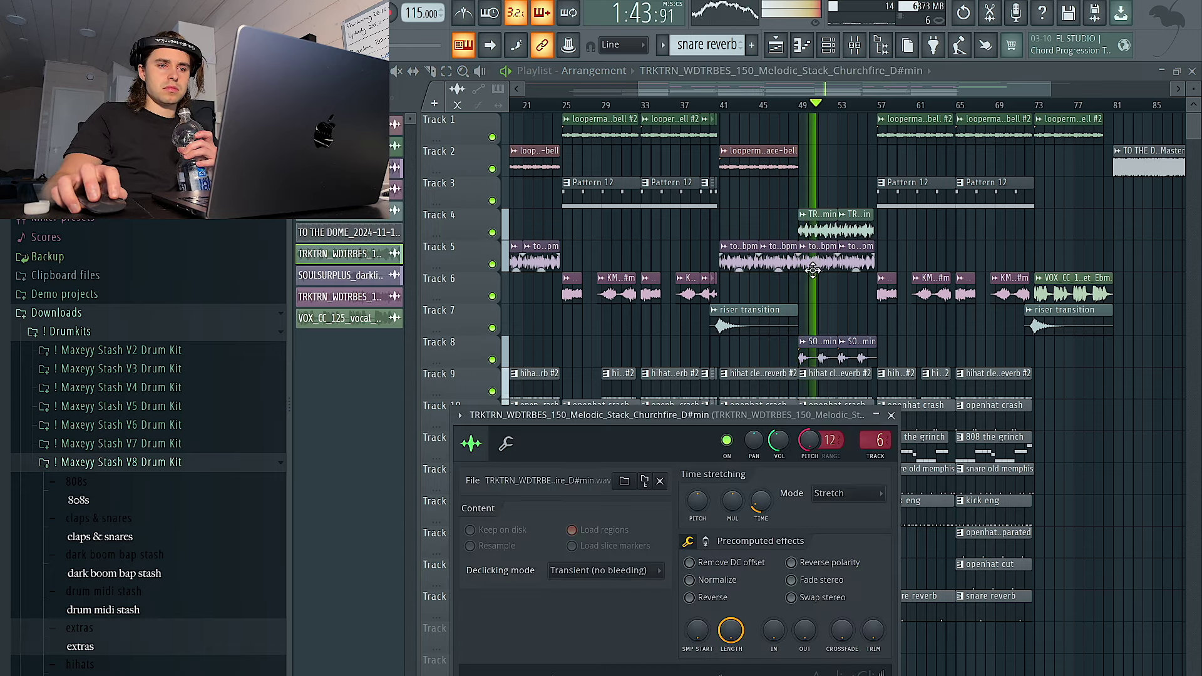
{"action": "right_click", "coordinate": [833, 362]}
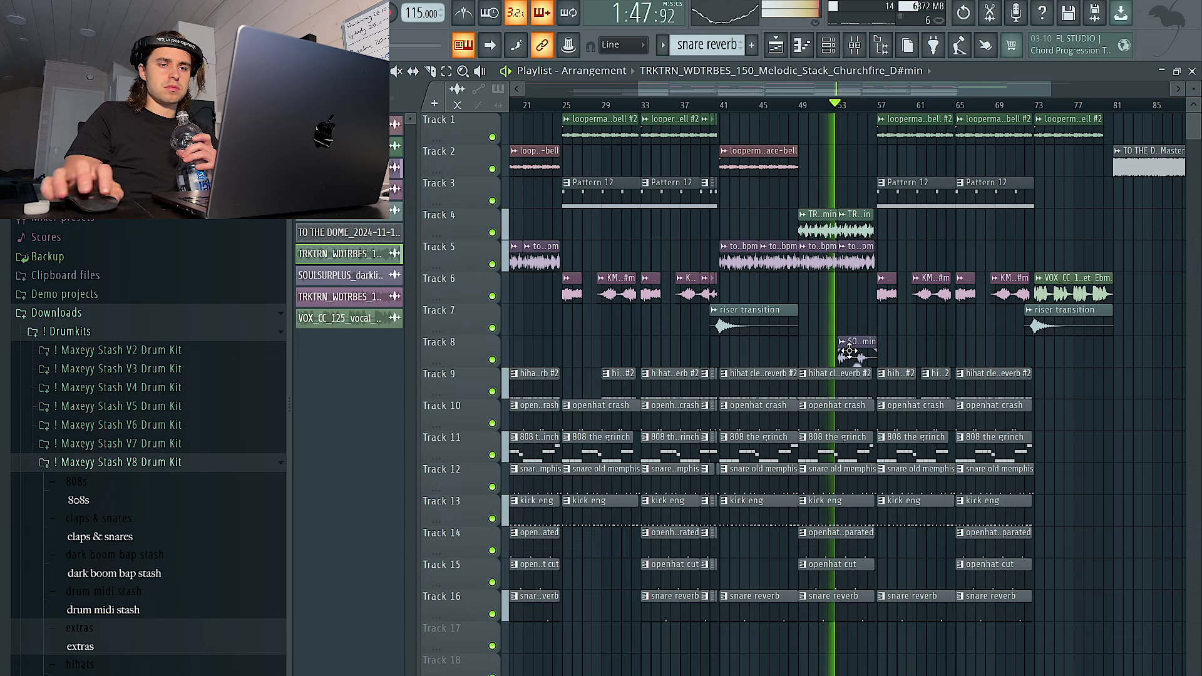
{"action": "left_click", "coordinate": [857, 349]}
{"action": "double_click", "coordinate": [810, 352]}
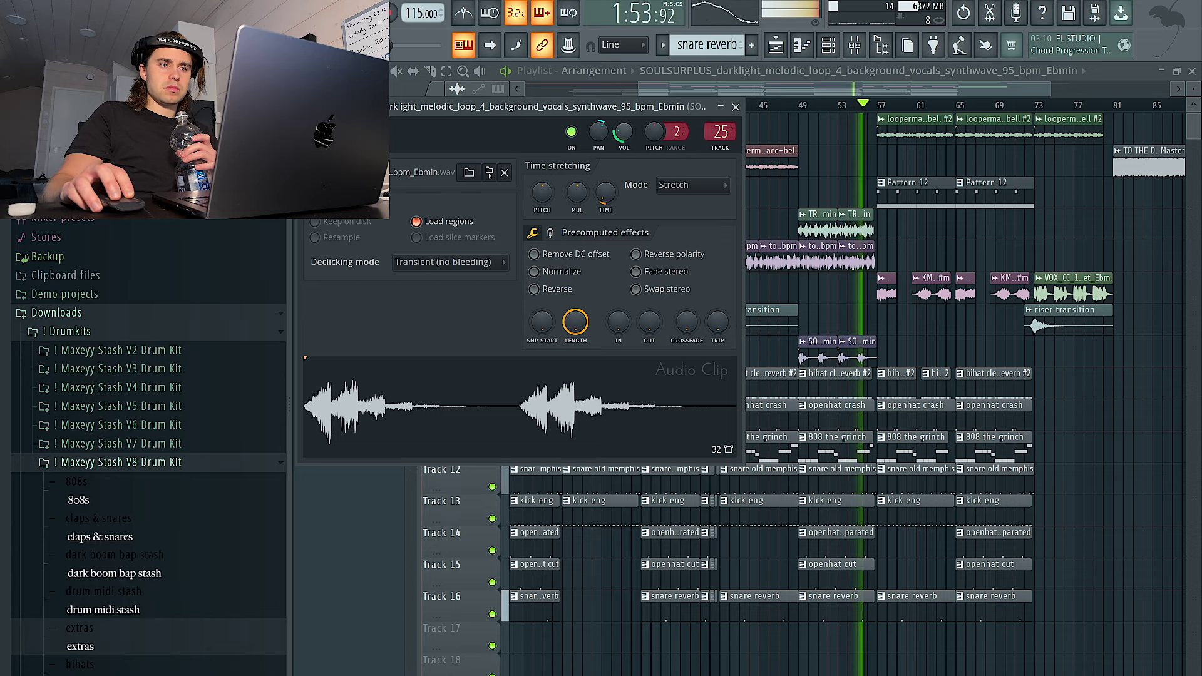
{"action": "double_click", "coordinate": [819, 230]}
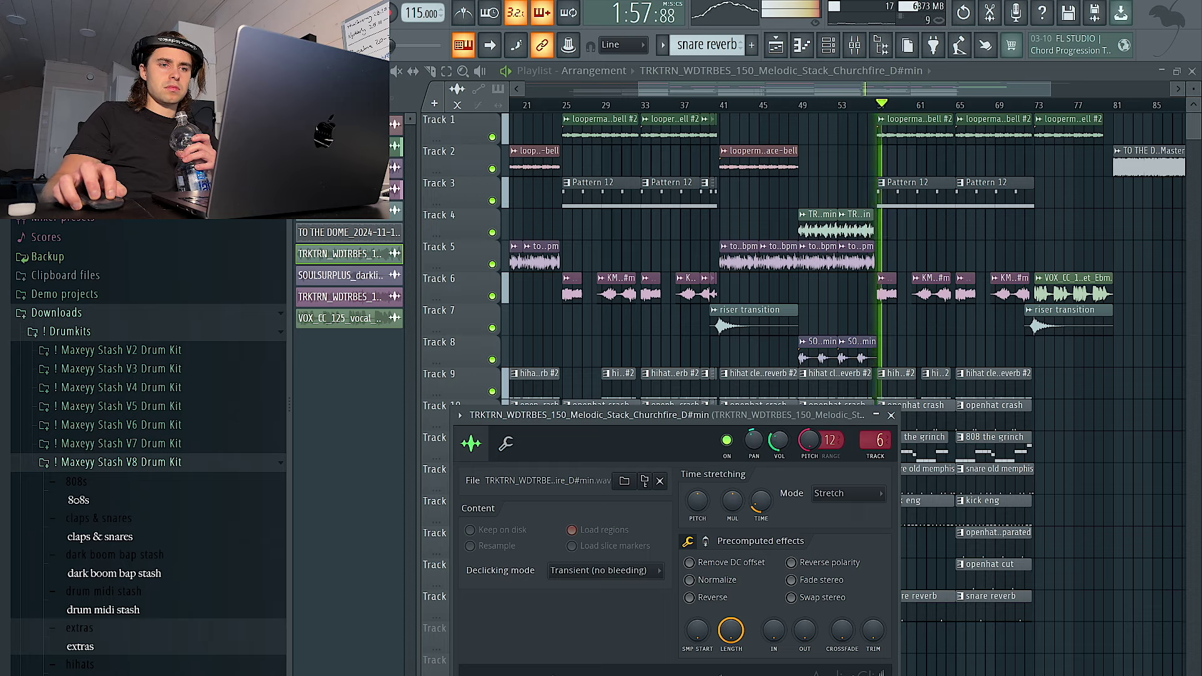
{"action": "key", "text": "Escape"}
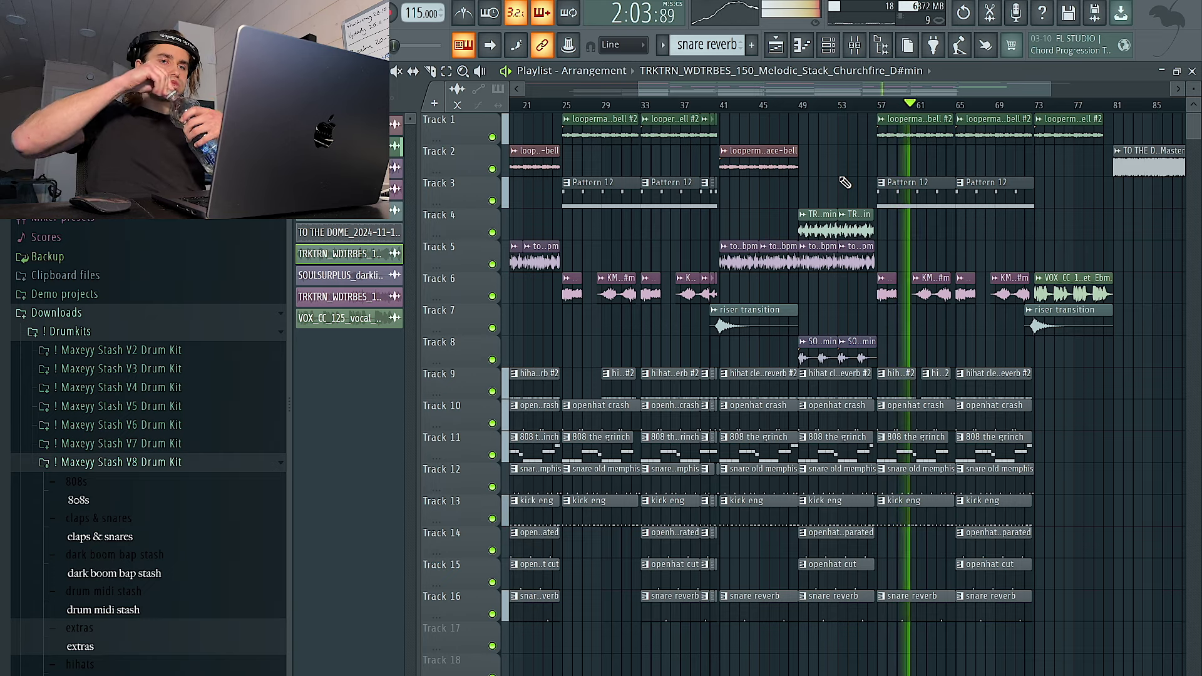
Step: Try two to your dome f# minor 140bpm clips on track 5 from bar 65 to 73 and remove them
{"action": "left_click", "coordinate": [774, 260]}
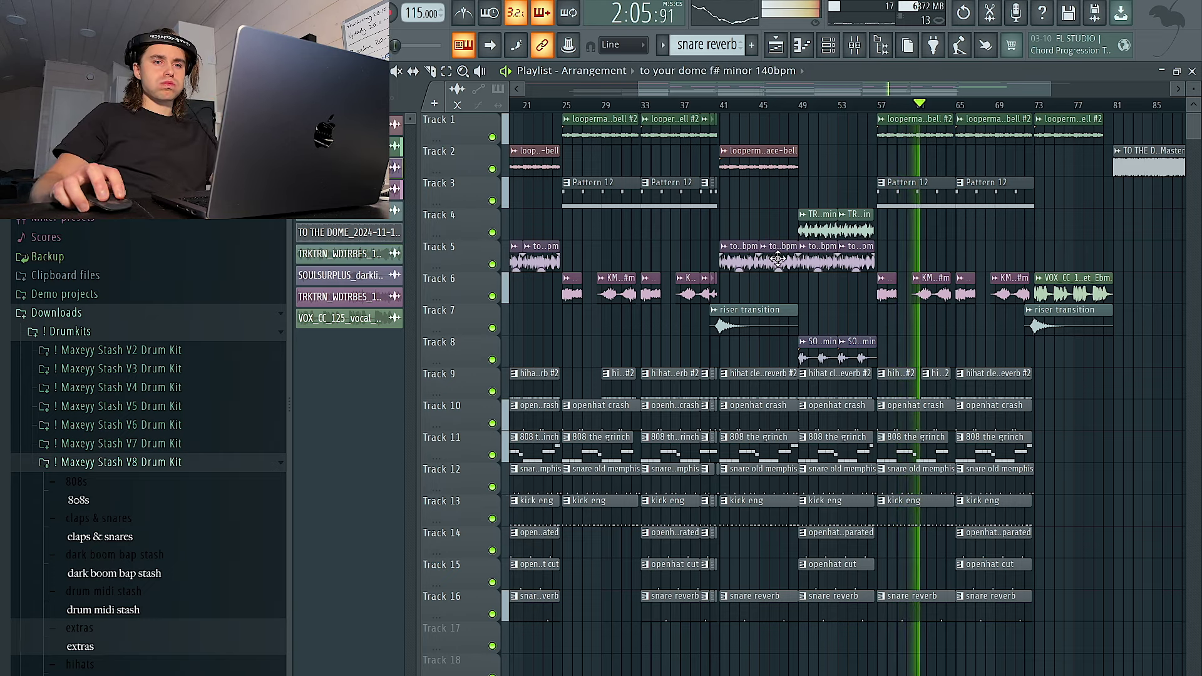
{"action": "left_click", "coordinate": [964, 257]}
{"action": "scroll", "coordinate": [974, 259], "scroll_direction": "up", "scroll_amount": 2}
{"action": "left_click", "coordinate": [975, 260], "text": "ctrl"}
{"action": "key", "text": "ctrl+b"}
{"action": "scroll", "coordinate": [976, 260], "scroll_direction": "down", "scroll_amount": 1}
{"action": "scroll", "coordinate": [1001, 258], "scroll_direction": "down", "scroll_amount": 4}
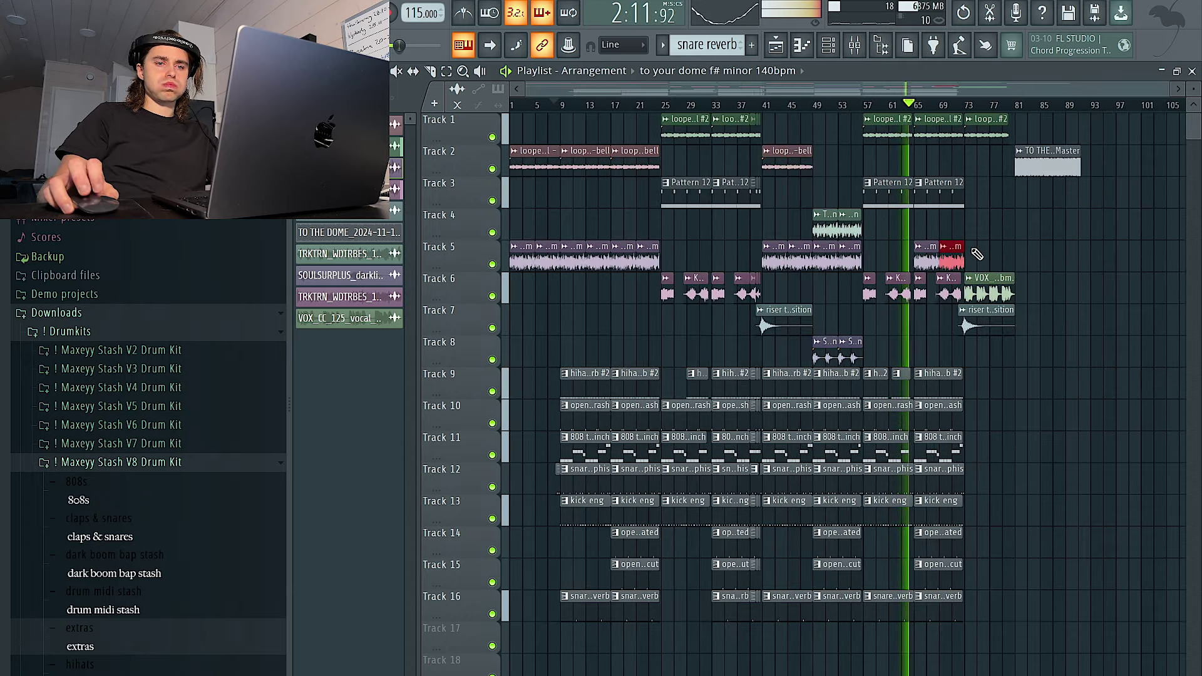
{"action": "scroll", "coordinate": [977, 253], "scroll_direction": "up", "scroll_amount": 3}
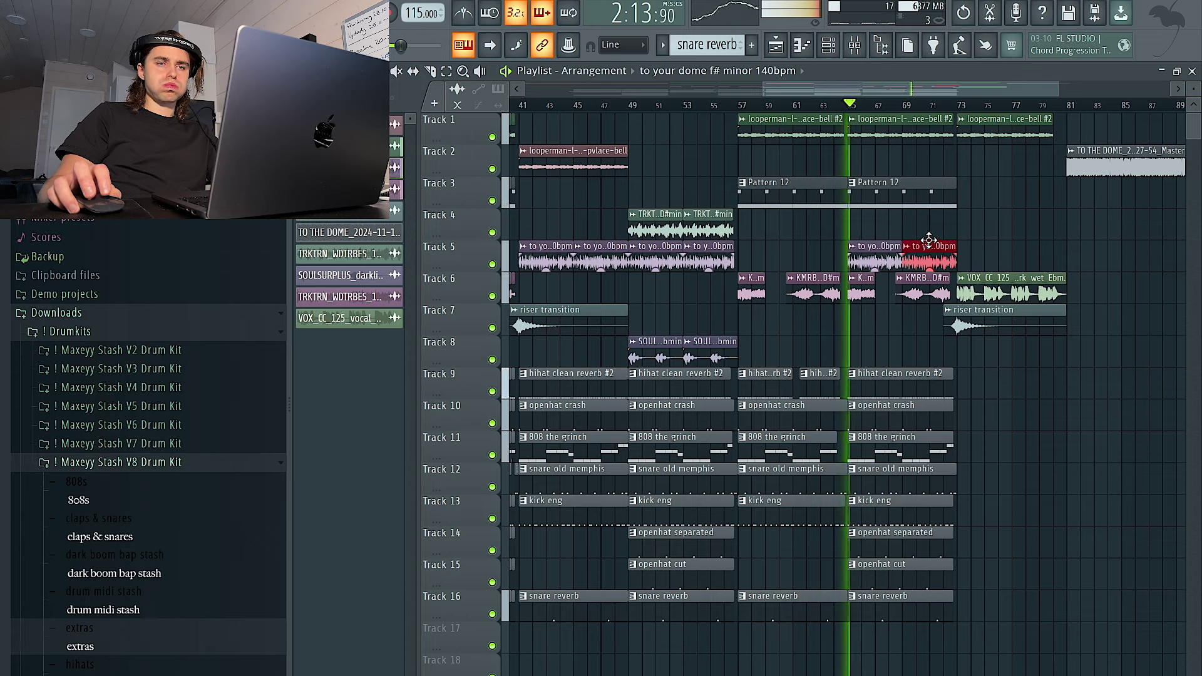
{"action": "right_click", "coordinate": [896, 263]}
{"action": "scroll", "coordinate": [945, 257], "scroll_direction": "down", "scroll_amount": 3}
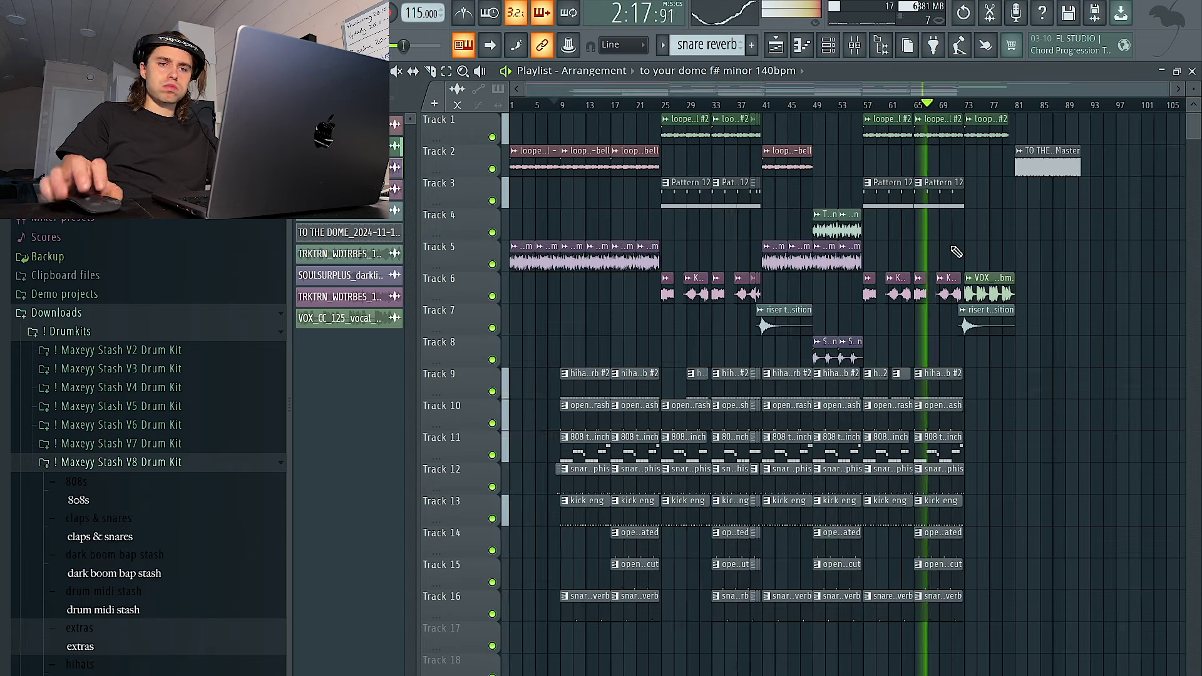
Step: Move the VOX vocal clip at bar 73 from track 6 up to track 4
{"action": "left_click", "coordinate": [992, 287], "text": "ctrl"}
{"action": "key", "text": "shift+Up"}
{"action": "key", "text": "shift+Up"}
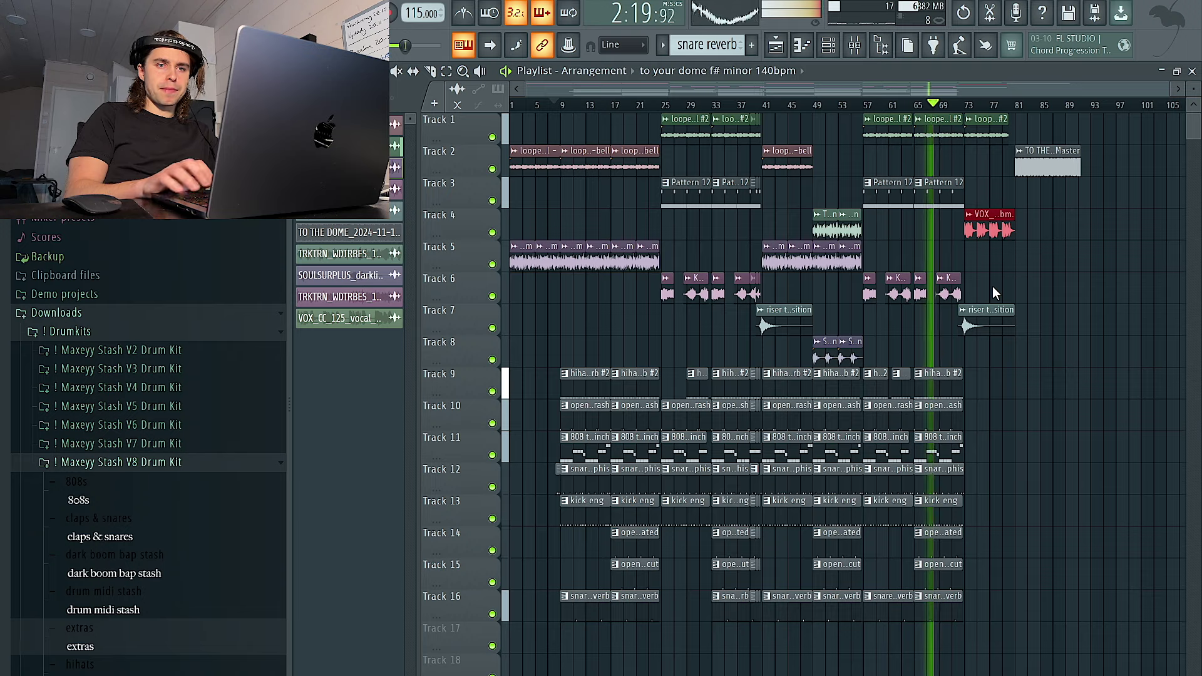
{"action": "scroll", "coordinate": [993, 288], "scroll_direction": "up", "scroll_amount": 2}
{"action": "scroll", "coordinate": [993, 287], "scroll_direction": "up", "scroll_amount": 3}
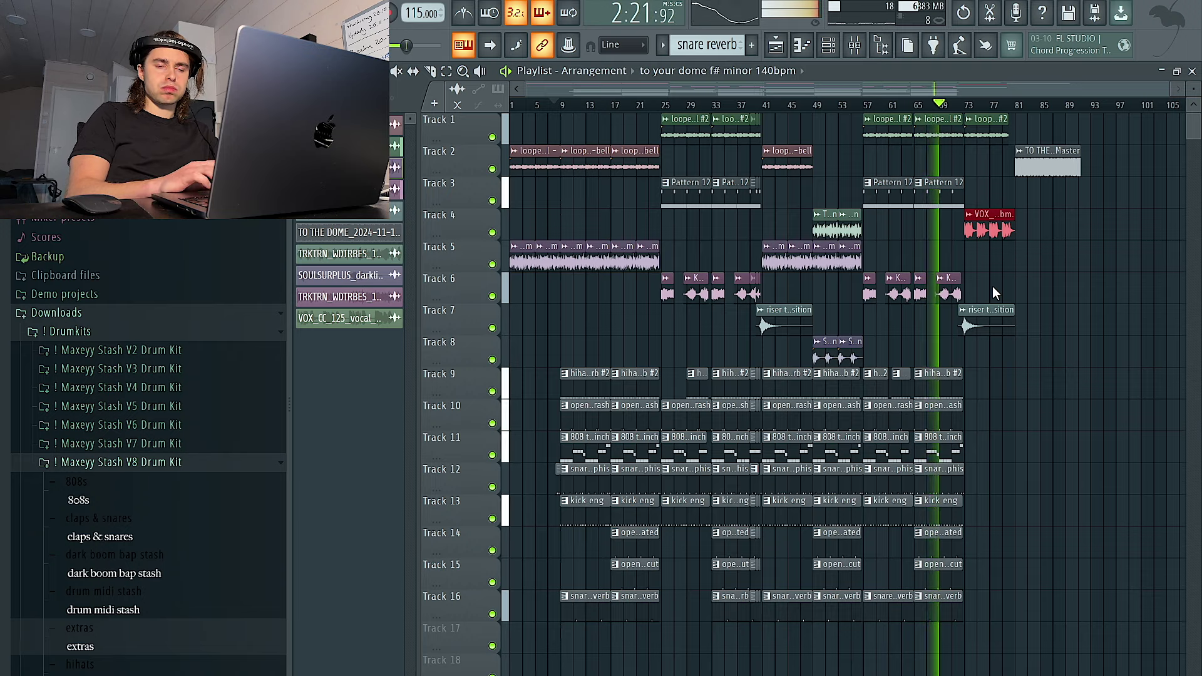
Step: Check the channel settings of the riser transition clip on track 7 and the VOX vocal hook clip at bar 73 on track 4
{"action": "scroll", "coordinate": [1012, 333], "scroll_direction": "down", "scroll_amount": 4}
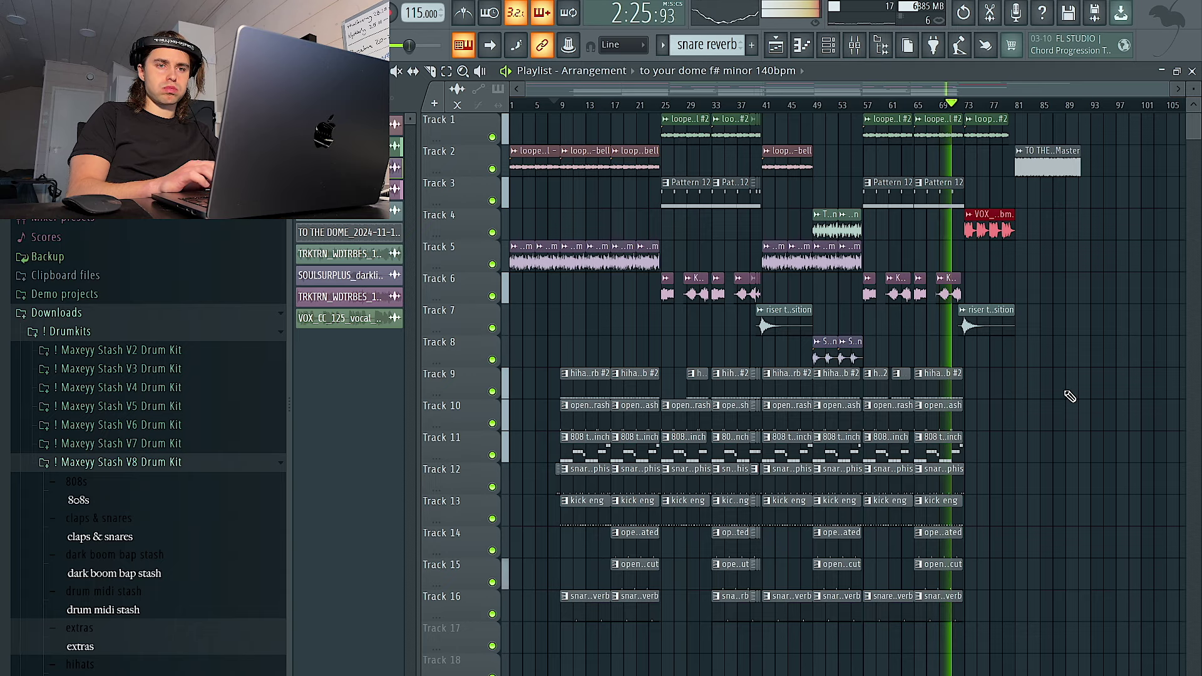
{"action": "scroll", "coordinate": [1066, 395], "scroll_direction": "up", "scroll_amount": 2}
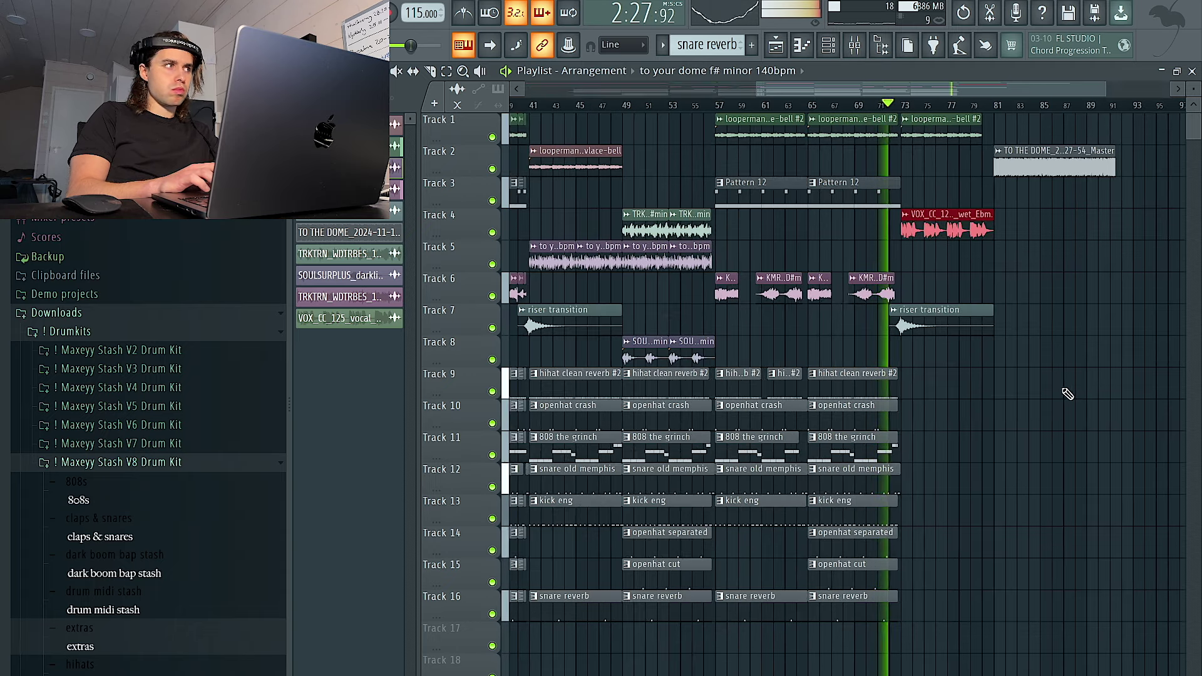
{"action": "scroll", "coordinate": [999, 343], "scroll_direction": "up", "scroll_amount": 2}
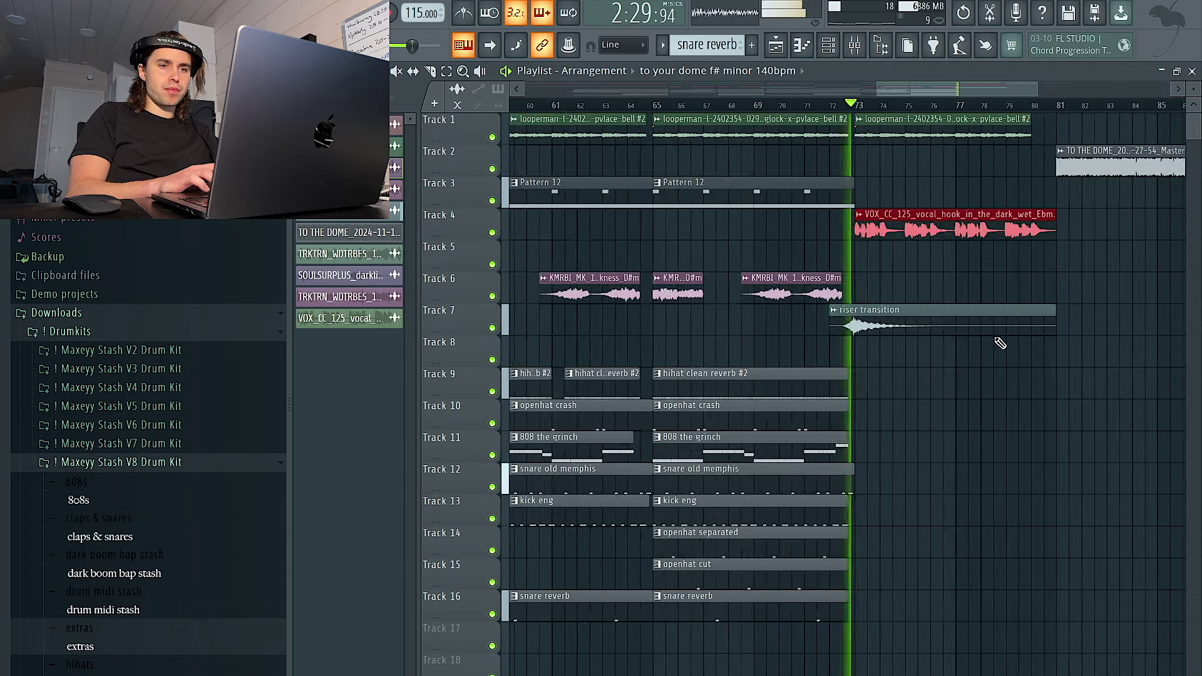
{"action": "double_click", "coordinate": [971, 316]}
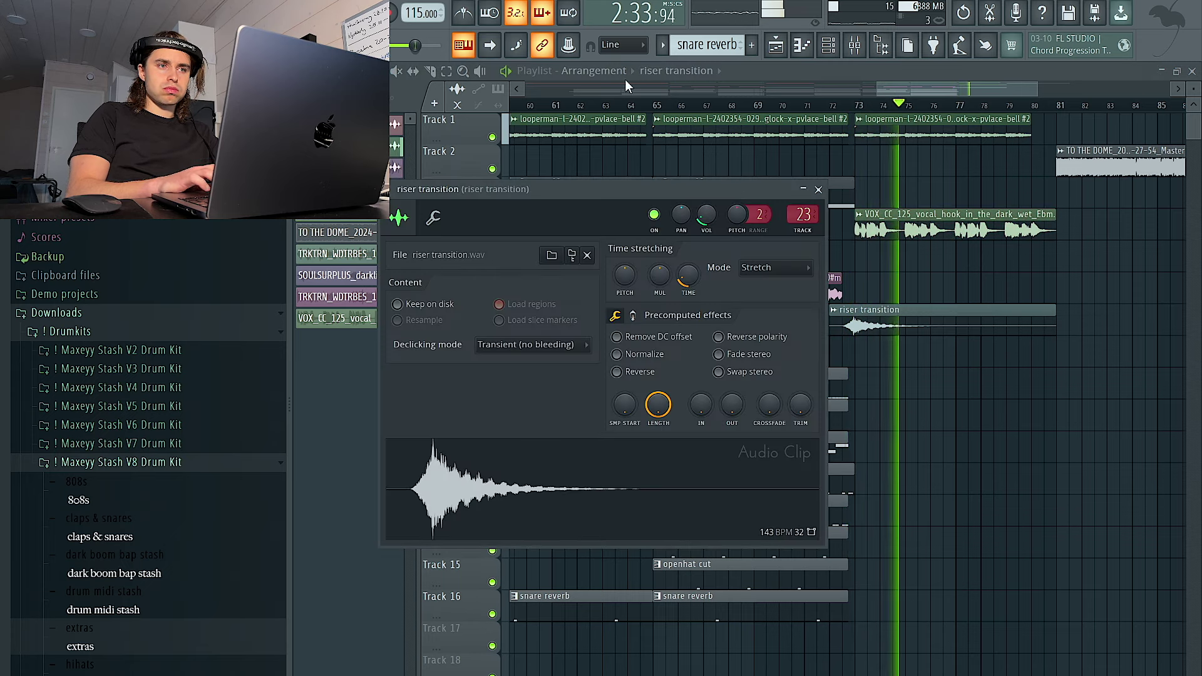
{"action": "double_click", "coordinate": [912, 230]}
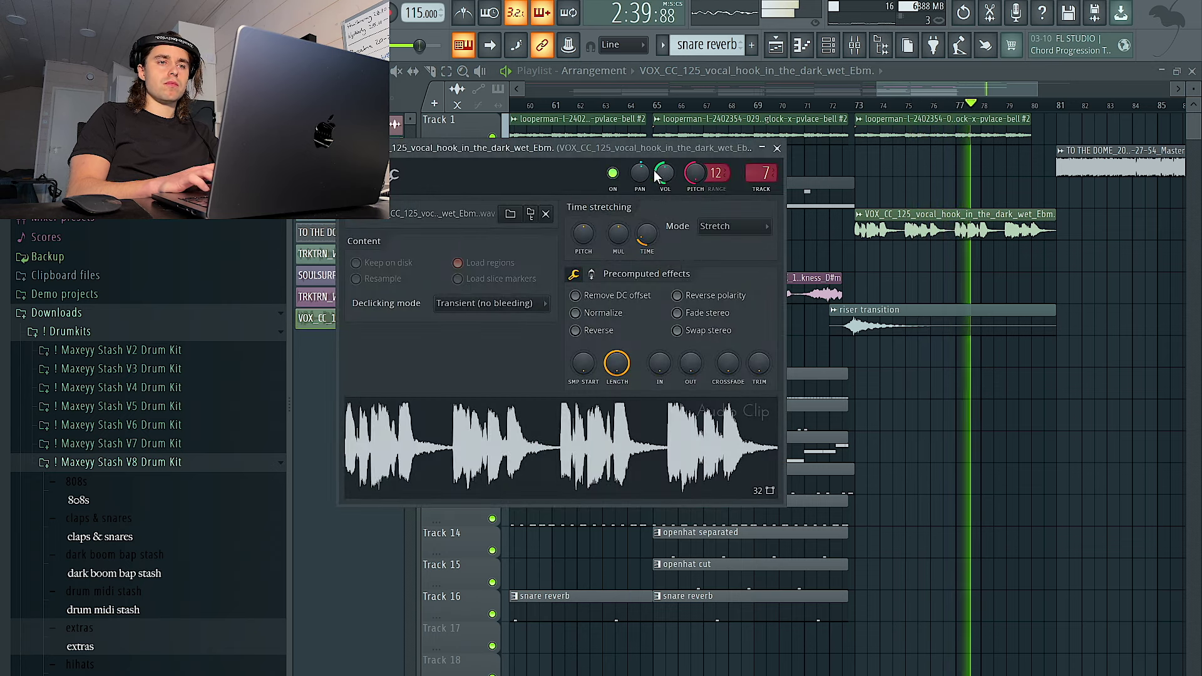
{"action": "right_click", "coordinate": [900, 261]}
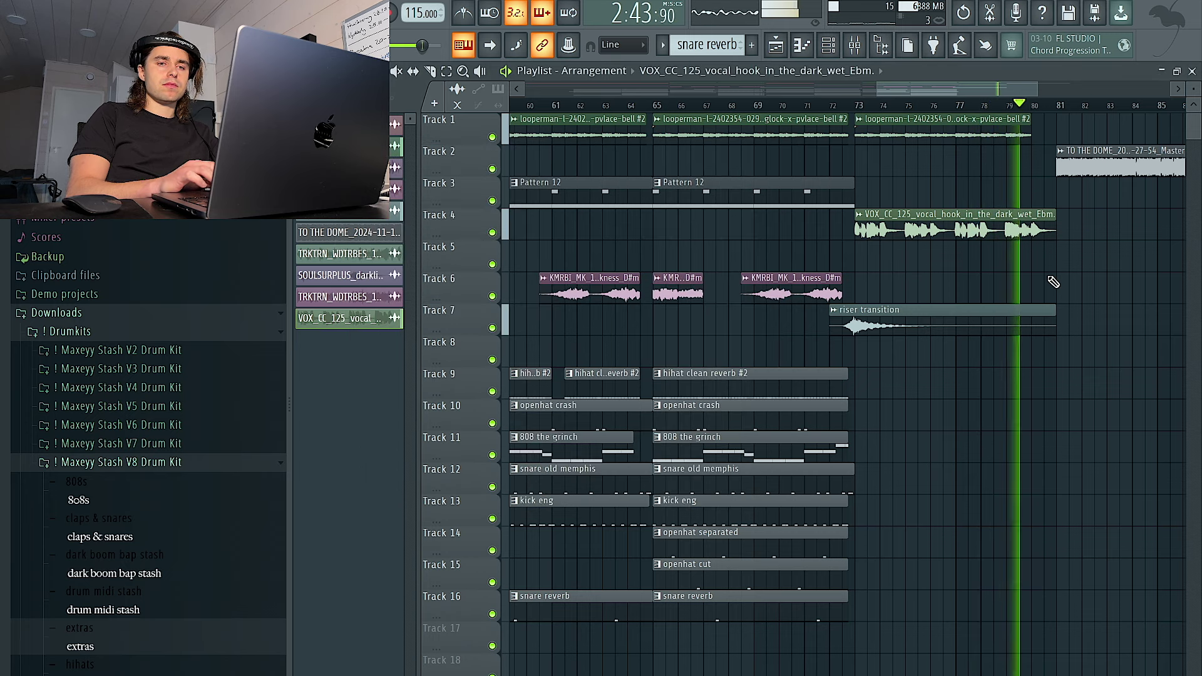
Step: Check the channel settings of the TO THE DOME Master audio clip at bar 81 on track 2
{"action": "scroll", "coordinate": [1053, 282], "scroll_direction": "down", "scroll_amount": 3}
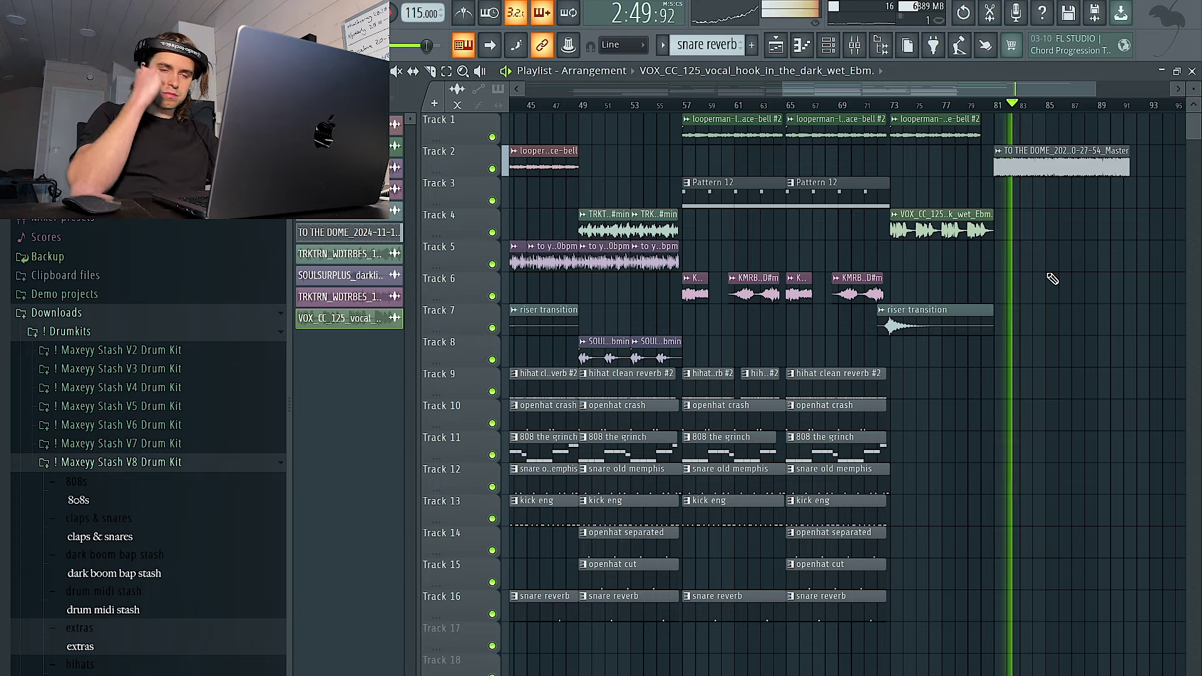
{"action": "scroll", "coordinate": [1053, 279], "scroll_direction": "down", "scroll_amount": 3}
{"action": "double_click", "coordinate": [1047, 164]}
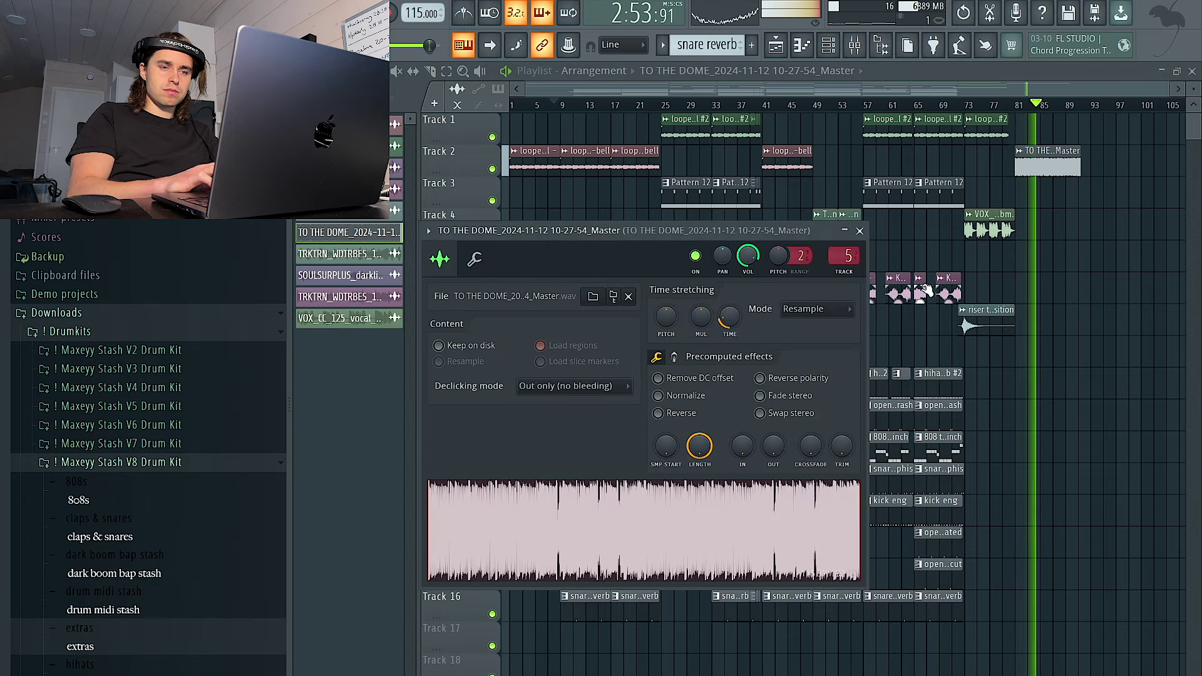
{"action": "key", "text": "Escape"}
Step: Review the channel rack and the TO THE DOME Master clip's mixer insert 5, including its effect slots
{"action": "left_click", "coordinate": [829, 46]}
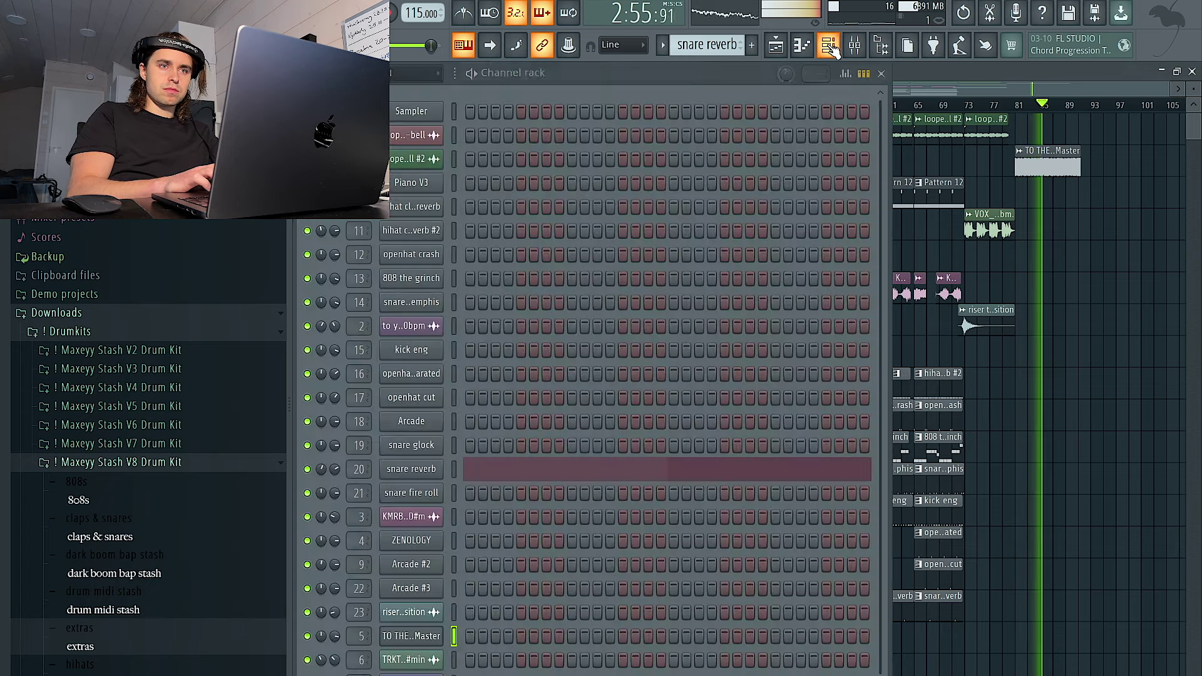
{"action": "key", "text": "F6"}
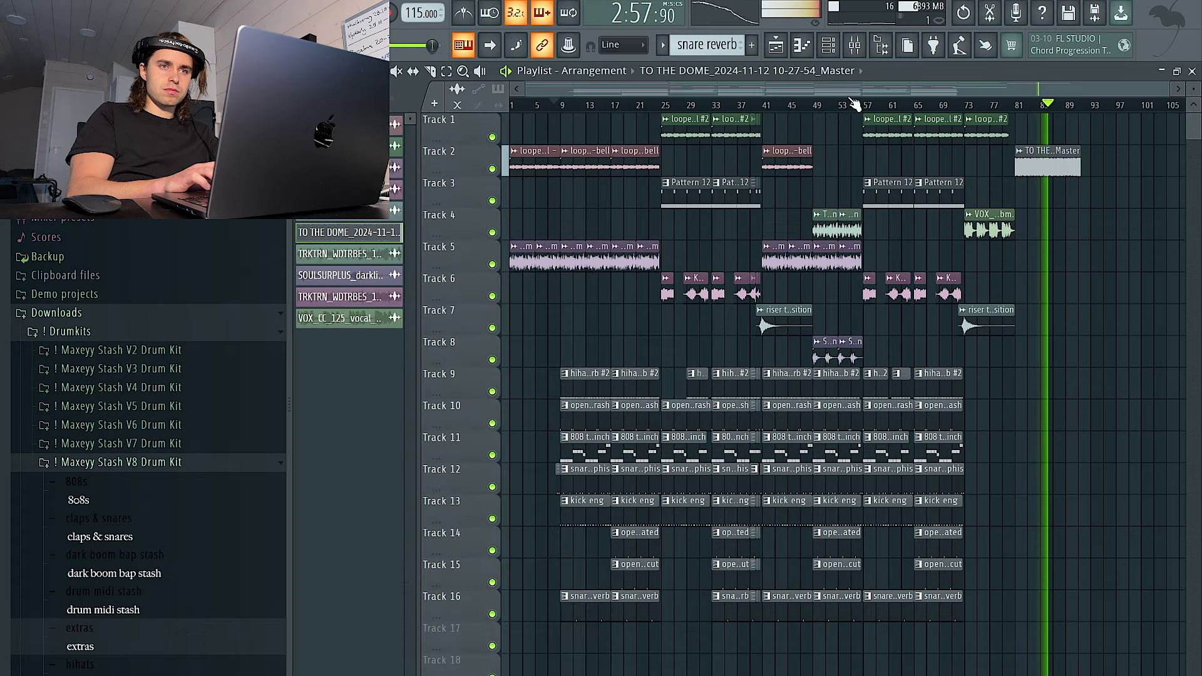
{"action": "left_click", "coordinate": [855, 46]}
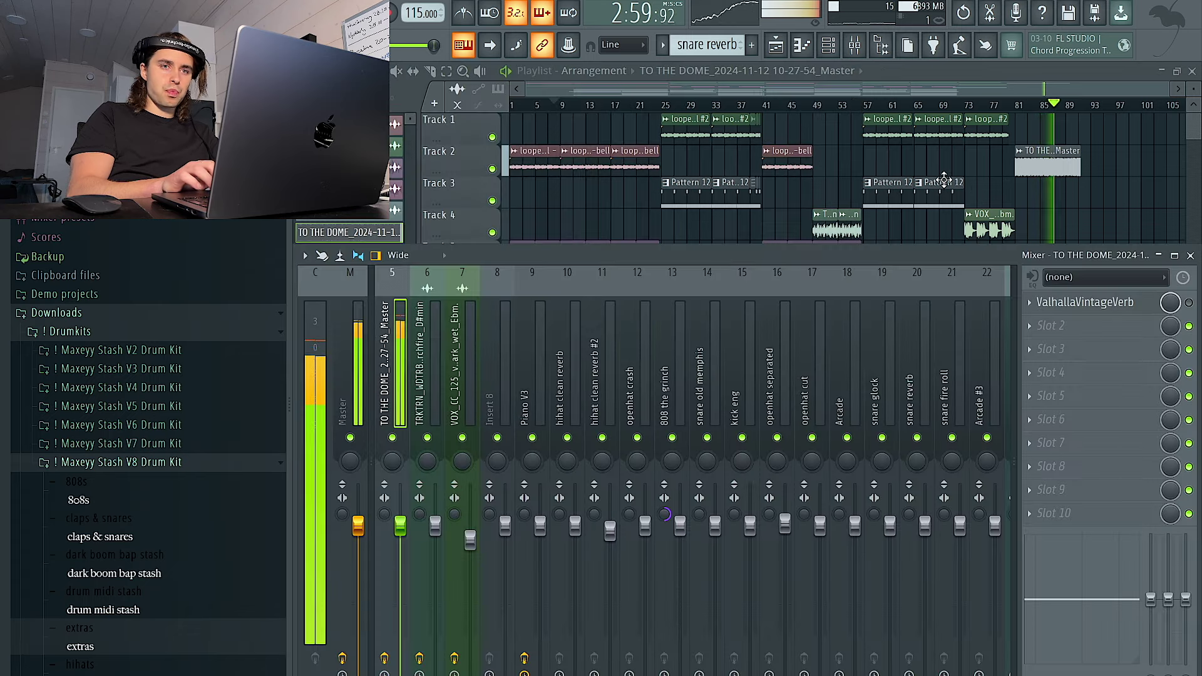
{"action": "key", "text": "F9"}
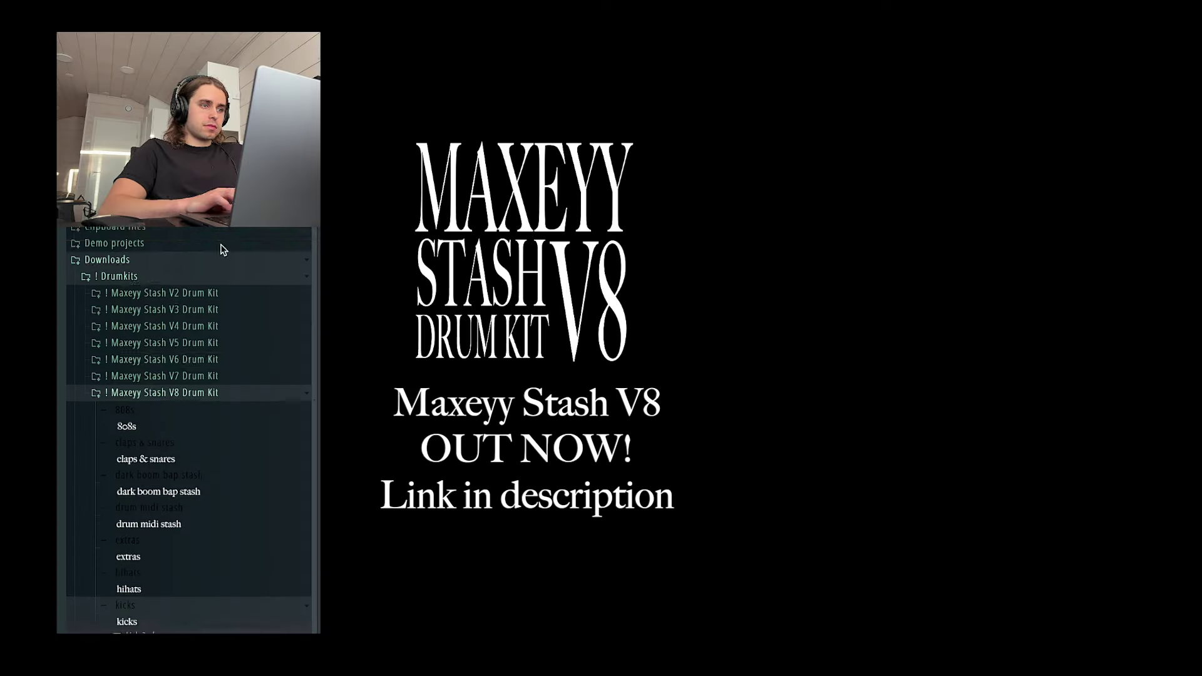
Step: Browse the percussion and snare samples of the Maxeyy Stash V8 Drum Kit
{"action": "scroll", "coordinate": [175, 459], "scroll_direction": "down", "scroll_amount": 15}
{"action": "scroll", "coordinate": [175, 458], "scroll_direction": "down", "scroll_amount": 20}
{"action": "scroll", "coordinate": [163, 507], "scroll_direction": "down", "scroll_amount": 20}
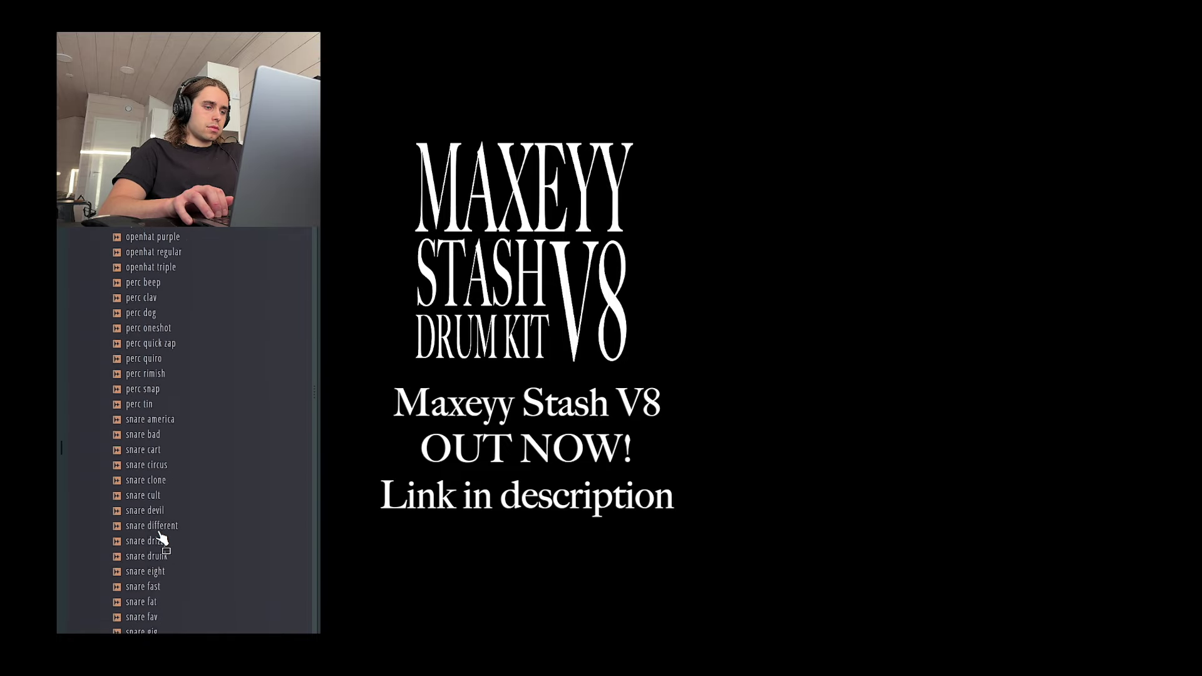
{"action": "scroll", "coordinate": [176, 507], "scroll_direction": "down", "scroll_amount": 12}
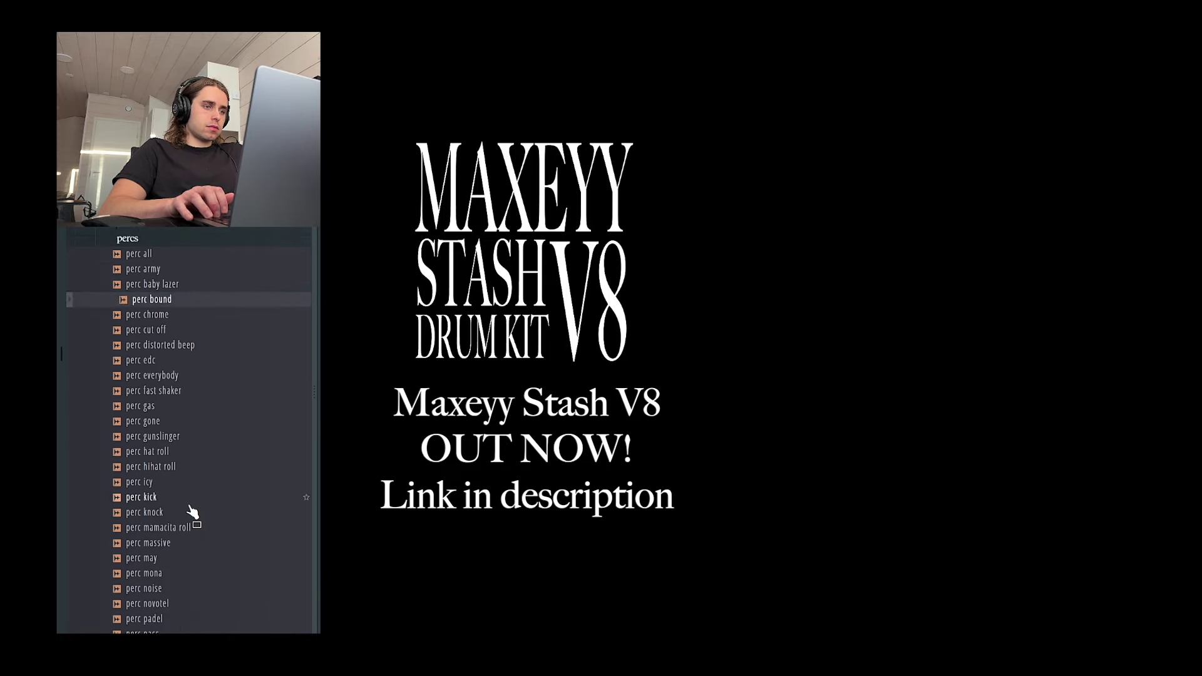